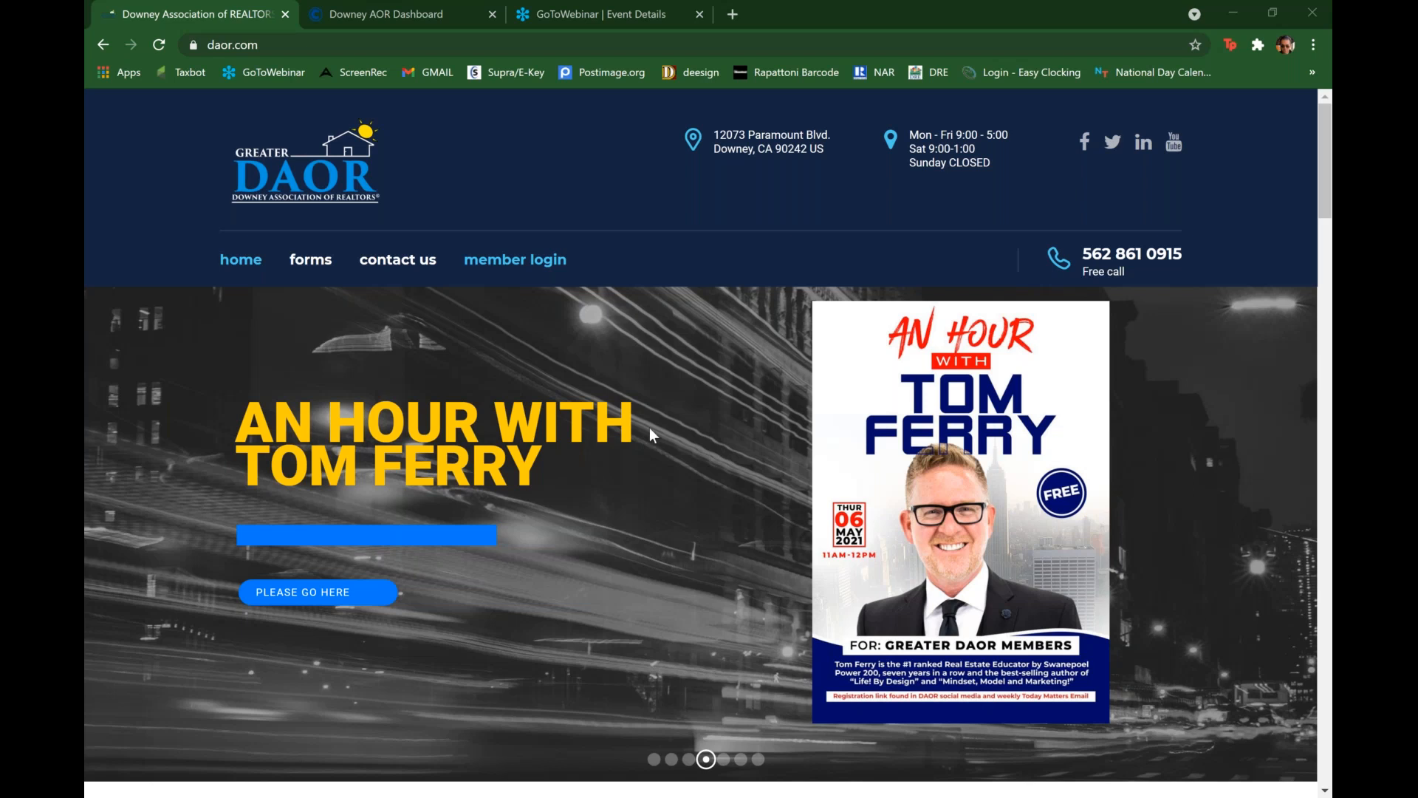
Step: Choose the MLS login from the member login options and switch to the already open Downey AOR Dashboard
mouse_move(542, 263)
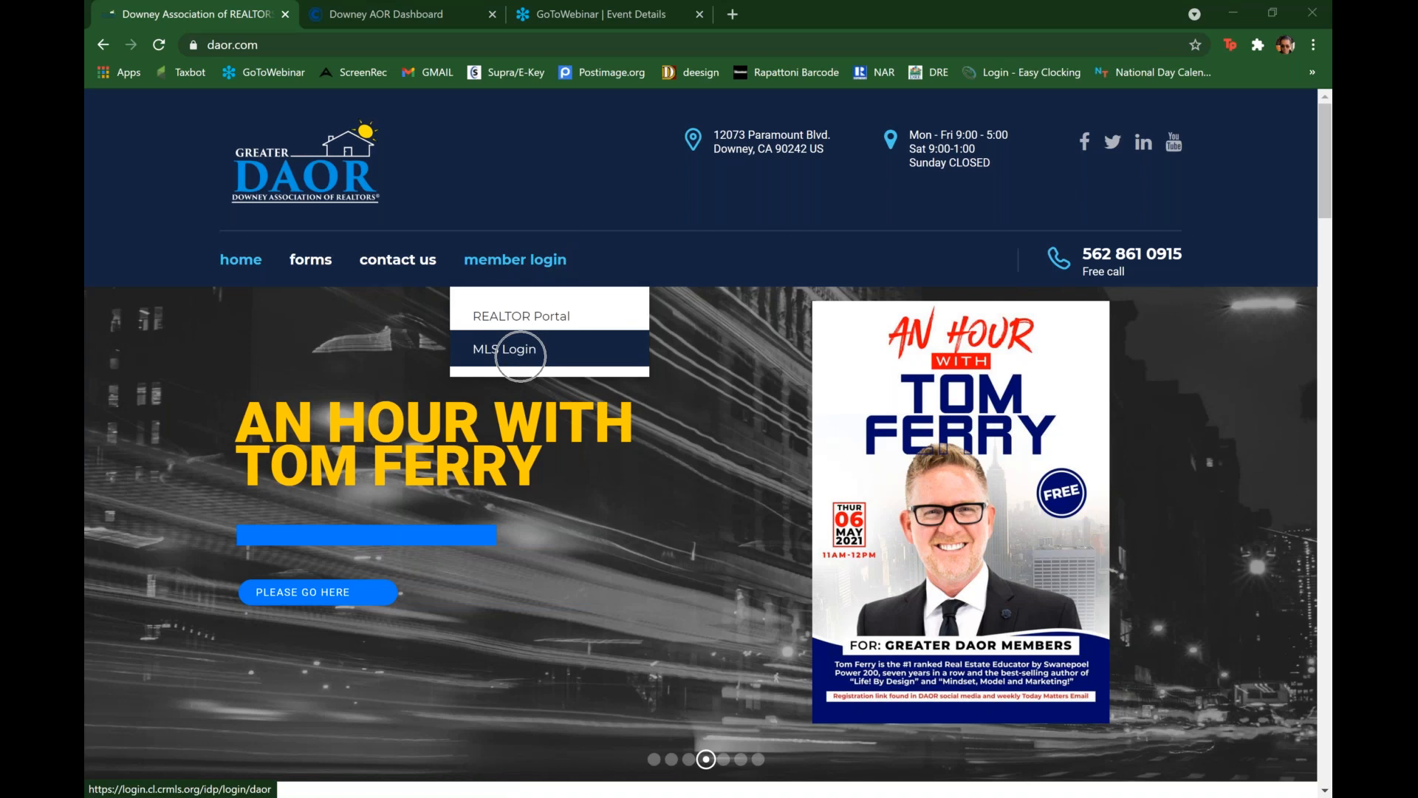
left_click(521, 361)
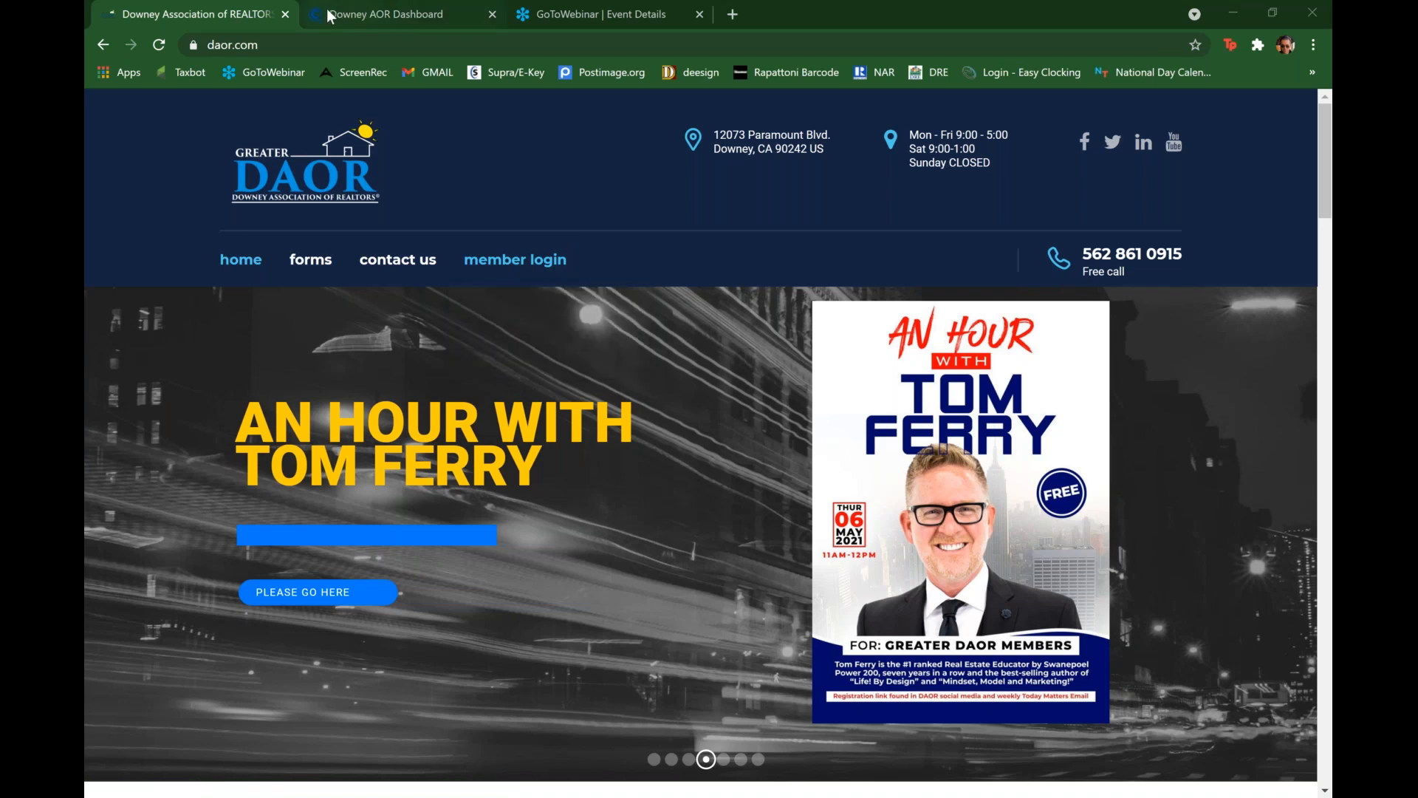
left_click(330, 16)
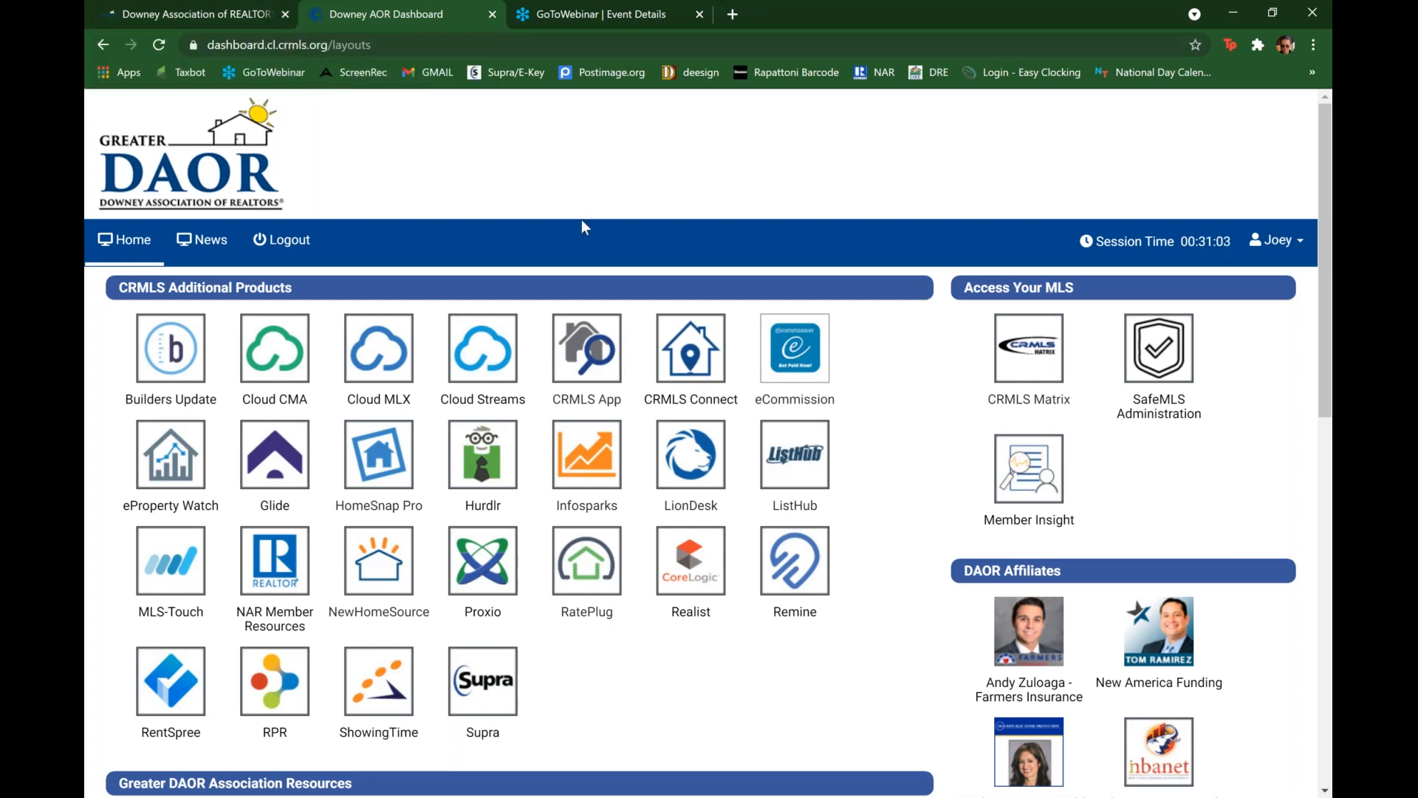
Step: Open the California Association of Realtors (CAR) link in the dashboard's Greater DAOR Association Resources
scroll(582, 225, "down", 1)
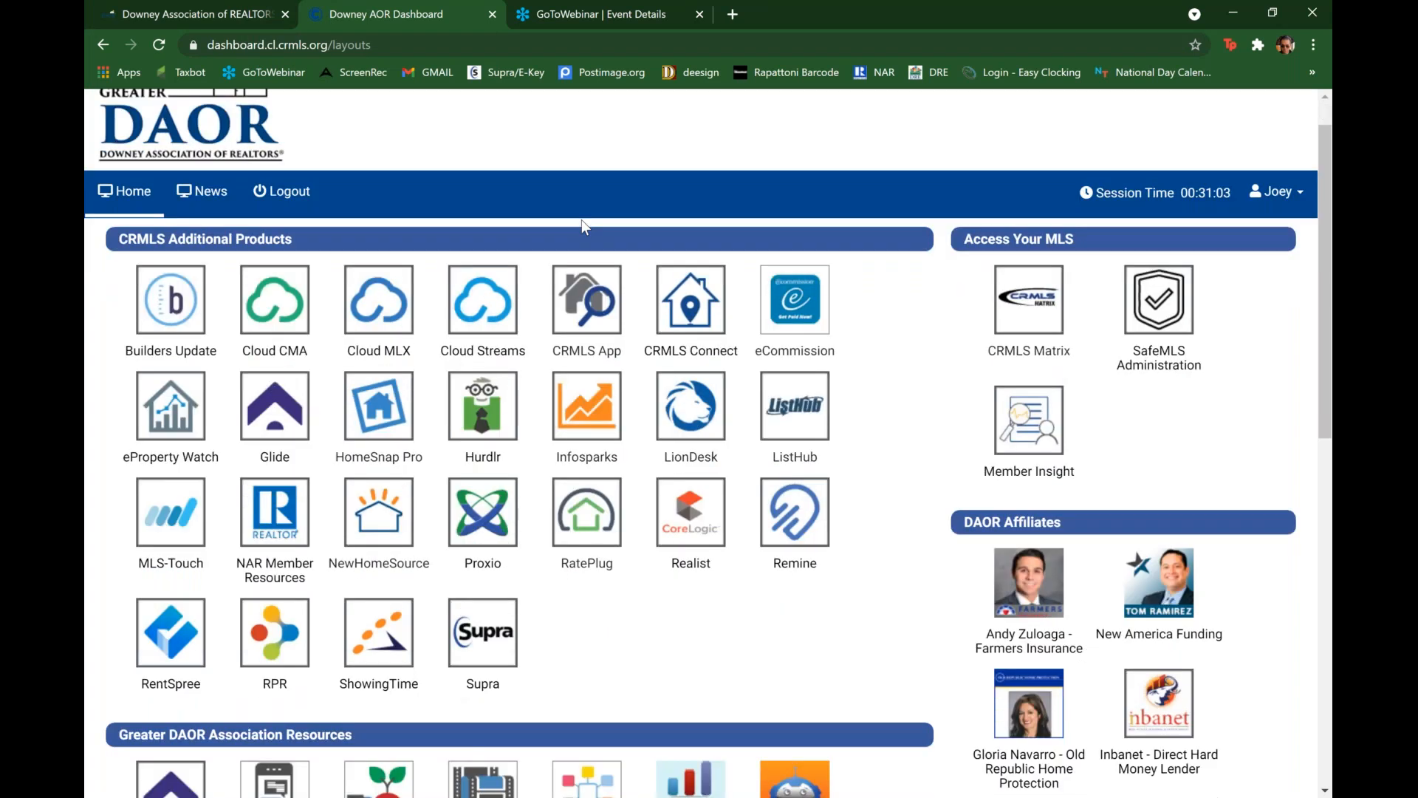
scroll(582, 220, "down", 4)
scroll(290, 390, "down", 1)
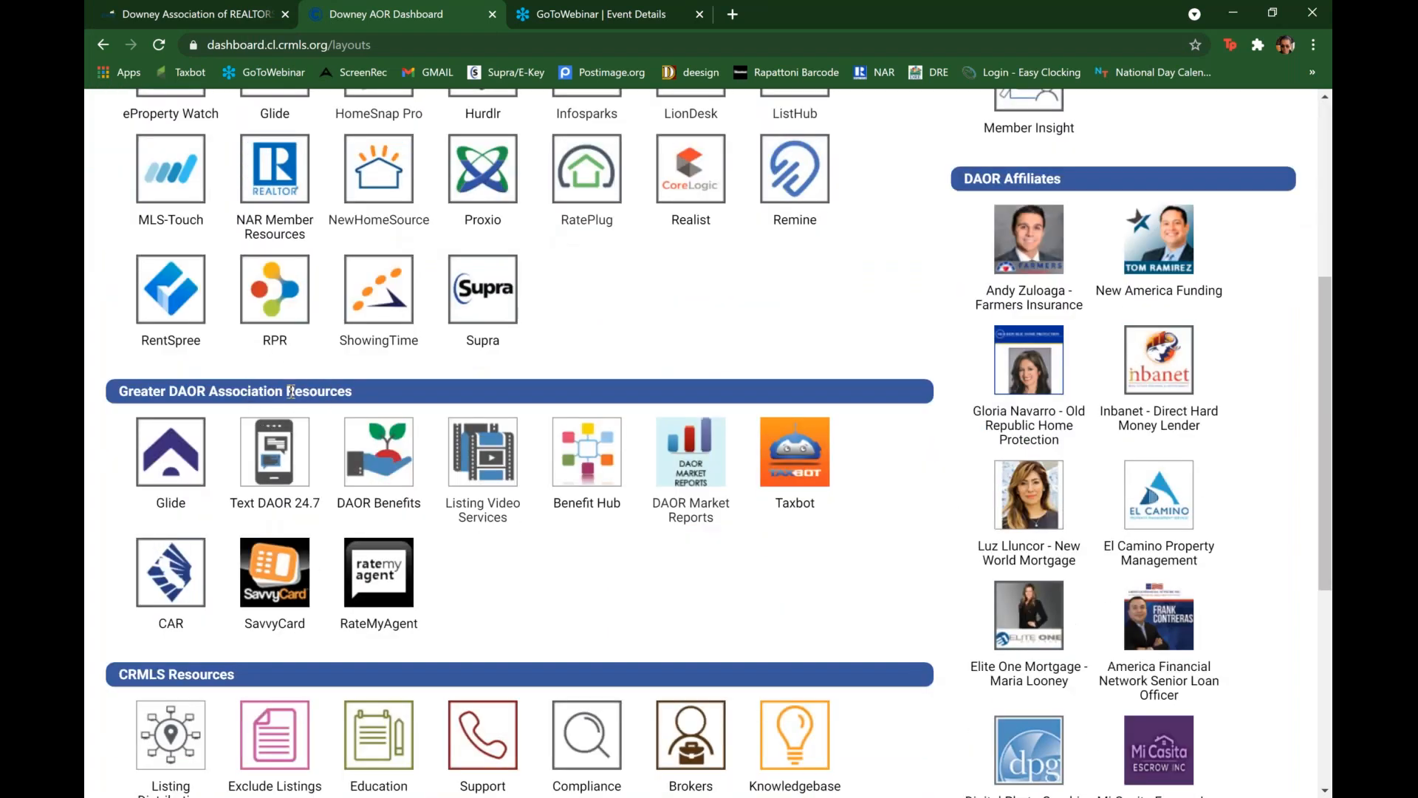
left_click(173, 565)
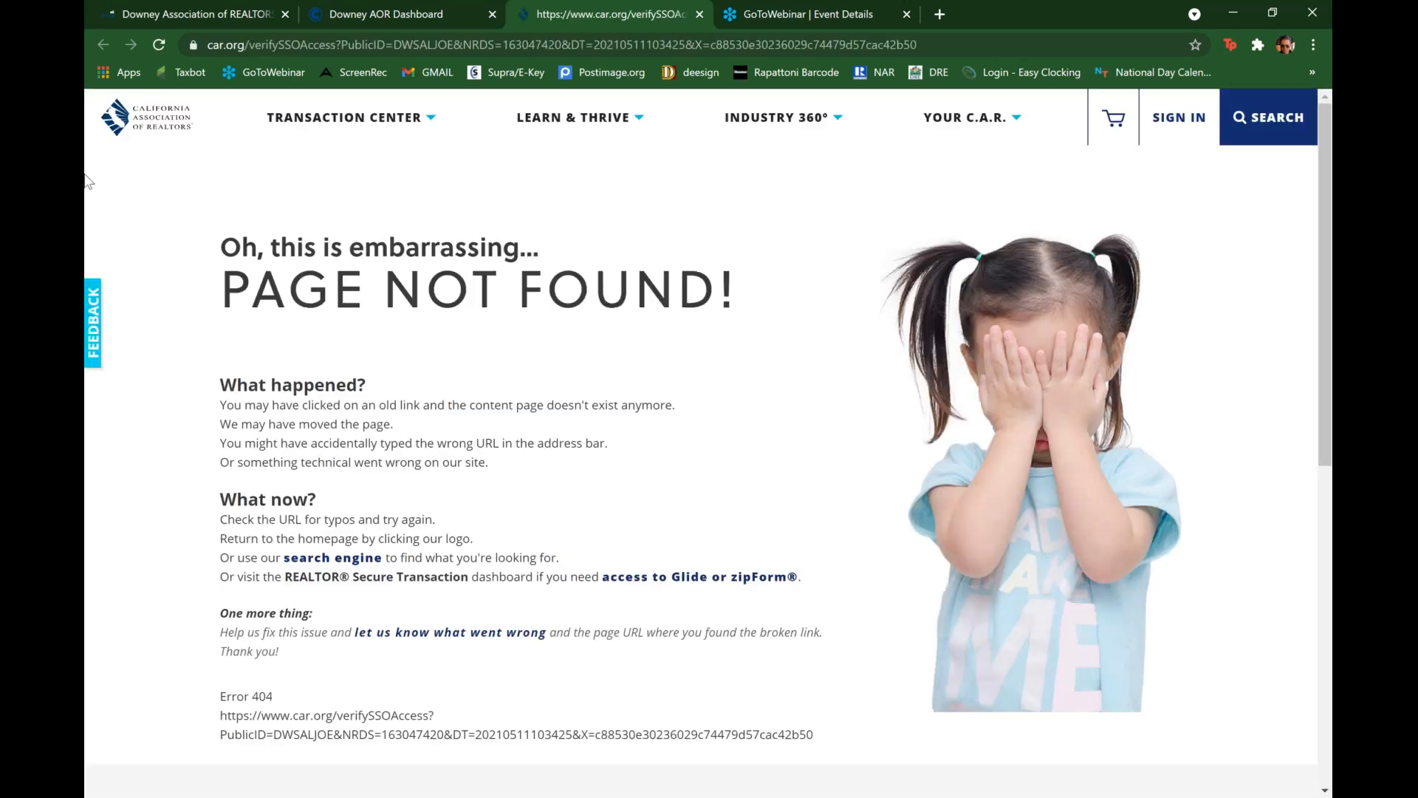
Step: Go to the car.org home page and sign in with the prefilled username and password
left_click(122, 131)
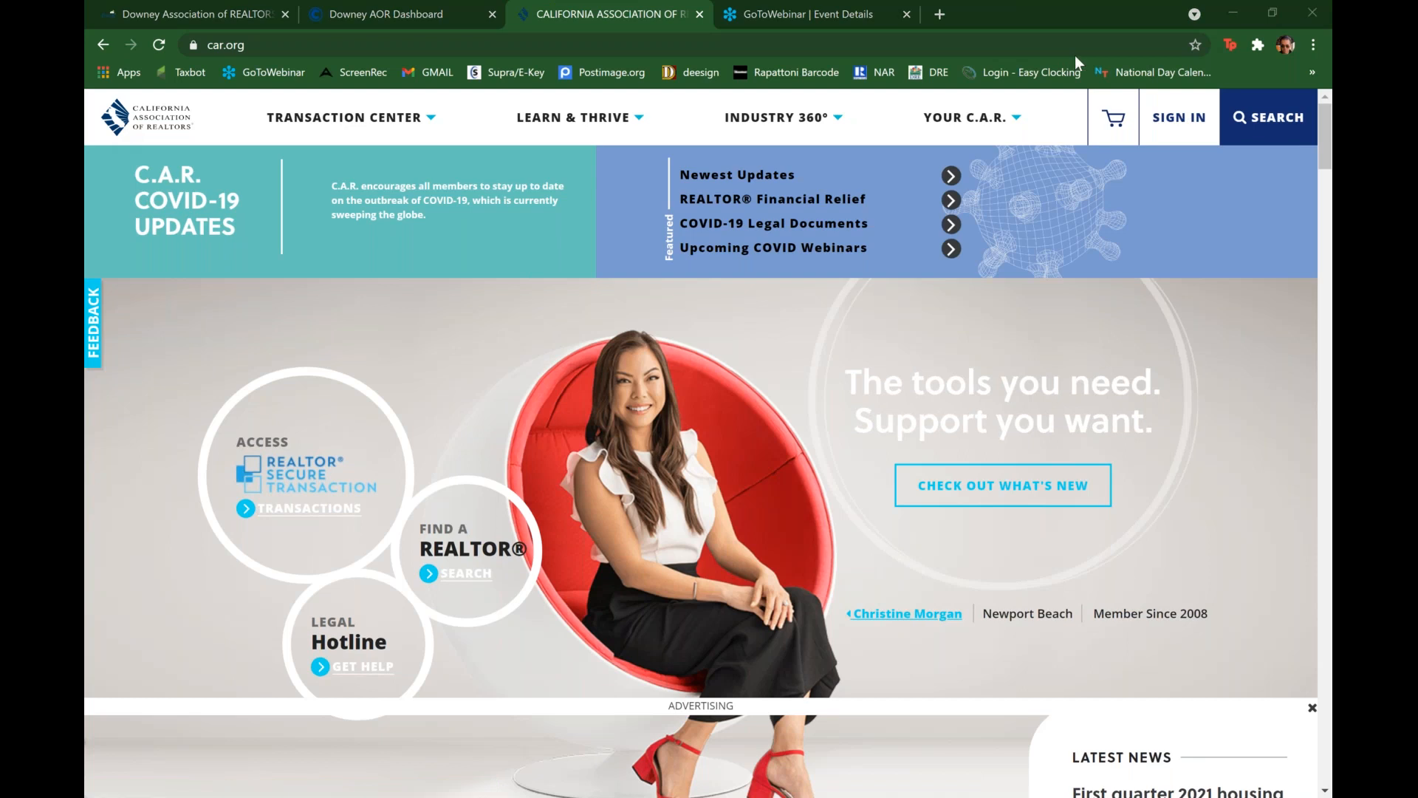
left_click(1178, 122)
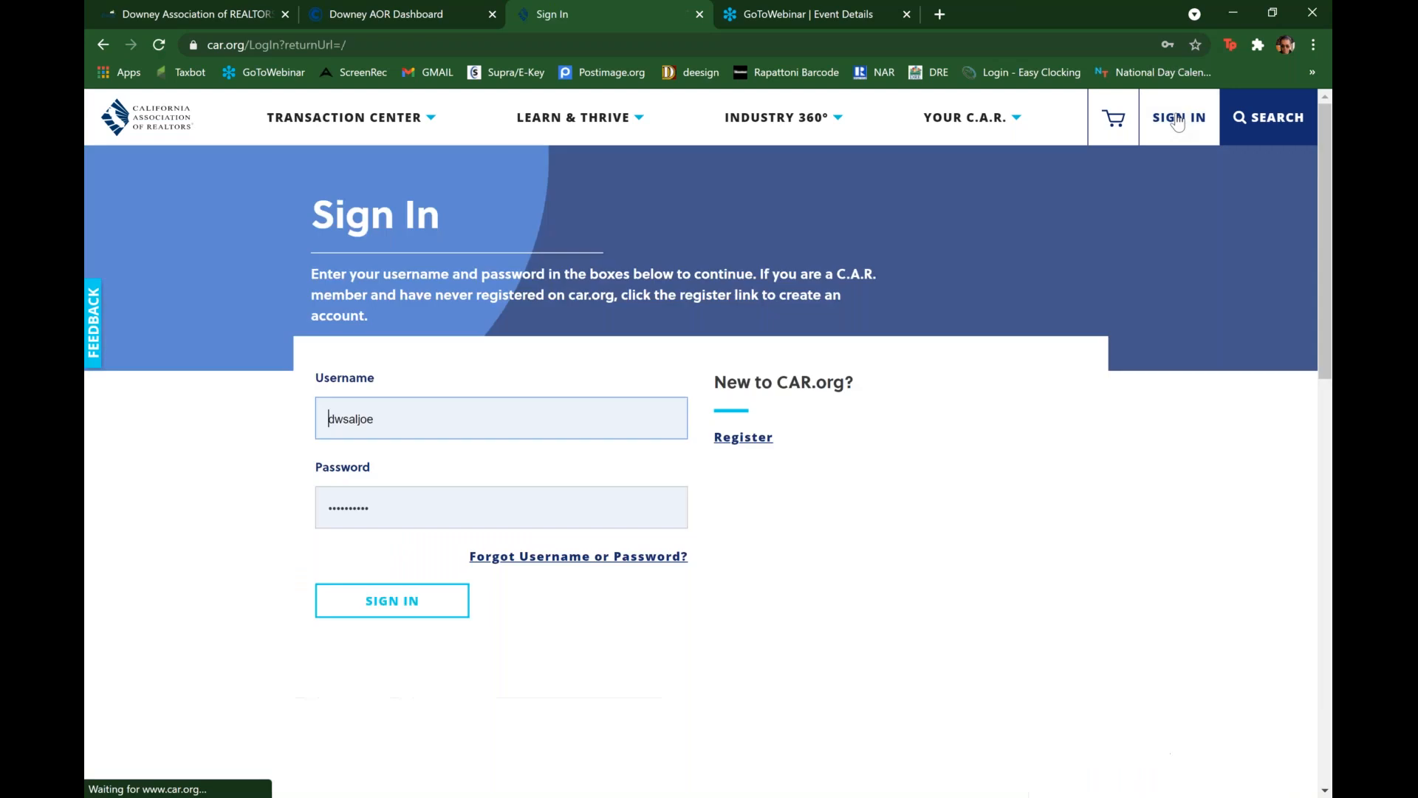
left_click(391, 599)
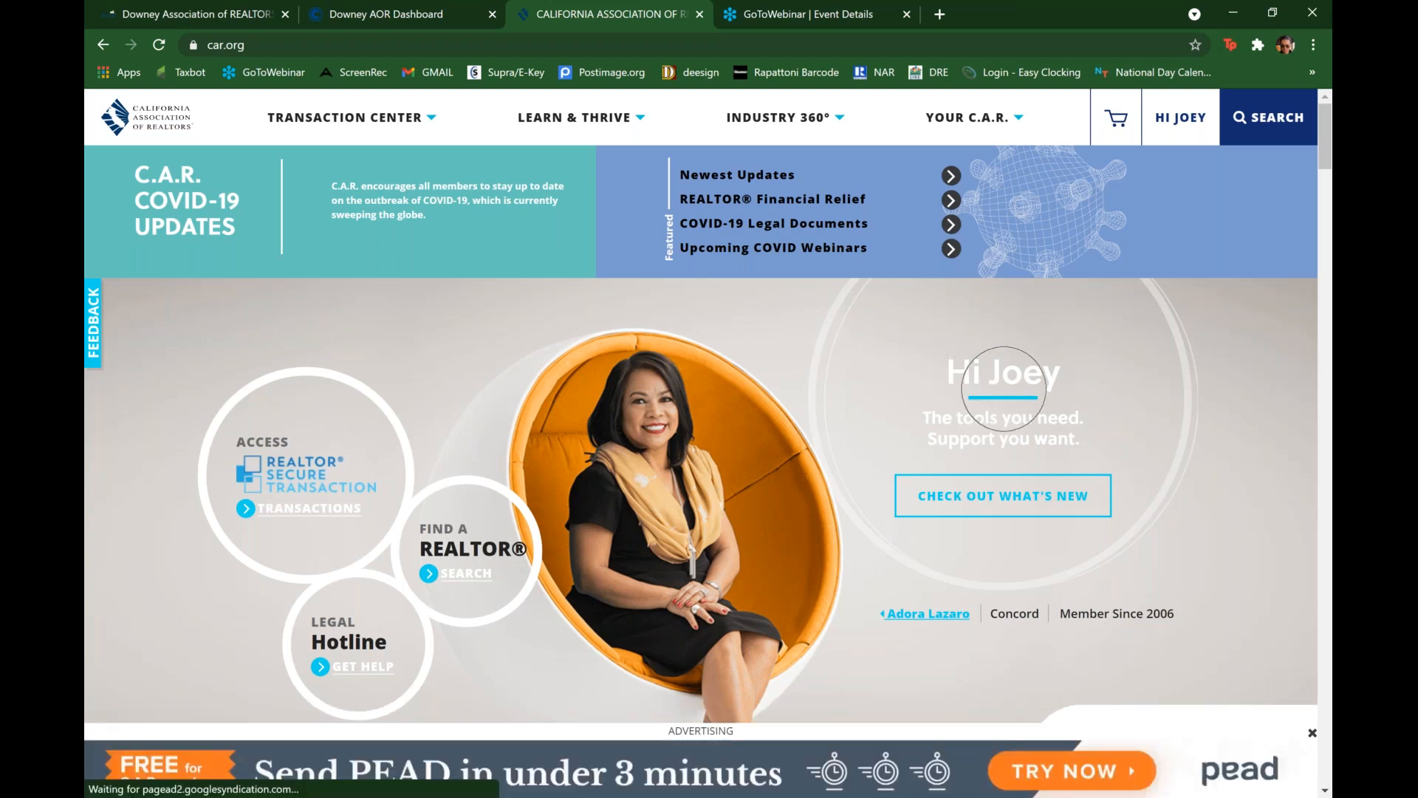
Step: Launch Lone Wolf Transactions zipForm Edition from the car.org account's zipForm access and continue to Transactions
left_click(1173, 127)
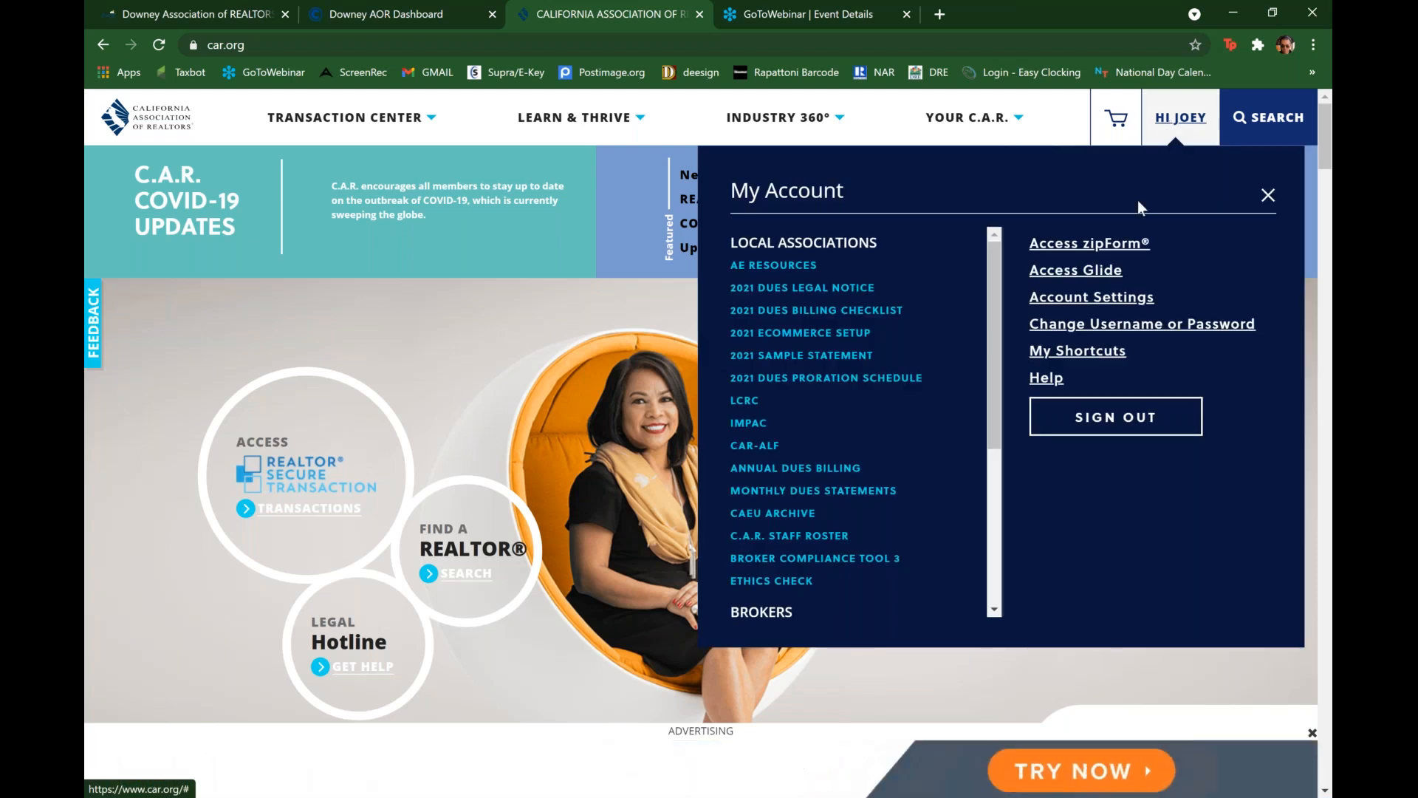
left_click(1107, 253)
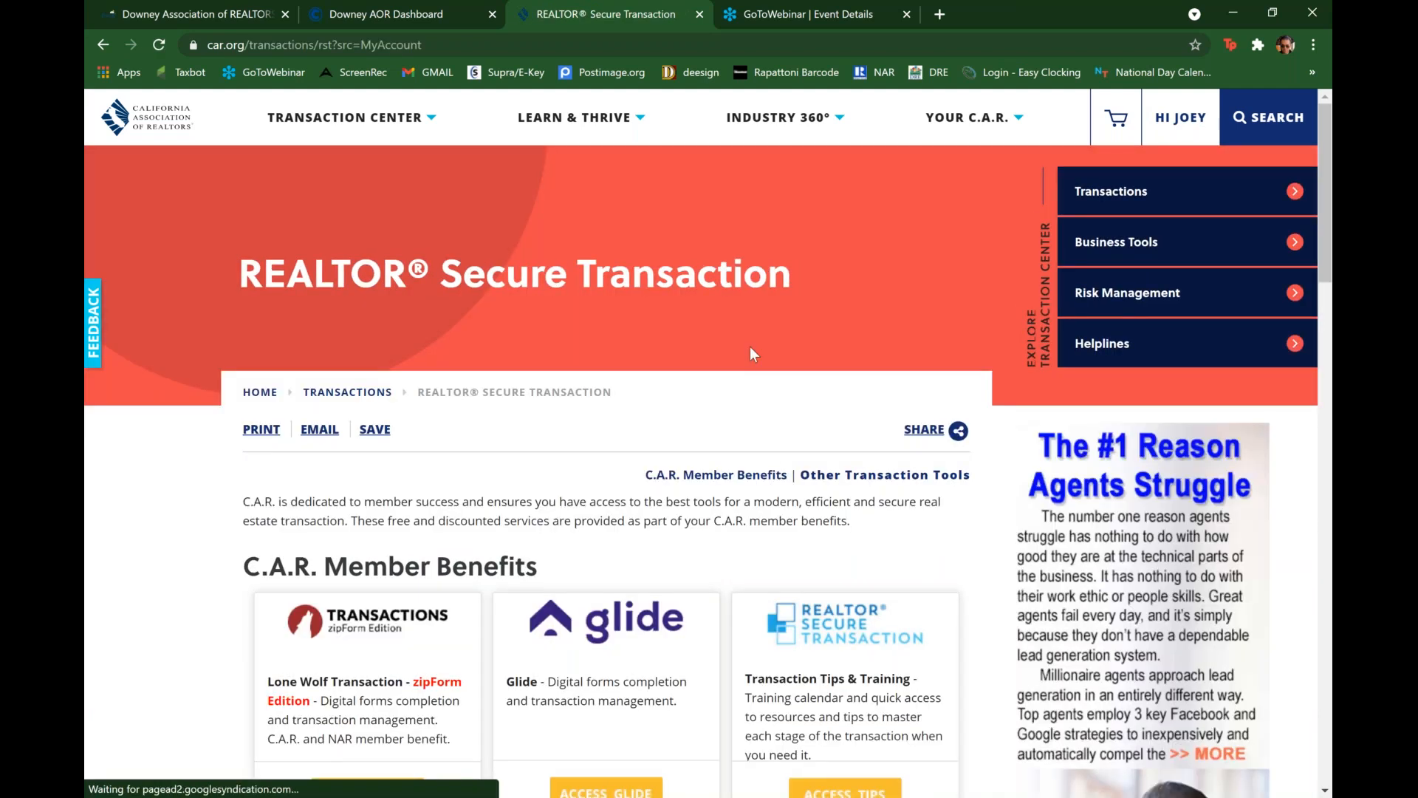
scroll(751, 347, "down", 1)
scroll(752, 353, "down", 3)
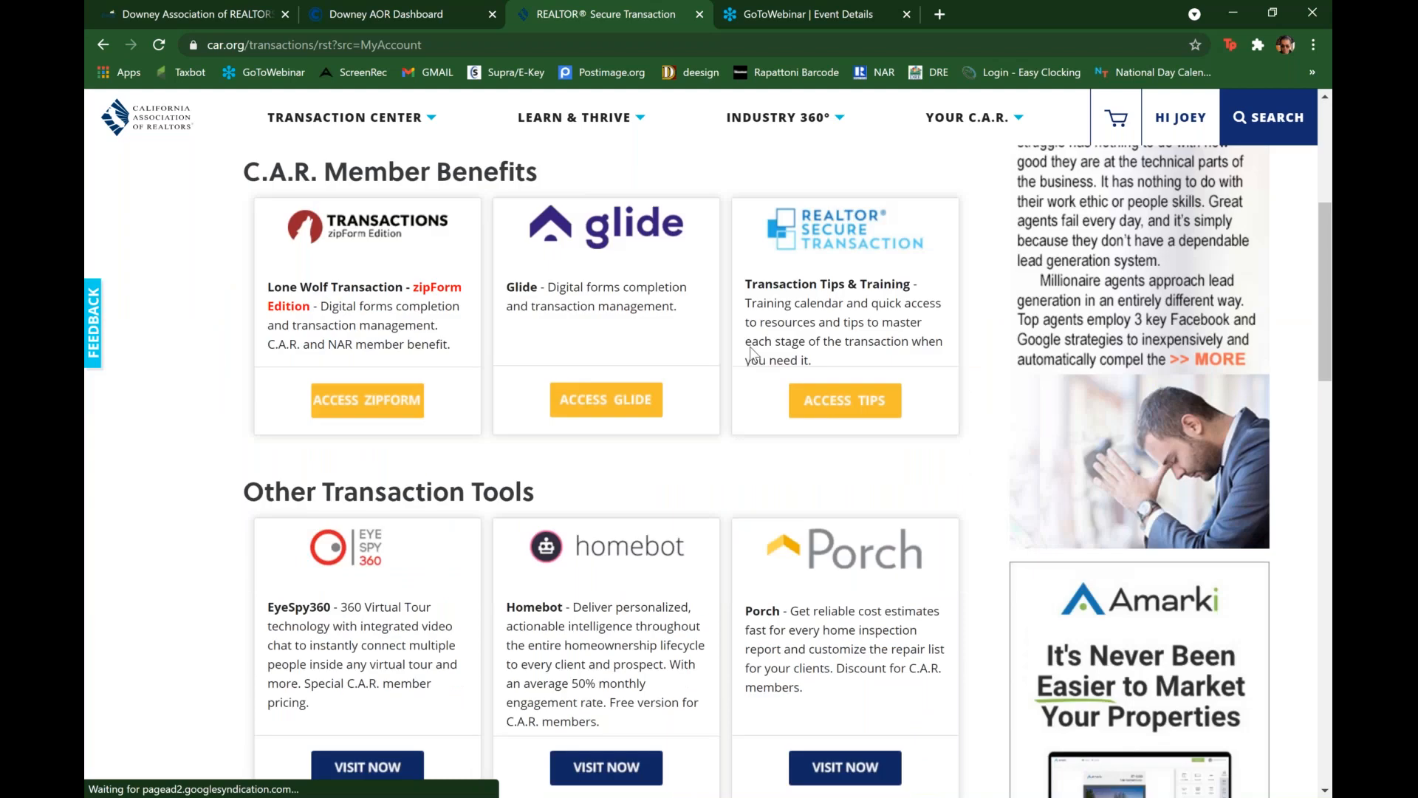
scroll(636, 375, "up", 2)
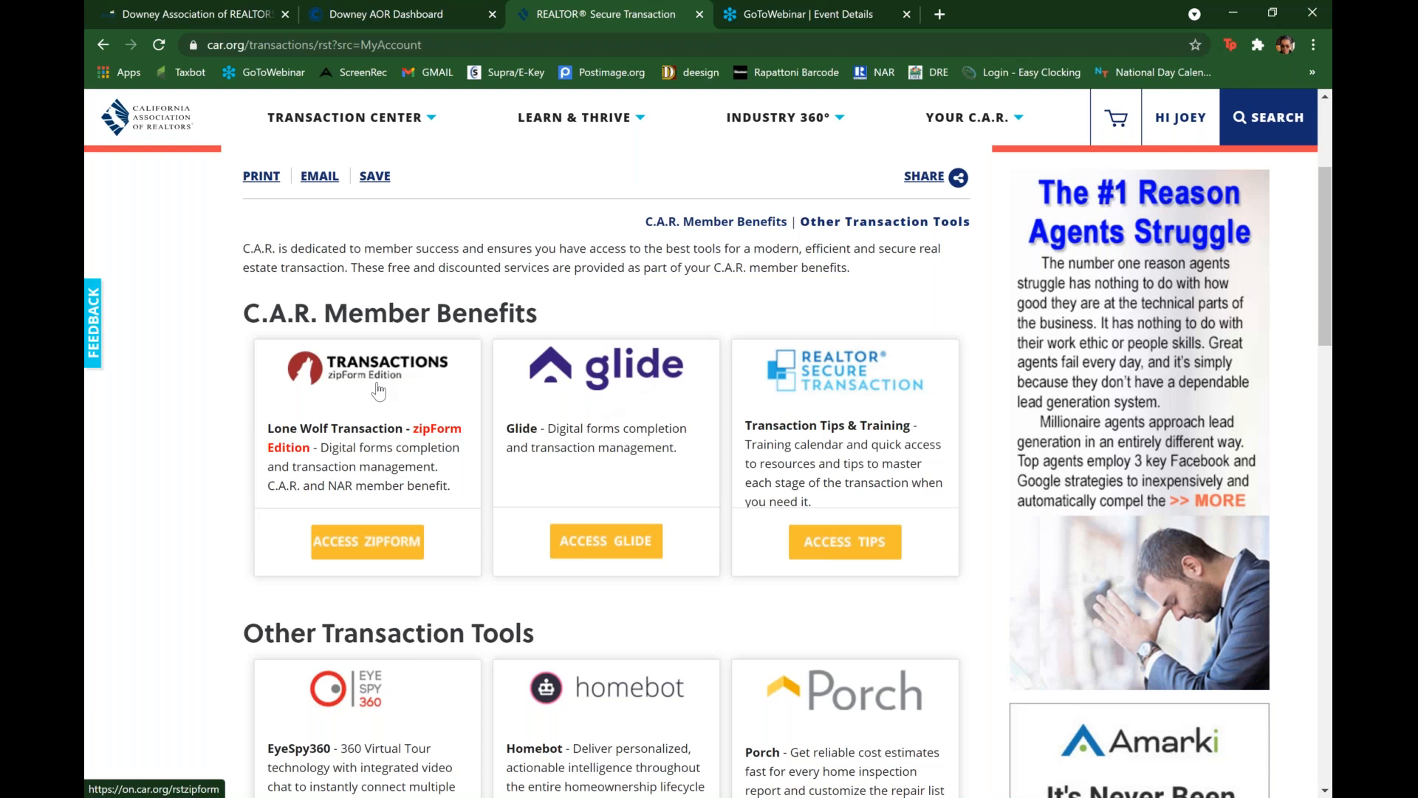
left_click(364, 545)
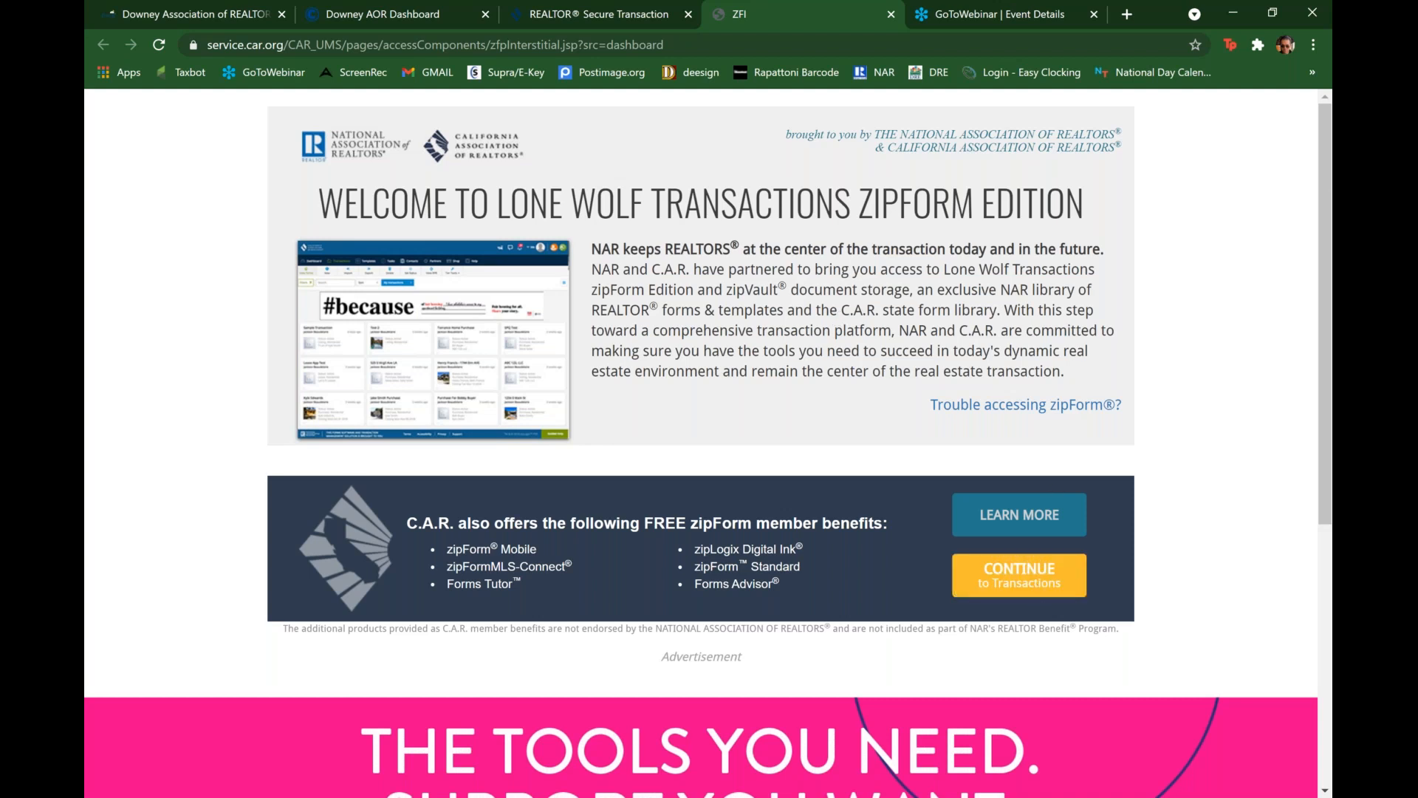
left_click(1020, 576)
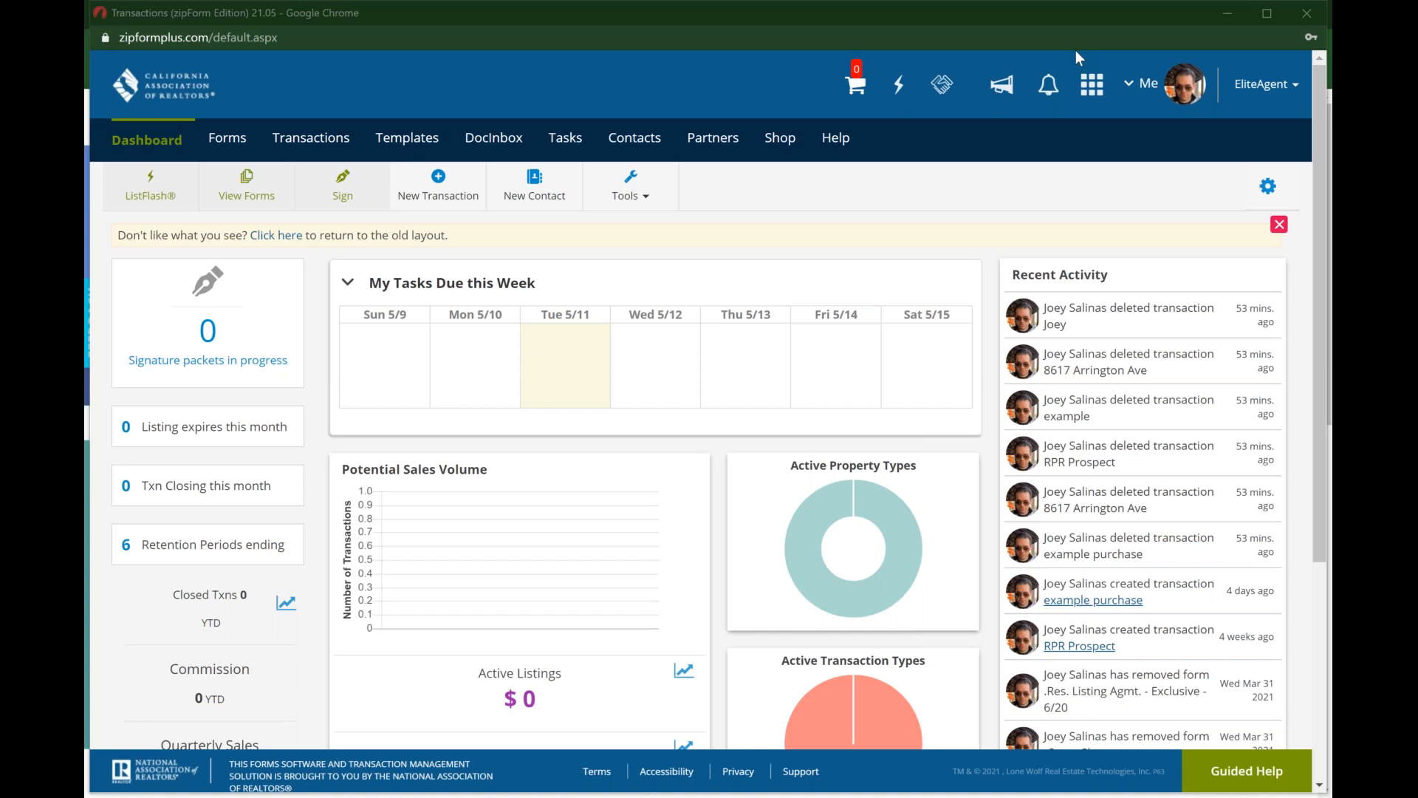
Step: Open the account's Profile & Settings and review the My Information details, including the agent license number
left_click(1180, 104)
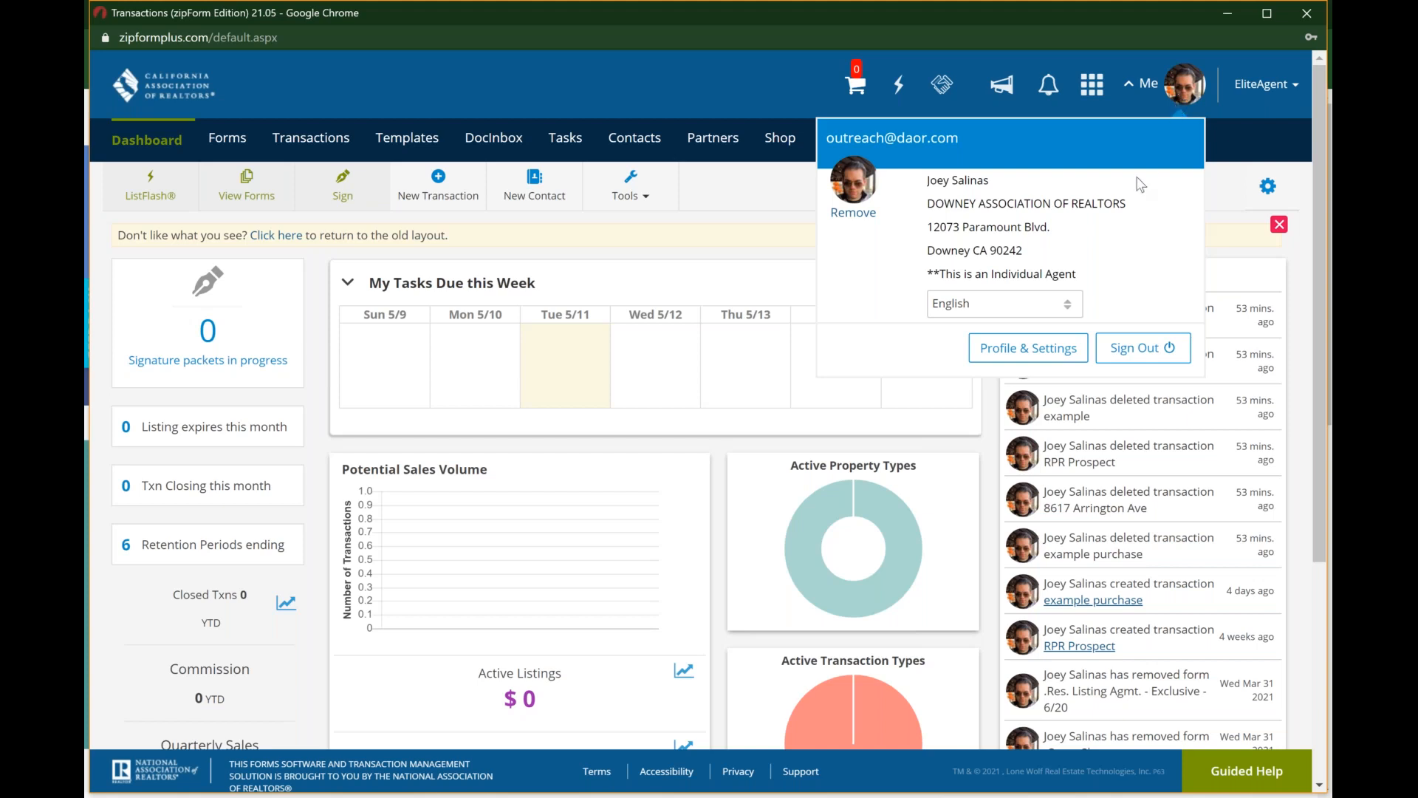
left_click(1033, 350)
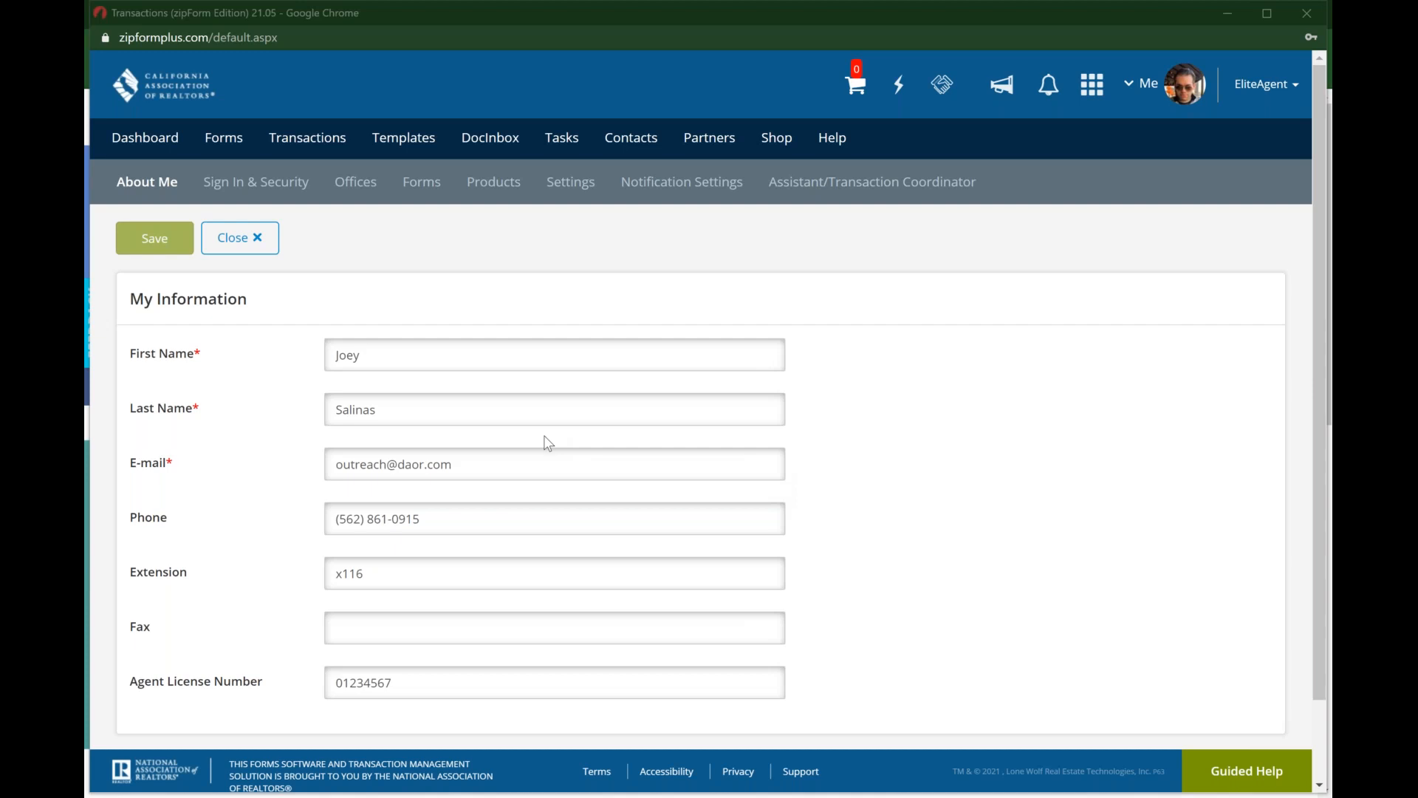
scroll(547, 444, "down", 1)
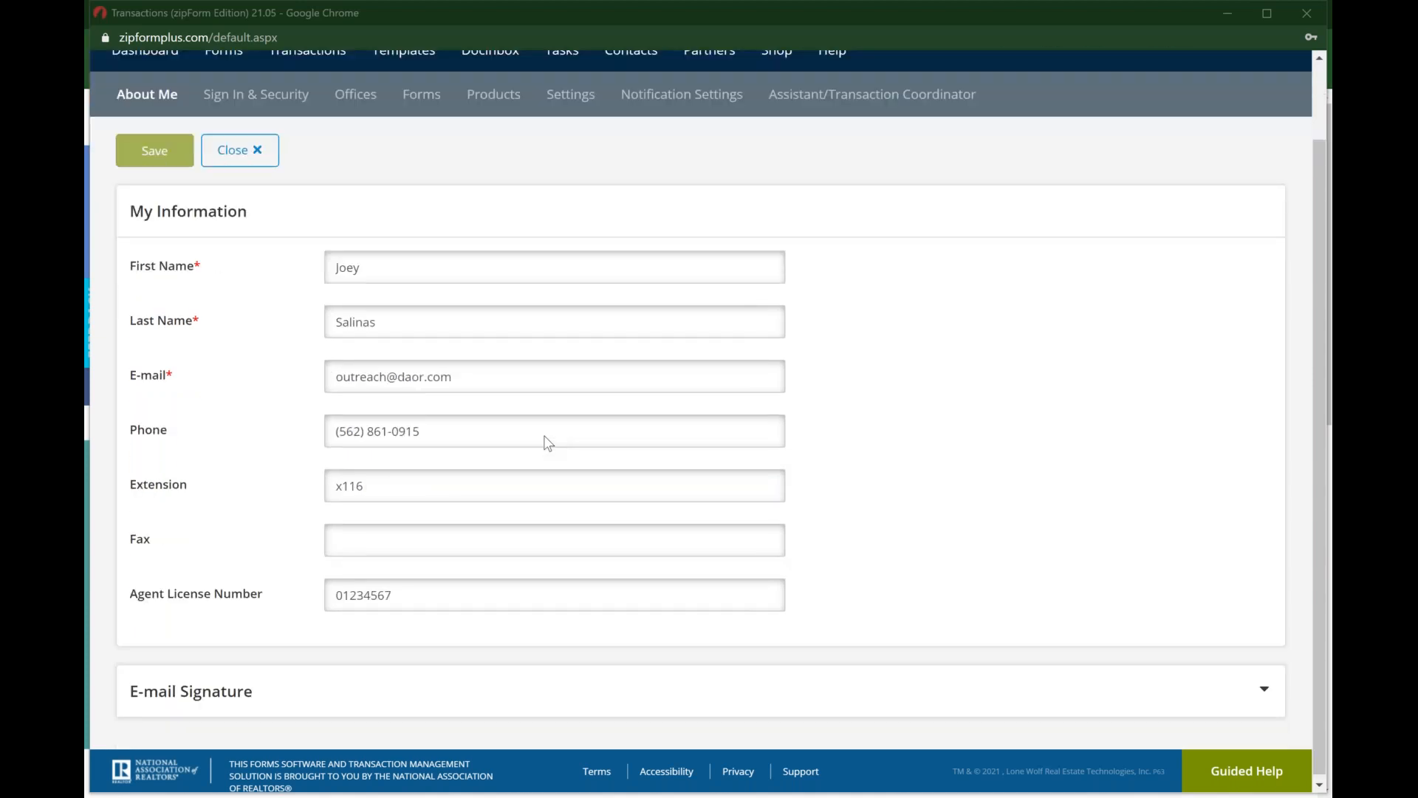
scroll(548, 443, "down", 1)
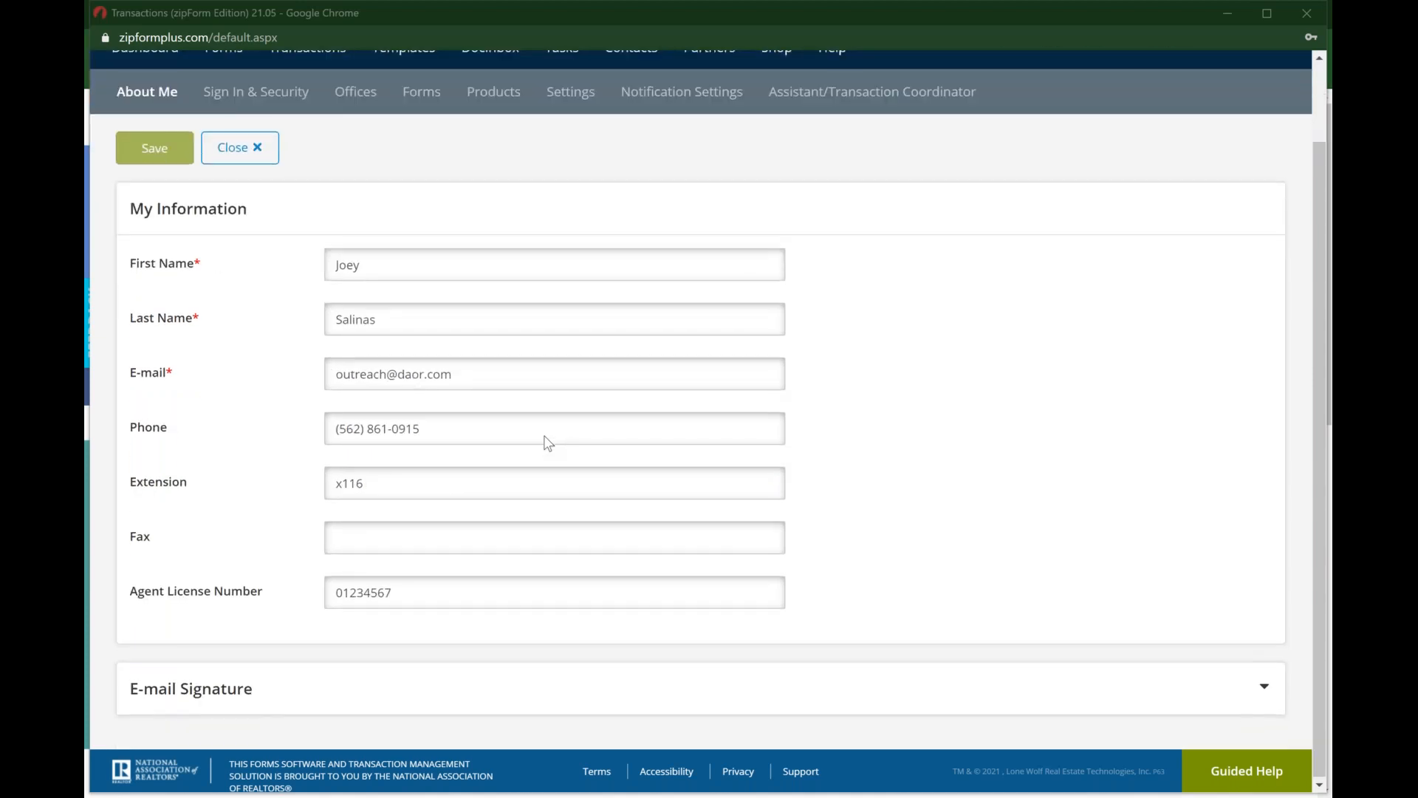
left_click(392, 601)
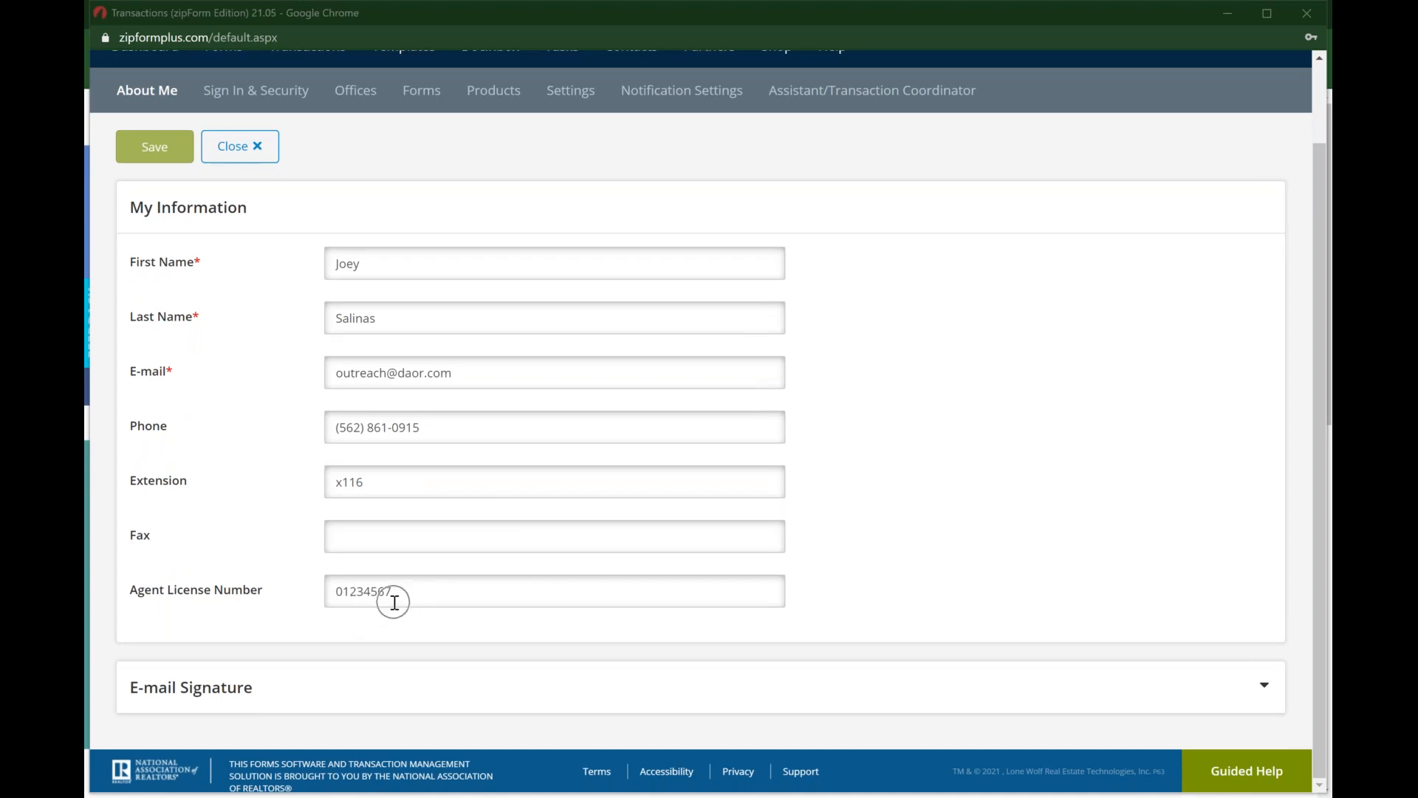
left_click(385, 594)
scroll(385, 593, "up", 2)
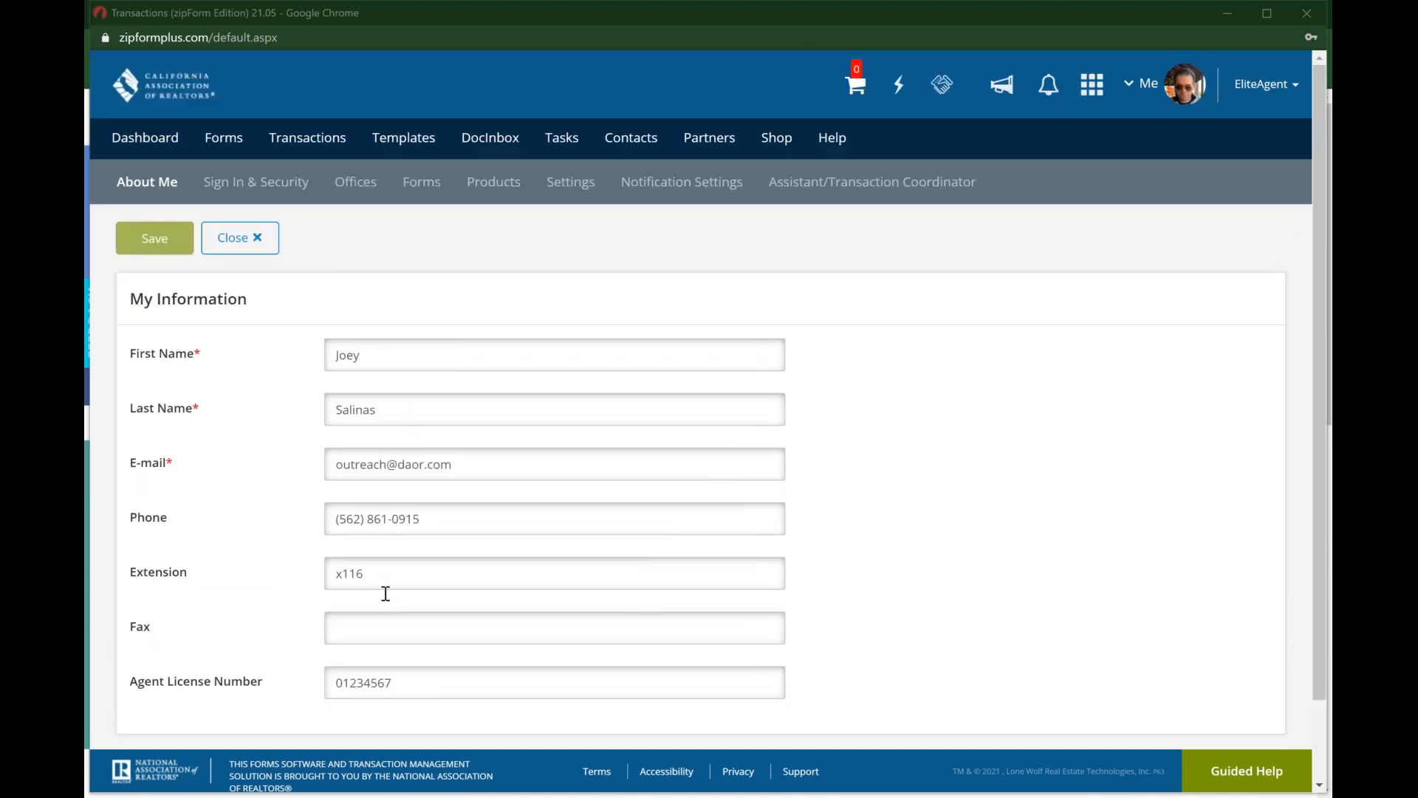
Step: Review the Sign In & Security settings and the company information under Offices
left_click(246, 191)
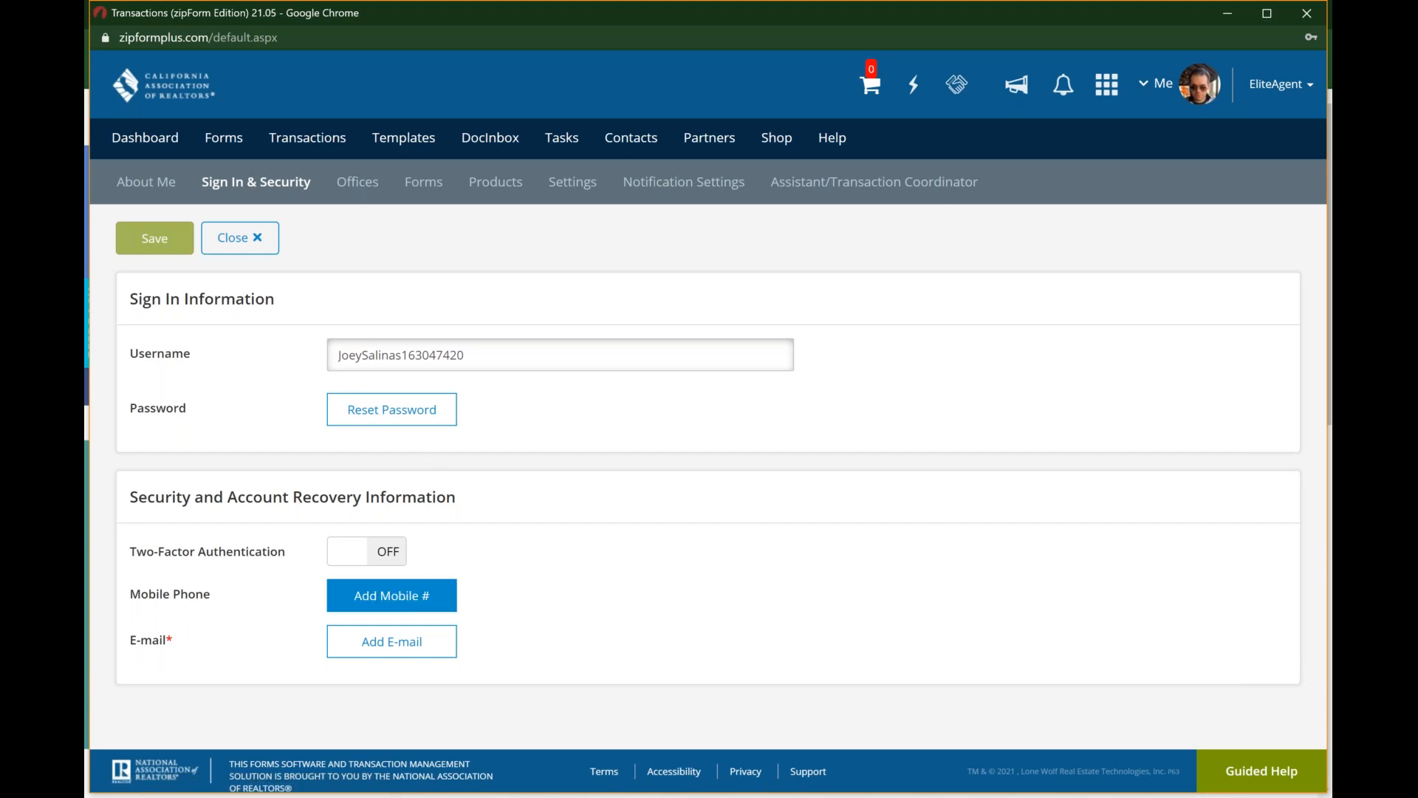
left_click(369, 190)
left_click(369, 189)
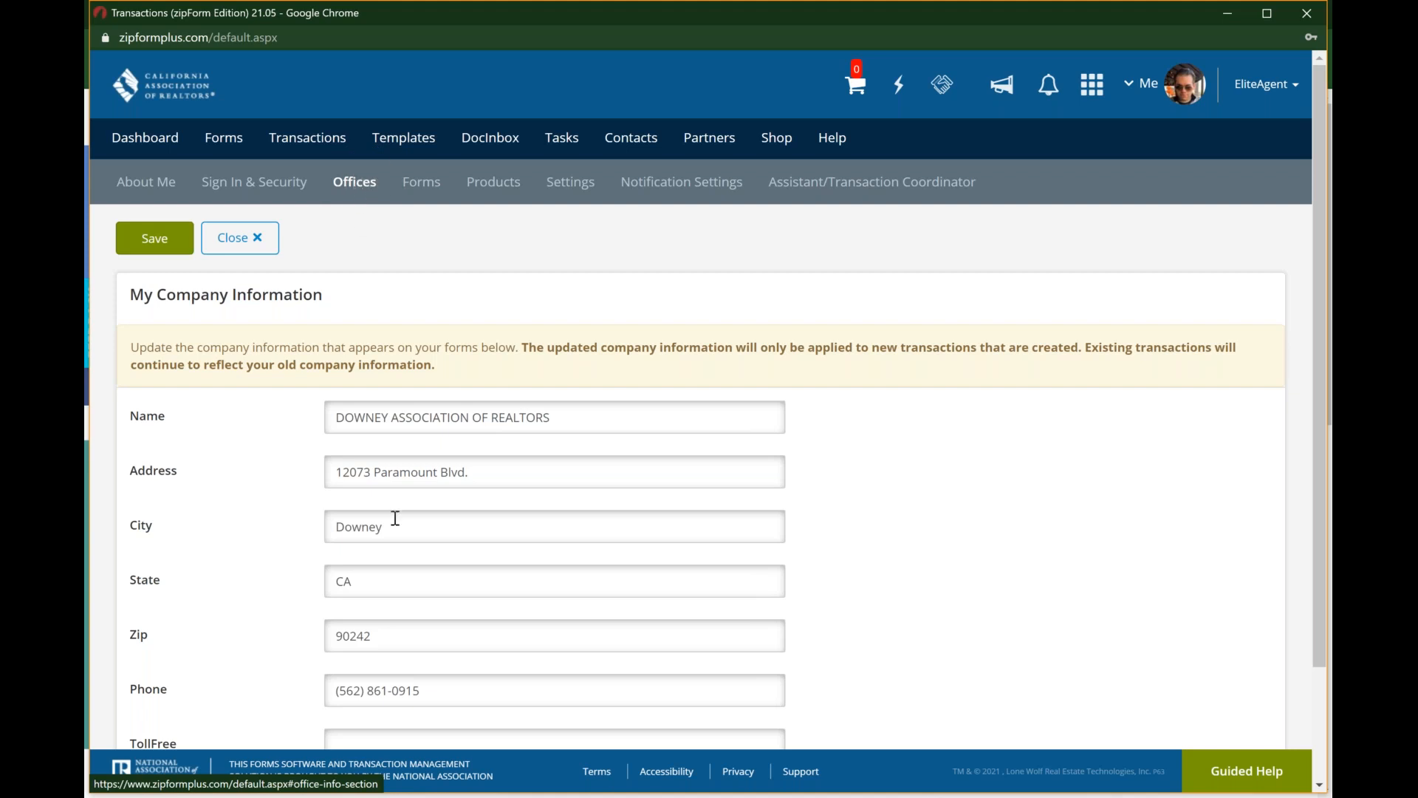
scroll(395, 516, "down", 2)
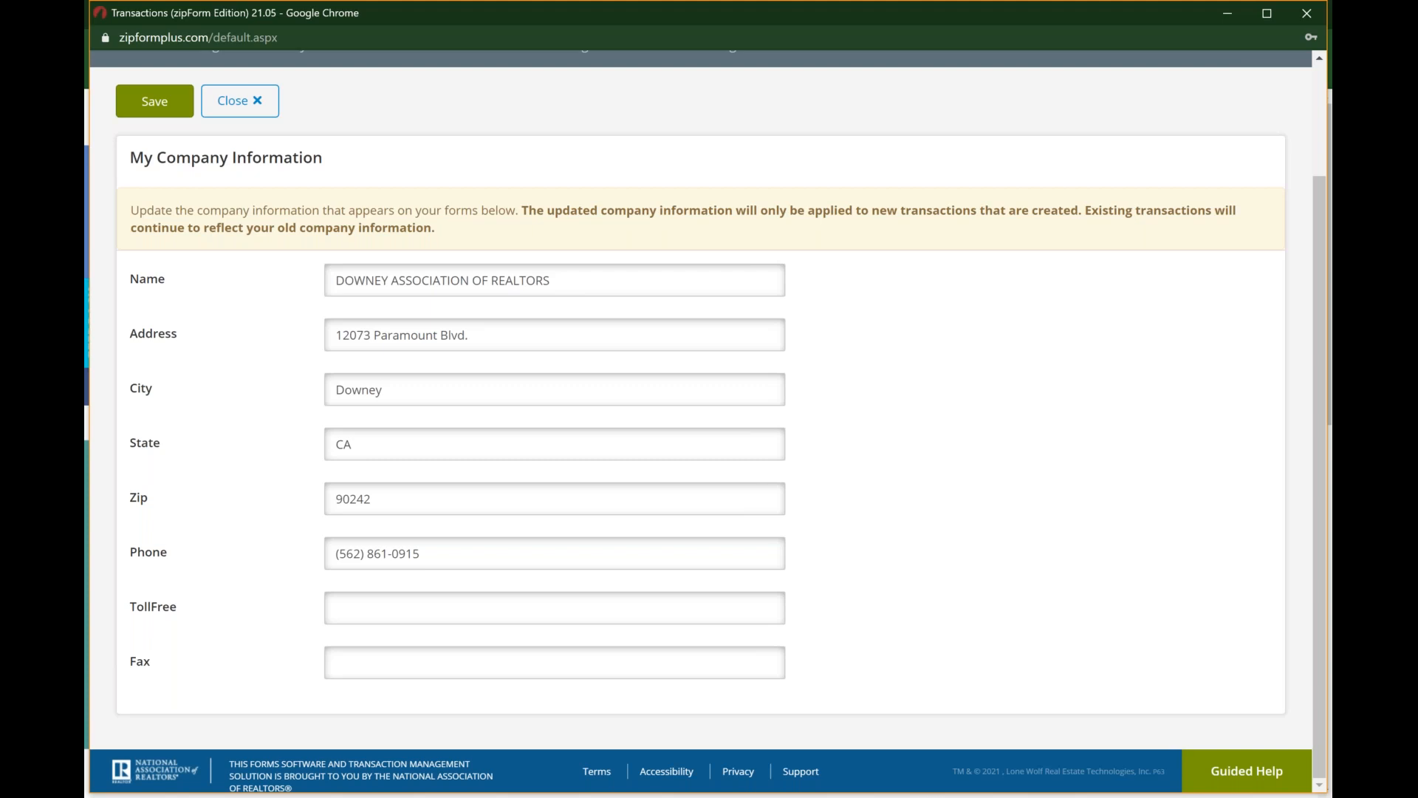
scroll(395, 526, "up", 1)
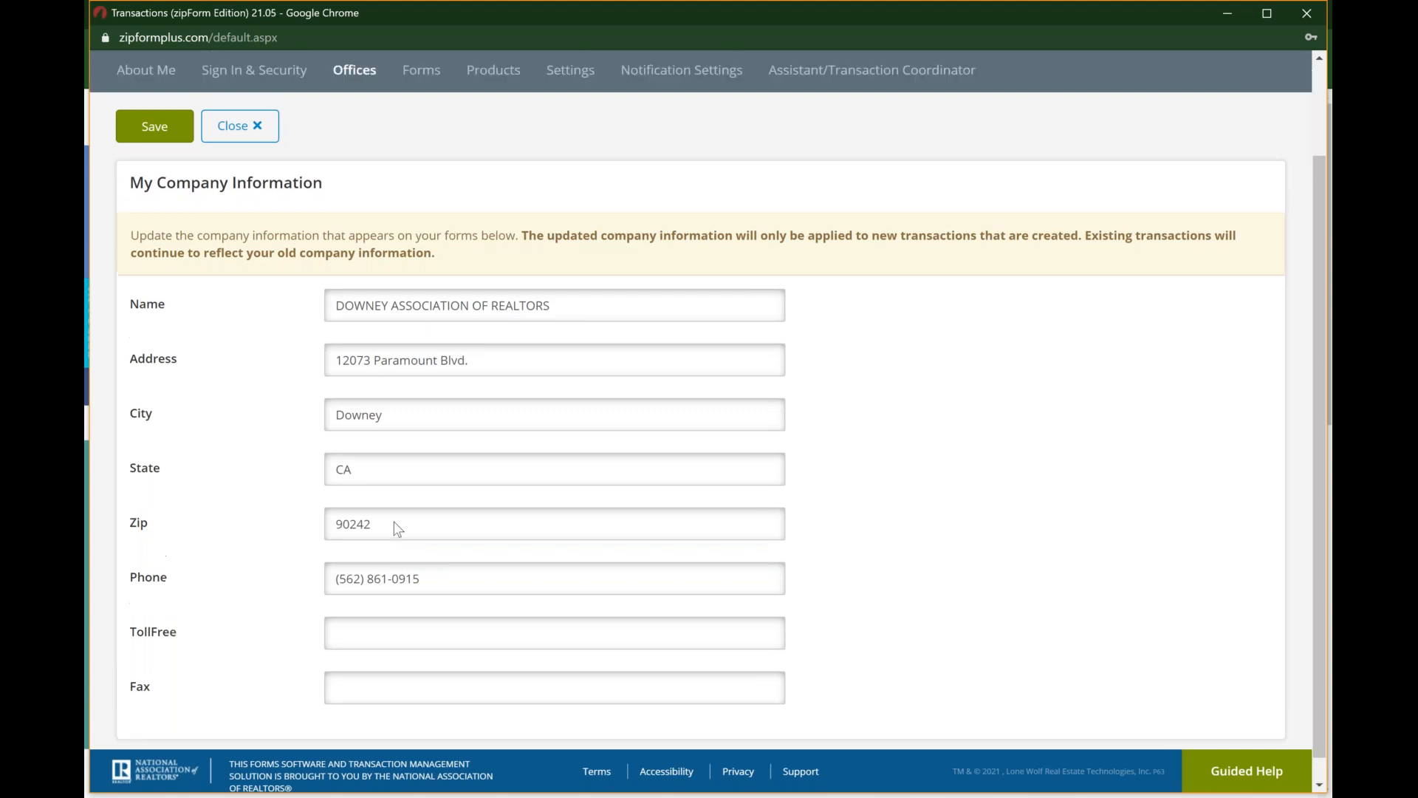
scroll(397, 529, "up", 2)
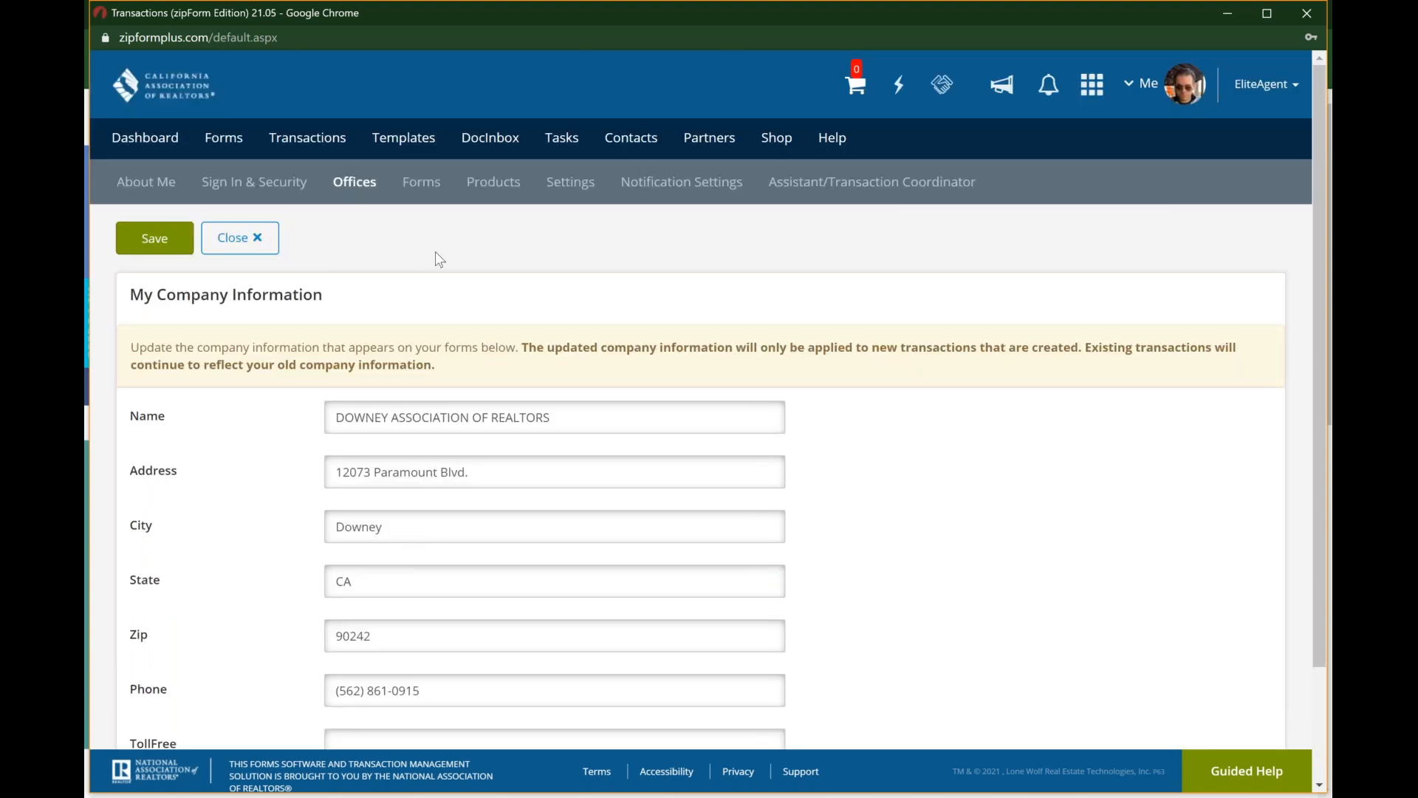
Step: Examine the available form libraries and the Products list in the profile
left_click(428, 190)
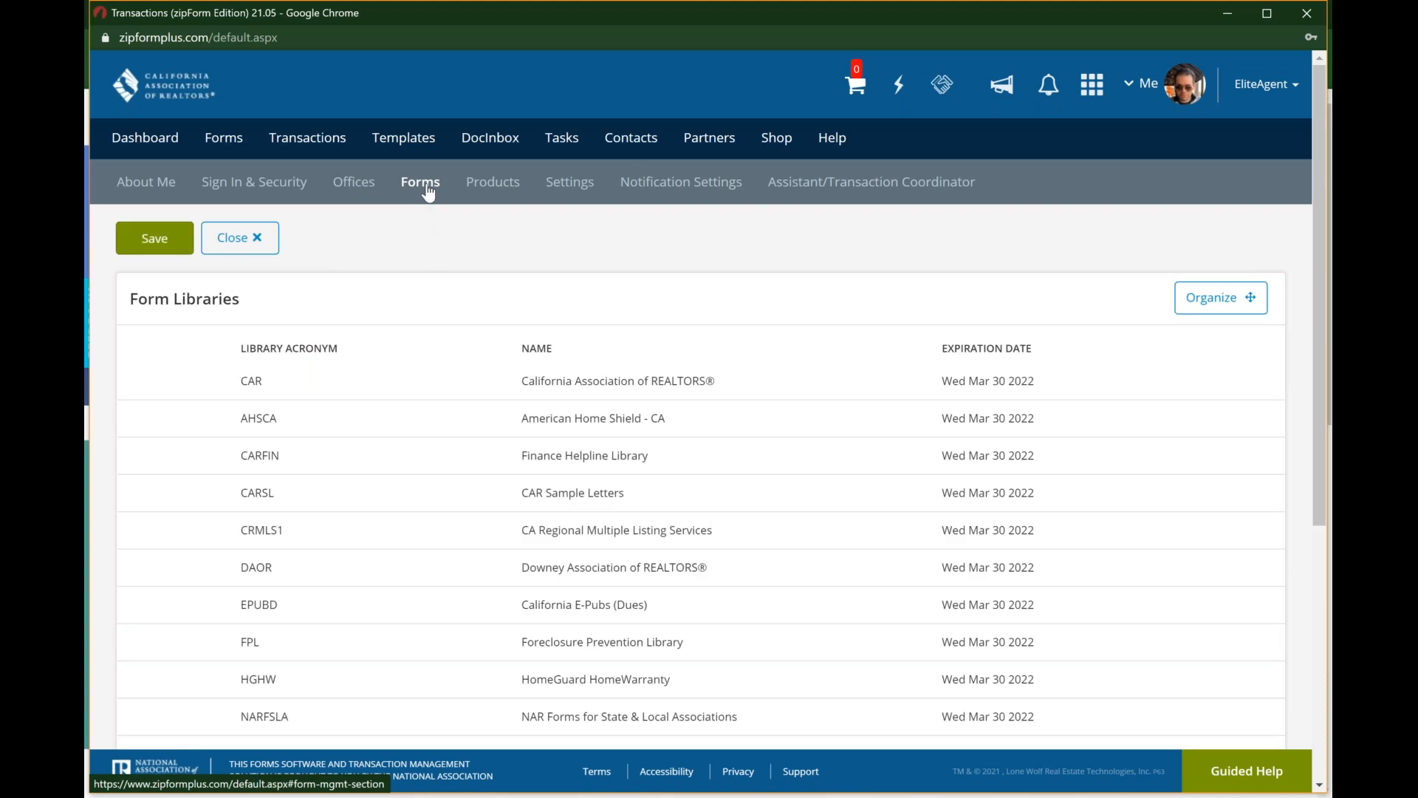
scroll(490, 544, "down", 2)
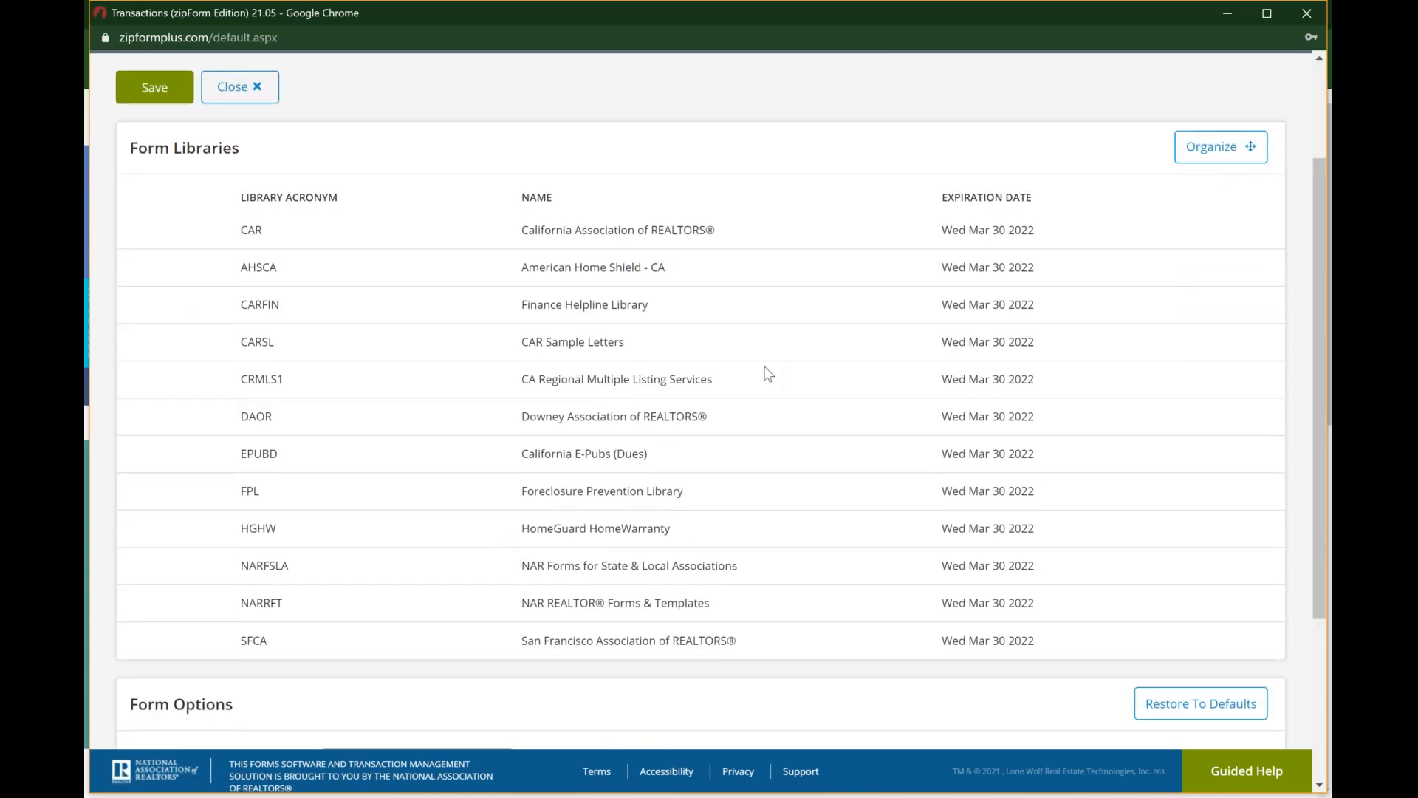
scroll(488, 193, "up", 2)
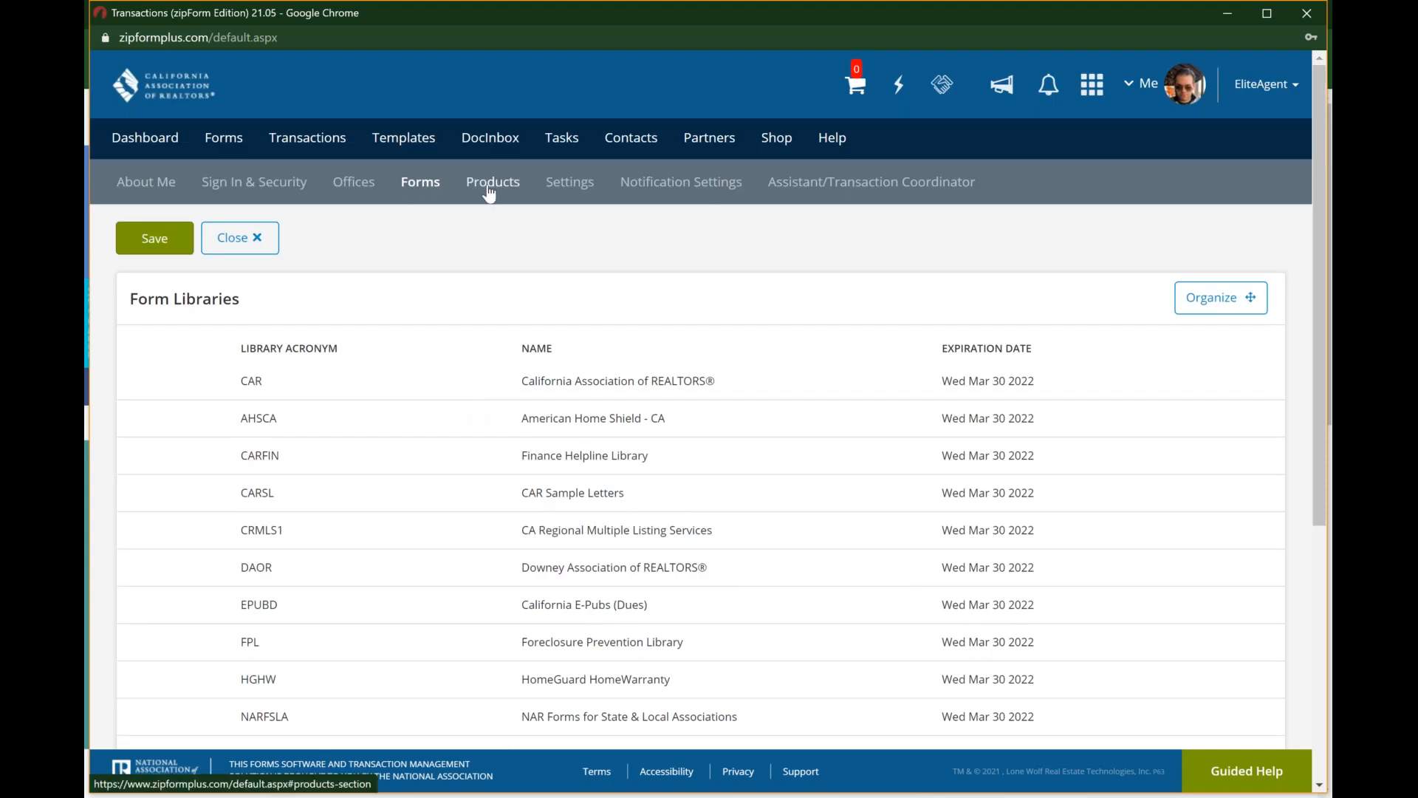
left_click(488, 191)
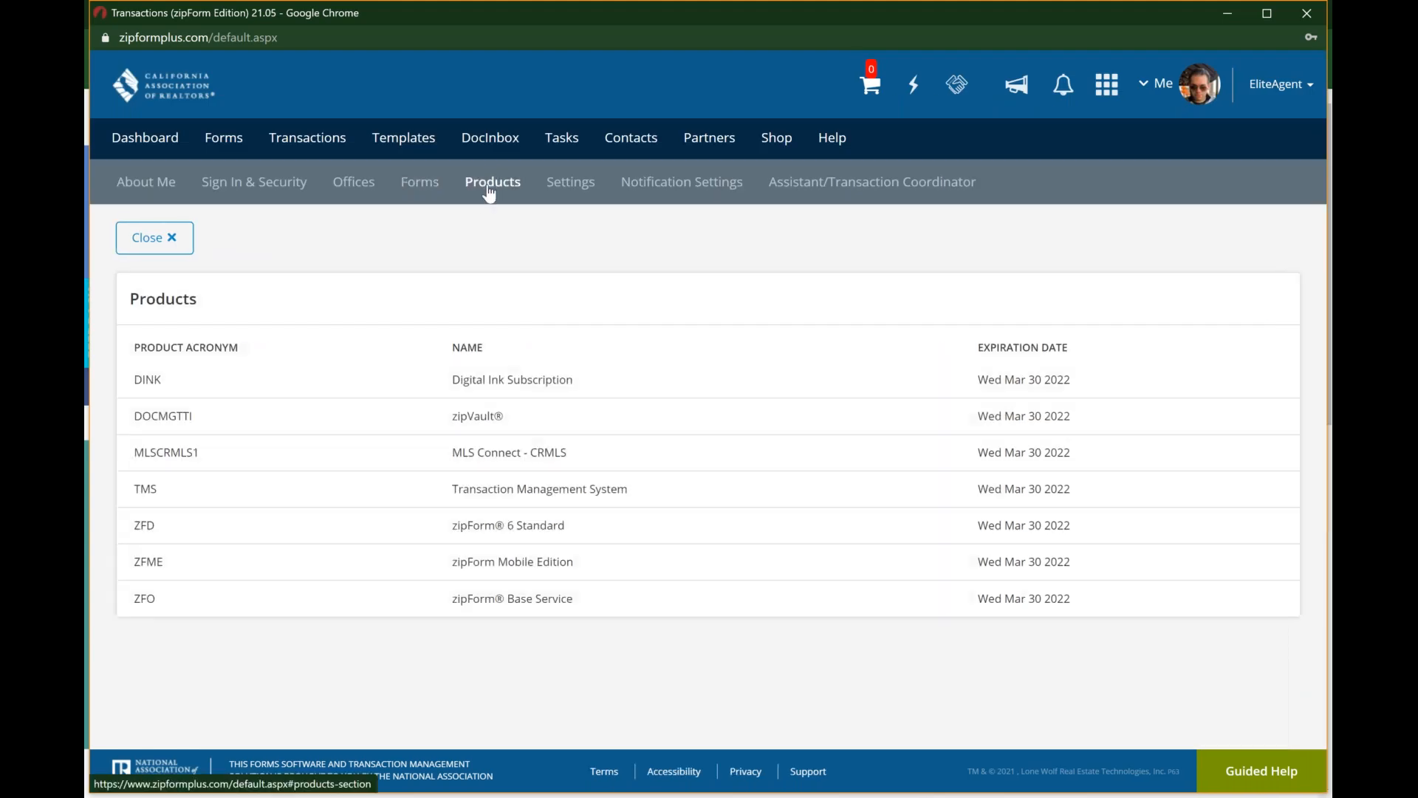
Step: Open the profile's Settings and look over the e-signature options and the default signature time zone choices
left_click(582, 188)
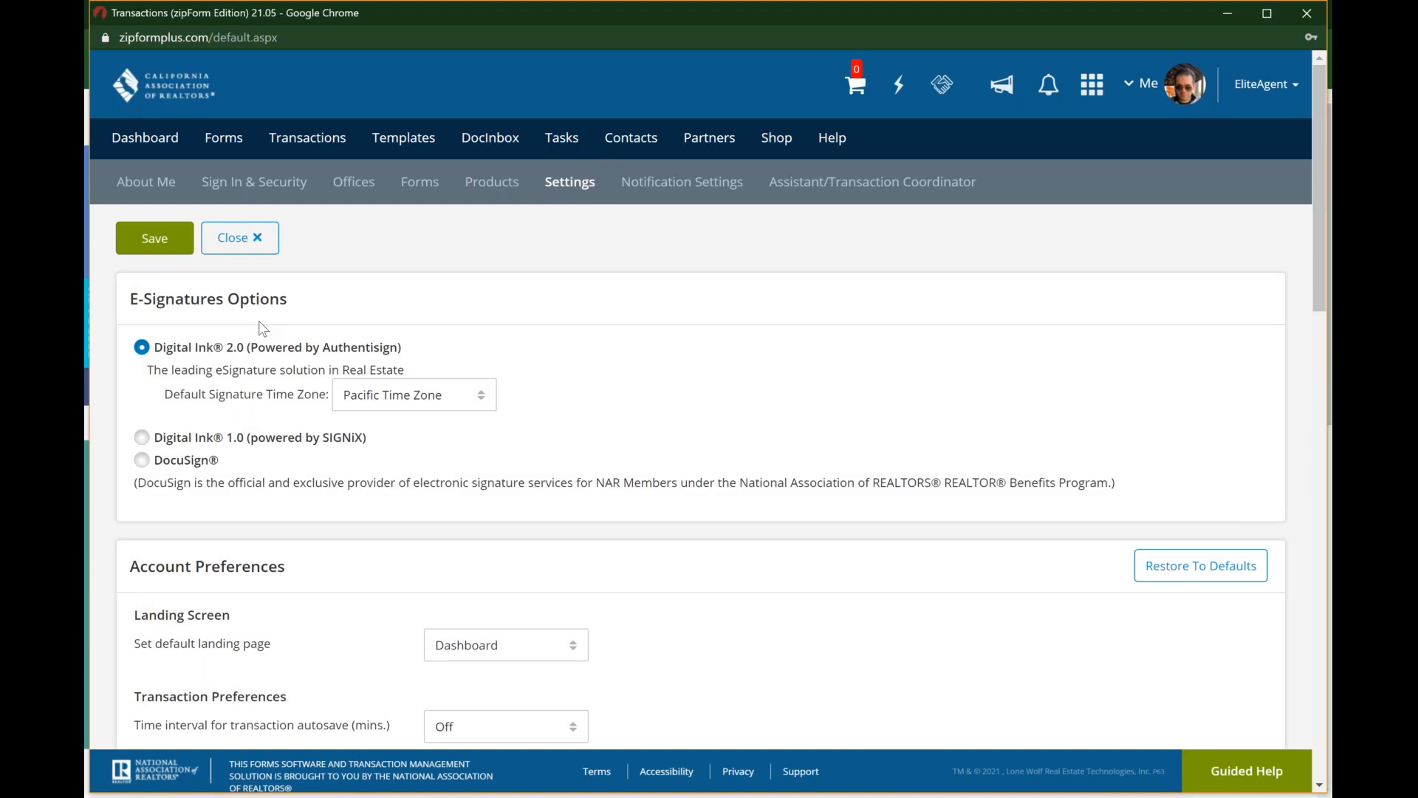
key("ctrl")
key("ctrl")
key("ctrl")
key("ctrl")
key("ctrl")
left_click(458, 401)
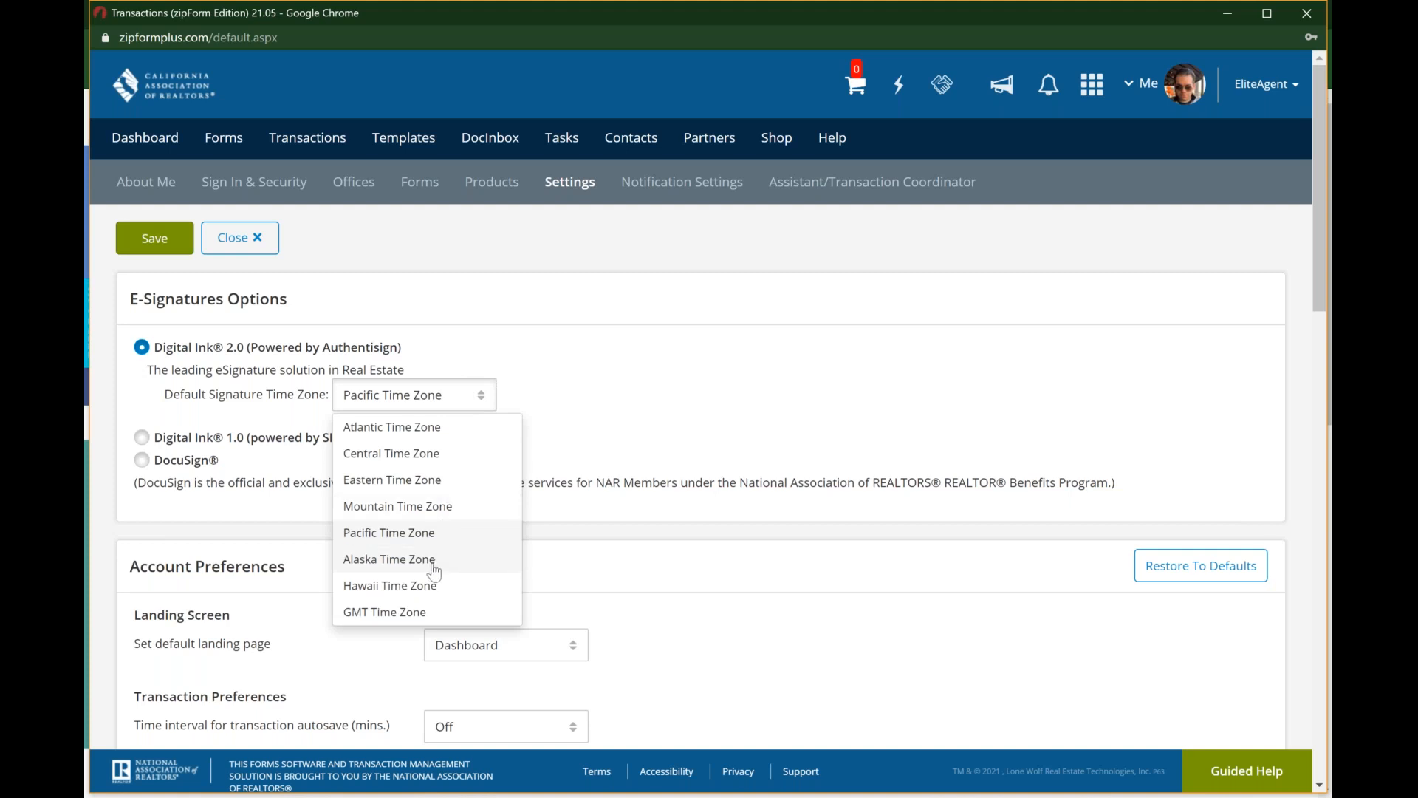
left_click(707, 299)
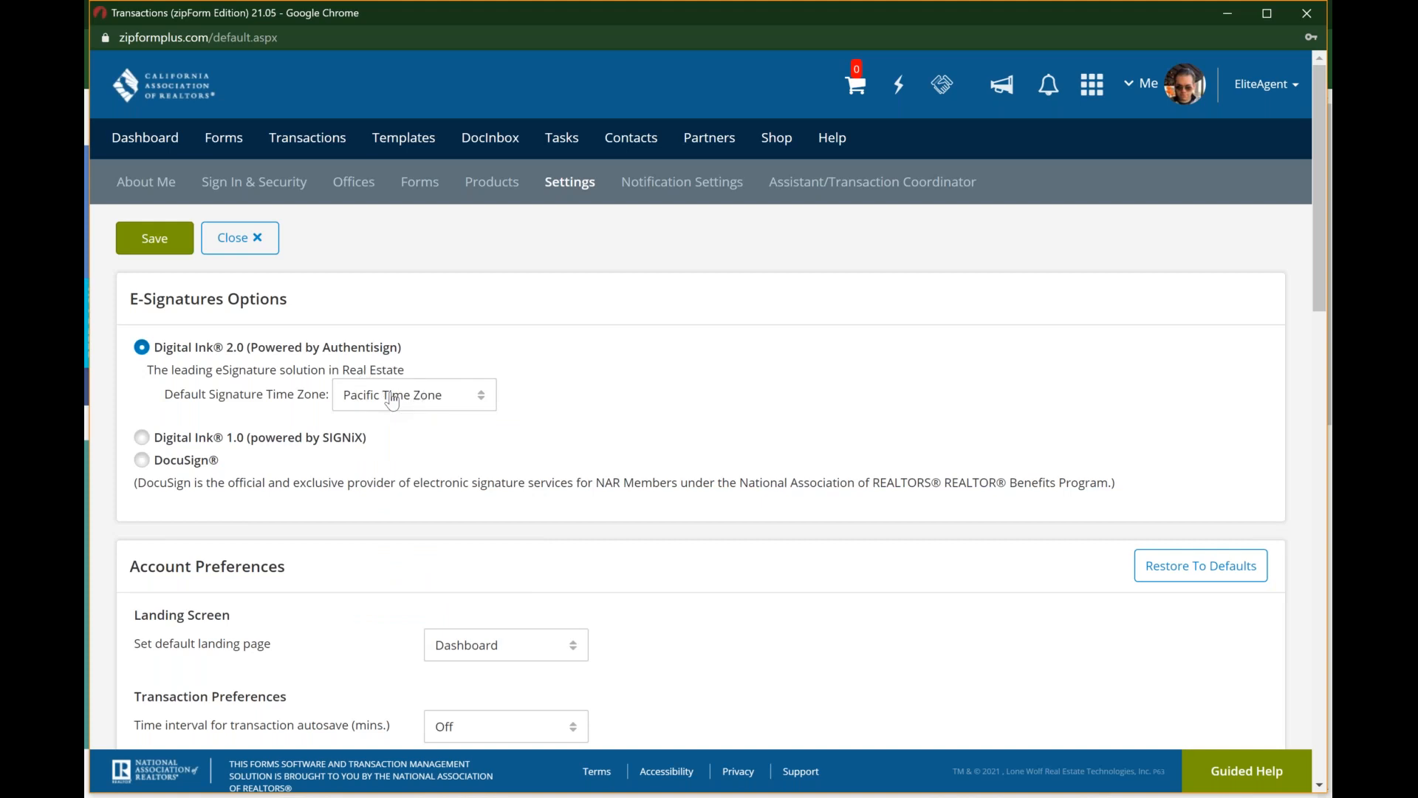
Step: Review the remaining profile settings, from Account Preferences through single sign-on links and title integration to chat logging and insurance integration
scroll(392, 401, "down", 5)
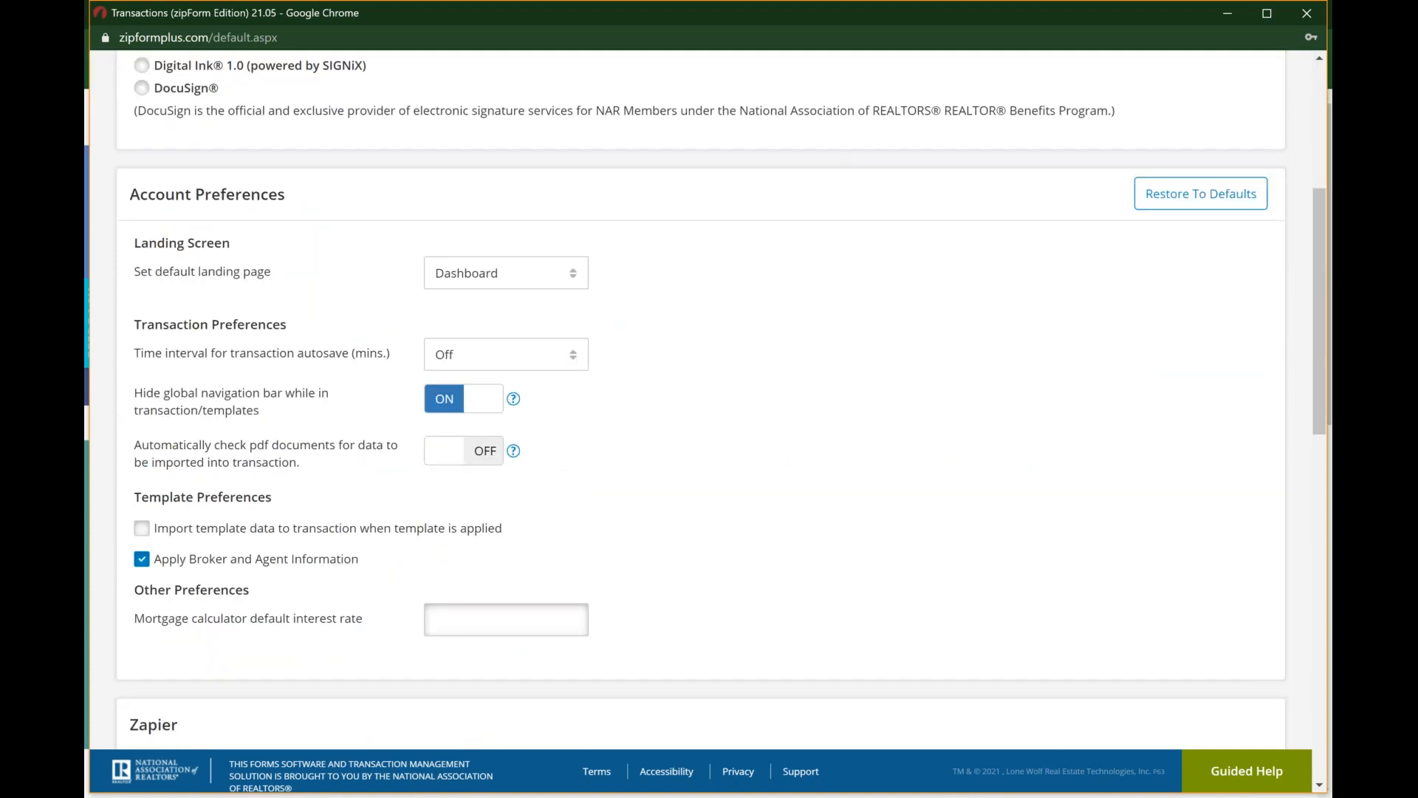
scroll(721, 402, "down", 2)
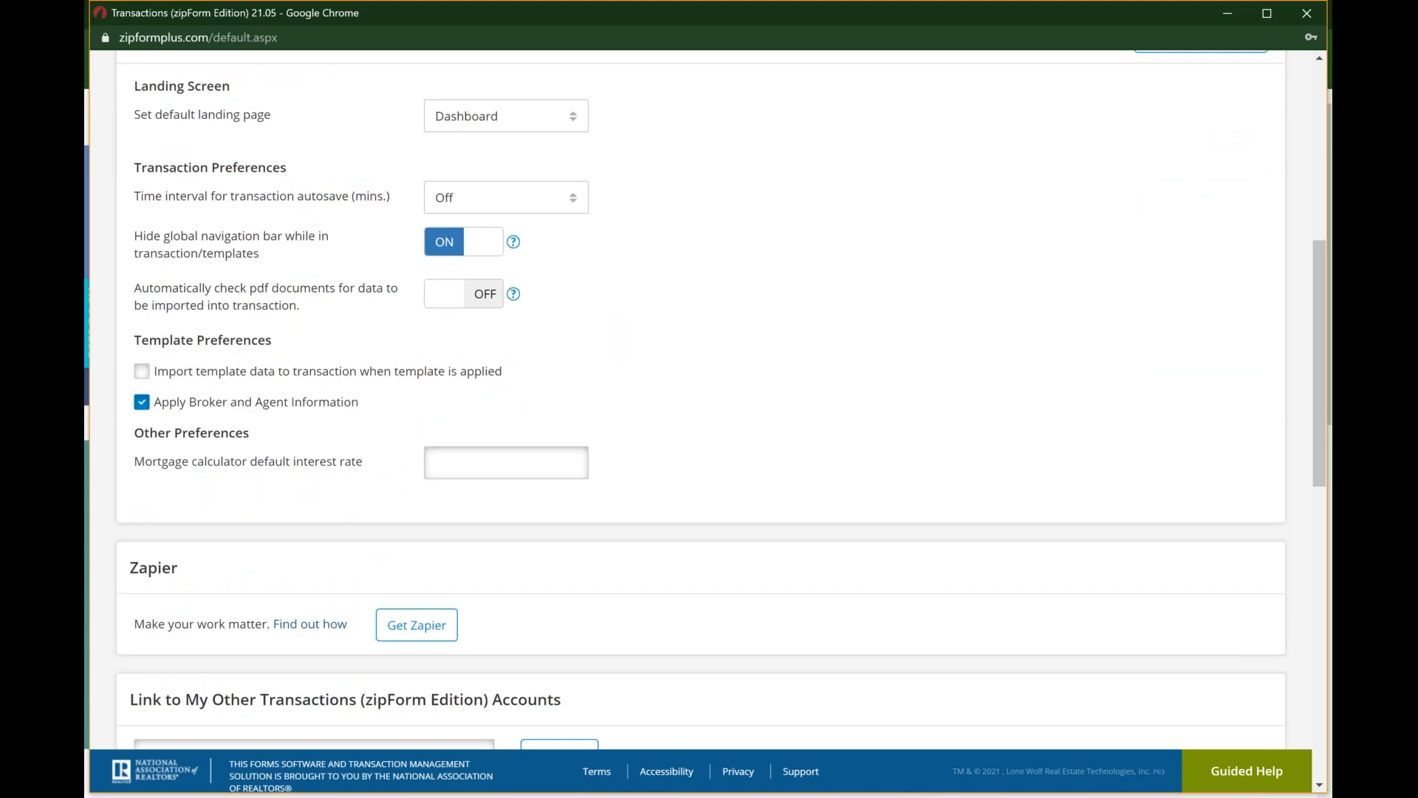
scroll(367, 573, "down", 8)
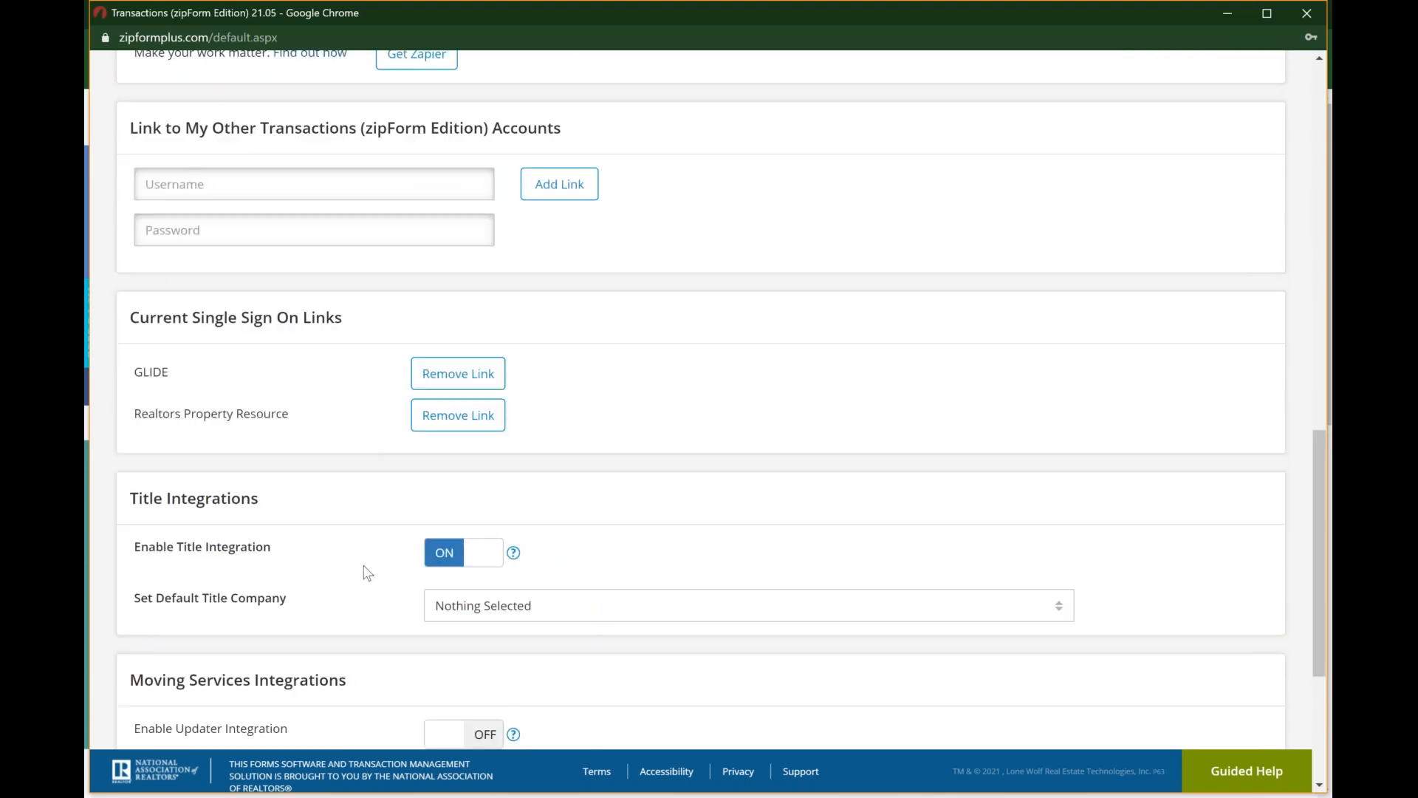
scroll(368, 573, "down", 3)
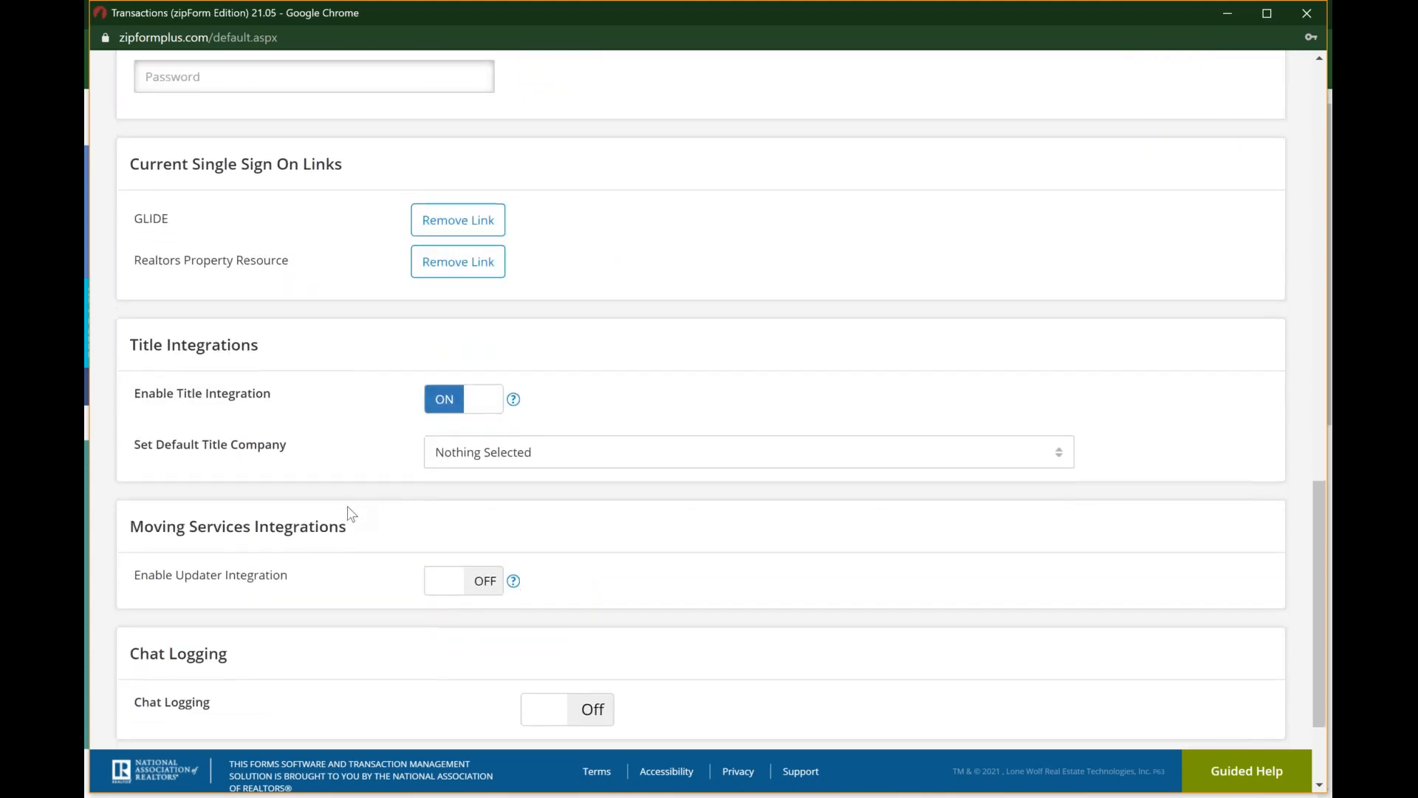
scroll(369, 532, "down", 1)
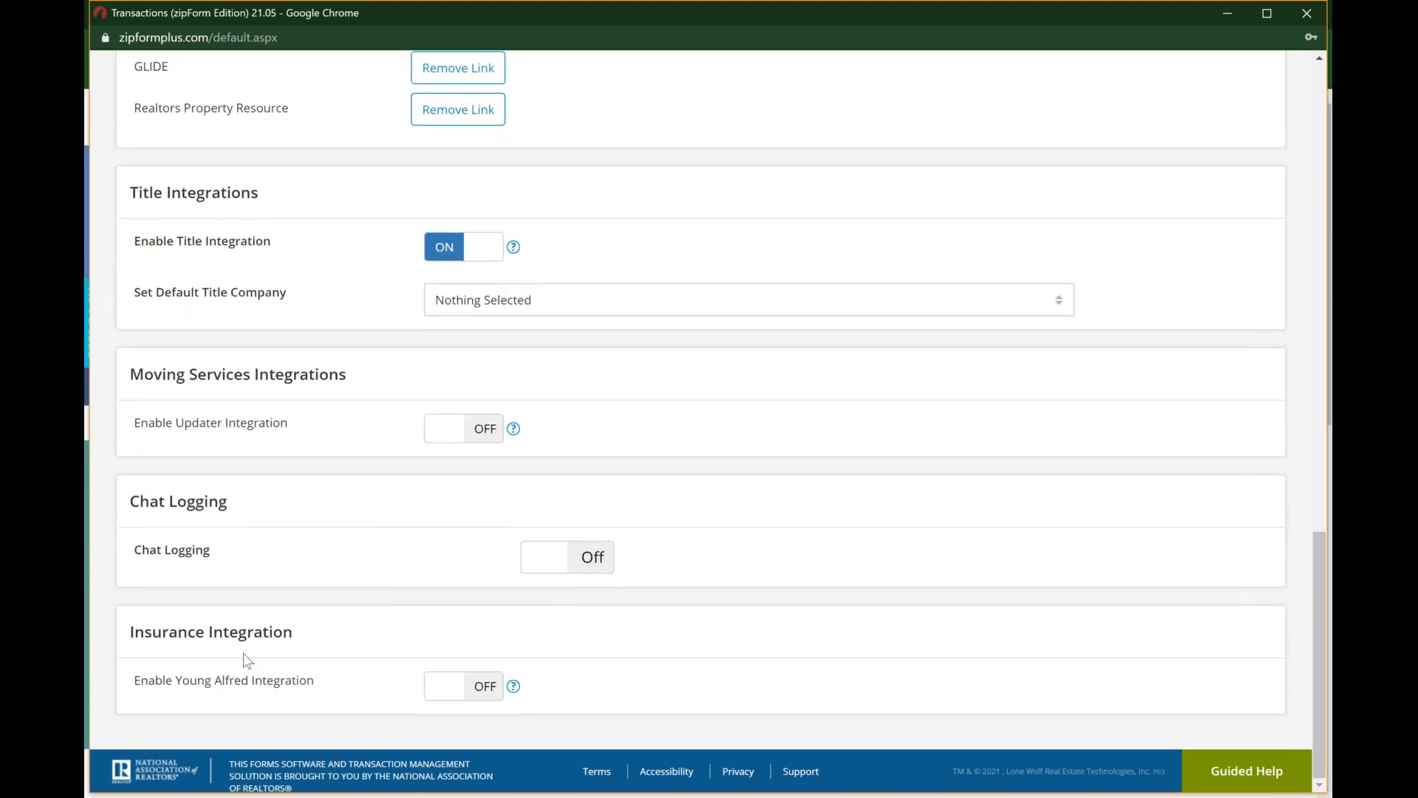
scroll(433, 639, "up", 15)
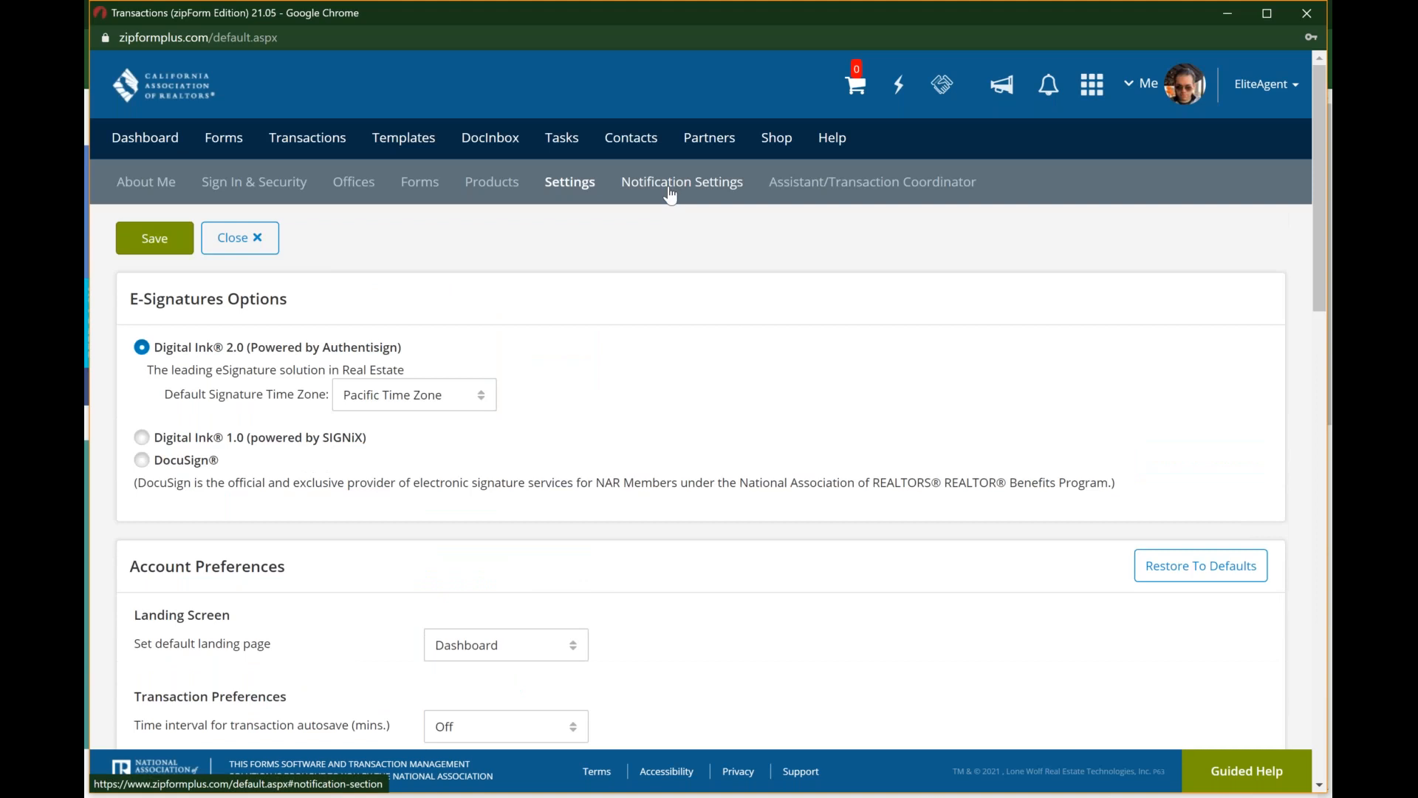
Step: Review the Notification Settings from Task/Checklist through Title Notifications, and check the unread notifications list
left_click(670, 184)
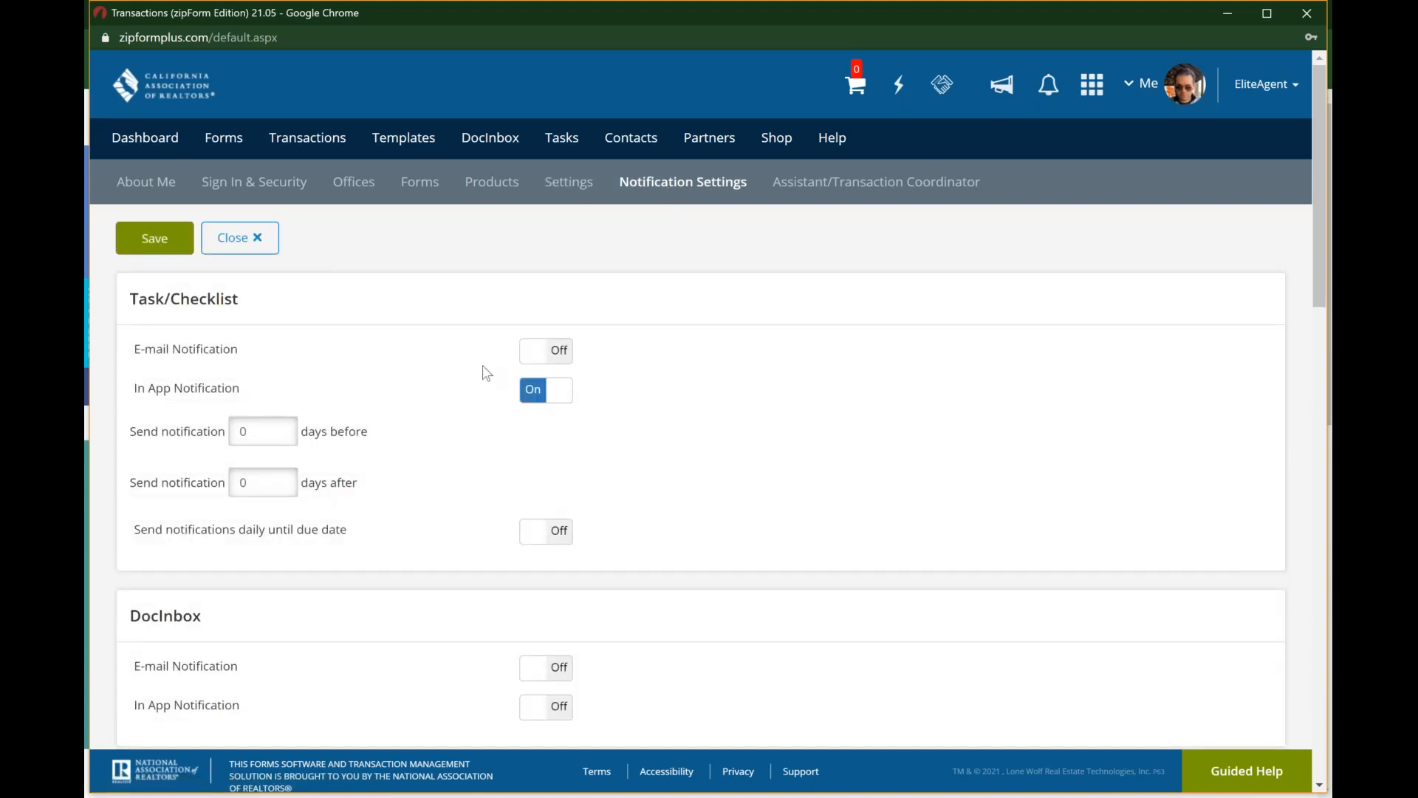
scroll(482, 367, "down", 8)
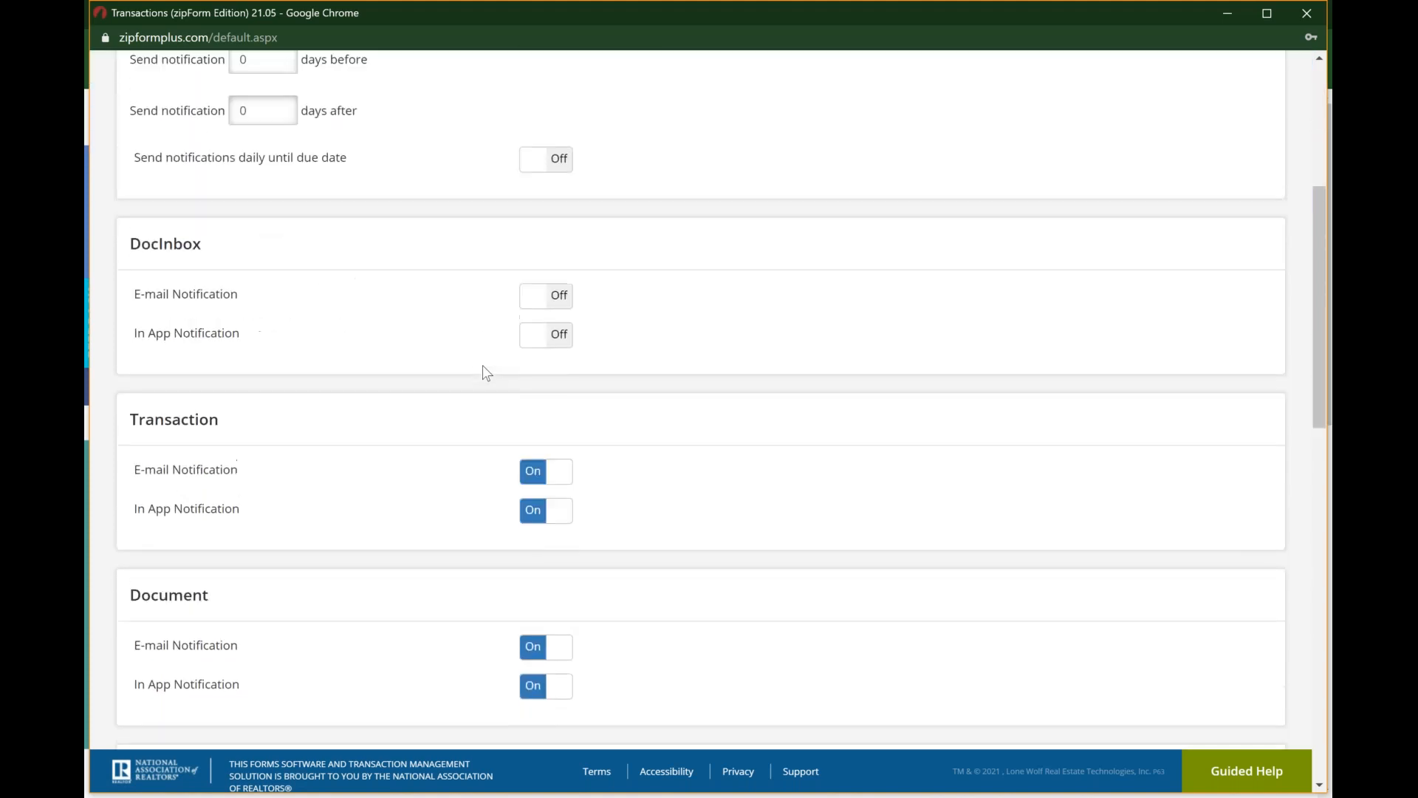
scroll(483, 369, "down", 4)
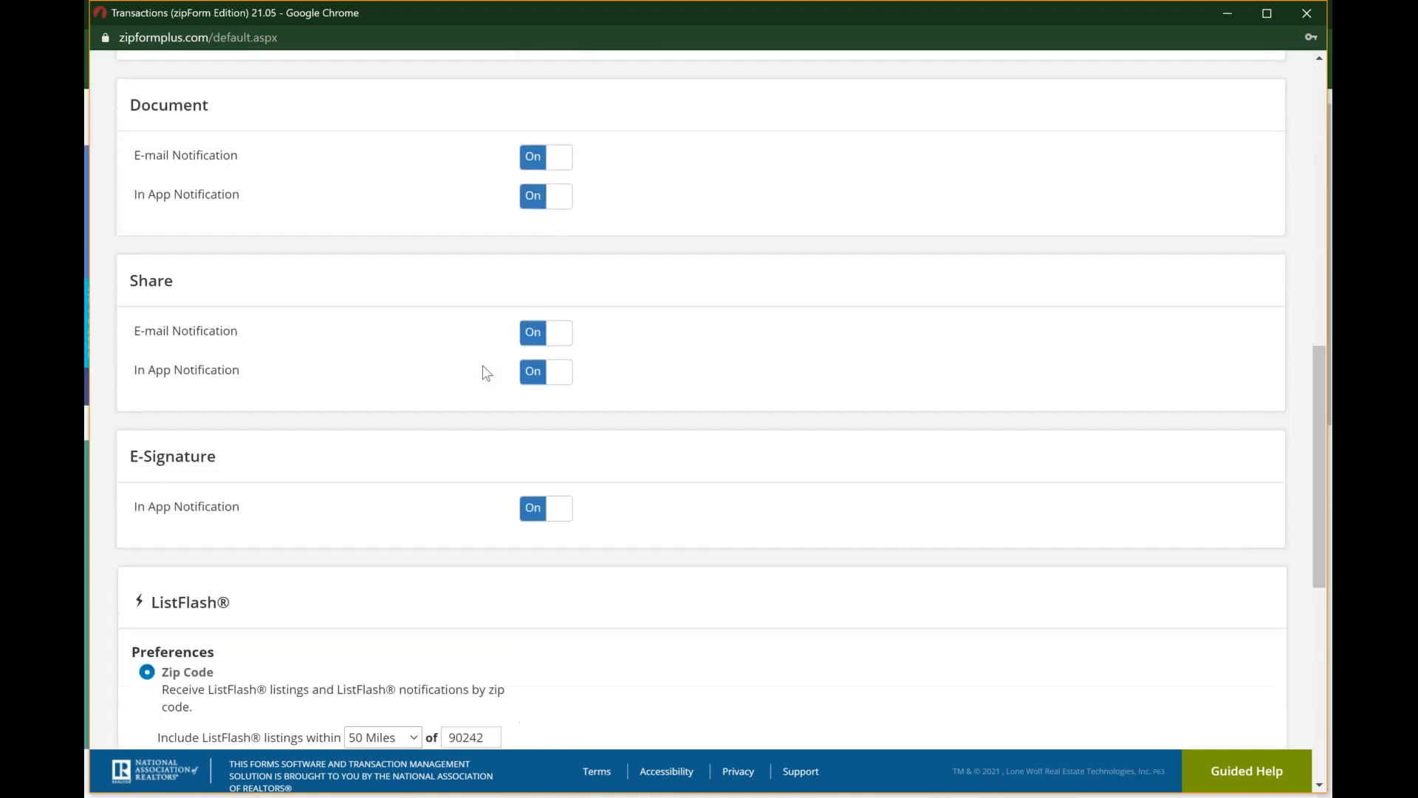
scroll(484, 370, "down", 2)
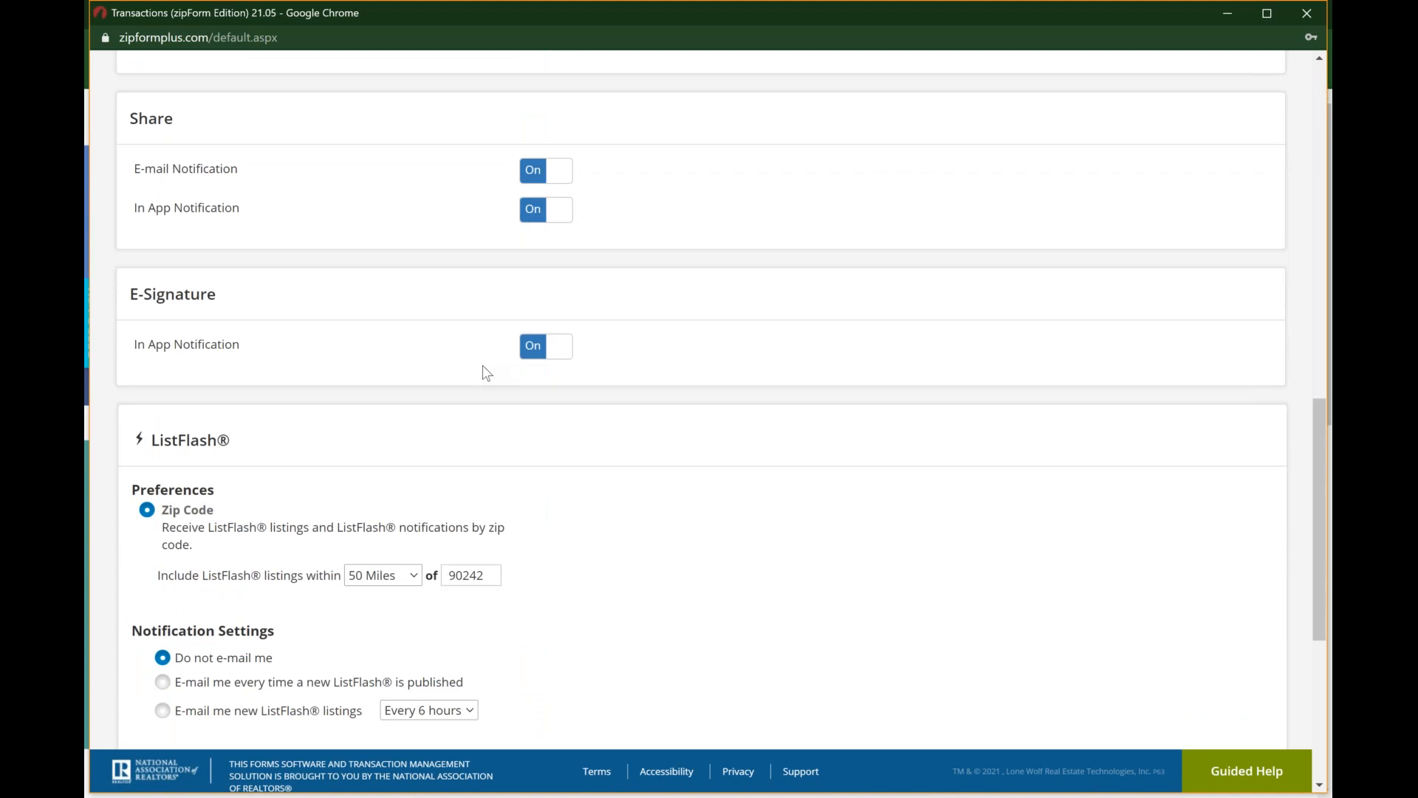
scroll(484, 371, "down", 3)
scroll(721, 419, "down", 3)
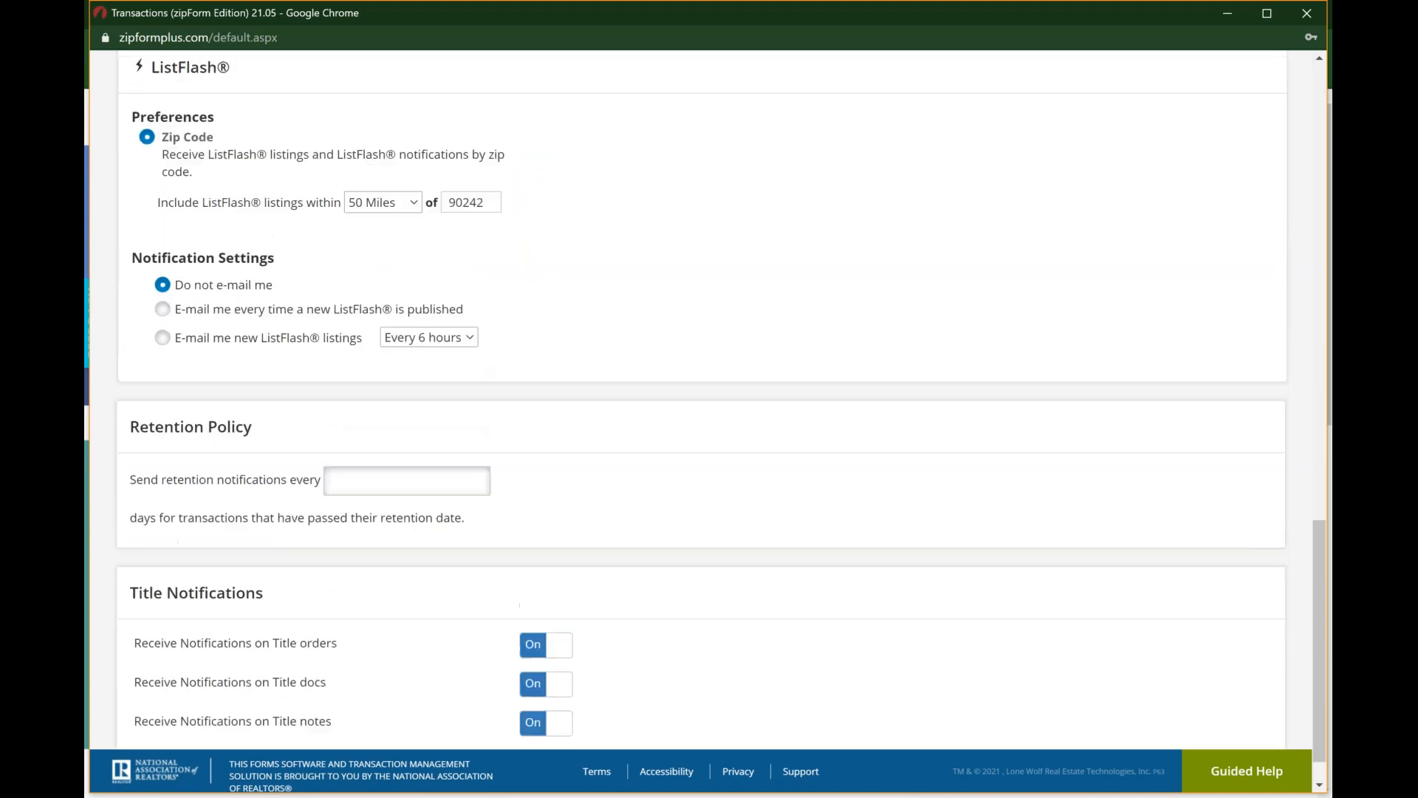
scroll(721, 420, "up", 10)
scroll(868, 264, "up", 5)
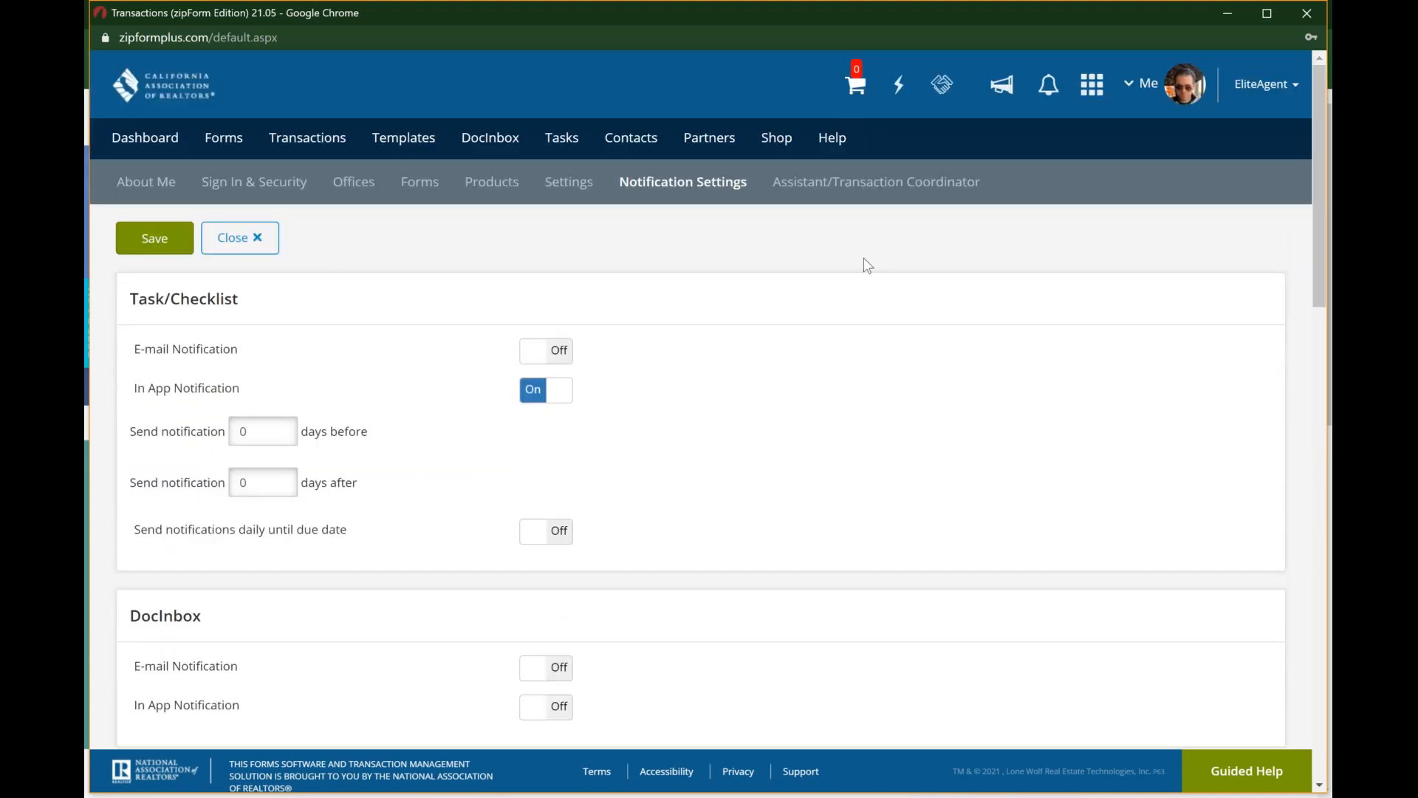
left_click(1050, 92)
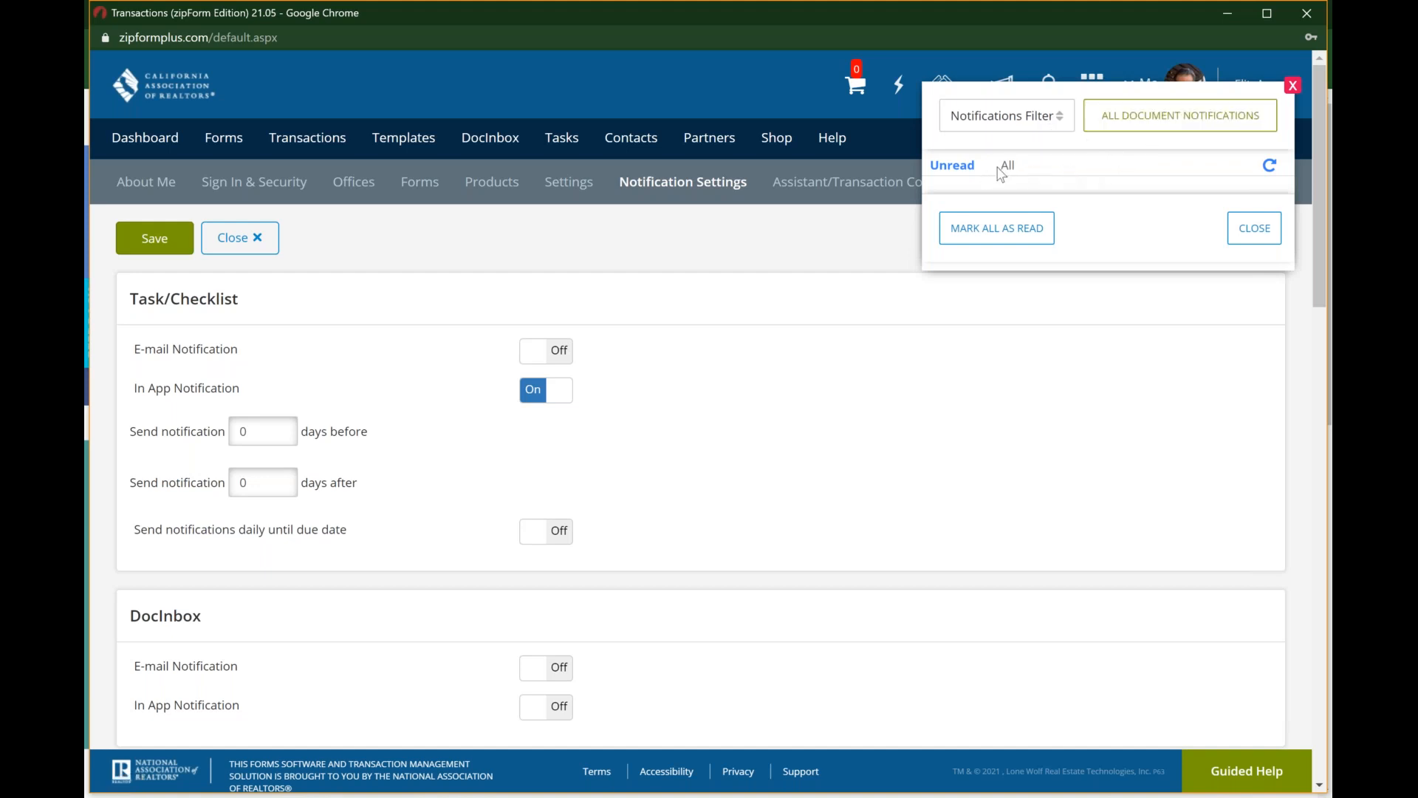
left_click(1294, 87)
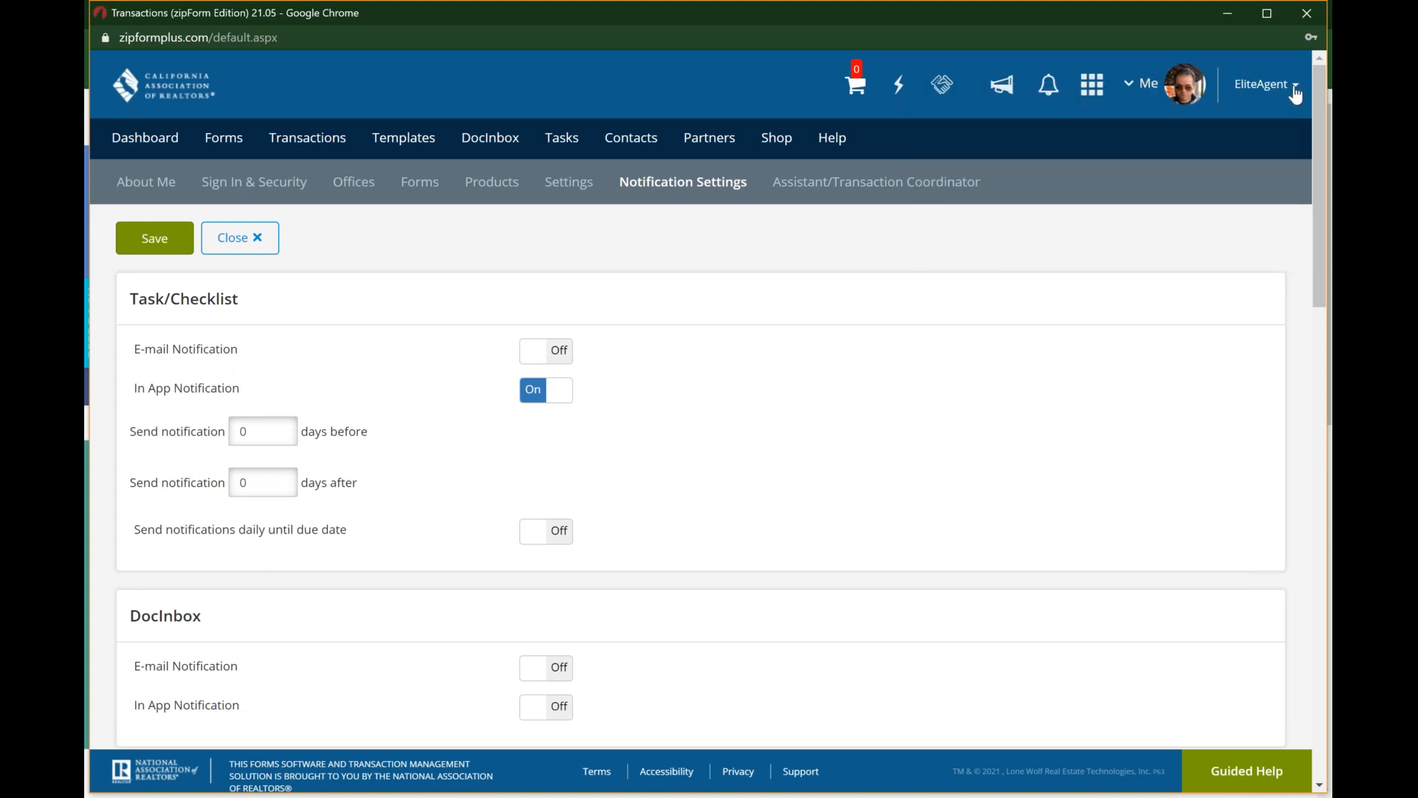
Step: Open the Assistant/Transaction Coordinator settings, try inviting a new transaction coordinator, and dismiss the EliteAgent offer
left_click(894, 190)
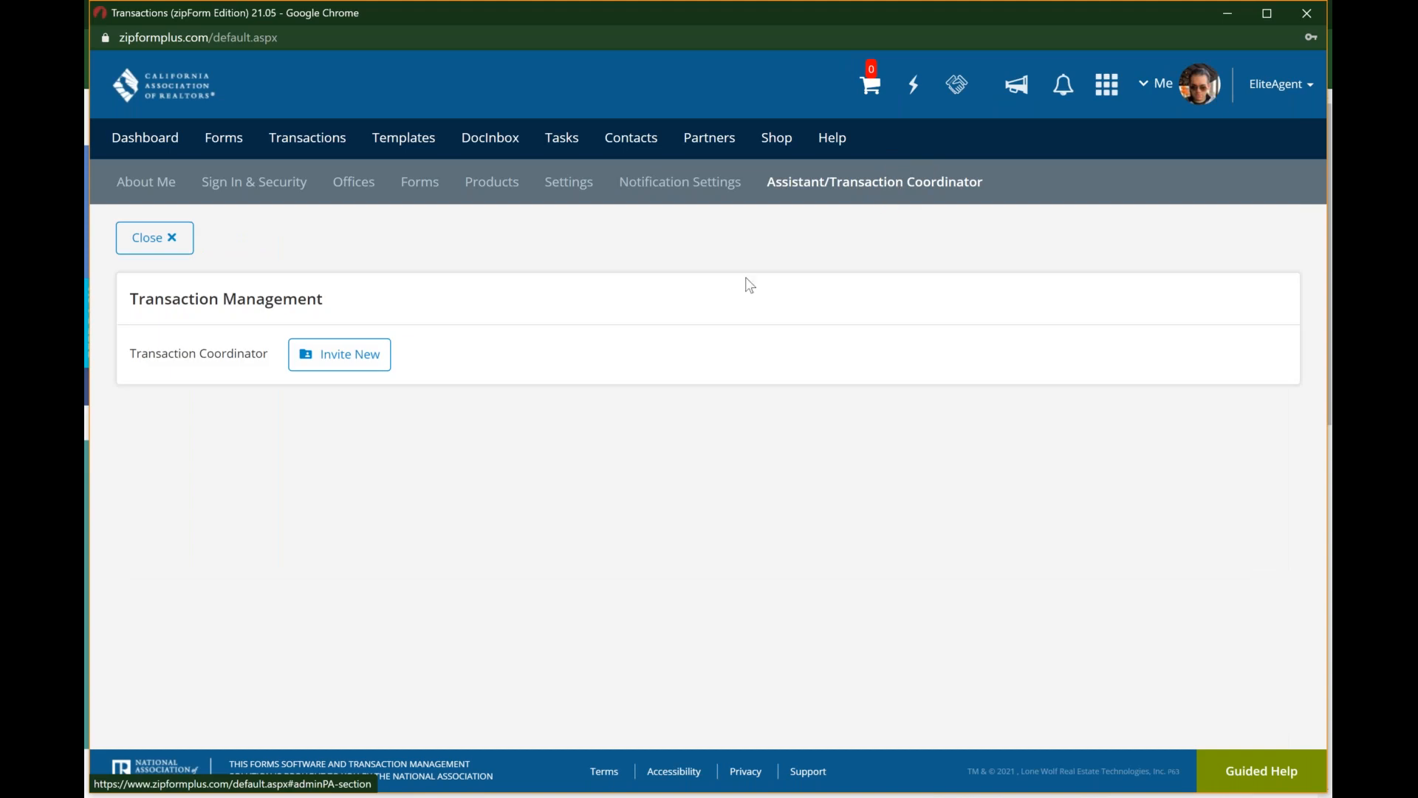
left_click(375, 360)
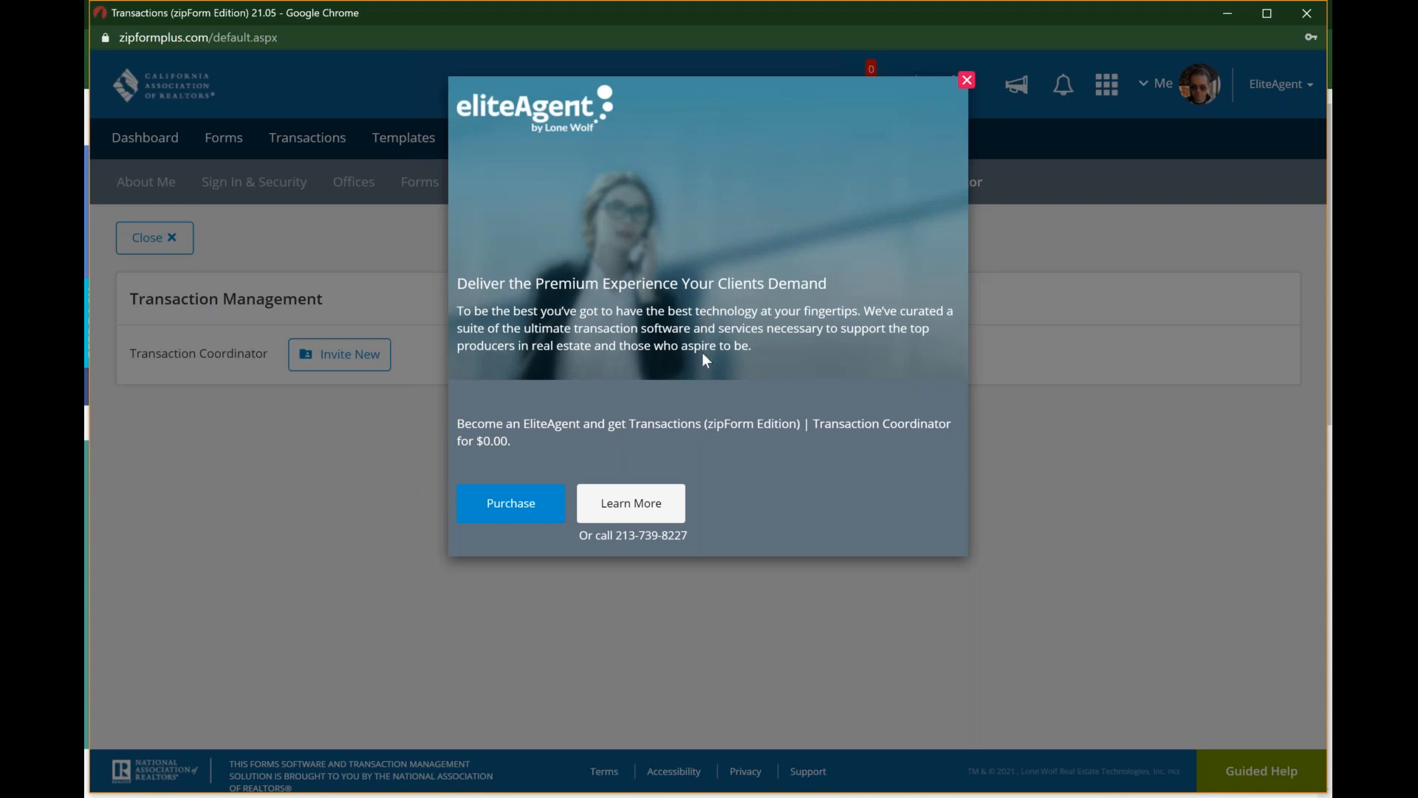
left_click(967, 80)
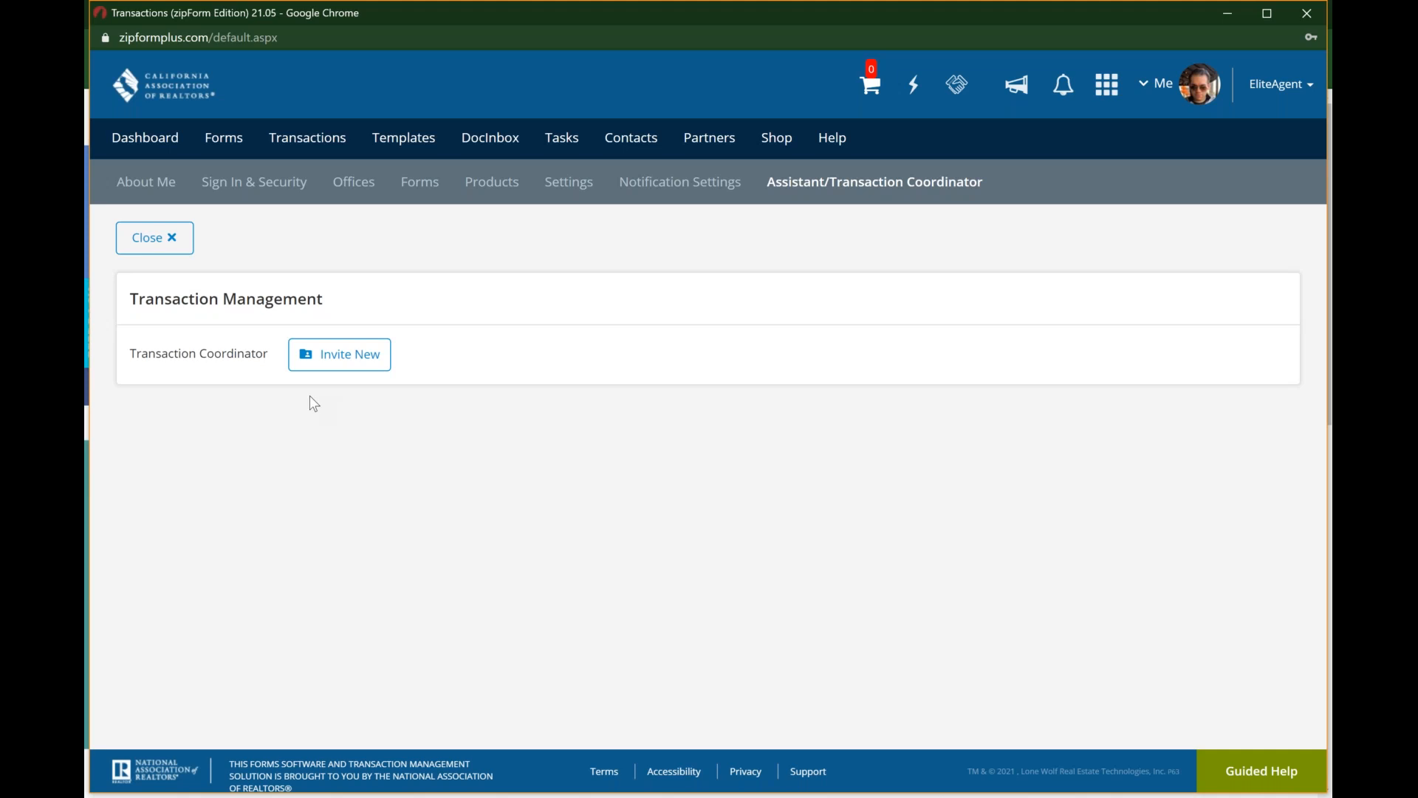
Step: Close the profile to return to the dashboard and expand the My Tasks Due this Week calendar
left_click(143, 248)
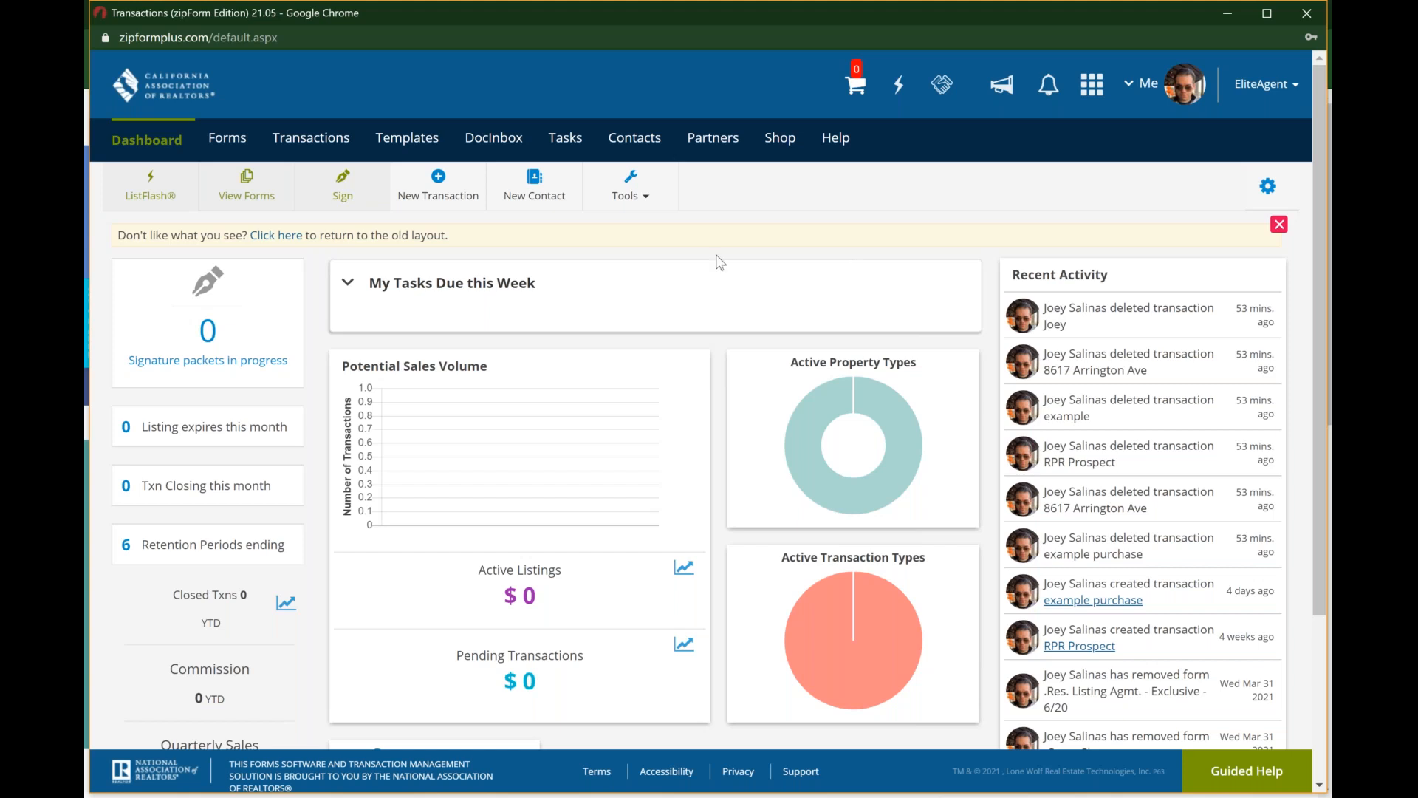
left_click(349, 285)
left_click(349, 285)
Step: Switch the dashboard to the old layout, look over its widgets, and return to the new layout
left_click(294, 236)
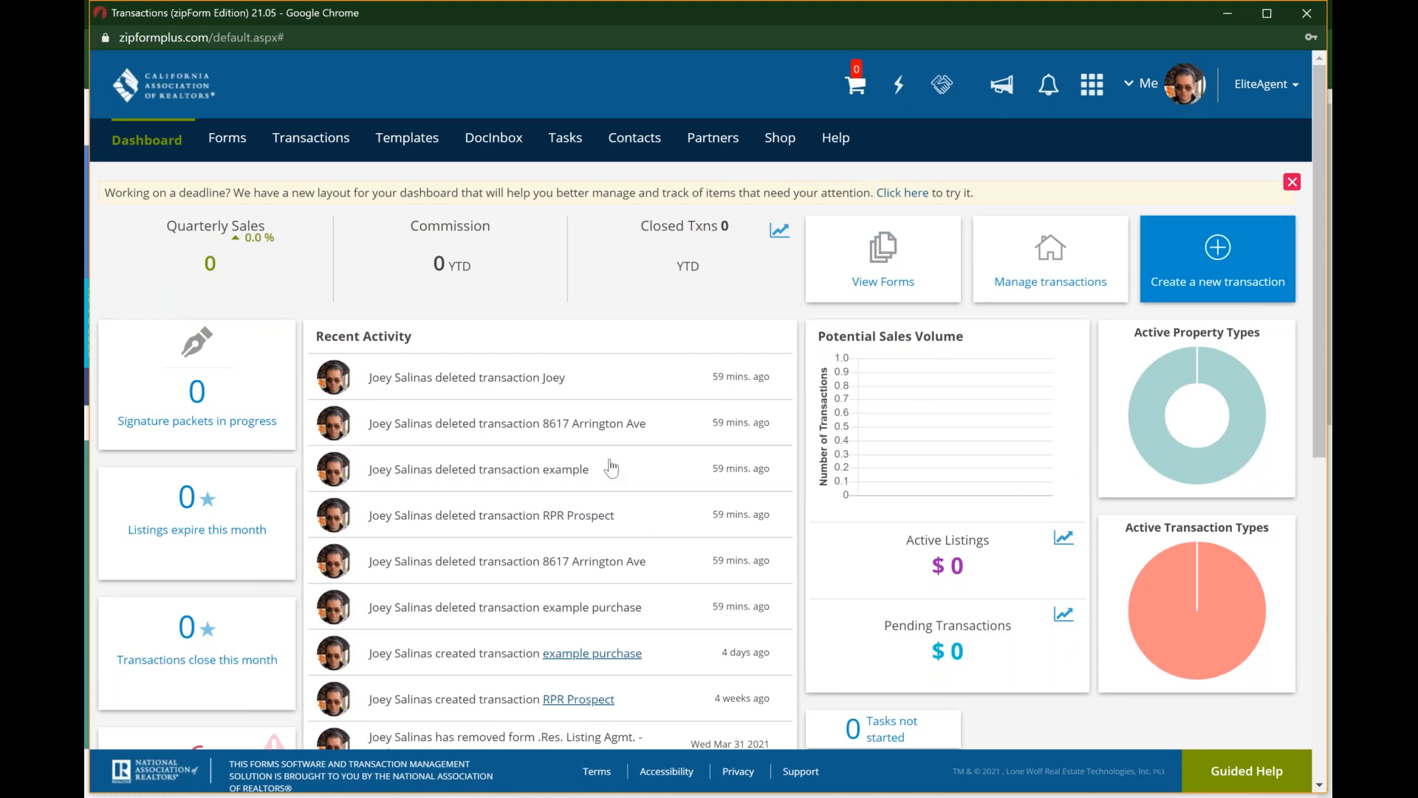
scroll(612, 468, "down", 3)
scroll(612, 467, "down", 7)
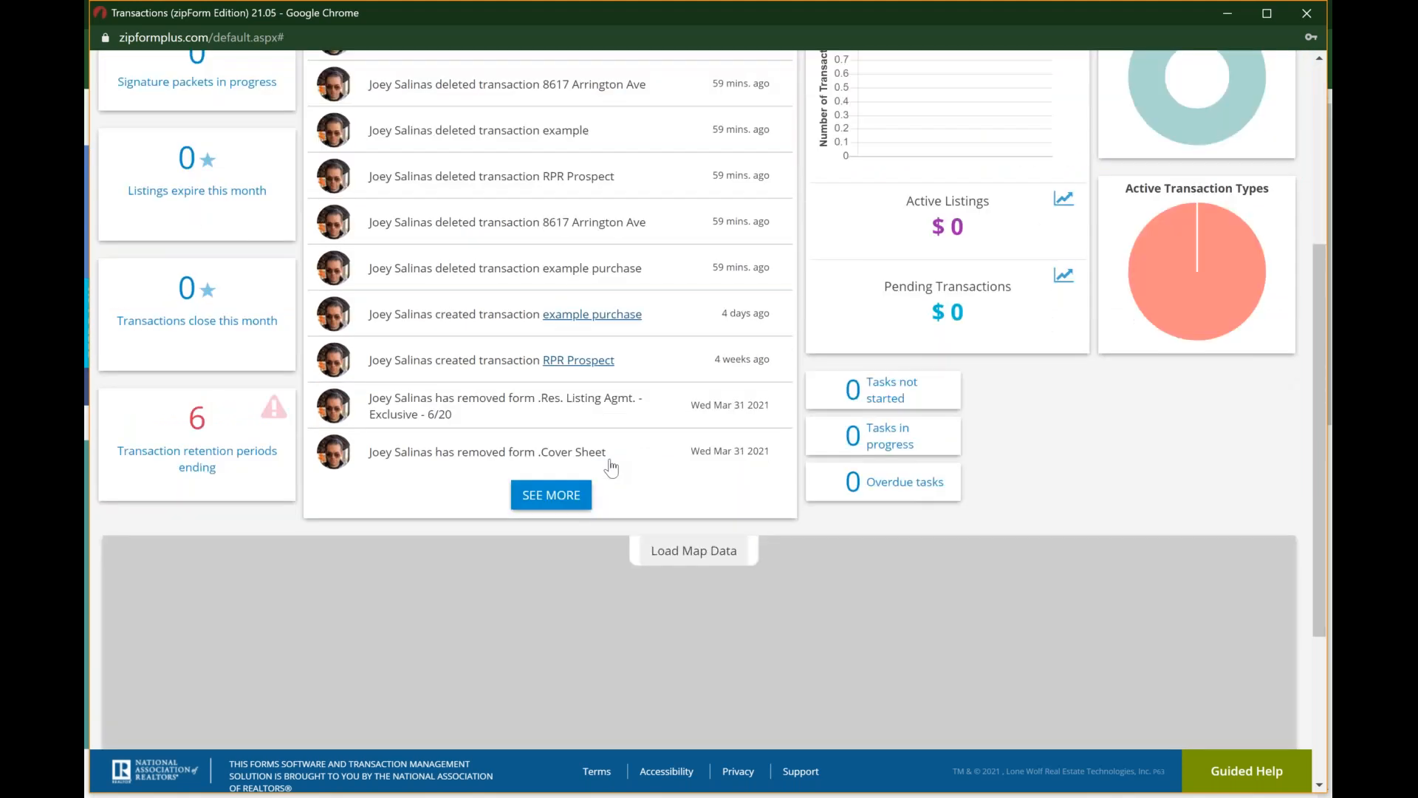
scroll(966, 197, "up", 9)
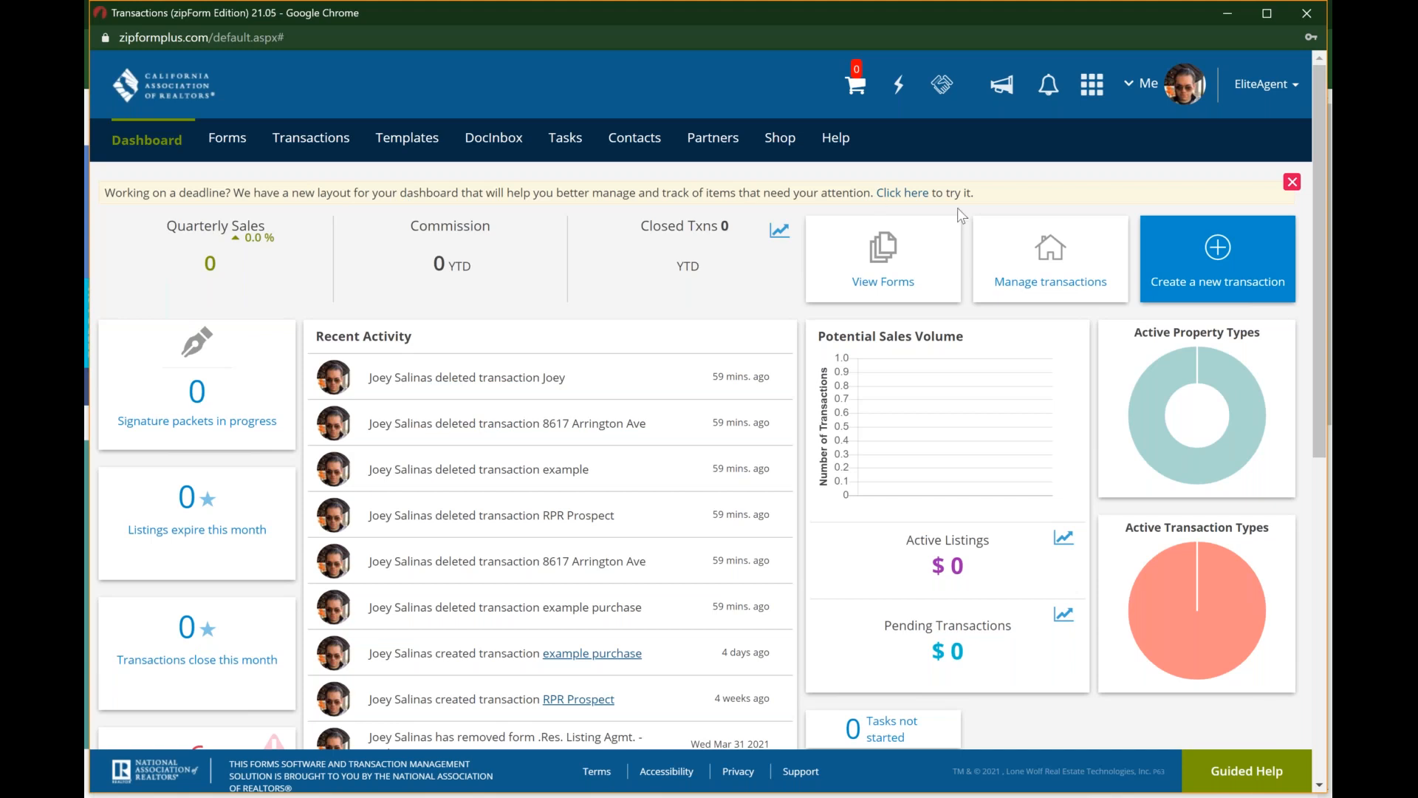
left_click(902, 193)
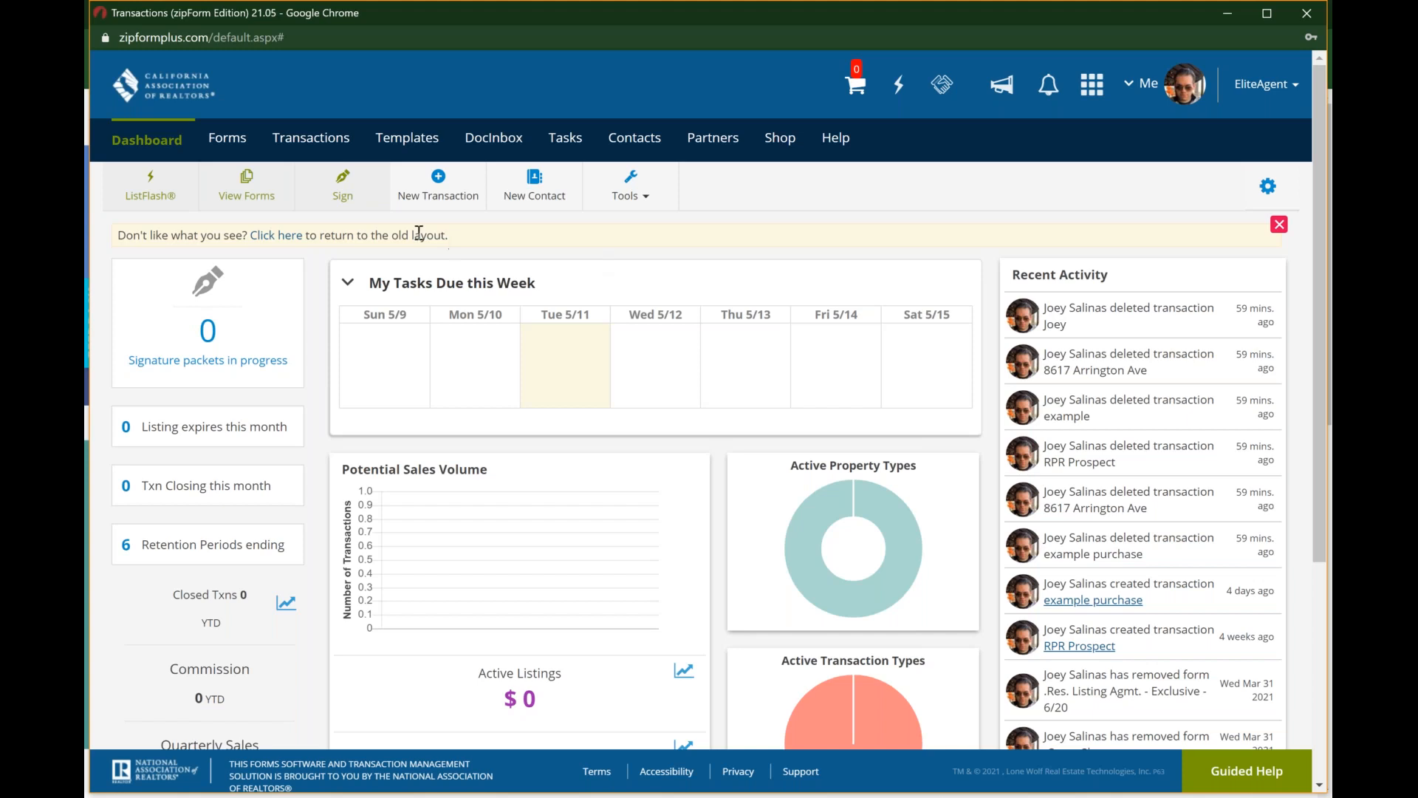
Step: Open the forms area and browse the forms in the California Association of REALTORS library
left_click(212, 144)
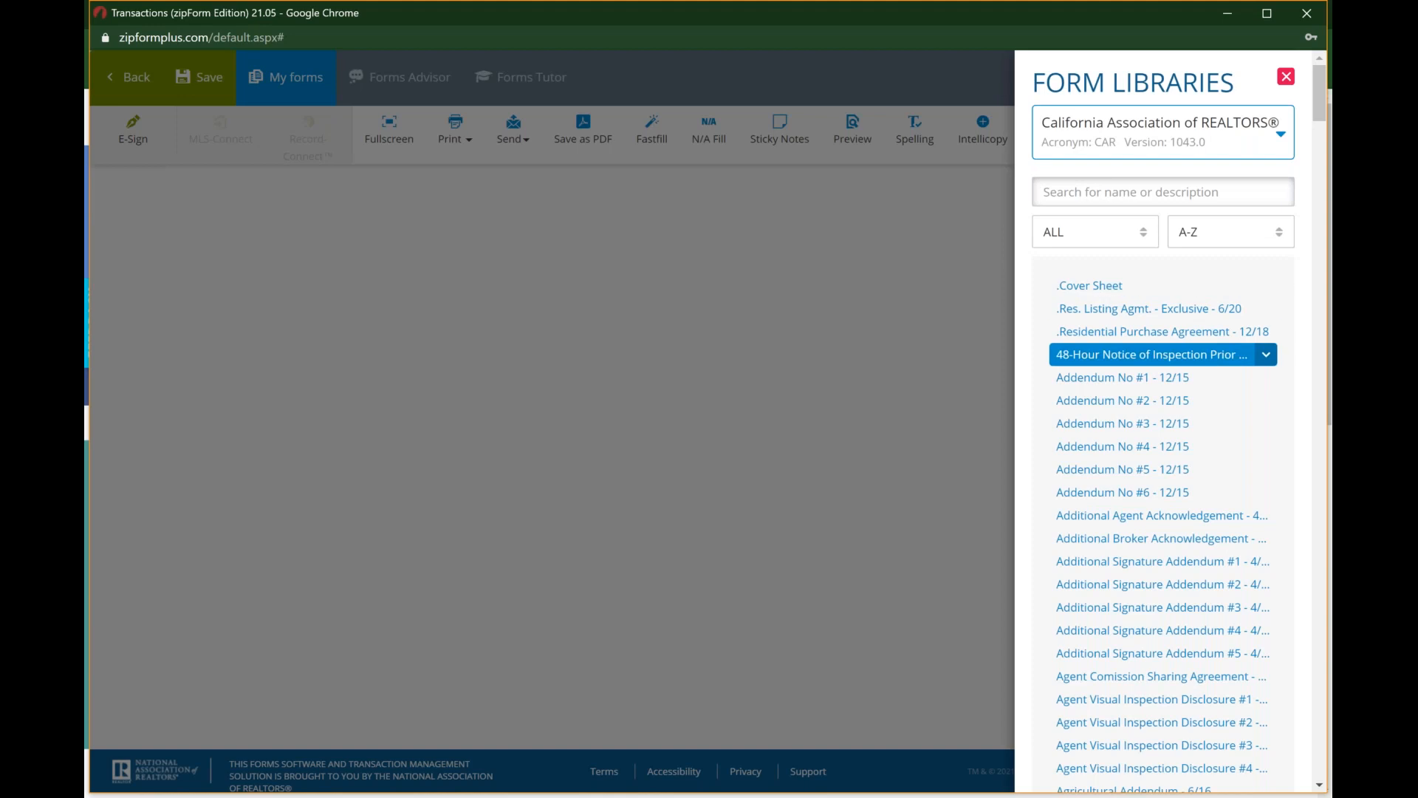
scroll(1153, 355, "down", 8)
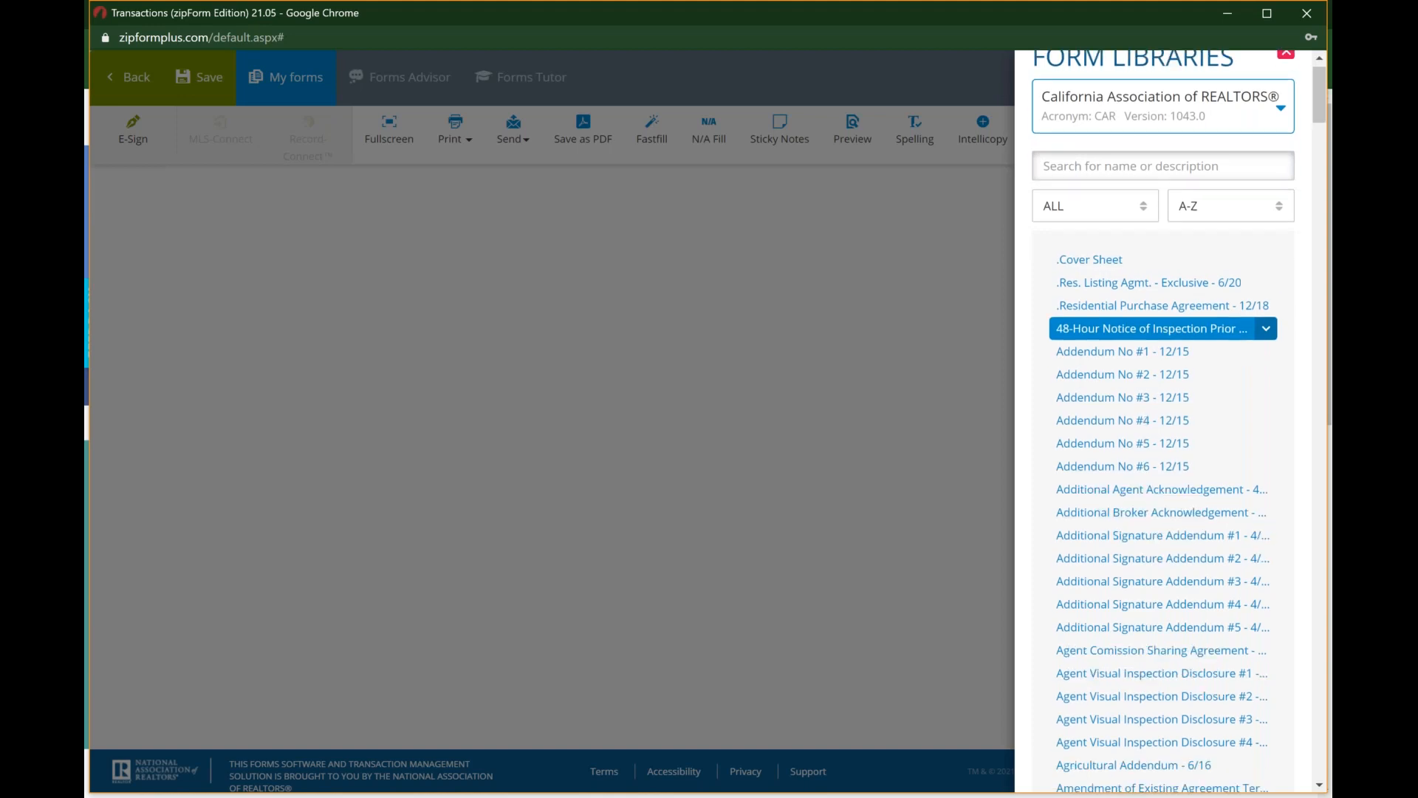
scroll(1152, 354, "down", 10)
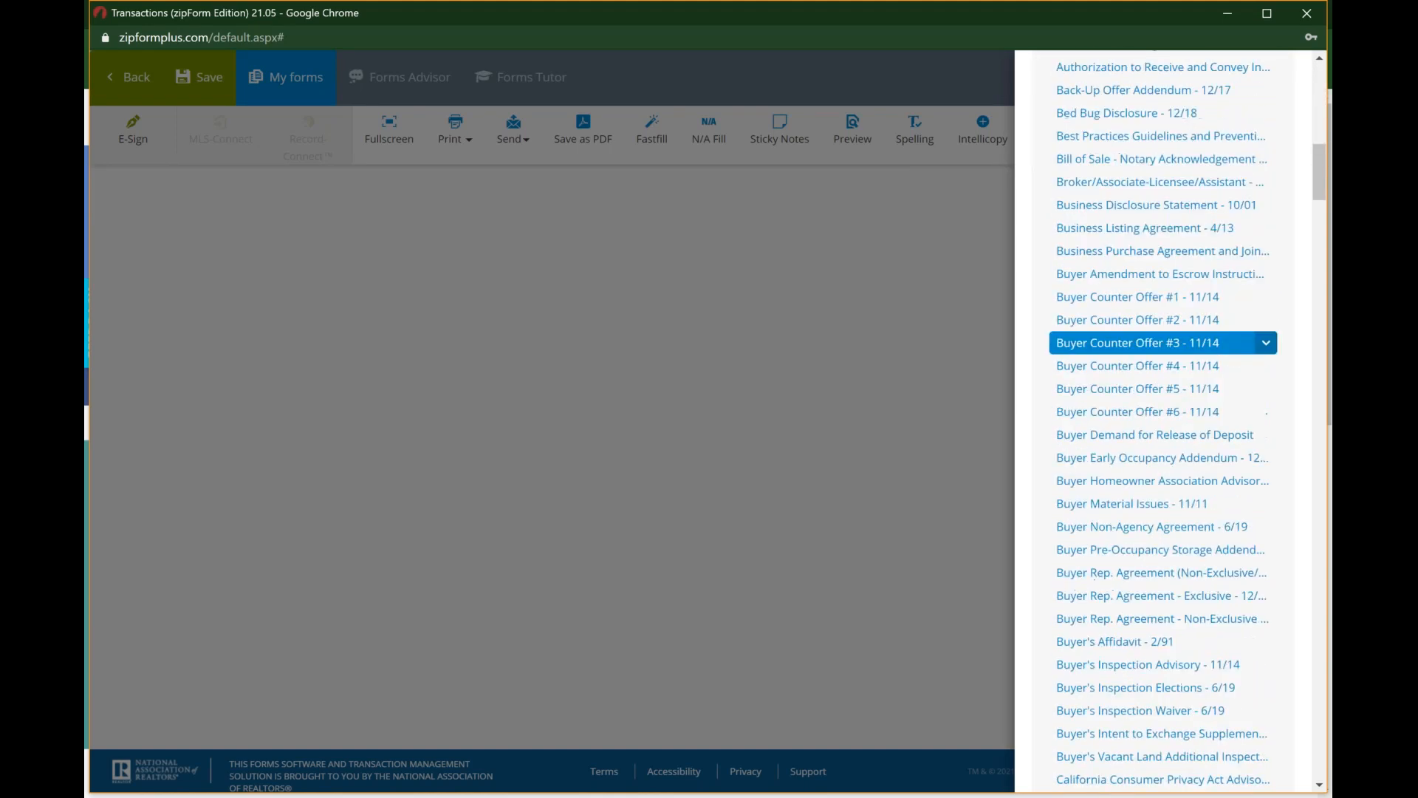
scroll(1152, 357, "up", 13)
scroll(1152, 356, "up", 5)
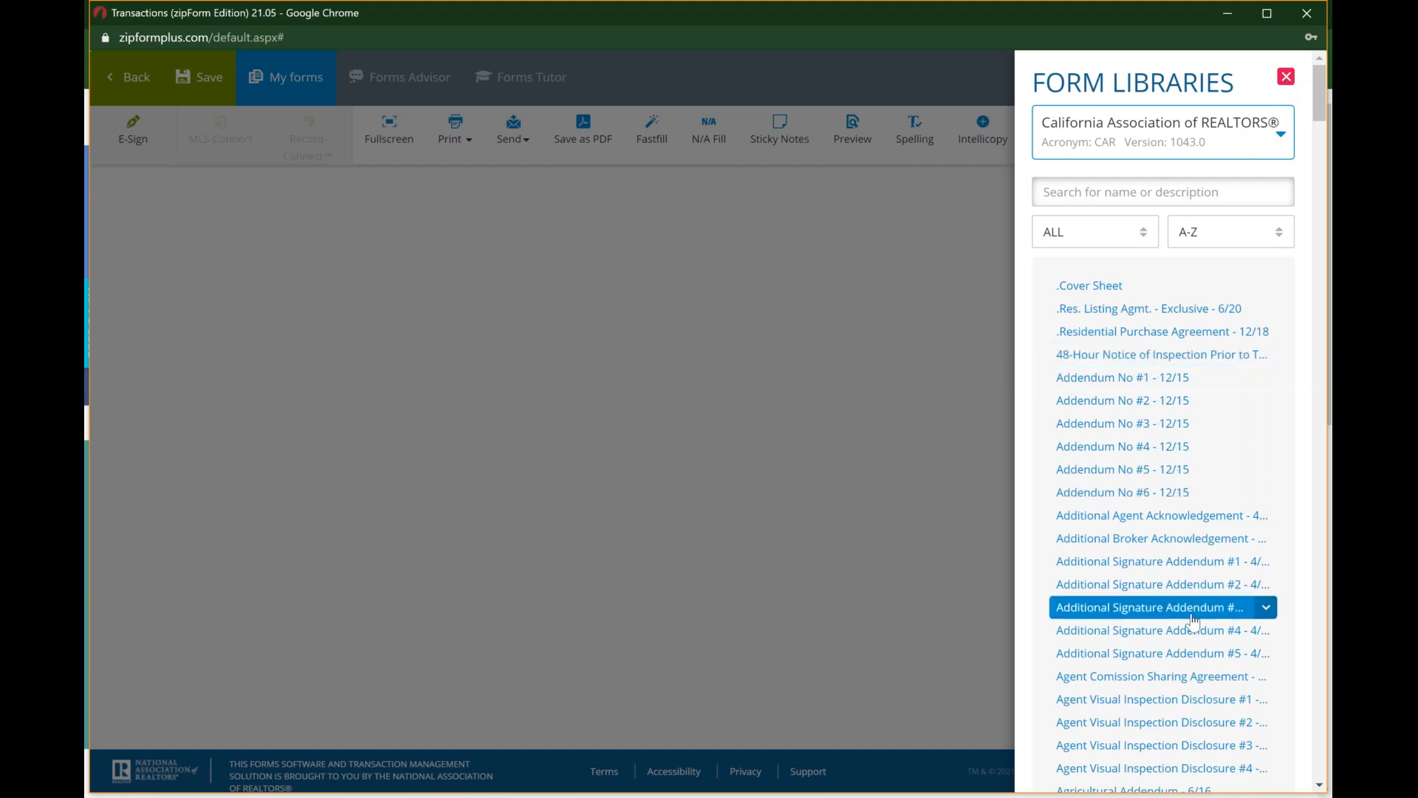
Step: Open the ".Res. Listing Agmt. - Exclusive - 6/20" form, check its library options, and look through its pages
left_click(1152, 309)
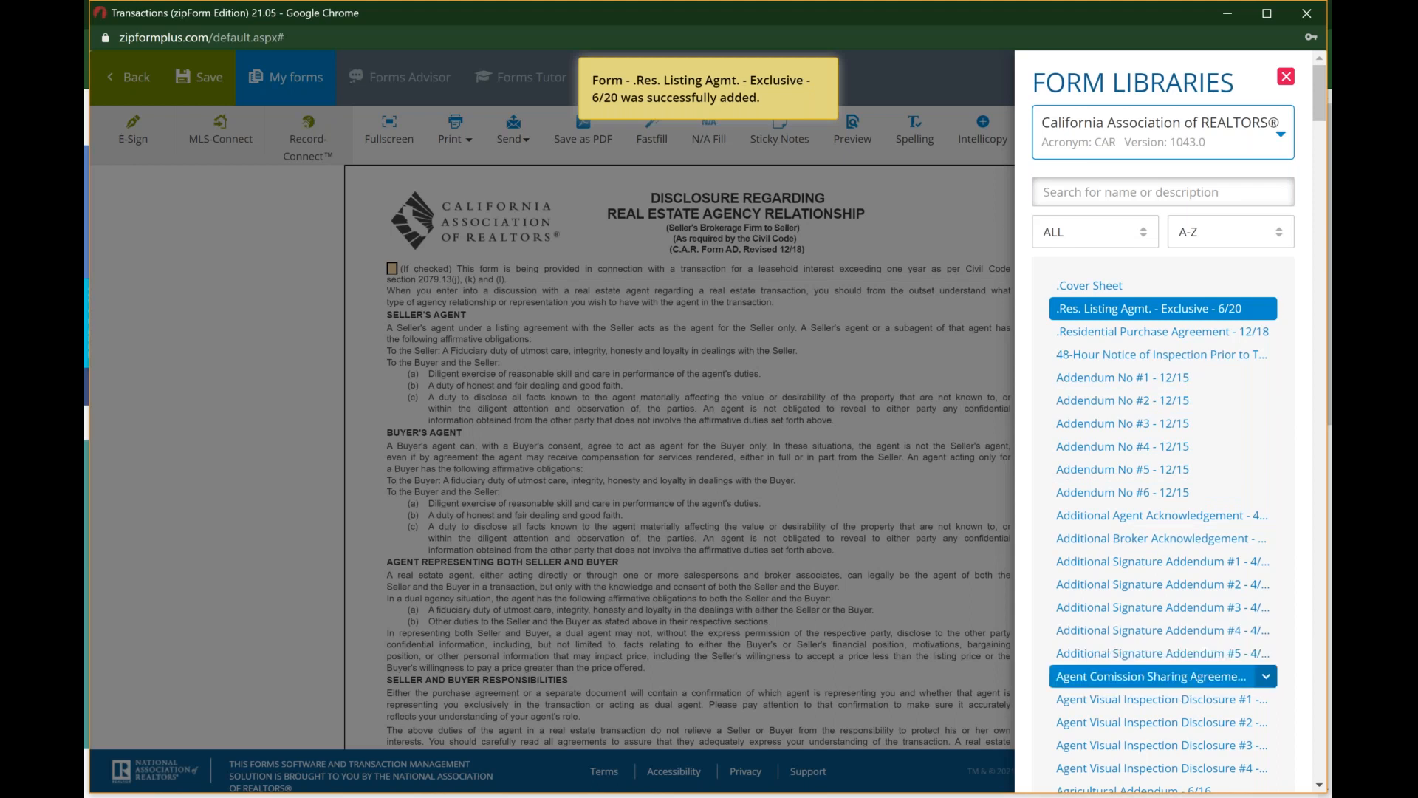
left_click(1267, 309)
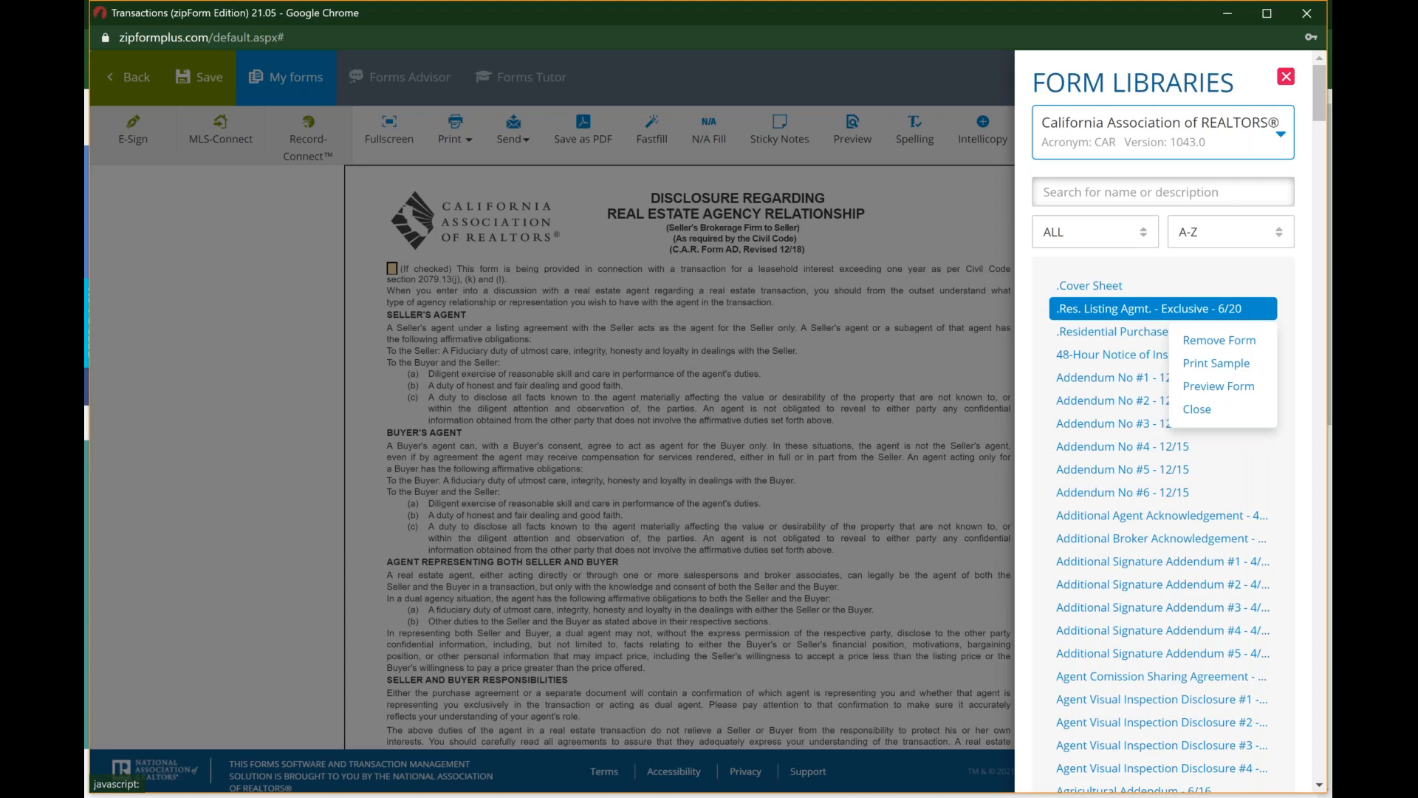
left_click(1287, 79)
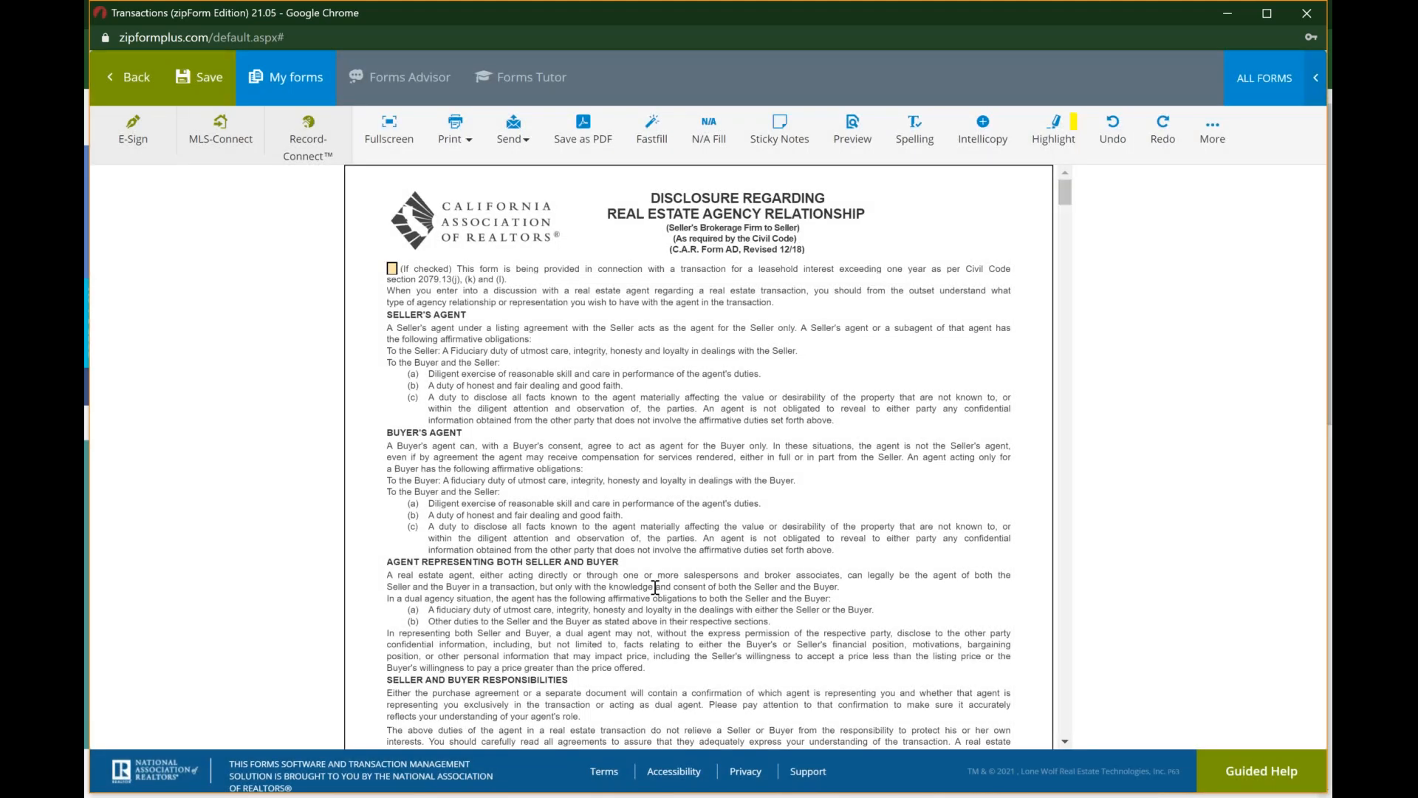
scroll(656, 587, "down", 10)
scroll(647, 586, "down", 10)
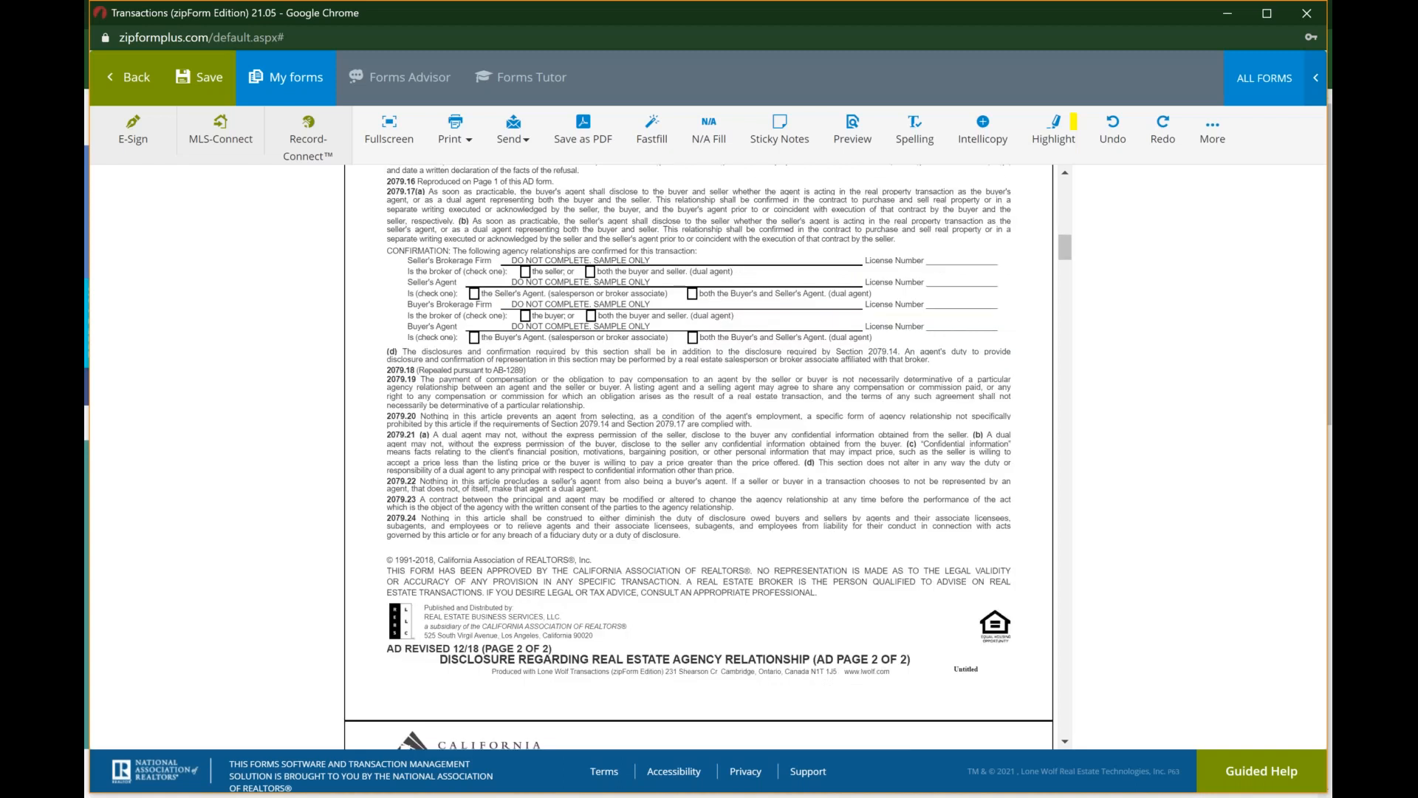
scroll(698, 458, "down", 3)
scroll(698, 458, "up", 20)
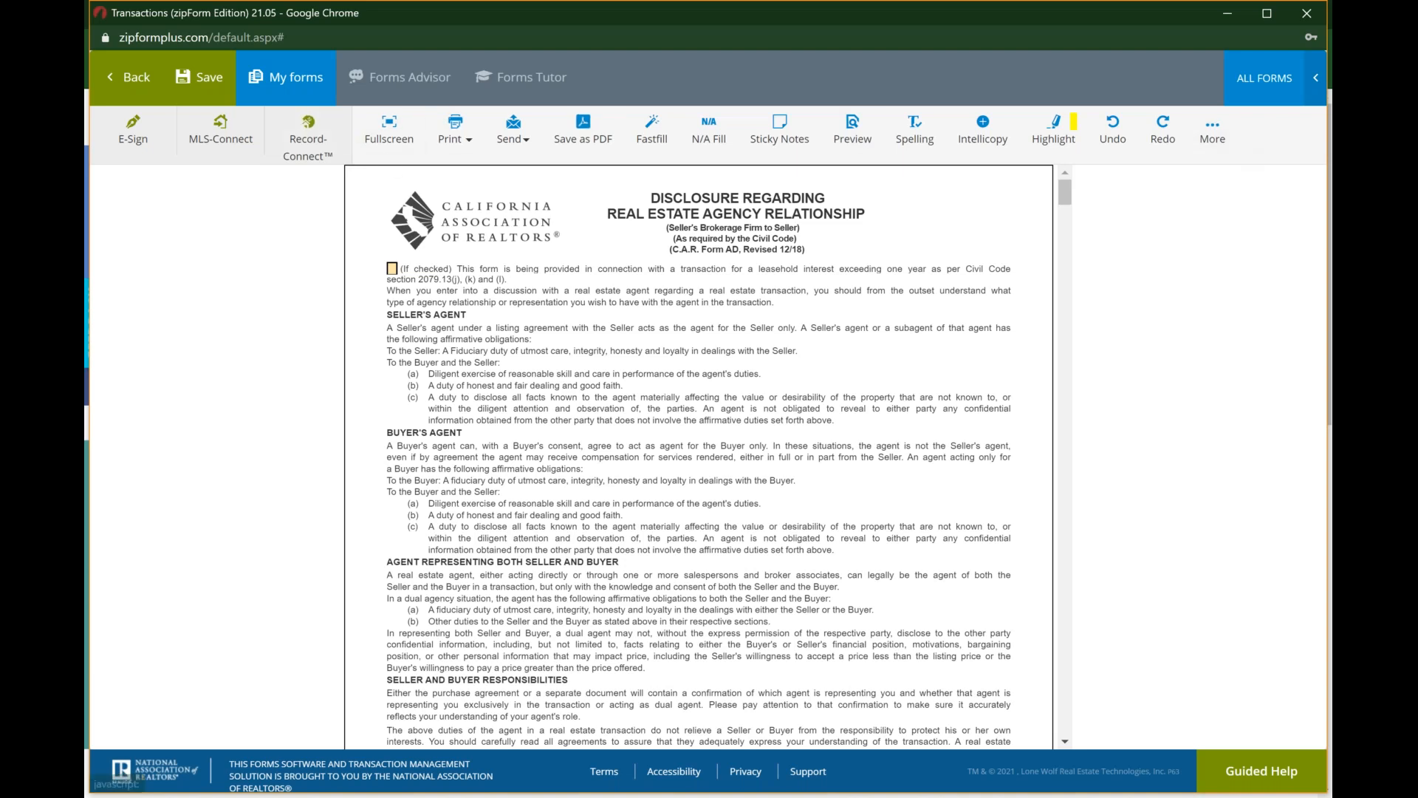
Step: Leave the listing agreement form without saving the changes
left_click(139, 90)
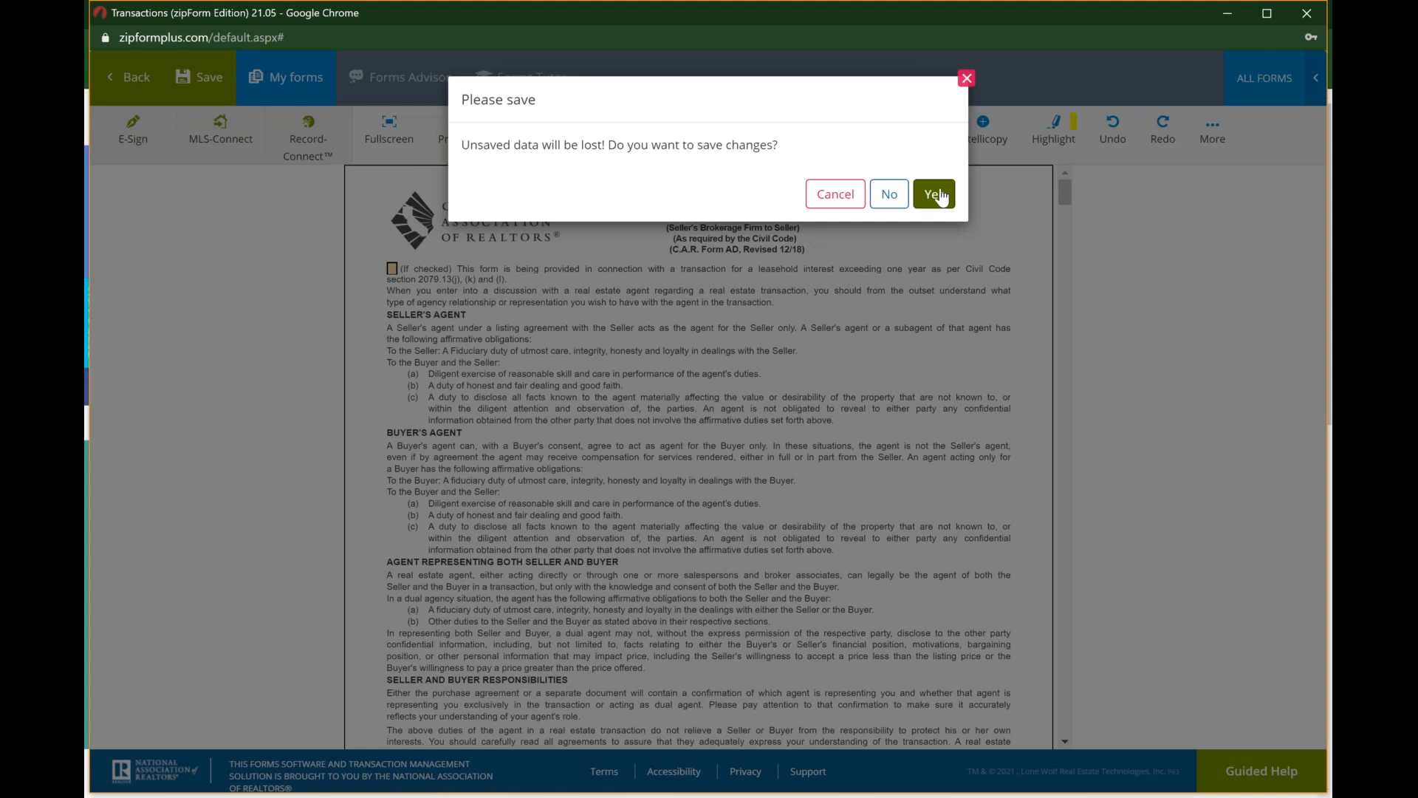
left_click(966, 80)
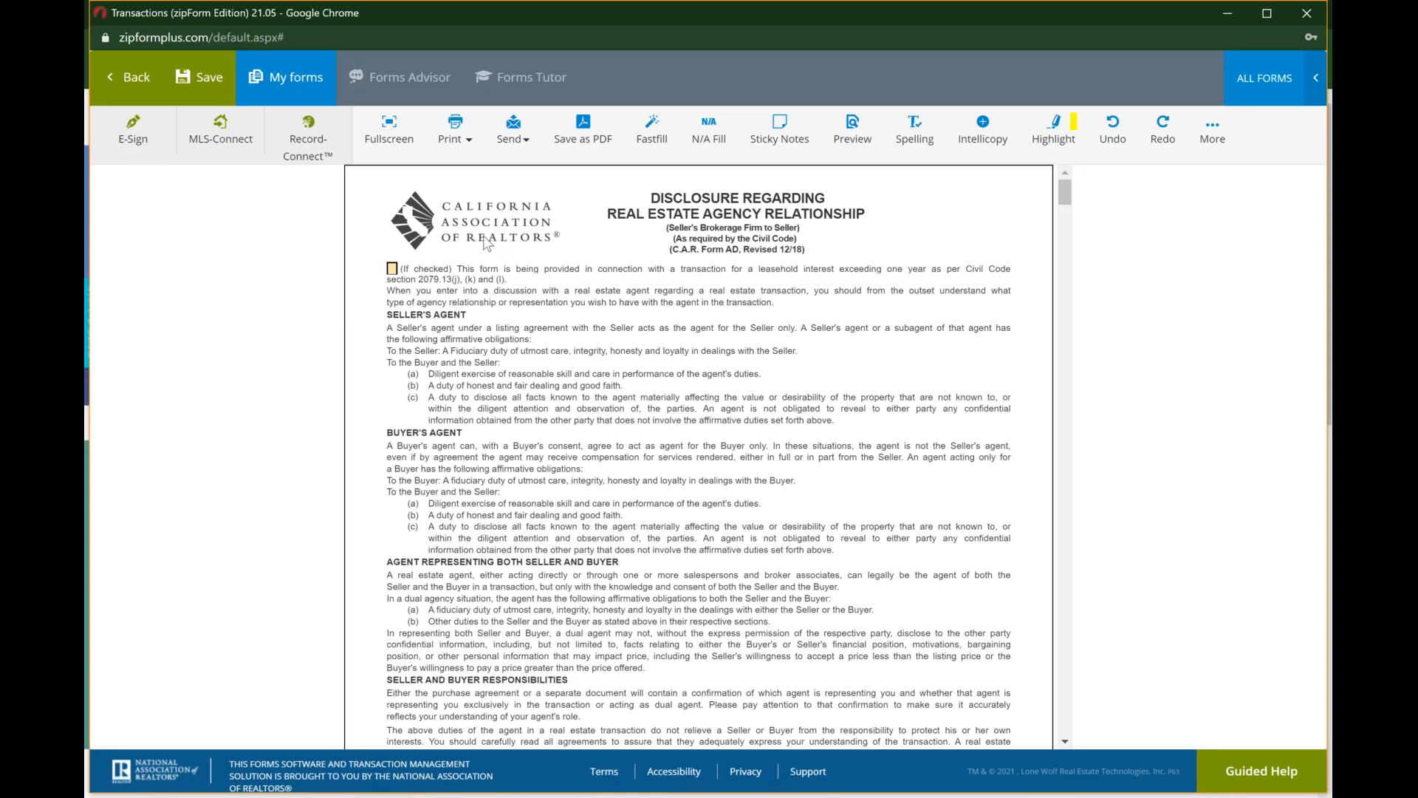
left_click(127, 100)
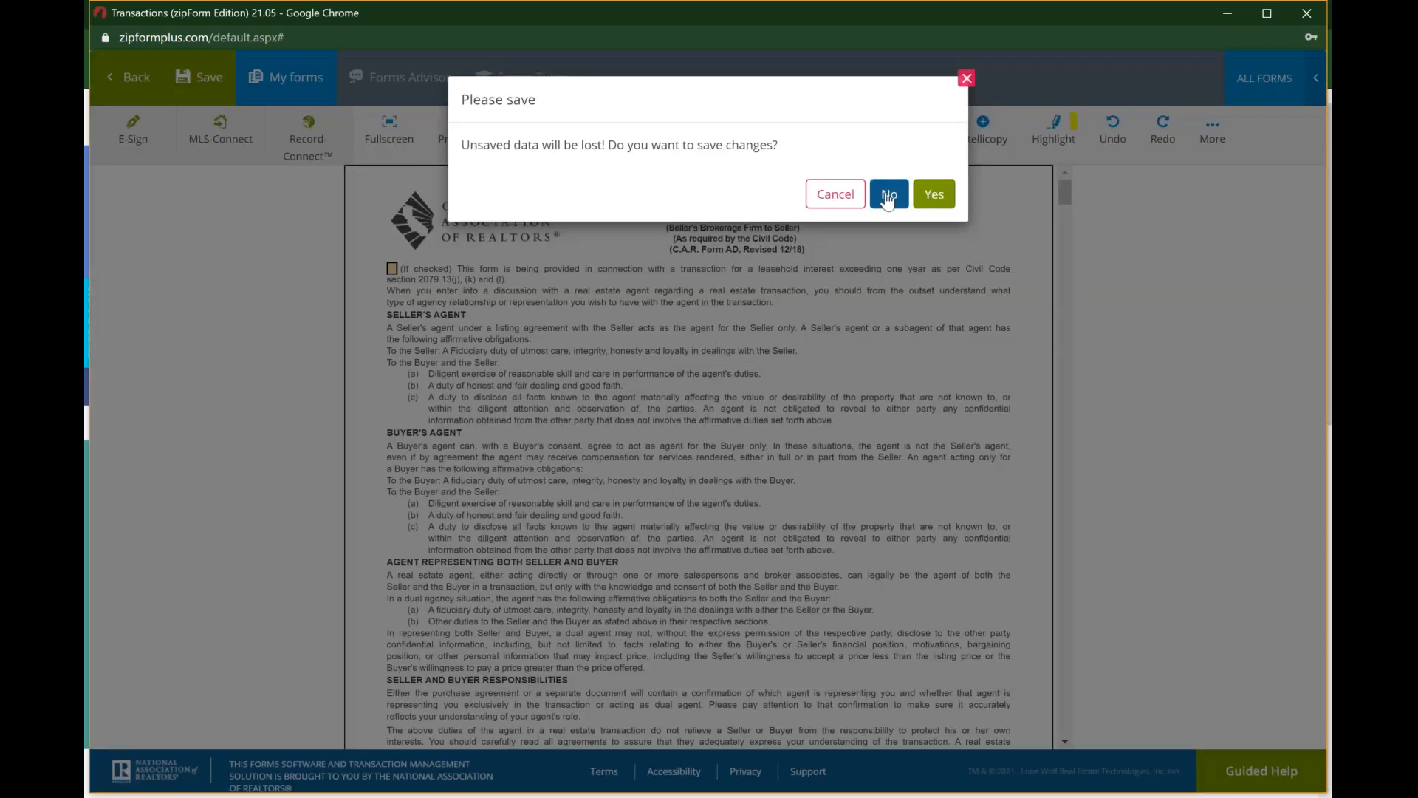
left_click(888, 195)
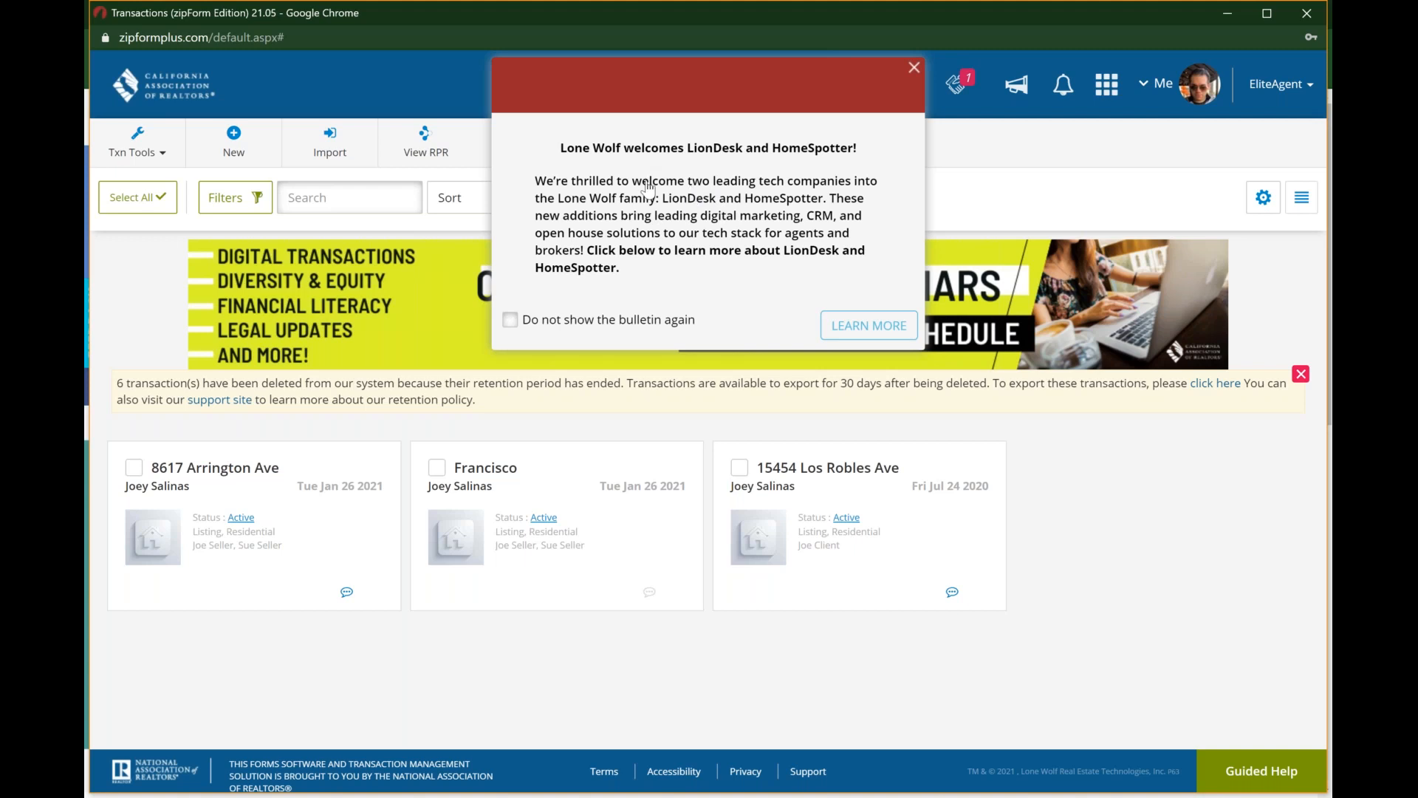
Step: Dismiss the LionDesk and HomeSpotter bulletin, sign out of the account, and close the sign-out window
left_click(915, 68)
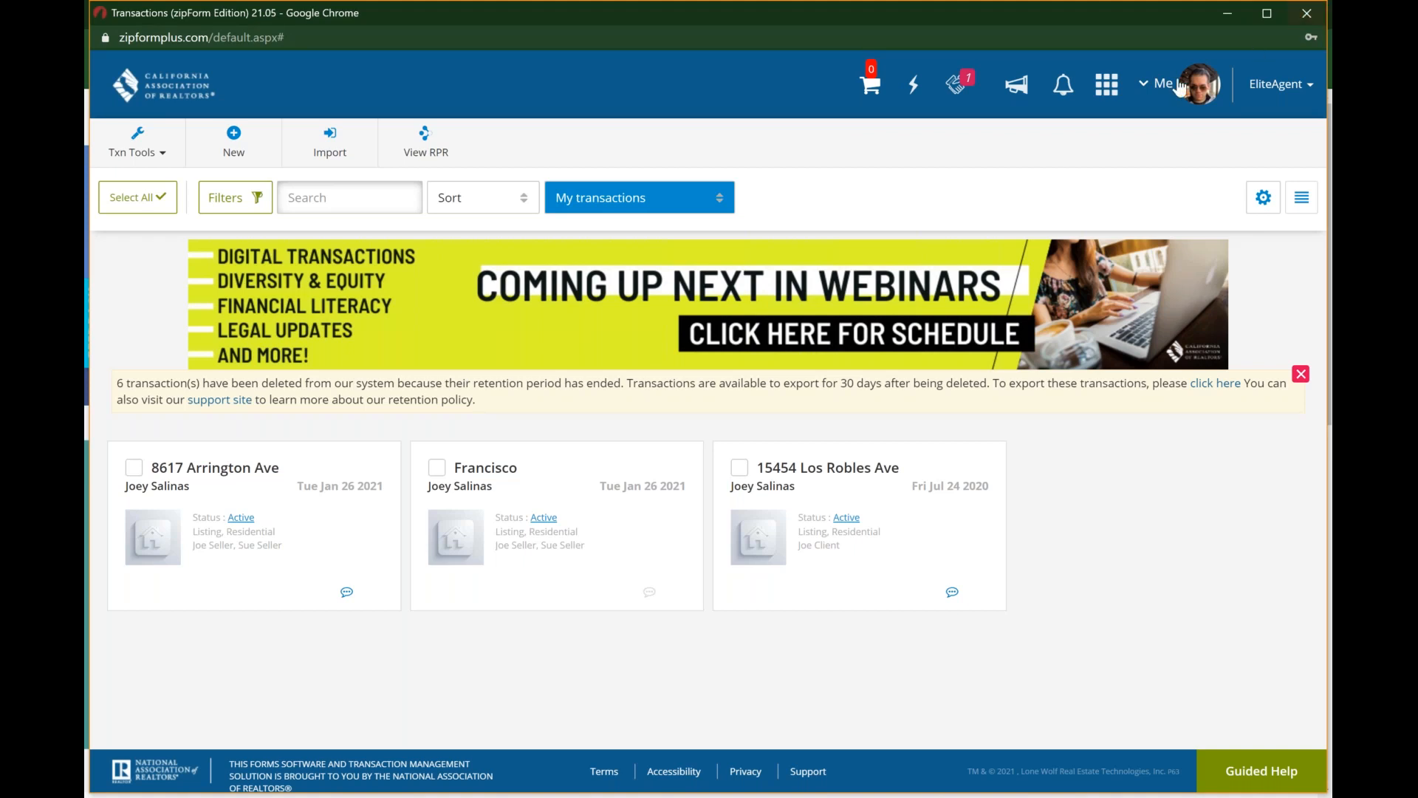
left_click(1158, 87)
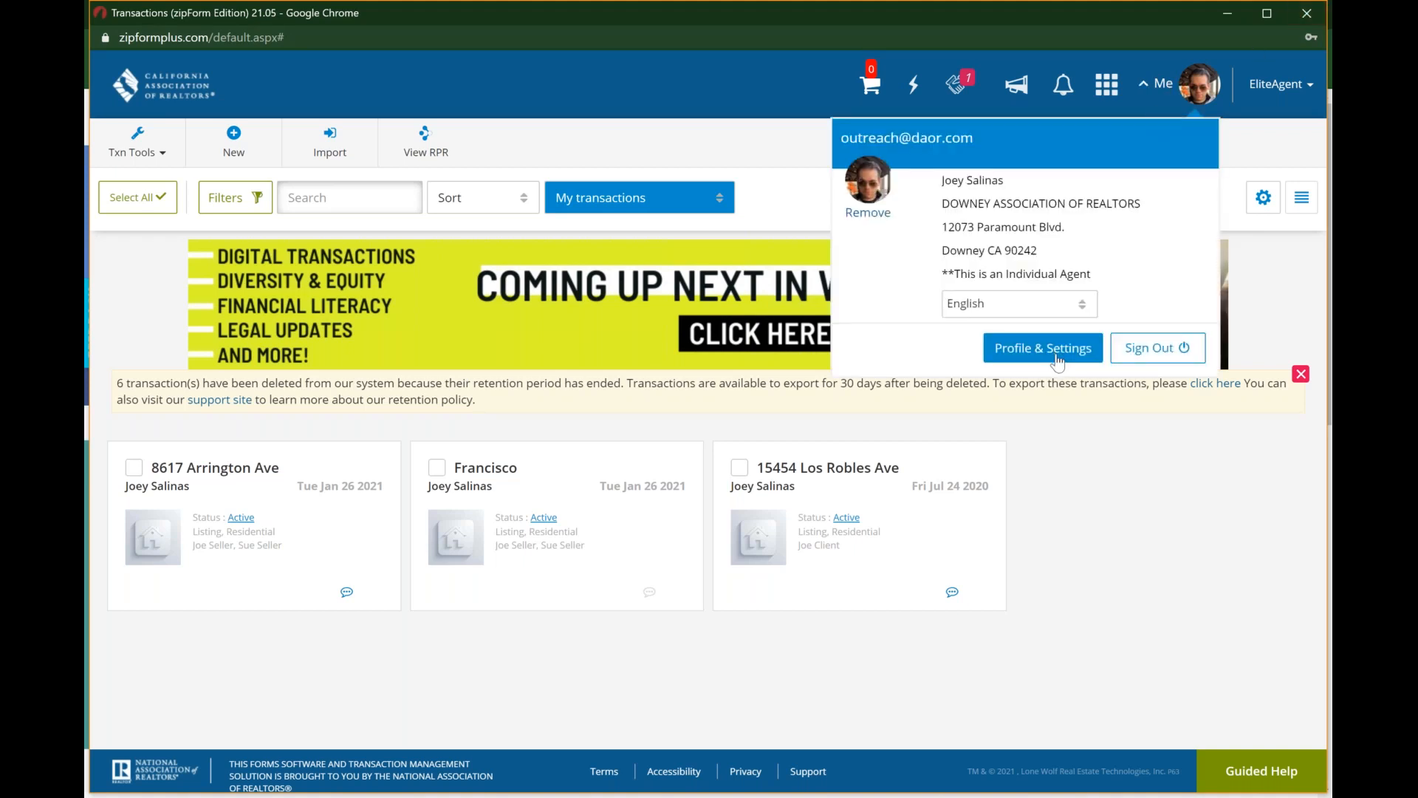
left_click(1153, 349)
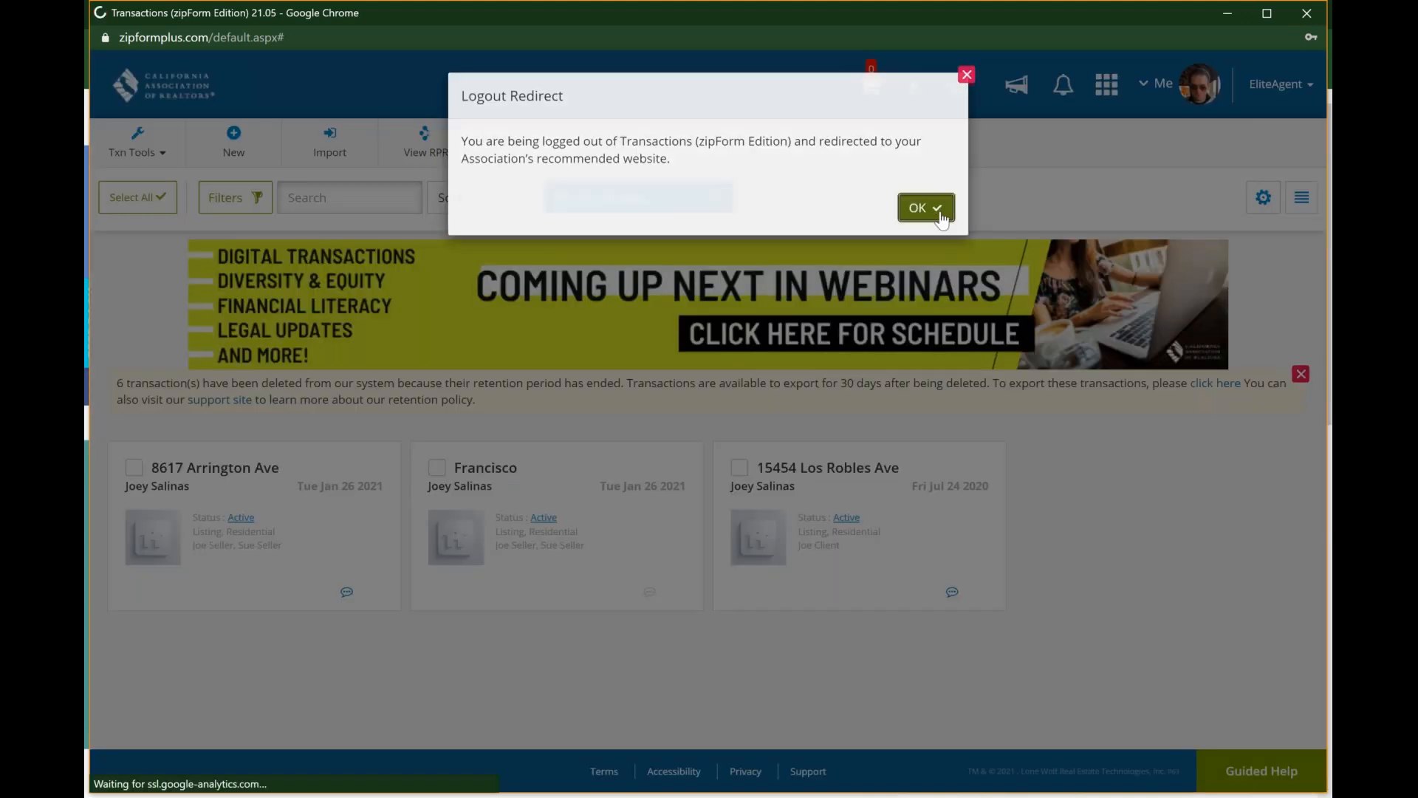
left_click(939, 213)
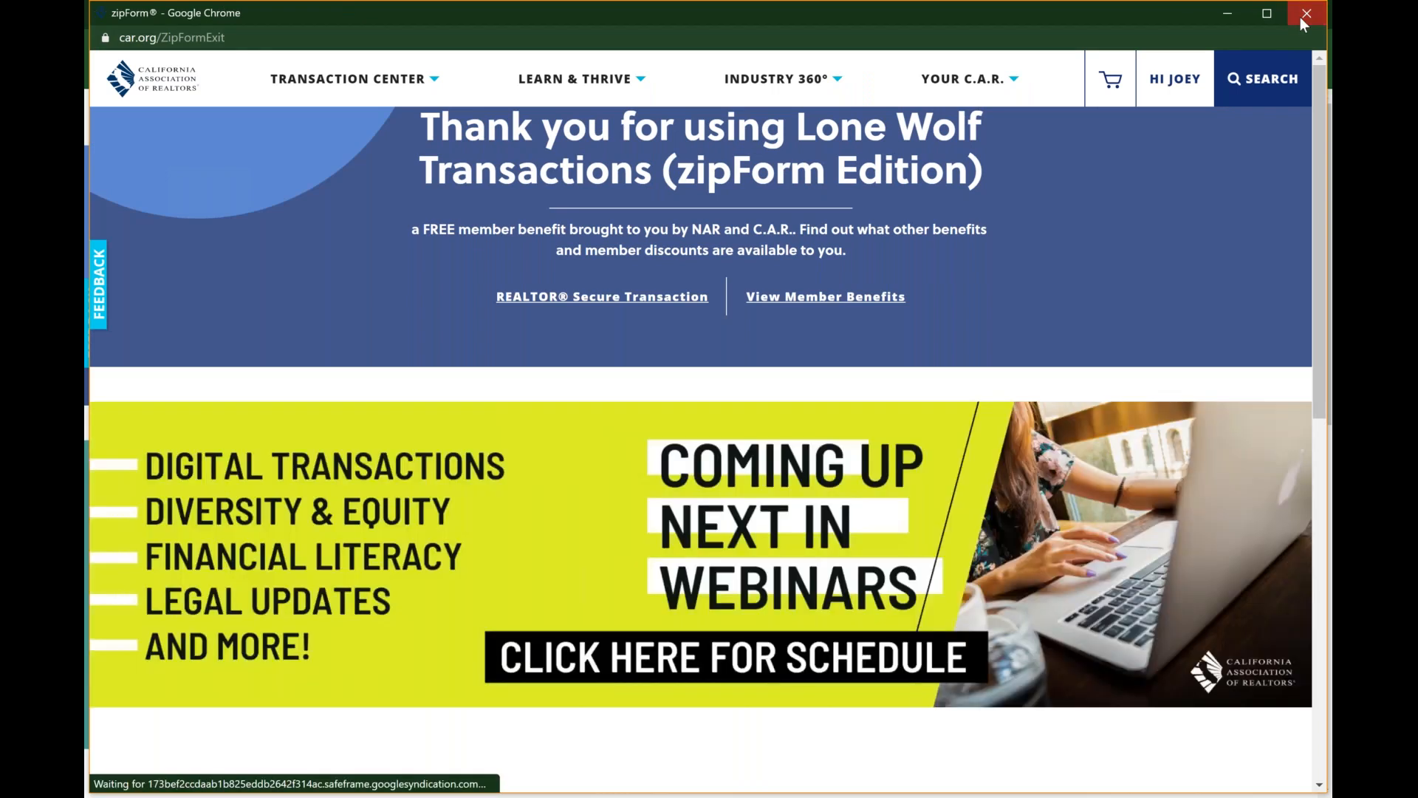
left_click(1304, 20)
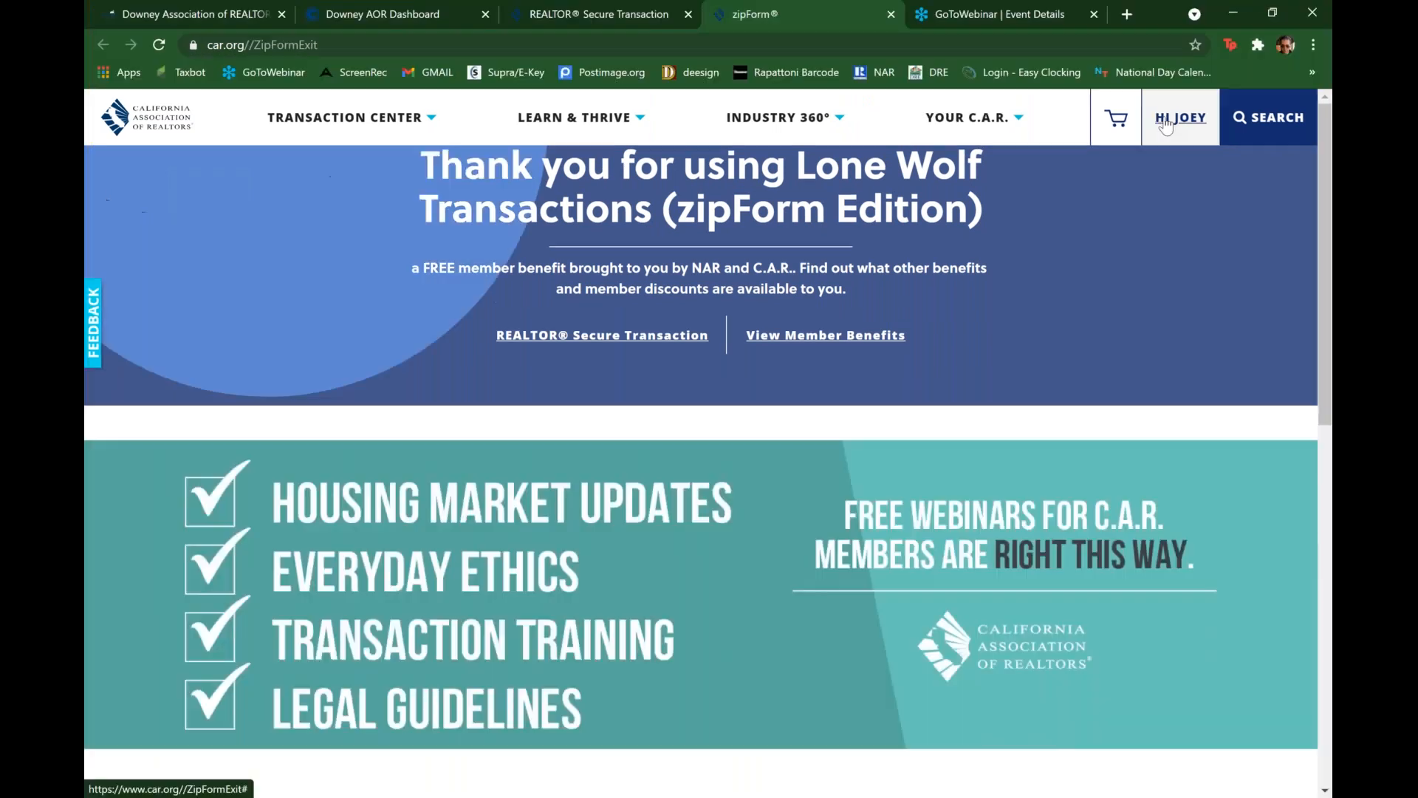
Step: Relaunch Lone Wolf Transactions zipForm Edition from the account options on the California Association of REALTORS website
left_click(1165, 124)
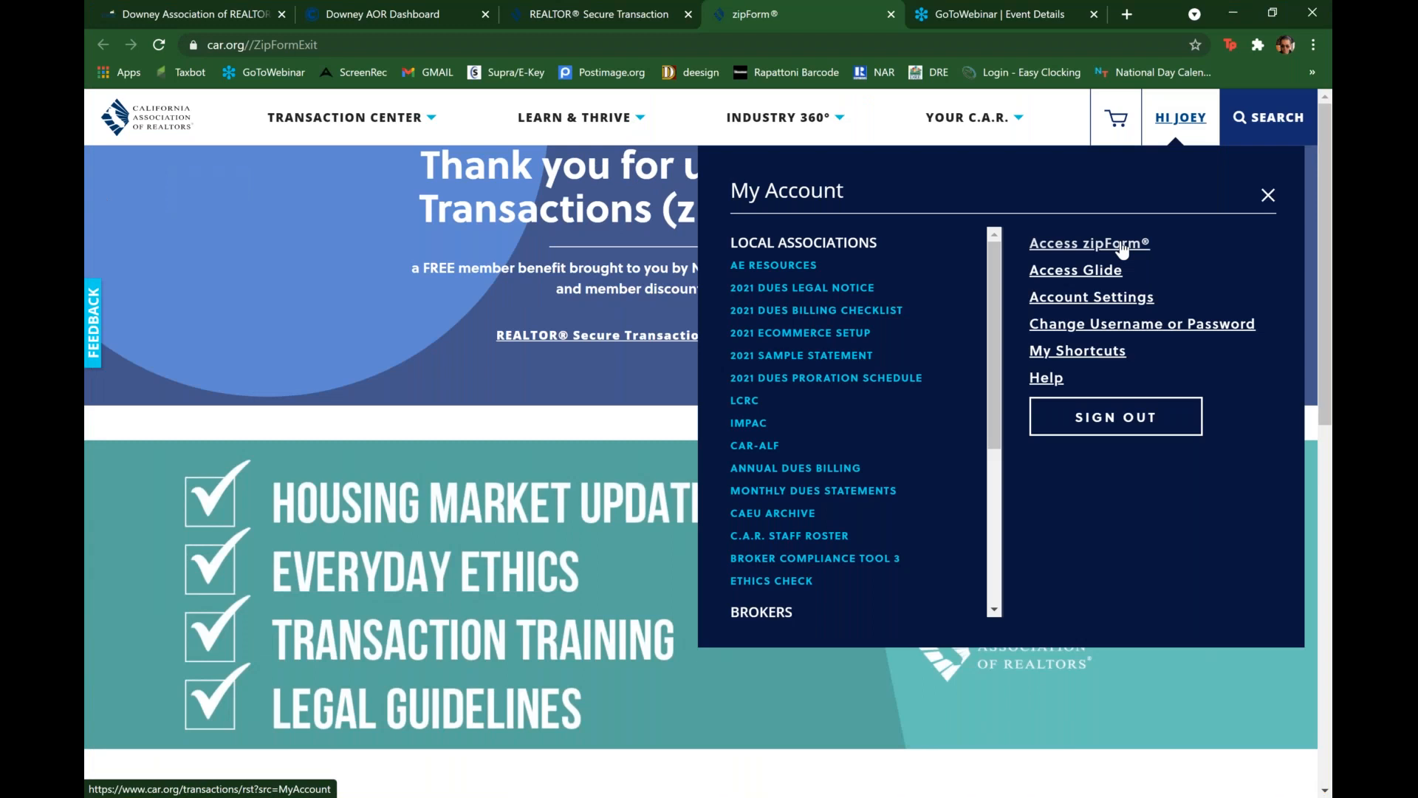
left_click(1122, 251)
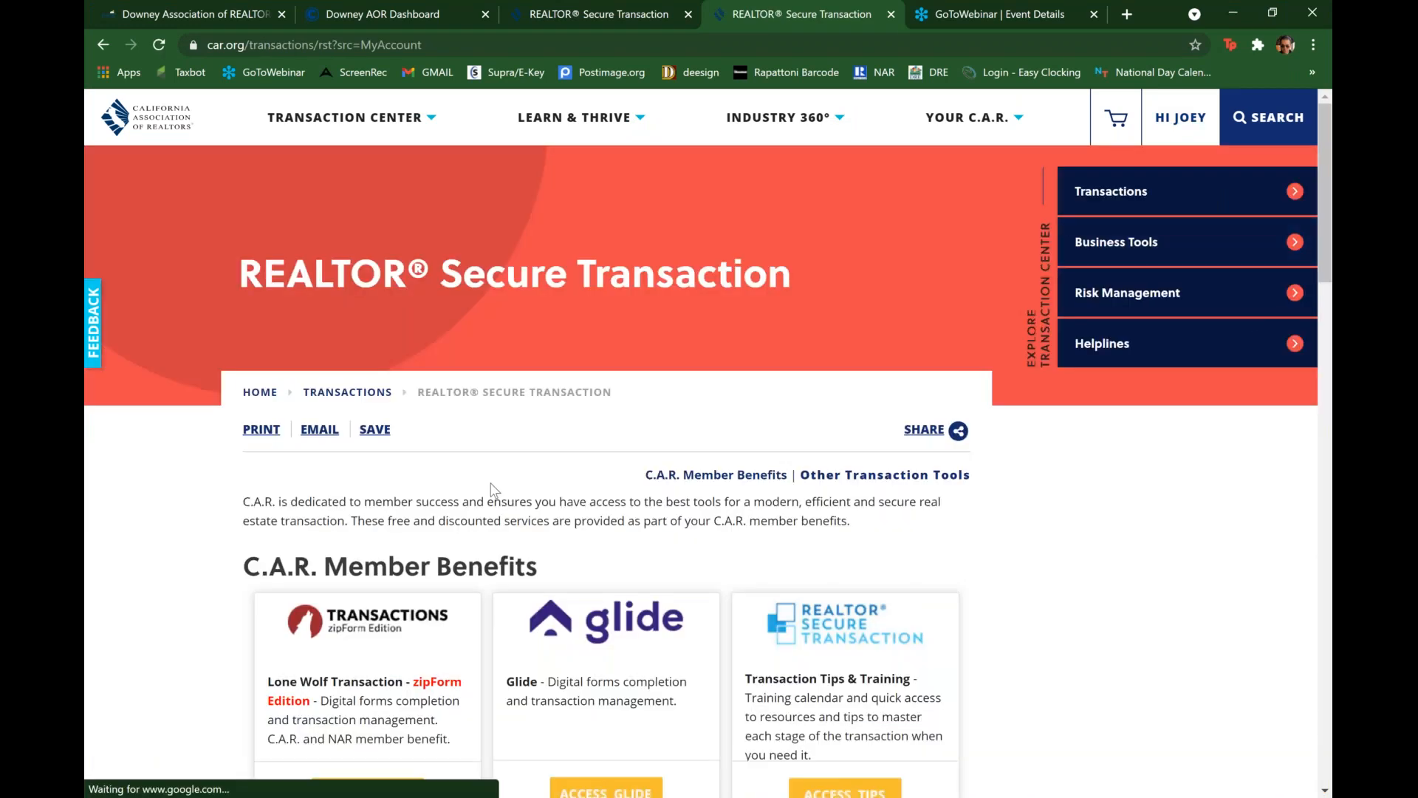
scroll(493, 489, "down", 2)
scroll(493, 490, "down", 2)
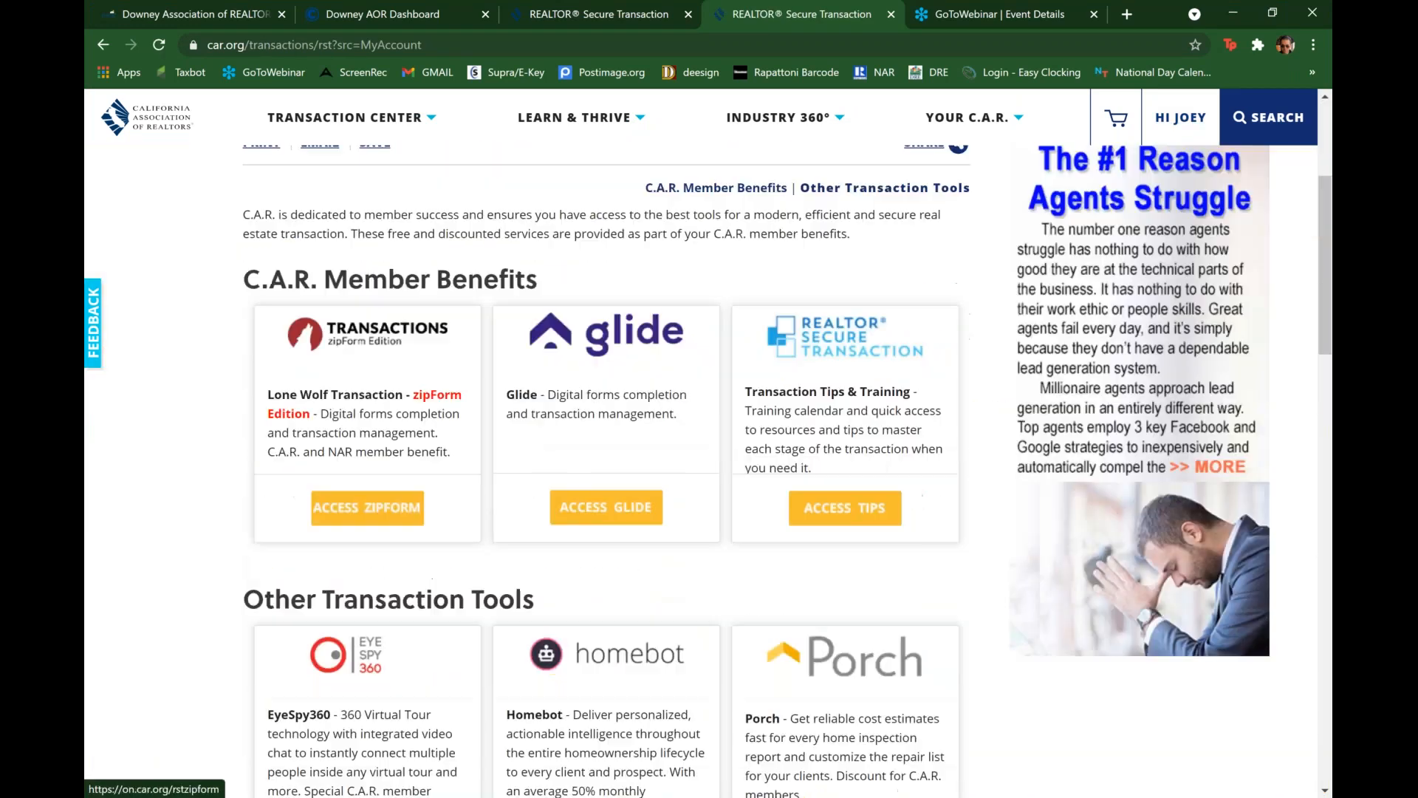
left_click(367, 507)
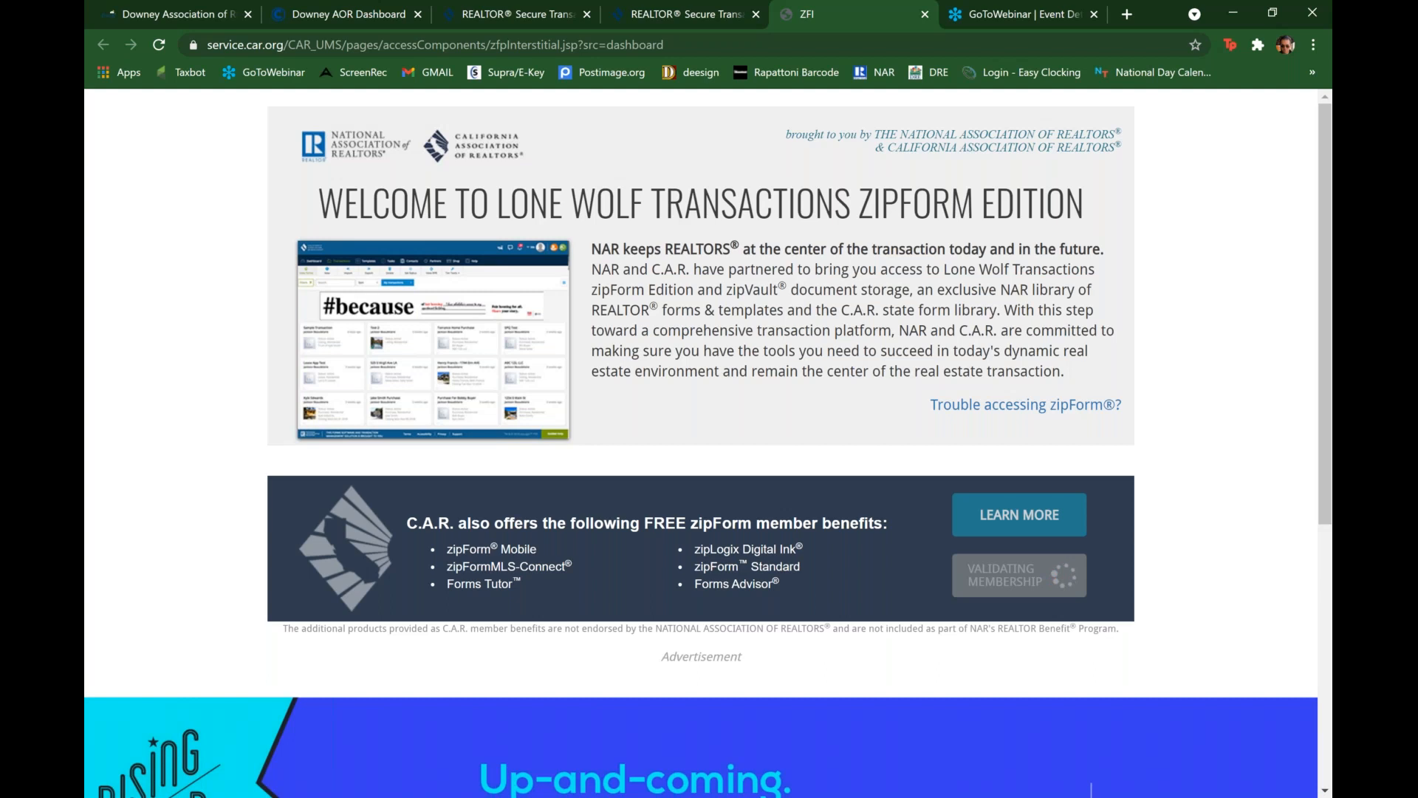
left_click(1019, 575)
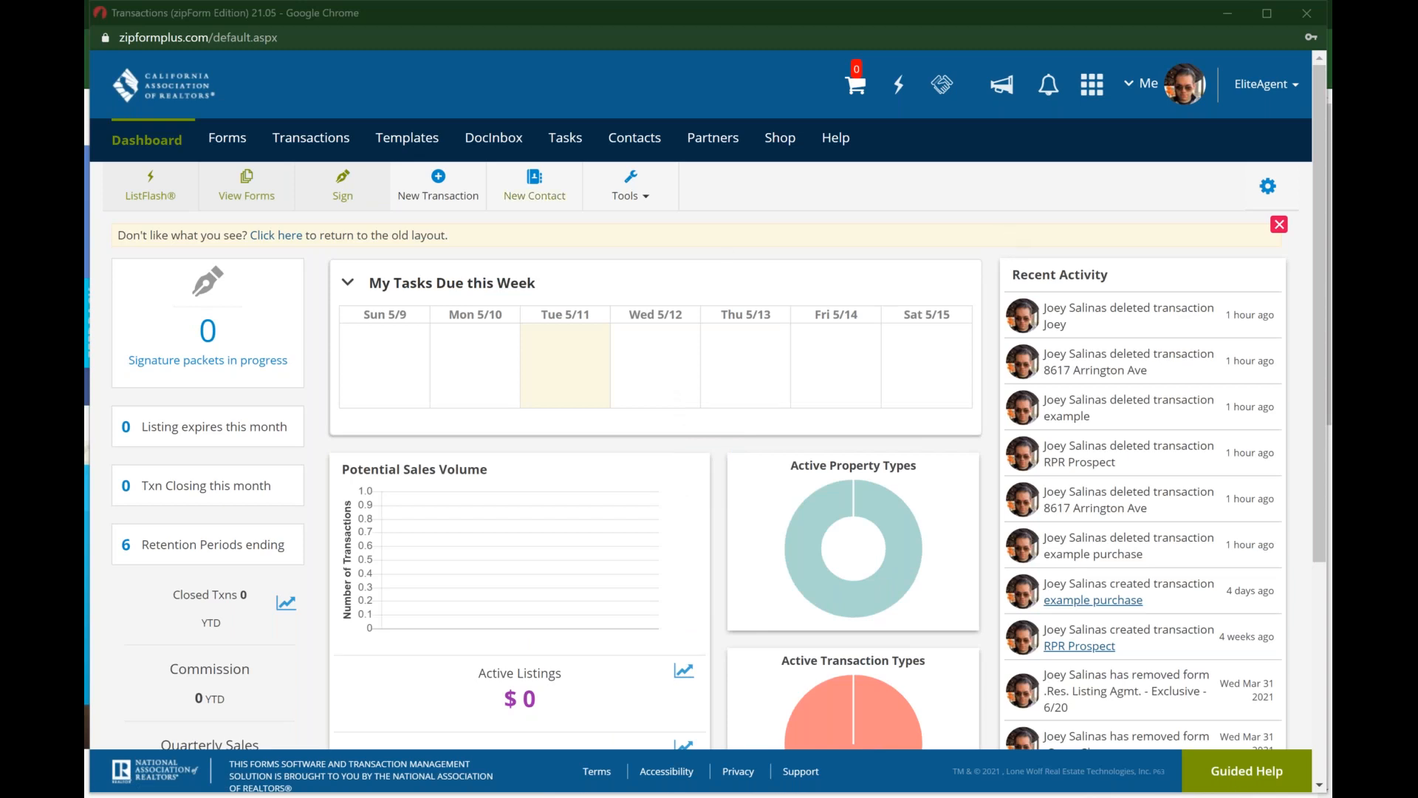
Step: Open the transactions list, and look over the Res. Listing, Res. Purch. and vacant templates in the templates area
left_click(286, 143)
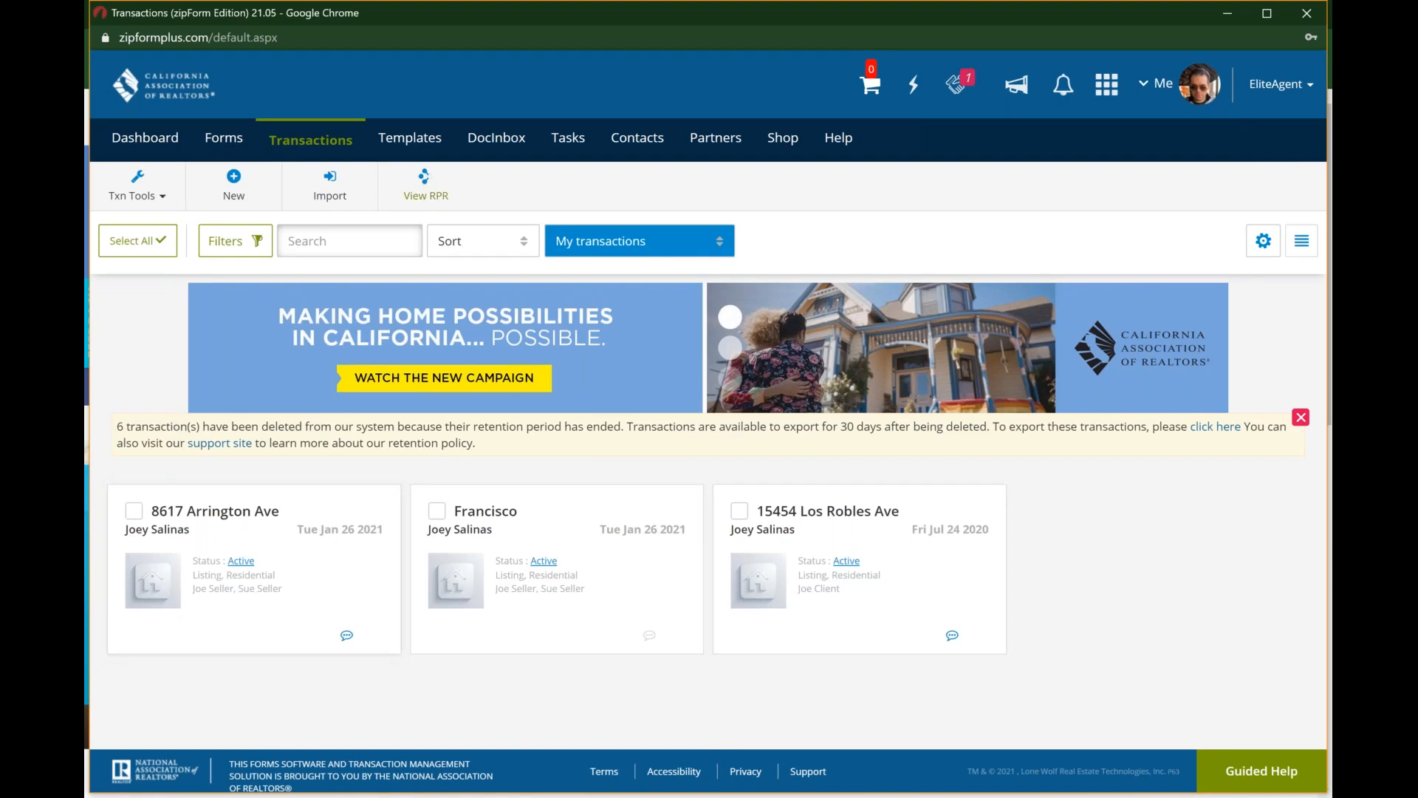
left_click(407, 141)
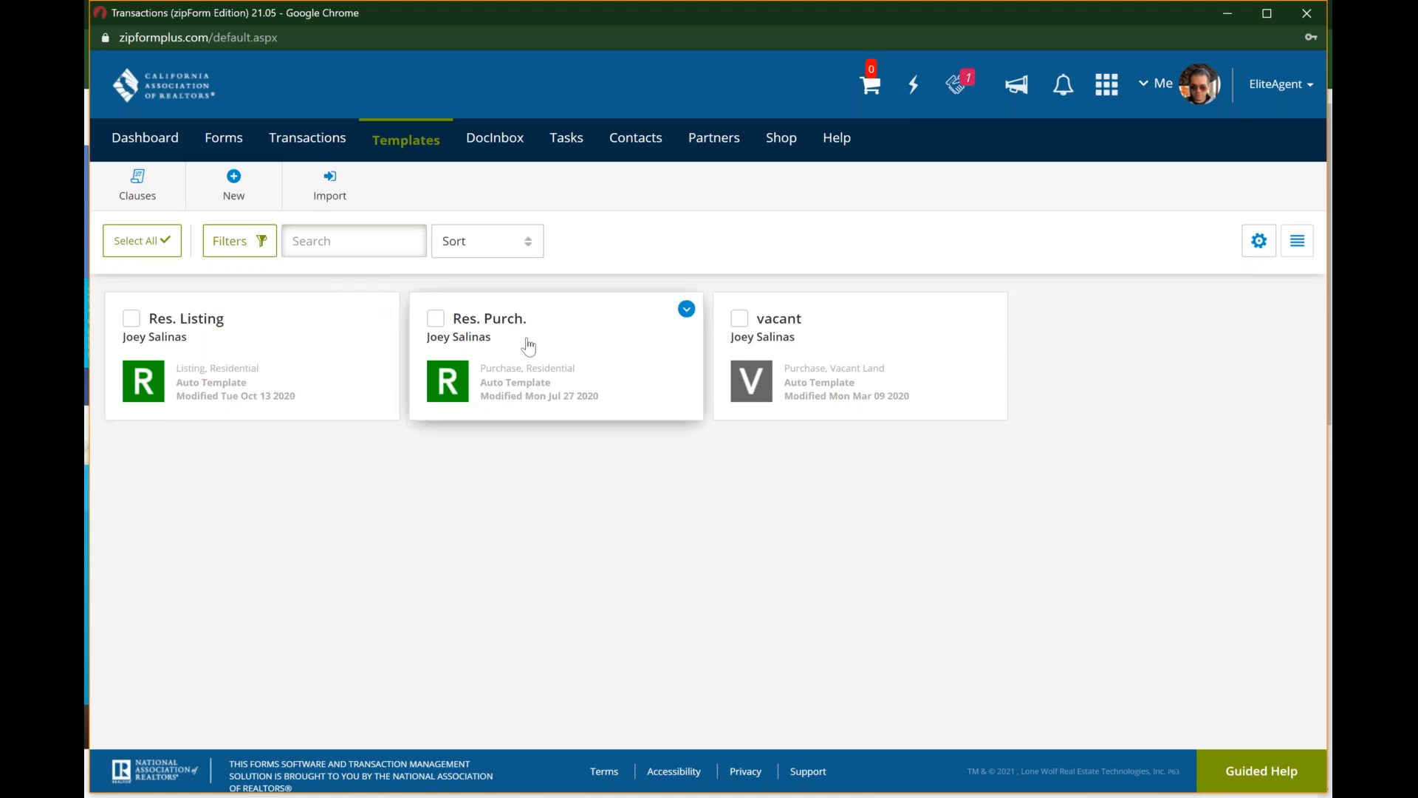
left_click(909, 343)
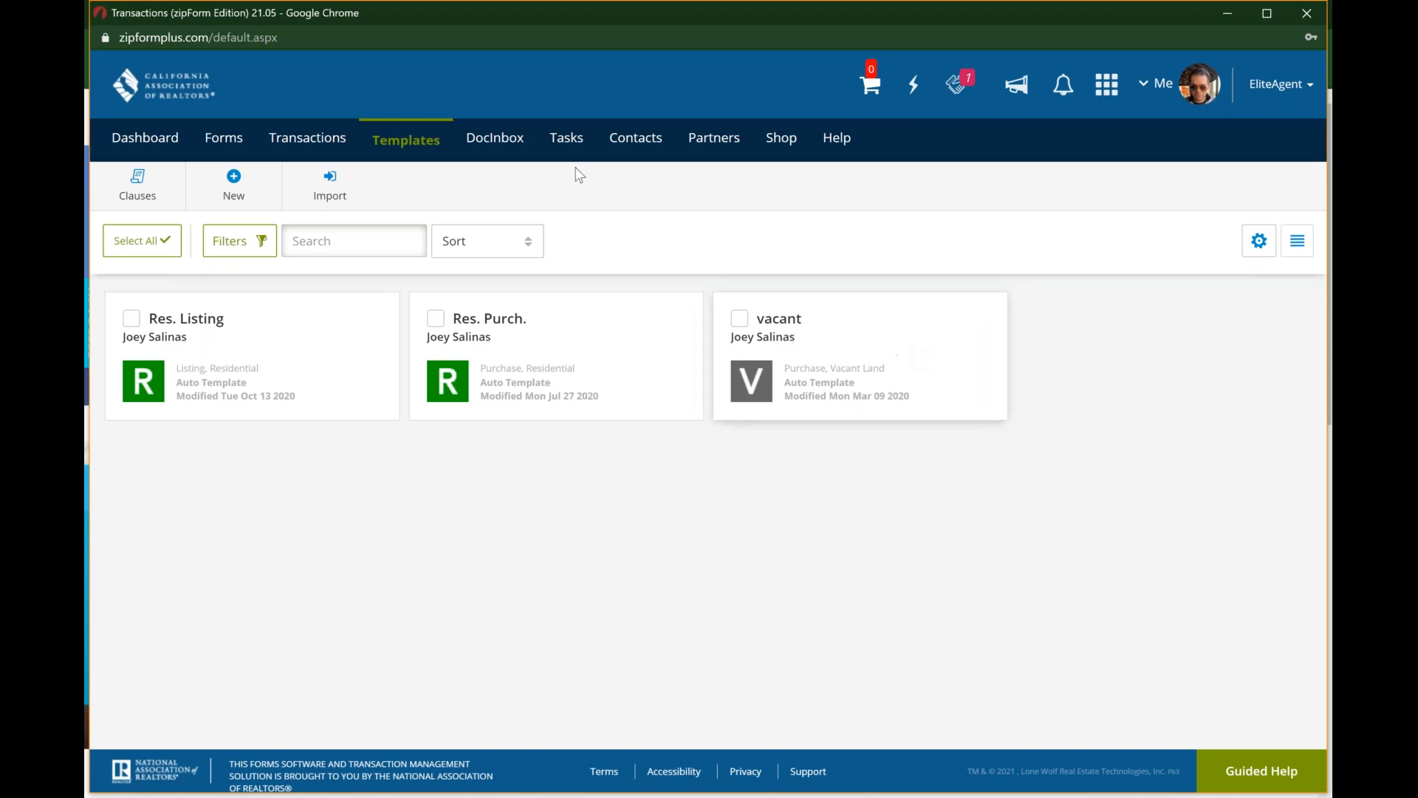
Step: Open the DocInbox documents, check the available sources for adding a document, and close them without adding anything
left_click(493, 140)
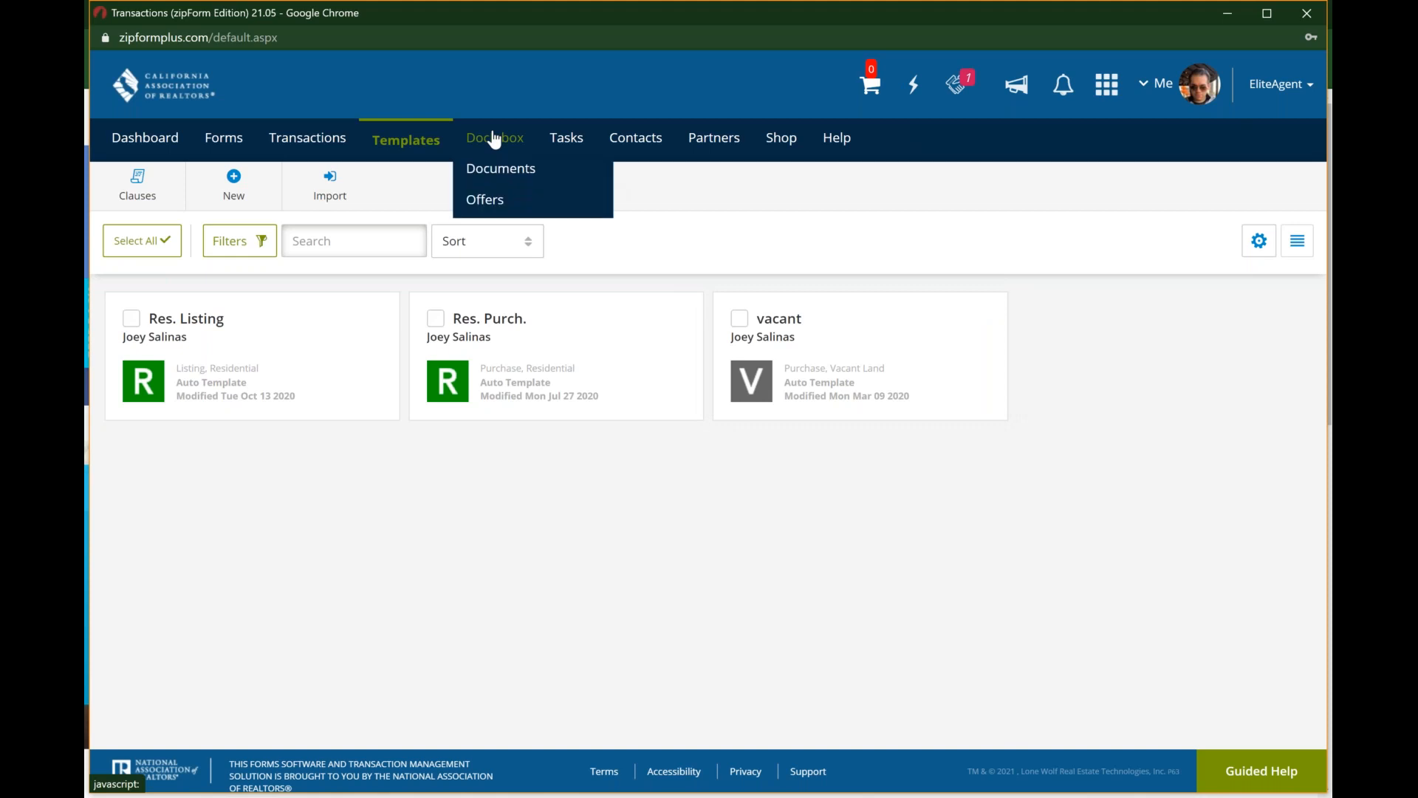
key("ctrl")
key("ctrl")
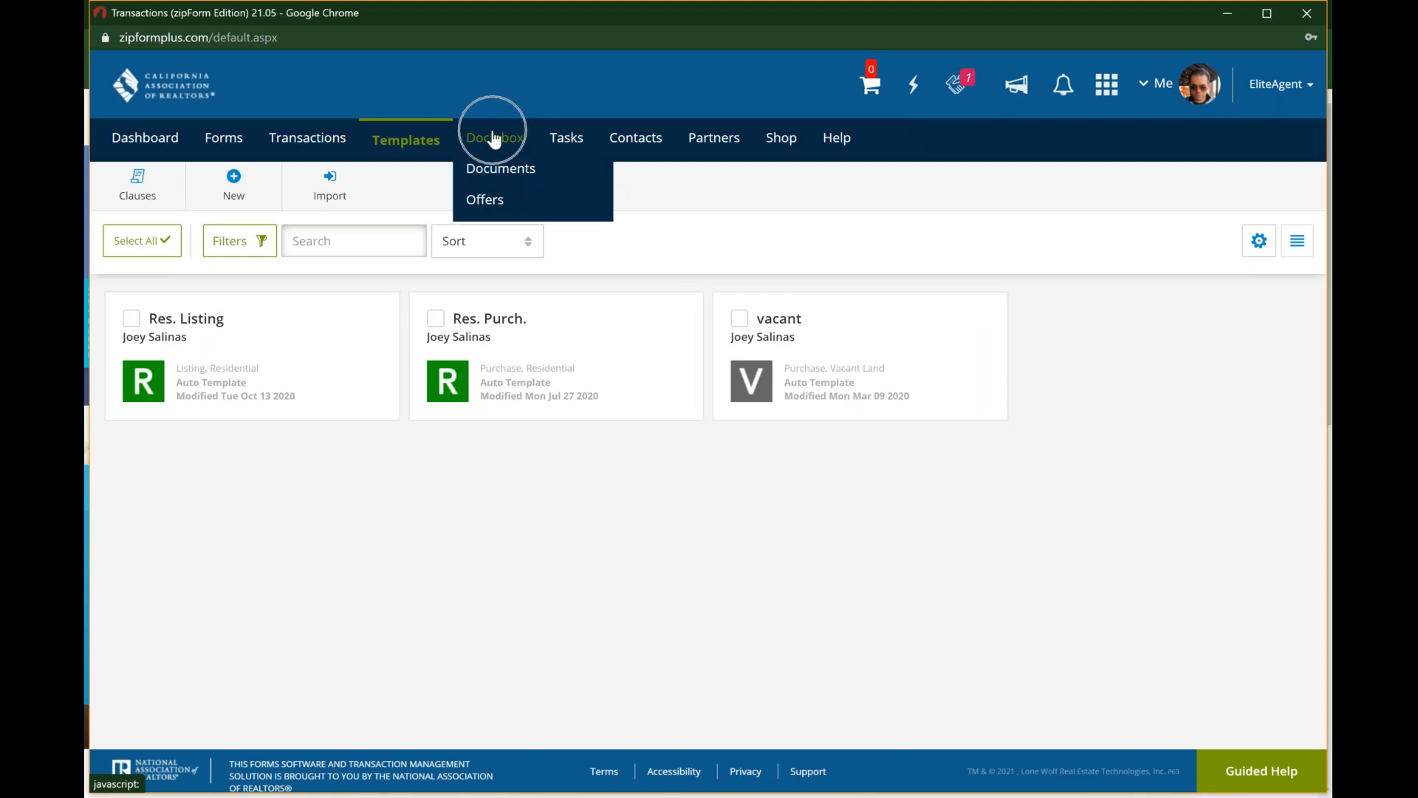
key("ctrl")
left_click(502, 175)
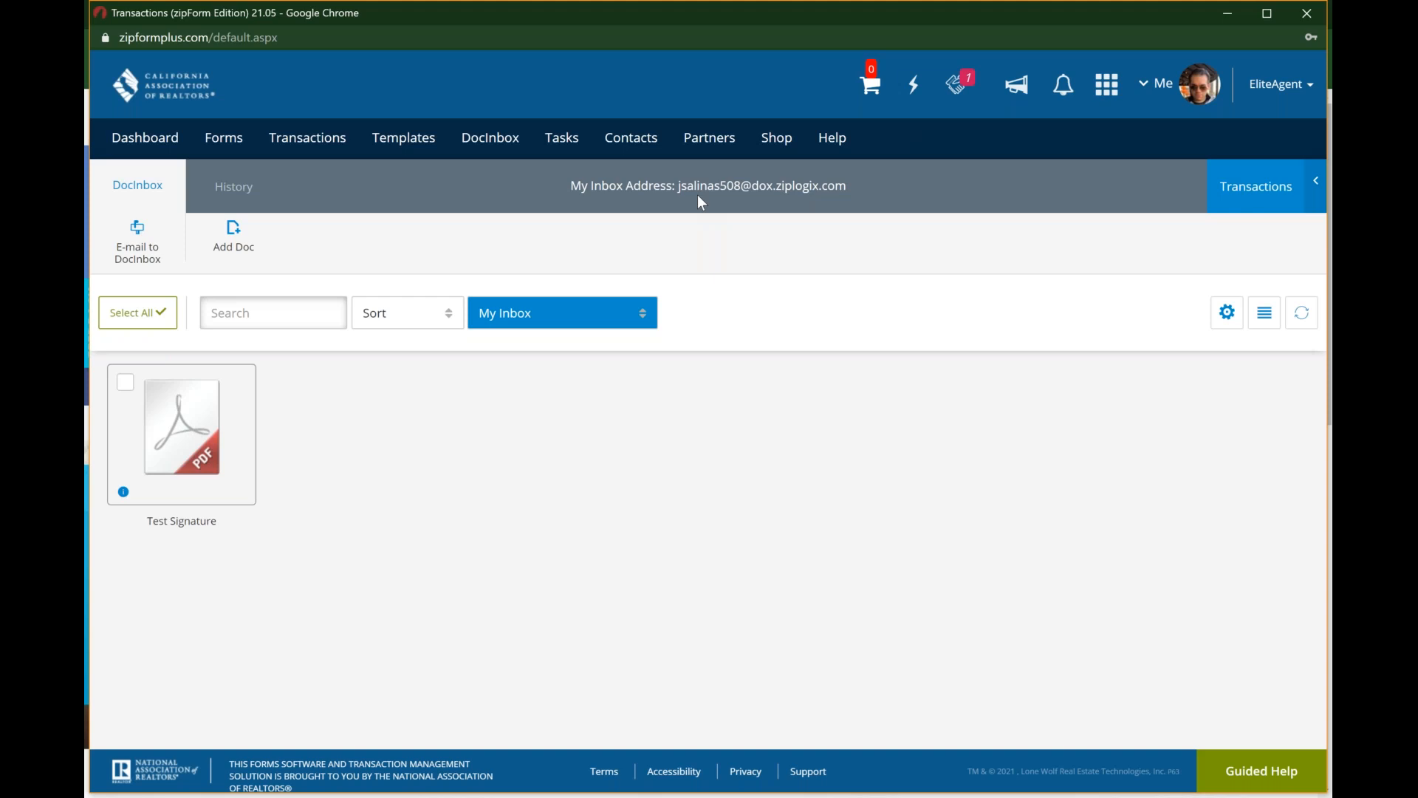
left_click(235, 242)
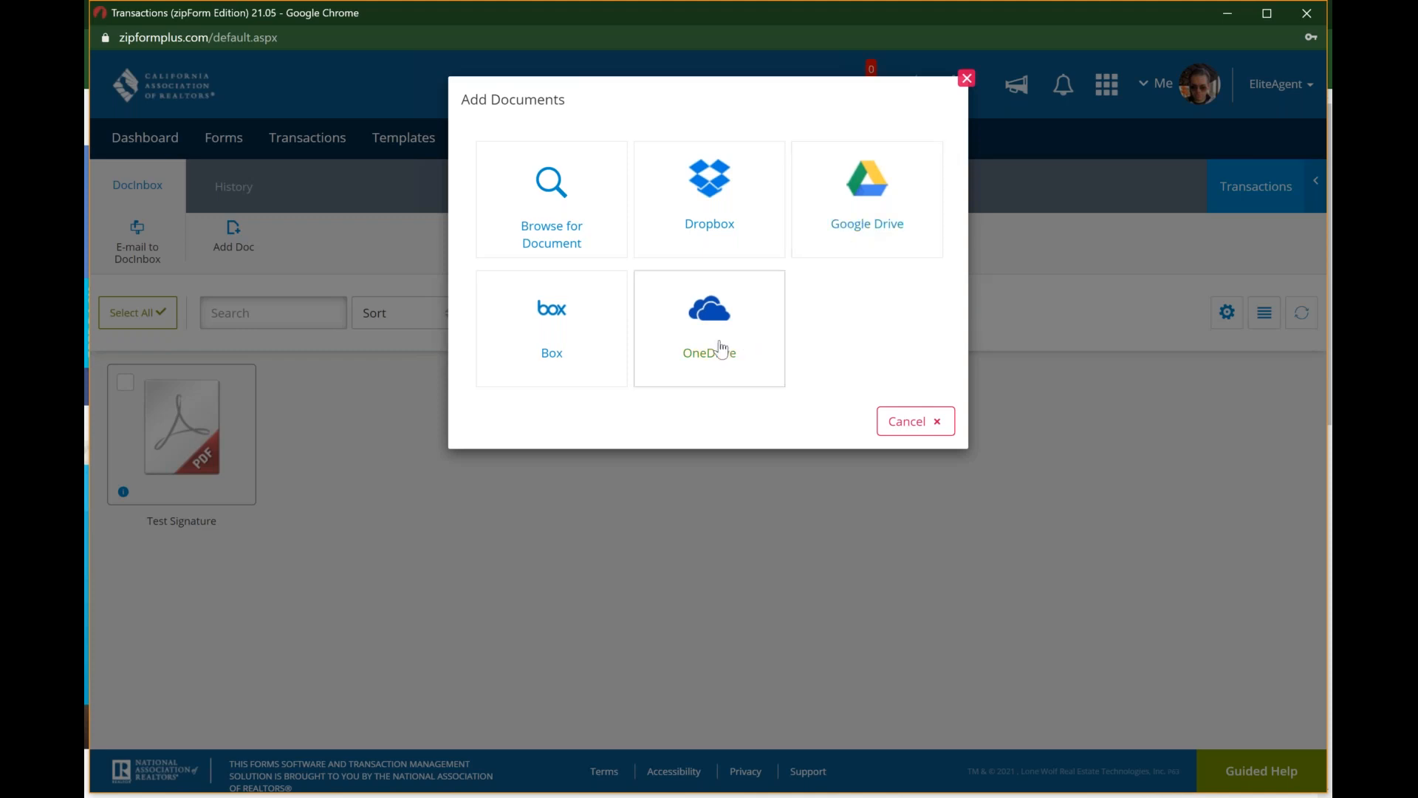
left_click(966, 78)
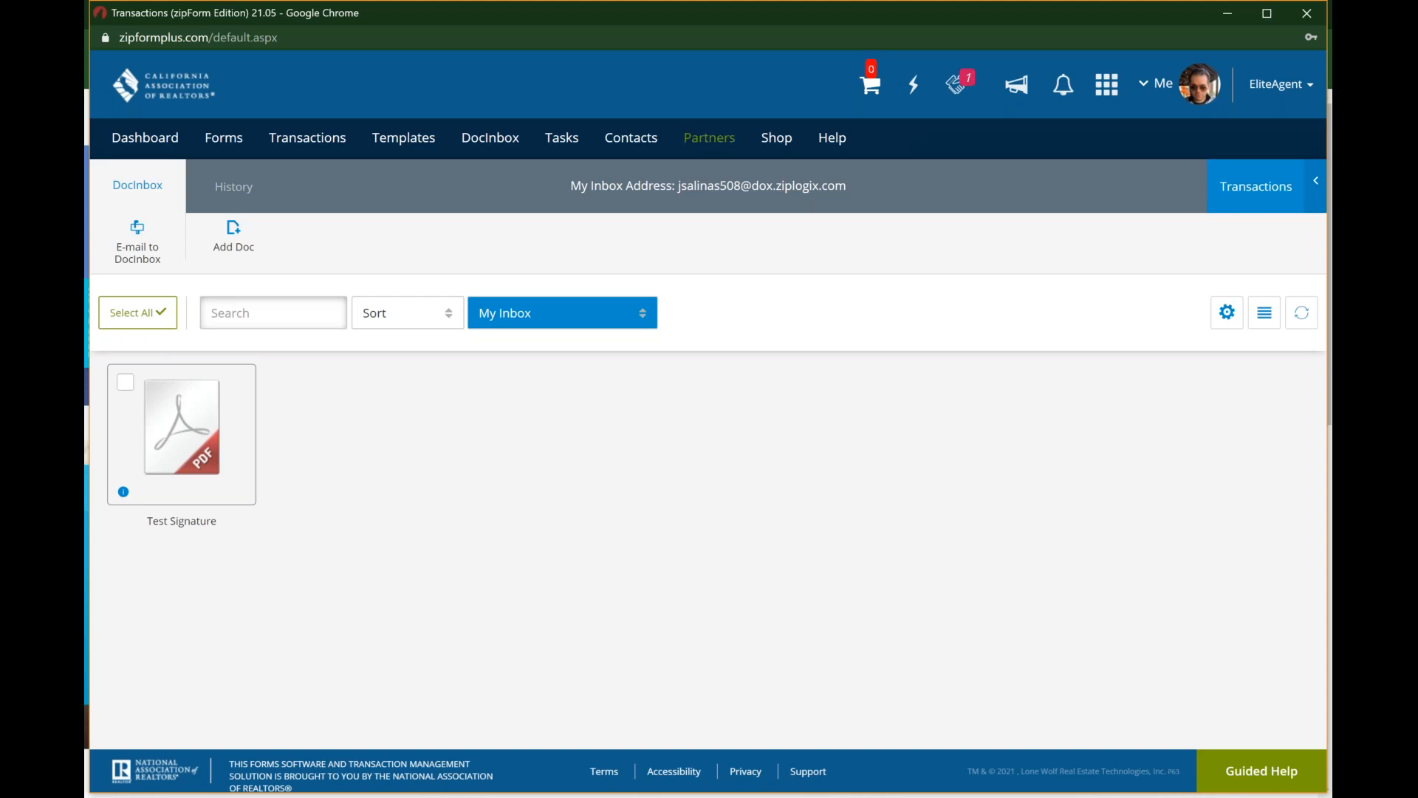
Step: Open the tasks, check the status options of the Follow up task, and try the month, day and week views
left_click(573, 141)
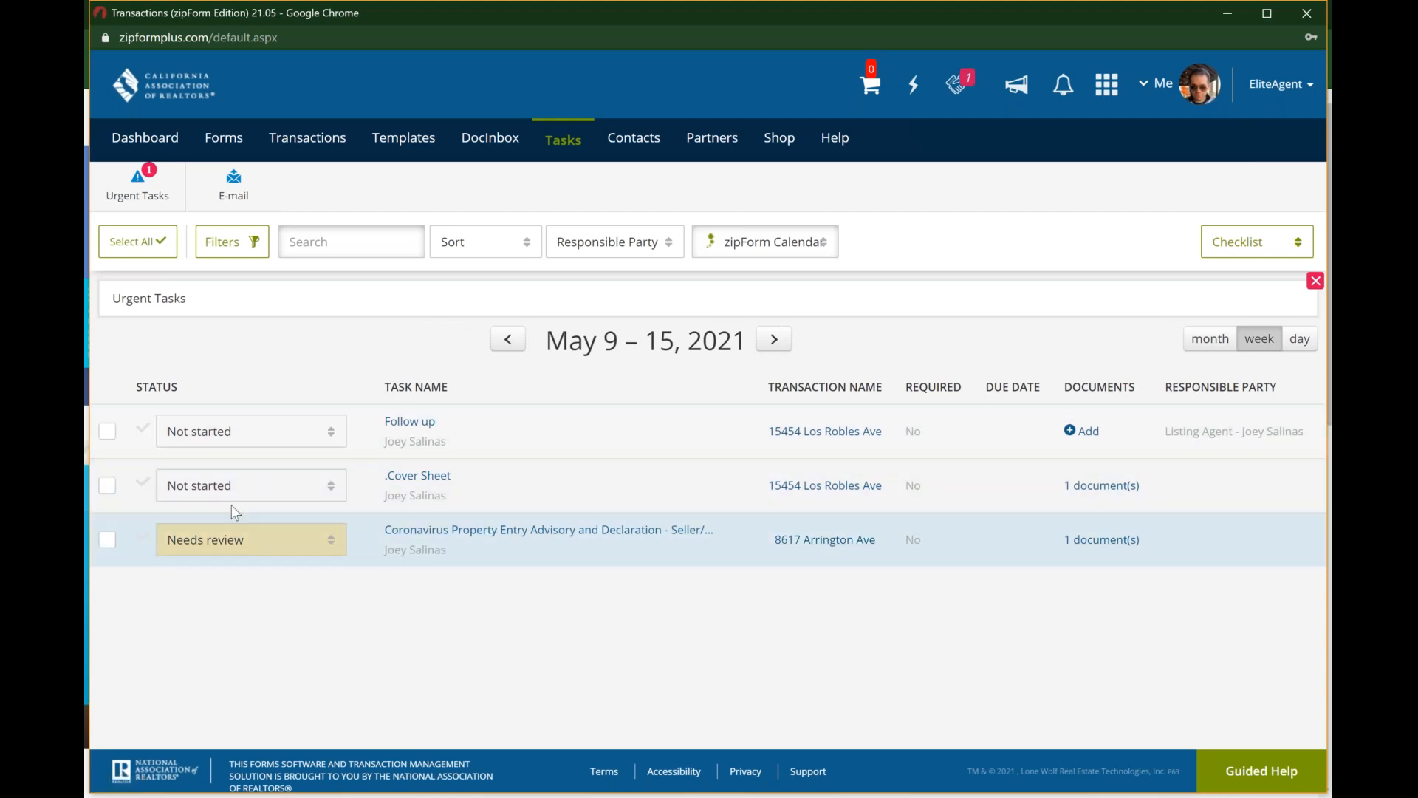
left_click(328, 441)
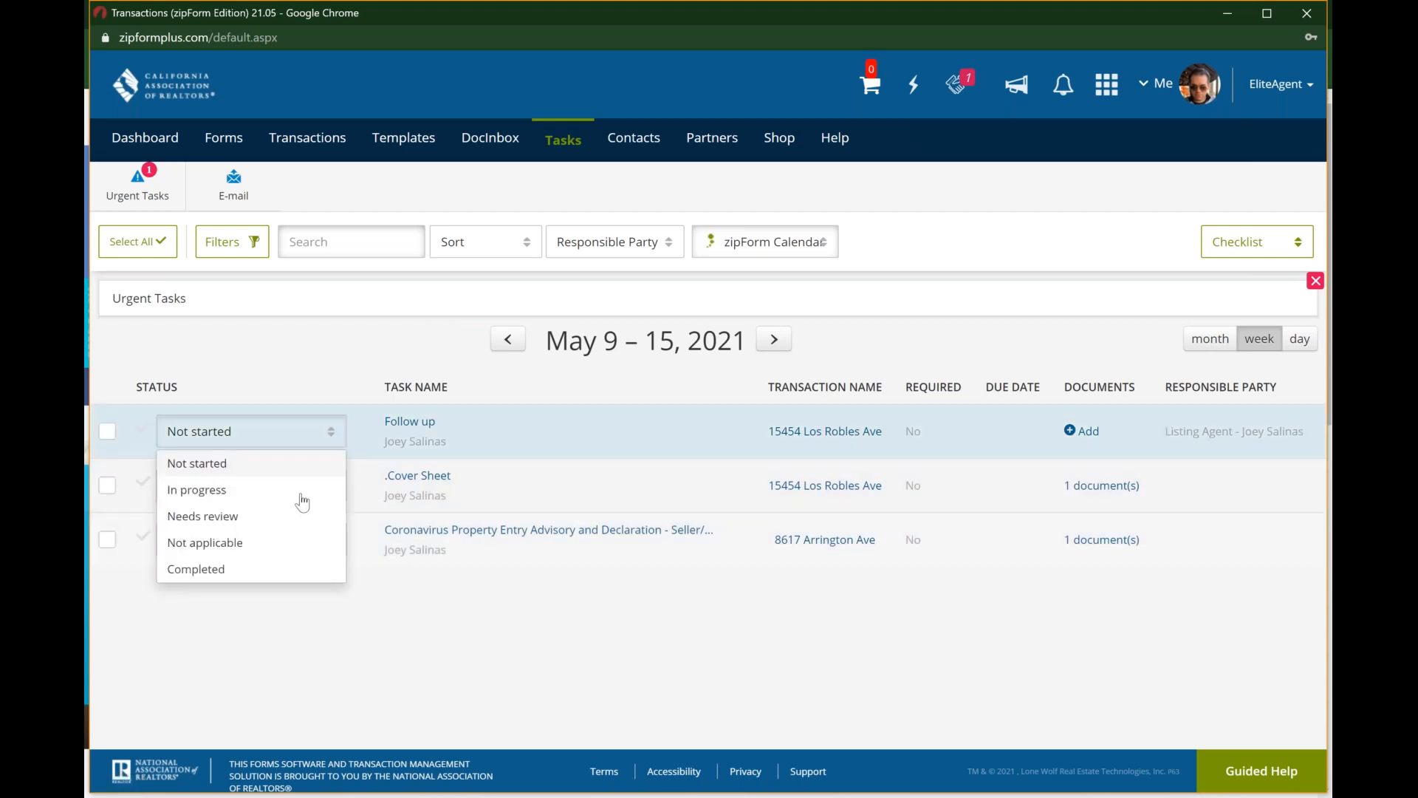
left_click(304, 643)
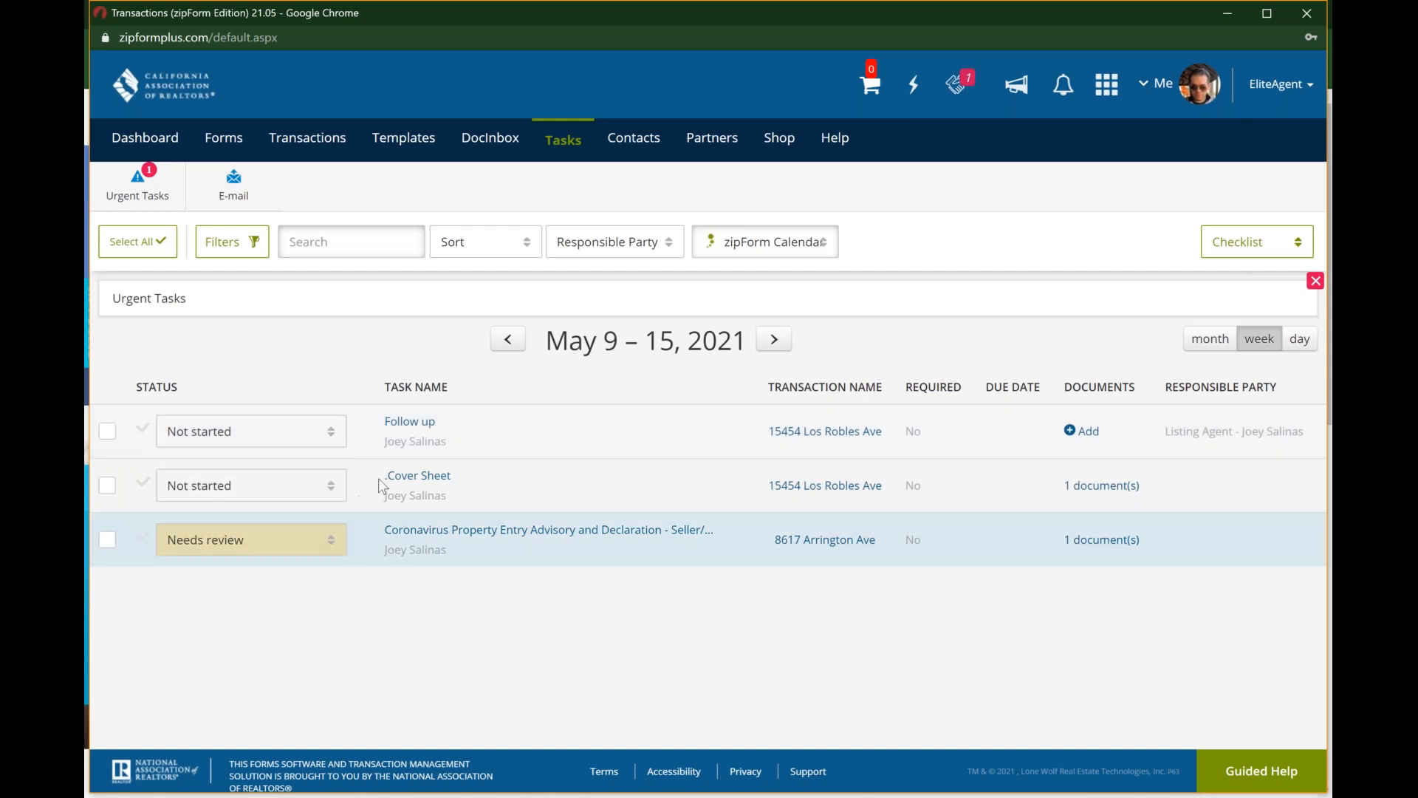
left_click(1215, 341)
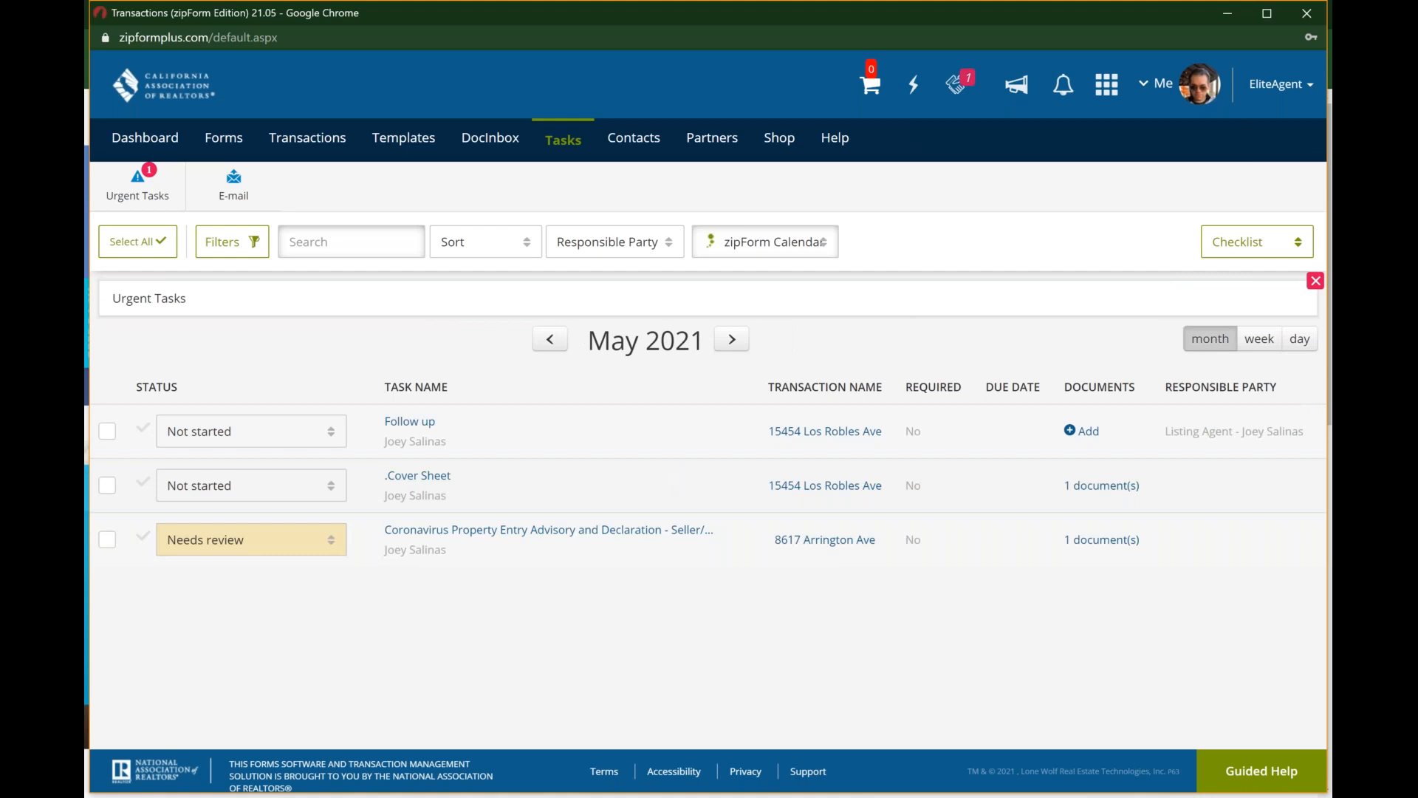
left_click(1303, 346)
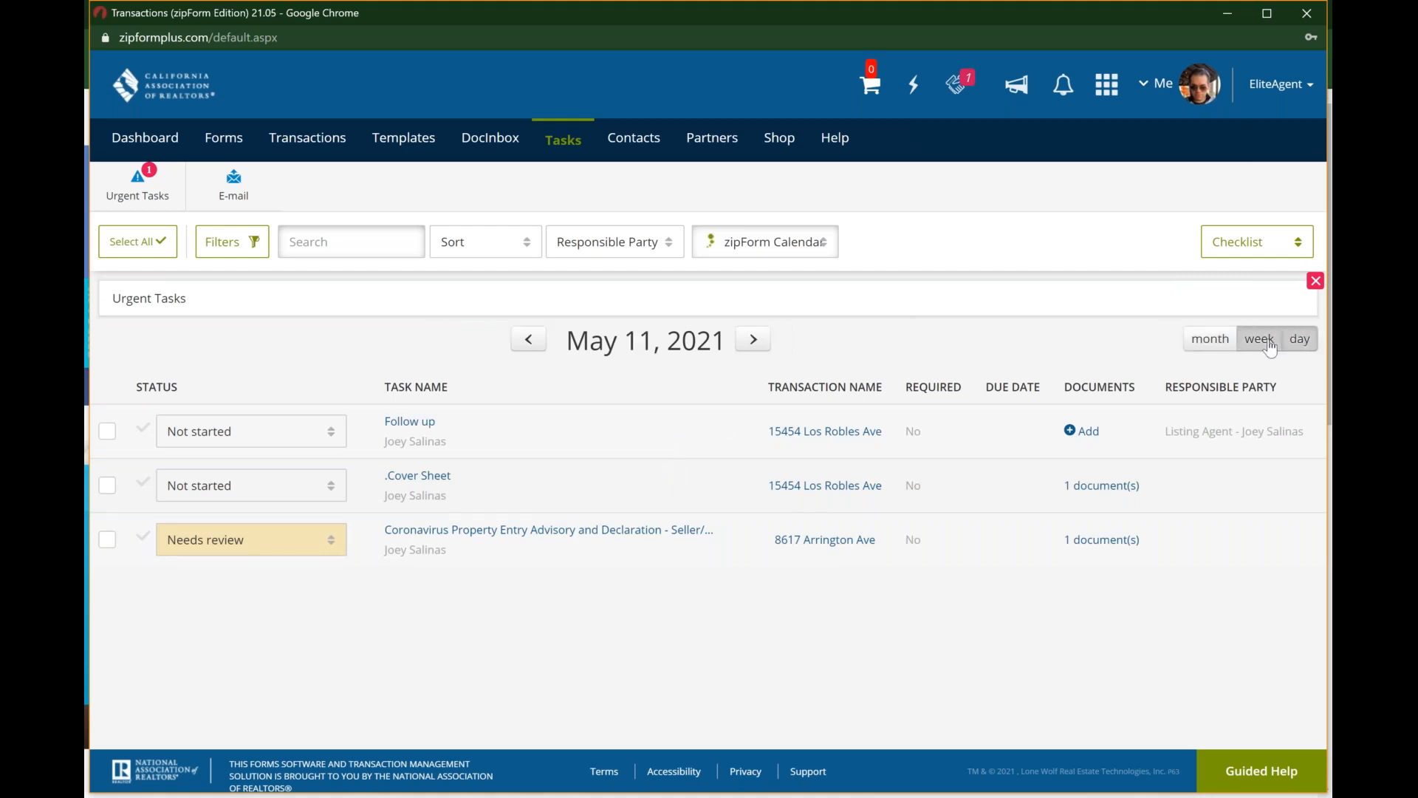
left_click(1270, 345)
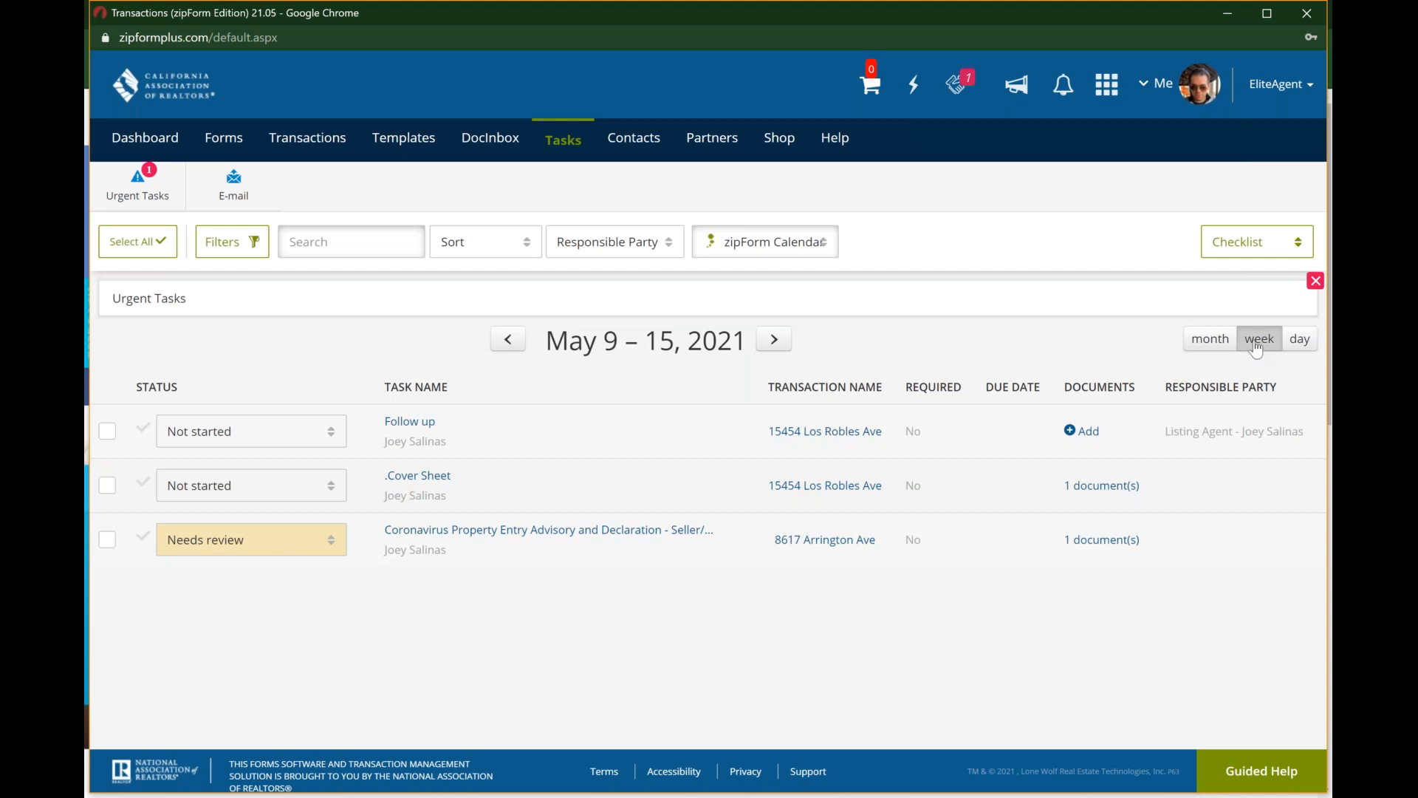
Step: Open the contacts and check which external contact sources are available besides zipForm Contacts
left_click(630, 150)
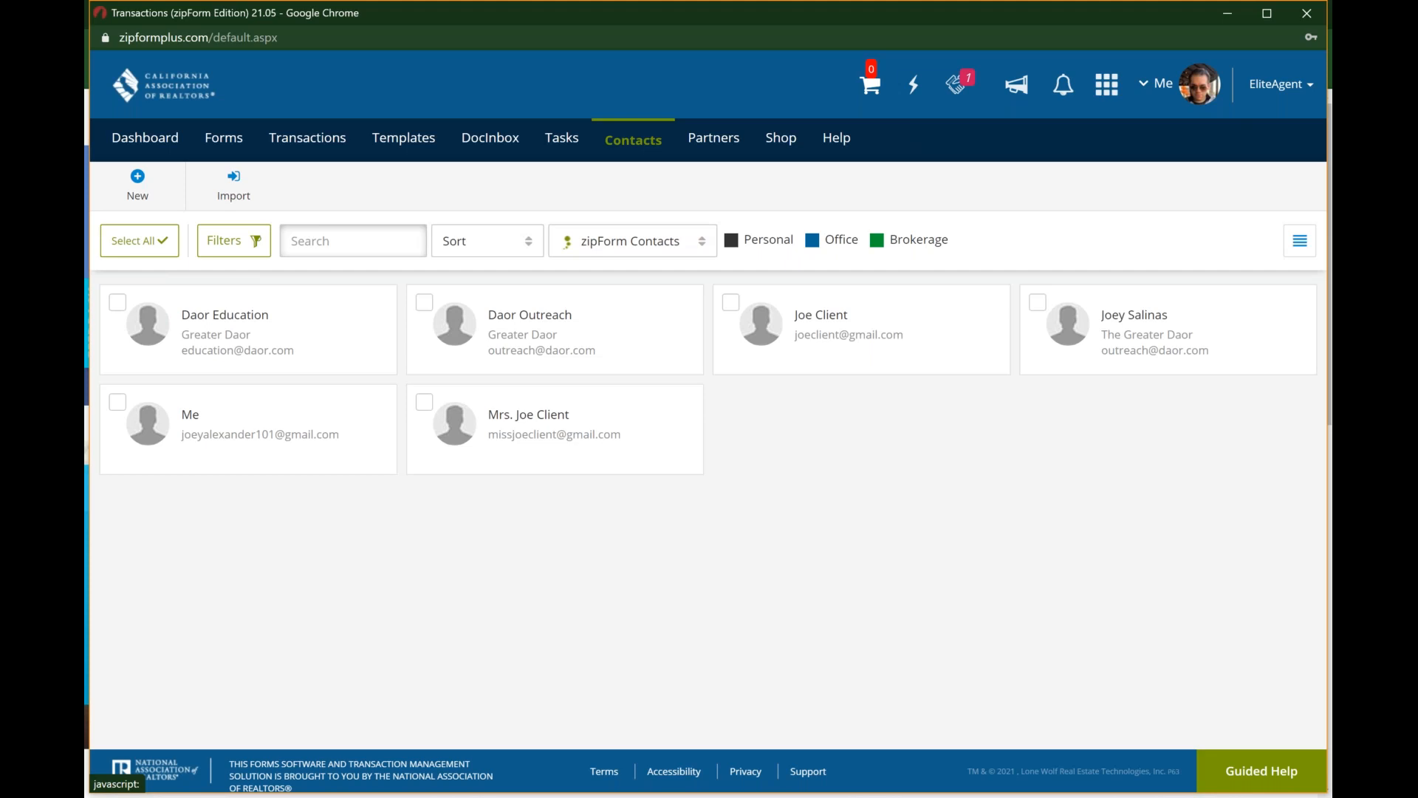
mouse_move(250, 323)
left_click(697, 242)
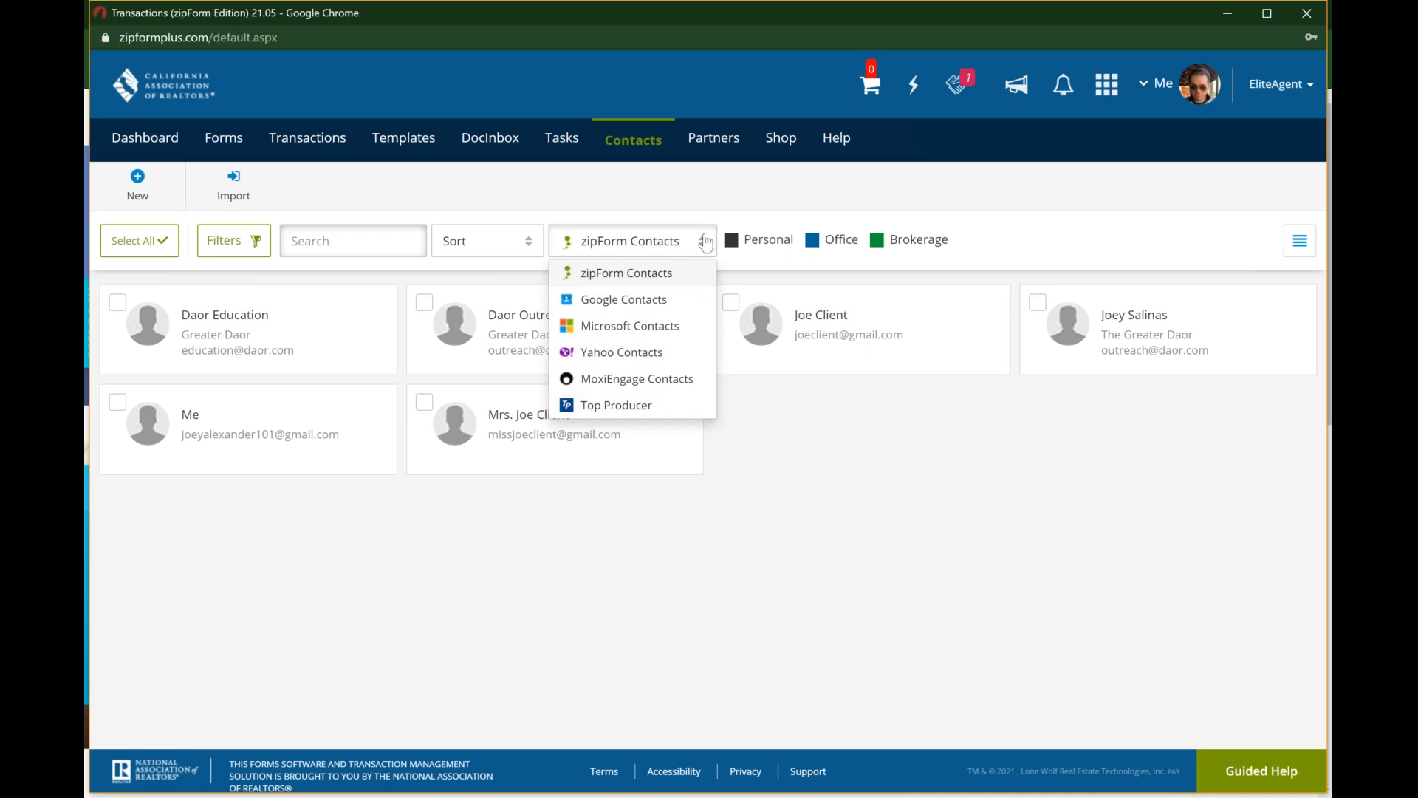
left_click(705, 243)
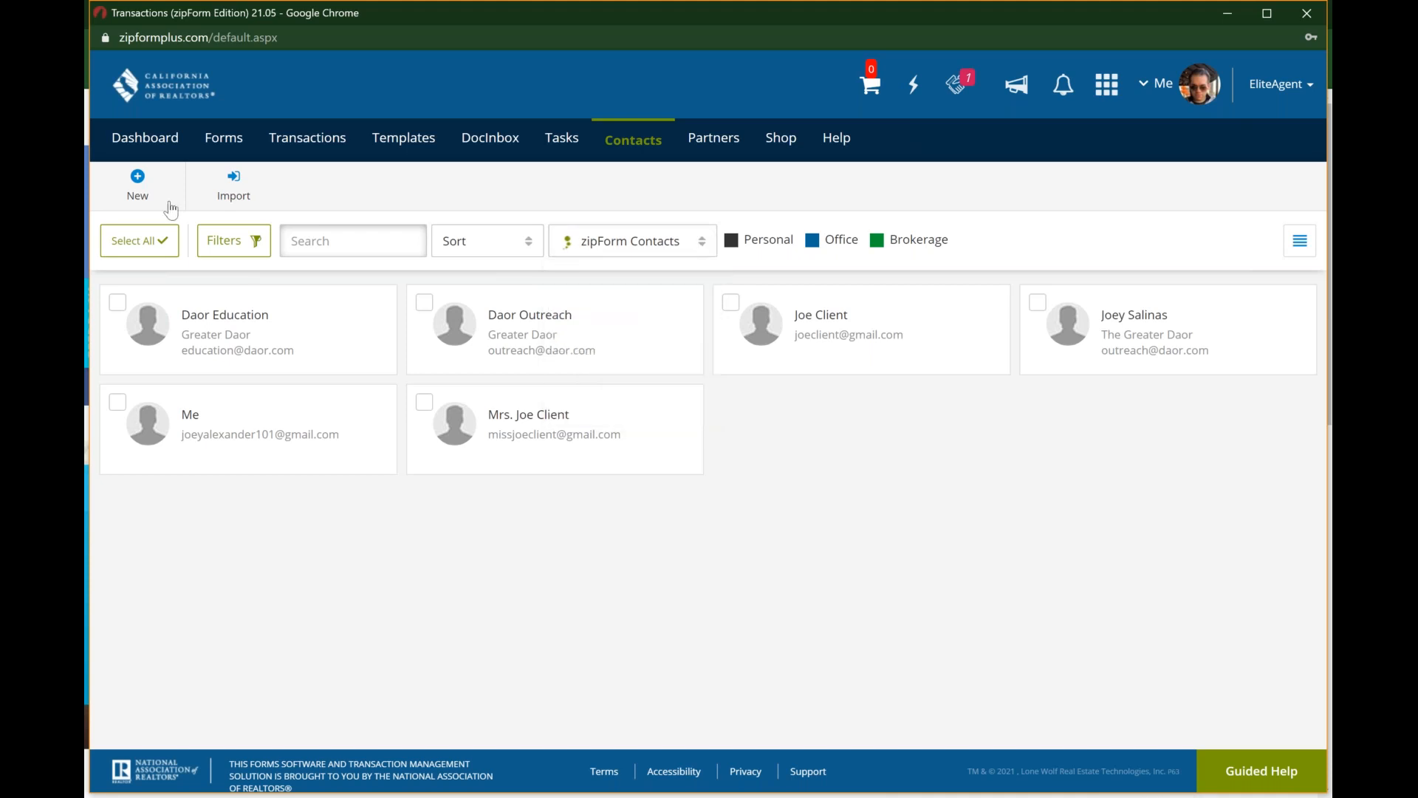
Step: Open a blank new contact form, check its category options, and close it without saving
left_click(139, 193)
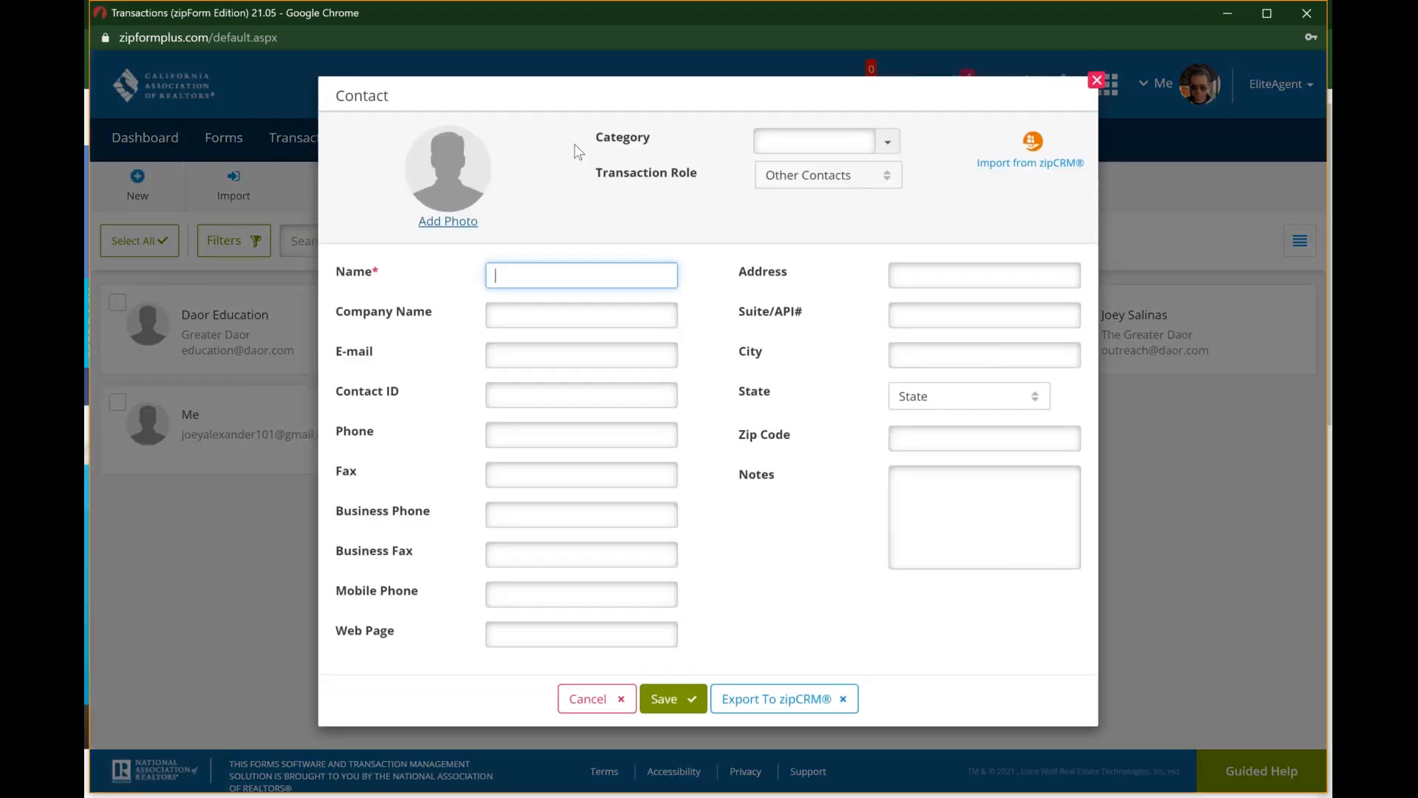
left_click(882, 147)
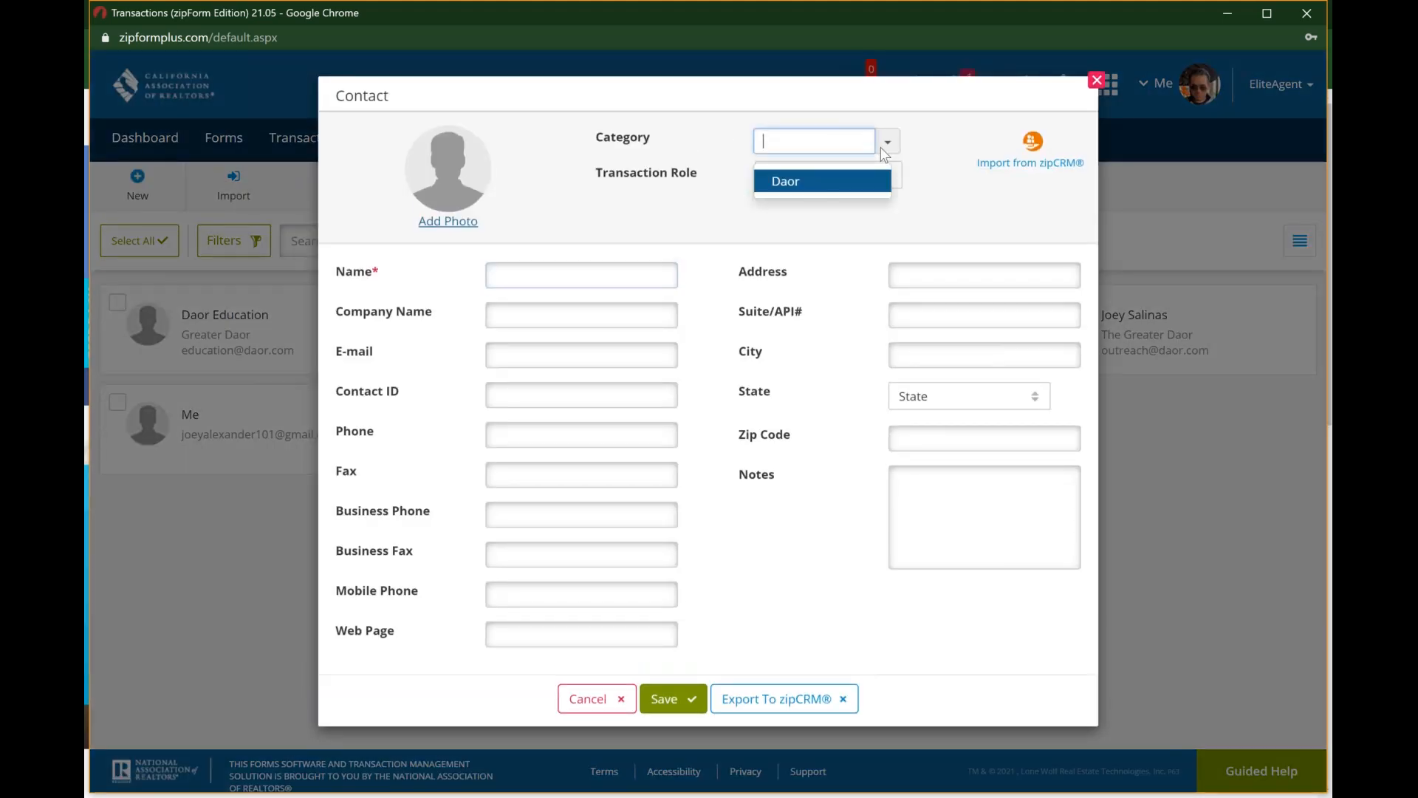
left_click(886, 145)
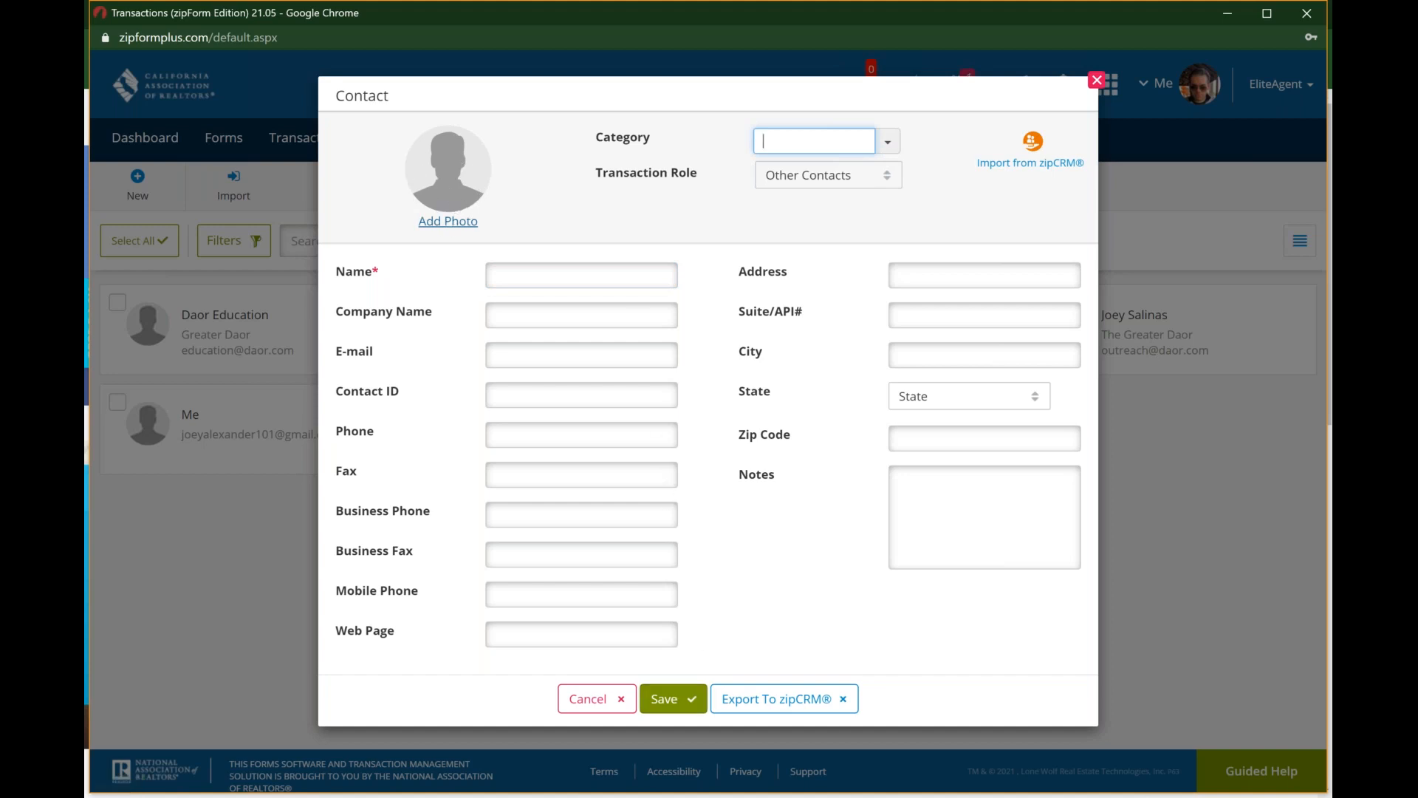
left_click(1097, 80)
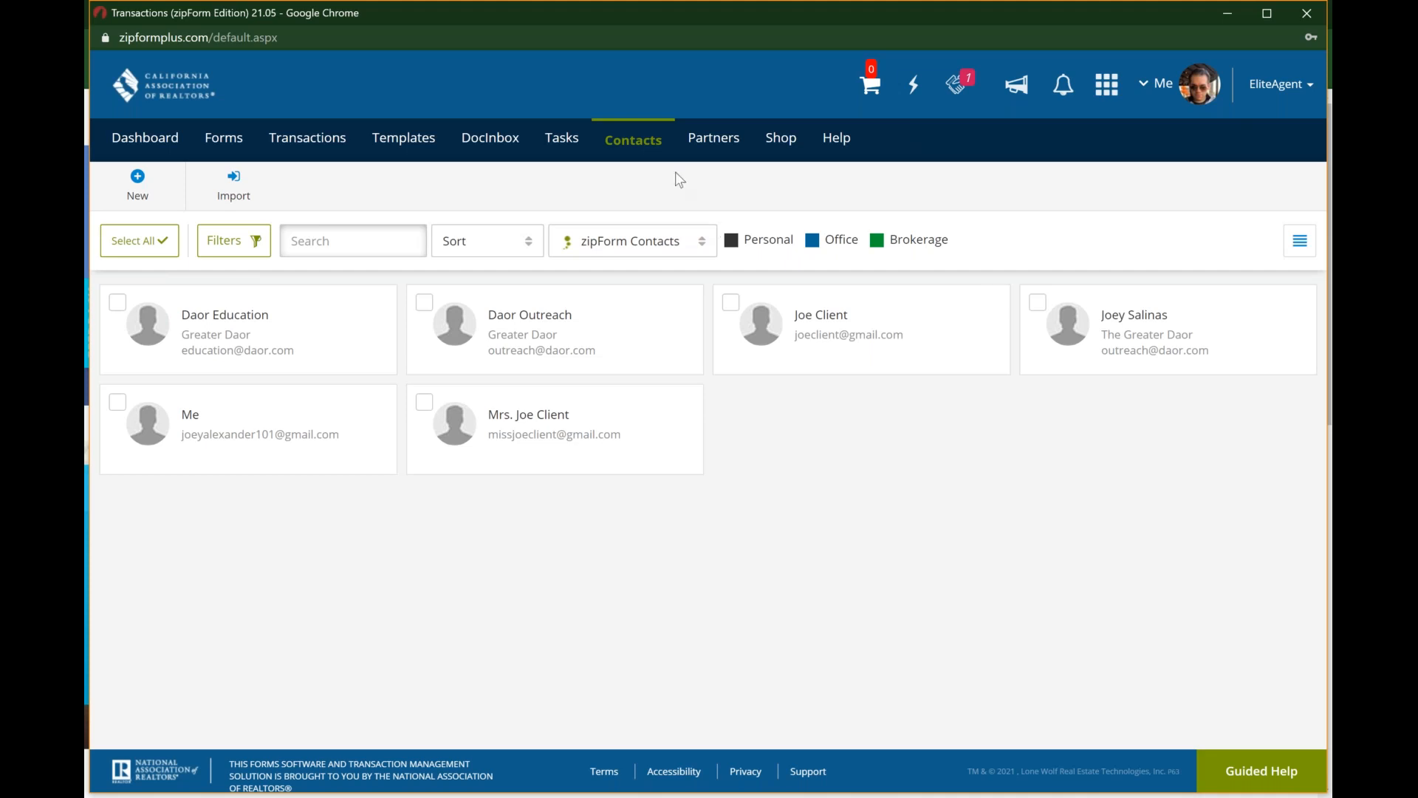
Step: Open the partners area and browse the integrations offered in the Marketplace
left_click(718, 142)
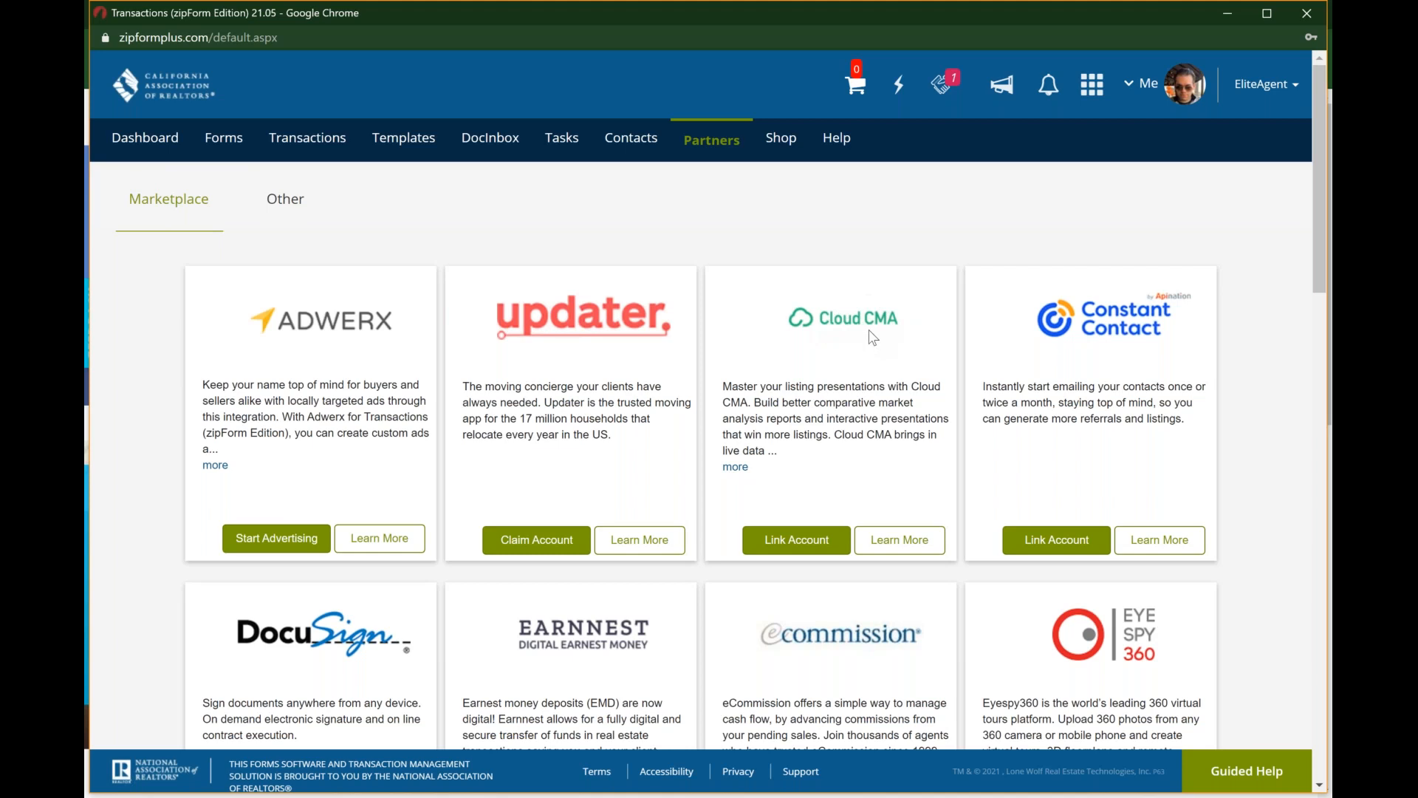
scroll(872, 338, "down", 1)
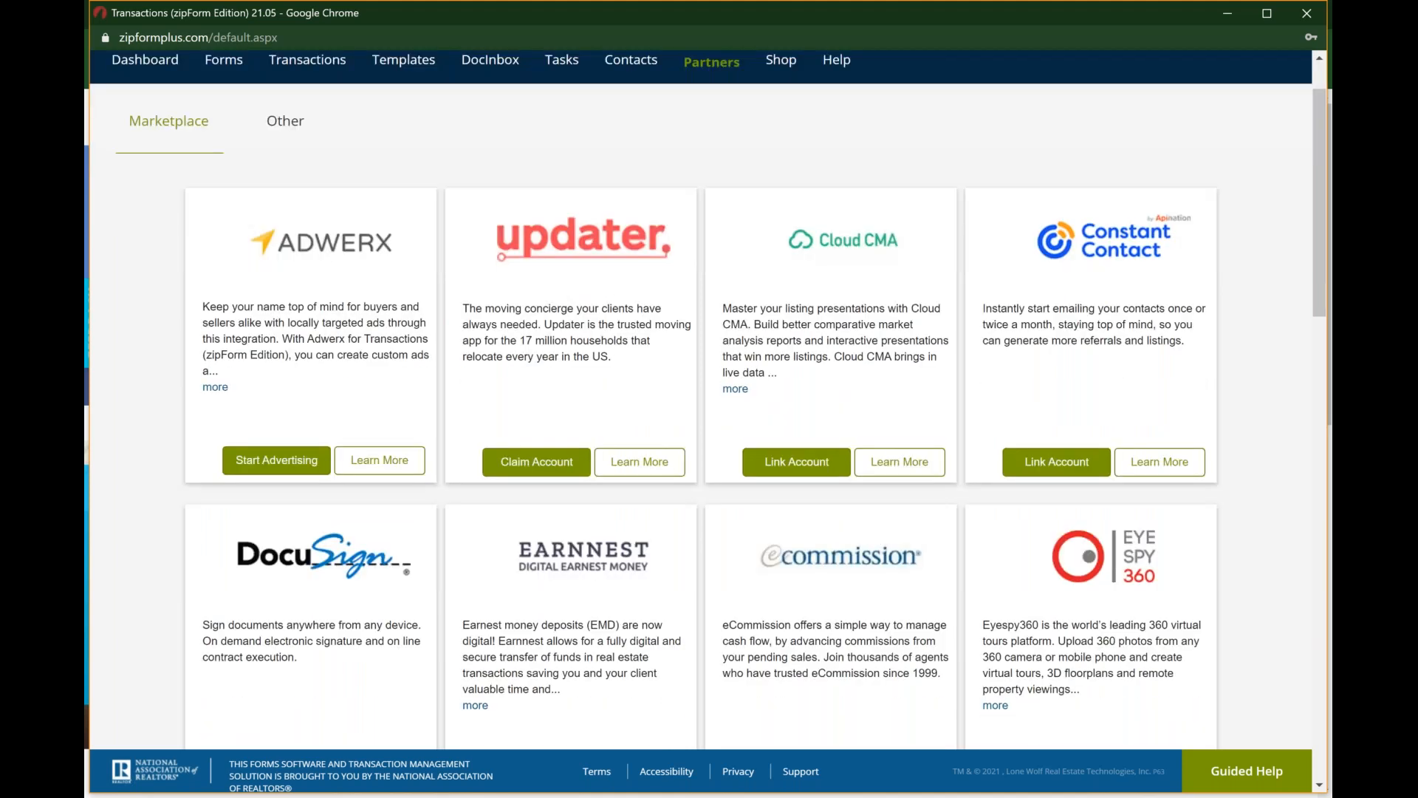
scroll(276, 455, "down", 3)
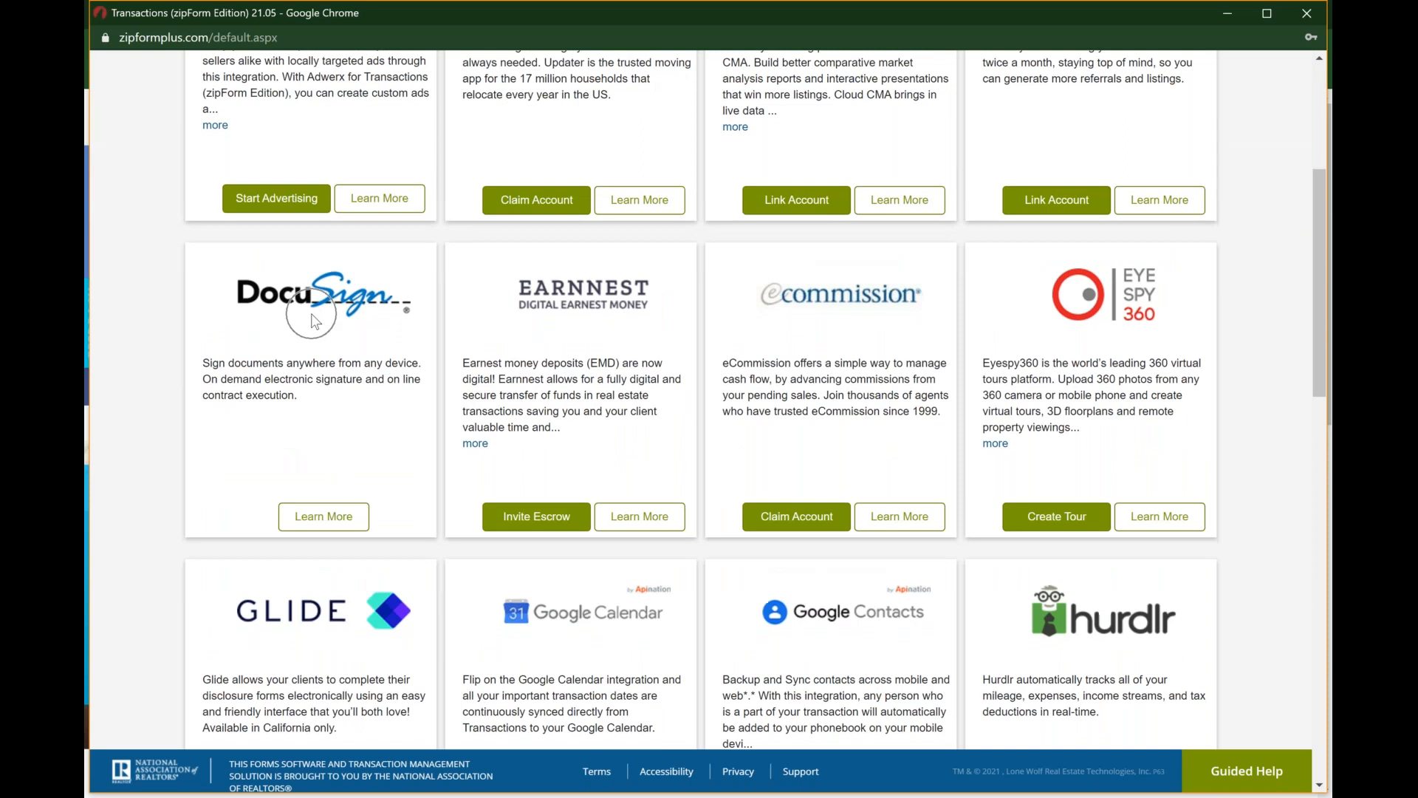
left_click(311, 316)
scroll(555, 362, "down", 2)
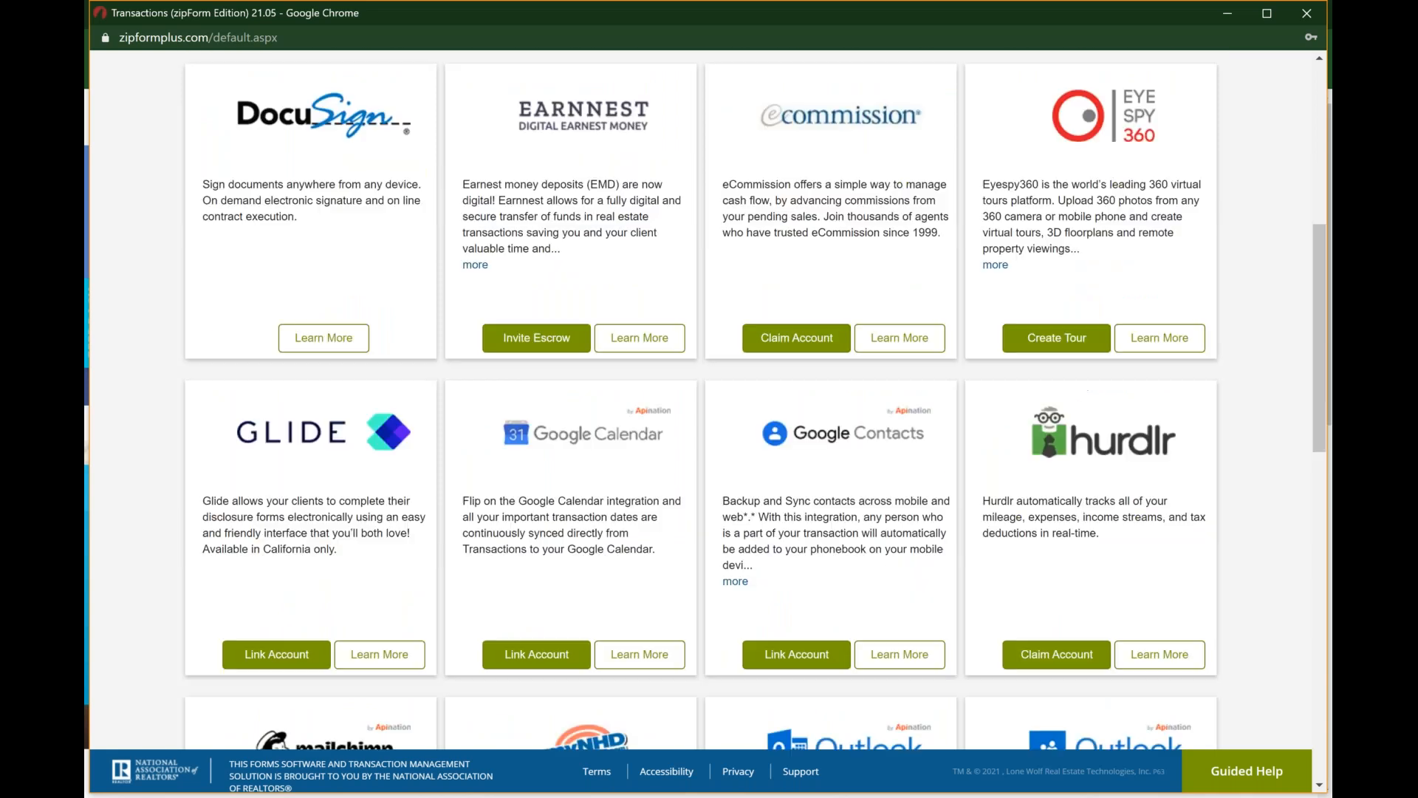
Step: Review the remaining Marketplace partner integrations through the end of the list
scroll(238, 370, "down", 1)
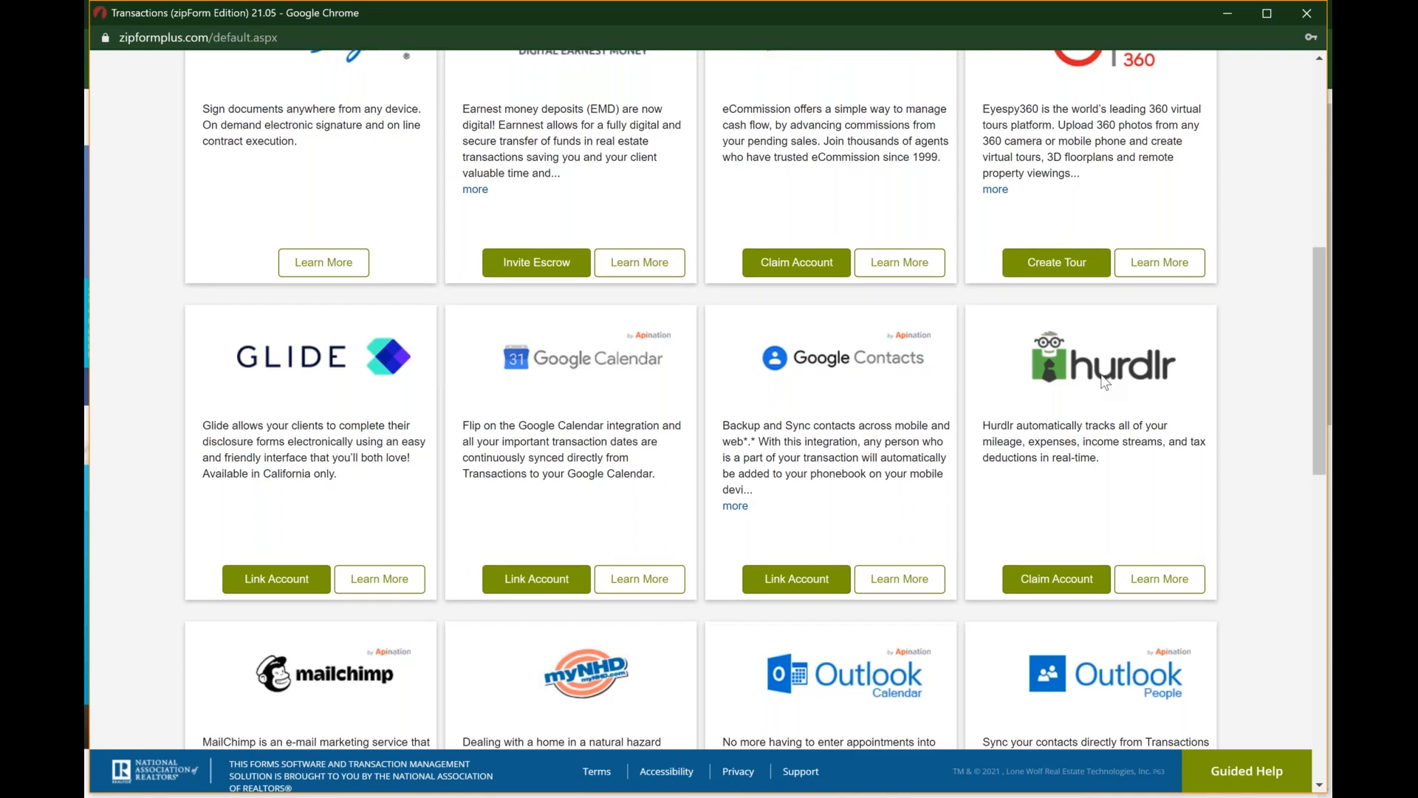
scroll(1104, 380, "down", 2)
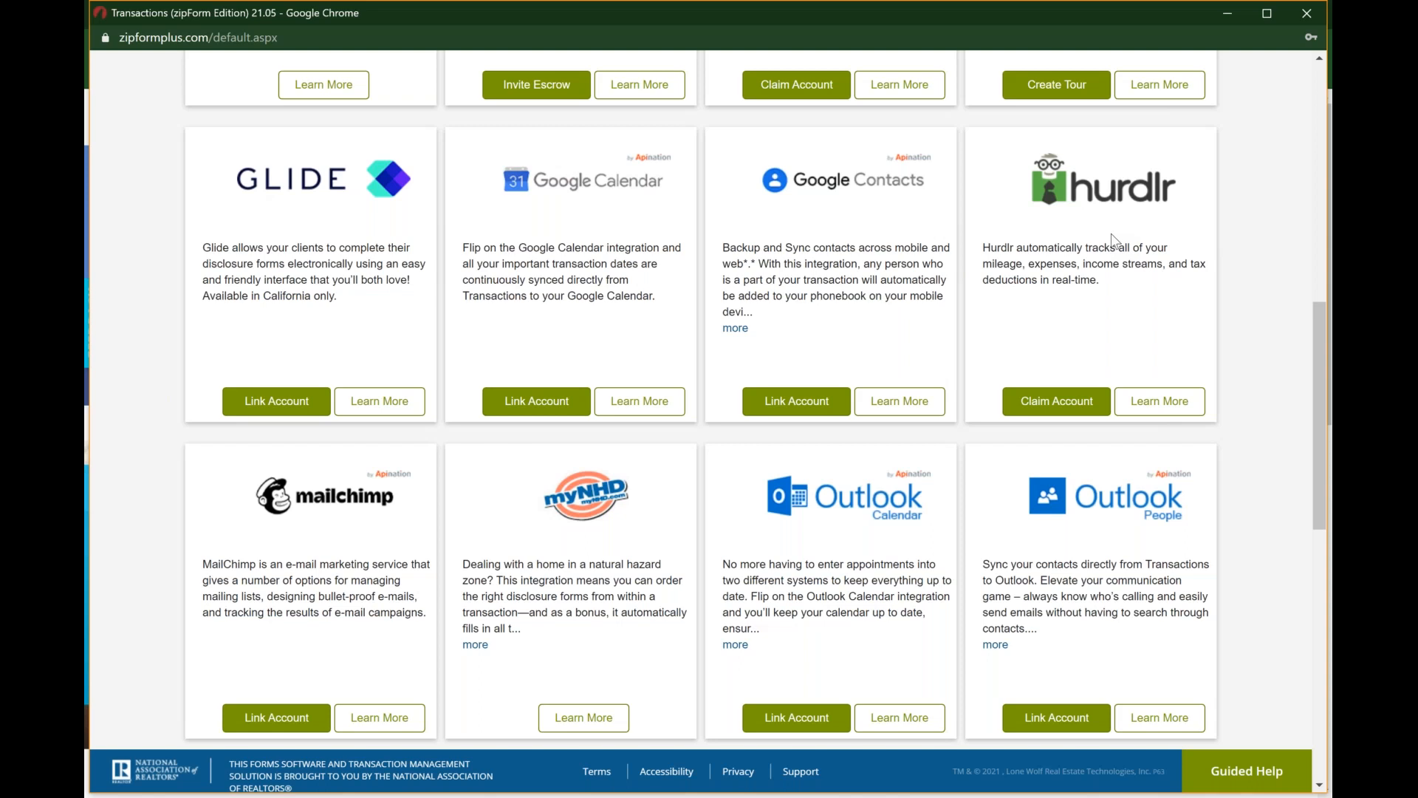
scroll(1115, 241, "down", 1)
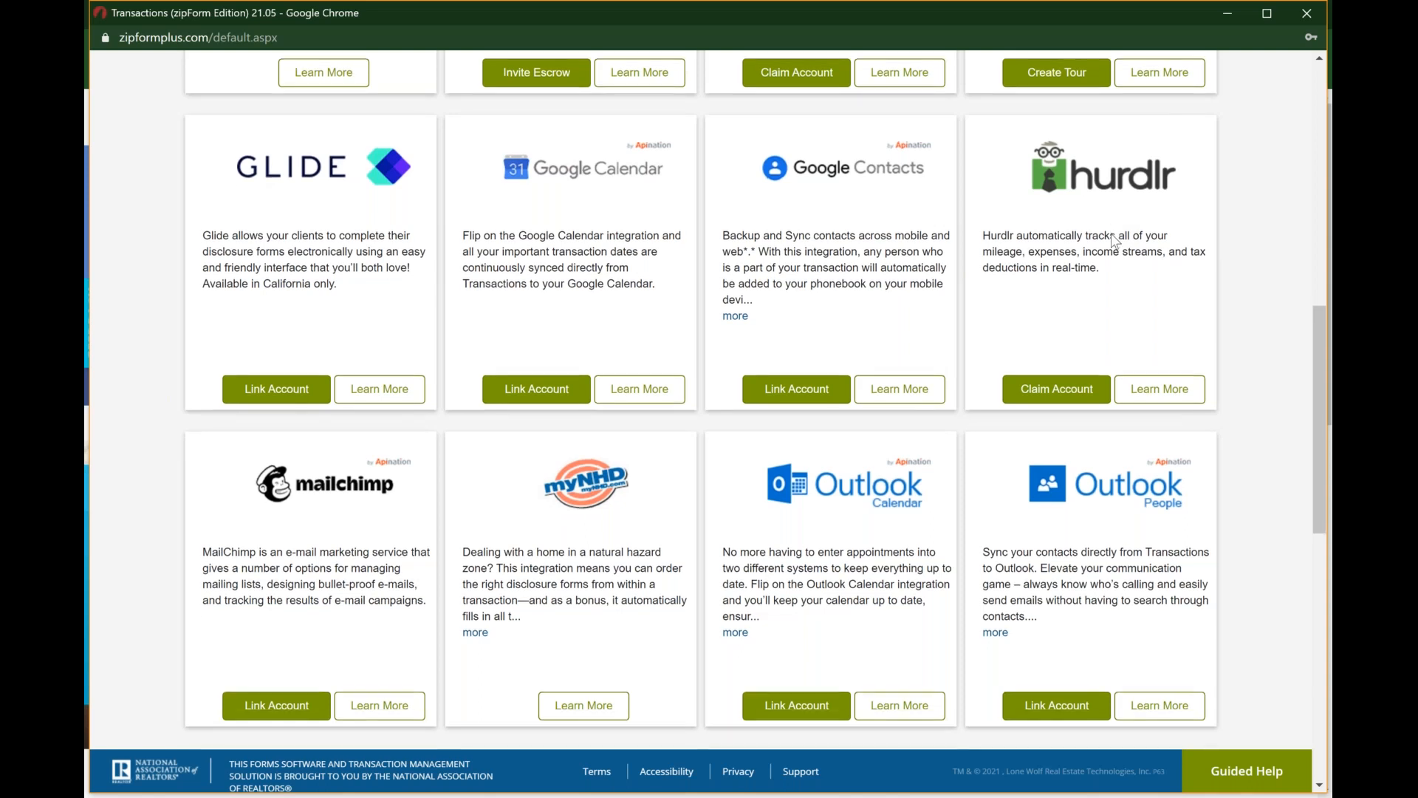
scroll(1114, 240, "down", 2)
scroll(836, 418, "down", 1)
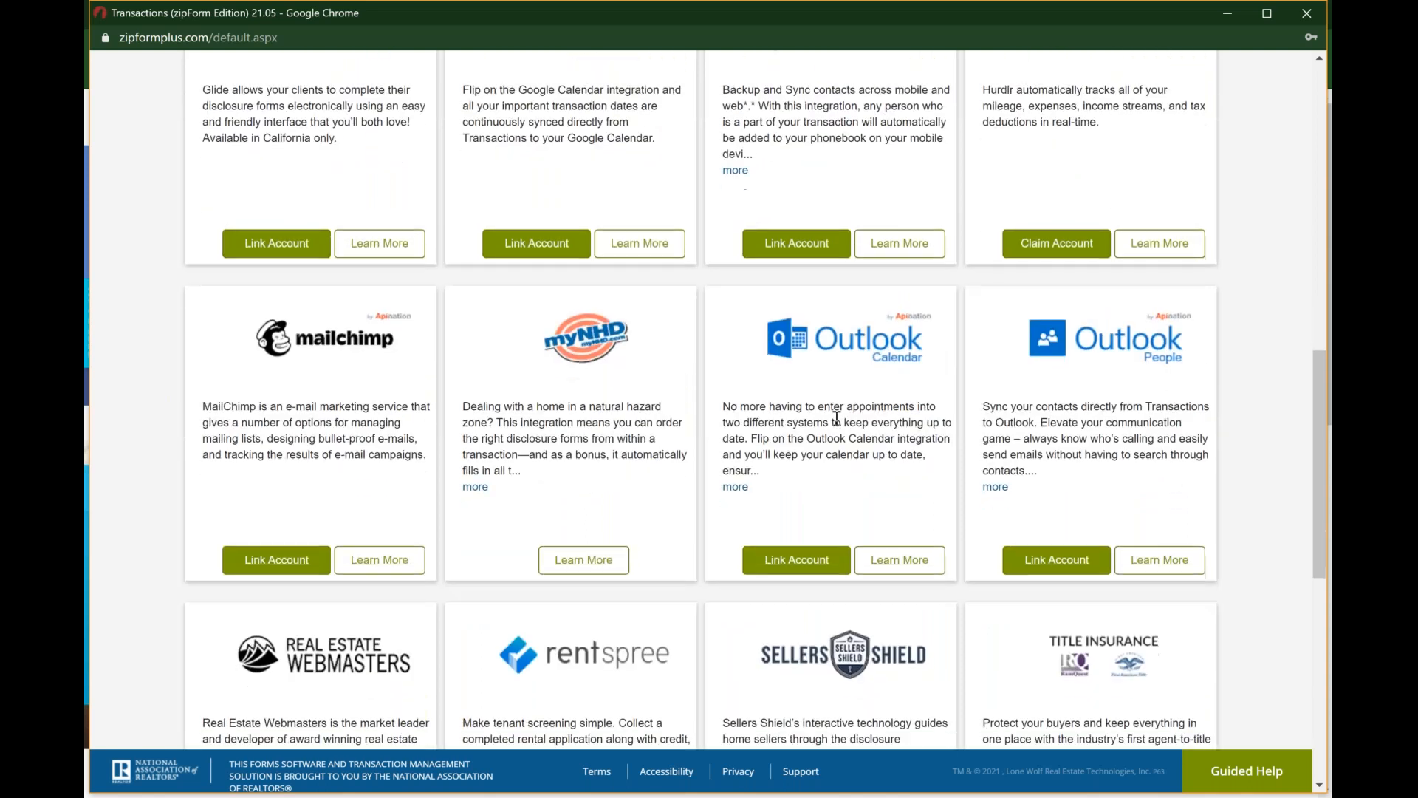
scroll(836, 418, "down", 8)
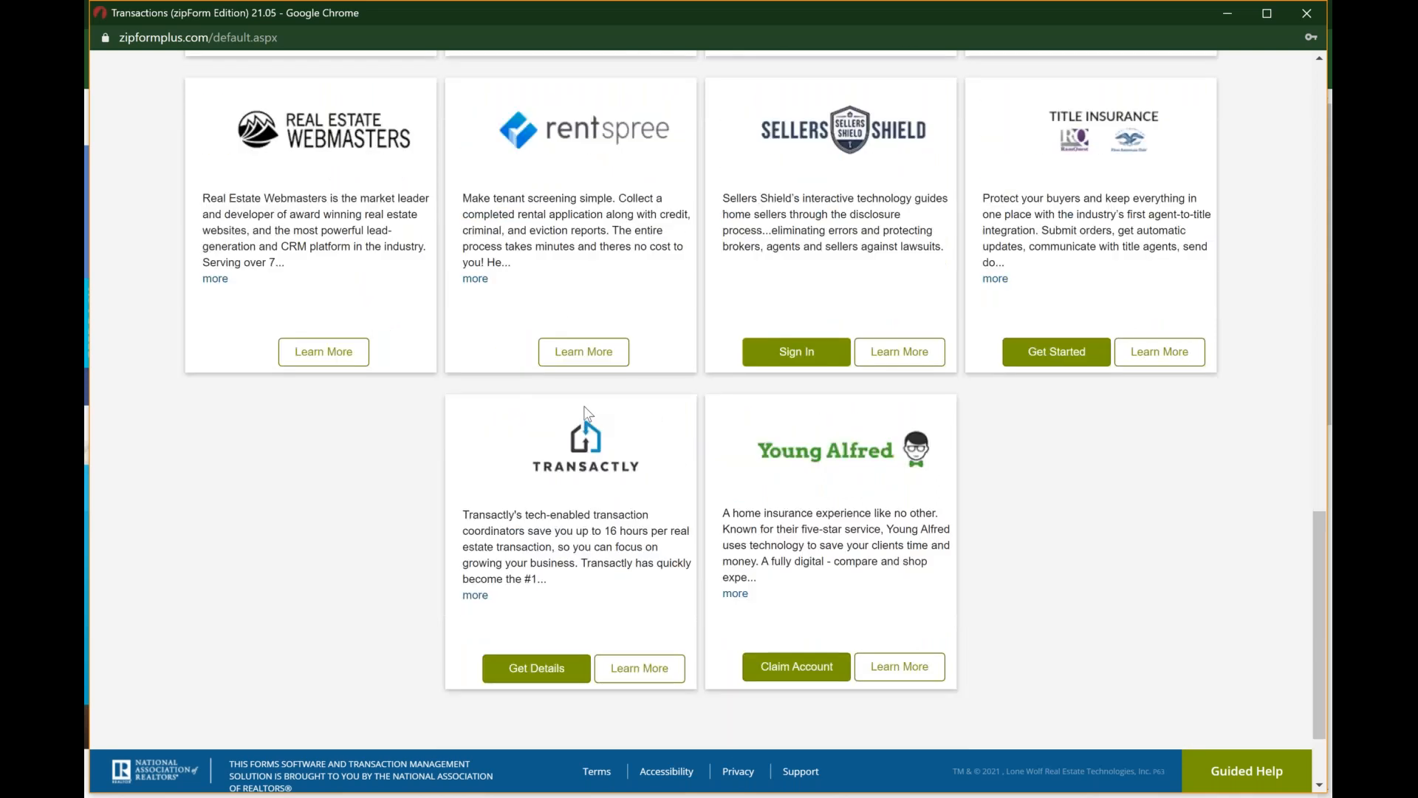
scroll(584, 411, "down", 1)
scroll(584, 410, "up", 3)
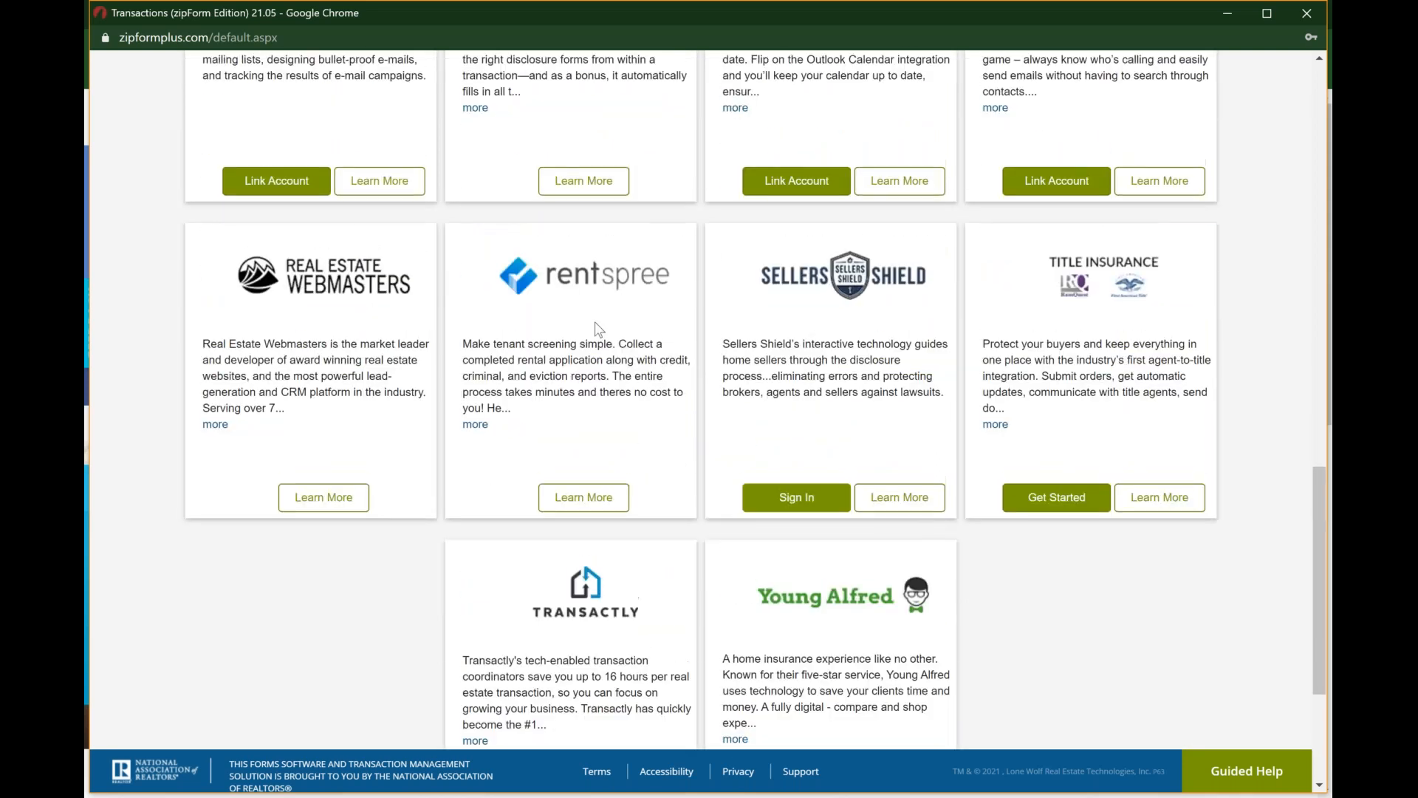
scroll(598, 328, "up", 13)
scroll(598, 328, "up", 5)
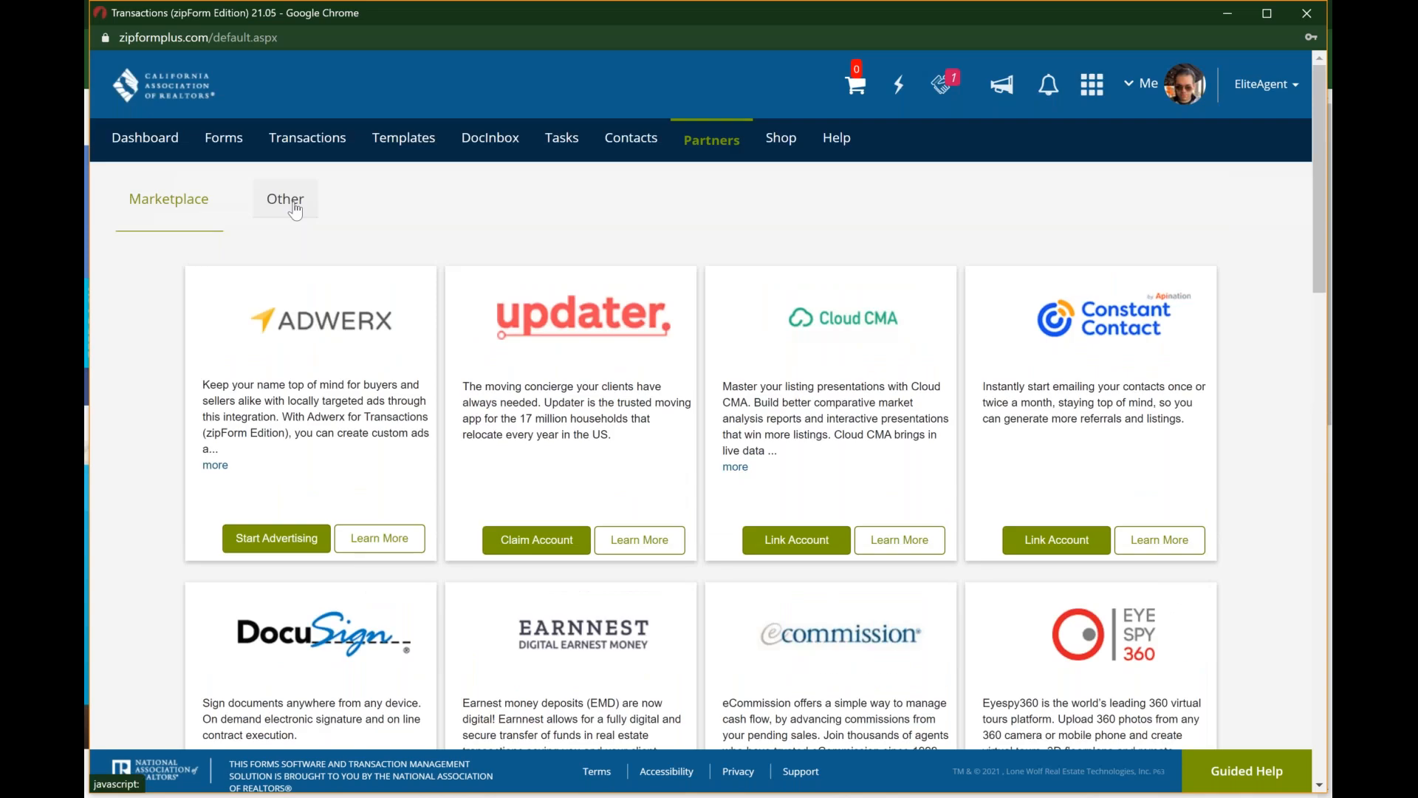
Step: Switch from the Marketplace to the Other partners and review the whole list of companies offered there
left_click(293, 204)
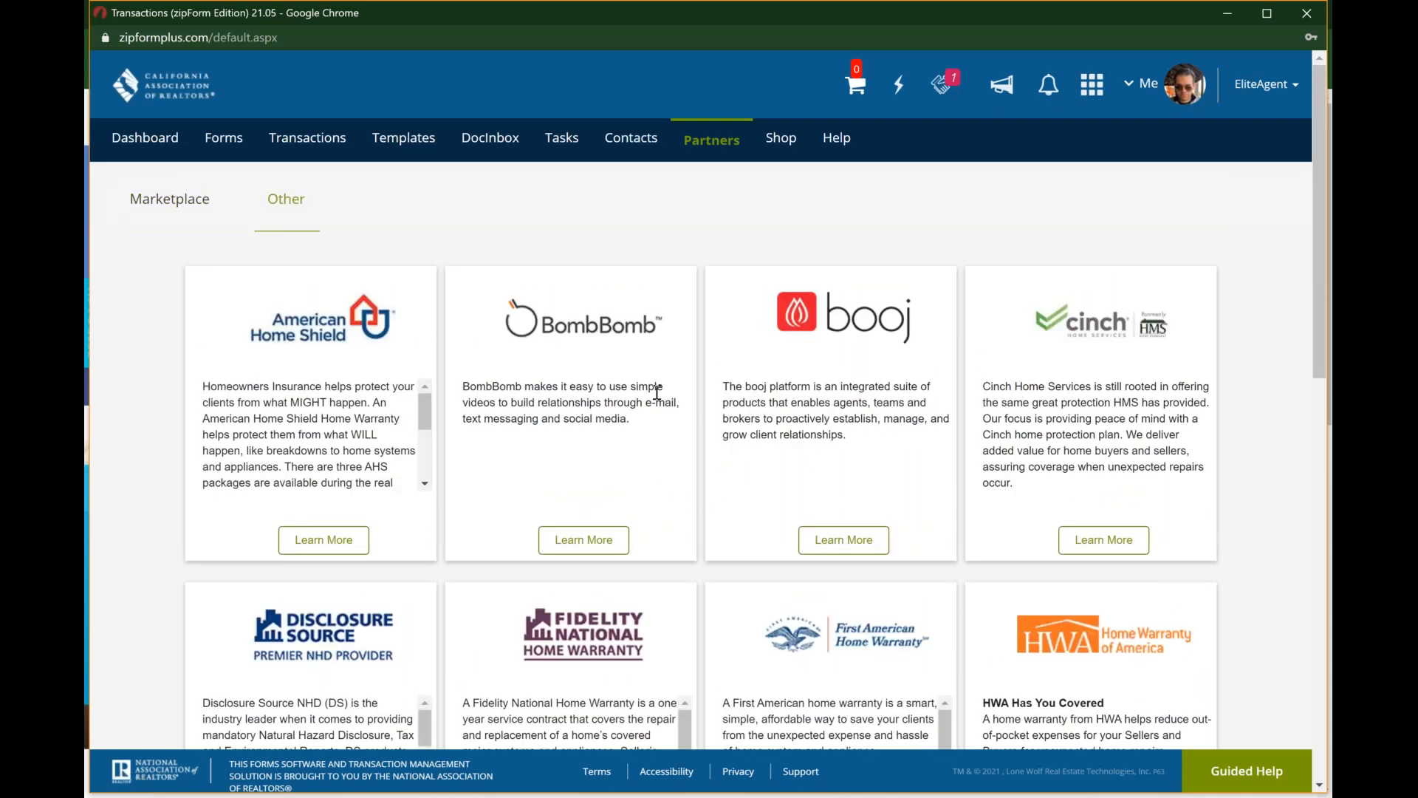
scroll(656, 393, "down", 1)
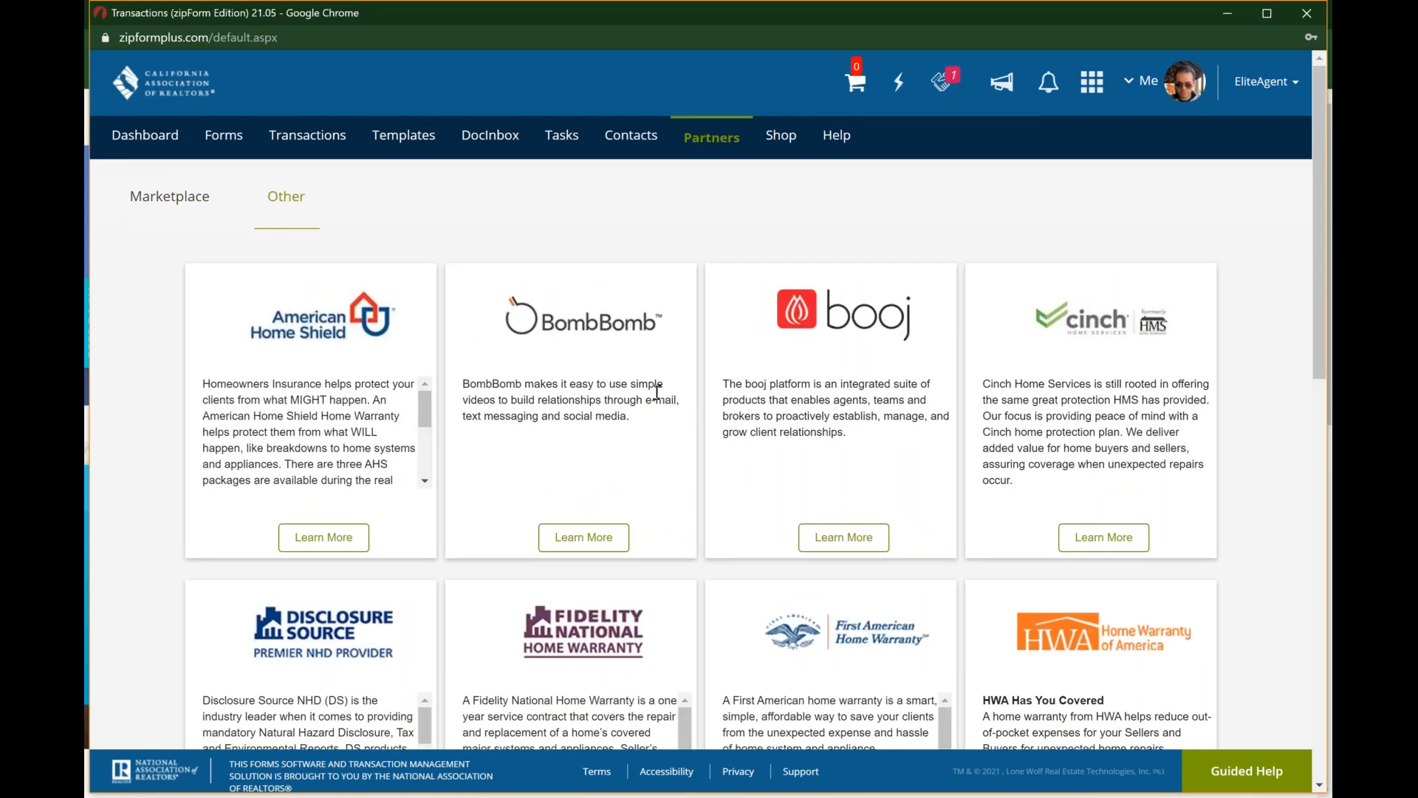
scroll(657, 393, "down", 2)
scroll(656, 393, "down", 2)
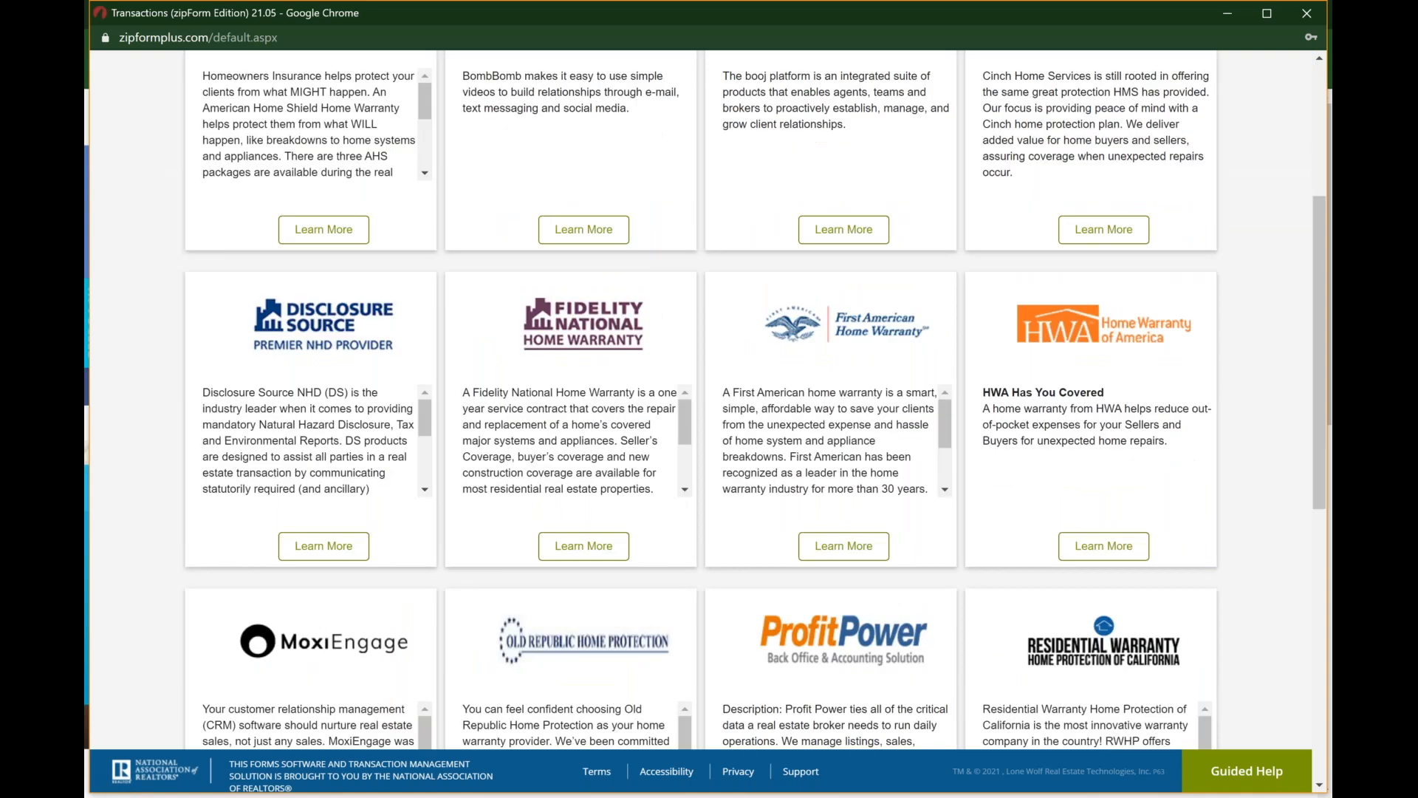
scroll(657, 392, "down", 2)
scroll(656, 392, "down", 2)
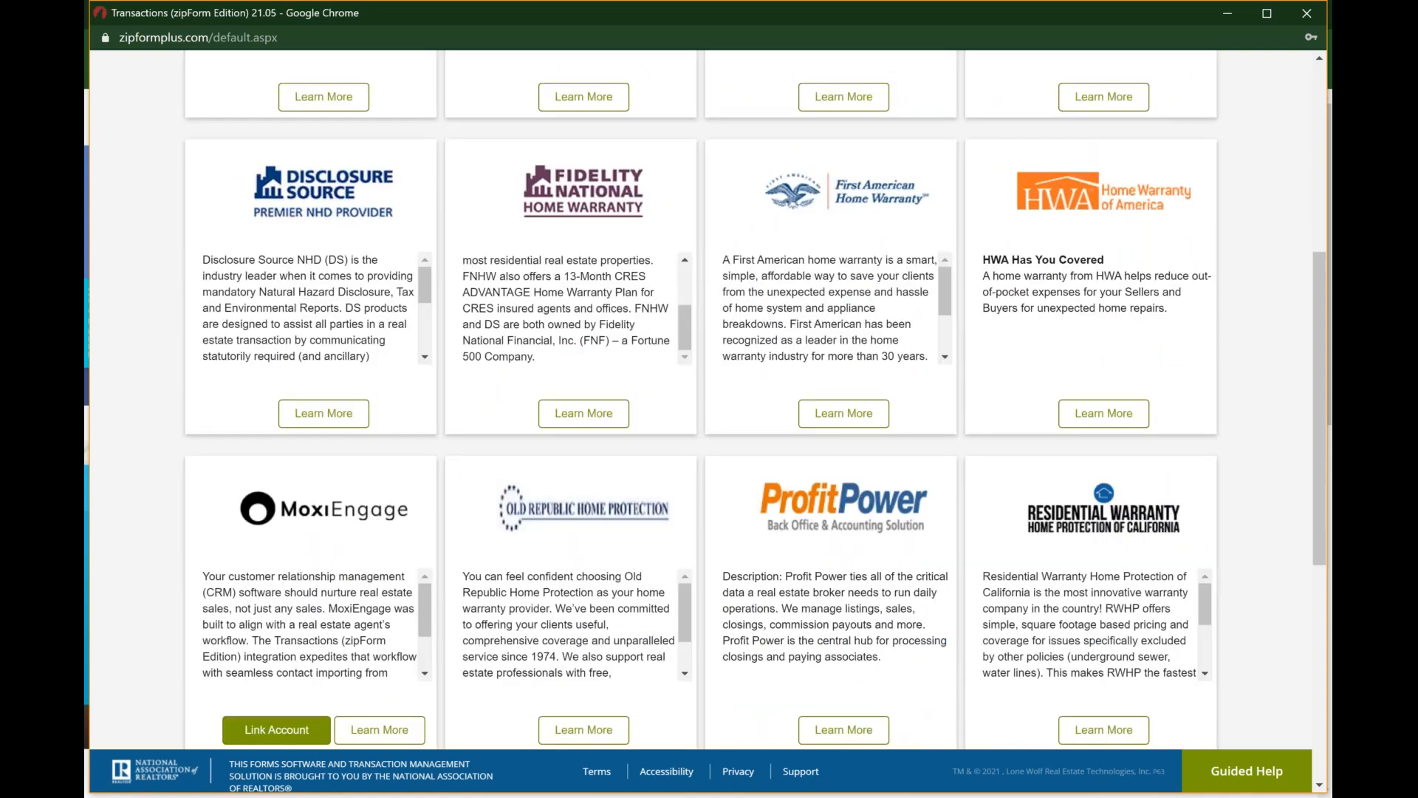
scroll(657, 392, "down", 3)
scroll(568, 404, "down", 2)
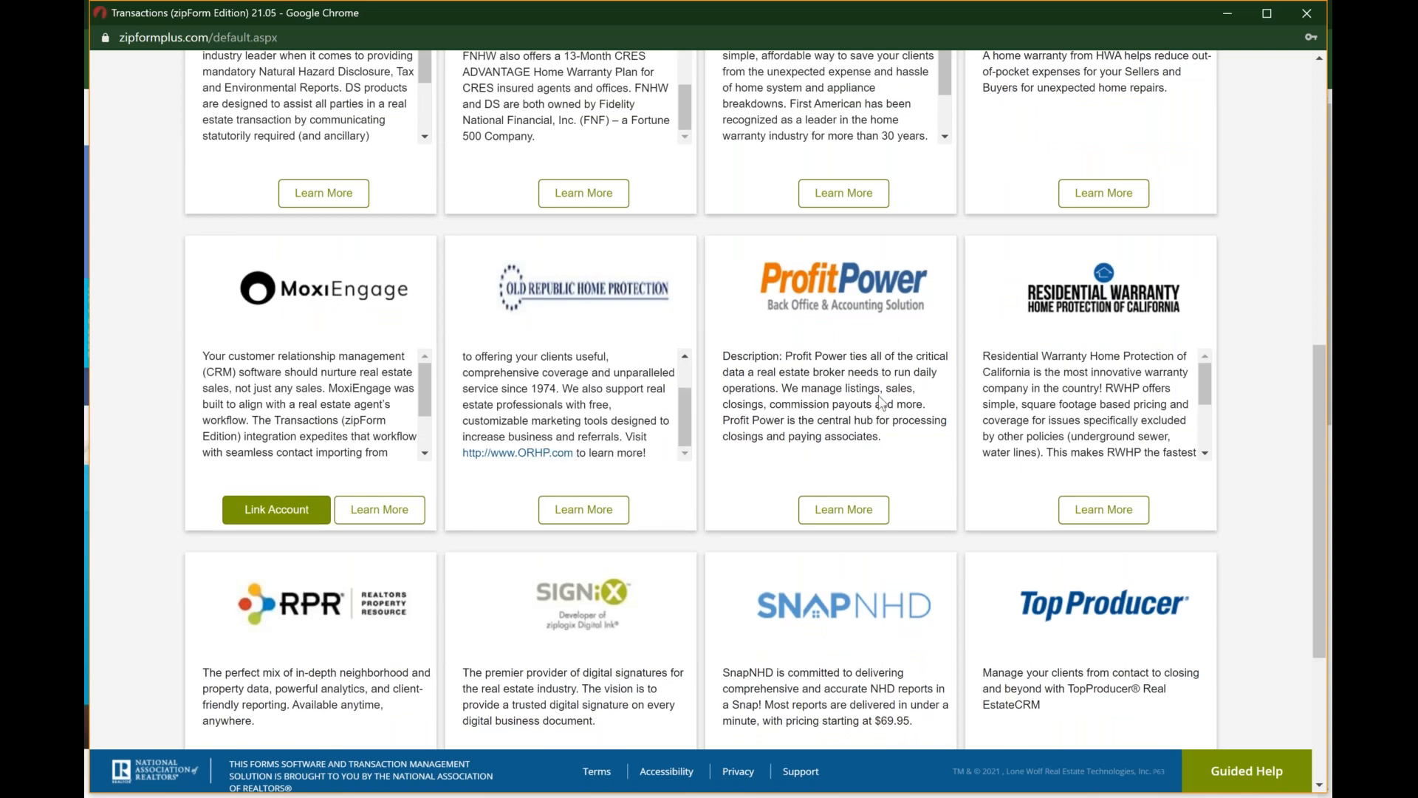
scroll(881, 403, "down", 1)
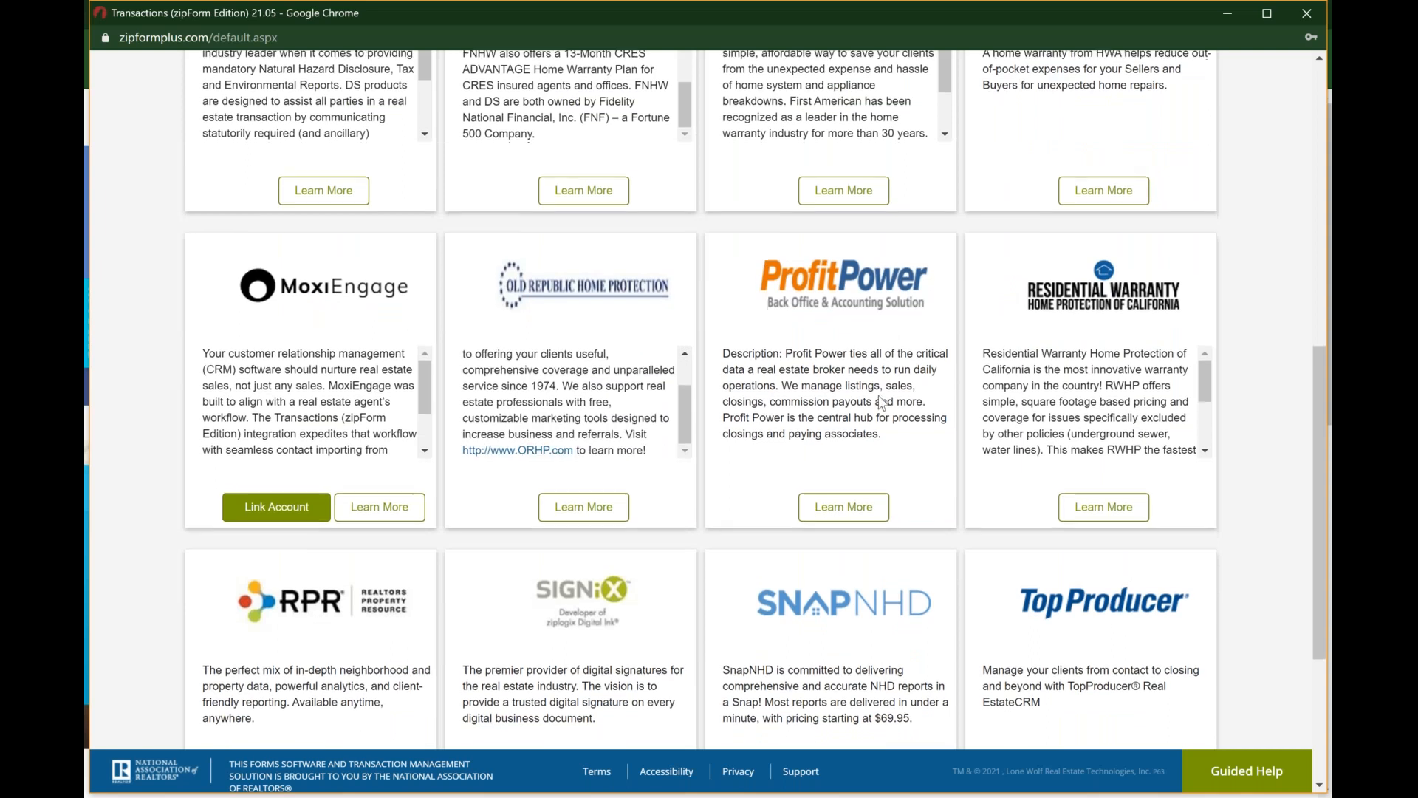
scroll(881, 403, "down", 3)
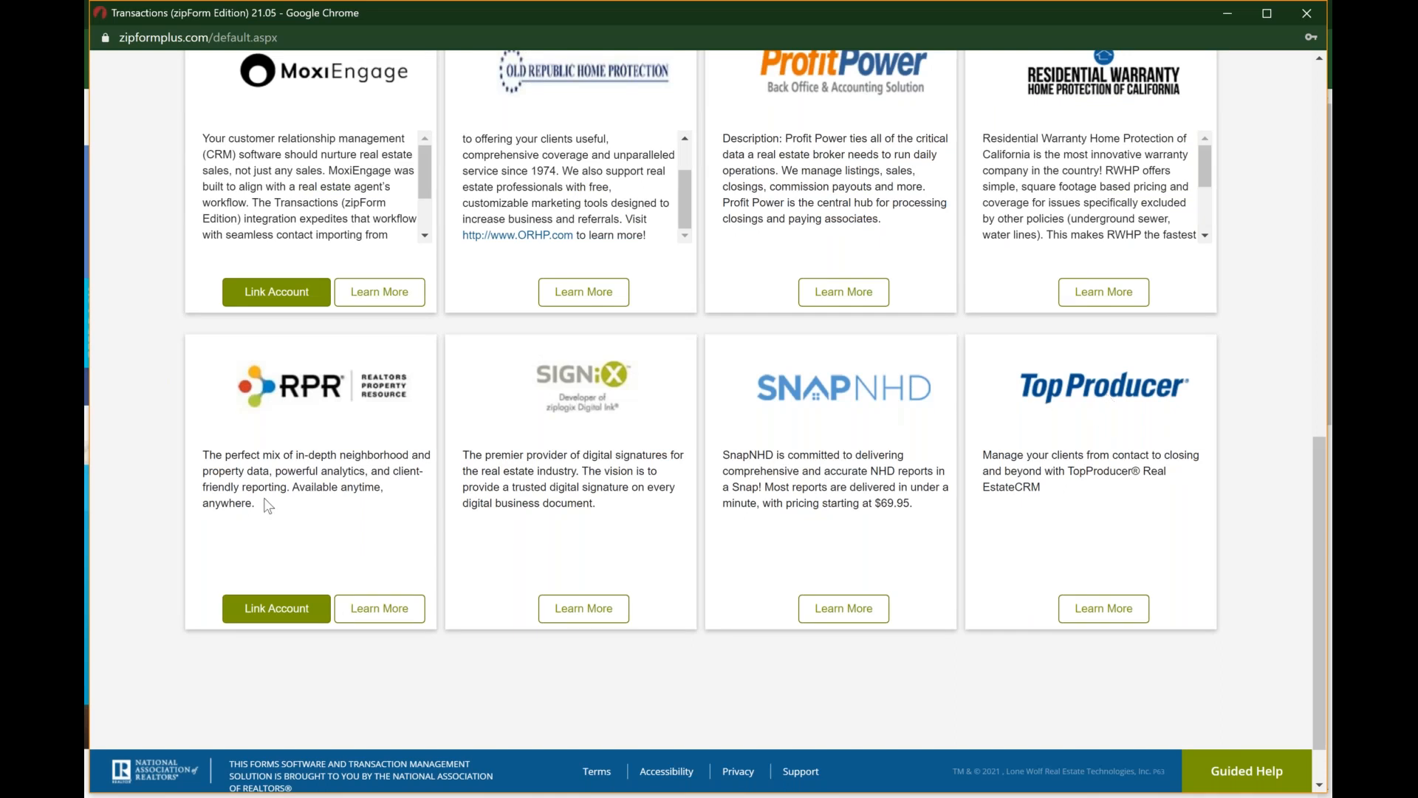
scroll(268, 505, "up", 1)
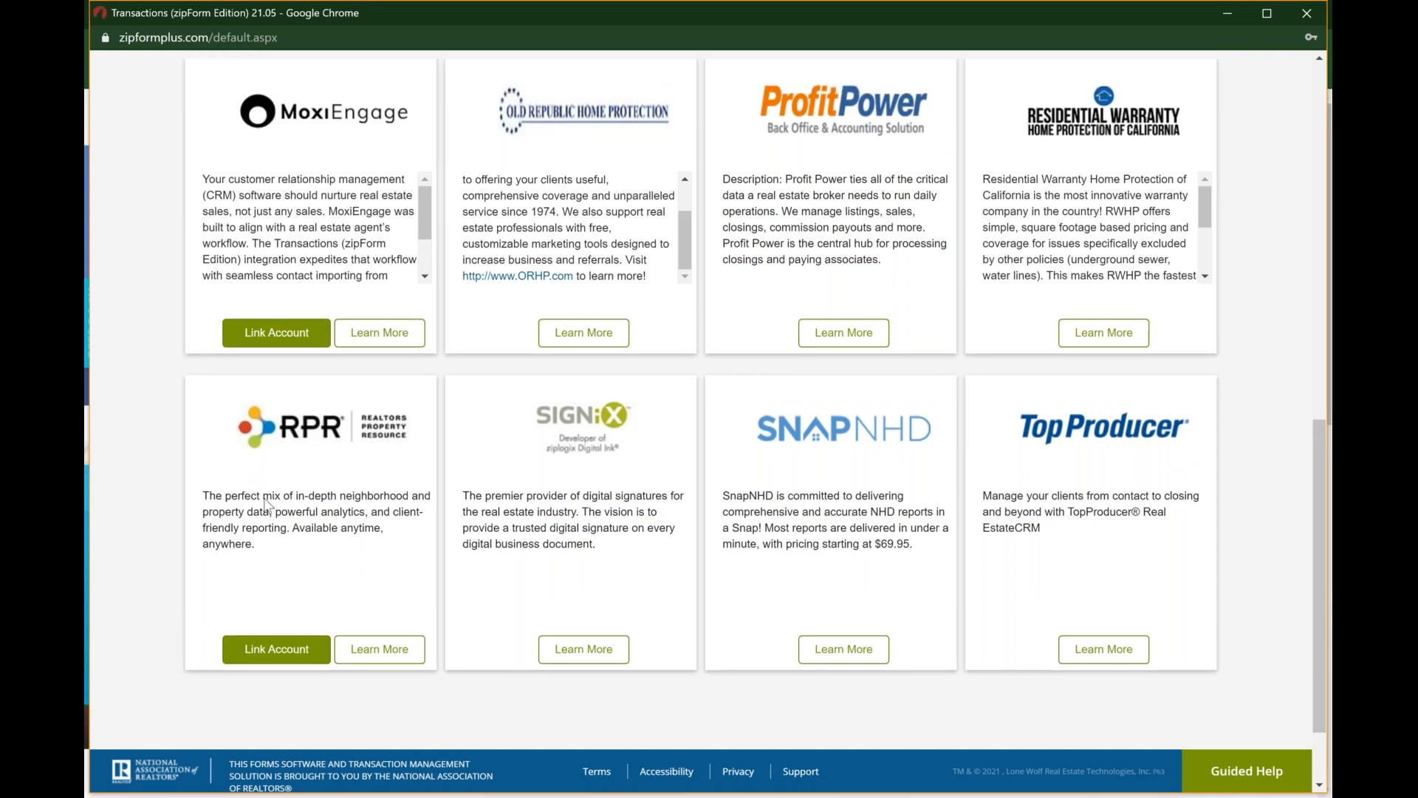
scroll(268, 506, "up", 3)
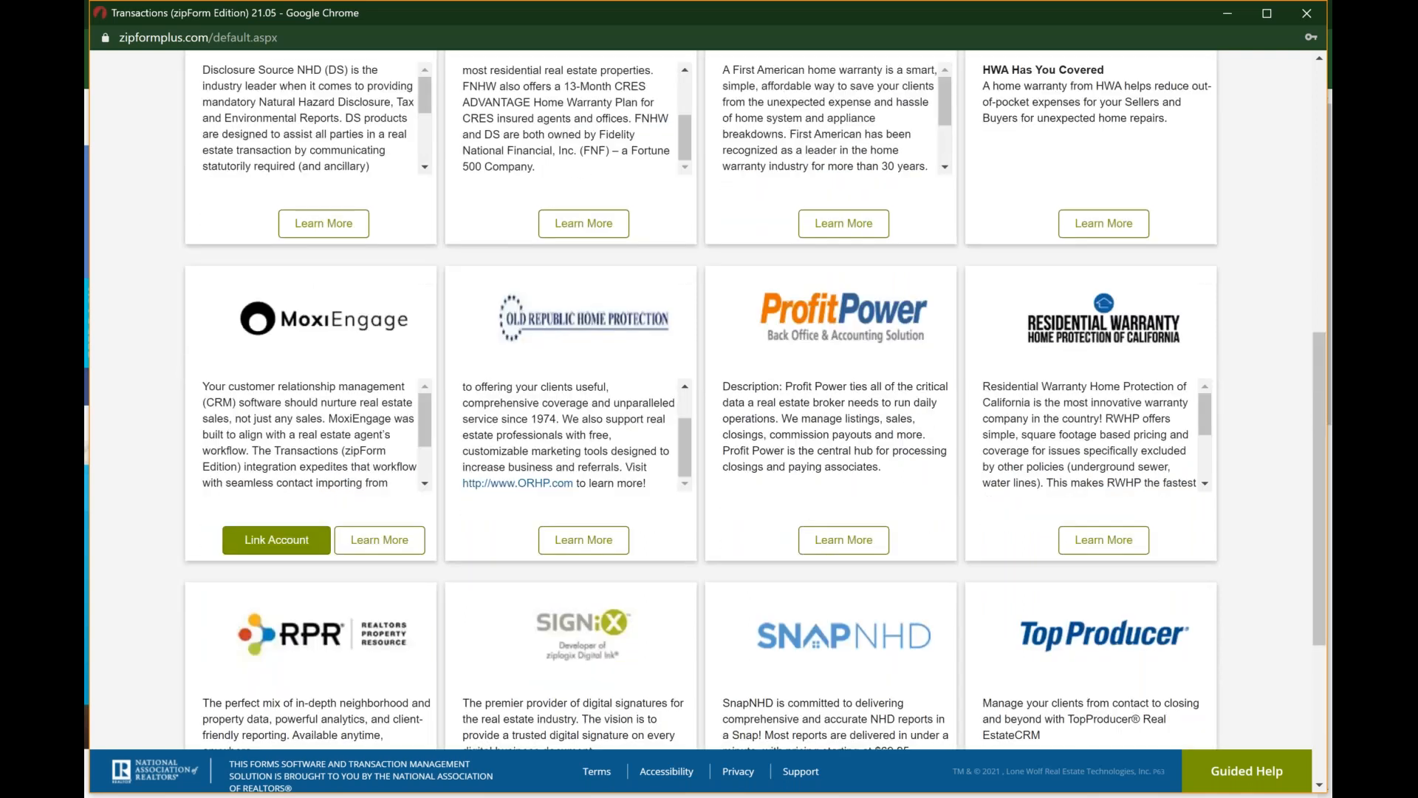
scroll(707, 399, "up", 9)
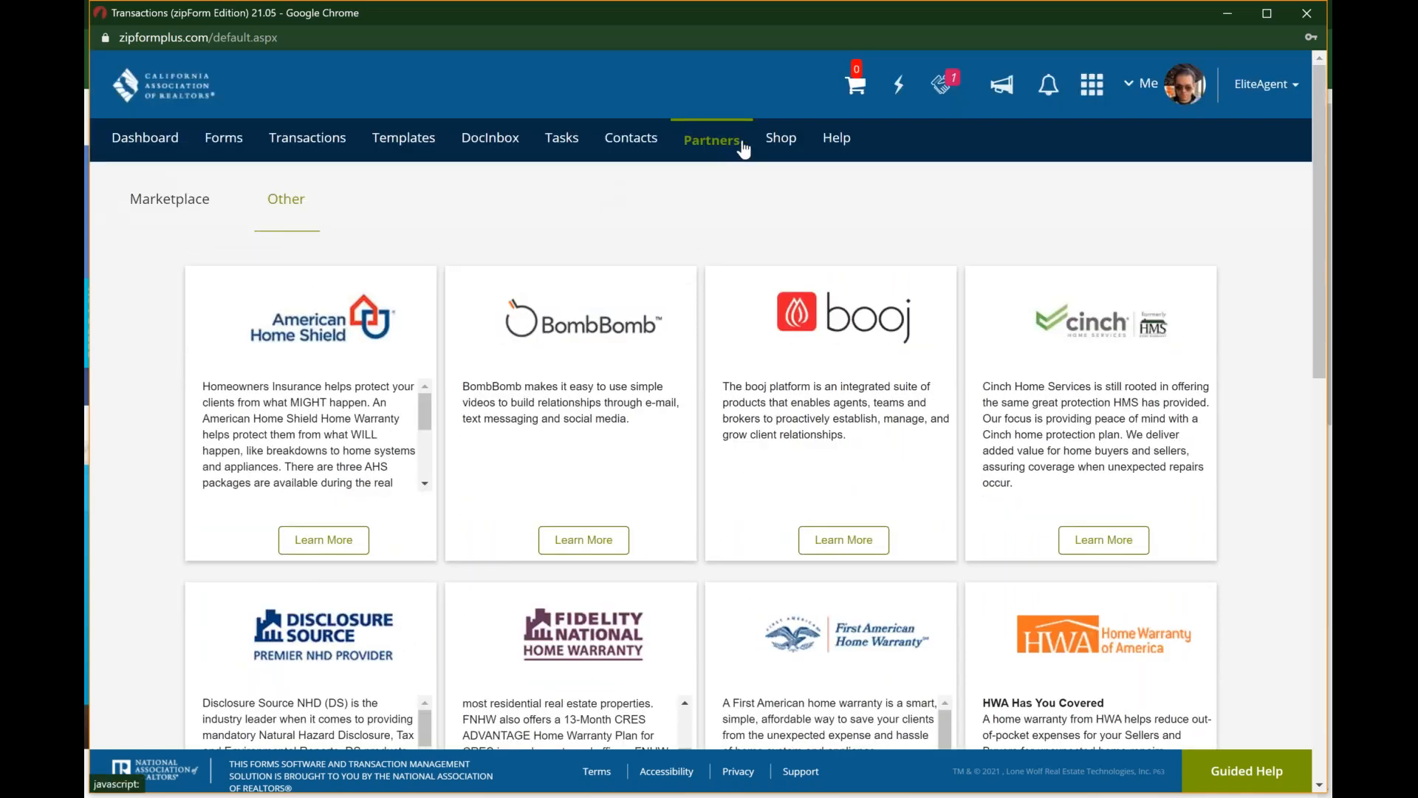
Step: Open the shop, review the products and form libraries for sale, and exit the order without buying anything
left_click(796, 143)
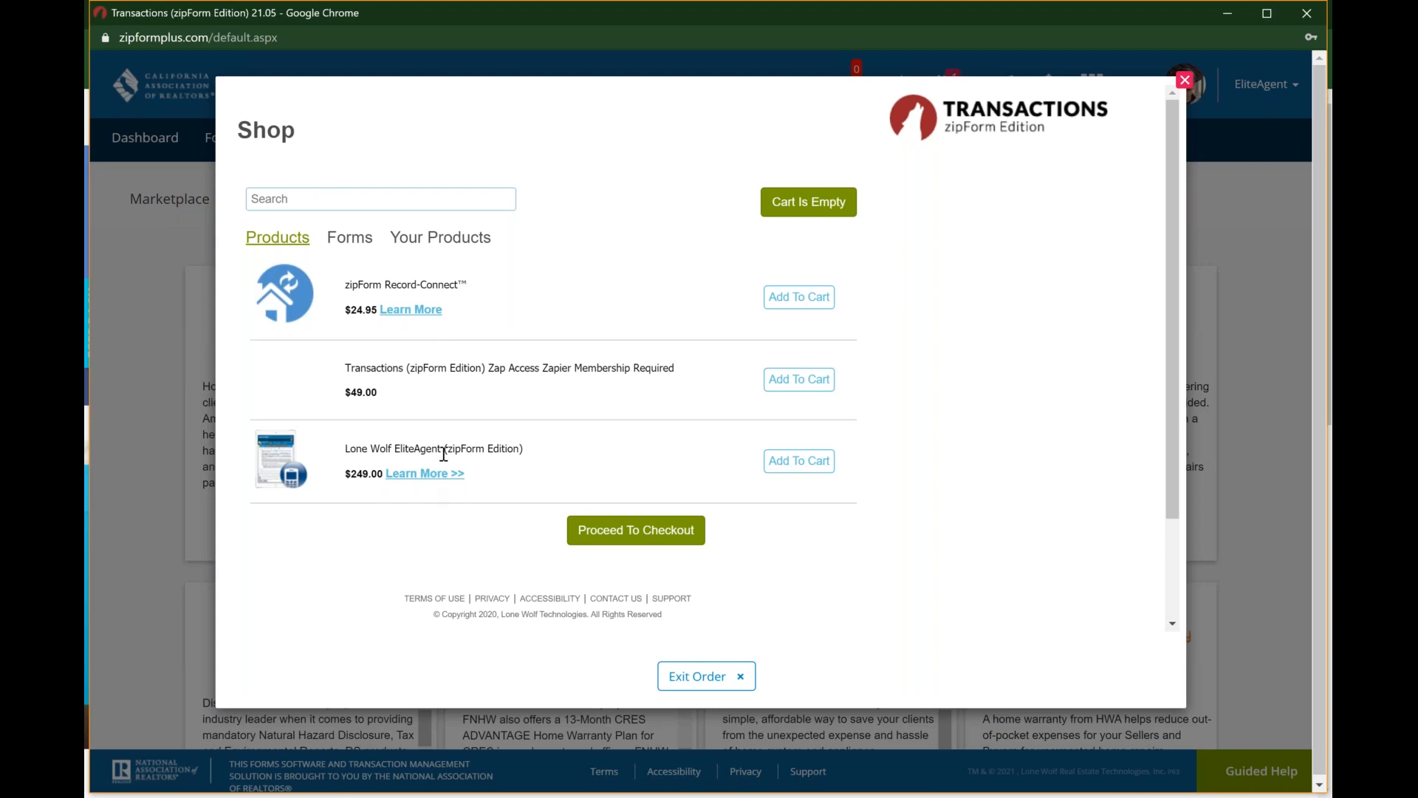
left_click(351, 240)
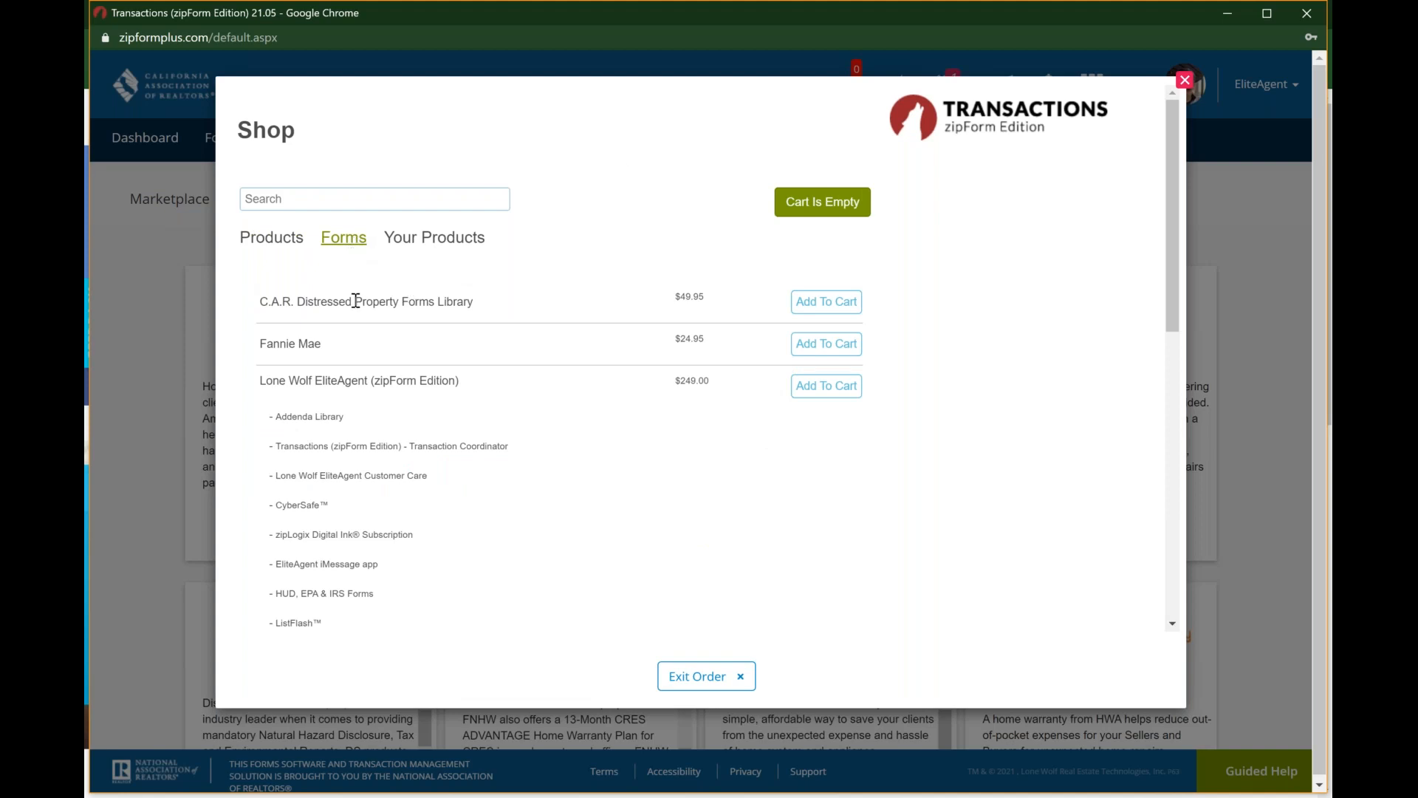
scroll(752, 307, "down", 7)
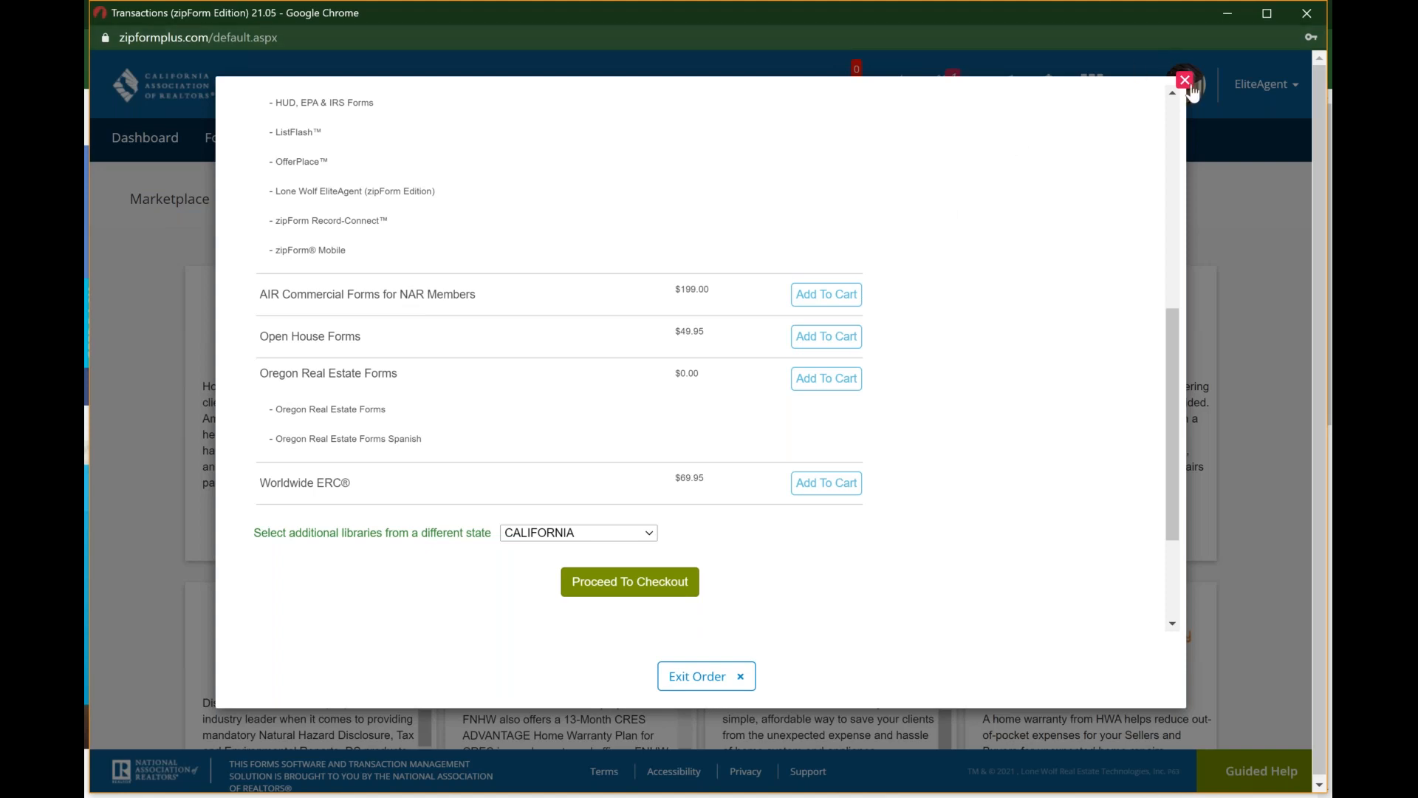
left_click(708, 678)
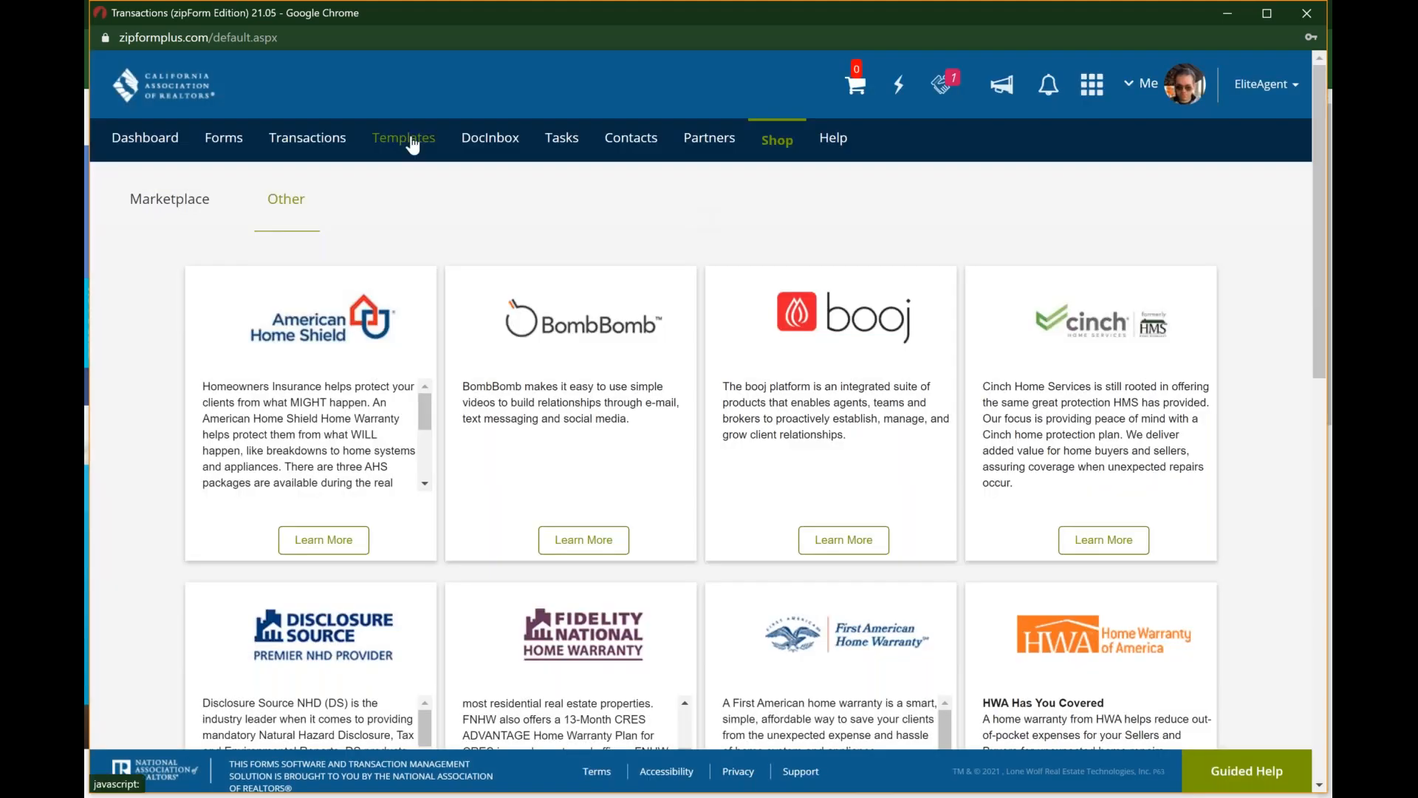
Step: Go to the templates and show the personal clauses in the Clause Manager
left_click(408, 139)
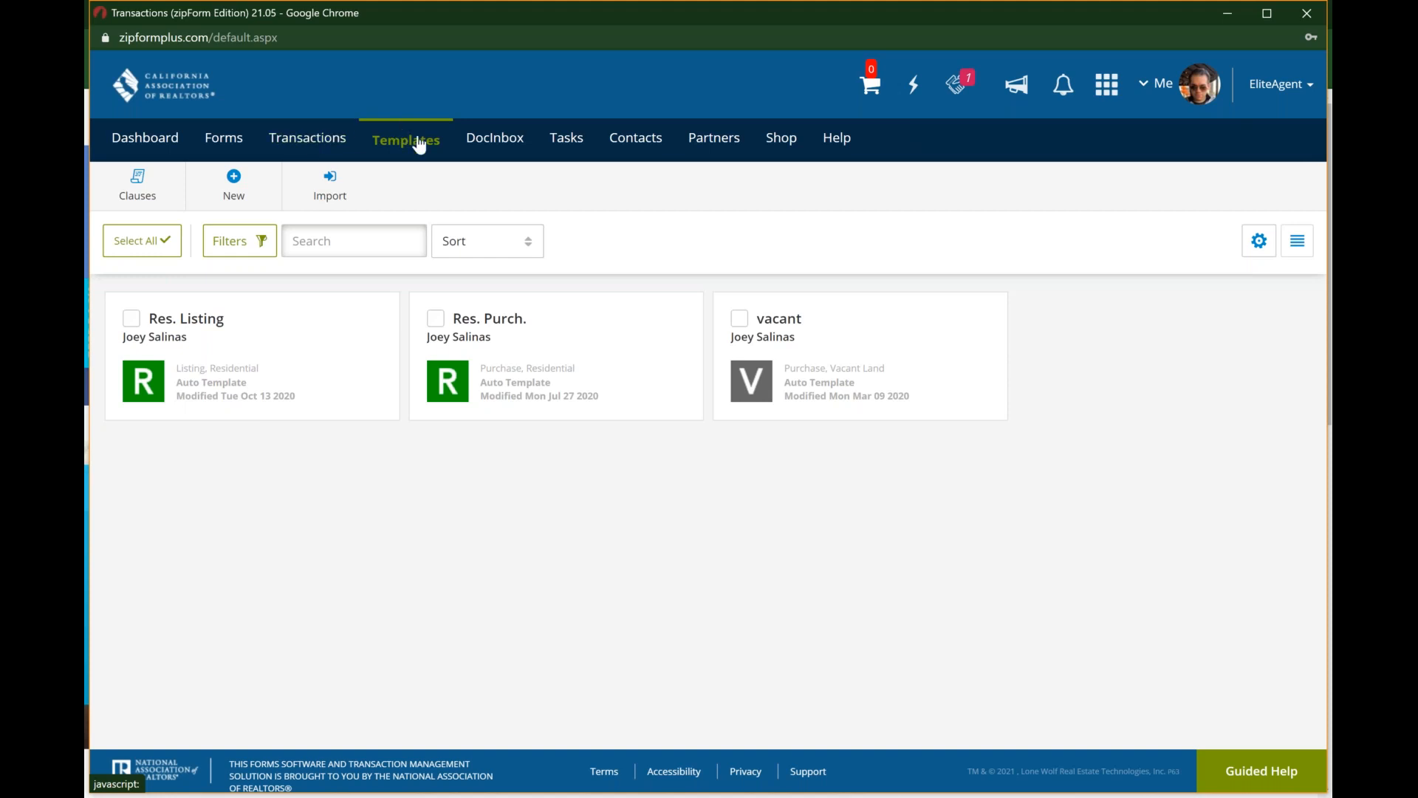
left_click(153, 192)
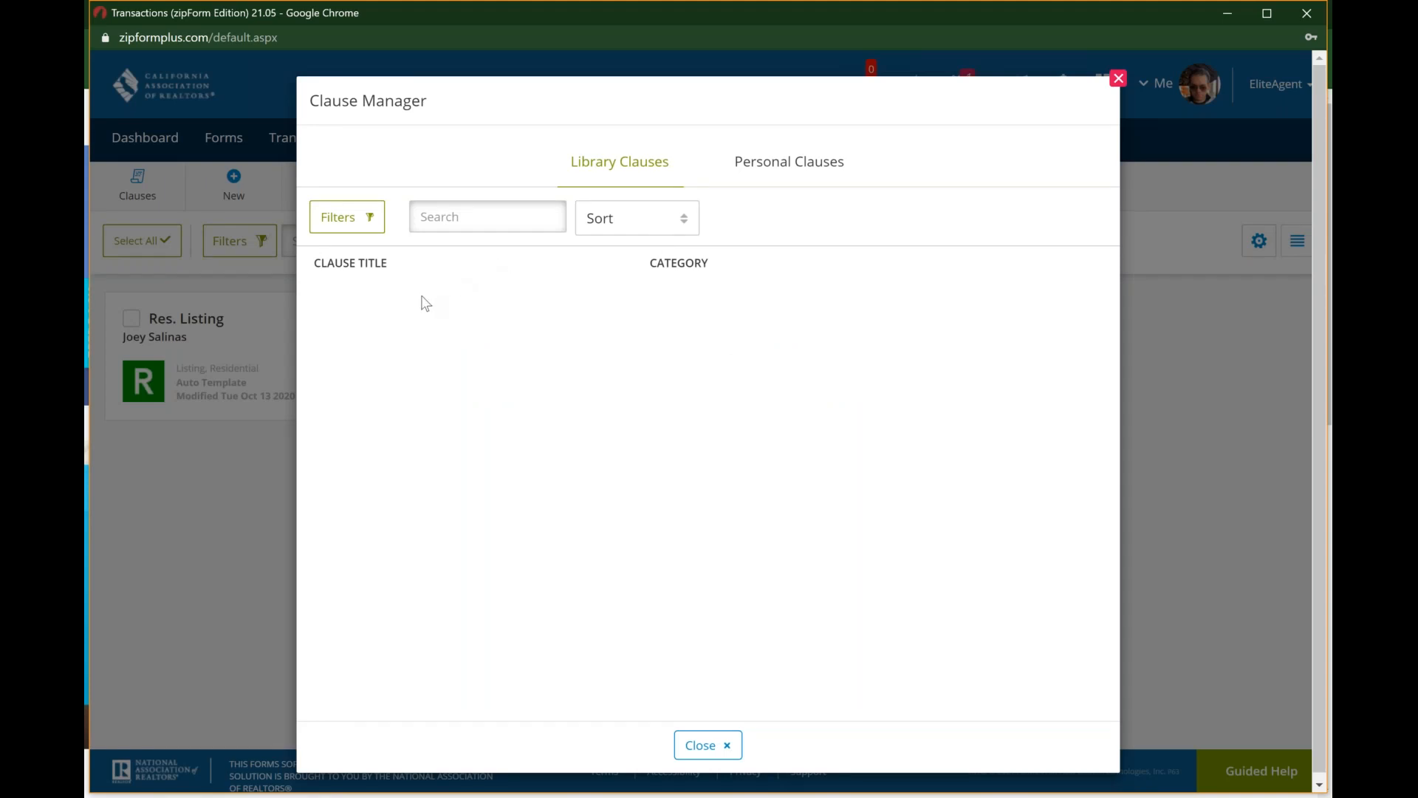
left_click(781, 169)
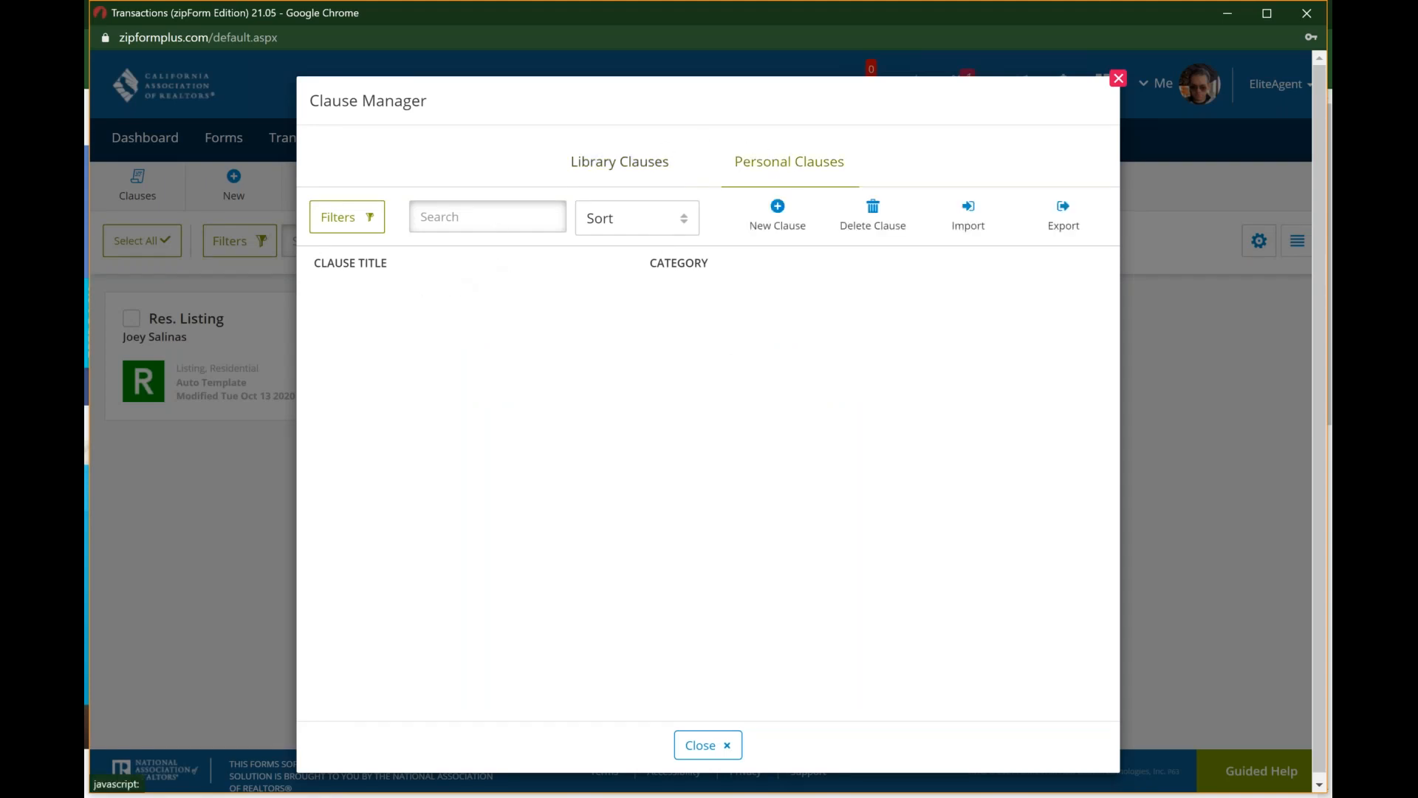
Step: Create a new personal clause and set its category to "Example"
left_click(788, 219)
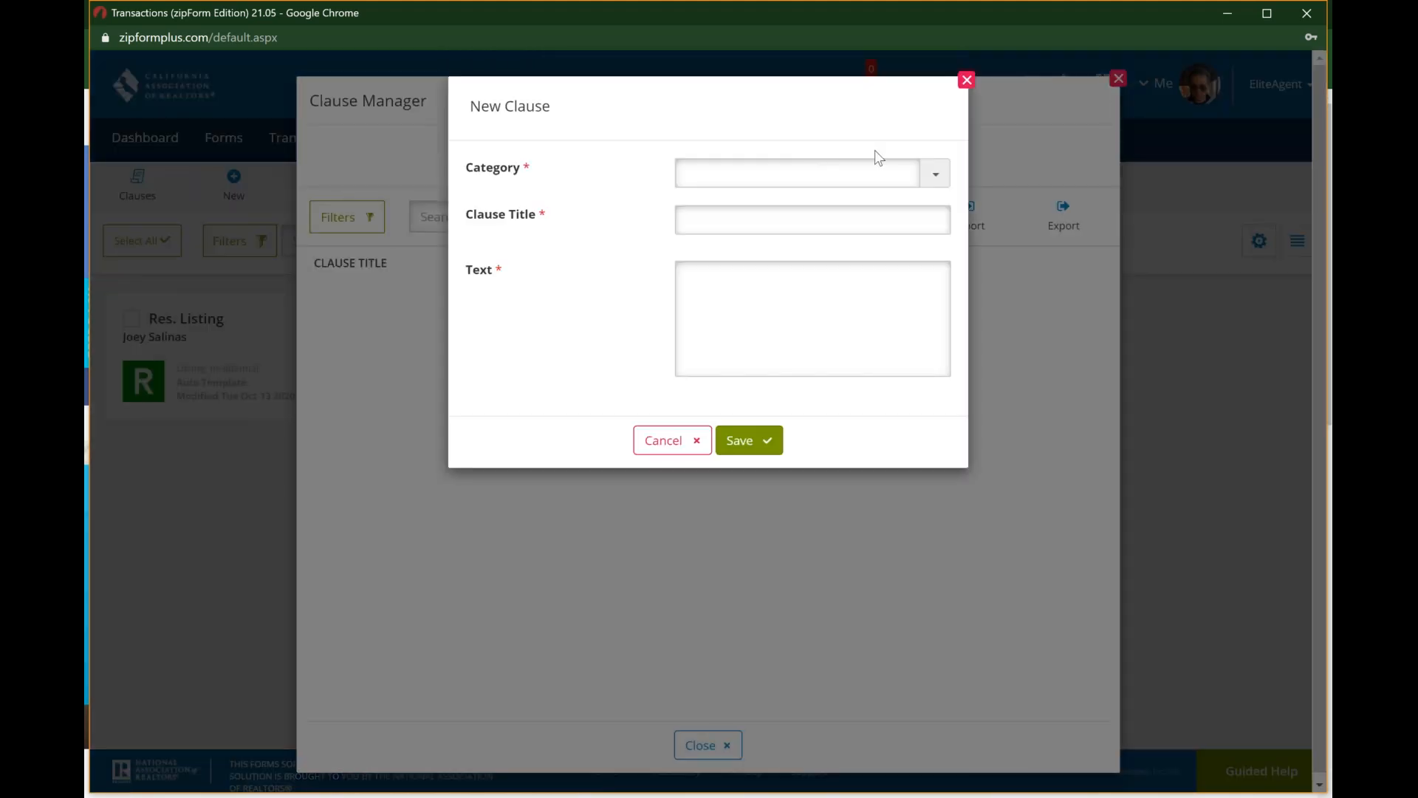
left_click(937, 172)
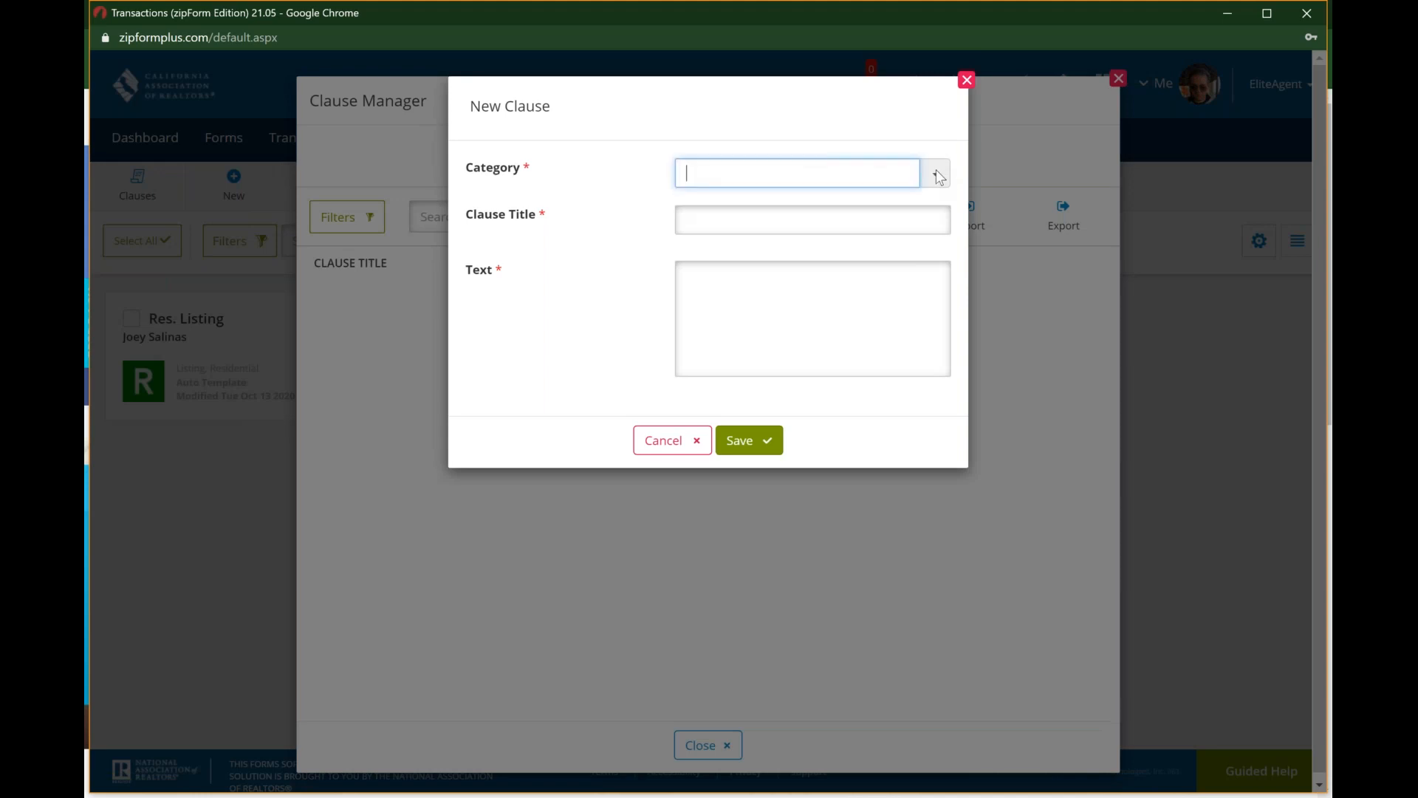
left_click(822, 222)
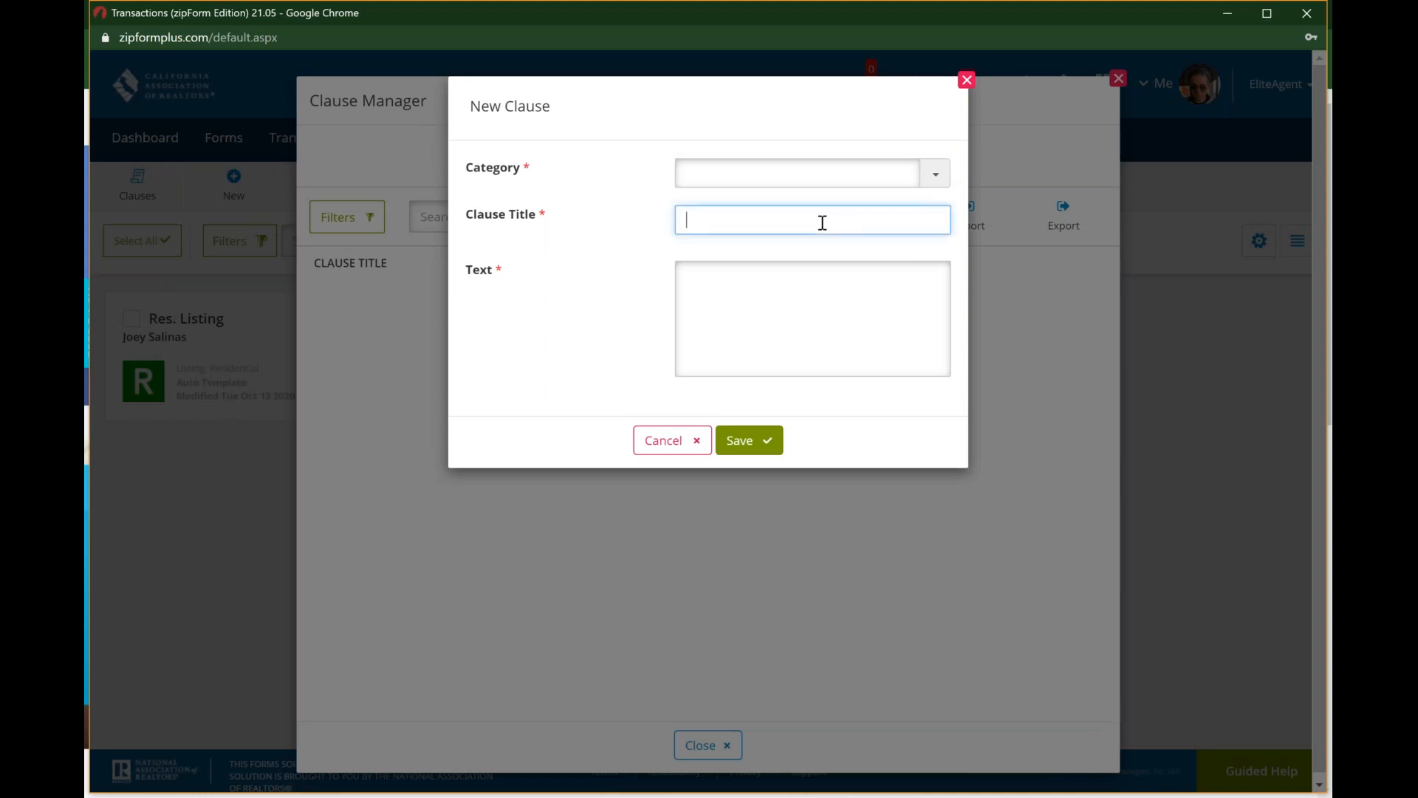
left_click(712, 298)
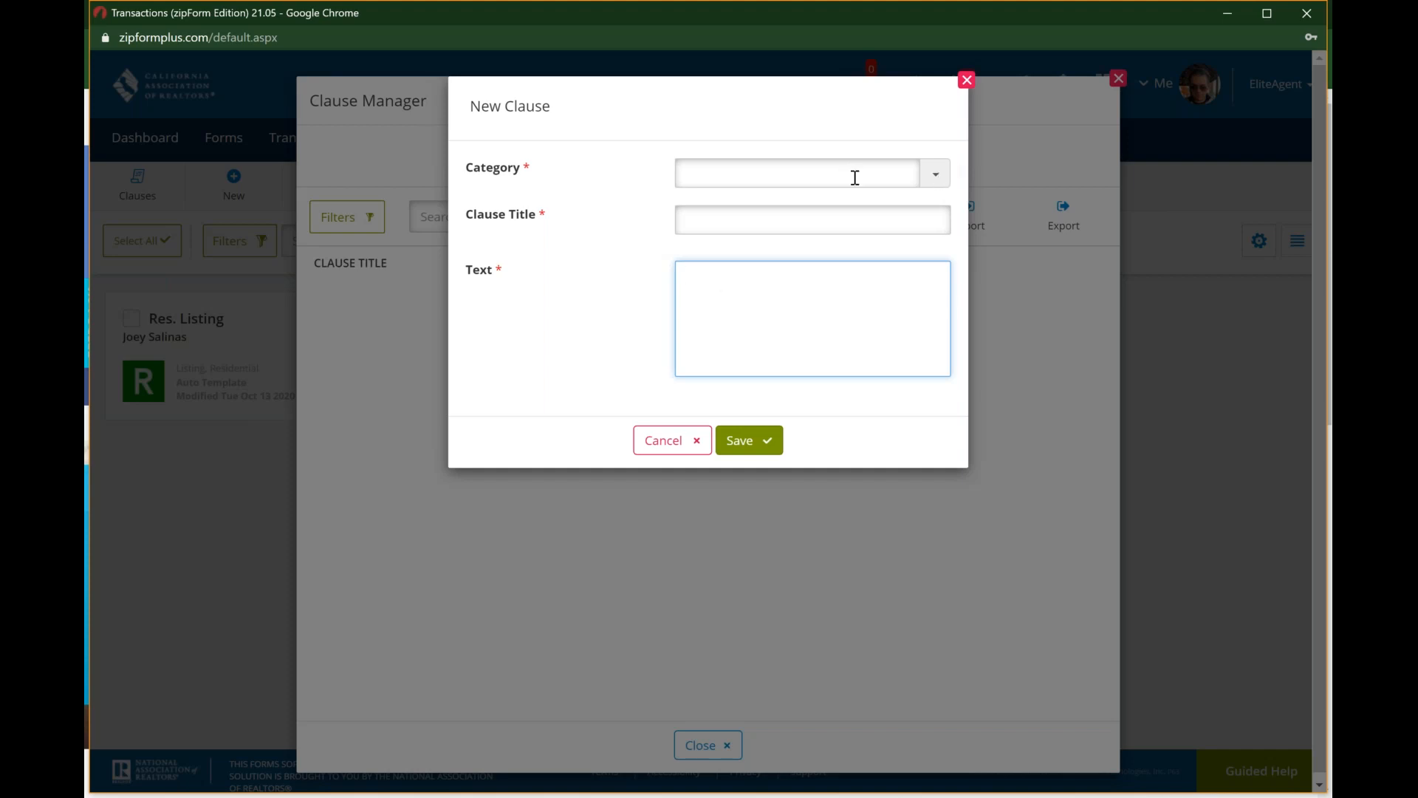
left_click(810, 173)
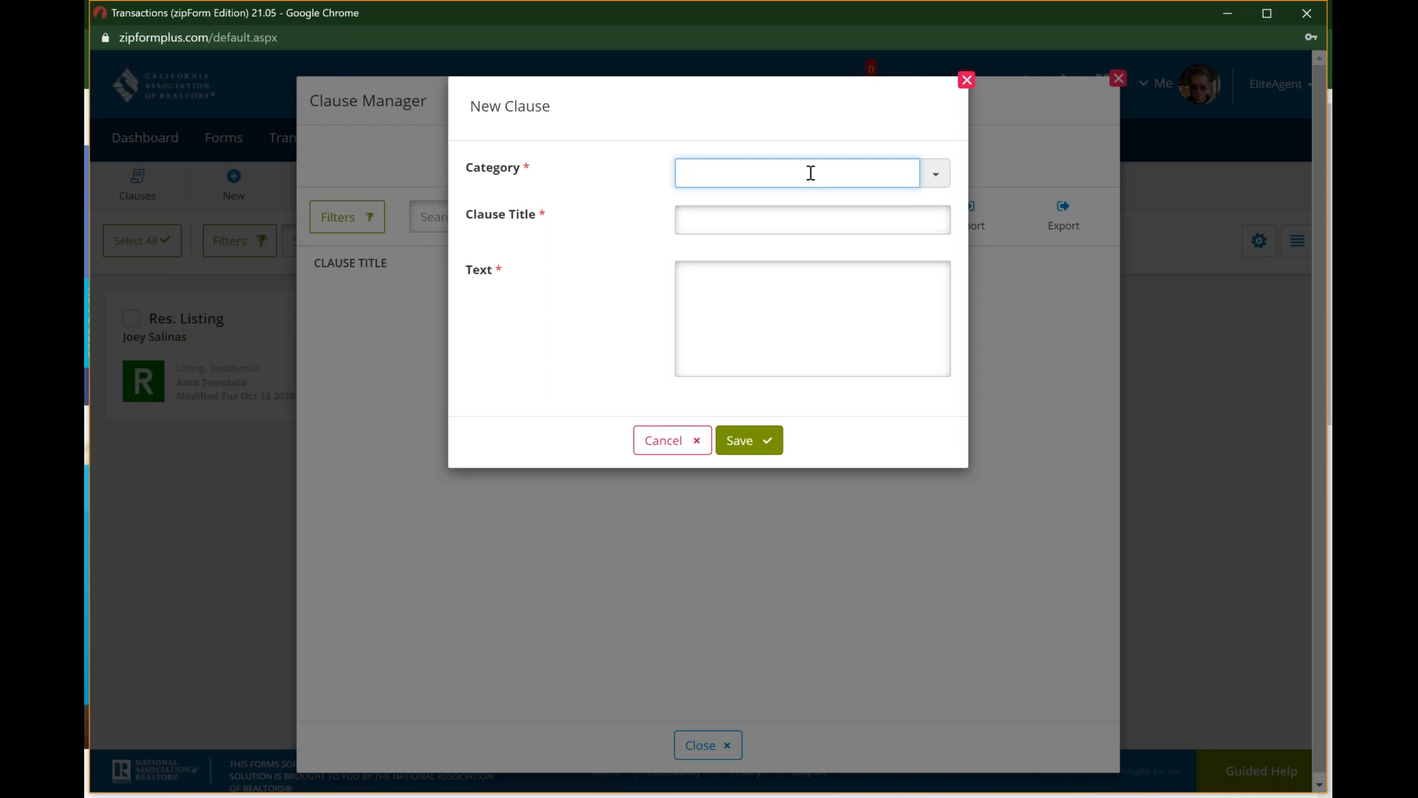
type("Example")
key("Tab")
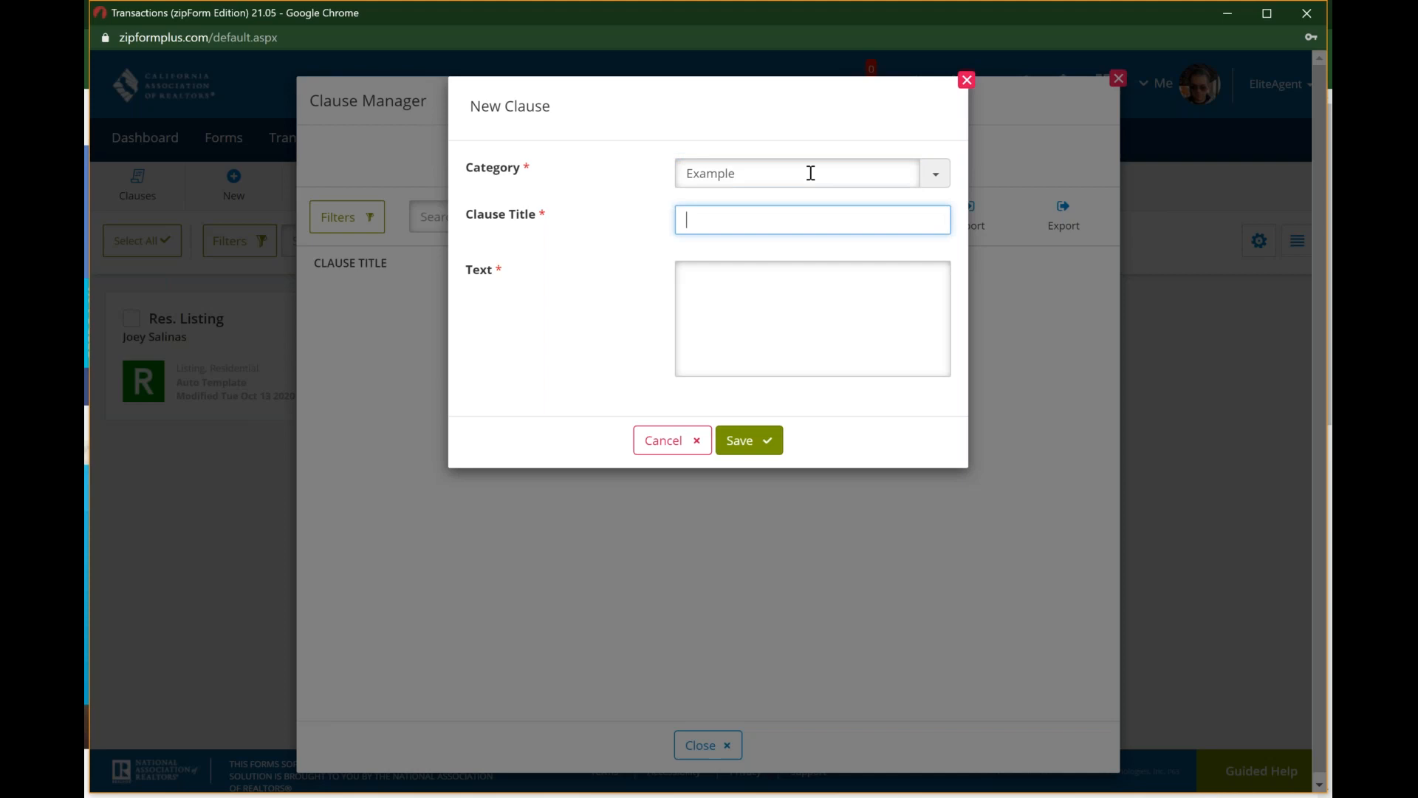
Step: Title the clause "Example #1", enter sample clause text starting with "this is my", save it and close the Clause Manager
type("Example #1")
key("Tab")
type("this is my trx")
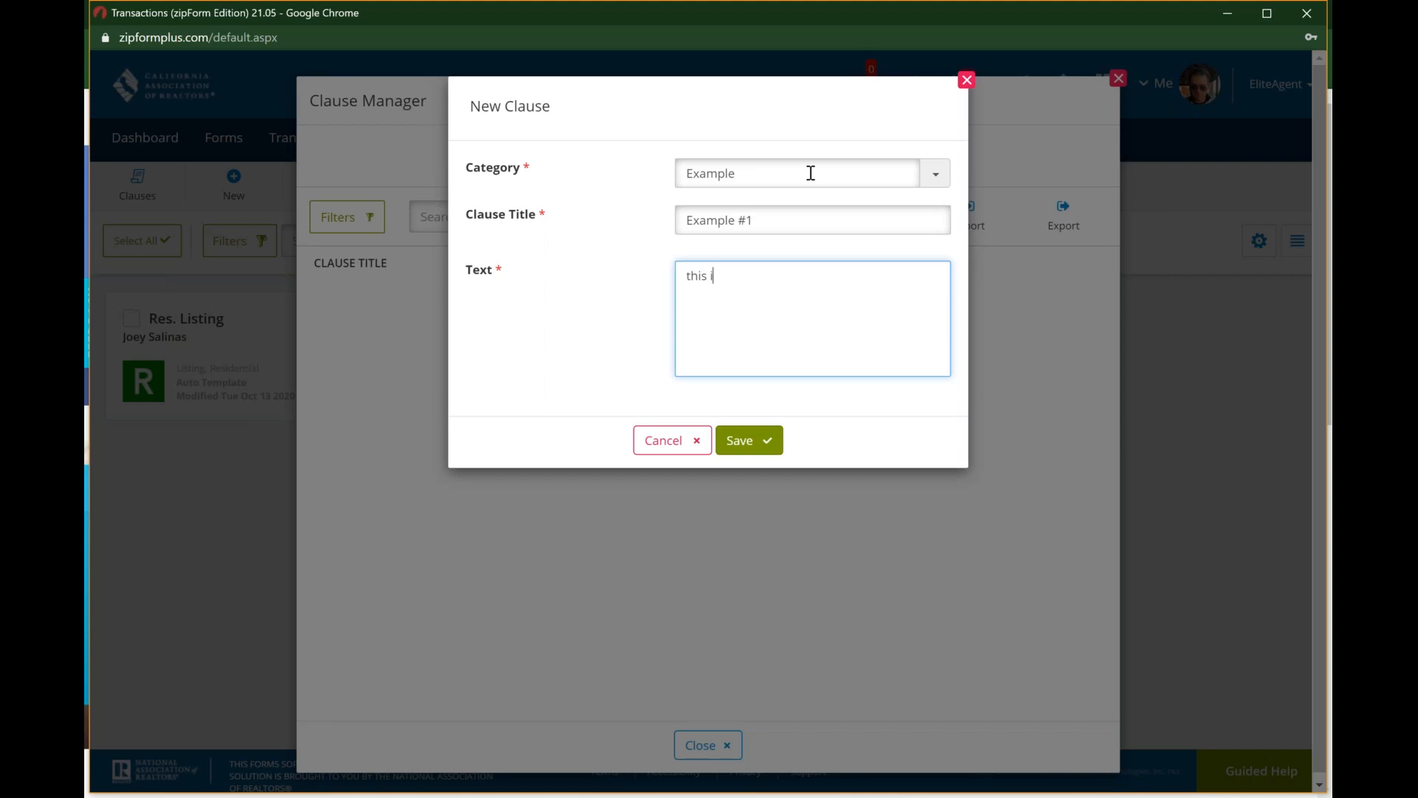
type("t foir")
key("BackSpace")
type("or")
key("BackSpace")
key("BackSpace")
key("BackSpace")
key("BackSpace")
key("BackSpace")
key("BackSpace")
key("BackSpace")
key("BackSpace")
key("BackSpace")
type("ext")
left_click(757, 442)
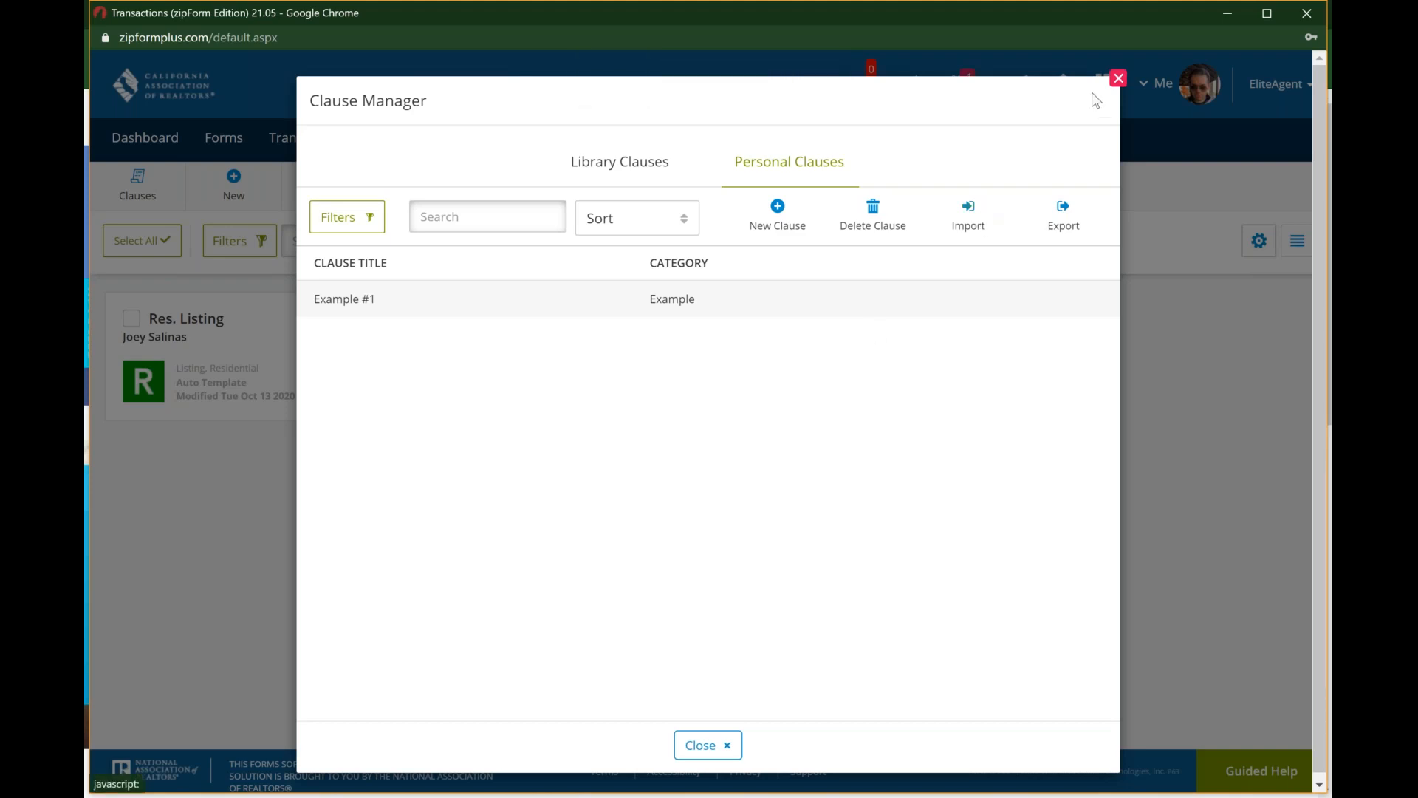
left_click(1119, 79)
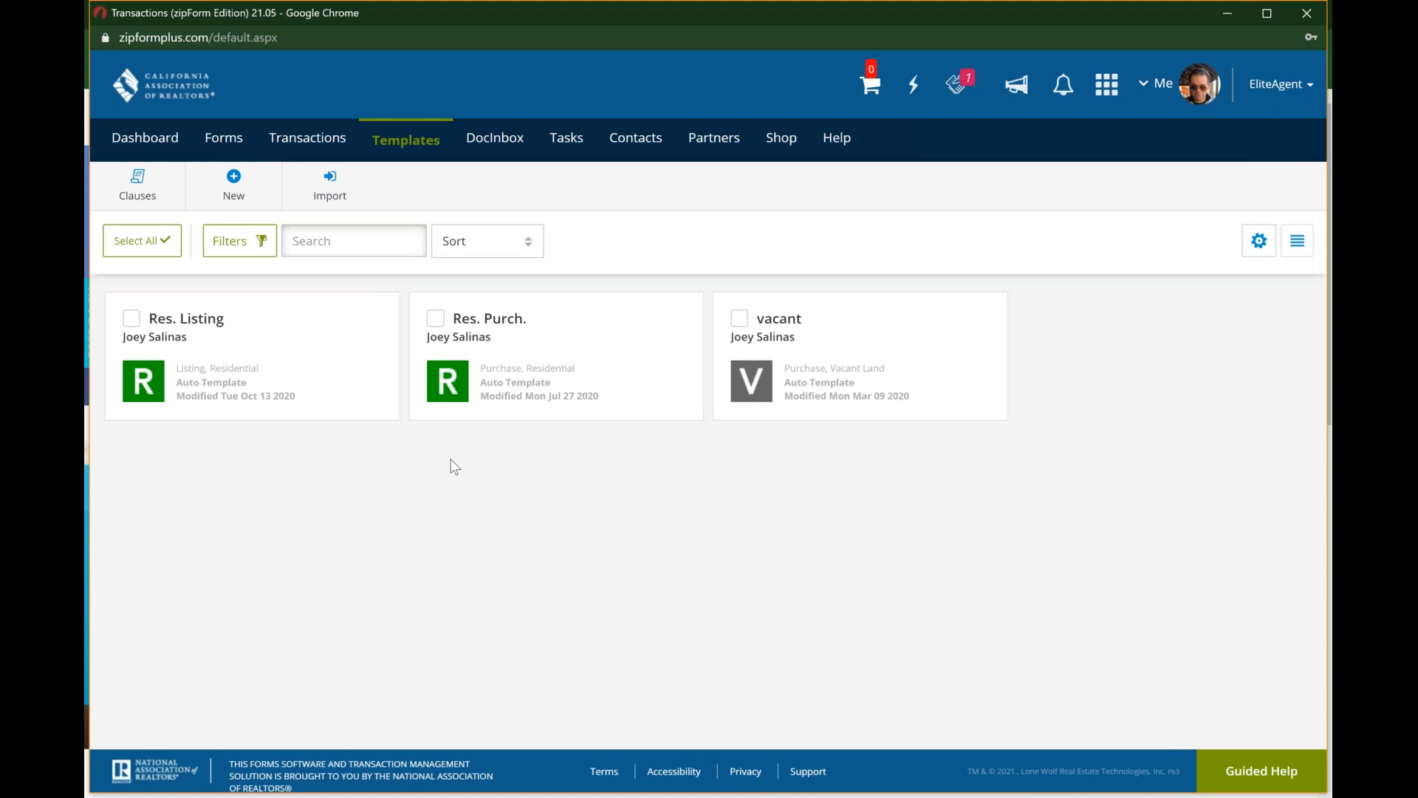
Step: Create a residential listing template named "Listing Template" that applies automatically to new Listing/Residential transactions, and save it
left_click(233, 181)
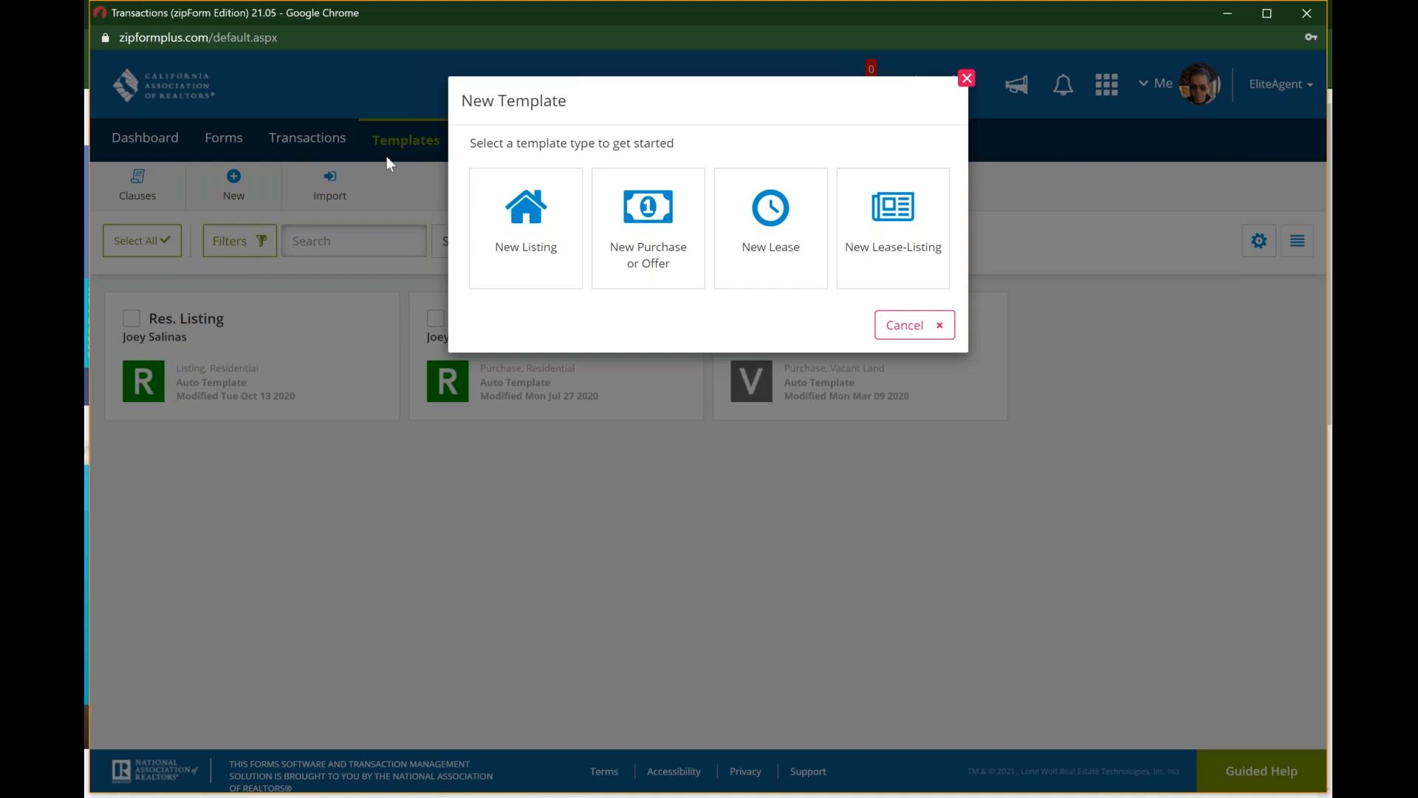
left_click(521, 215)
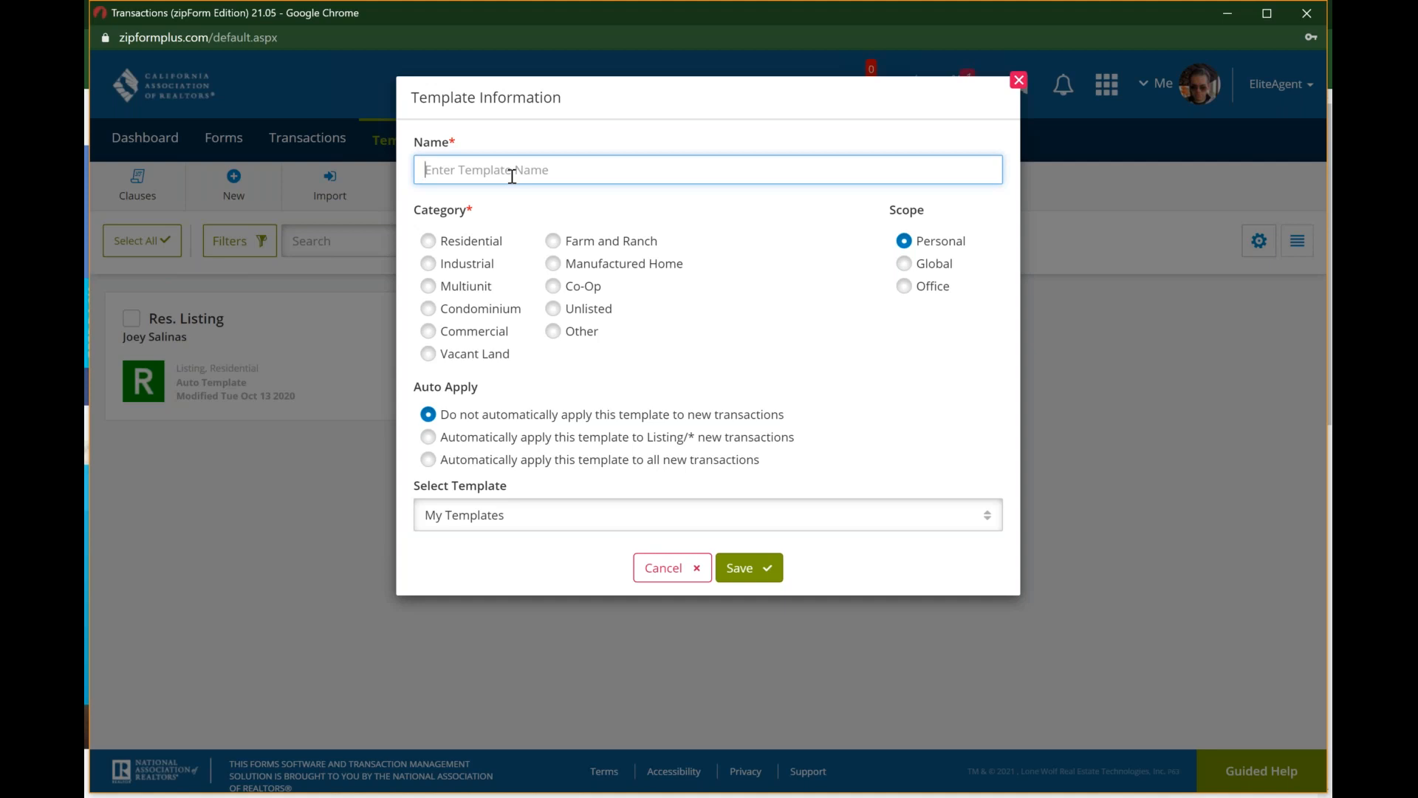
type("Listing Template")
left_click(428, 244)
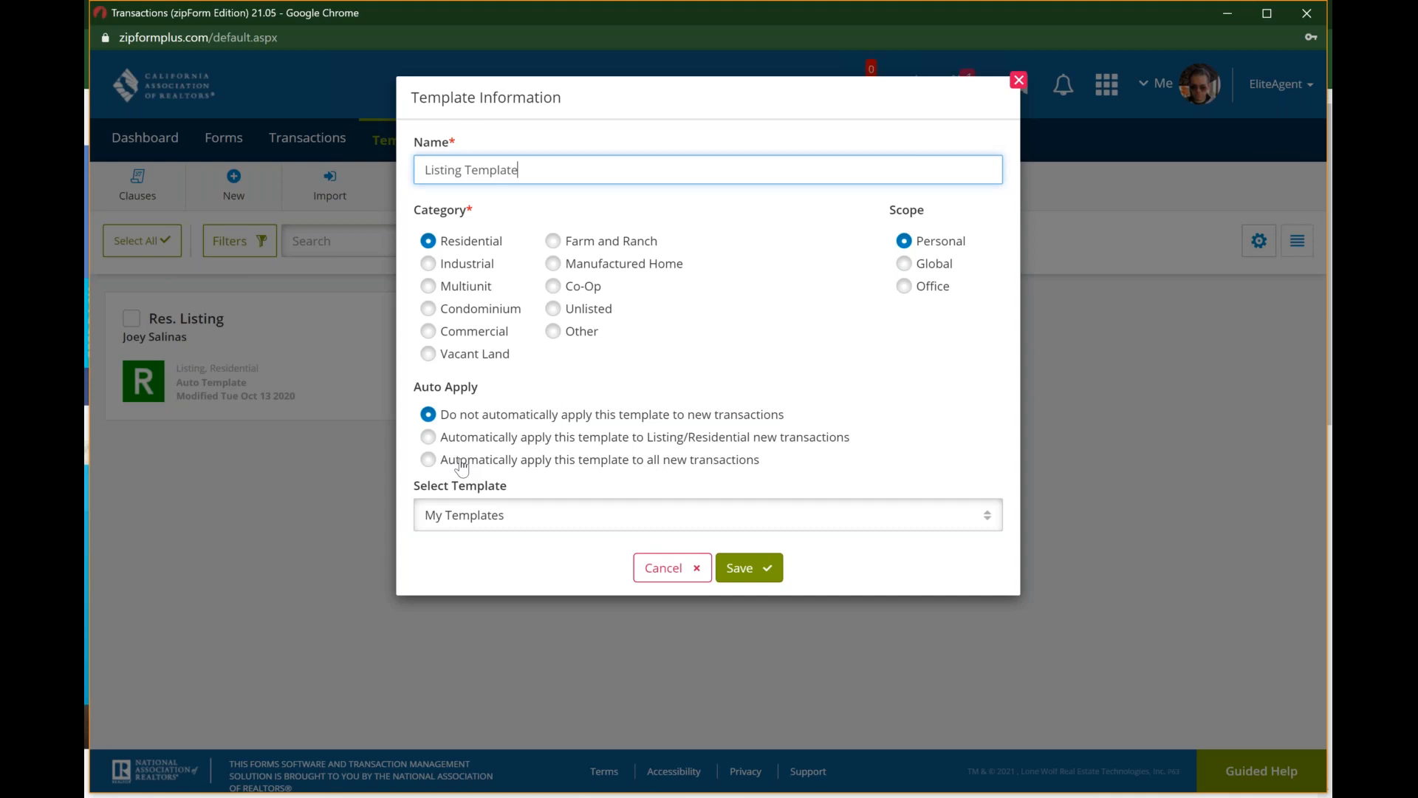
left_click(432, 438)
left_click(743, 569)
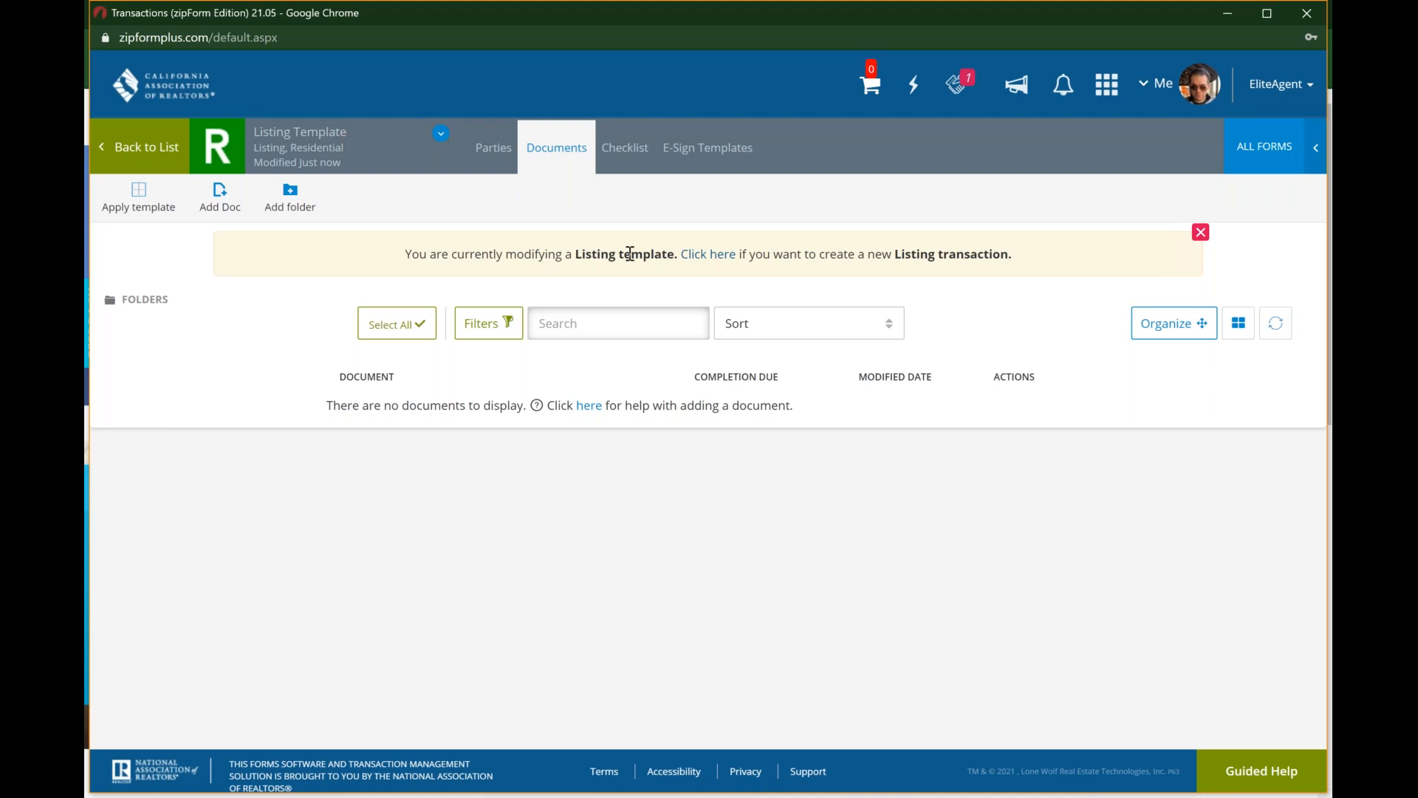
Step: Review the new template's parties and checklist areas, and return to its documents
left_click(968, 254)
left_click(495, 150)
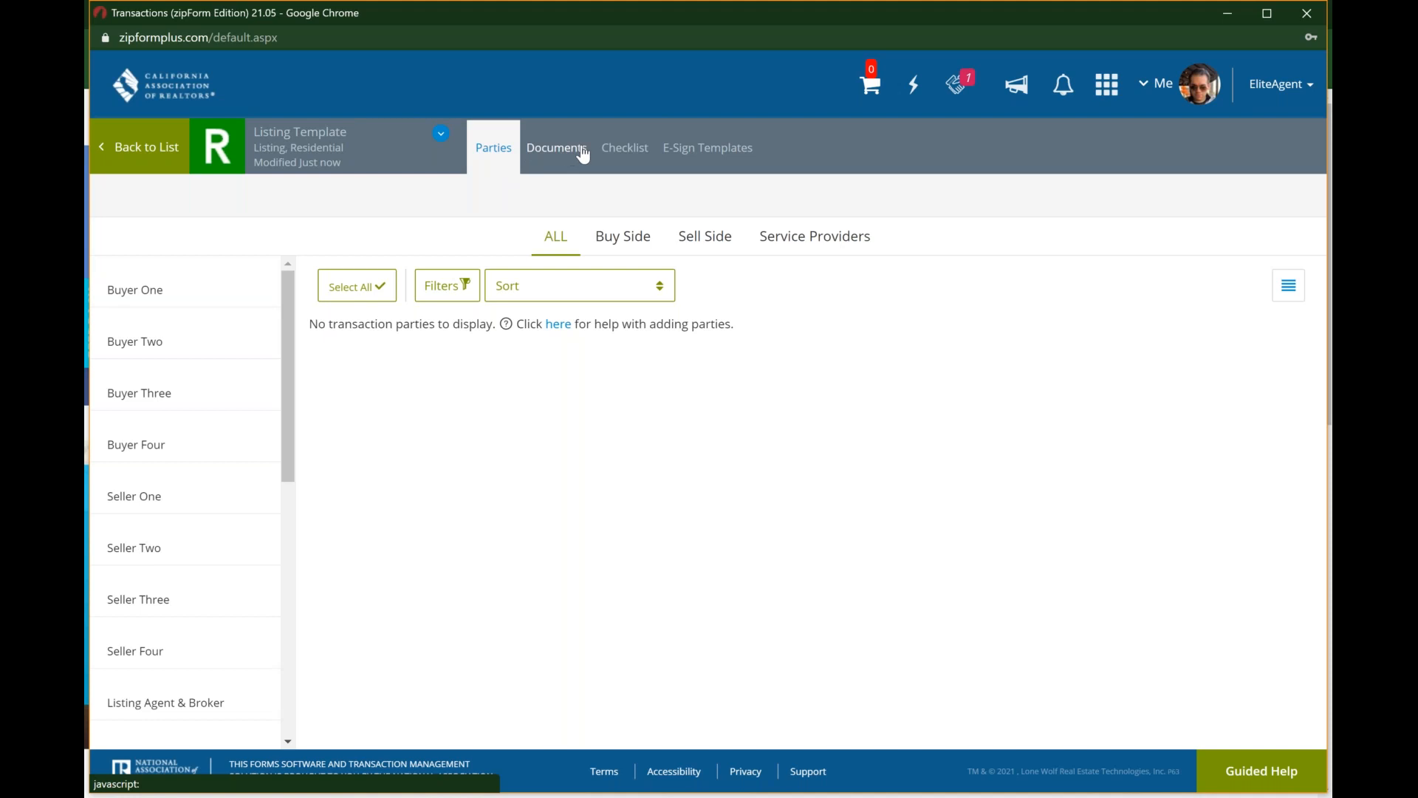
left_click(649, 149)
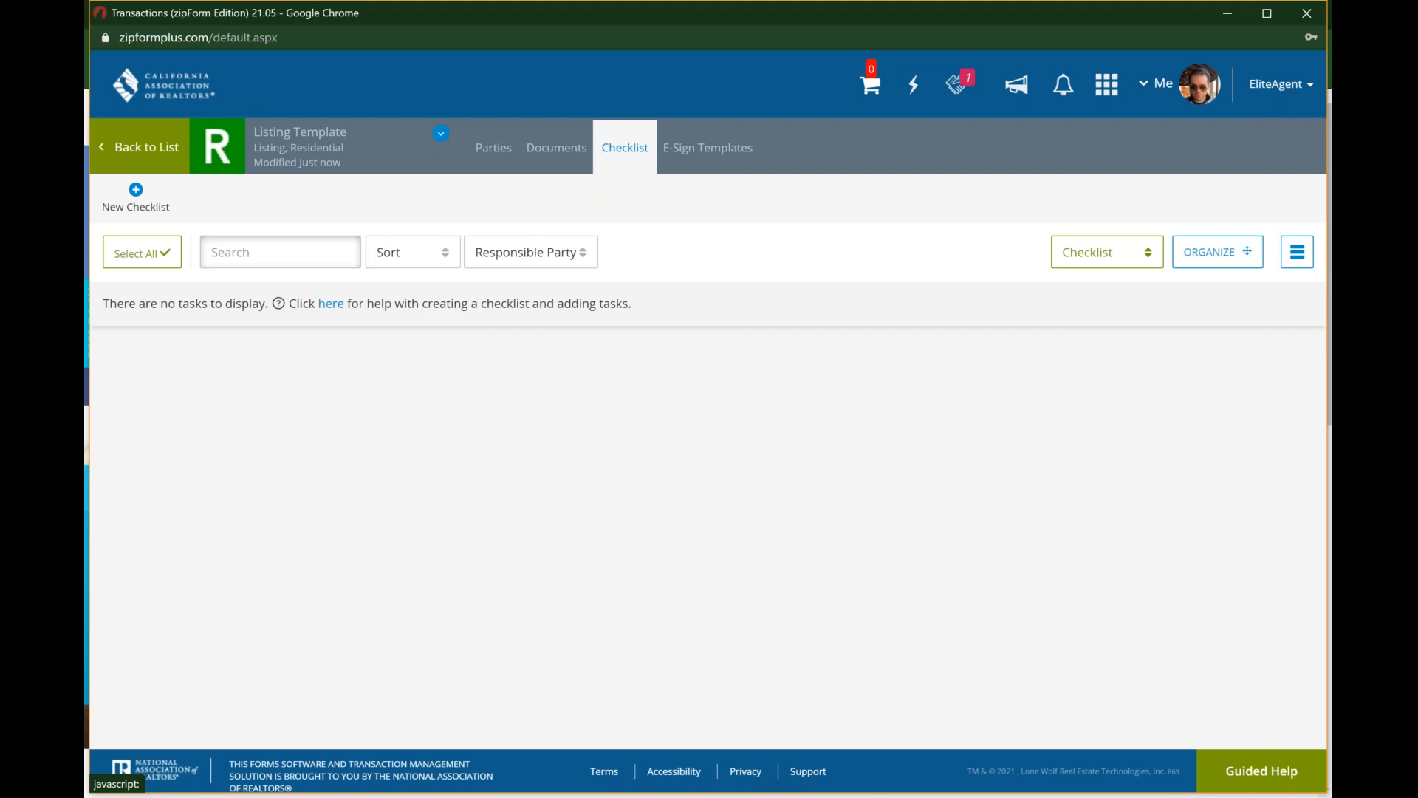
left_click(566, 153)
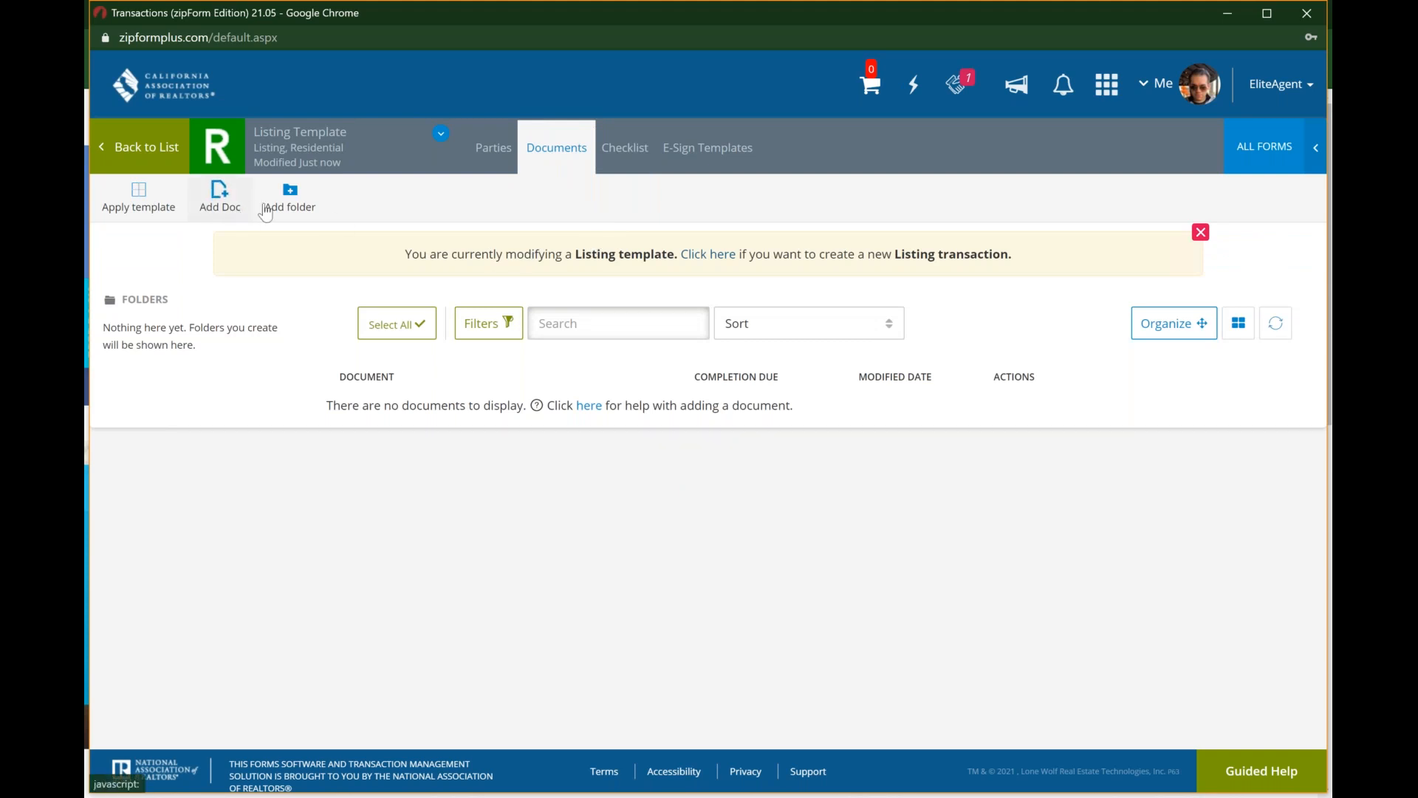
Step: Start adding a document to the template and choose to add a form from the form libraries
left_click(227, 204)
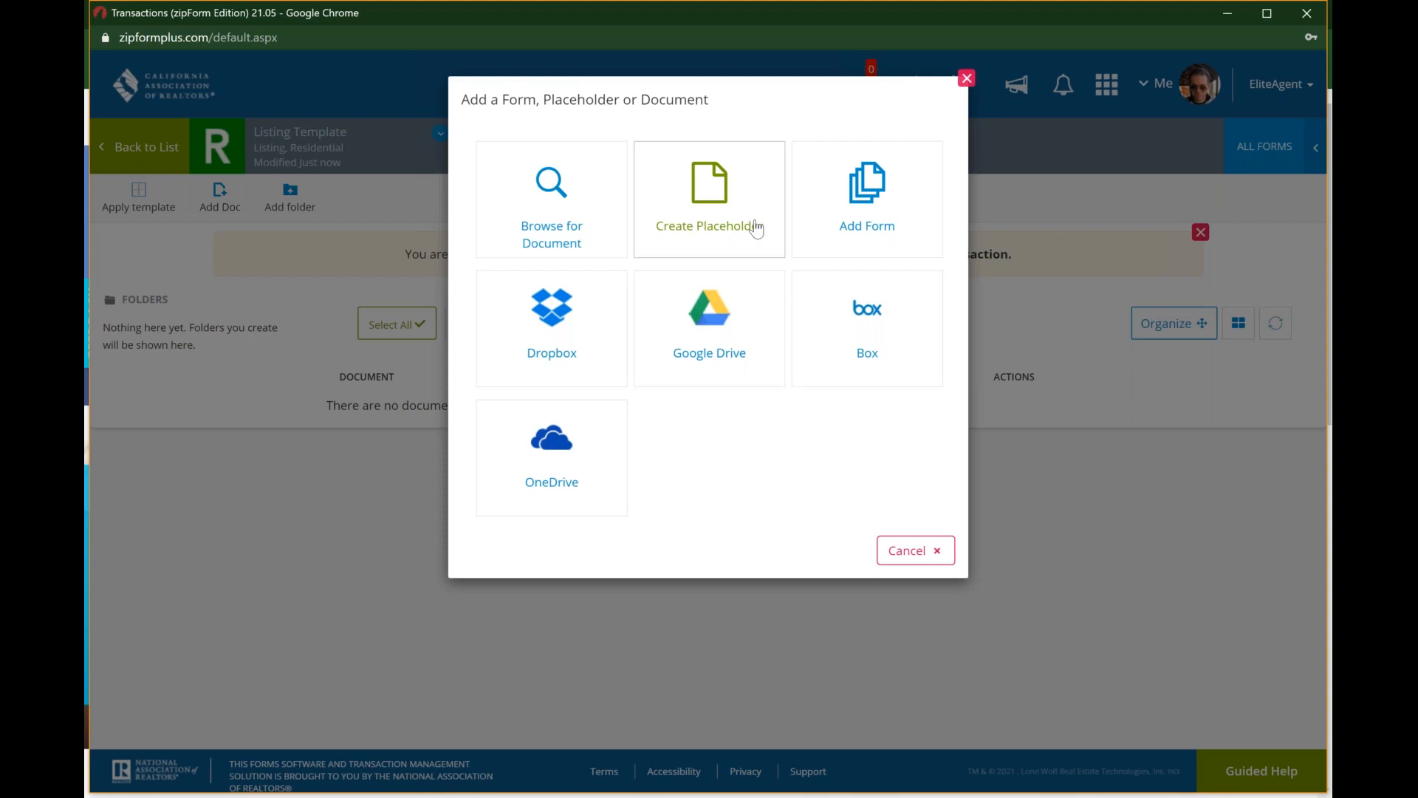
key("ctrl")
key("ctrl")
key("ctrl")
key("ctrl")
left_click(863, 212)
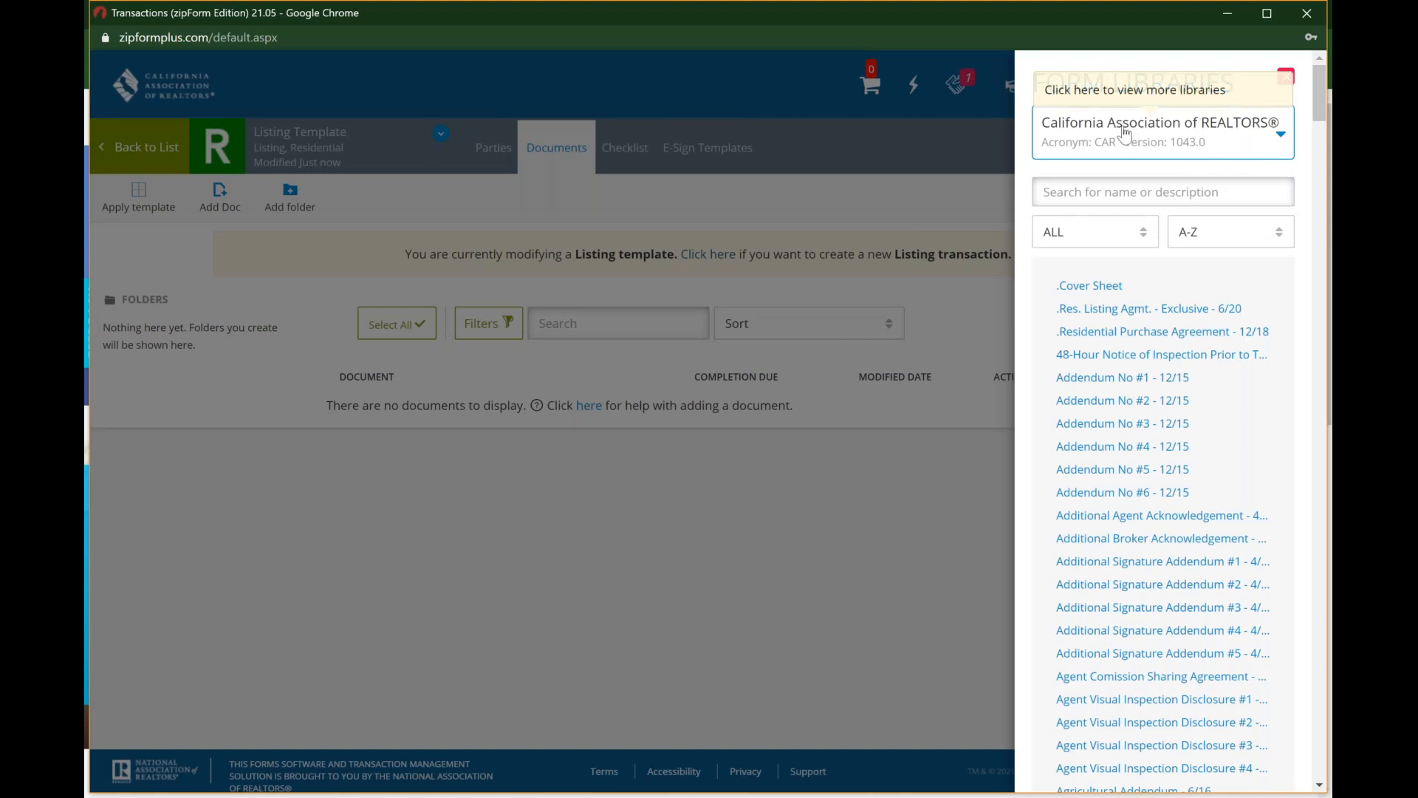
Step: View the CA Regional Multiple Listing Services form library, and switch back to the California Association of REALTORS library
left_click(1283, 135)
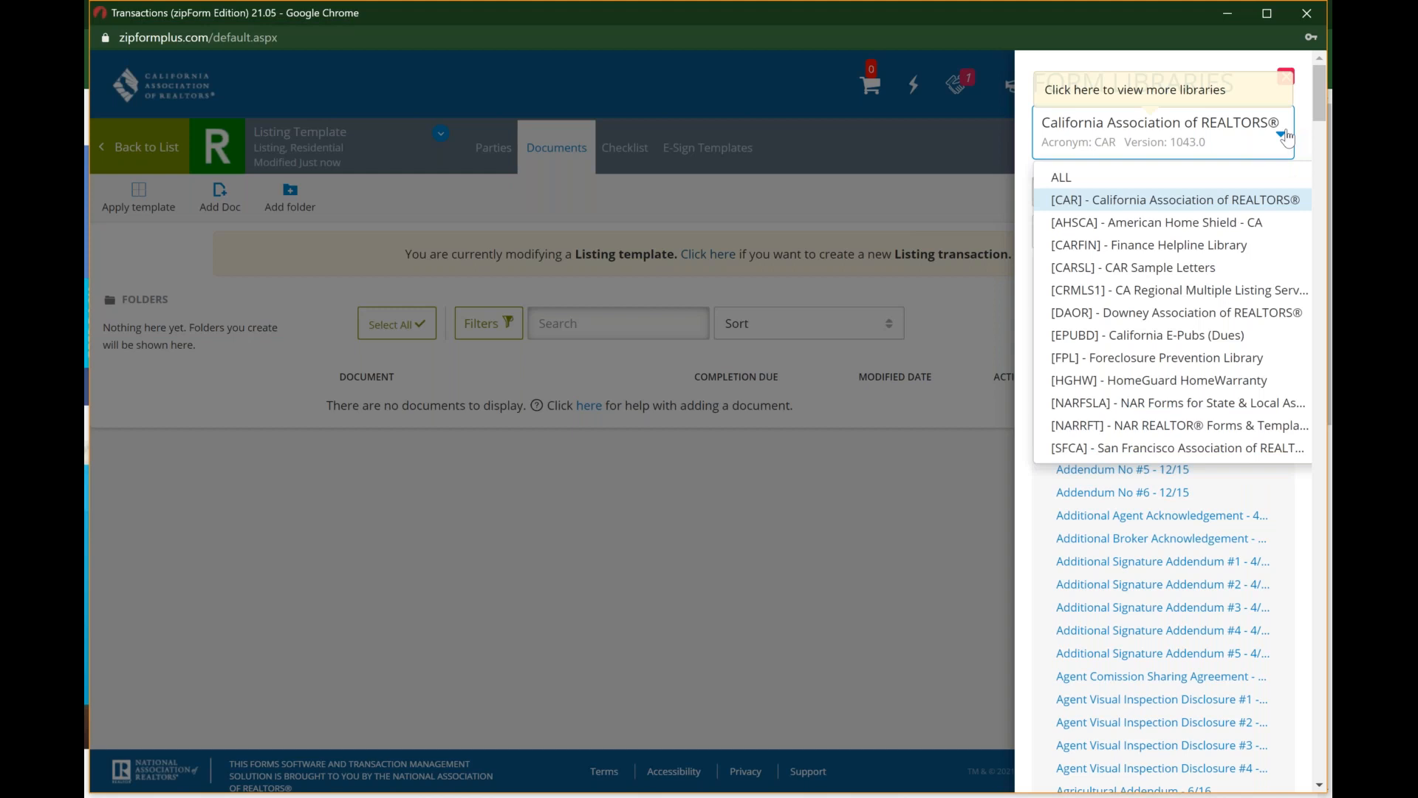
left_click(1212, 291)
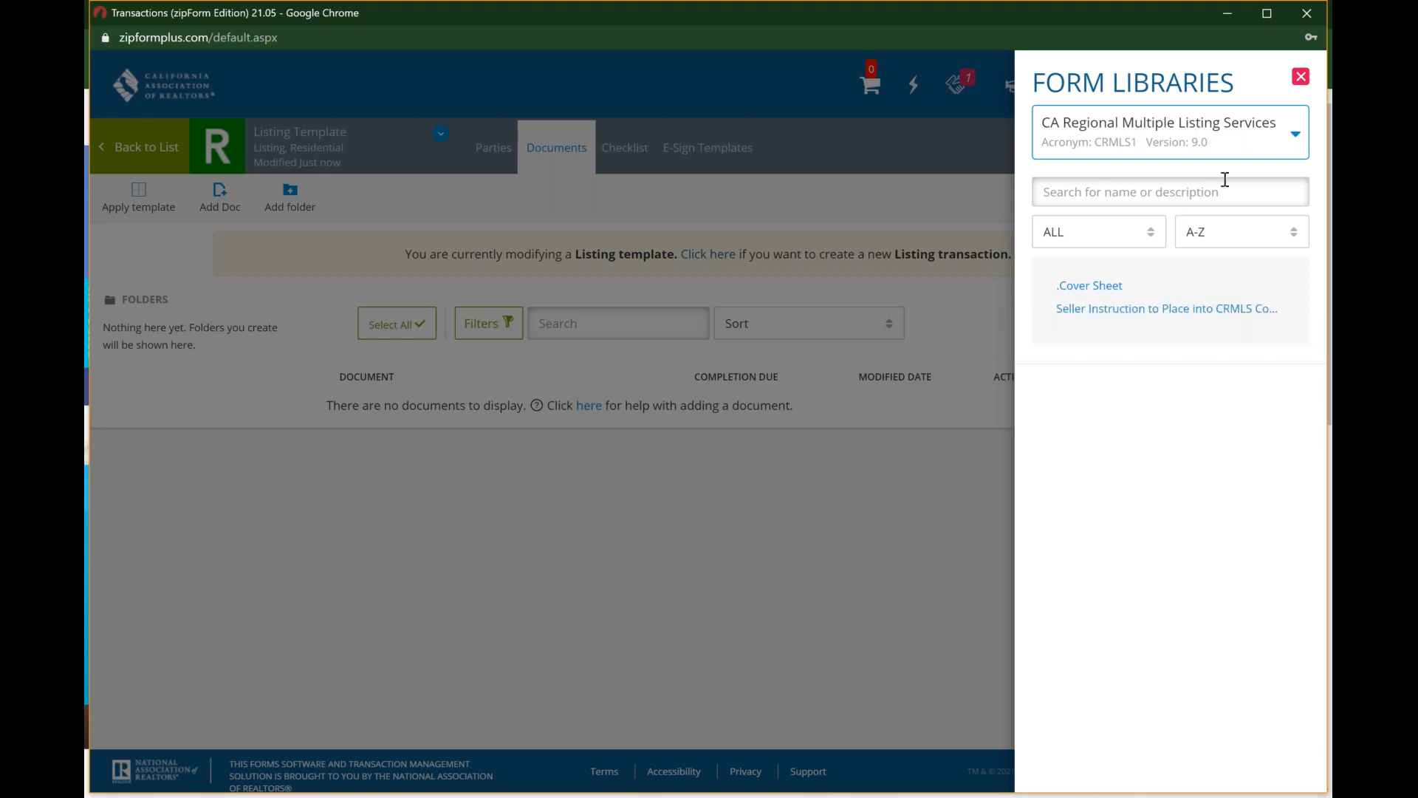
left_click(1273, 133)
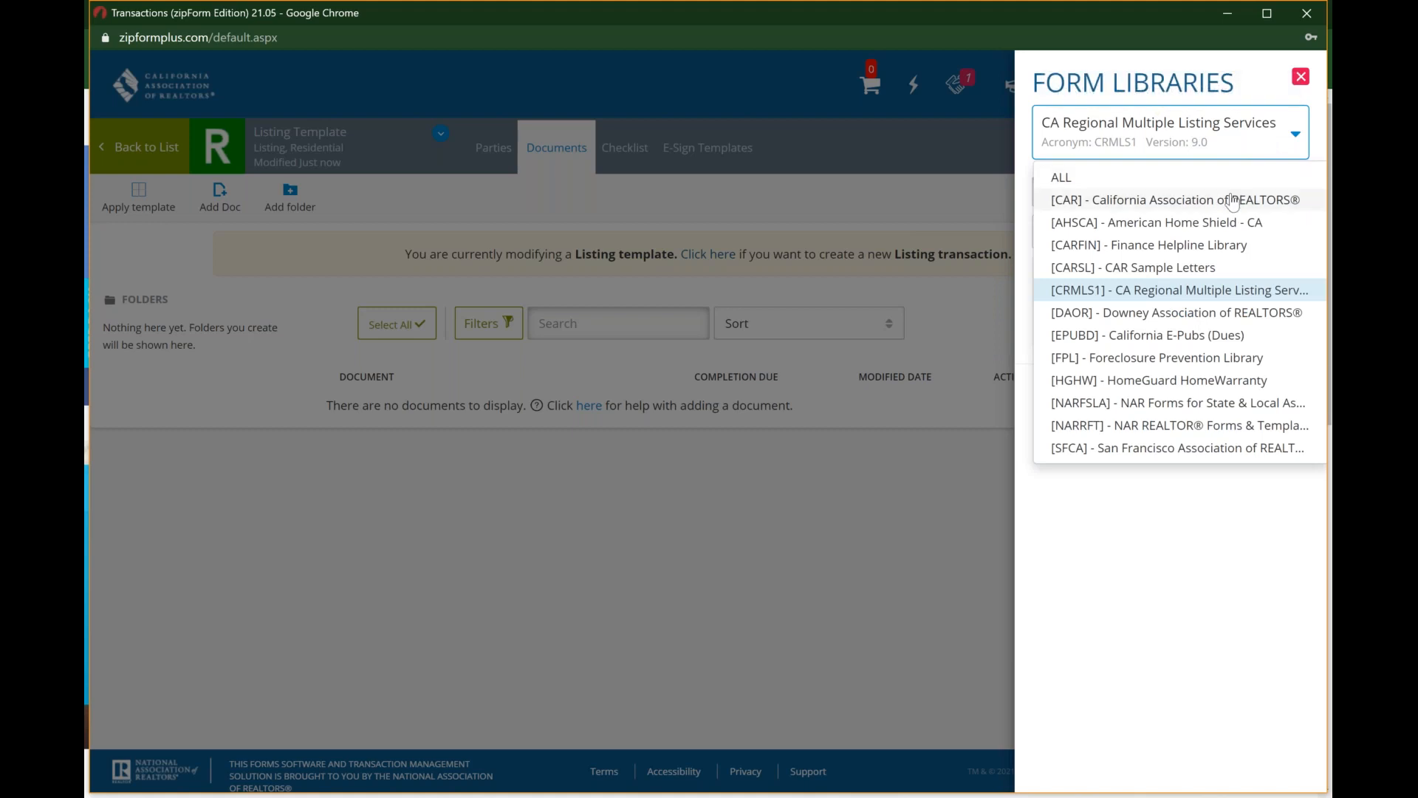
left_click(1233, 201)
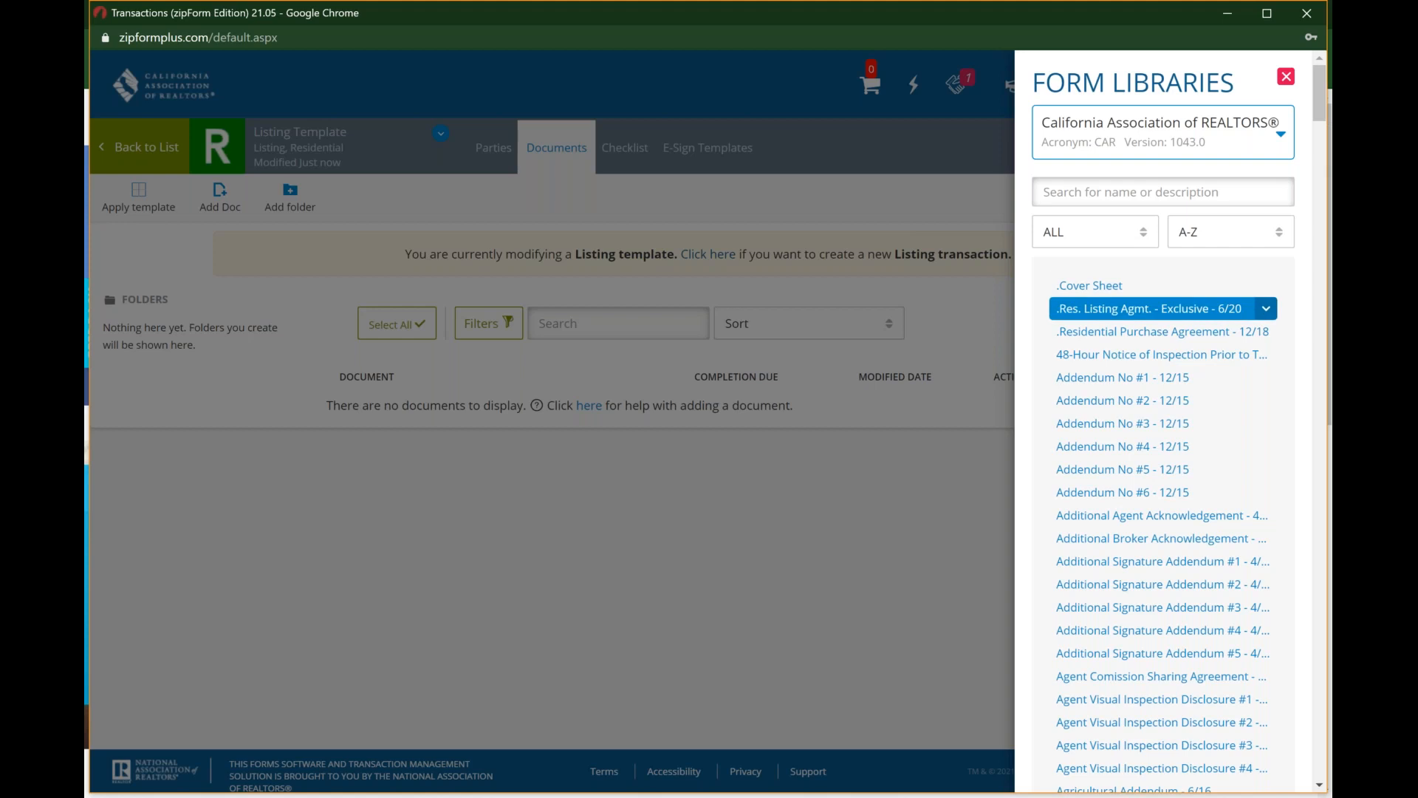
Step: Add the Cover Sheet and the "Res. Listing Agmt. - Exclusive - 6/20" form to the template, and close the form libraries
left_click(1128, 296)
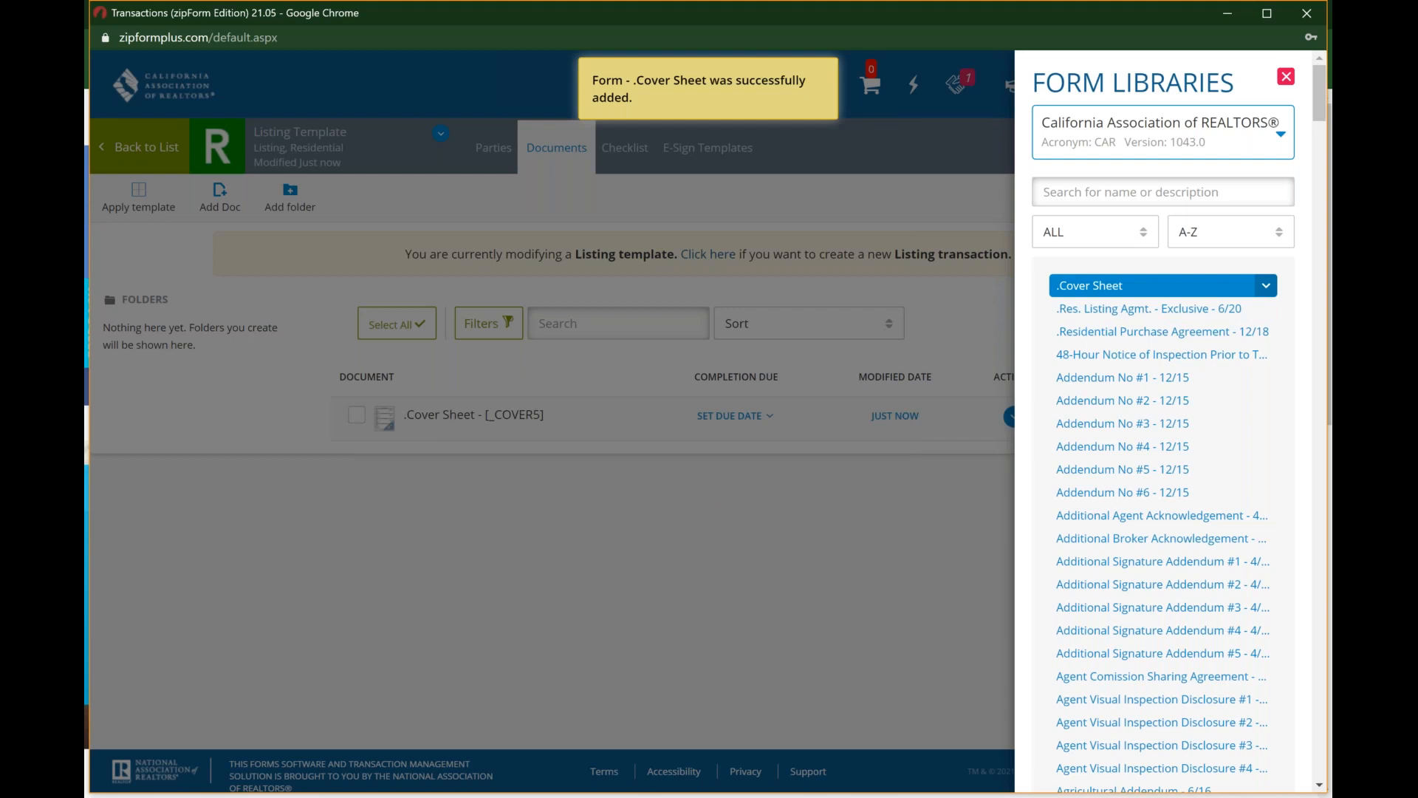
left_click(1161, 314)
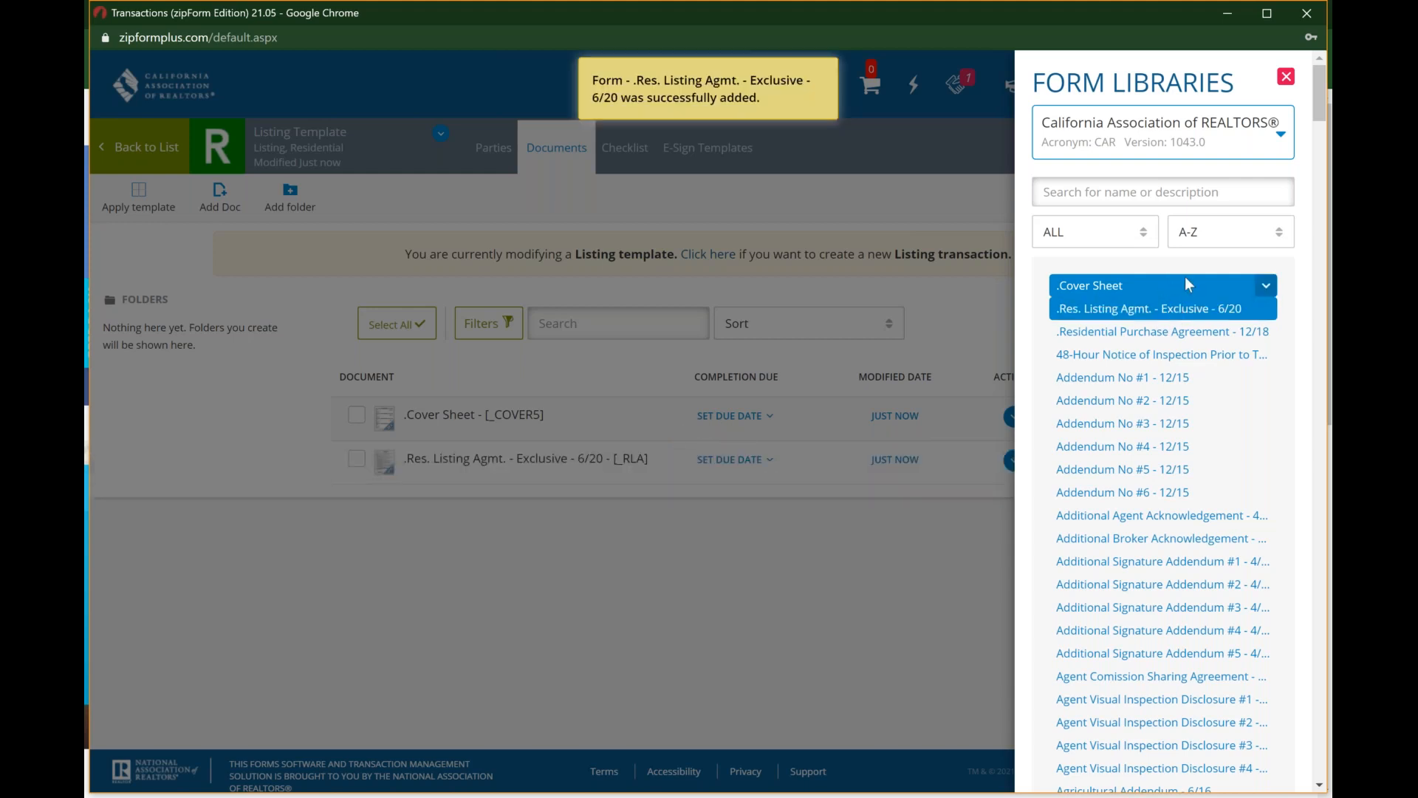
left_click(1266, 286)
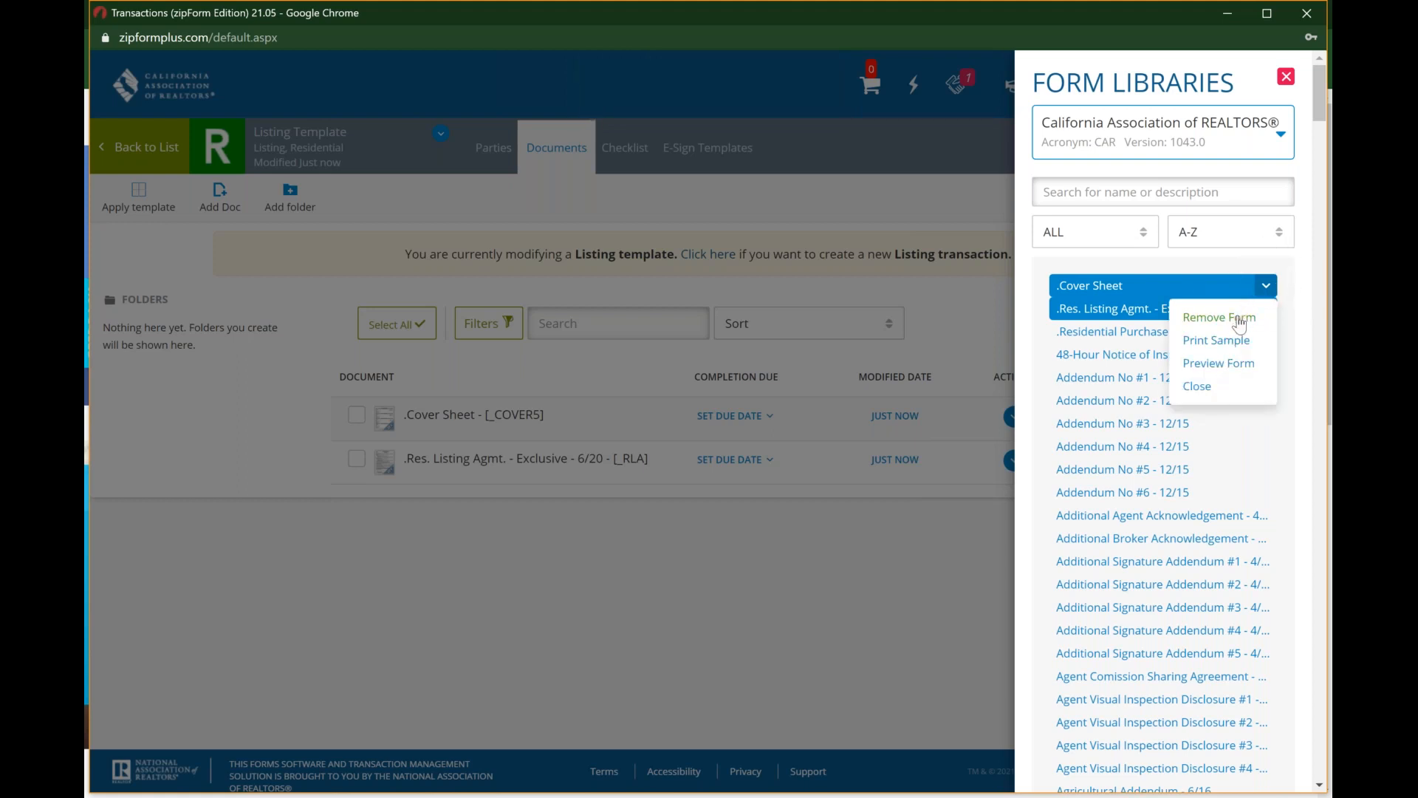
left_click(1287, 78)
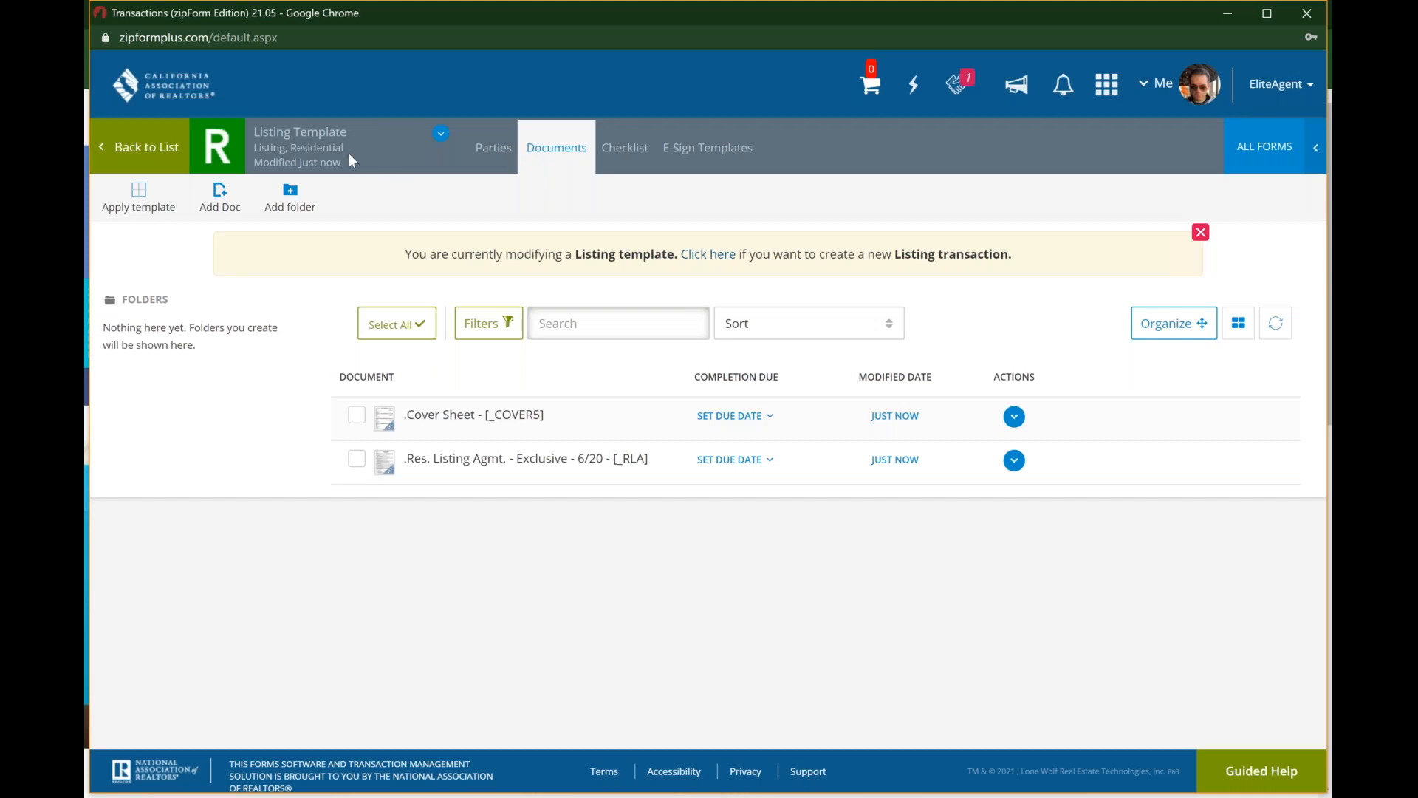
Step: Open the Cover Sheet form from the template's documents
left_click(317, 131)
left_click(560, 419)
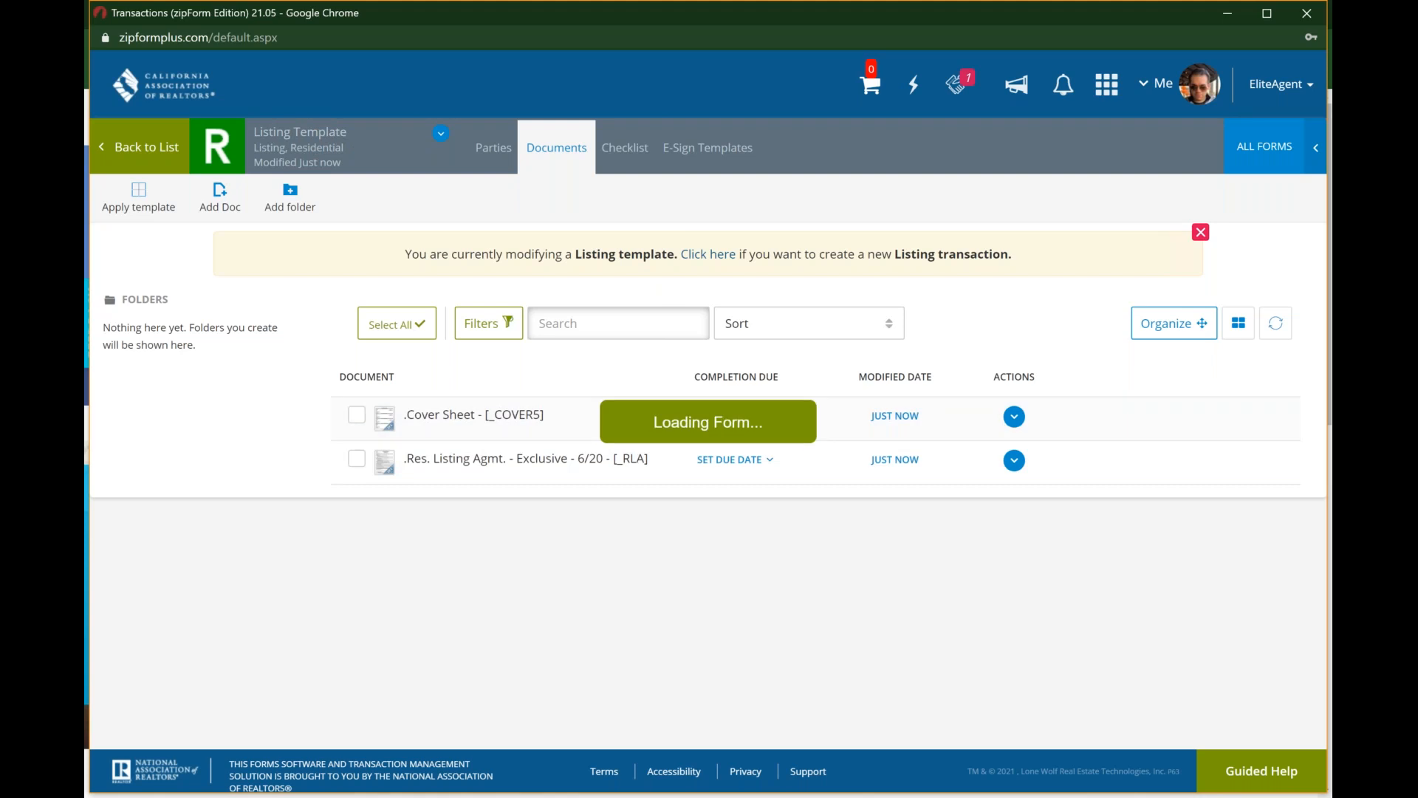
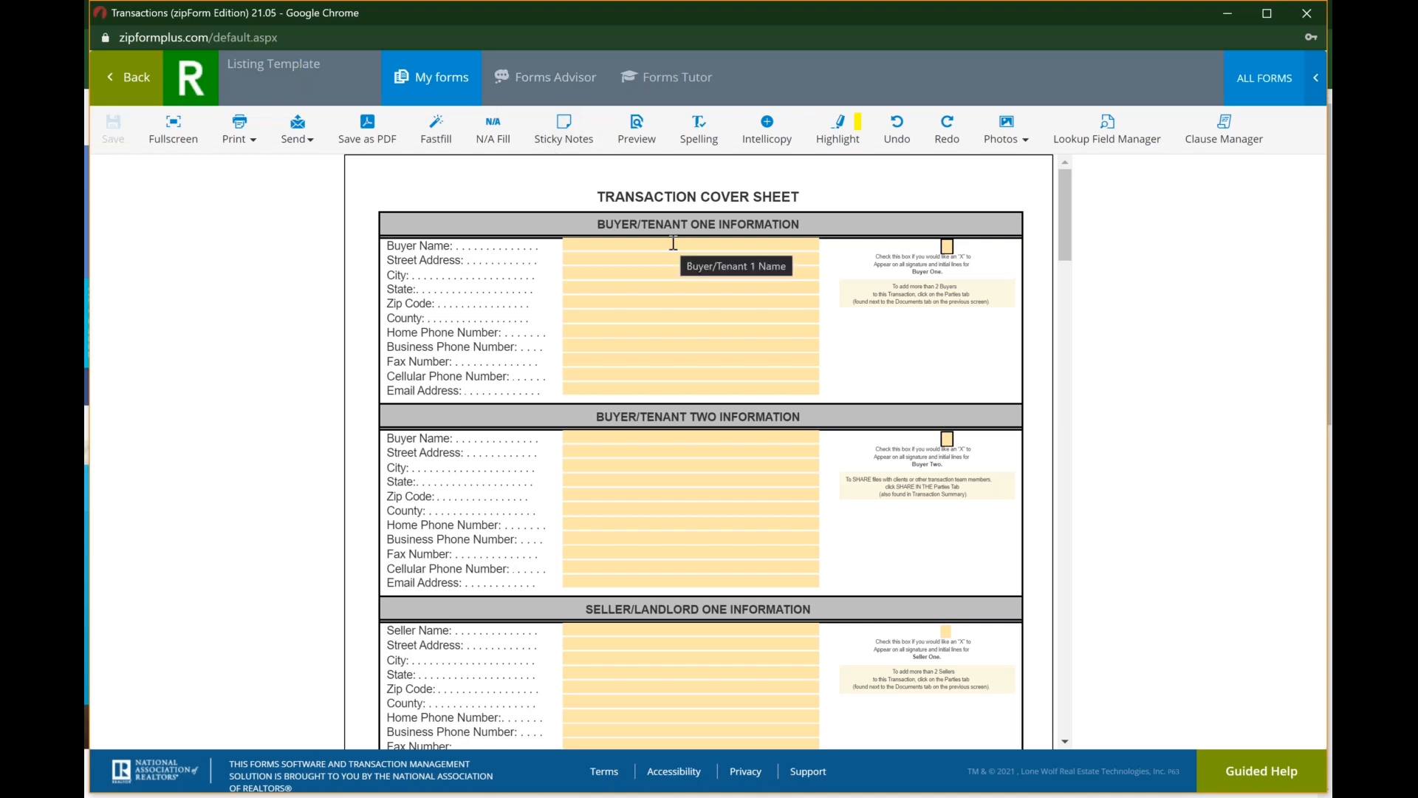
Step: Look through the Cover Sheet's buyer, seller, property, escrow and broker sections
scroll(673, 242, "down", 4)
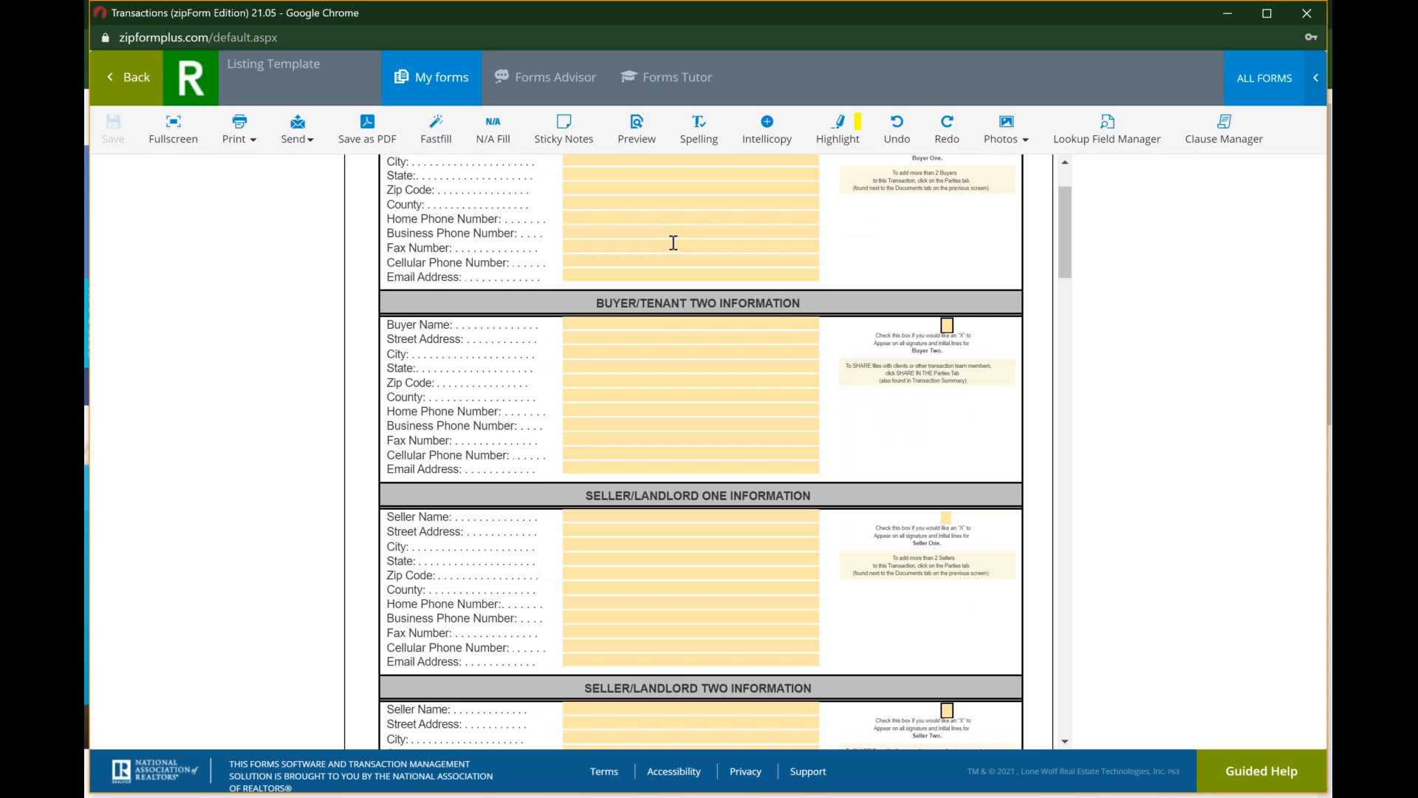
scroll(673, 242, "down", 1)
scroll(698, 451, "down", 6)
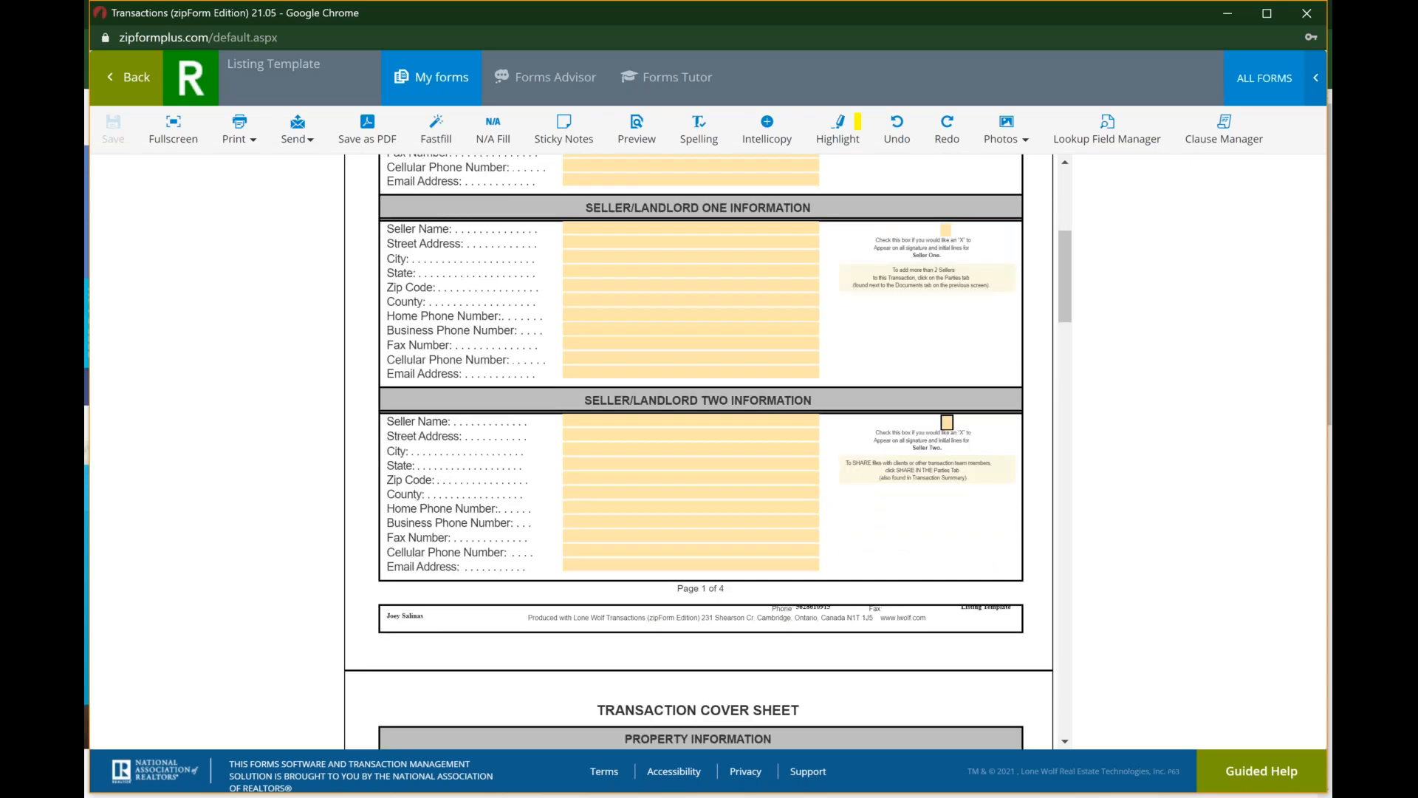
scroll(698, 450, "down", 3)
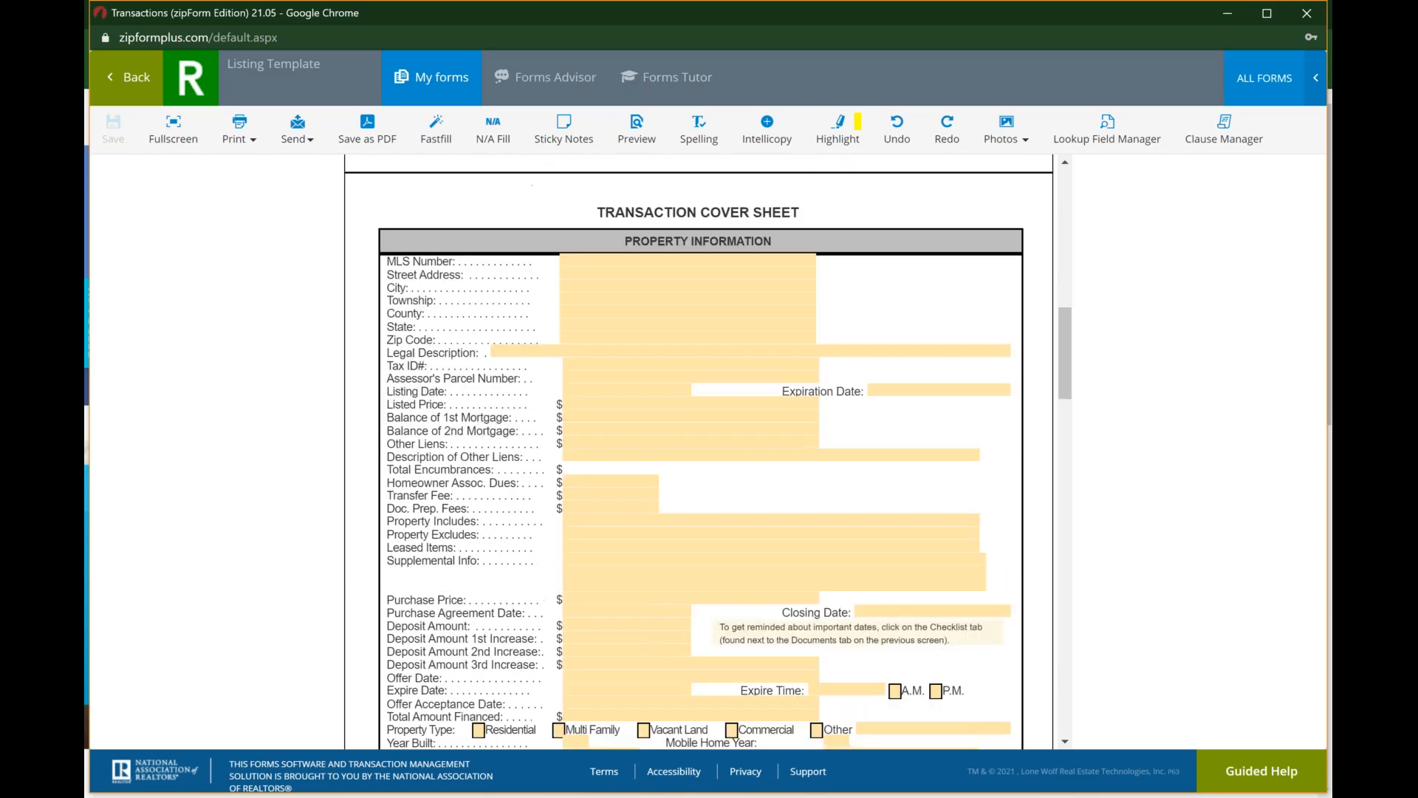
scroll(698, 451, "down", 8)
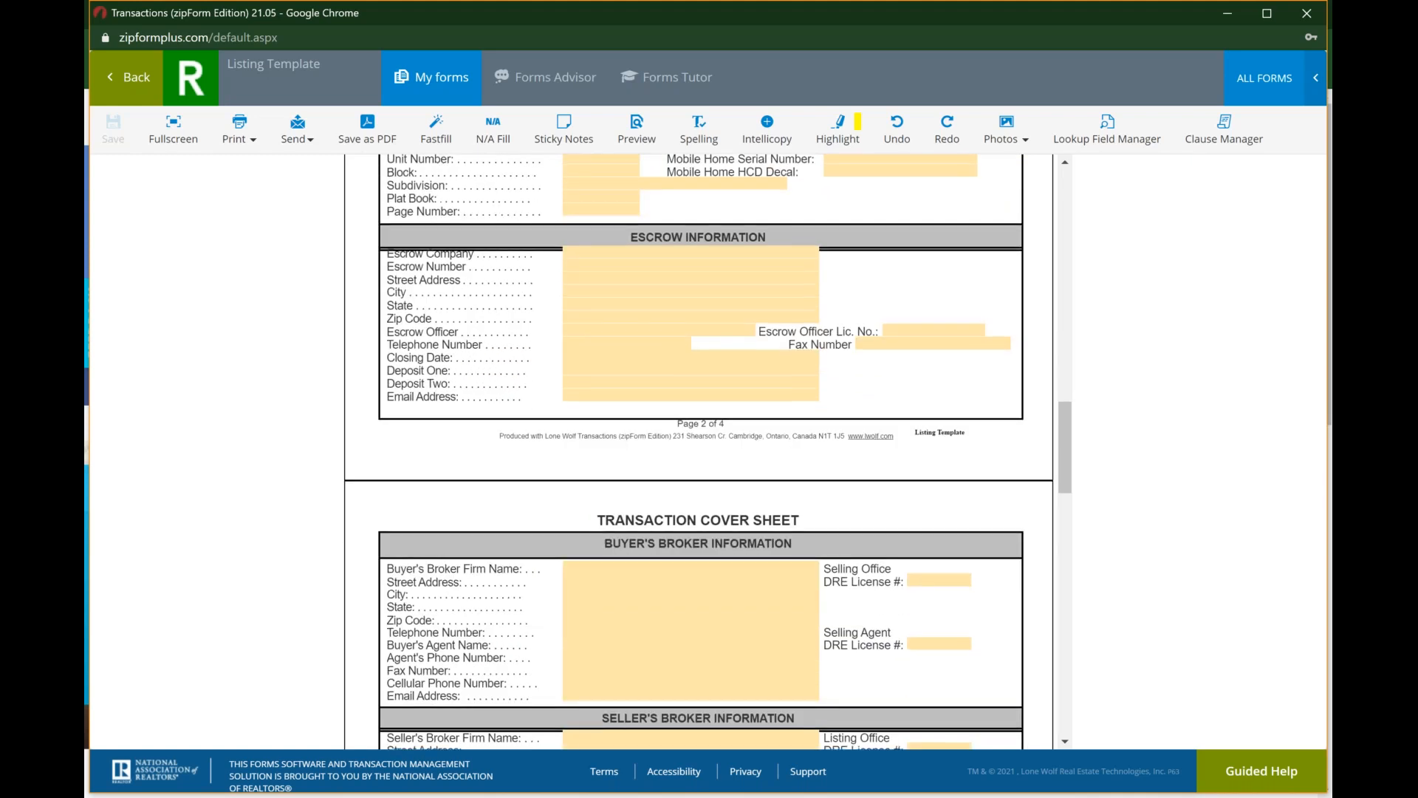
scroll(698, 451, "down", 6)
scroll(698, 451, "up", 2)
scroll(698, 451, "down", 1)
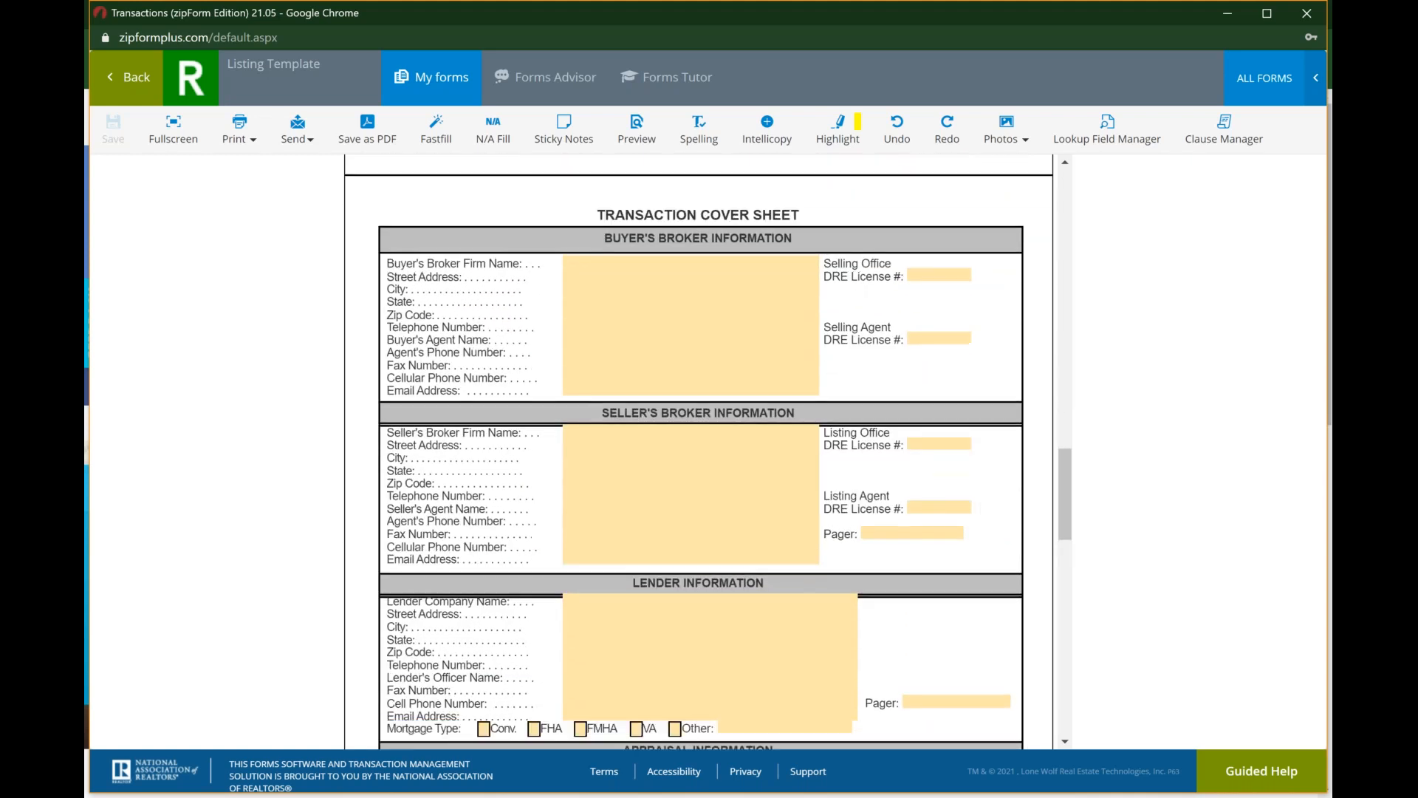
scroll(698, 450, "down", 2)
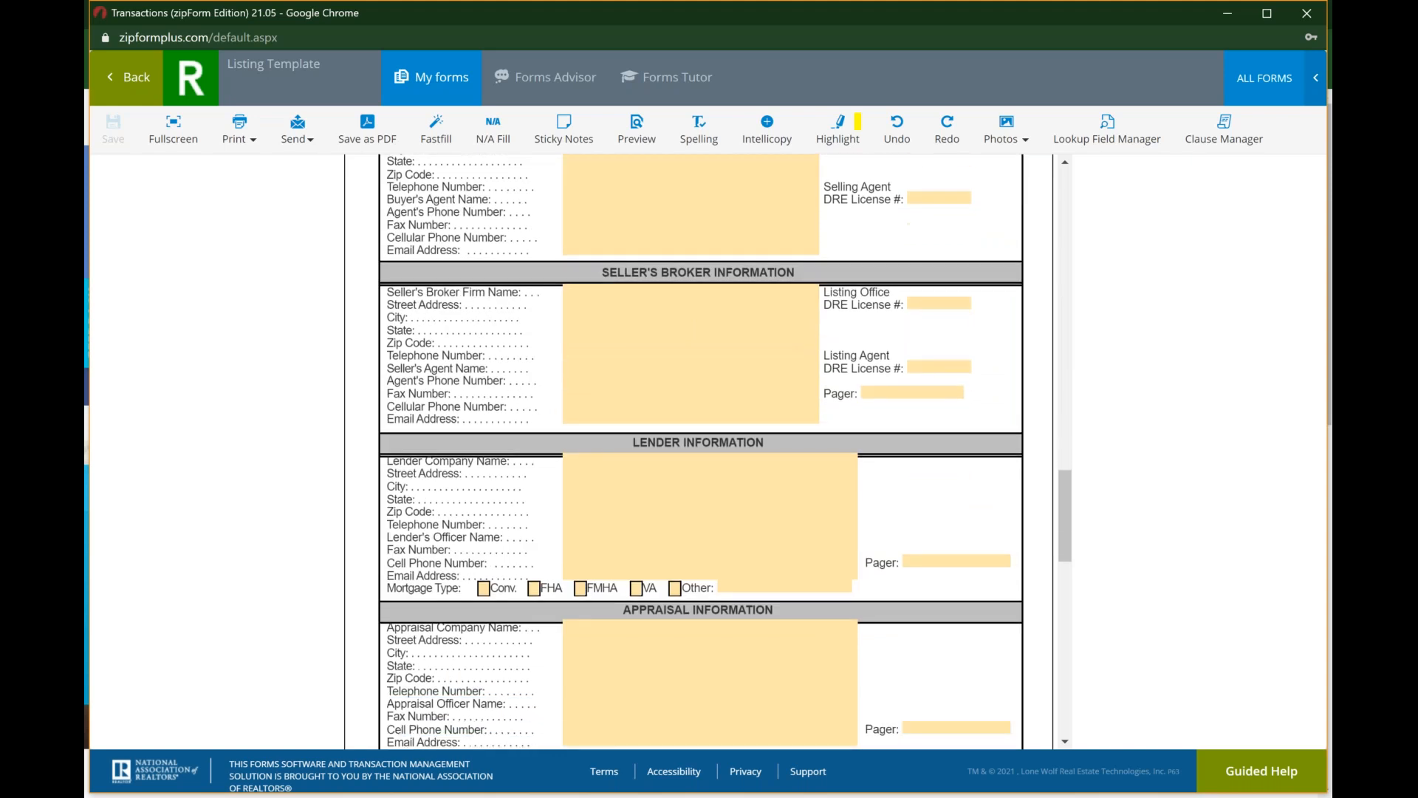
Step: Fill in the Seller's Broker firm name as "Greater DAOR" and enter the listing office's DRE license number
scroll(698, 451, "up", 2)
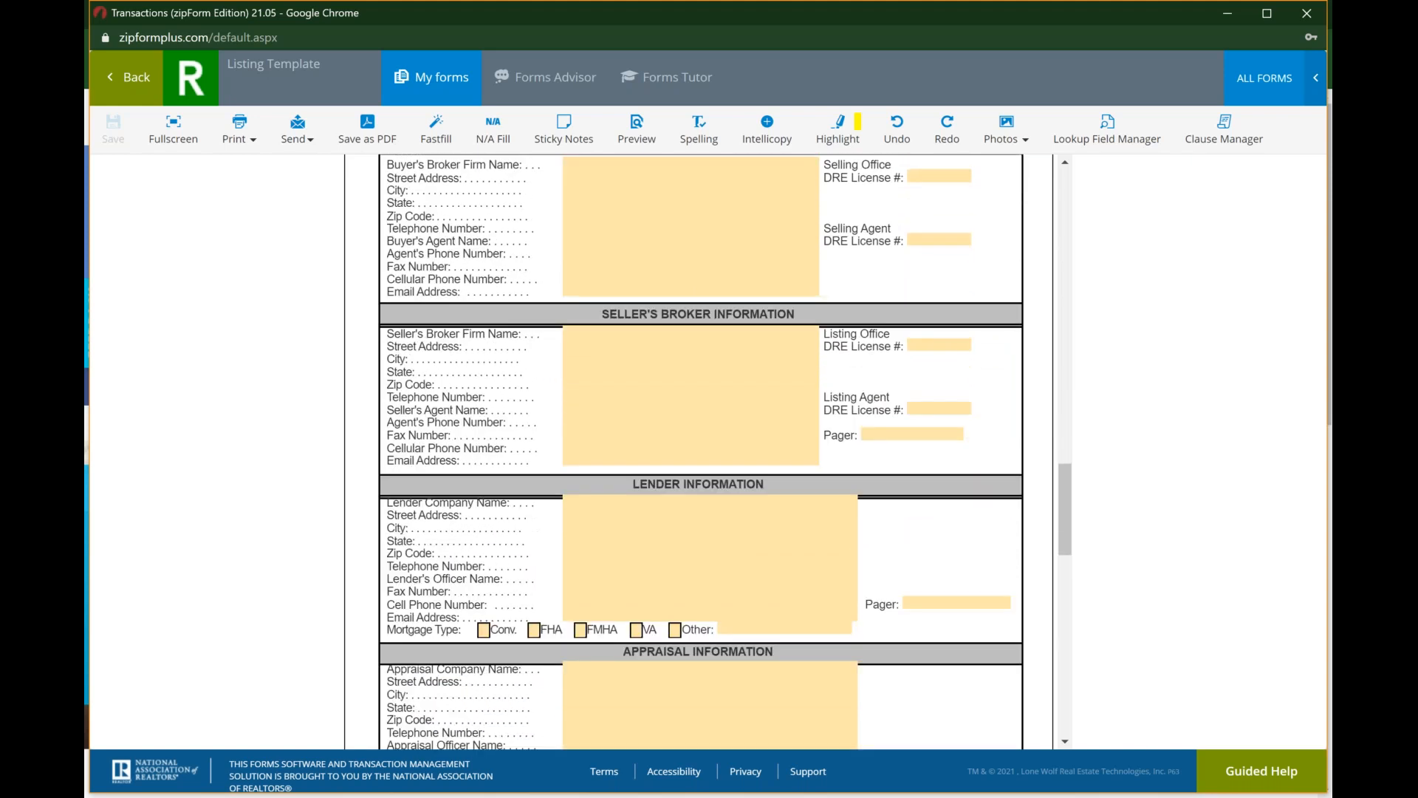
left_click(574, 372)
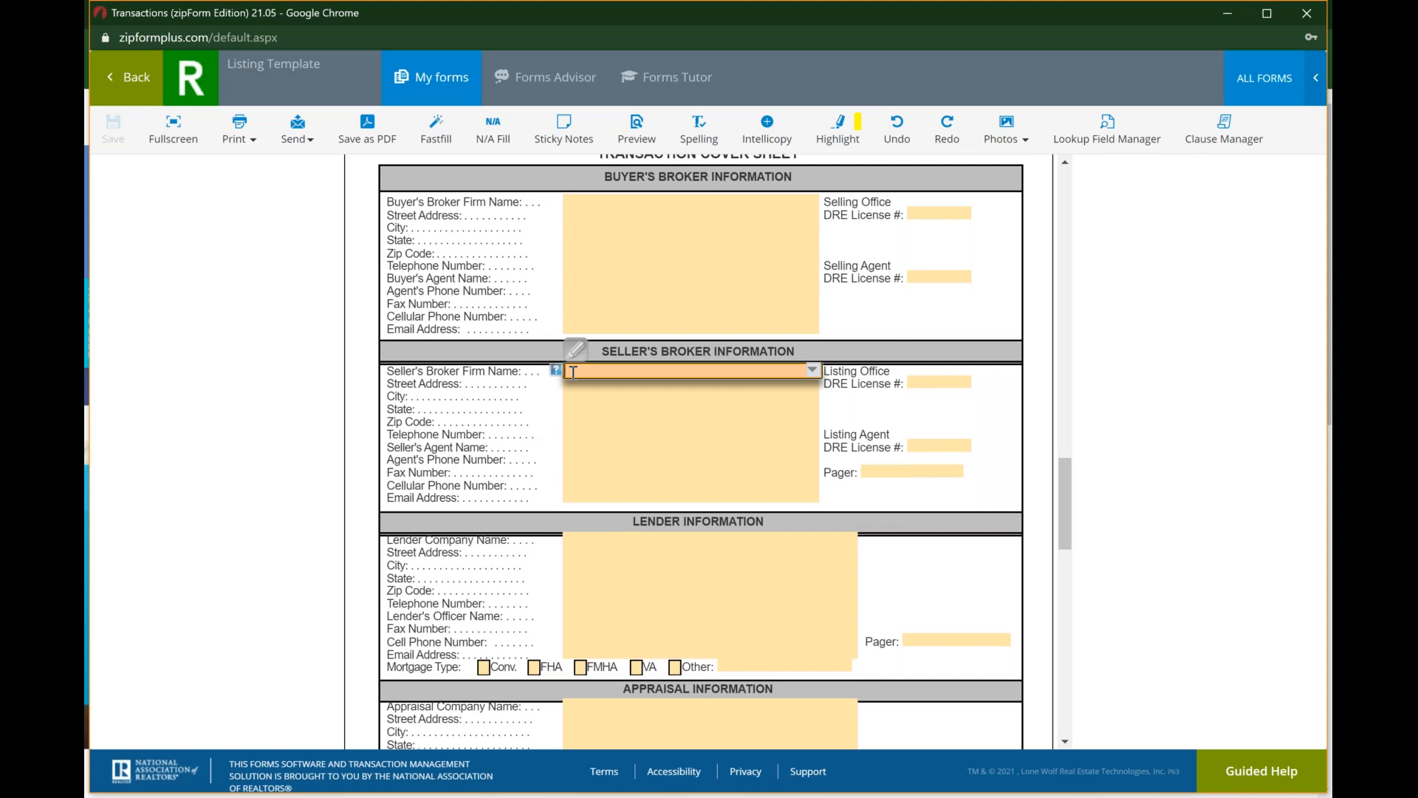
type("Greater DAOR")
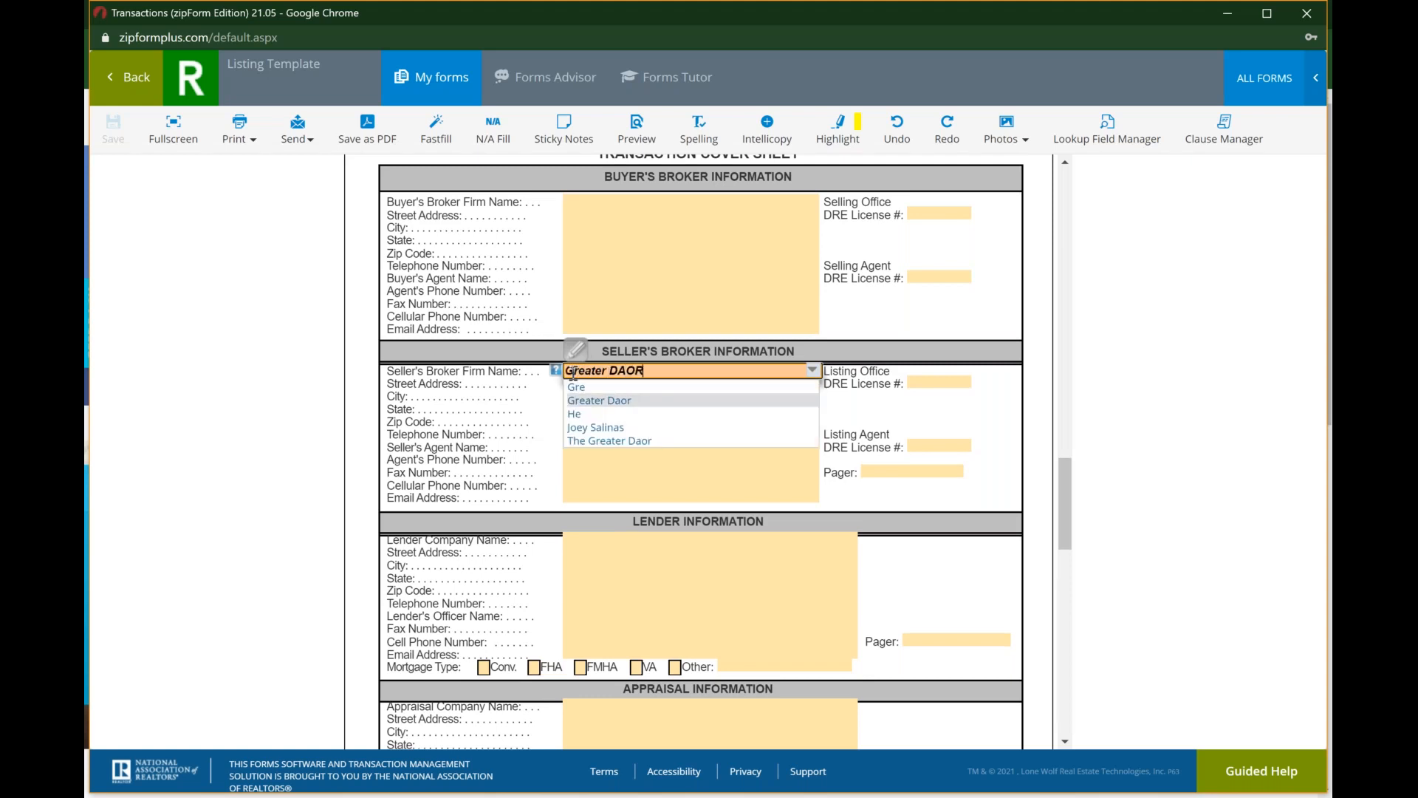
key("Return")
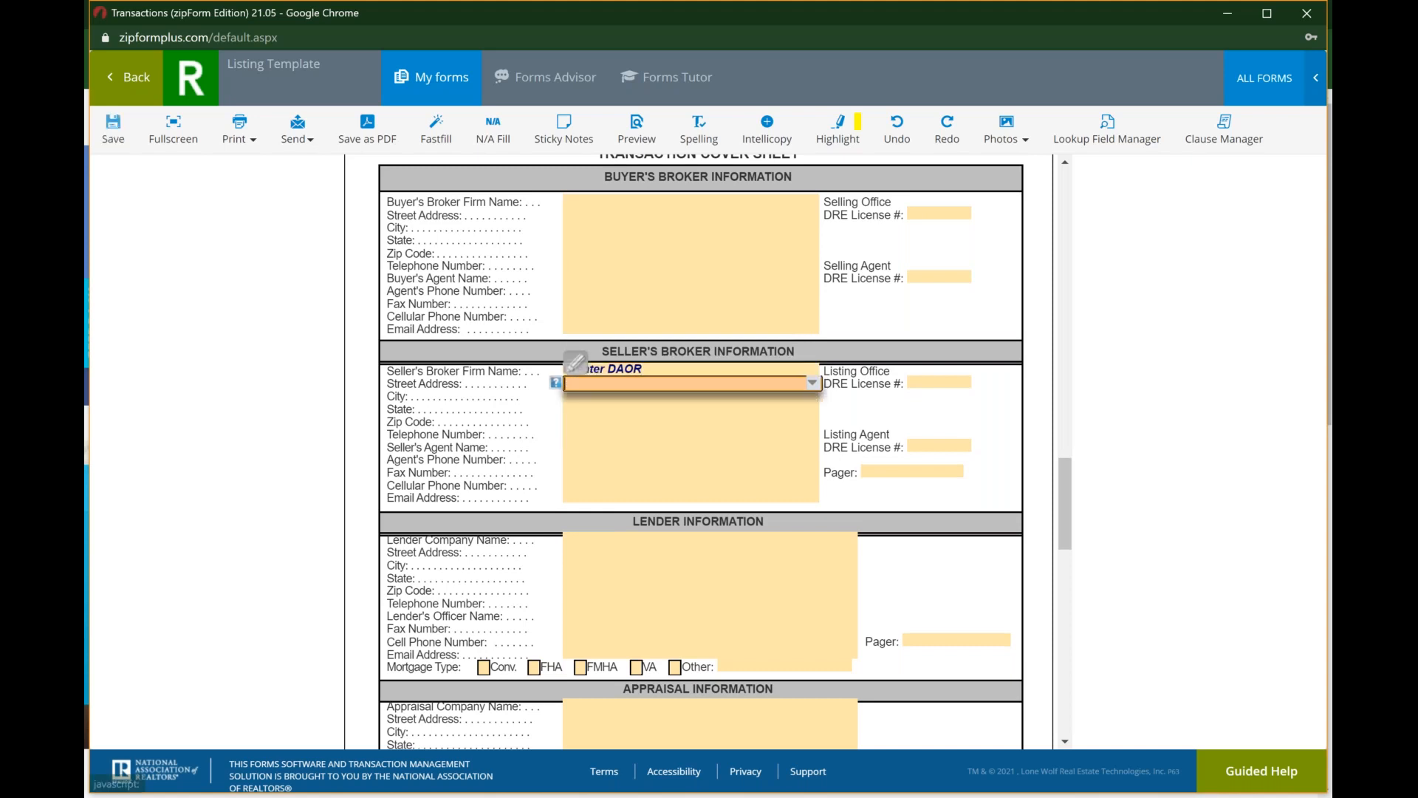
key("Tab")
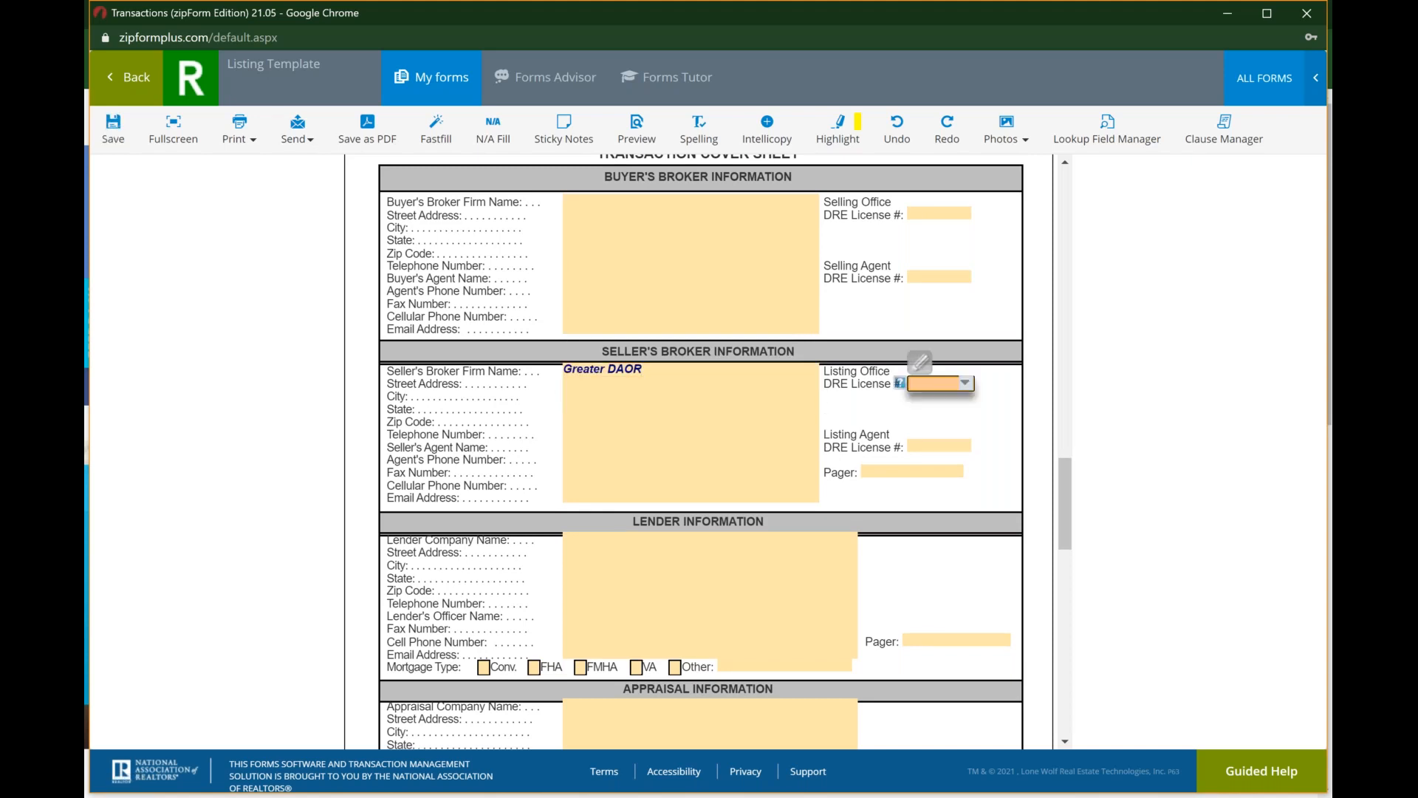
type("01234567")
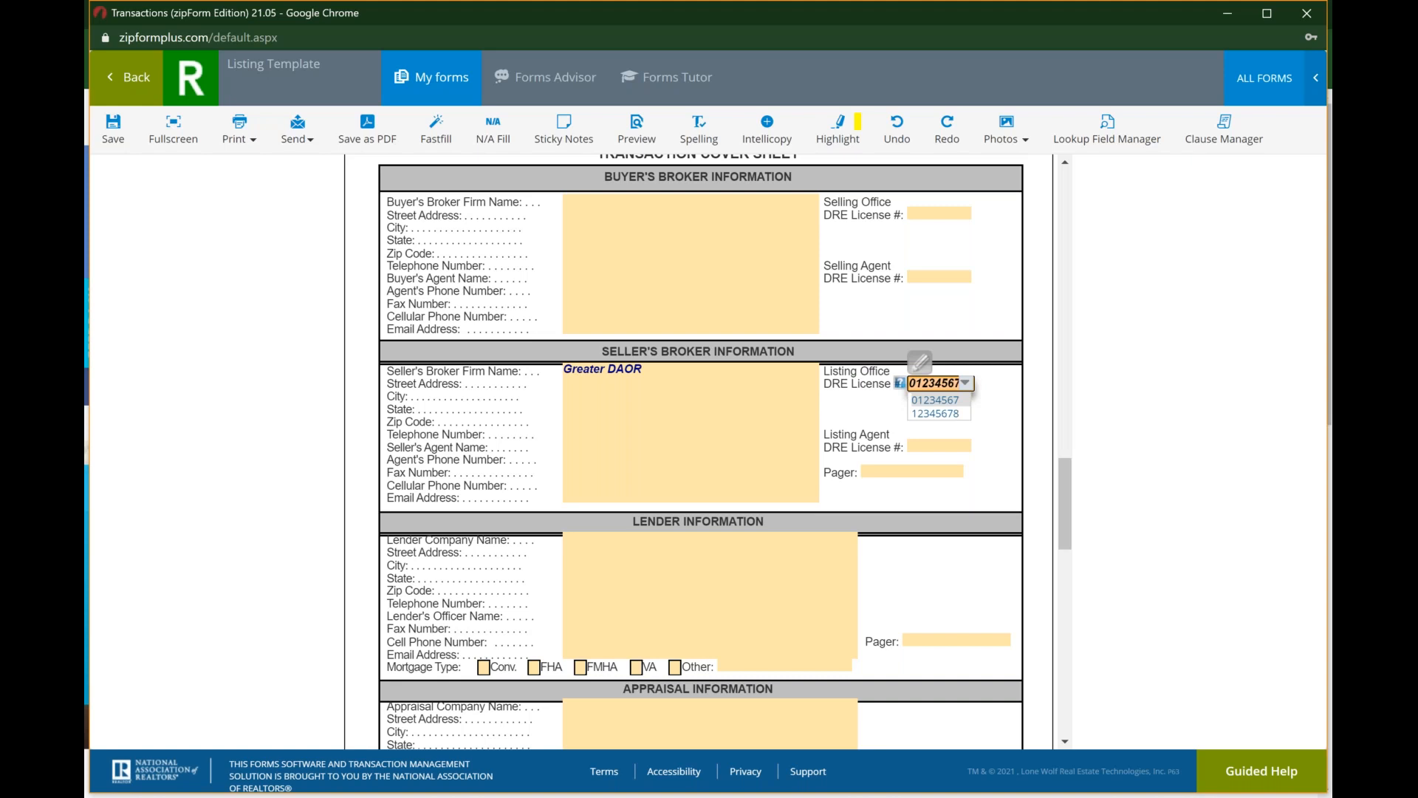
key("Tab")
key("Tab")
Step: Enter the seller's agent's full name and the listing agent's DRE license number in the Seller's Broker Information
key("Tab")
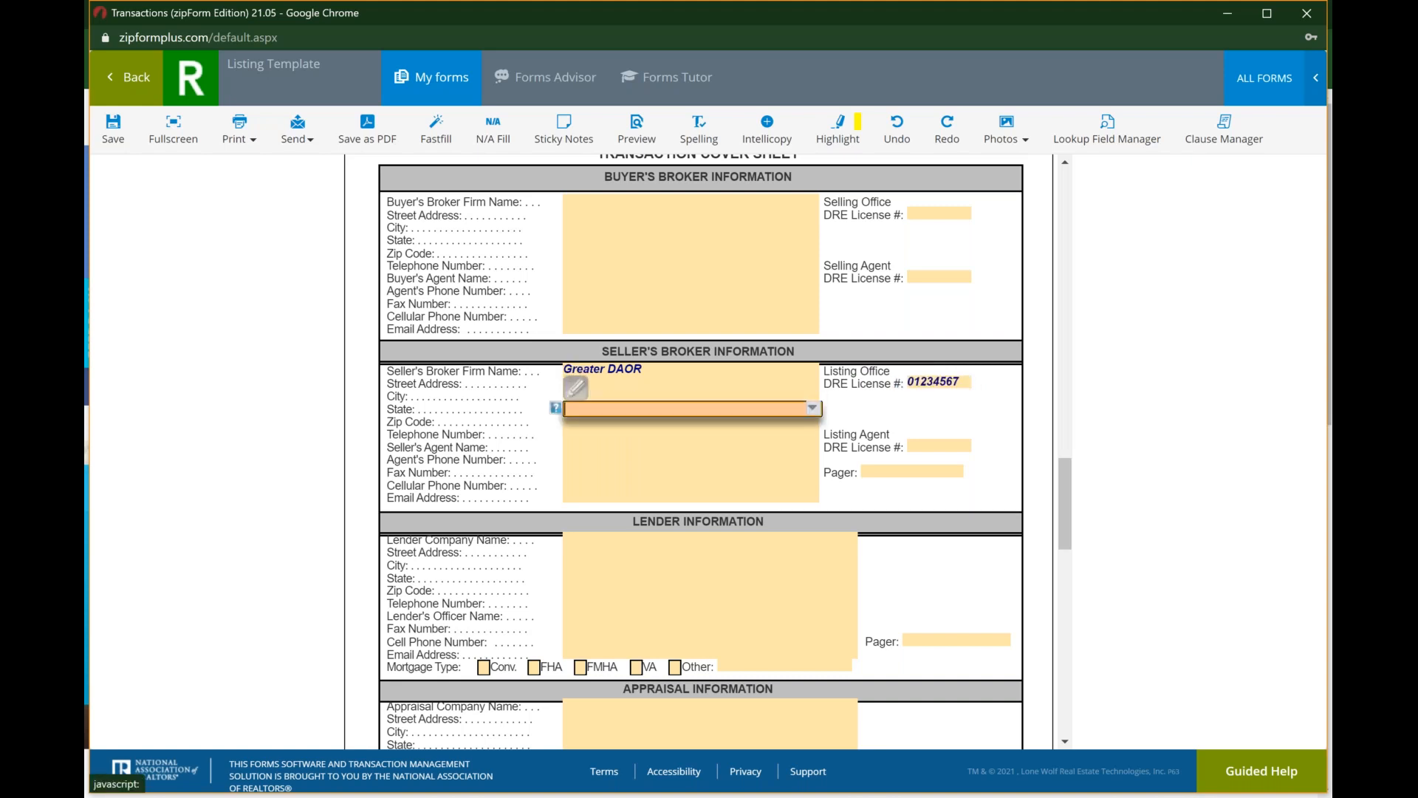
key("Tab")
key("Tab")
key("Tab")
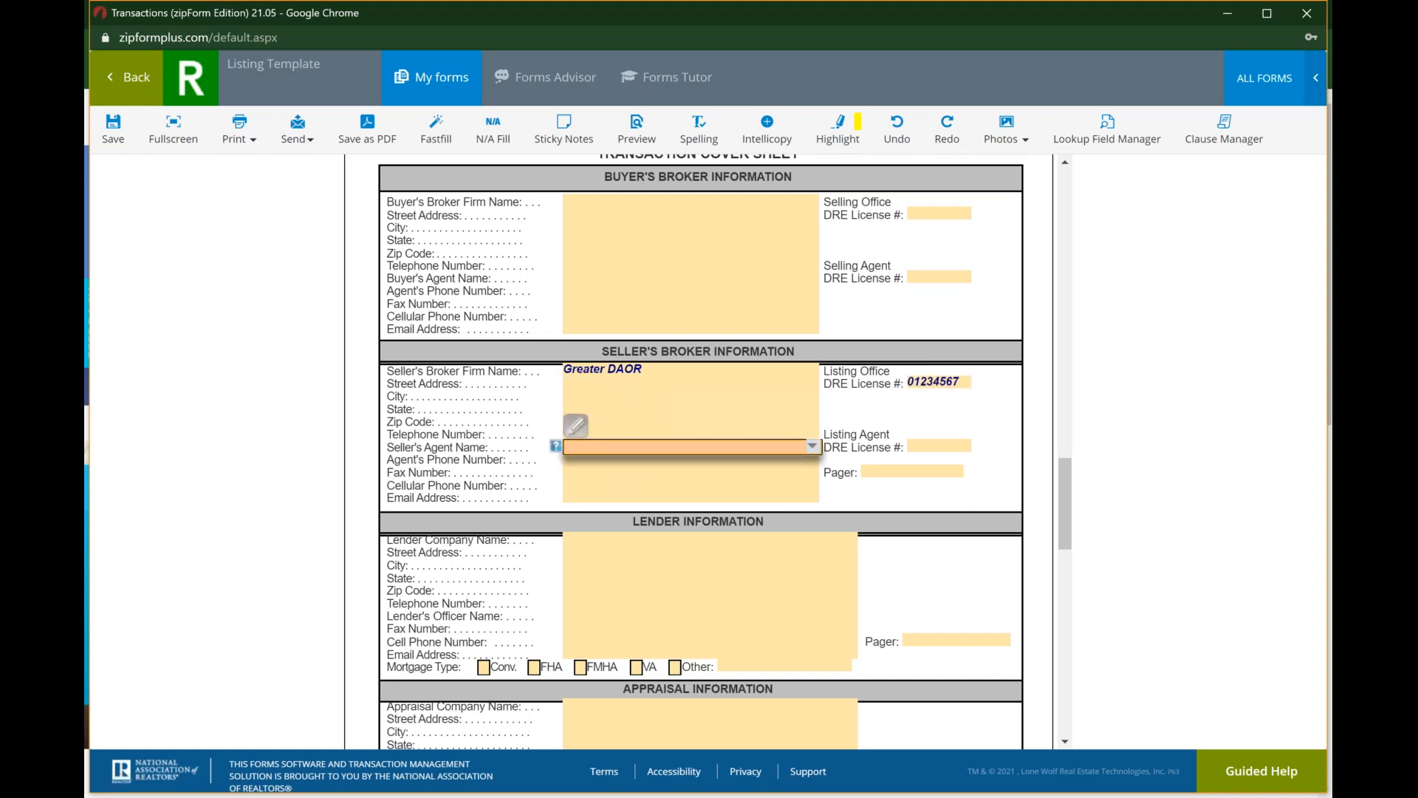
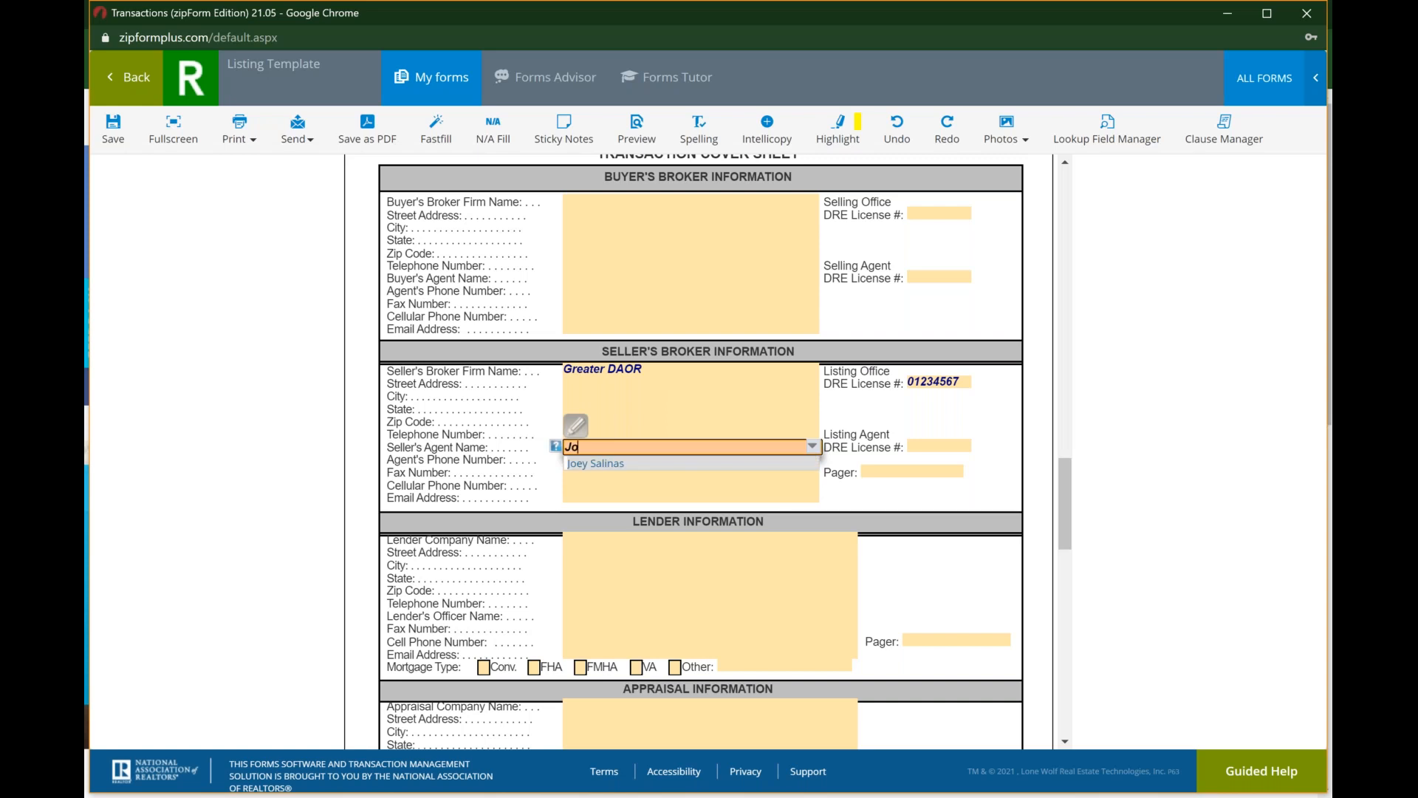
key("Tab")
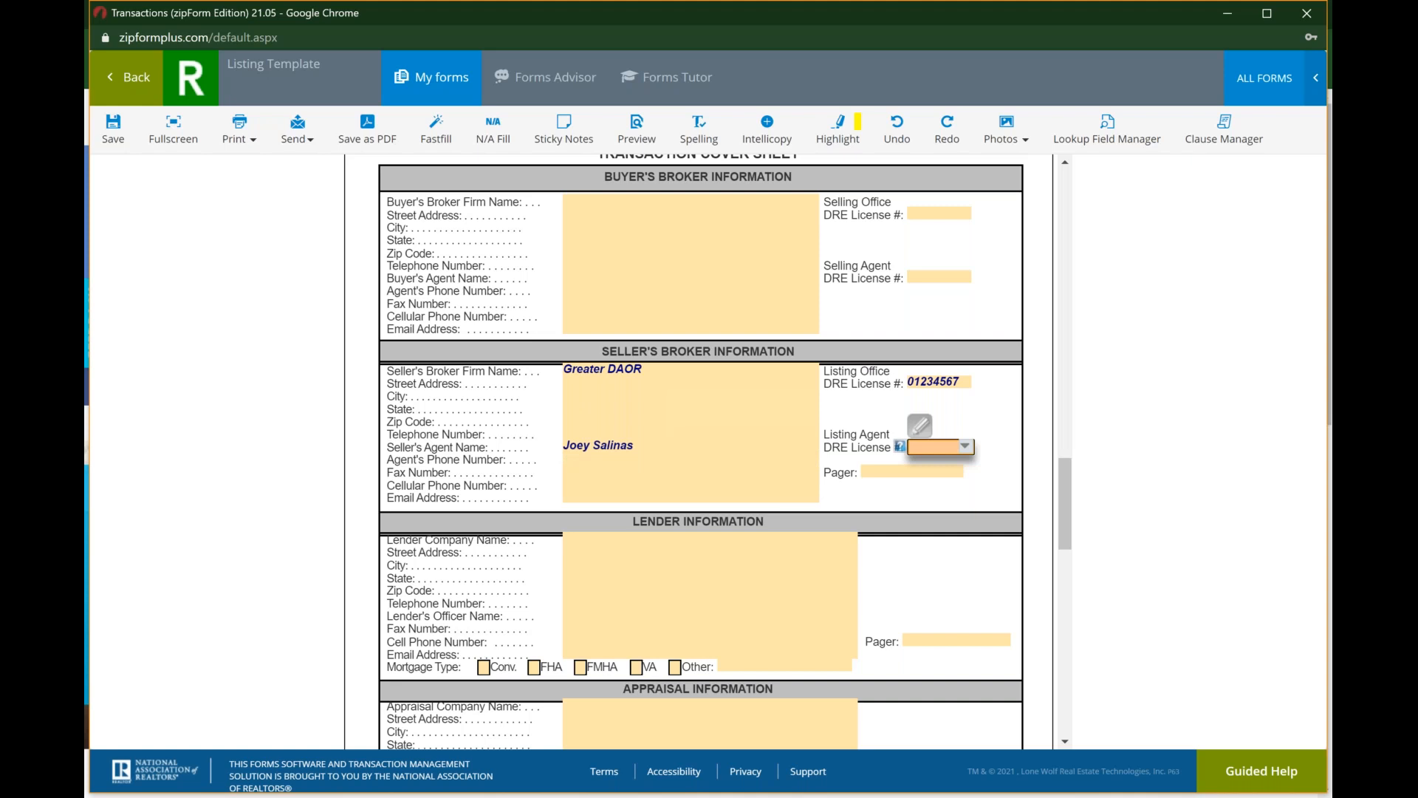
type("01234567")
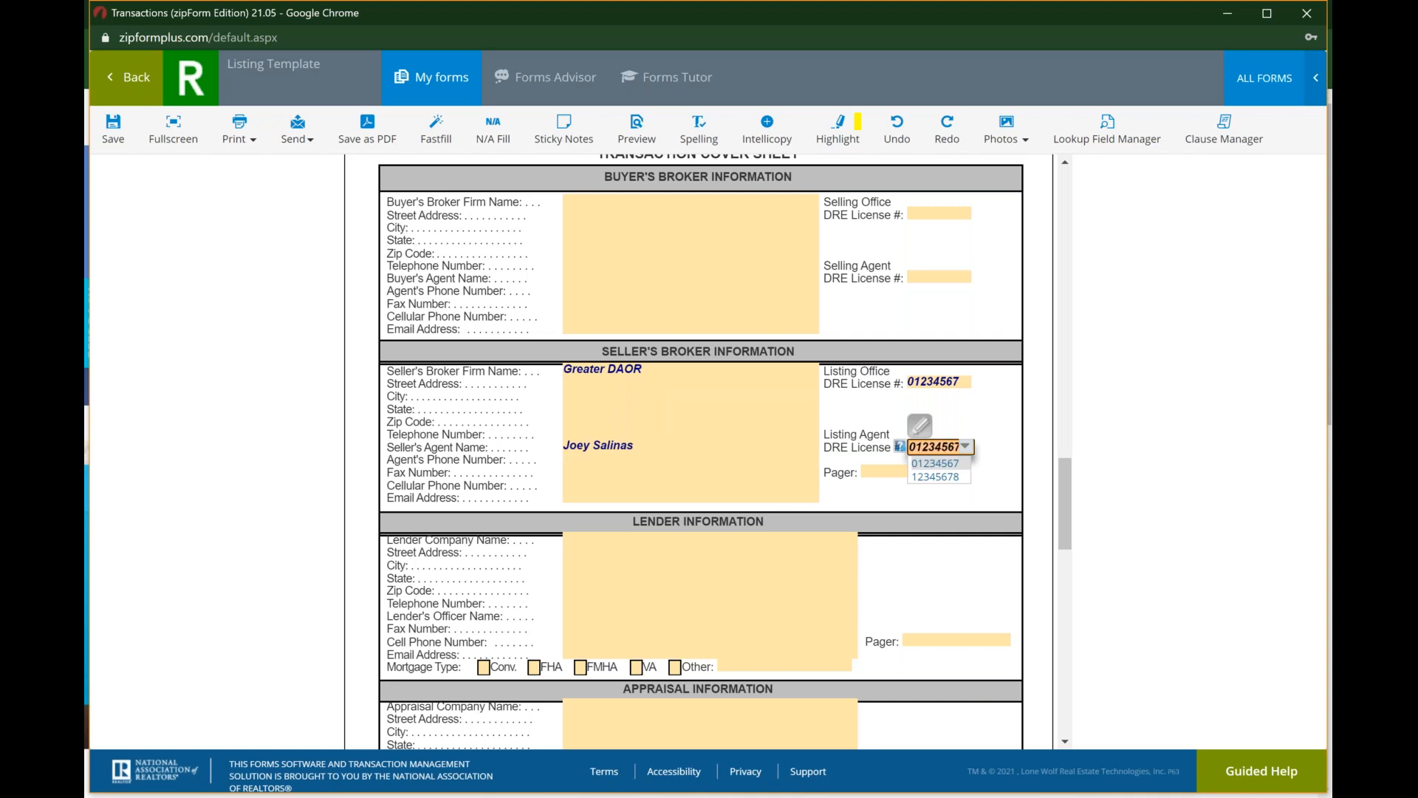
key("Tab")
key("Tab")
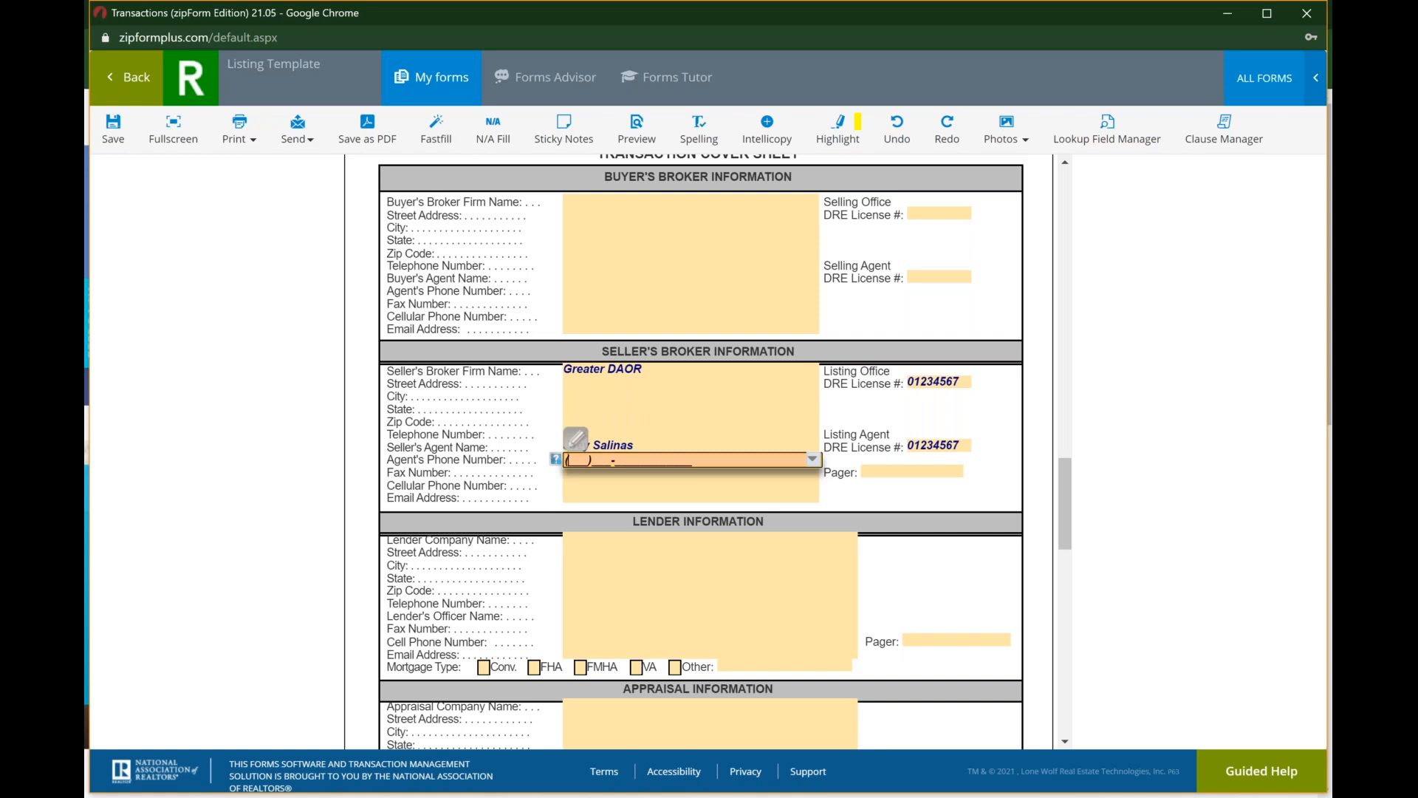
Step: Fill in the e-mail address in the Seller's Broker Information, leaving the agent's phone and fax fields blank
key("Tab")
key("Tab")
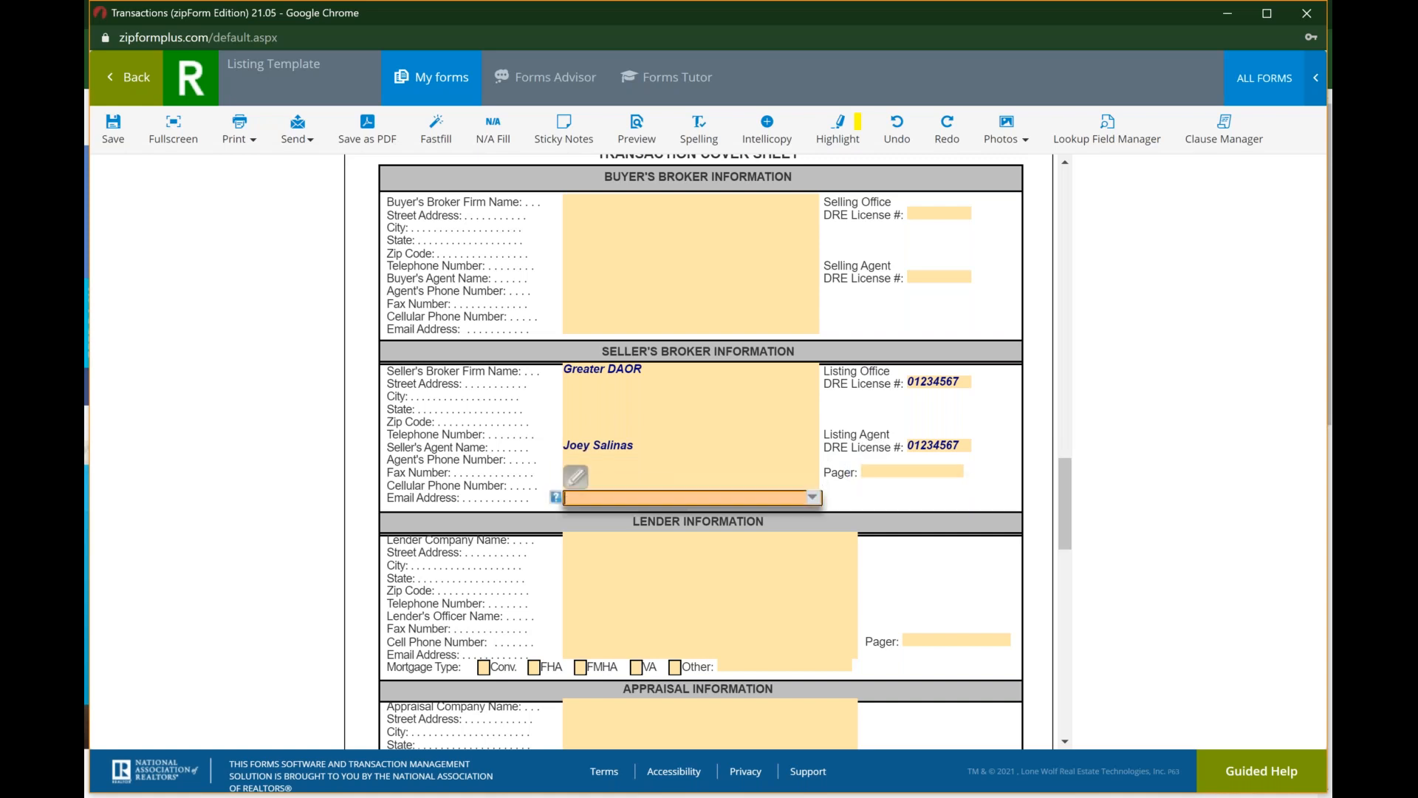
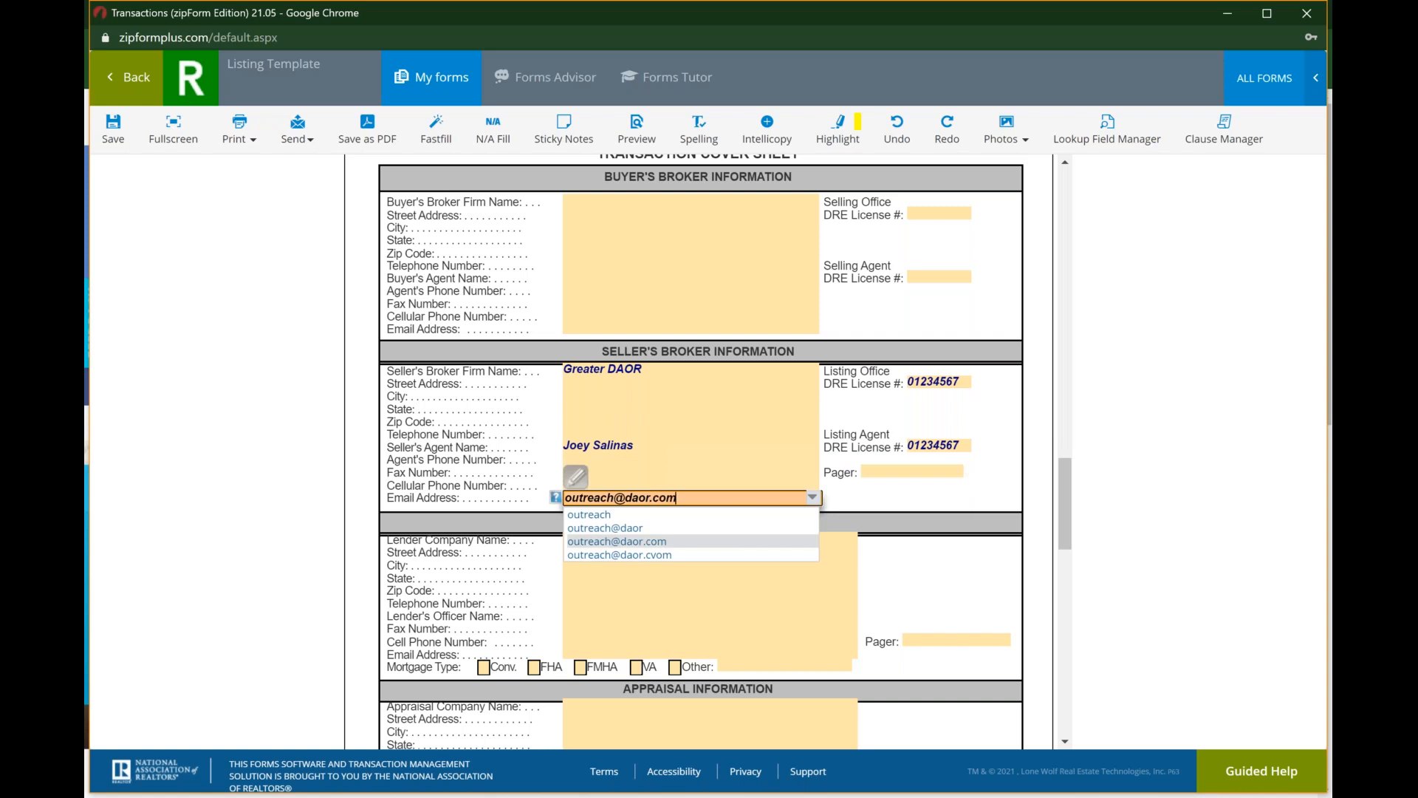
key("Return")
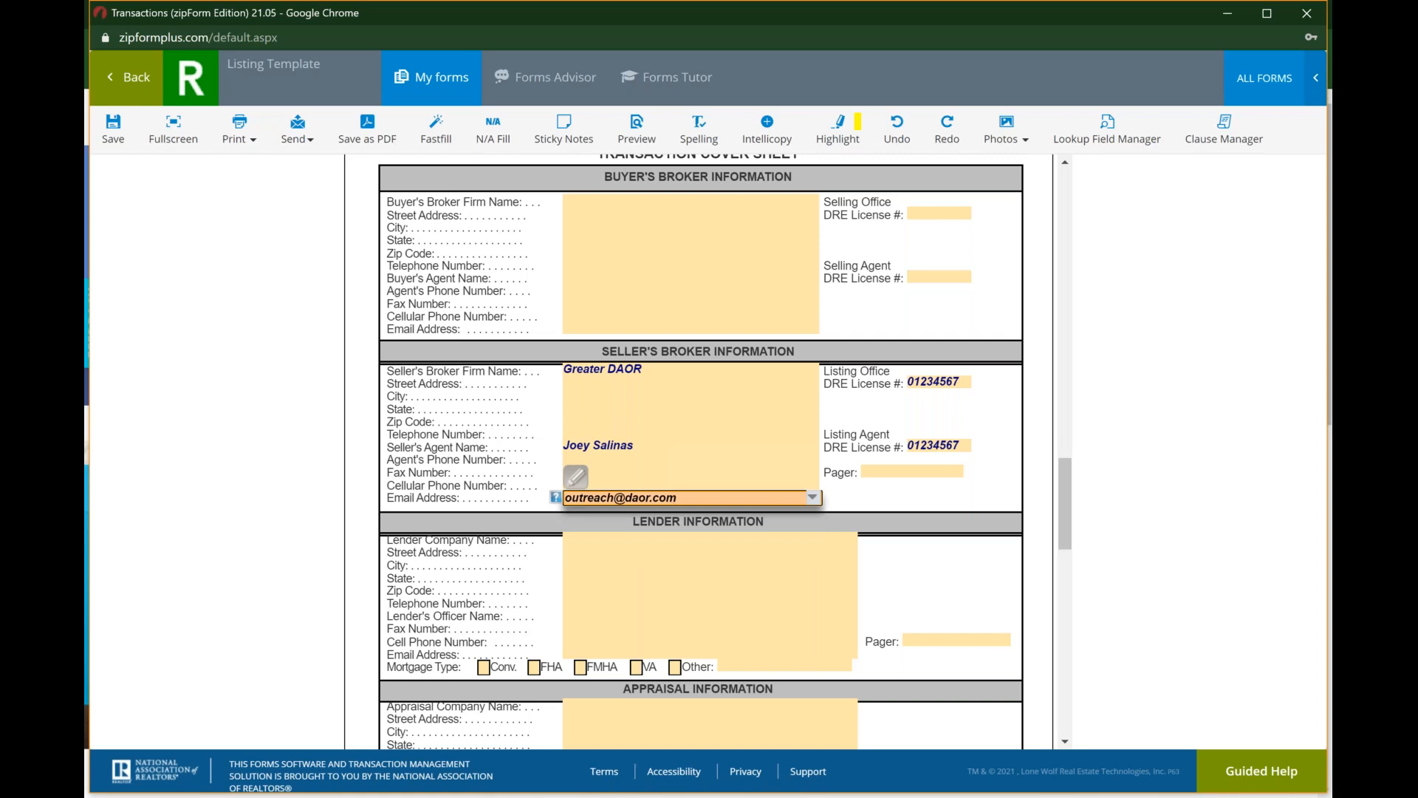
key("Tab")
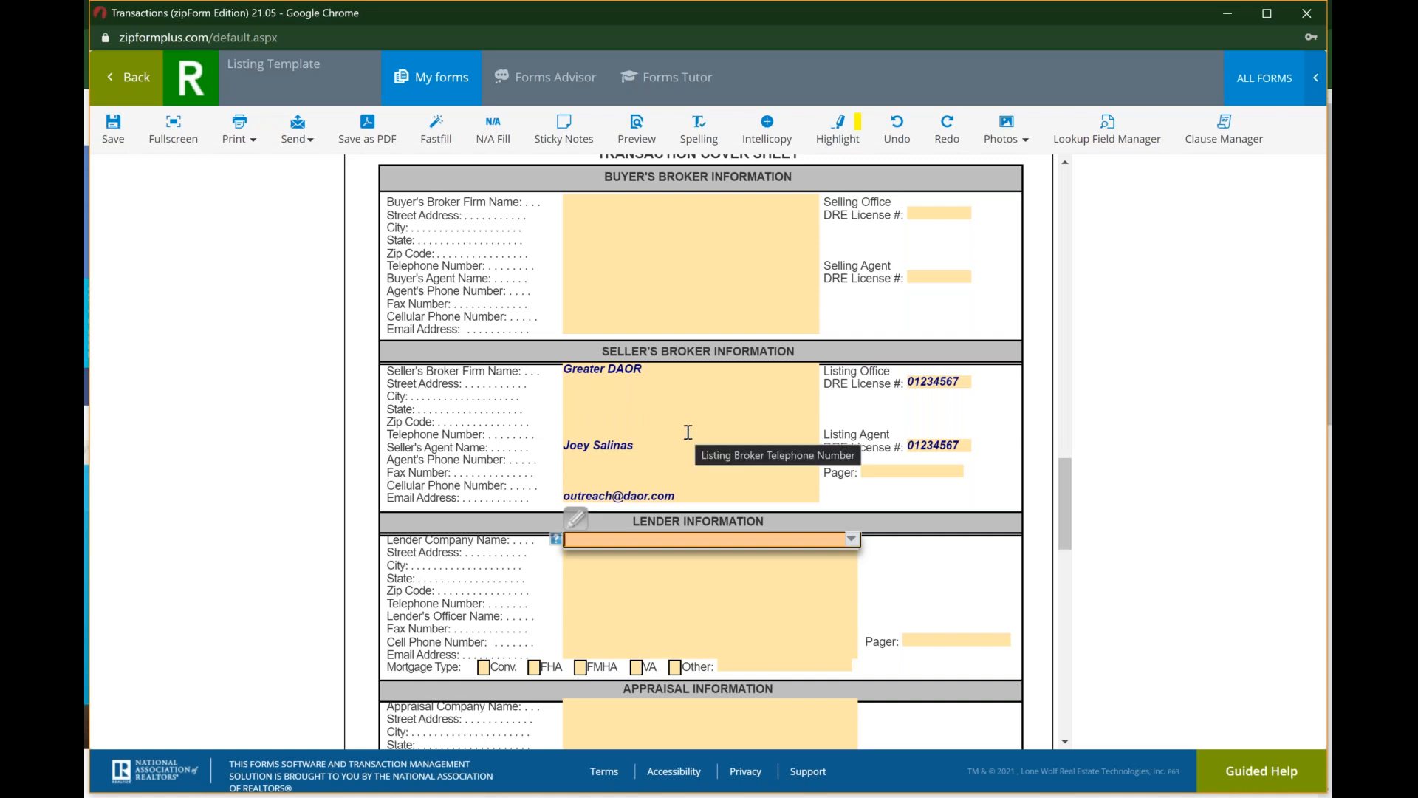
Step: Review the Cover Sheet's remaining sections through Homeowners Association Information, and return to the broker sections
scroll(688, 432, "down", 2)
scroll(688, 432, "down", 2)
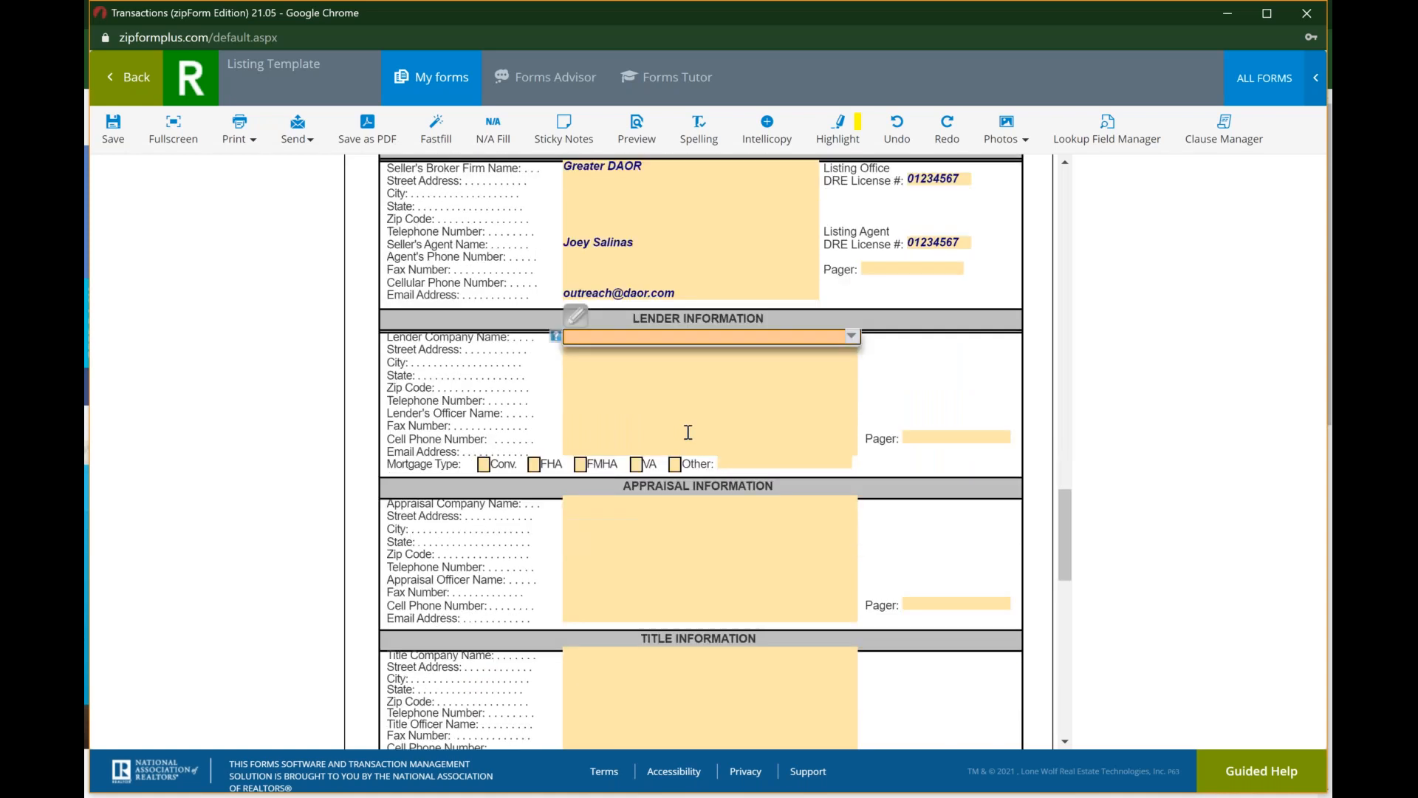
scroll(688, 432, "down", 7)
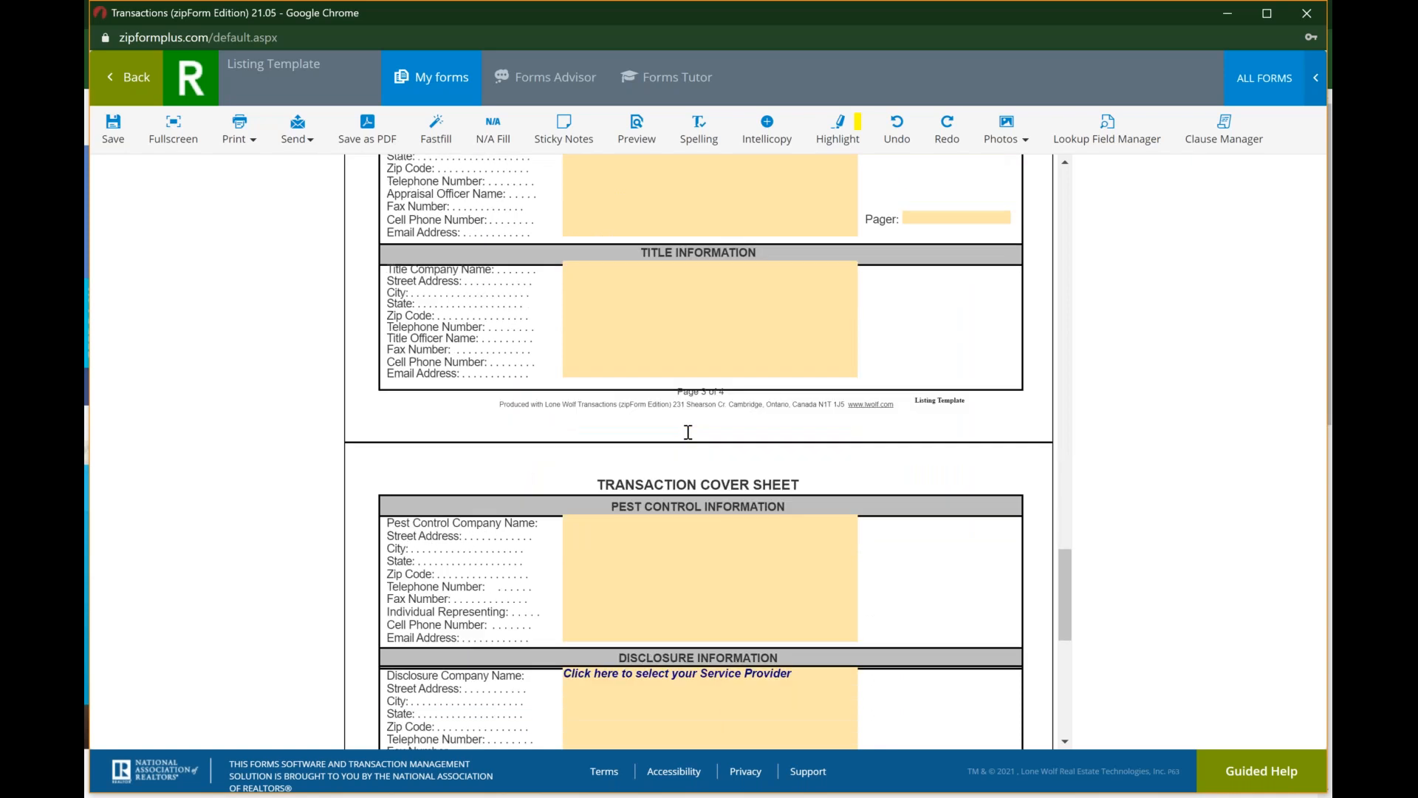
scroll(688, 433, "down", 5)
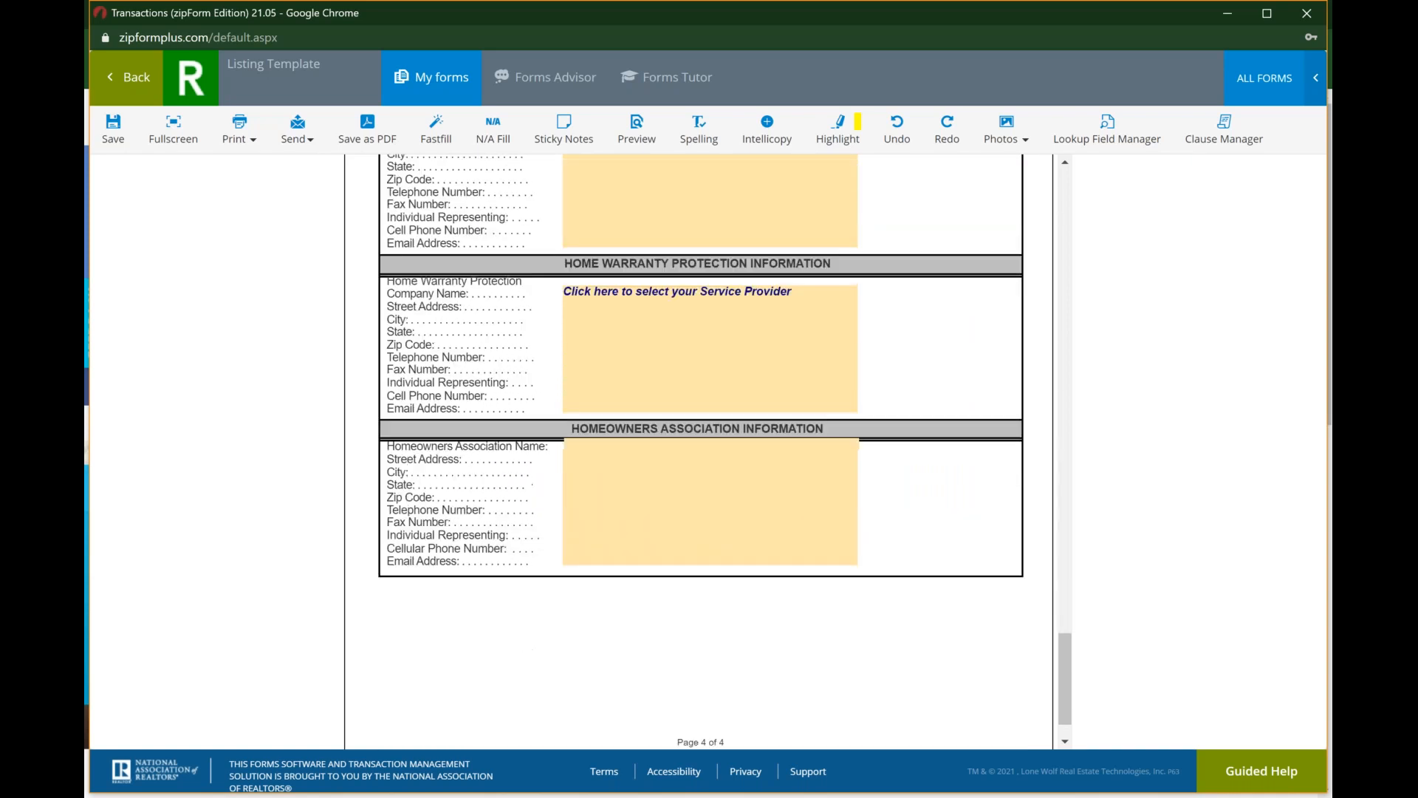
scroll(688, 432, "up", 10)
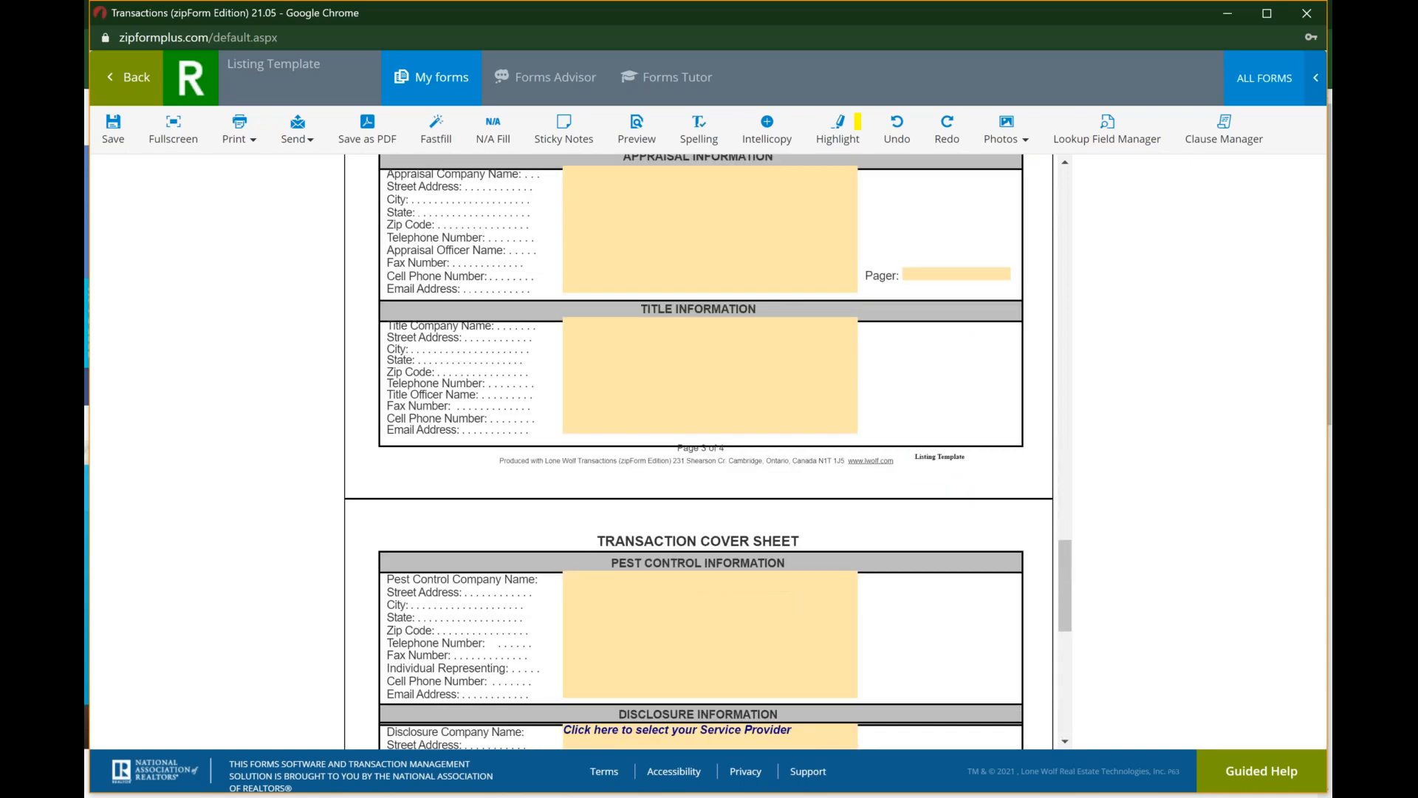
scroll(698, 452, "up", 6)
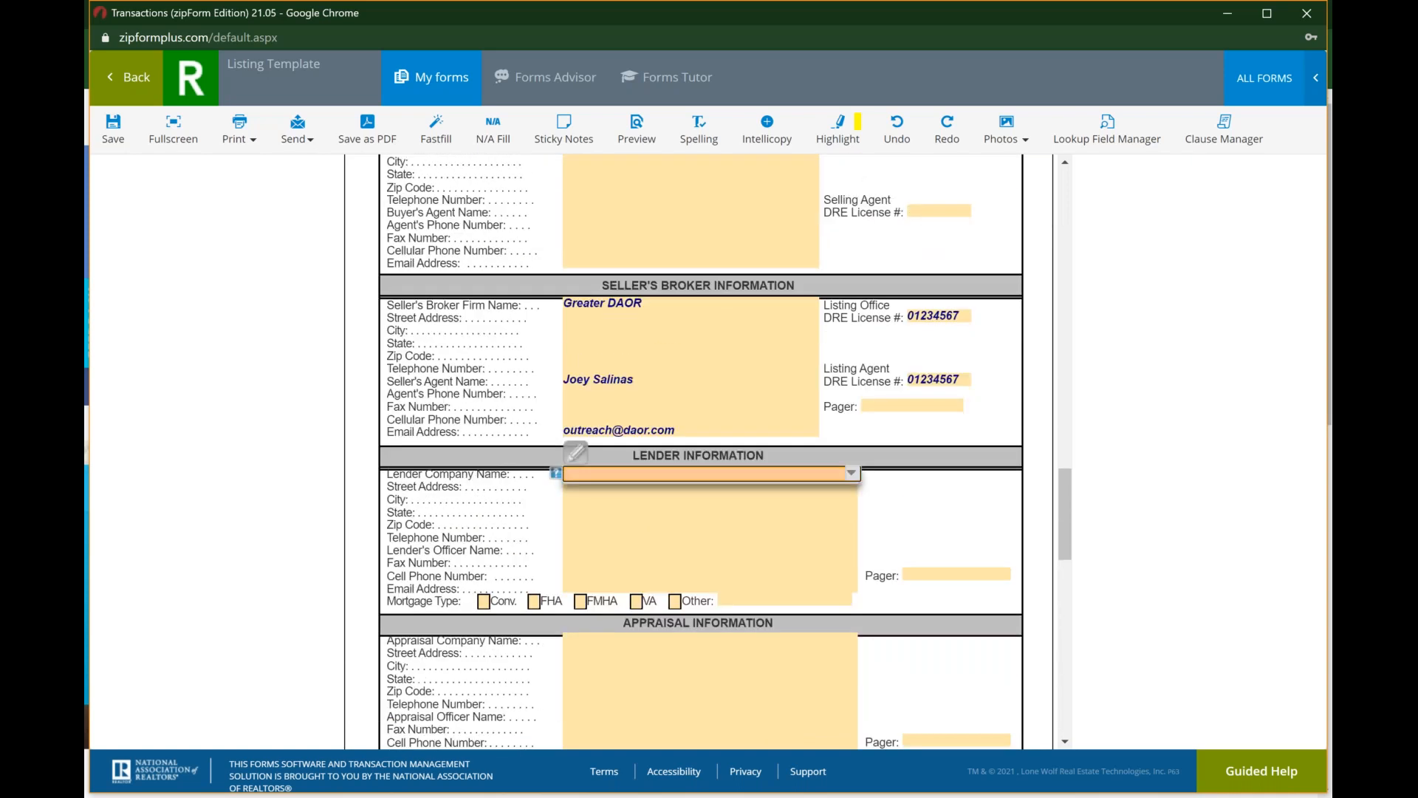
scroll(597, 572, "up", 1)
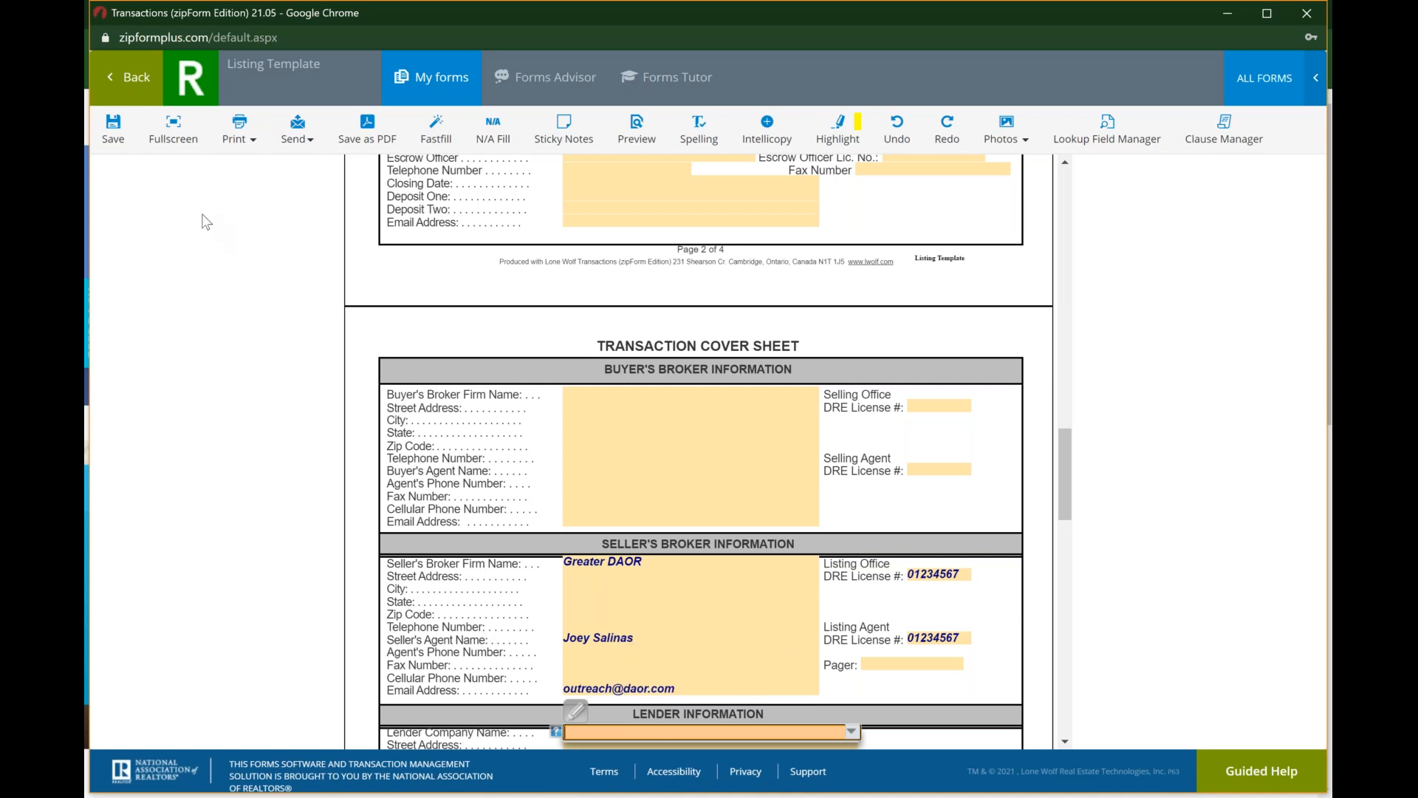
Step: Save the Cover Sheet and open the "Res. Listing Agmt. - Exclusive - 6/20" form from the template's documents
left_click(115, 133)
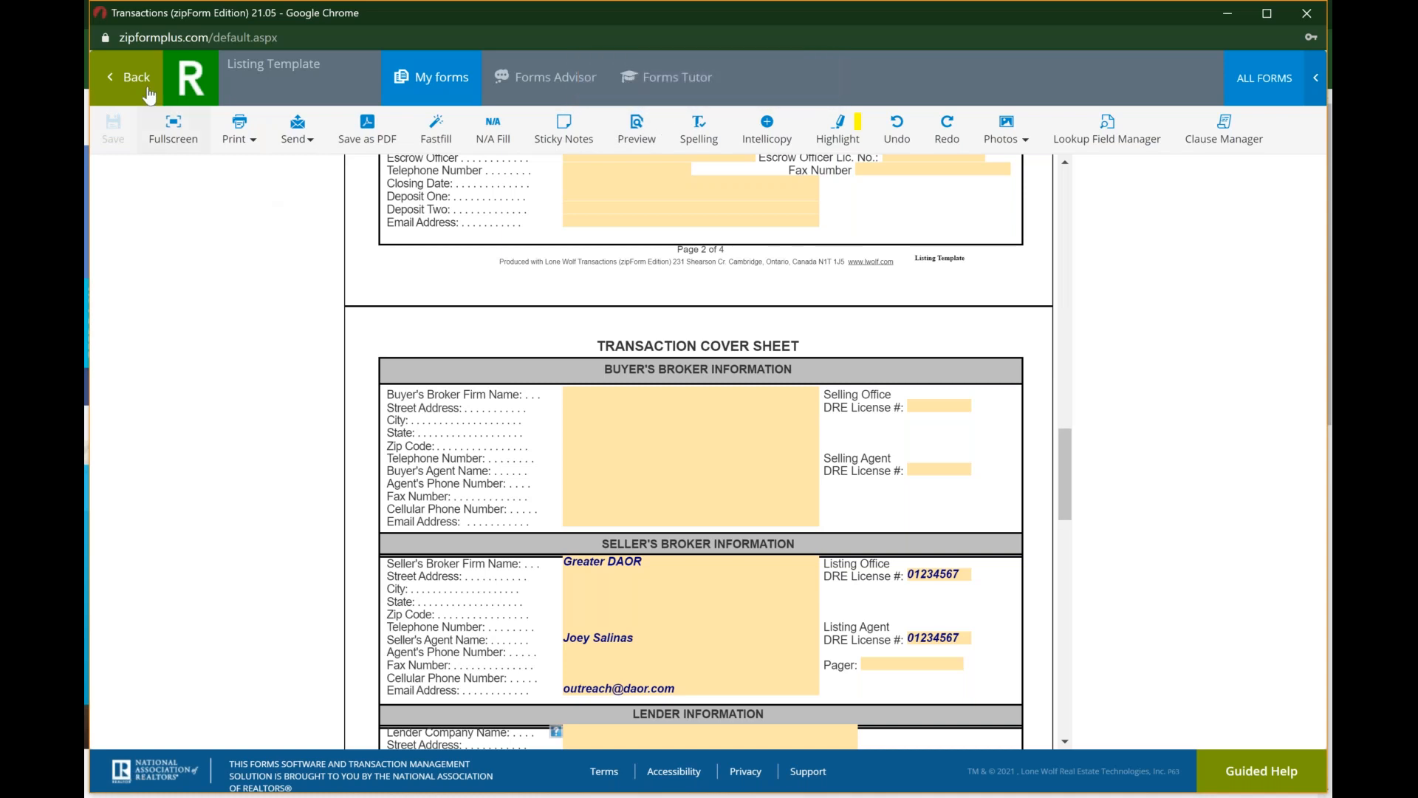
left_click(138, 78)
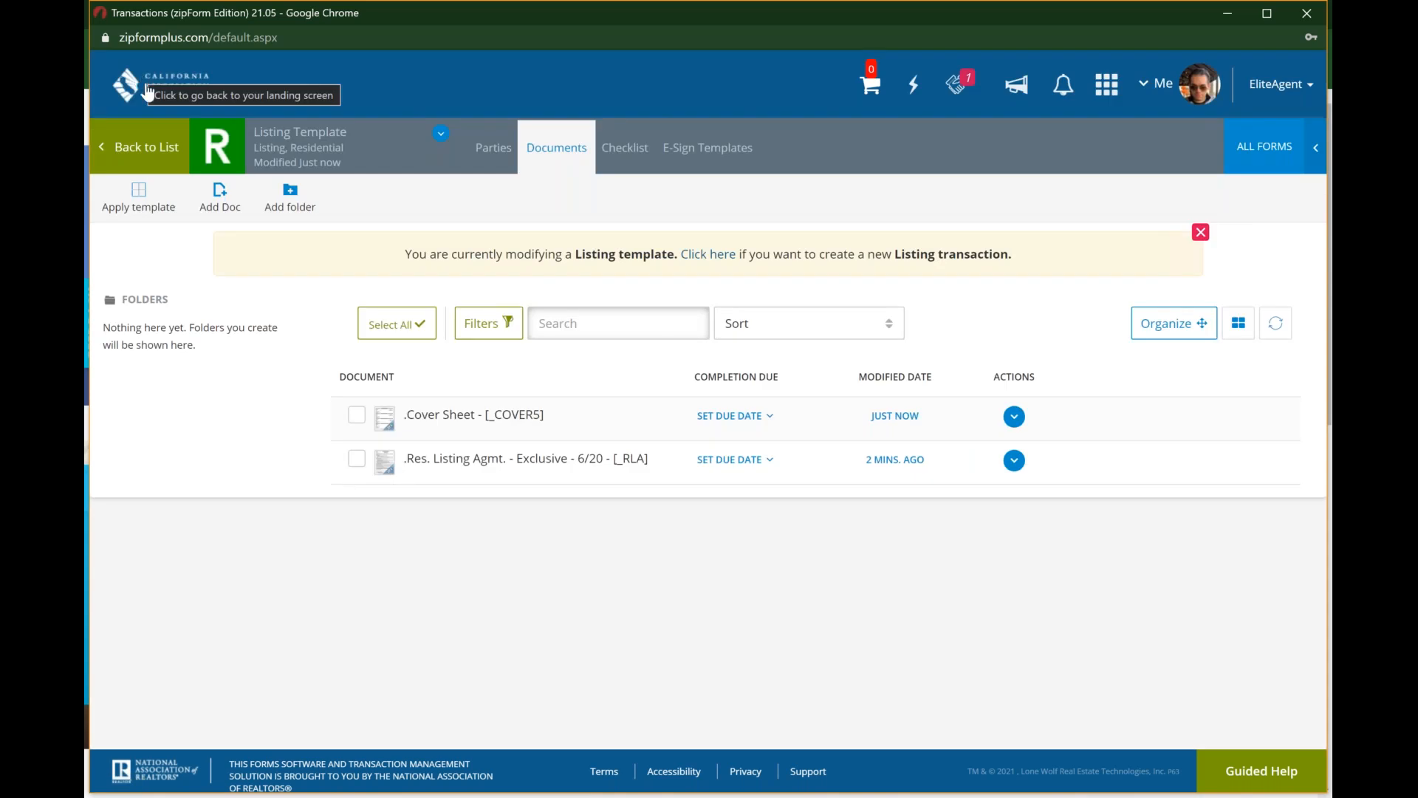
left_click(494, 464)
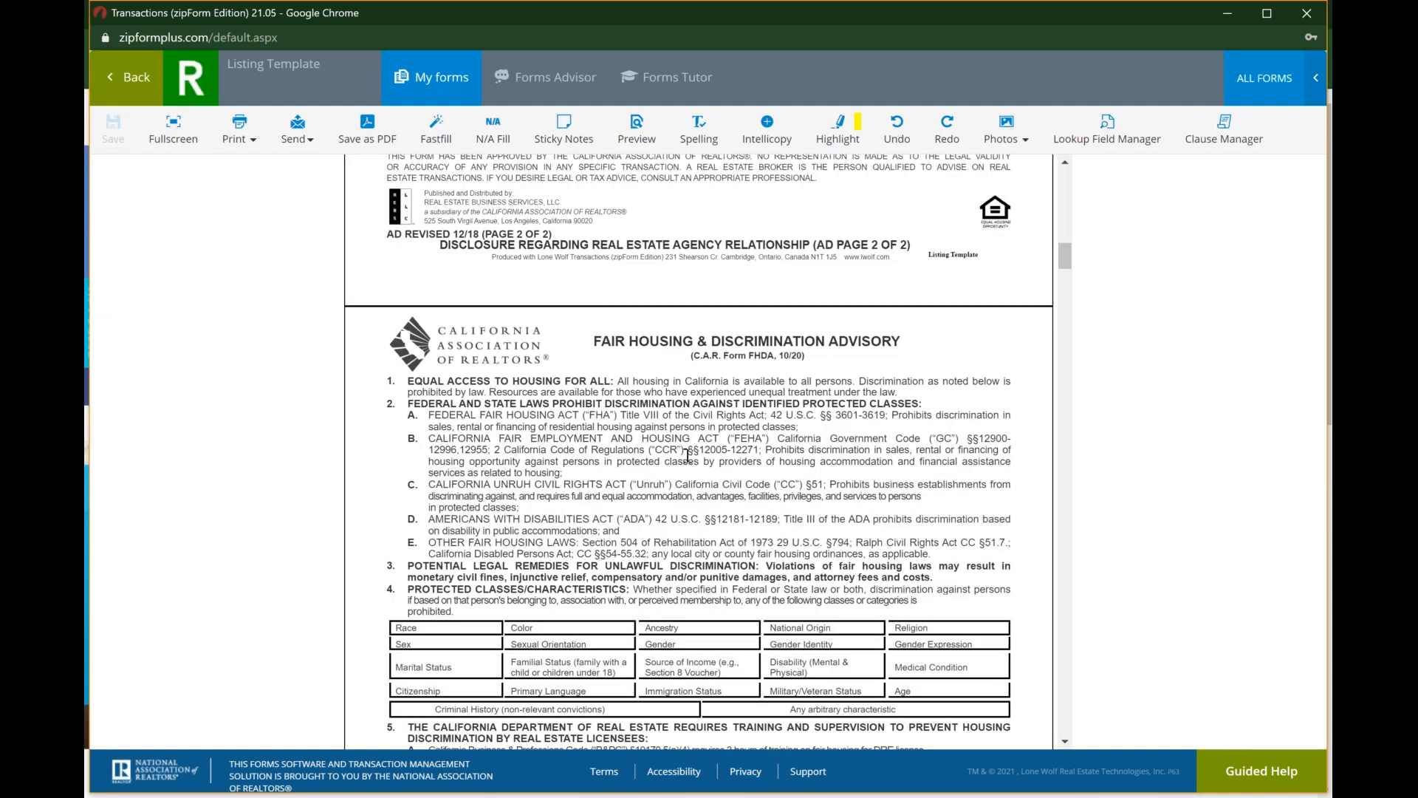
Step: Examine the agent and broker lines on page 1 of the Disclosure Regarding Real Estate Agency Relationship
scroll(687, 455, "up", 1)
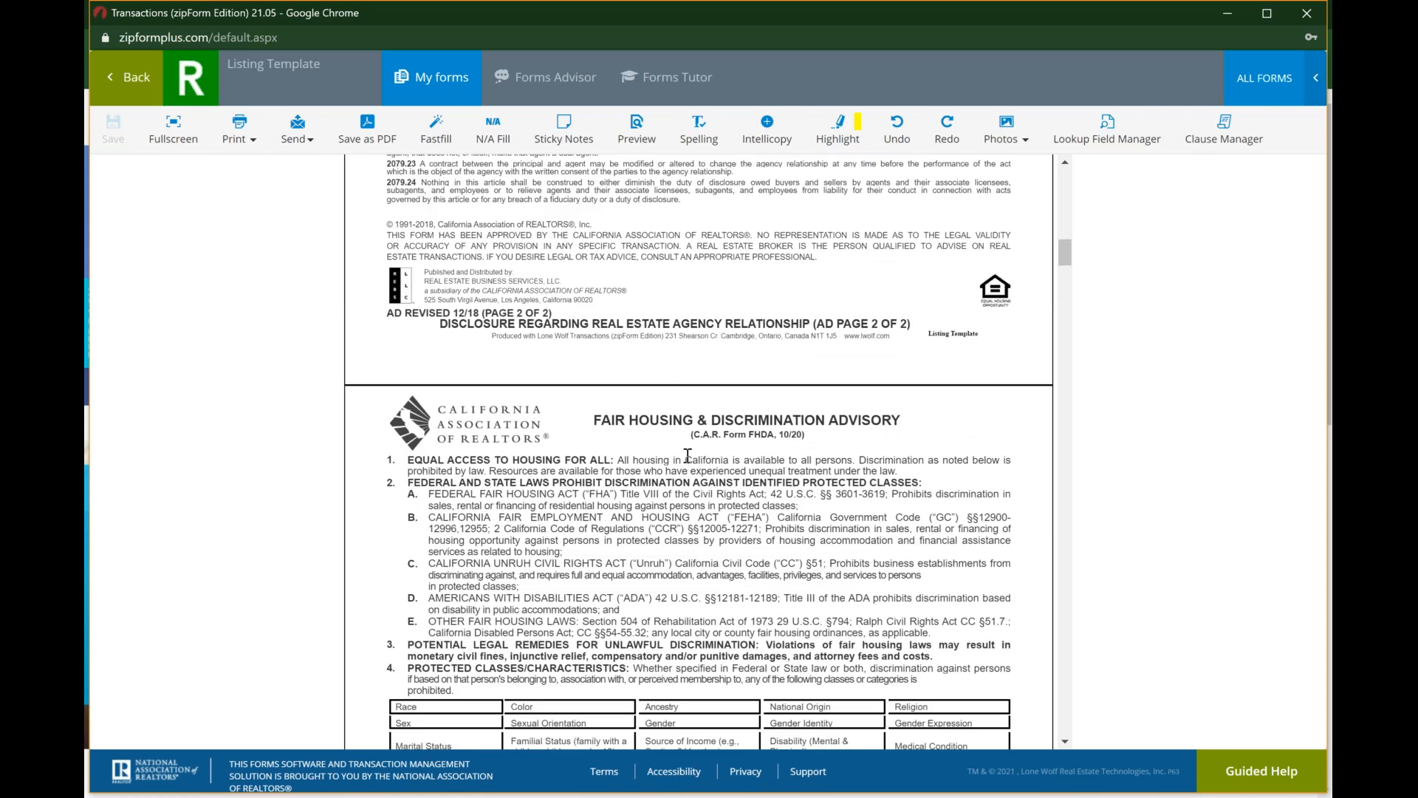
scroll(687, 455, "up", 8)
scroll(687, 455, "up", 7)
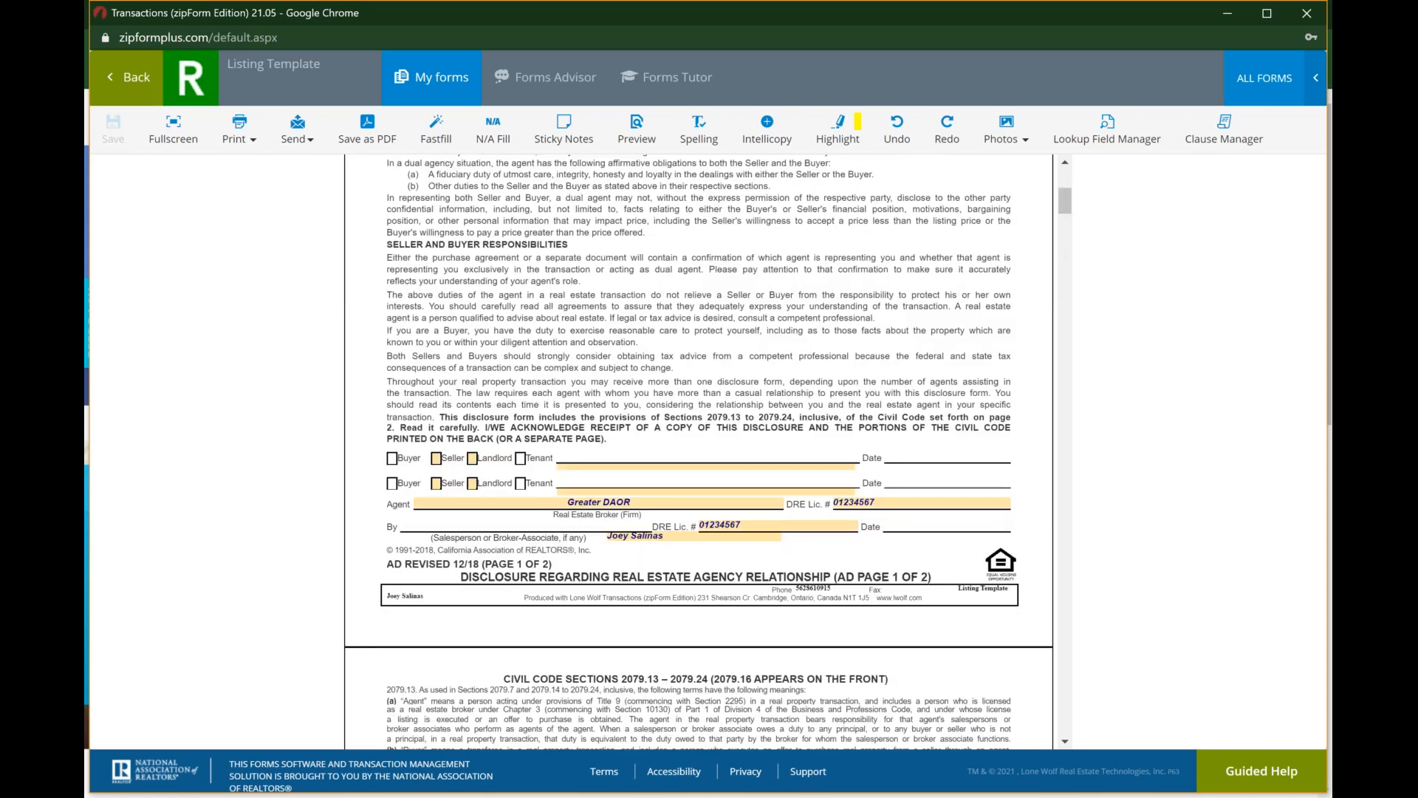
scroll(687, 455, "down", 1)
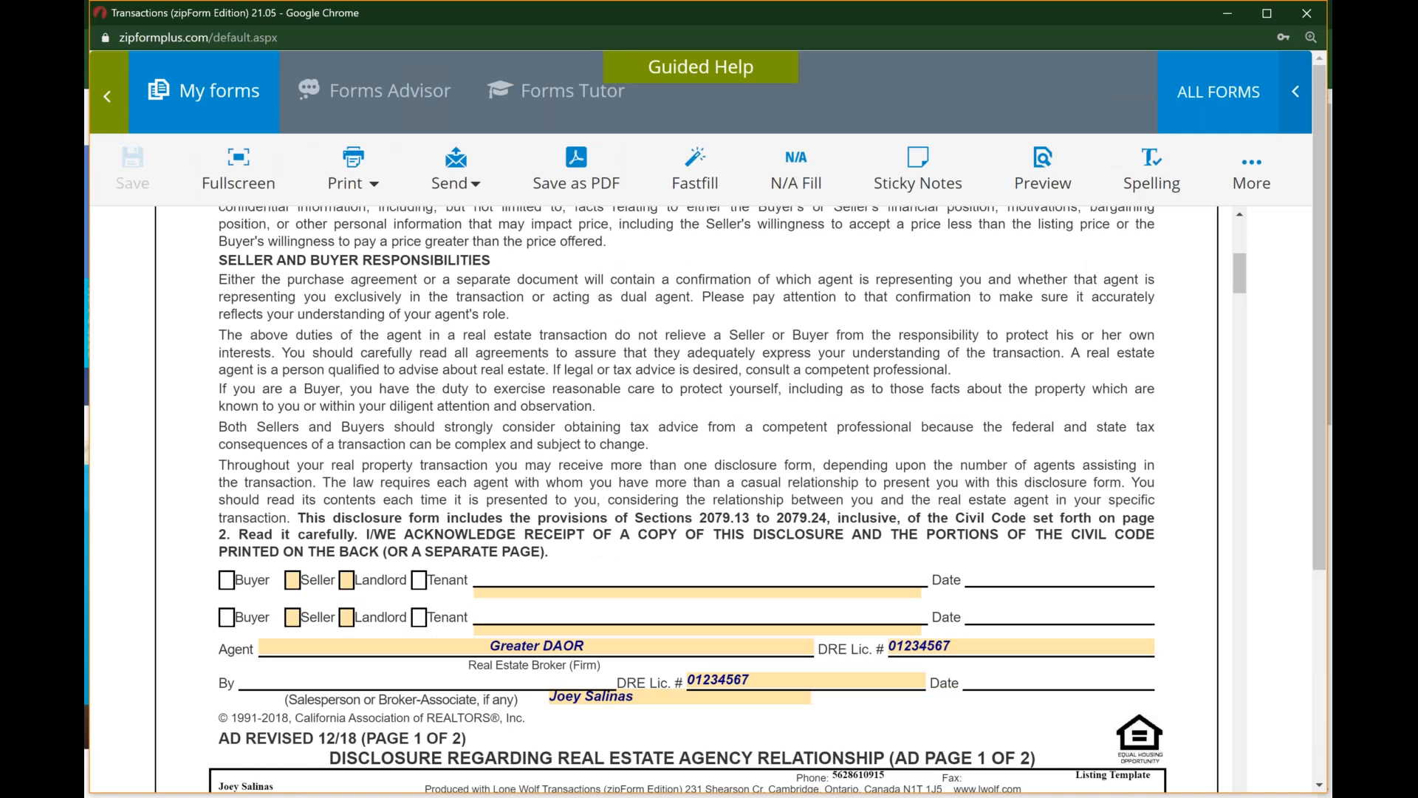
Step: Leave the disclosure form and the Listing Template, and go to the list of transactions
key("ctrl+minus")
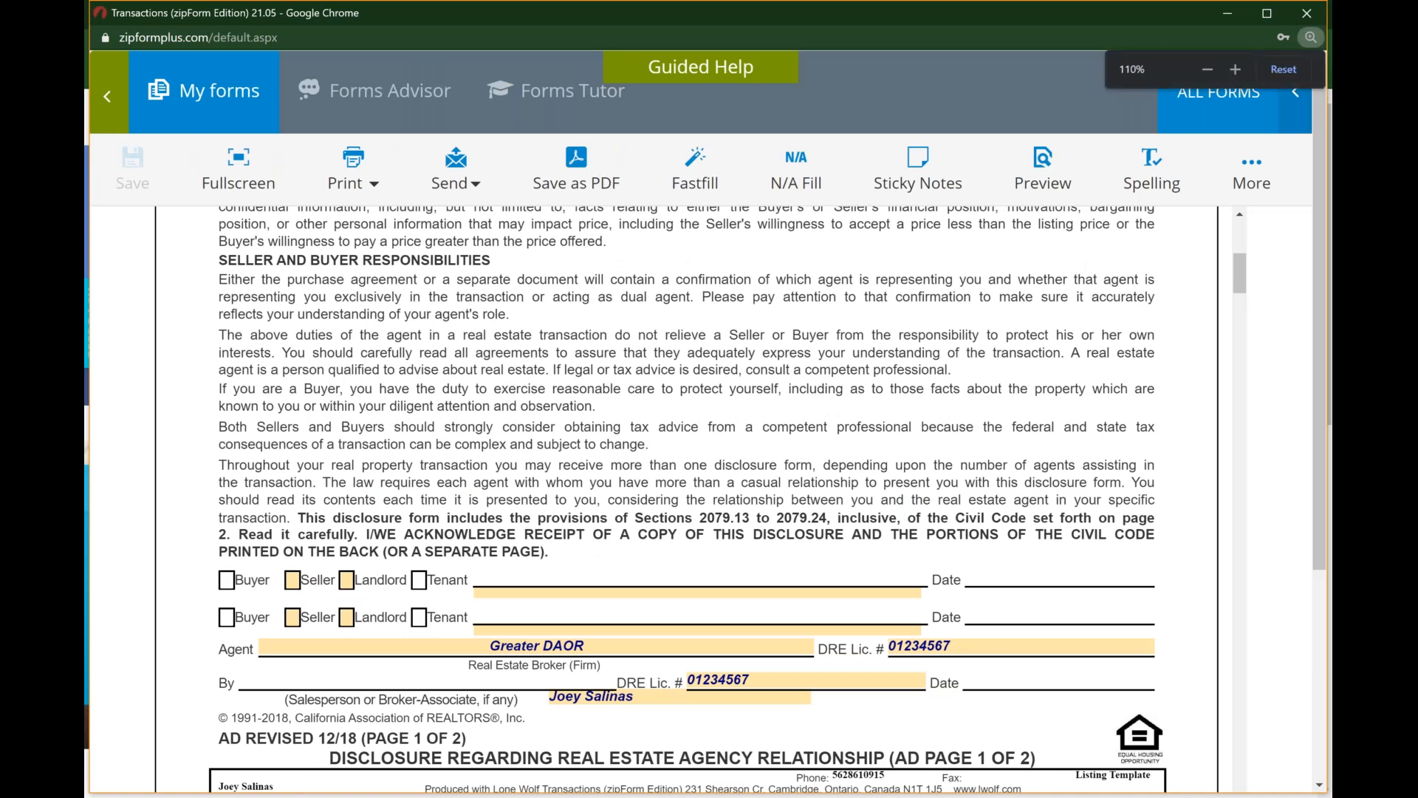
key("ctrl+minus")
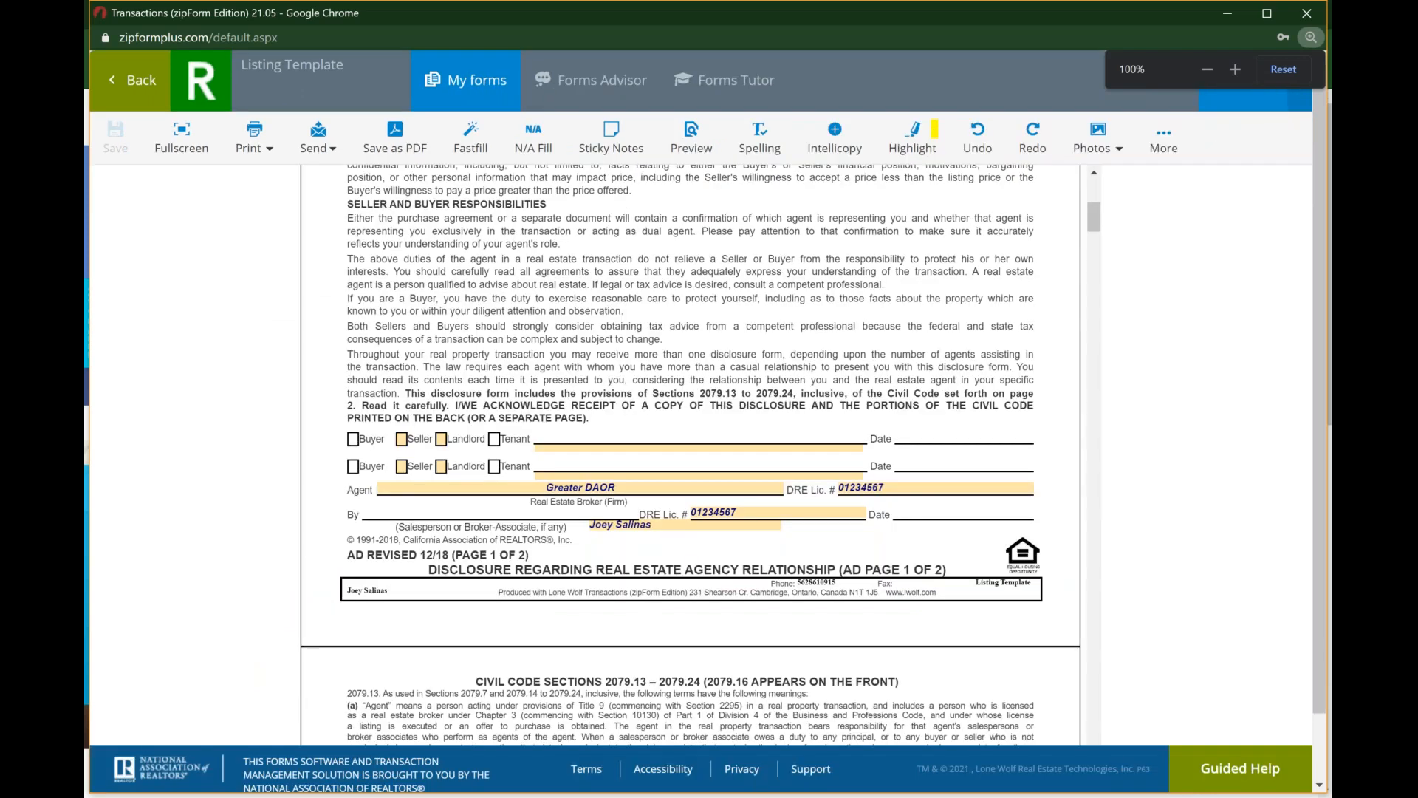
left_click(131, 76)
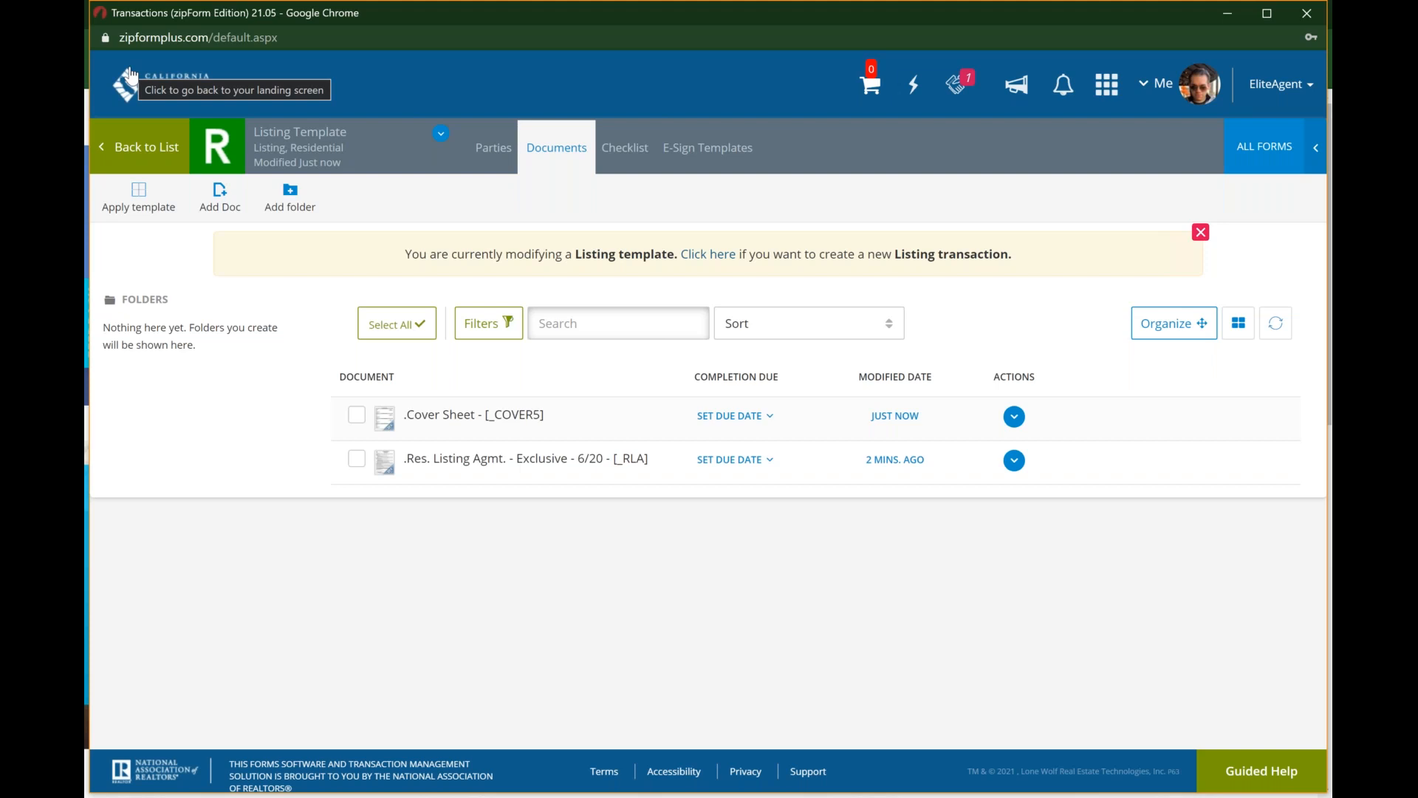
left_click(154, 145)
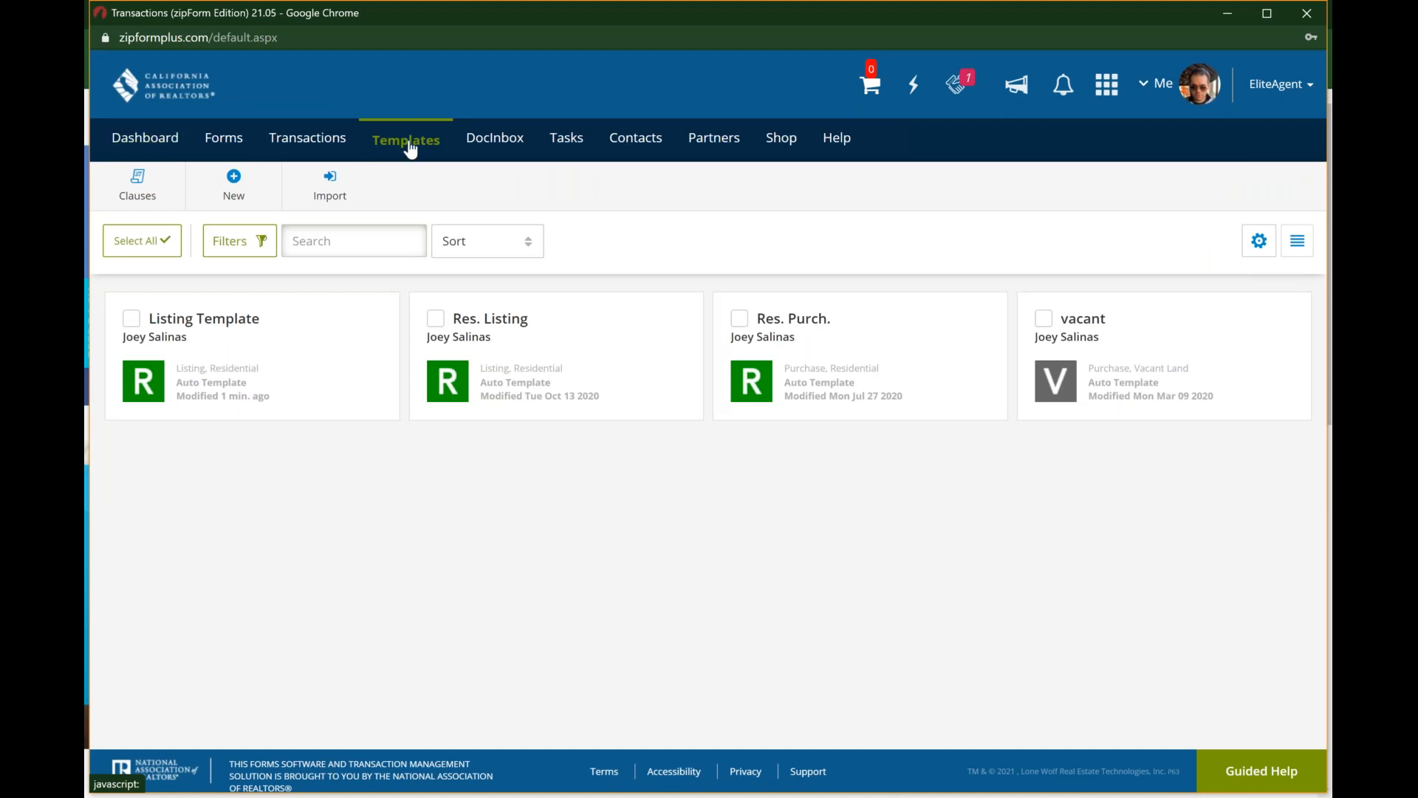
left_click(325, 140)
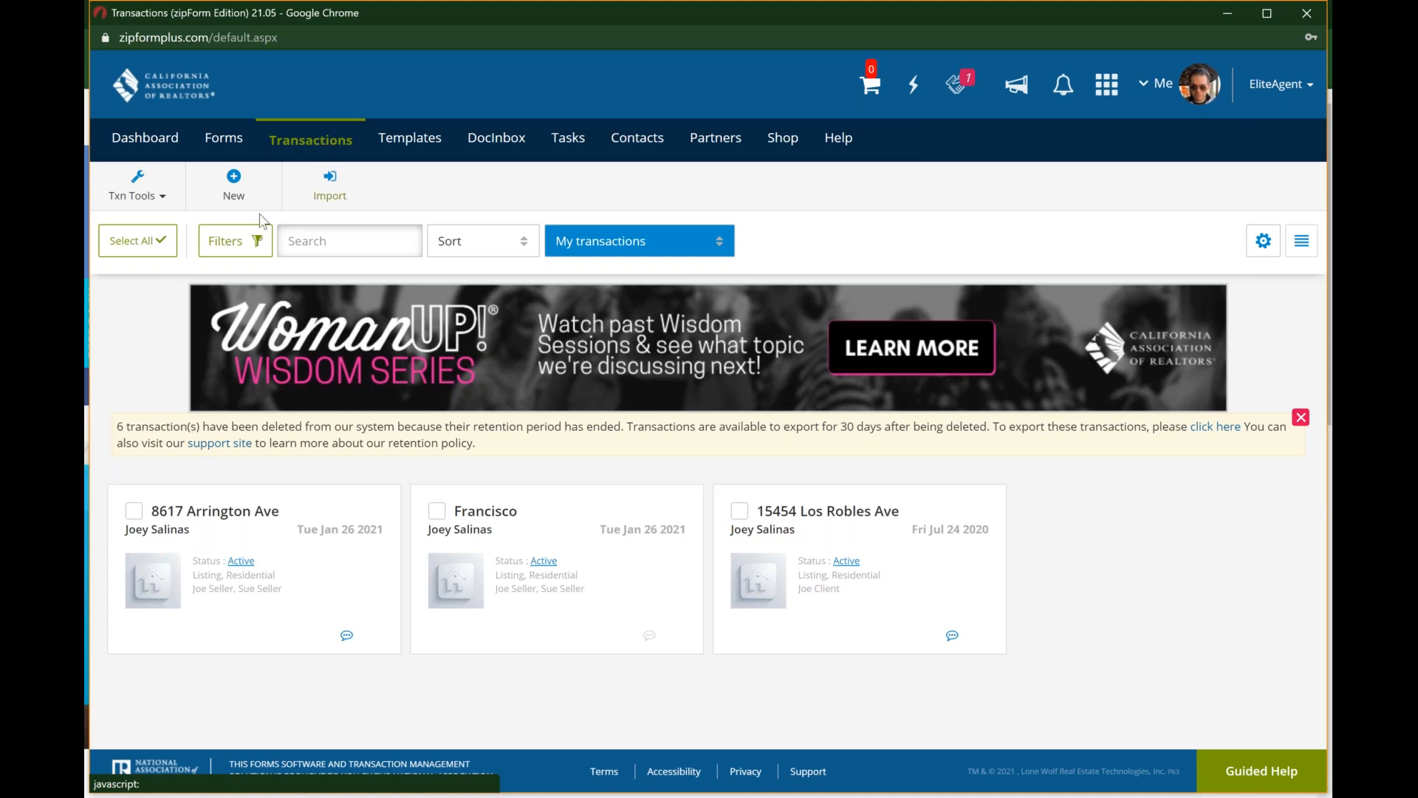
Step: Try importing property information with zipForm Record-Connect for a new listing transaction at the suggested Downey, CA address, and dismiss the EliteAgent offer
left_click(234, 178)
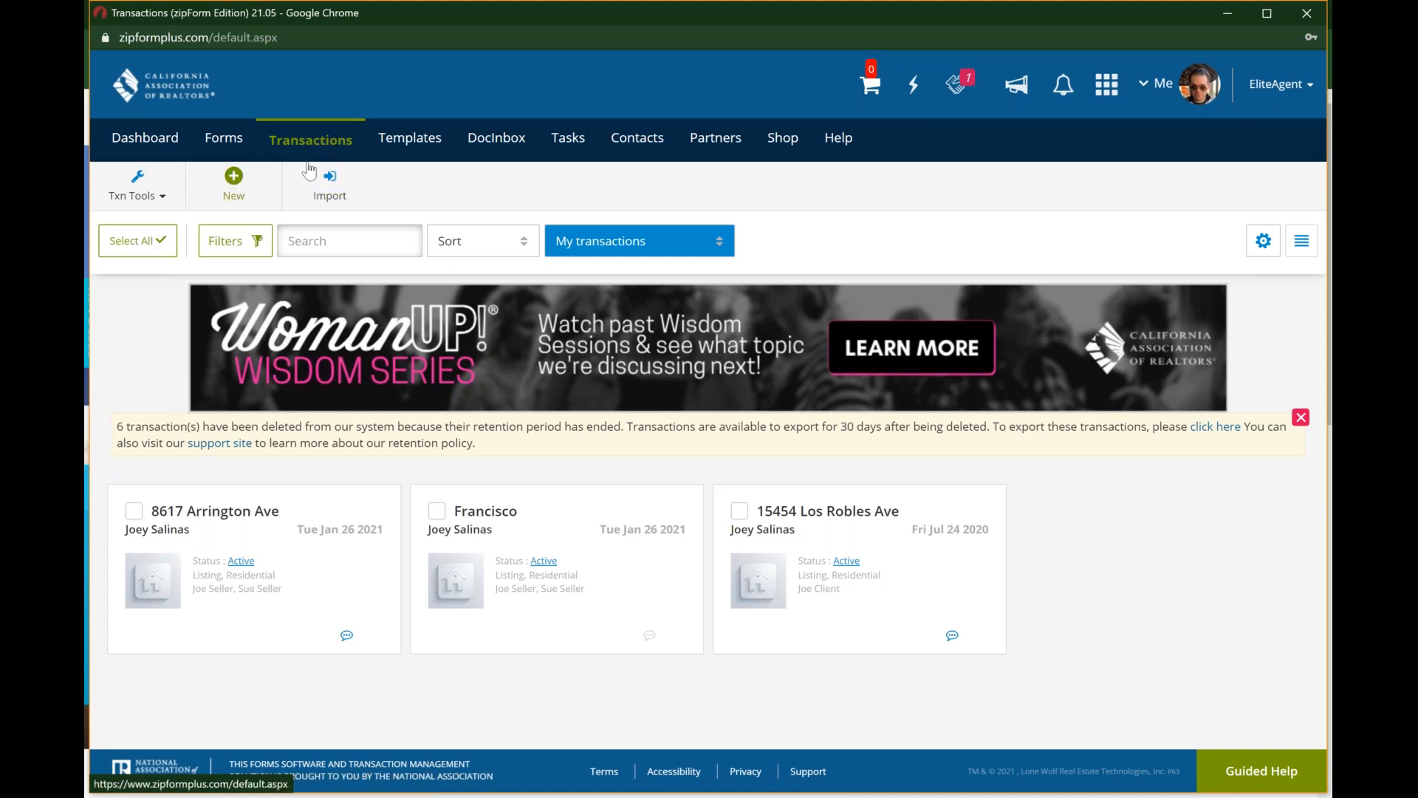
left_click(235, 194)
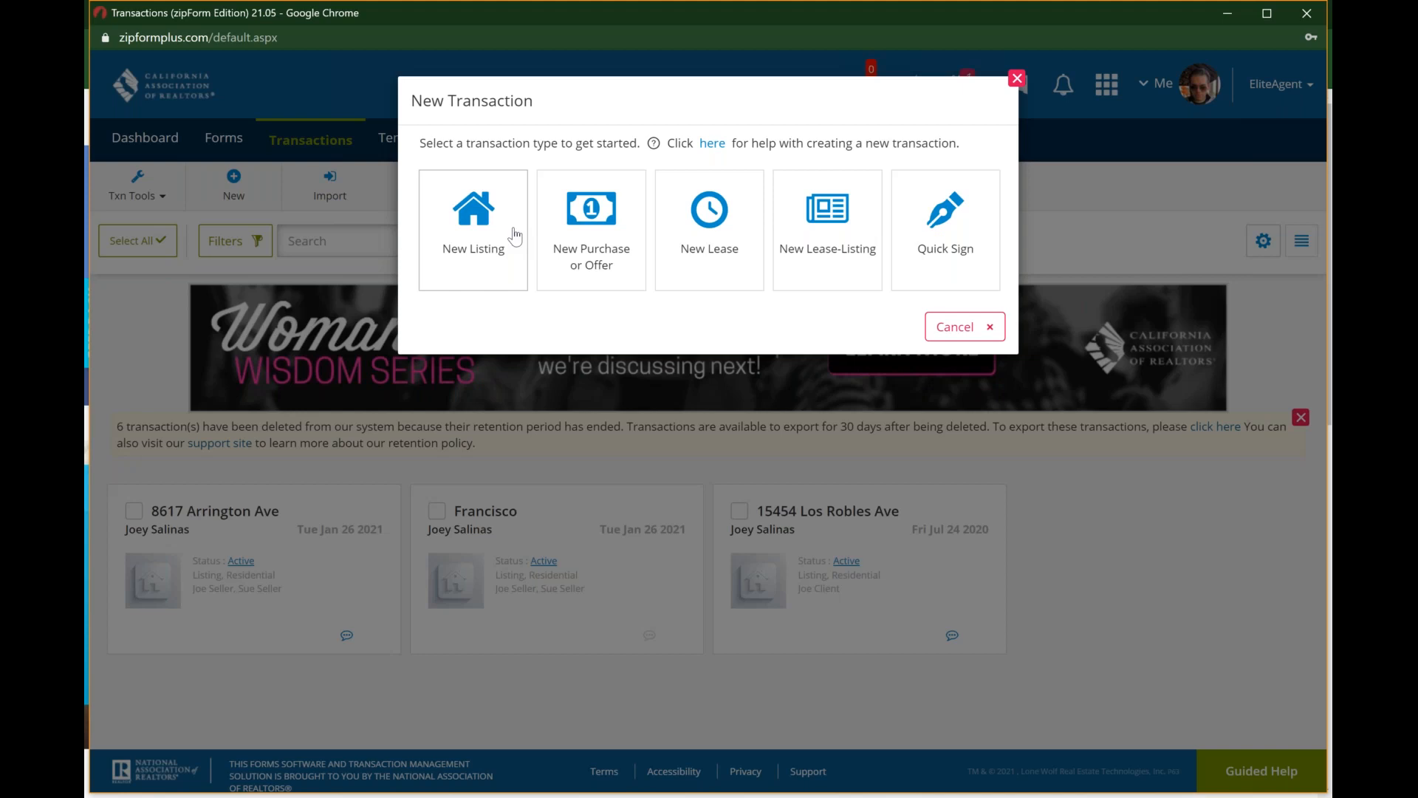
left_click(488, 235)
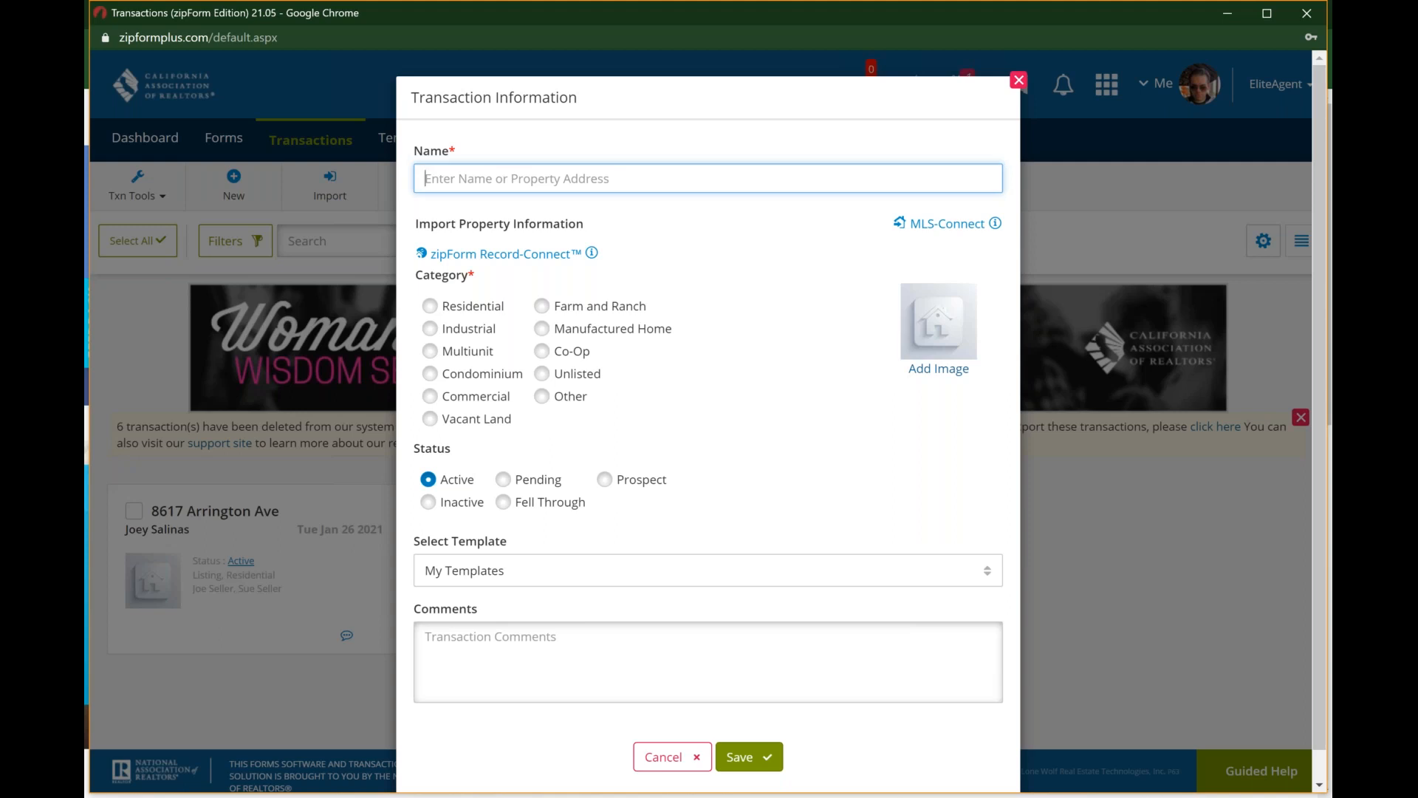
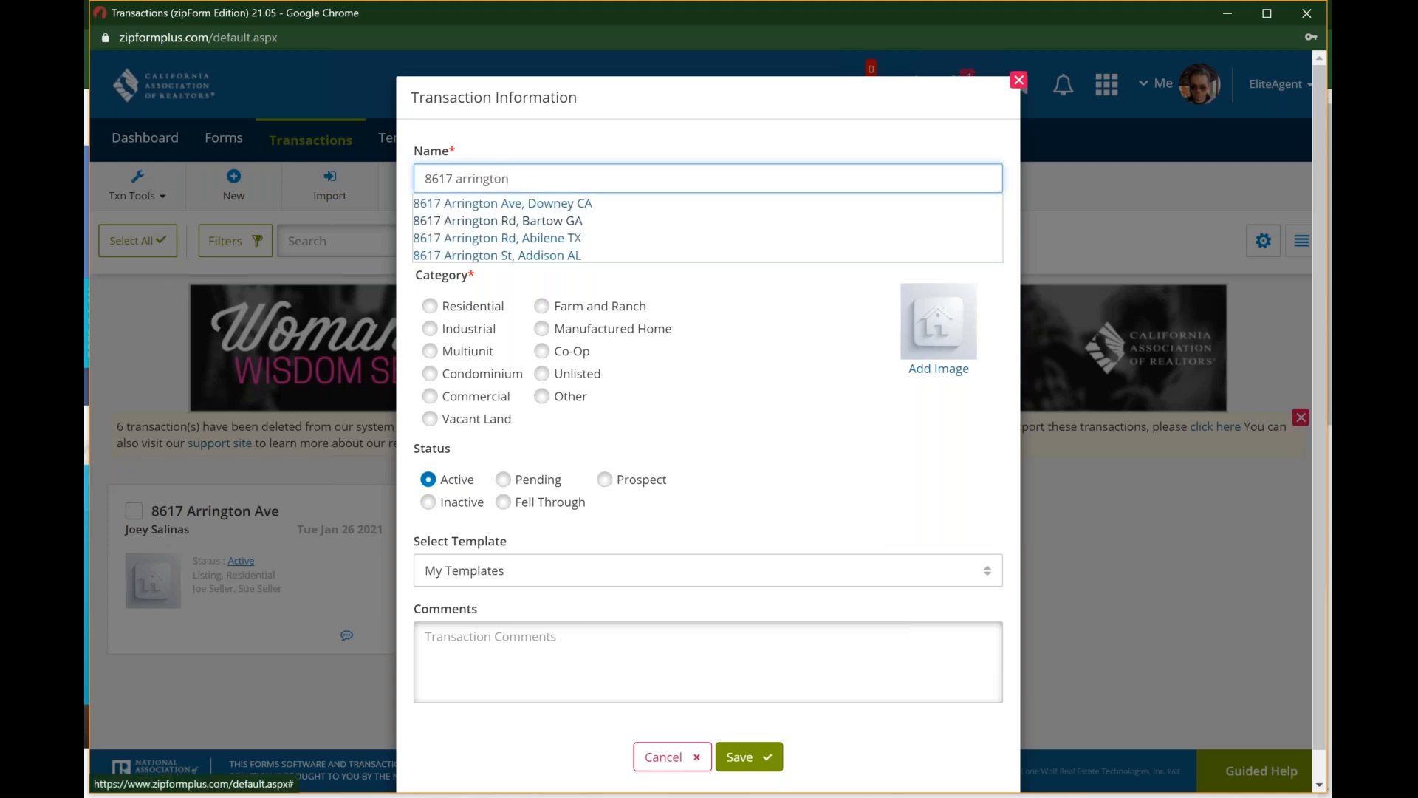
left_click(520, 207)
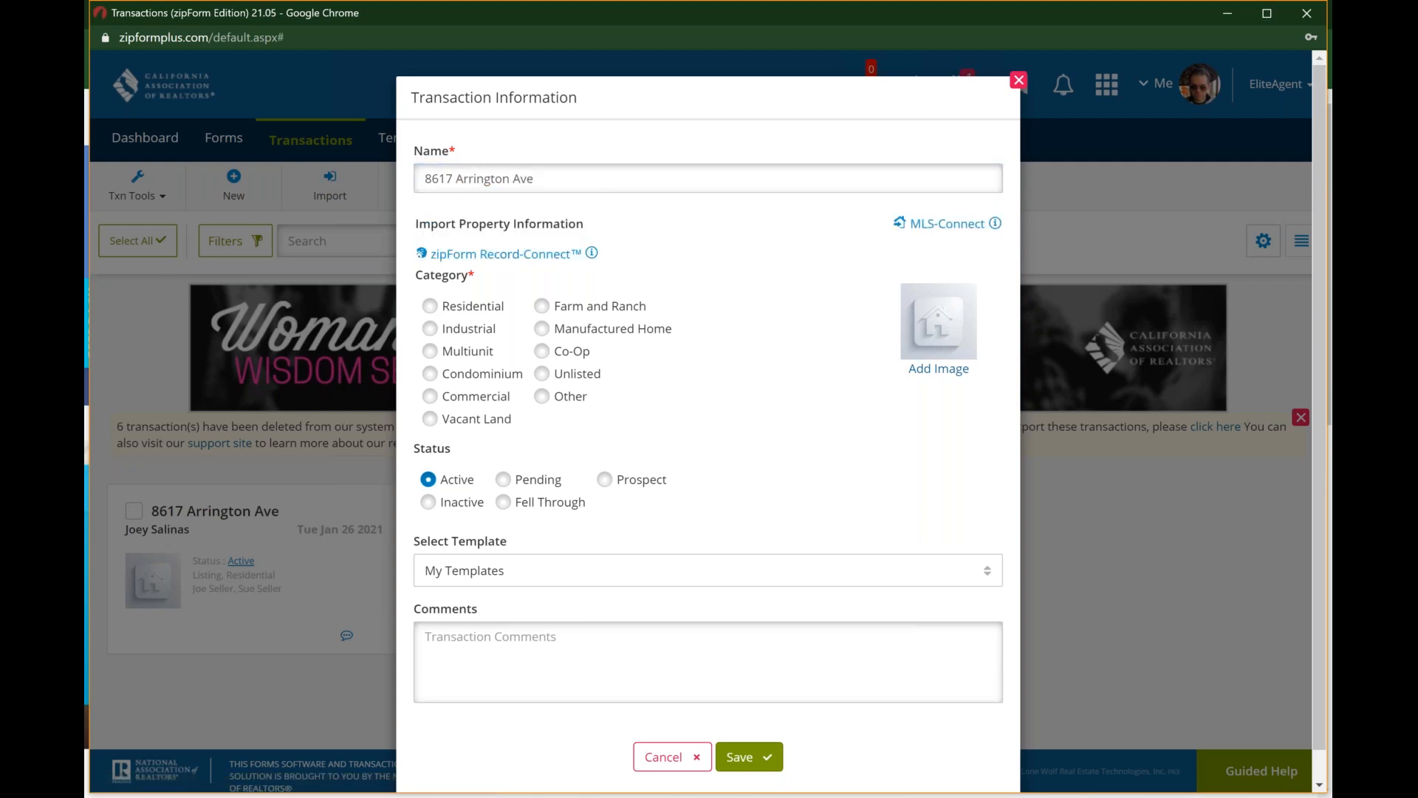
left_click(525, 257)
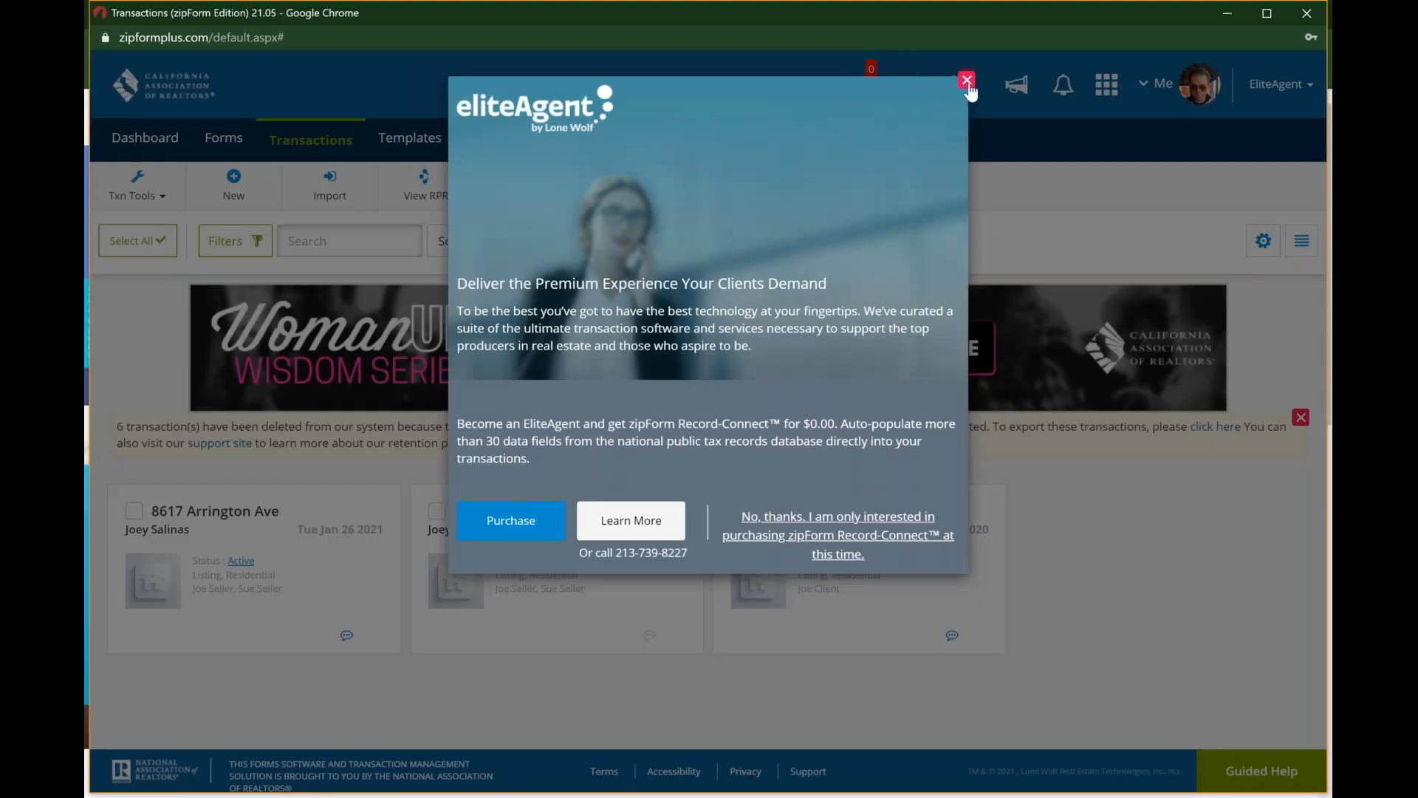
left_click(967, 80)
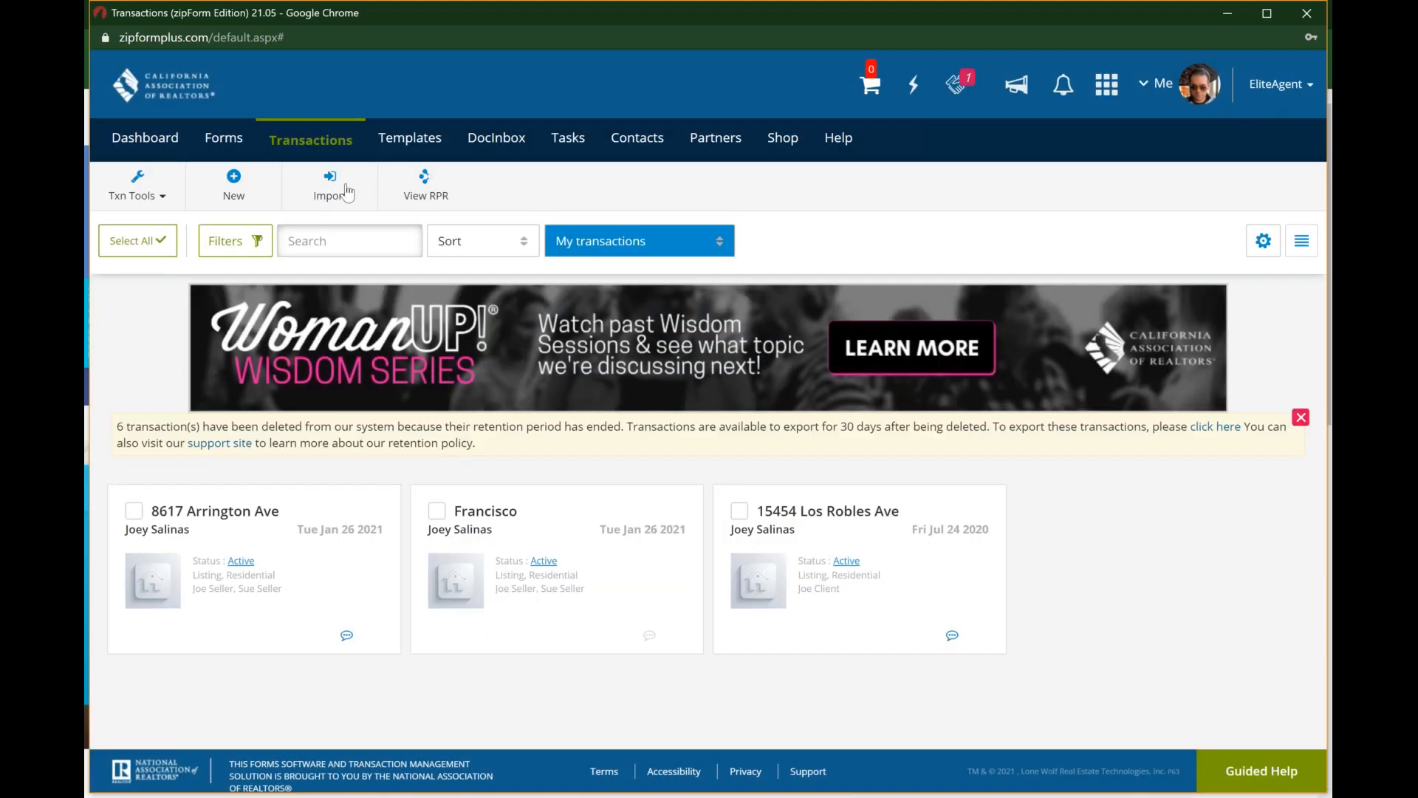
Step: View the zipForm Record-Connect in-app purchase options from a new listing transaction, and exit without ordering
left_click(323, 150)
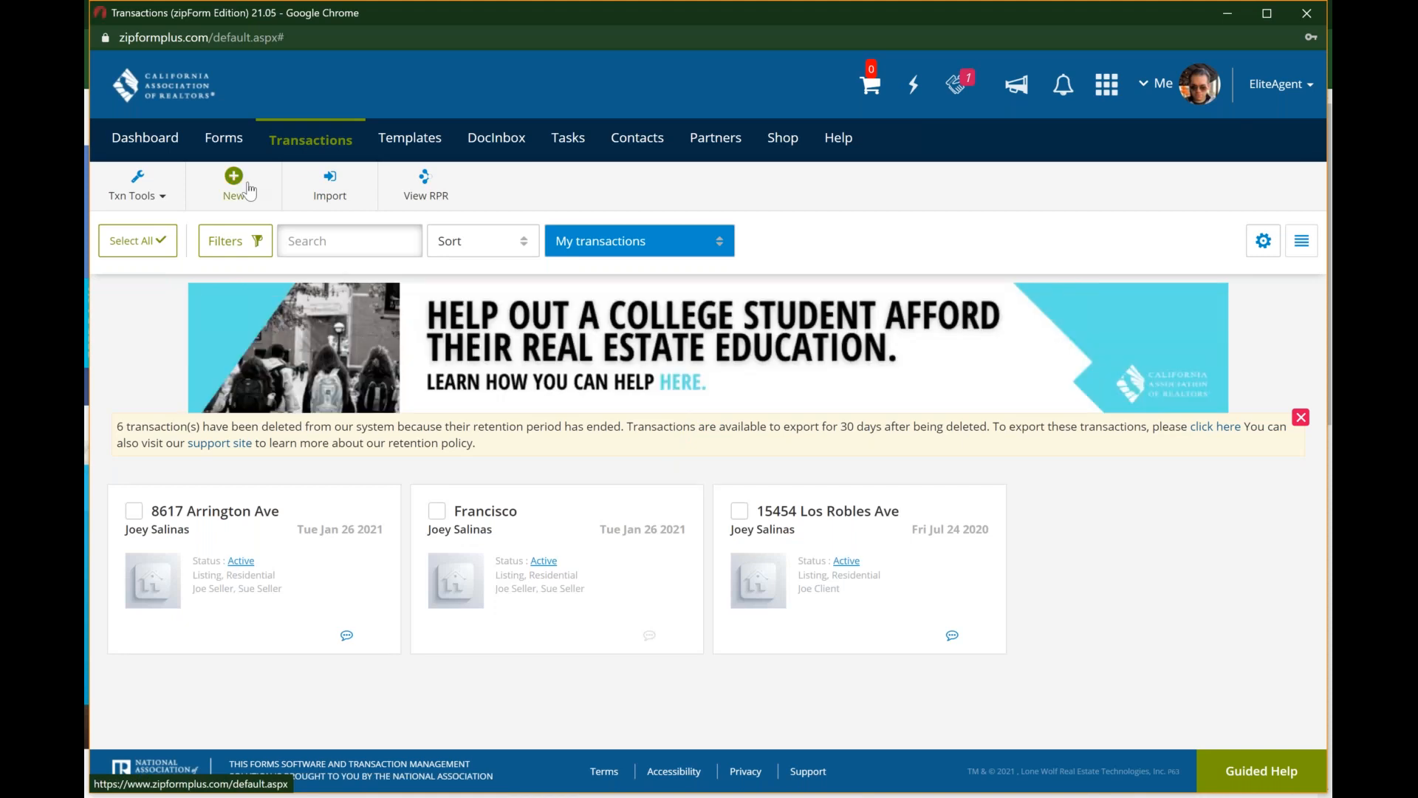
left_click(249, 189)
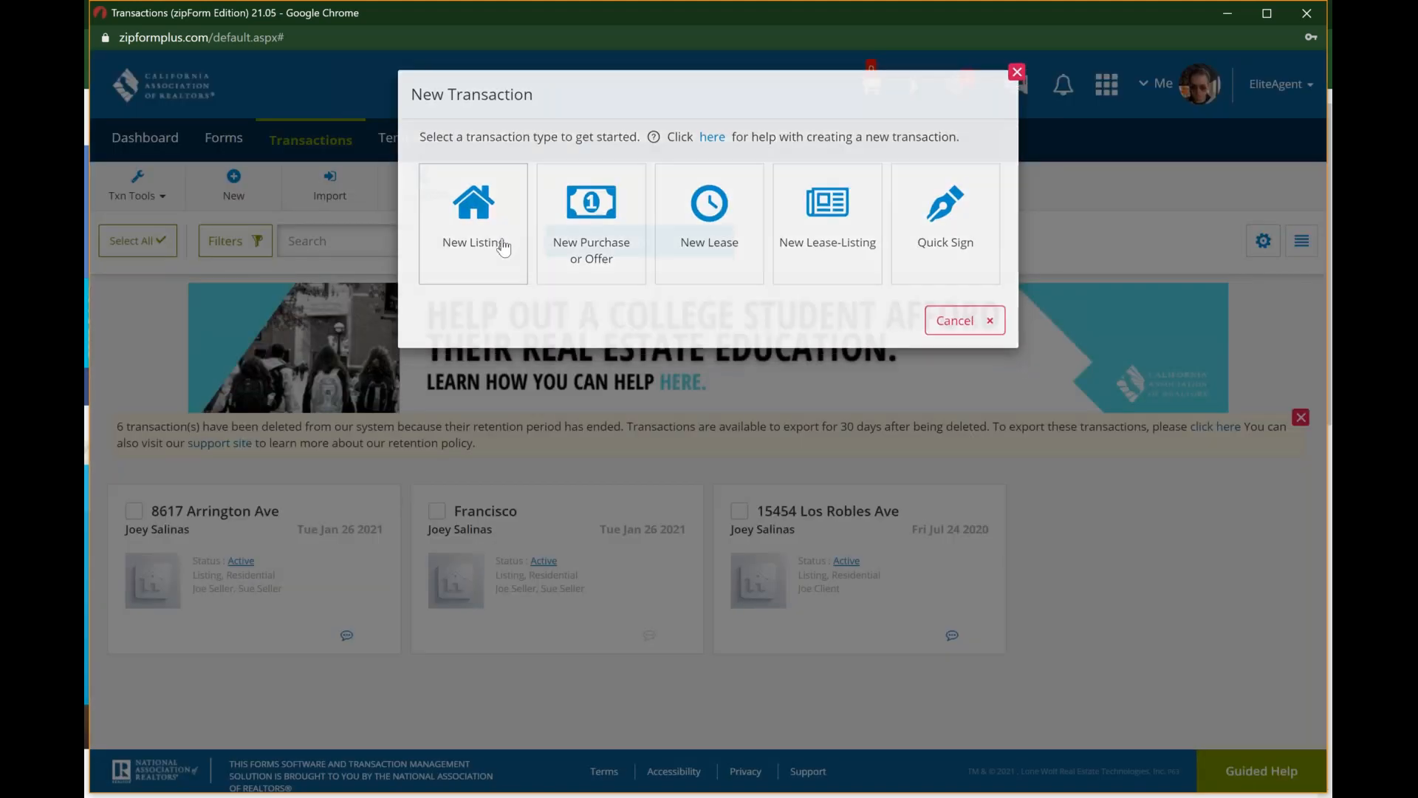
left_click(502, 246)
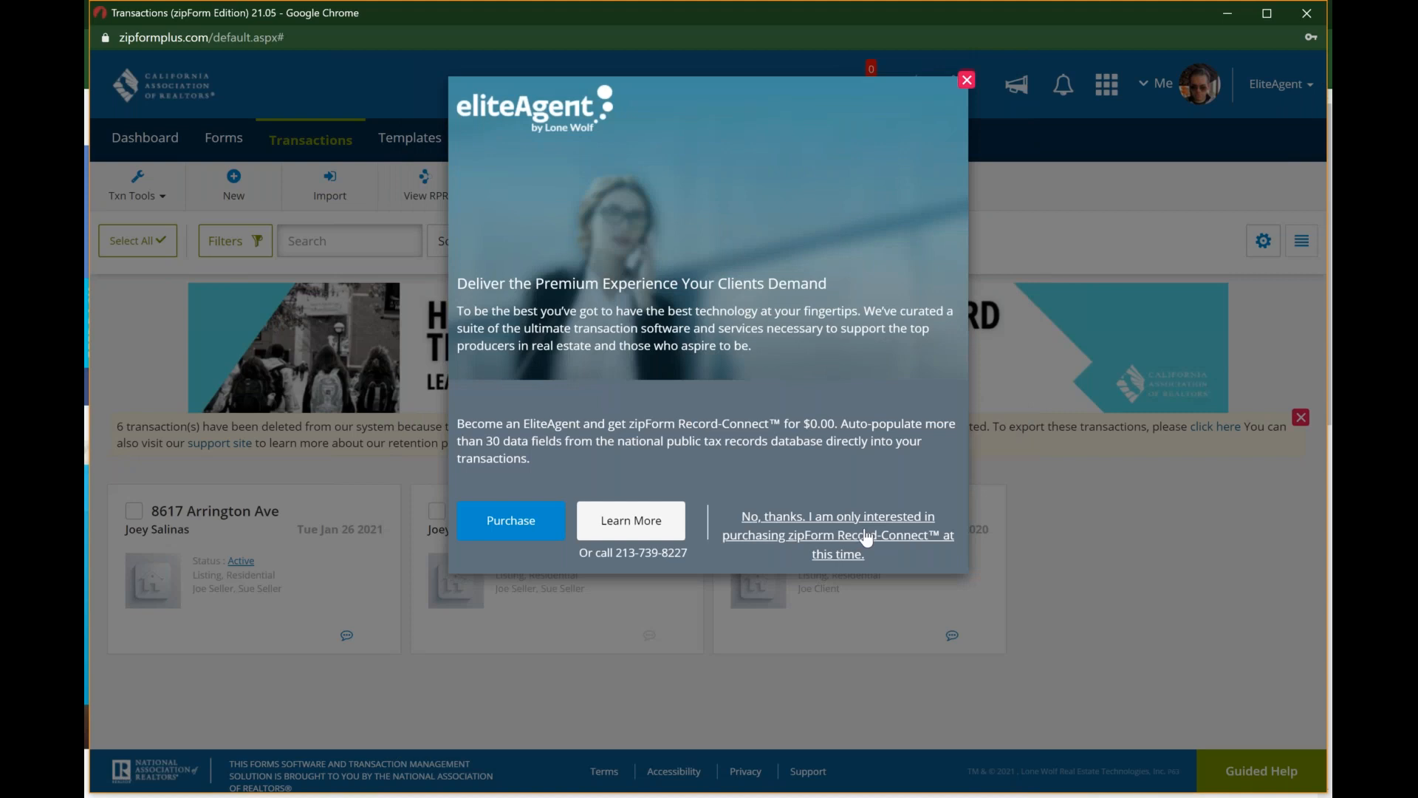
left_click(867, 537)
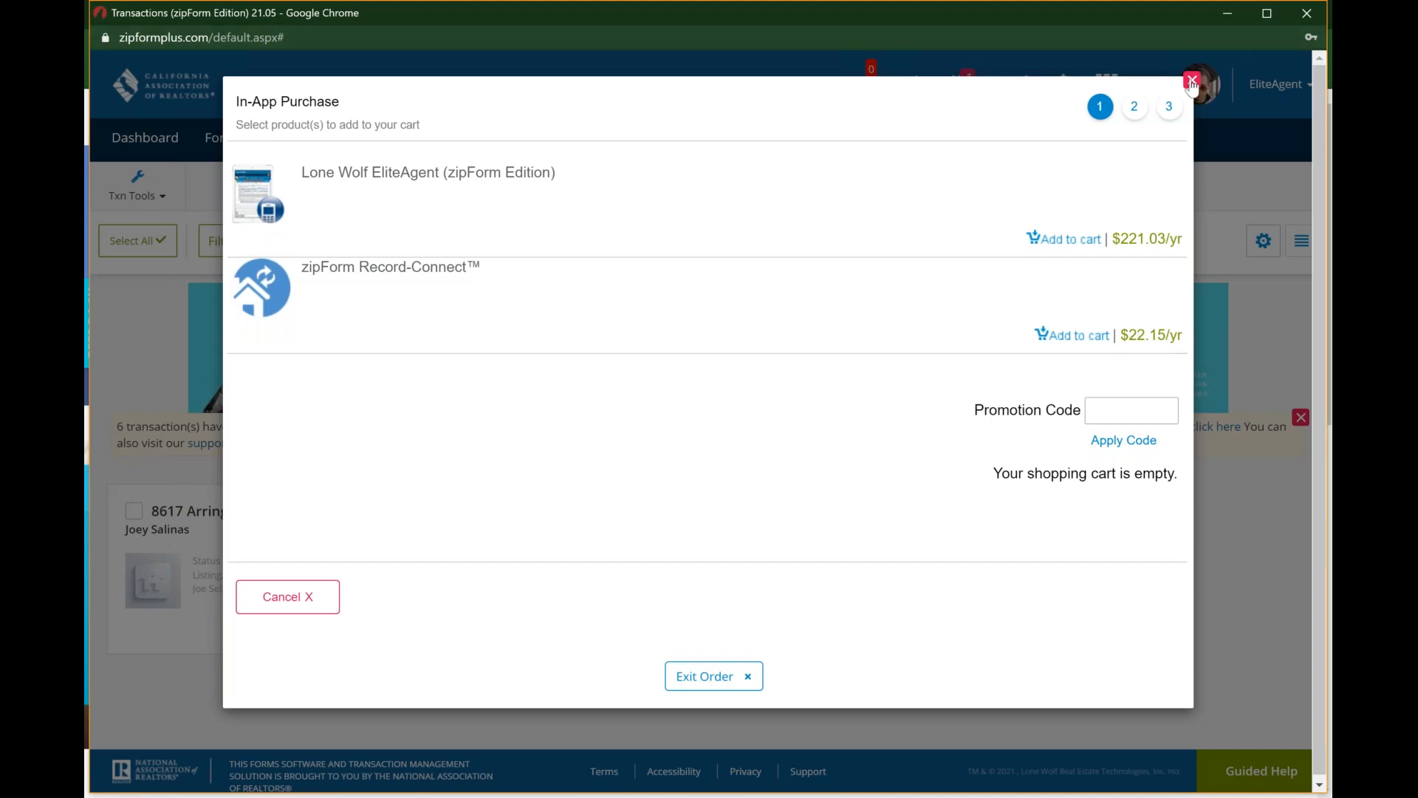
left_click(281, 595)
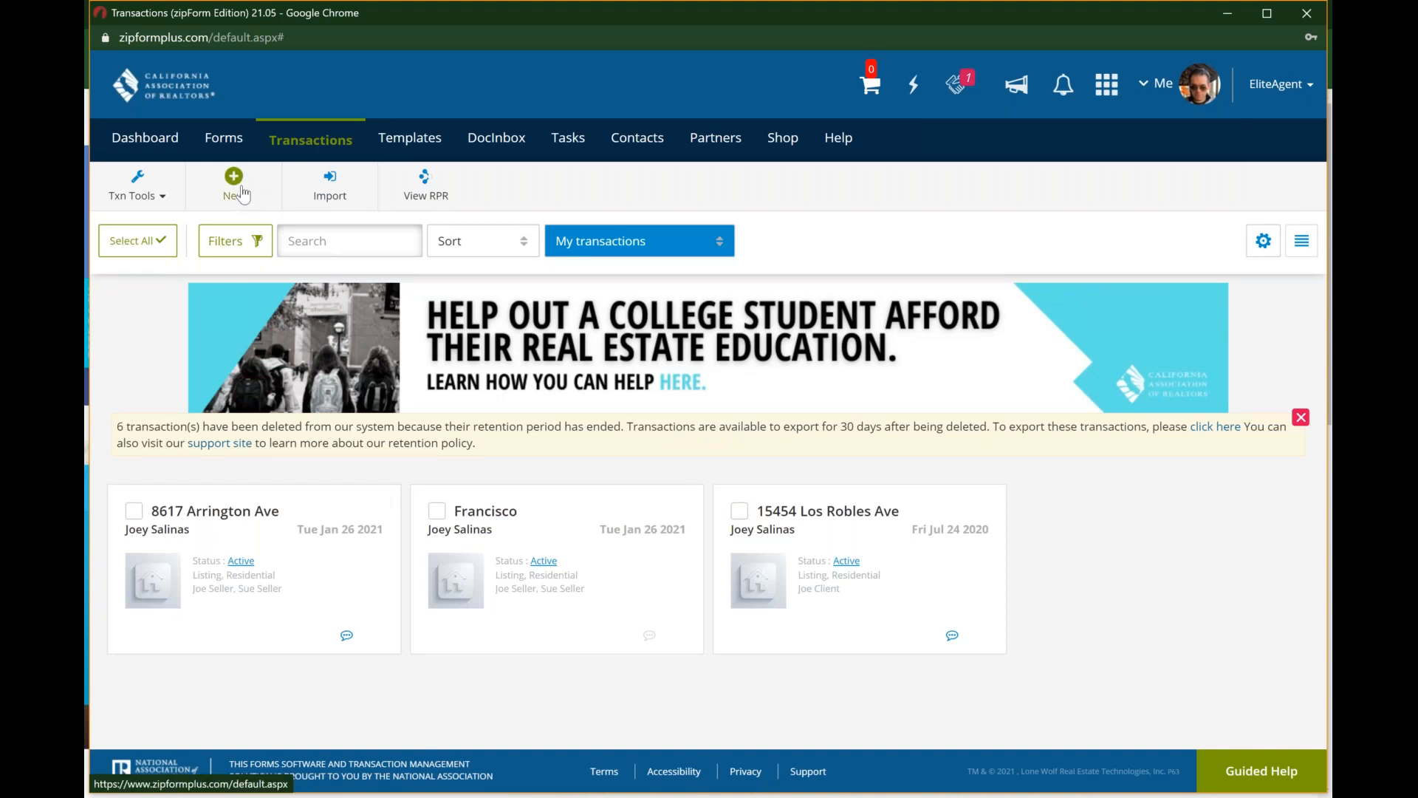
Step: Start a new listing transaction and name it with the property's street address, using the Downey, CA suggestion
left_click(243, 193)
left_click(491, 240)
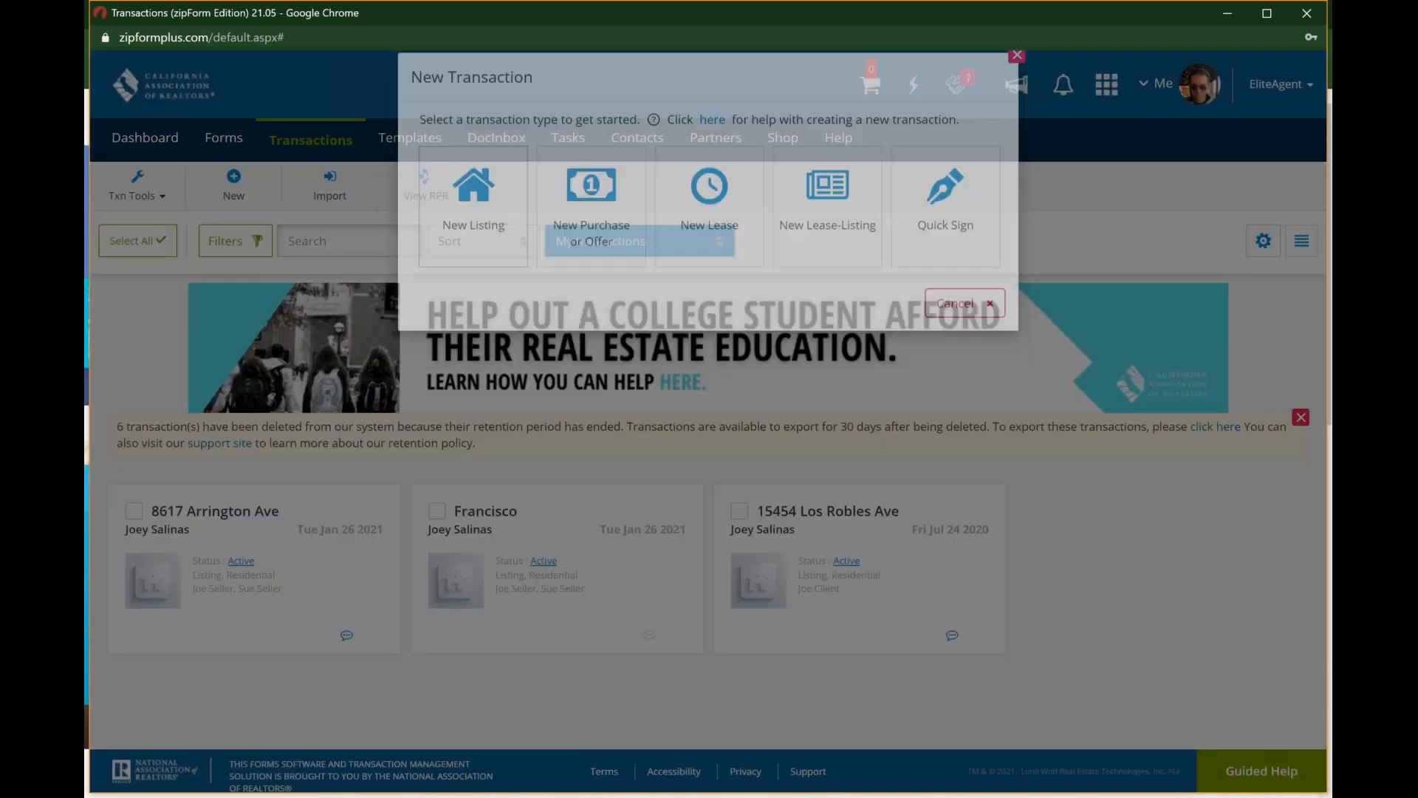
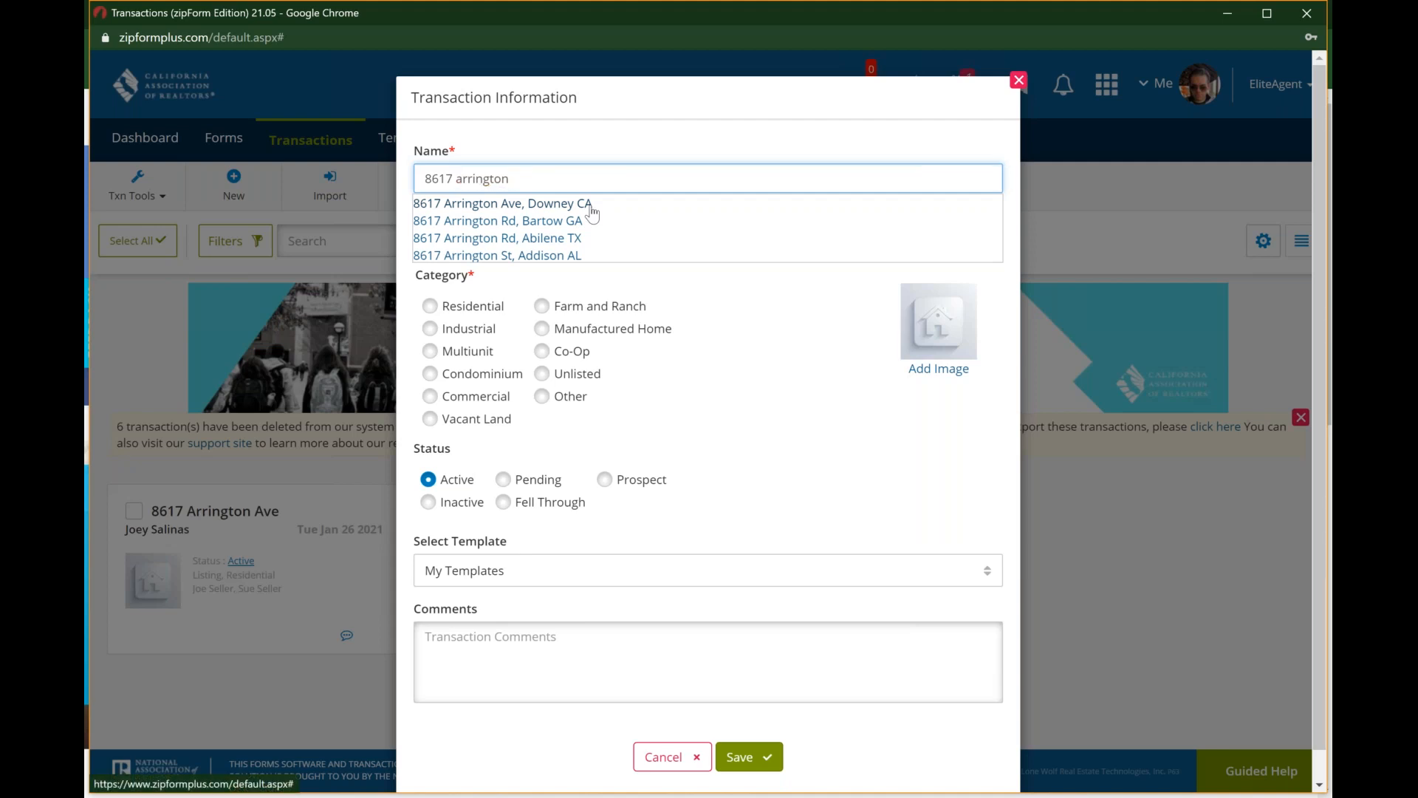
left_click(591, 207)
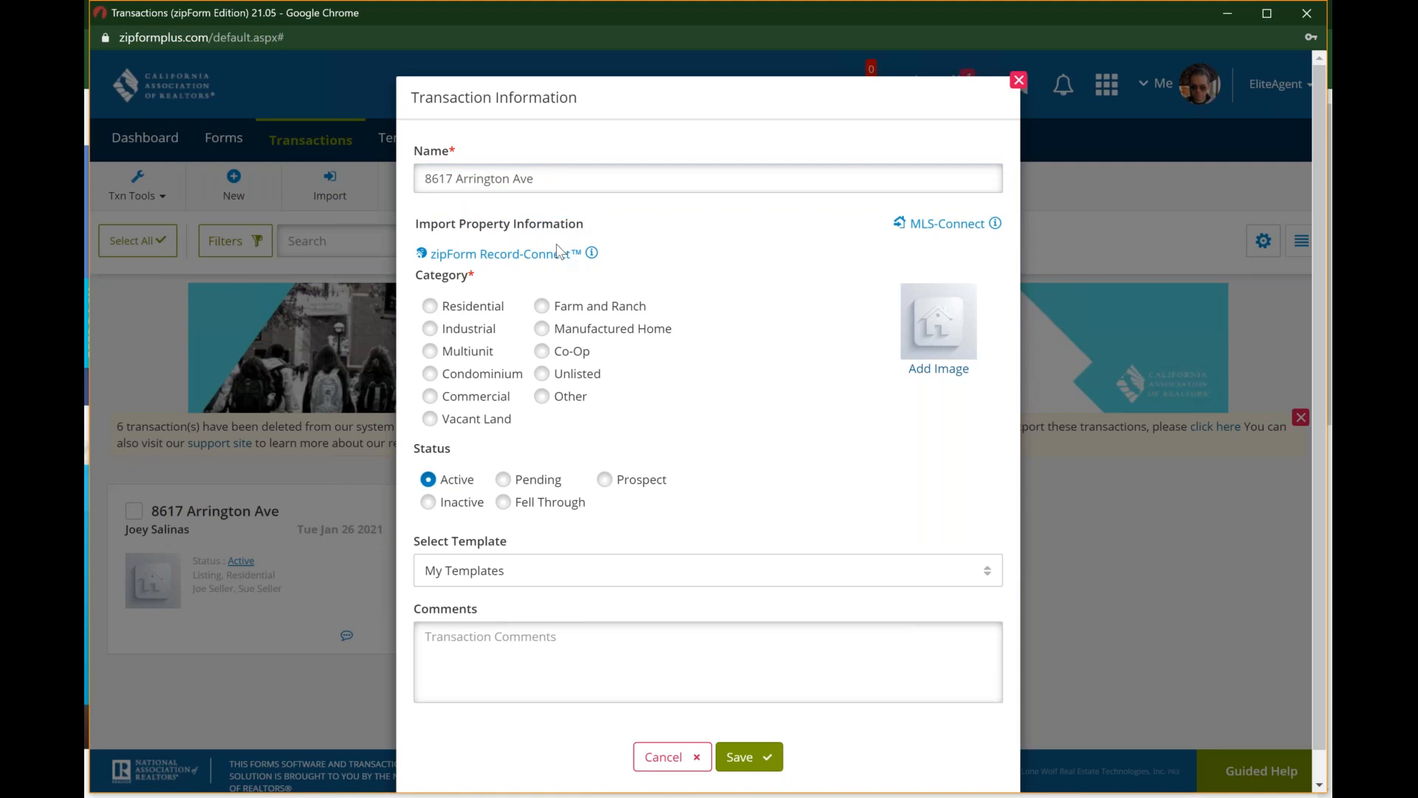
Step: Examine the MLS-Connect import's MLS name, listing type and MLS listing ID fields, and cancel the import
left_click(945, 230)
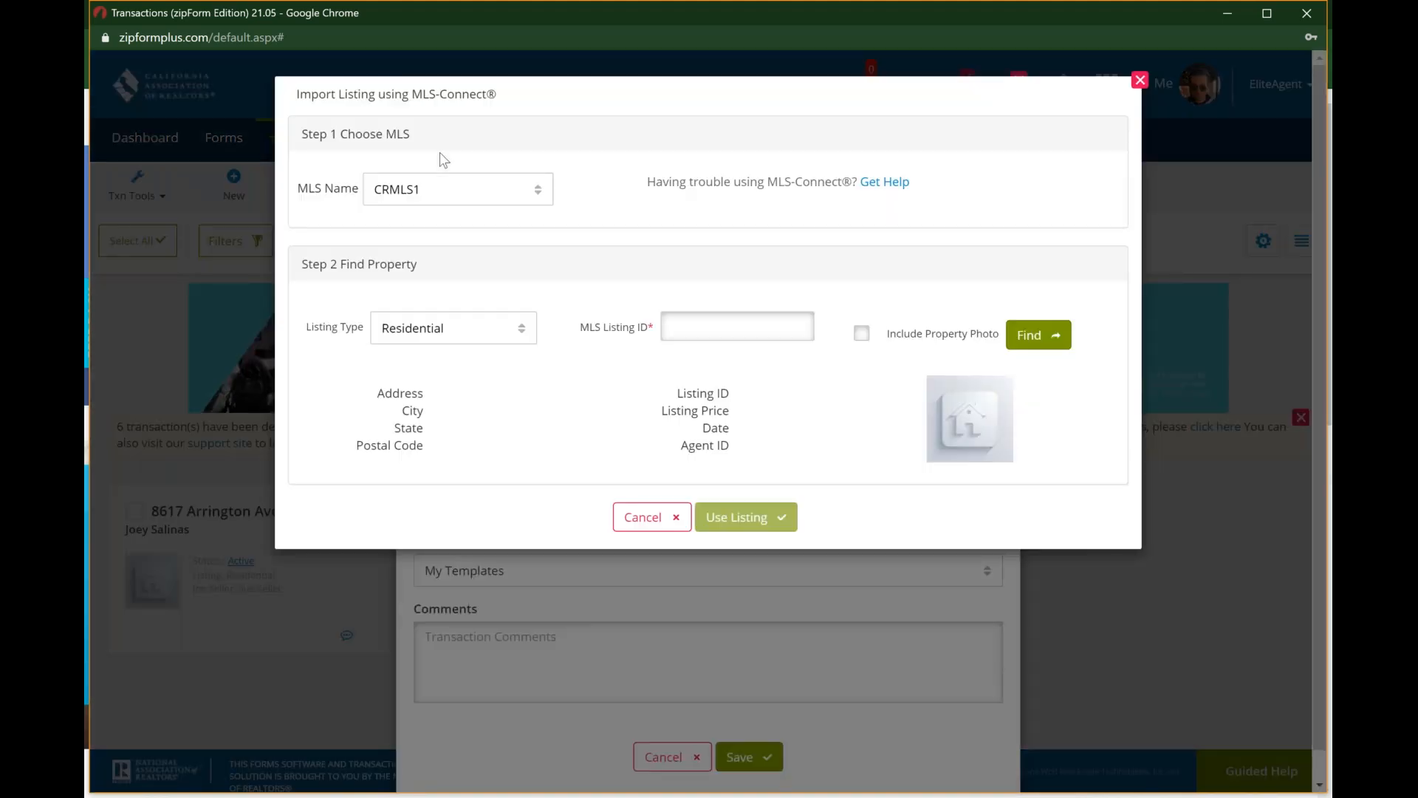
left_click(517, 198)
left_click(517, 198)
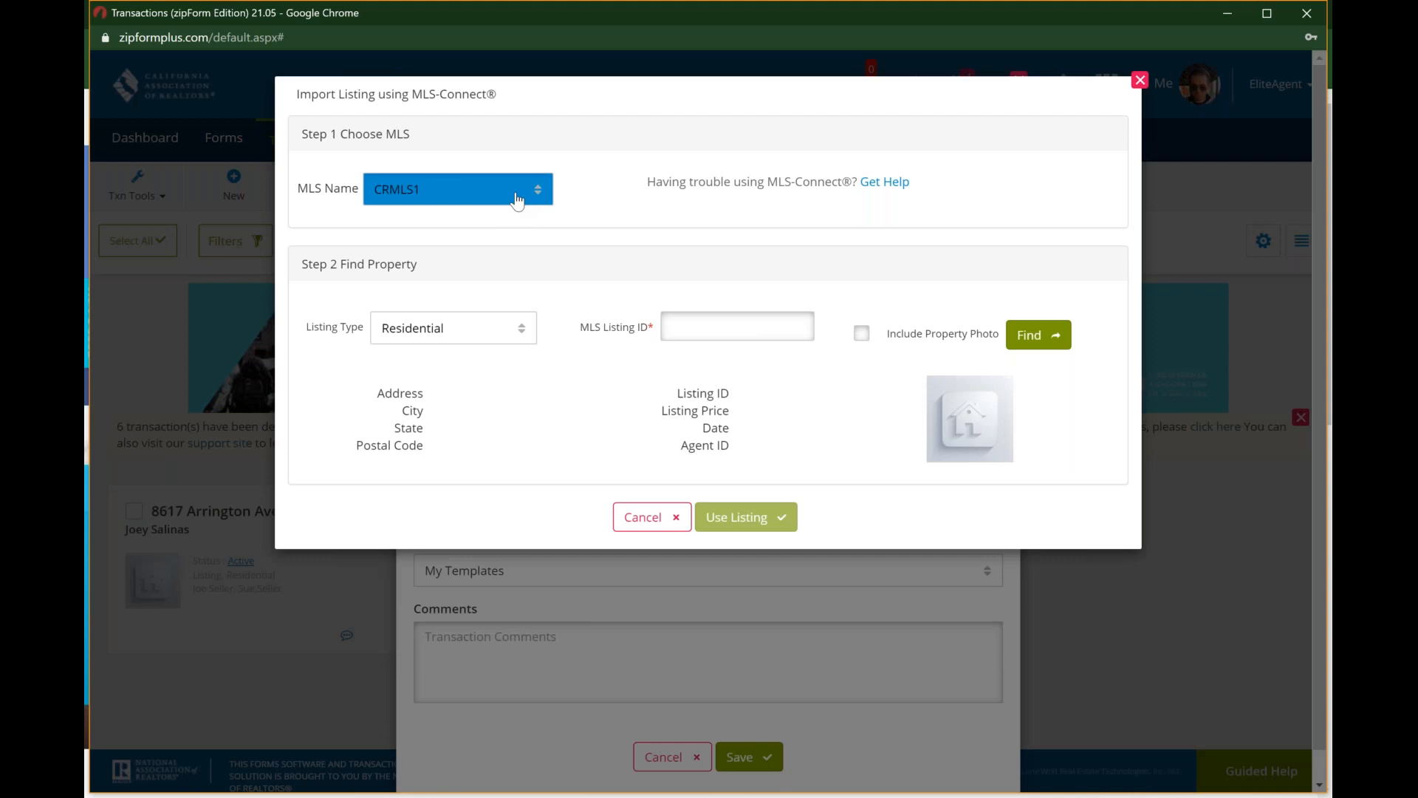
left_click(517, 198)
left_click(527, 334)
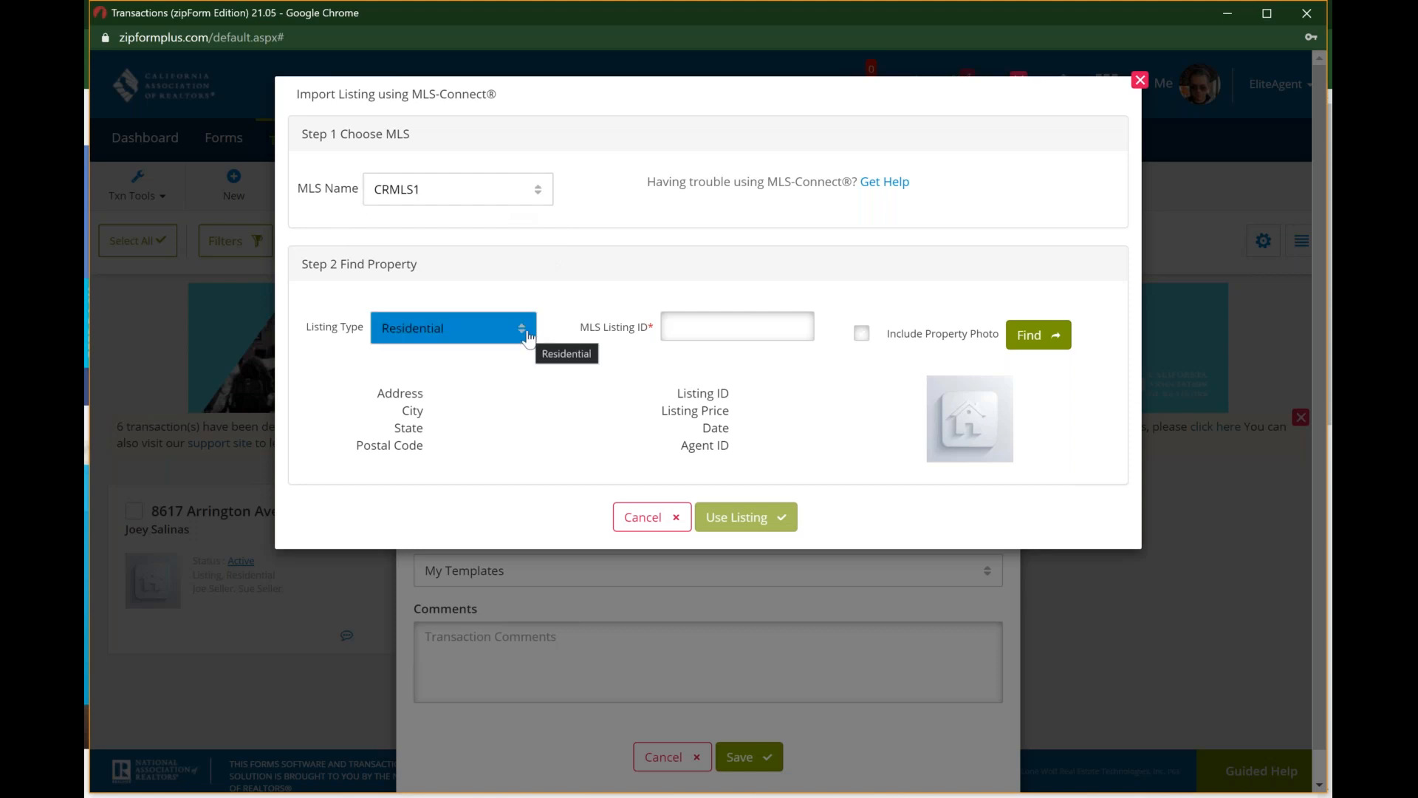
left_click(527, 333)
left_click(528, 334)
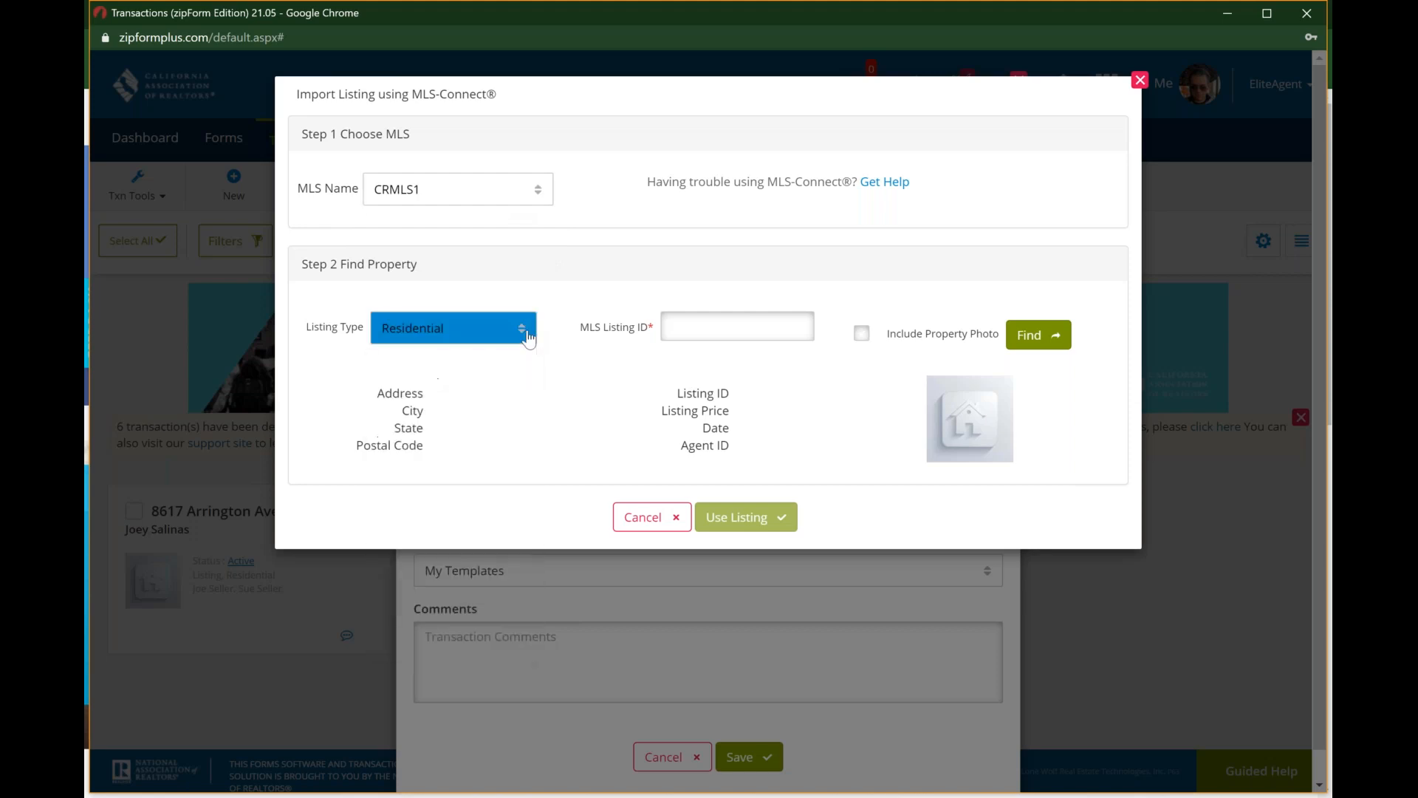
left_click(723, 337)
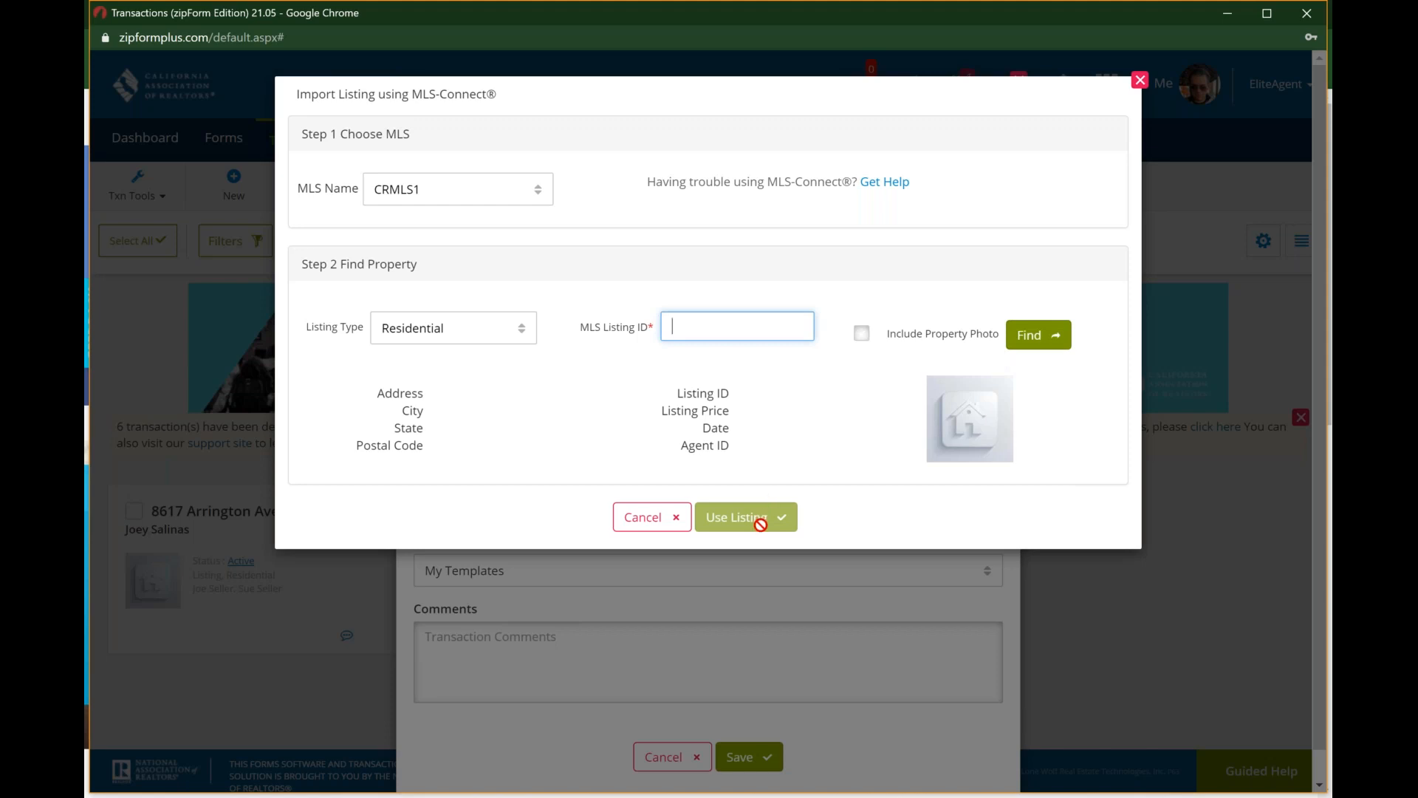
left_click(653, 521)
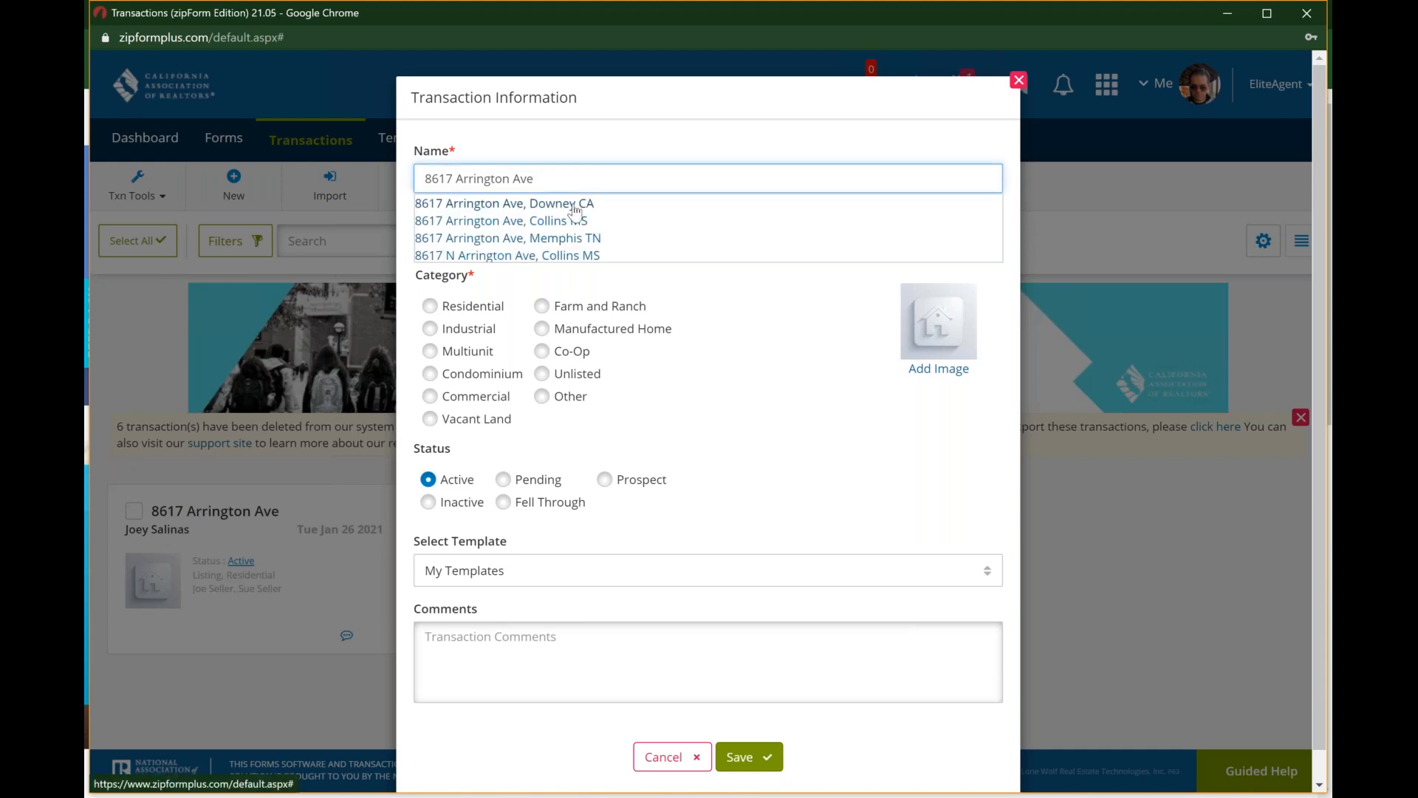
Step: Reselect the Downey, CA address suggestion as the transaction name and set the category to Residential
left_click(575, 208)
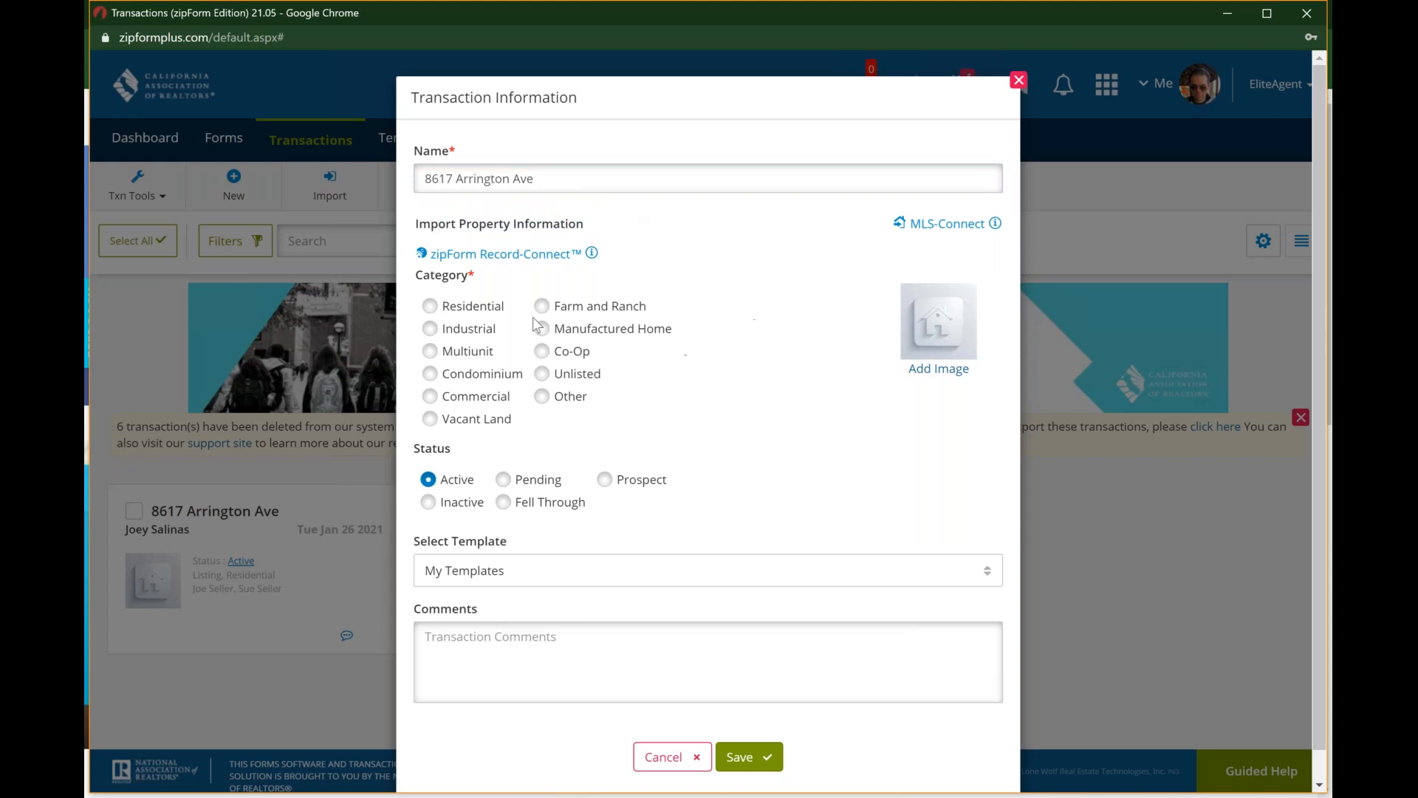
left_click(430, 306)
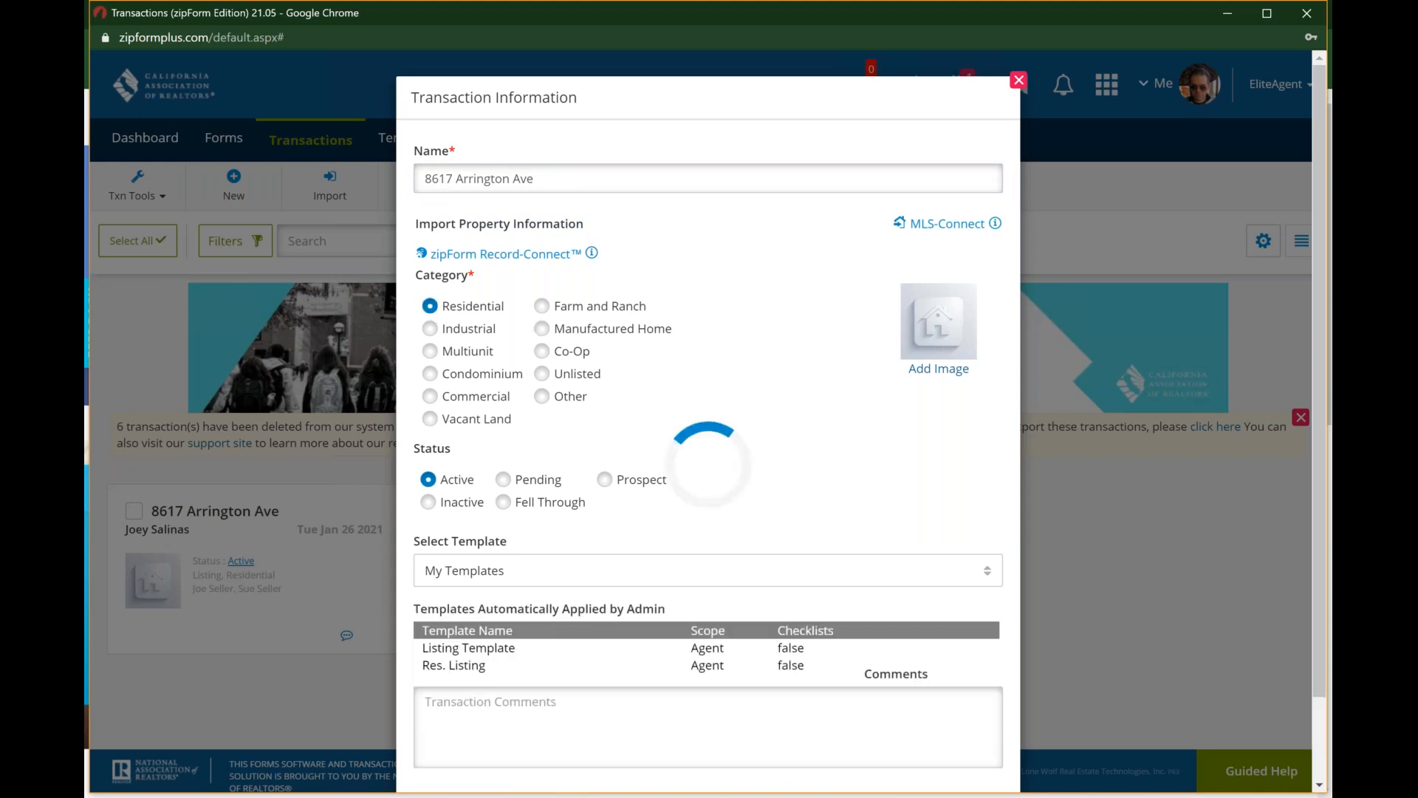
left_click(430, 329)
left_click(430, 306)
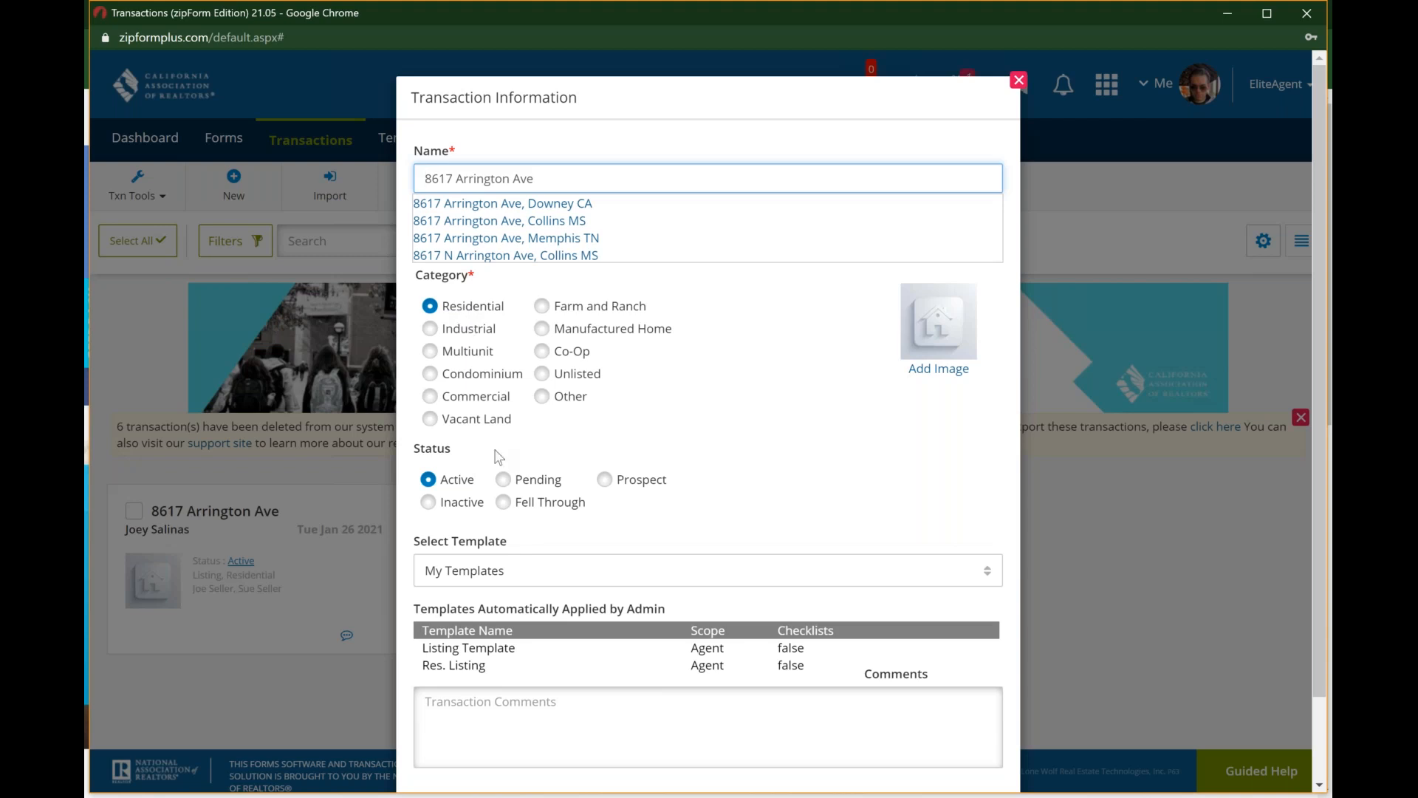
Step: Apply the "Personal - Listing Template" to the active residential transaction and save it
scroll(499, 457, "down", 1)
scroll(499, 456, "down", 1)
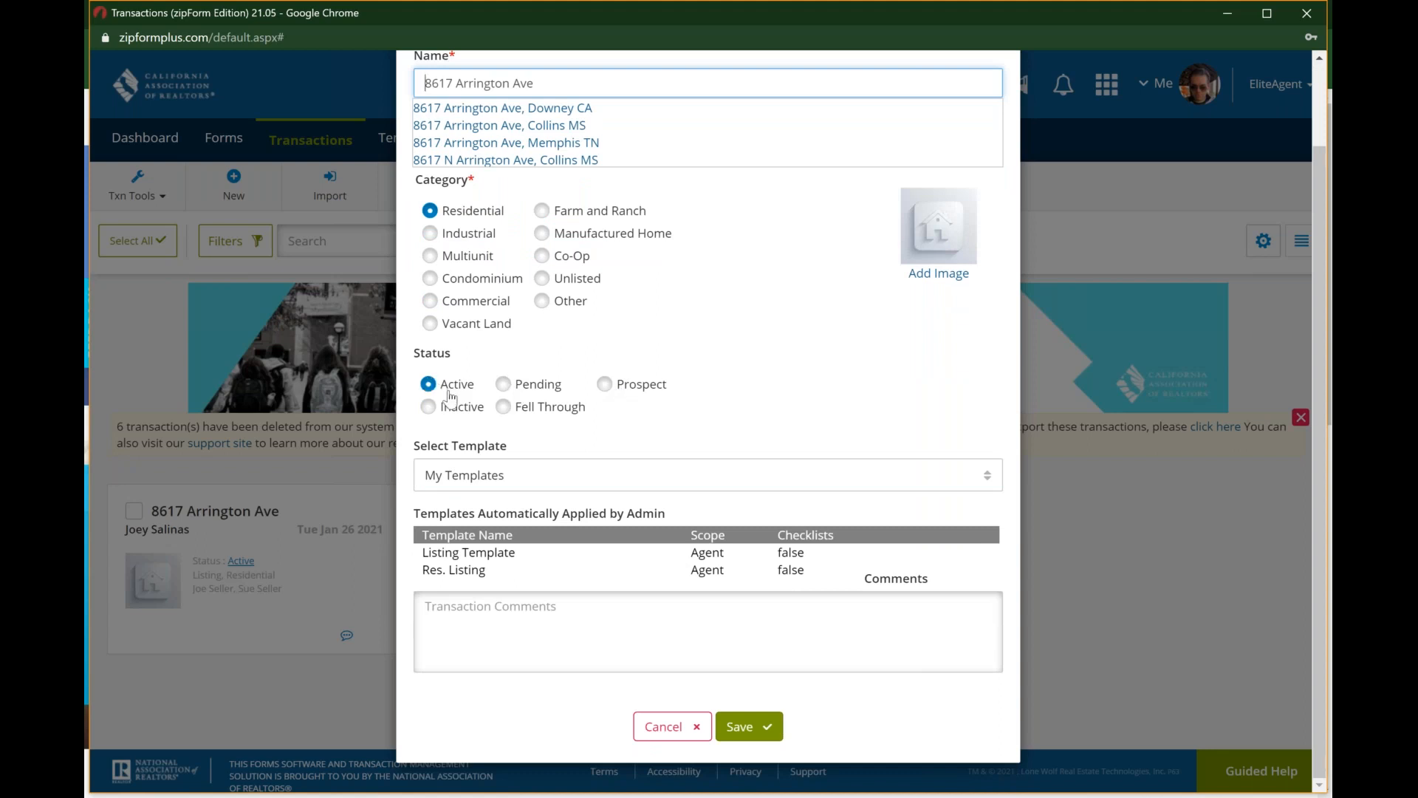
left_click(506, 554)
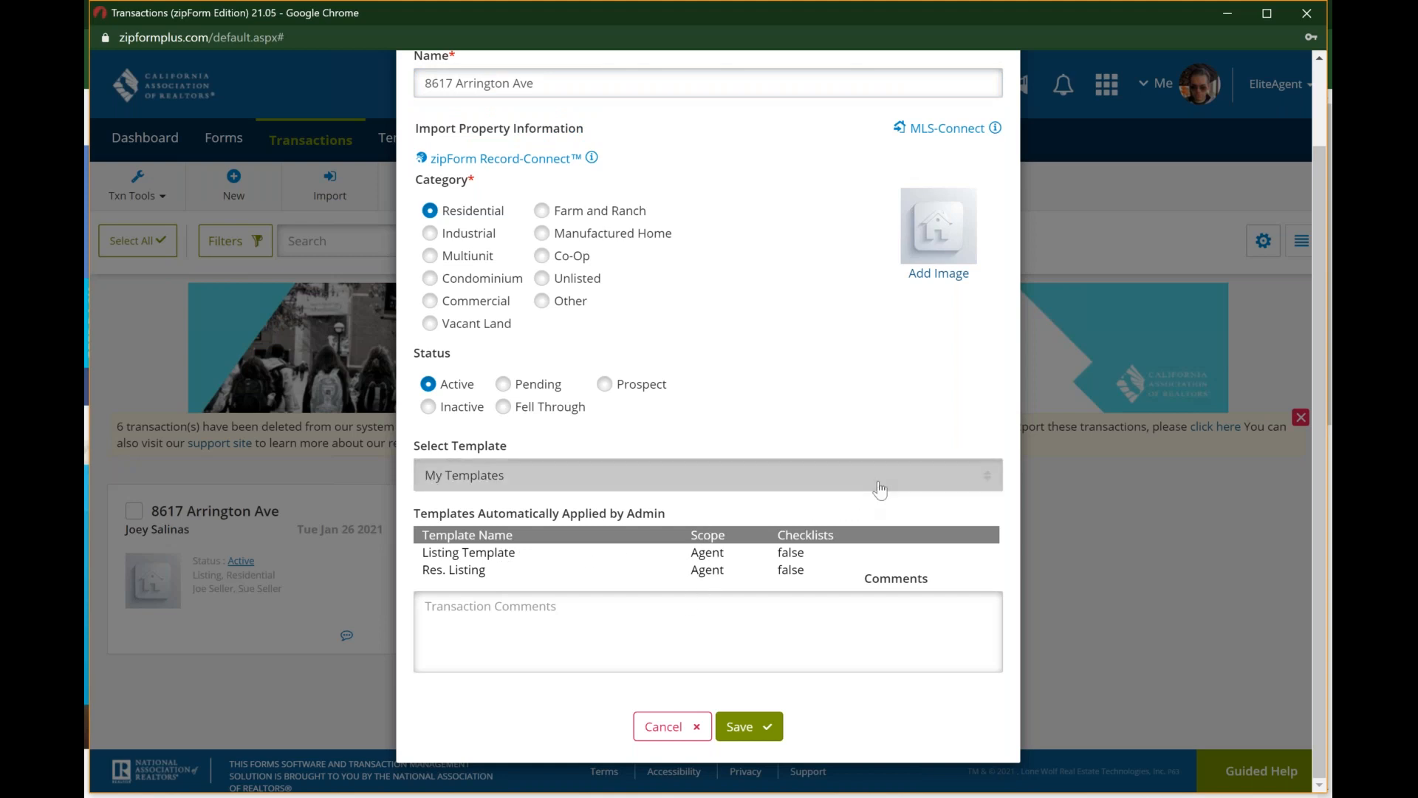
left_click(871, 479)
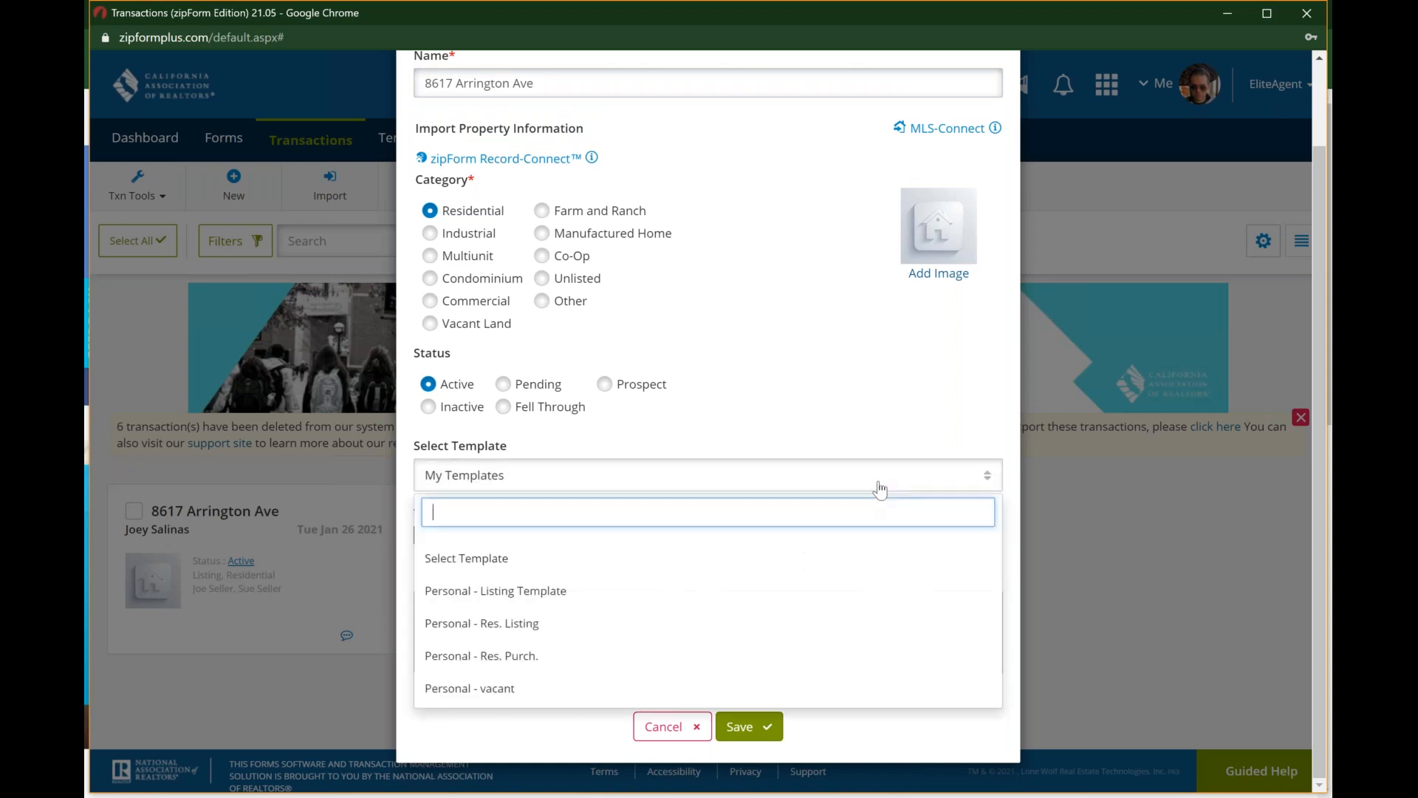
left_click(719, 603)
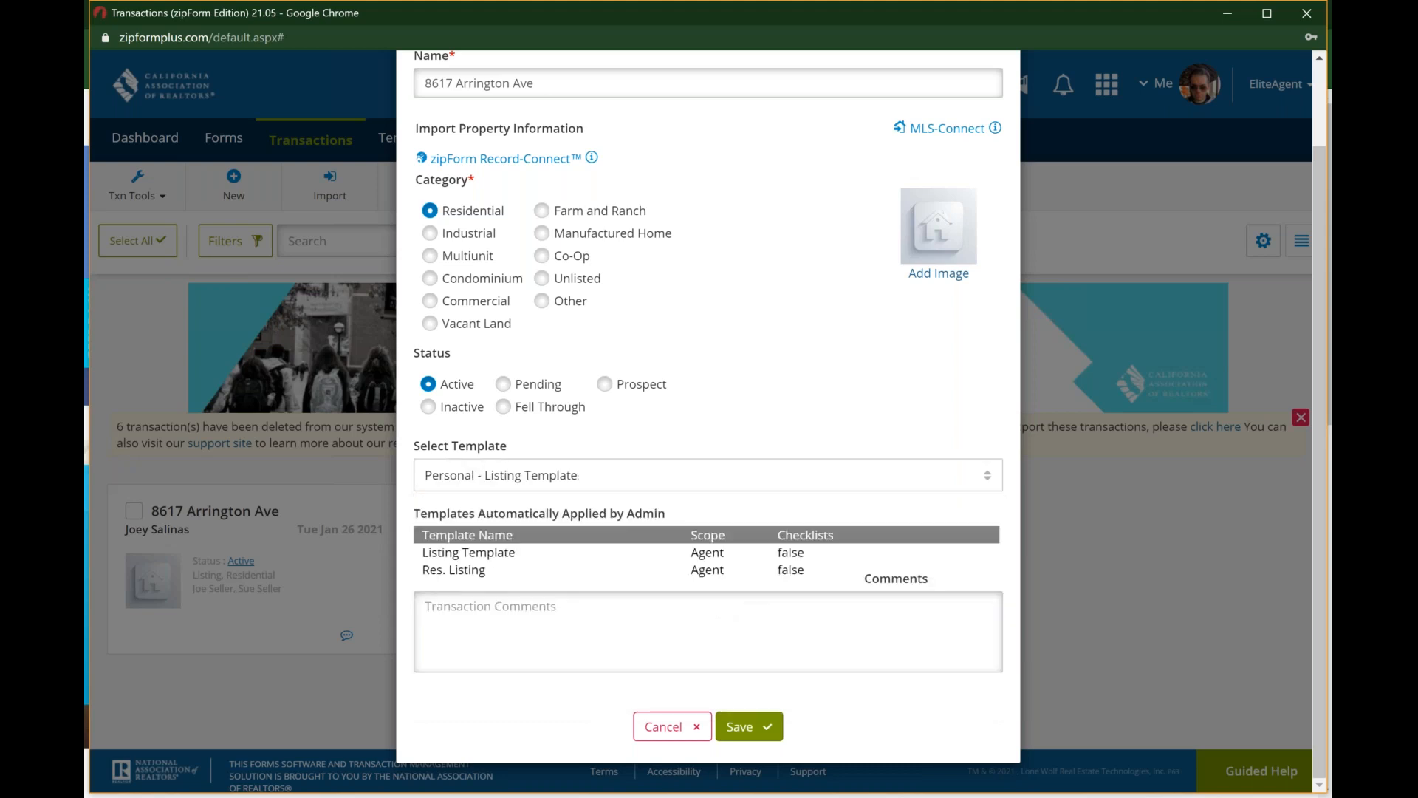
left_click(750, 731)
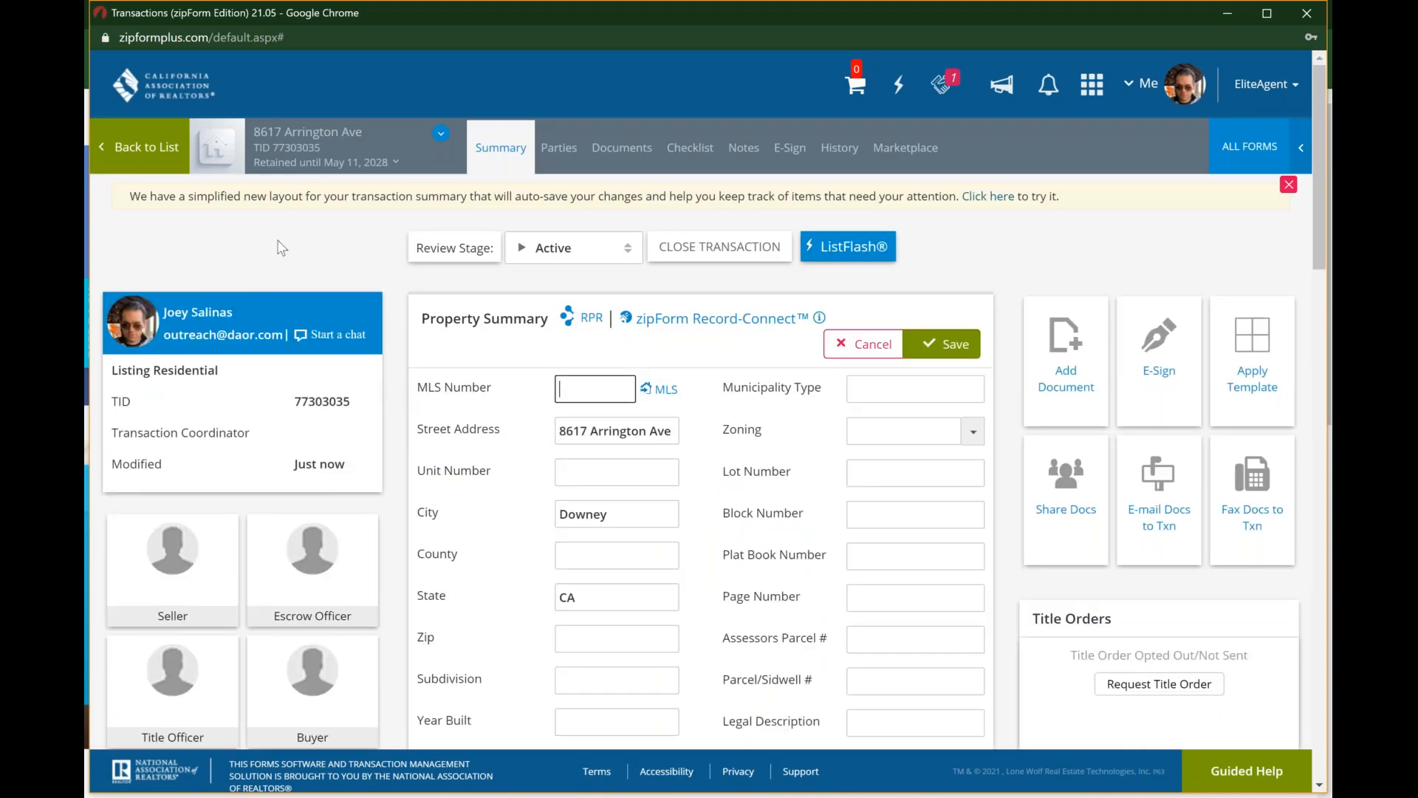
Step: Return to the transactions list and compare its detailed list layout with the card layout
left_click(151, 156)
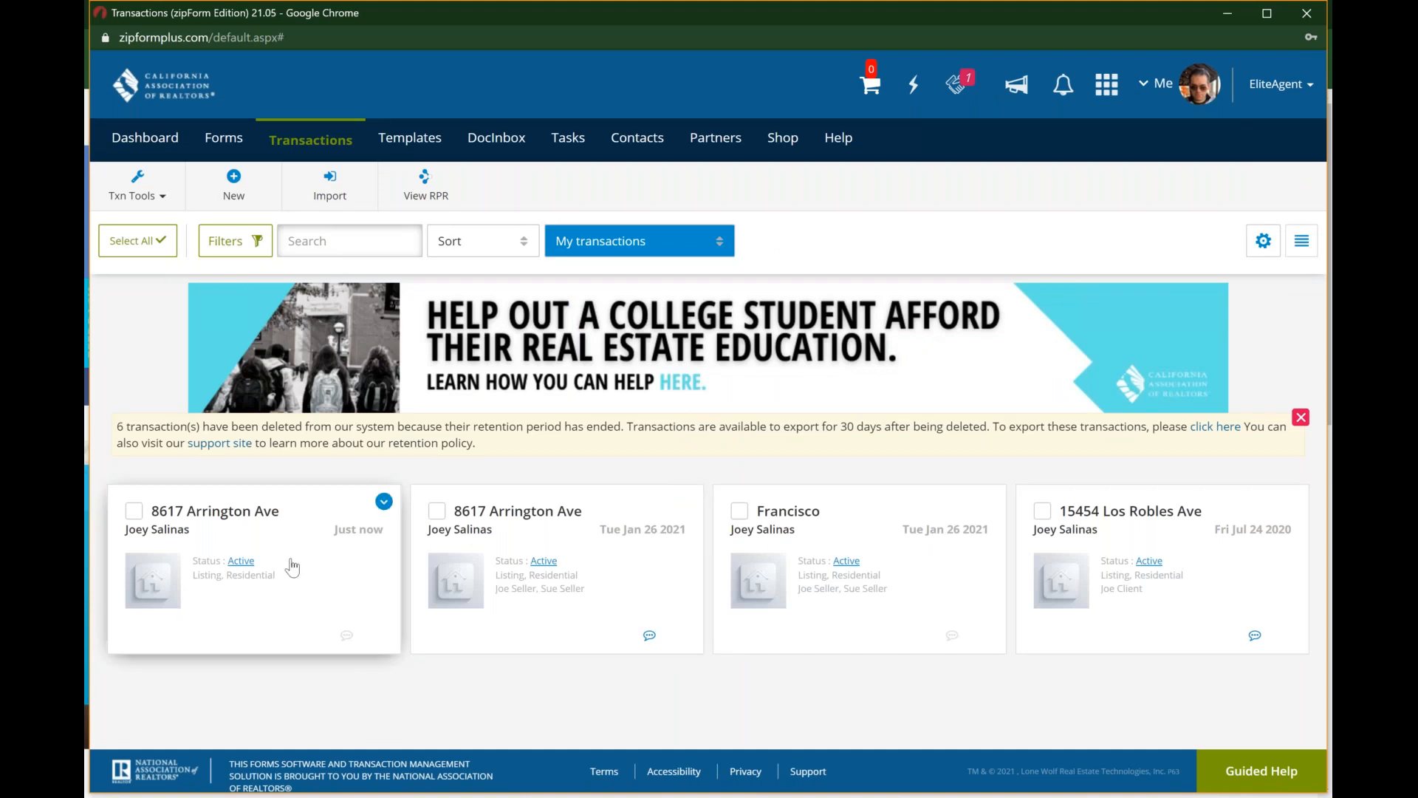
left_click(1268, 246)
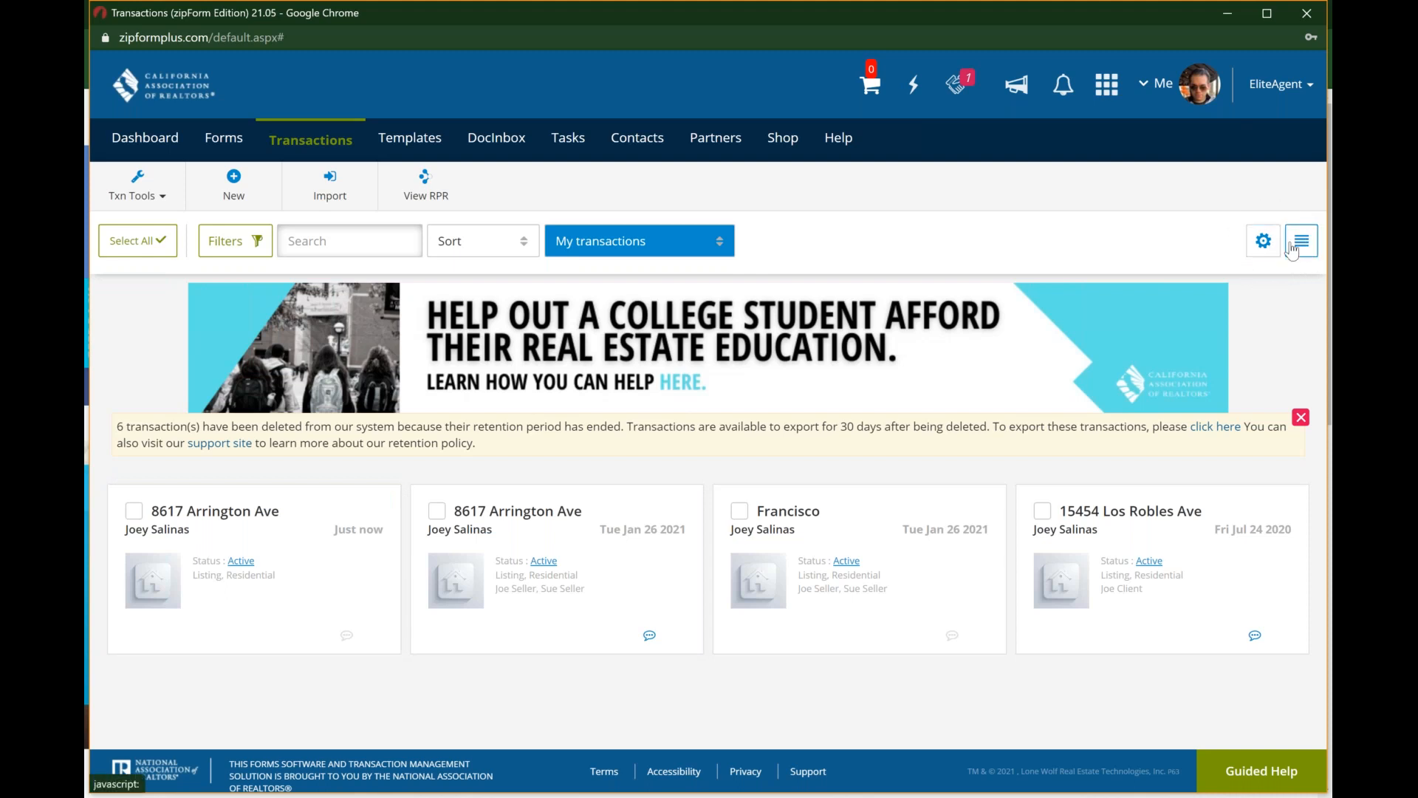
left_click(1292, 250)
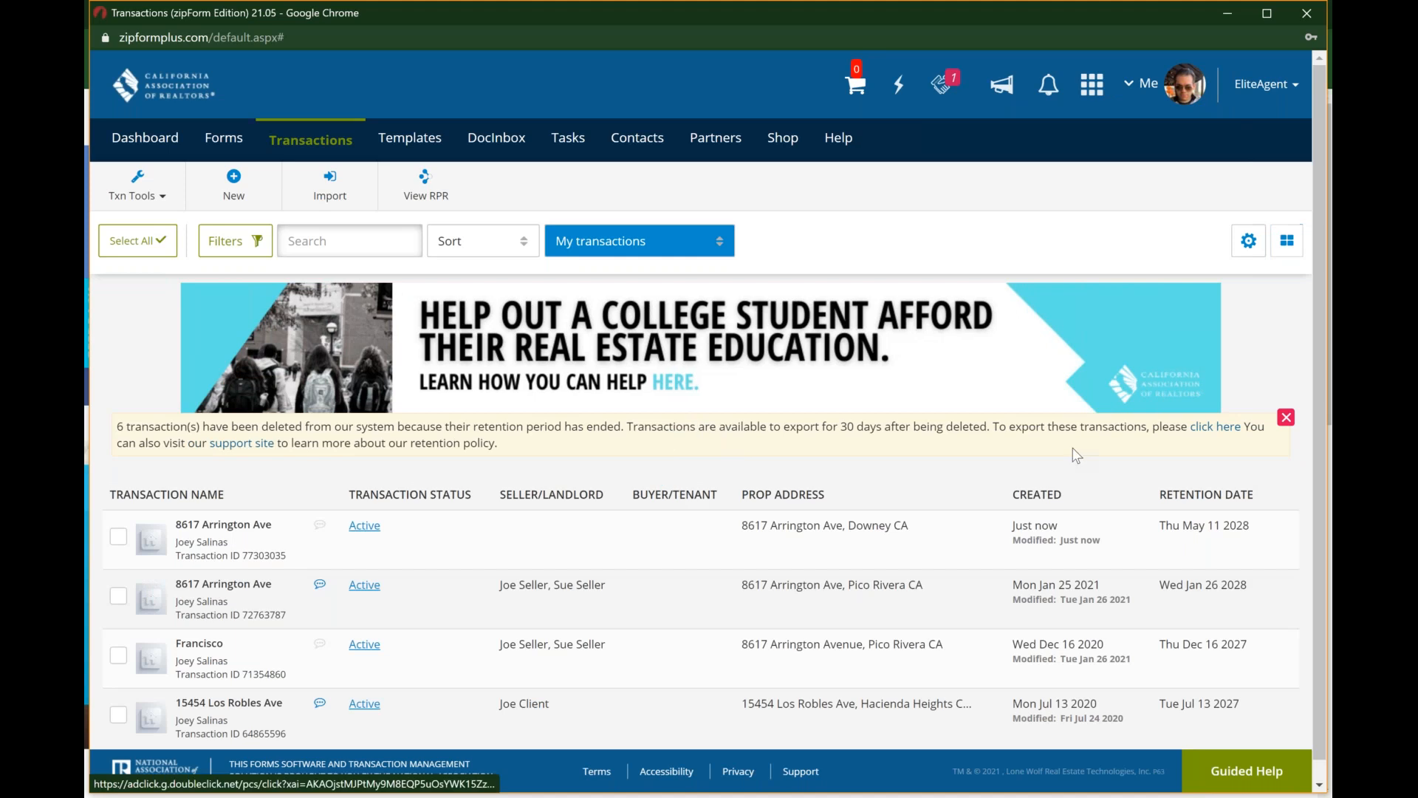
scroll(1076, 454, "down", 1)
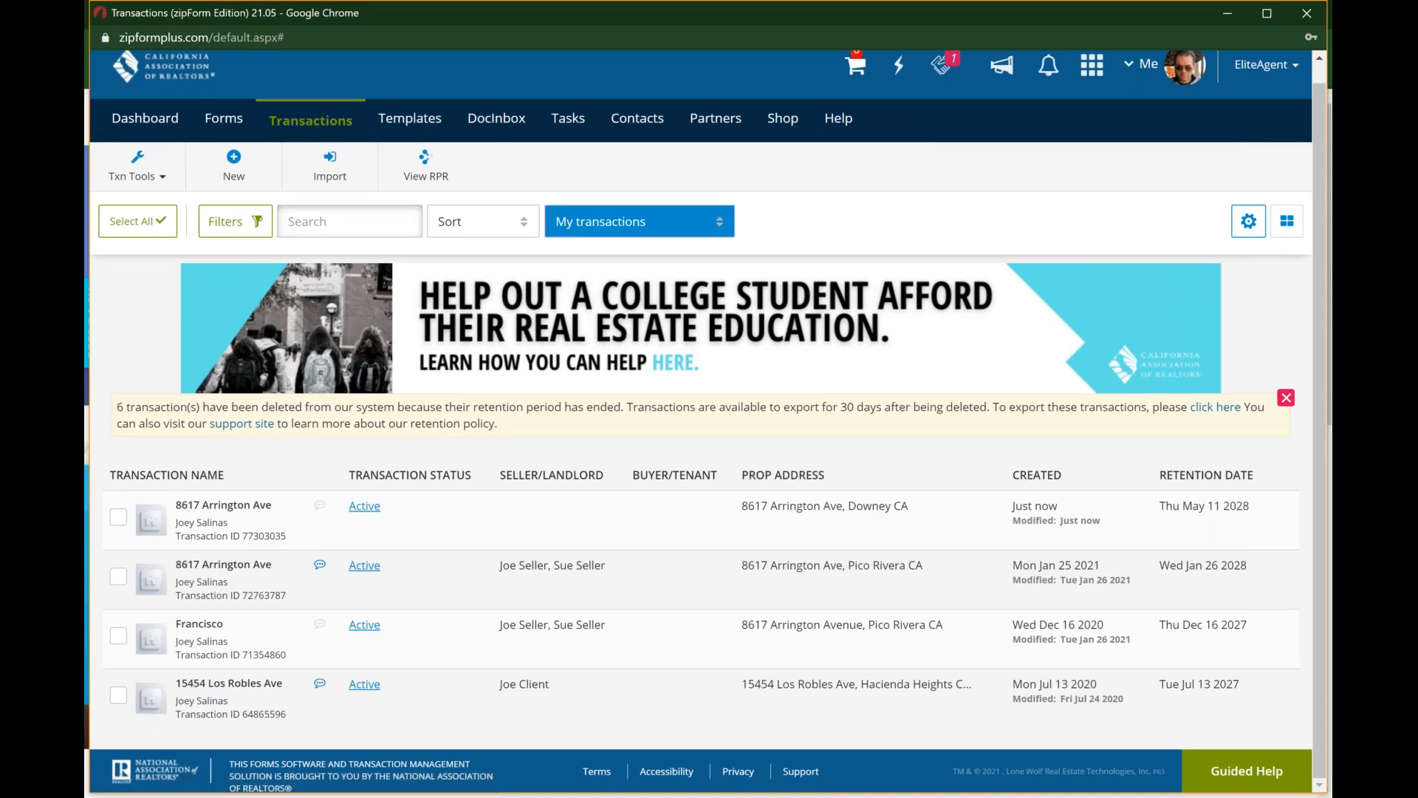
left_click(1284, 225)
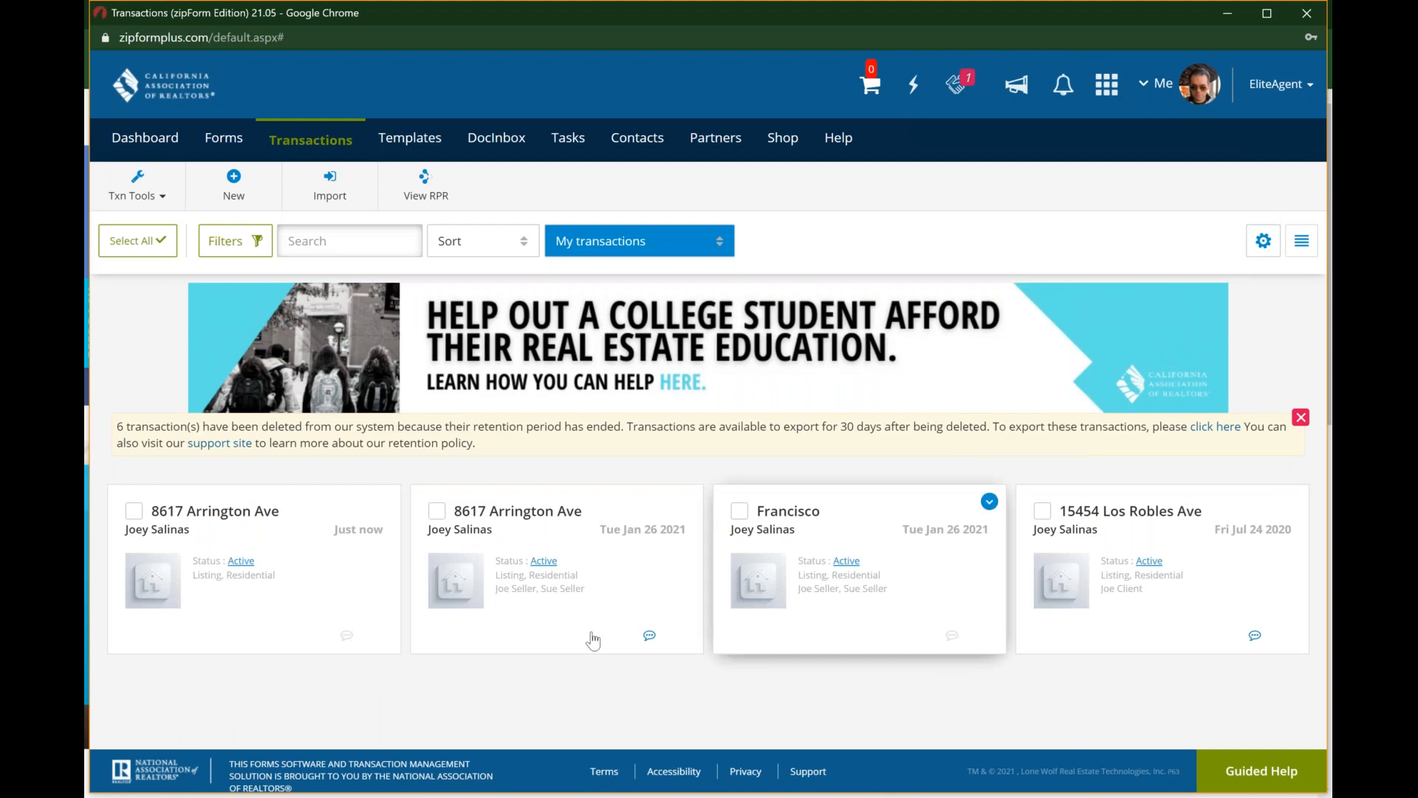
Step: Reopen the newly created Downey transaction and examine its Property Summary and party placeholders
left_click(284, 556)
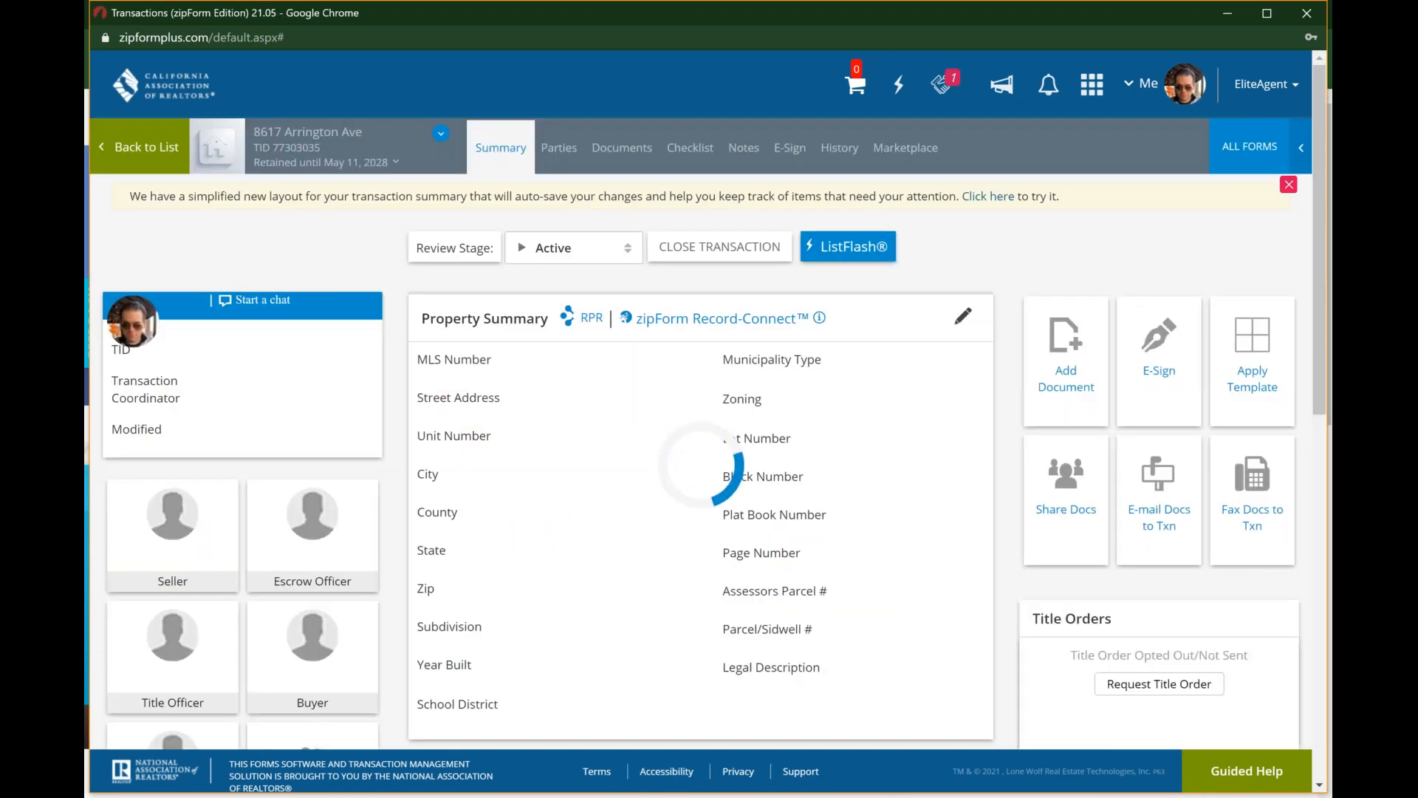
key("ctrl")
key("ctrl")
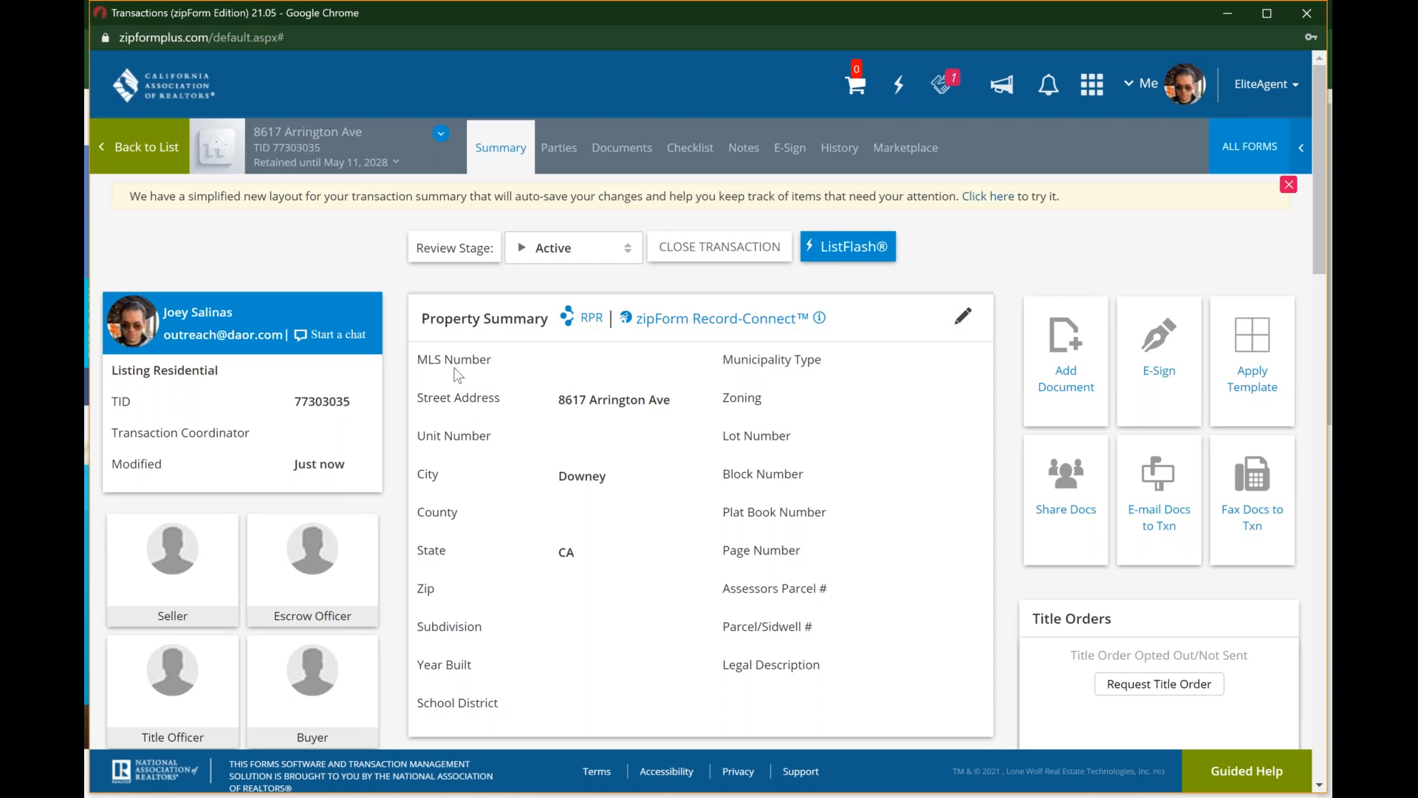
scroll(456, 375, "down", 2)
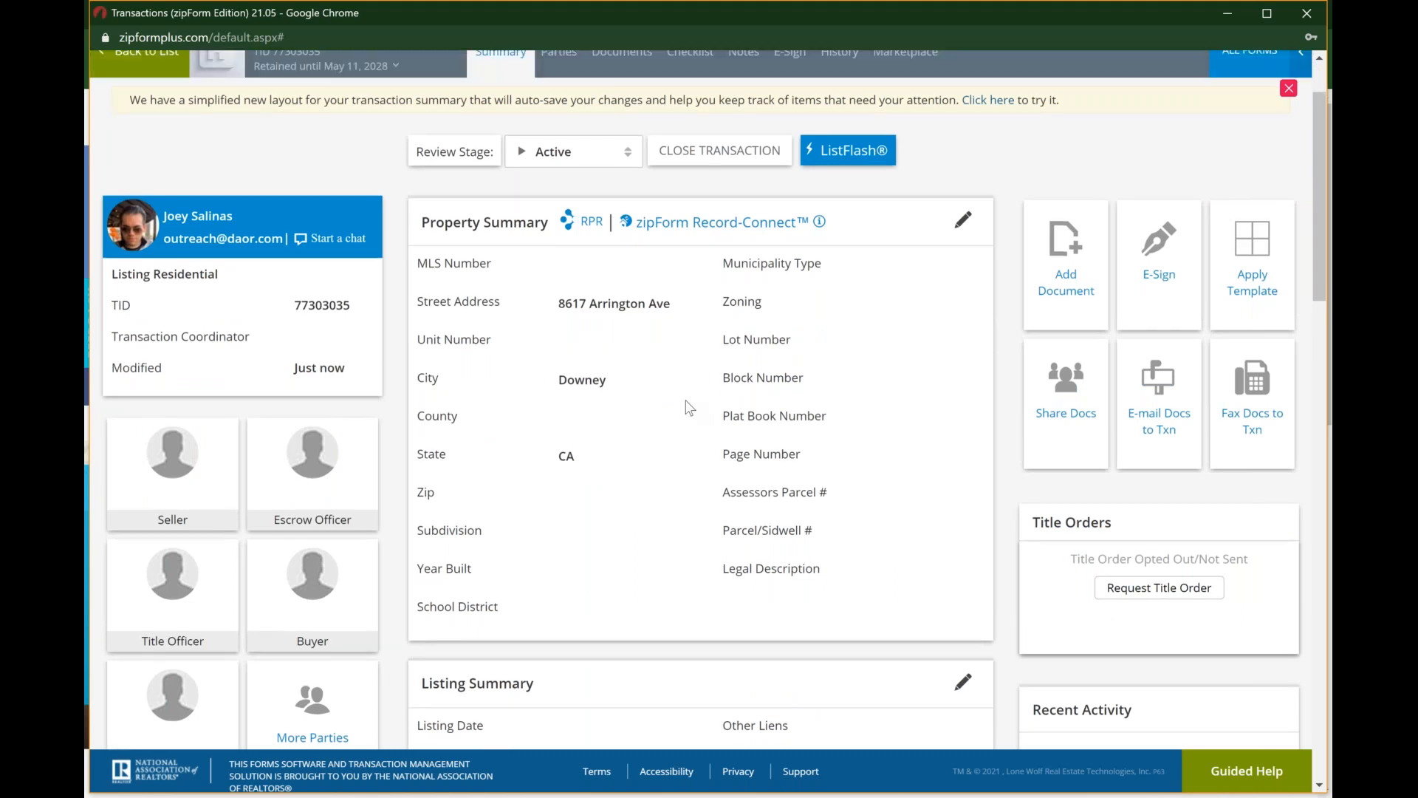
scroll(689, 407, "up", 2)
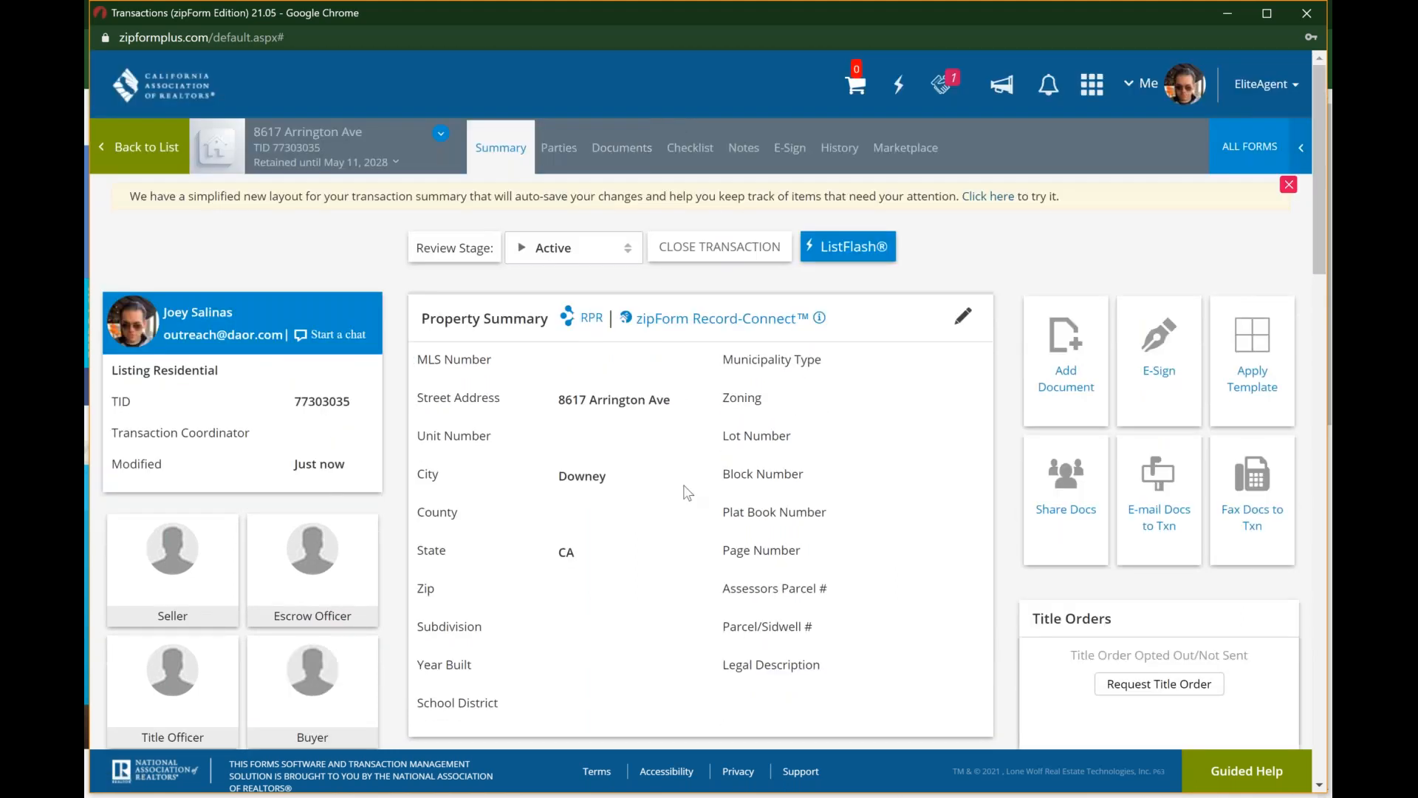
scroll(687, 492, "down", 1)
scroll(687, 493, "down", 1)
scroll(628, 159, "up", 1)
scroll(775, 533, "down", 3)
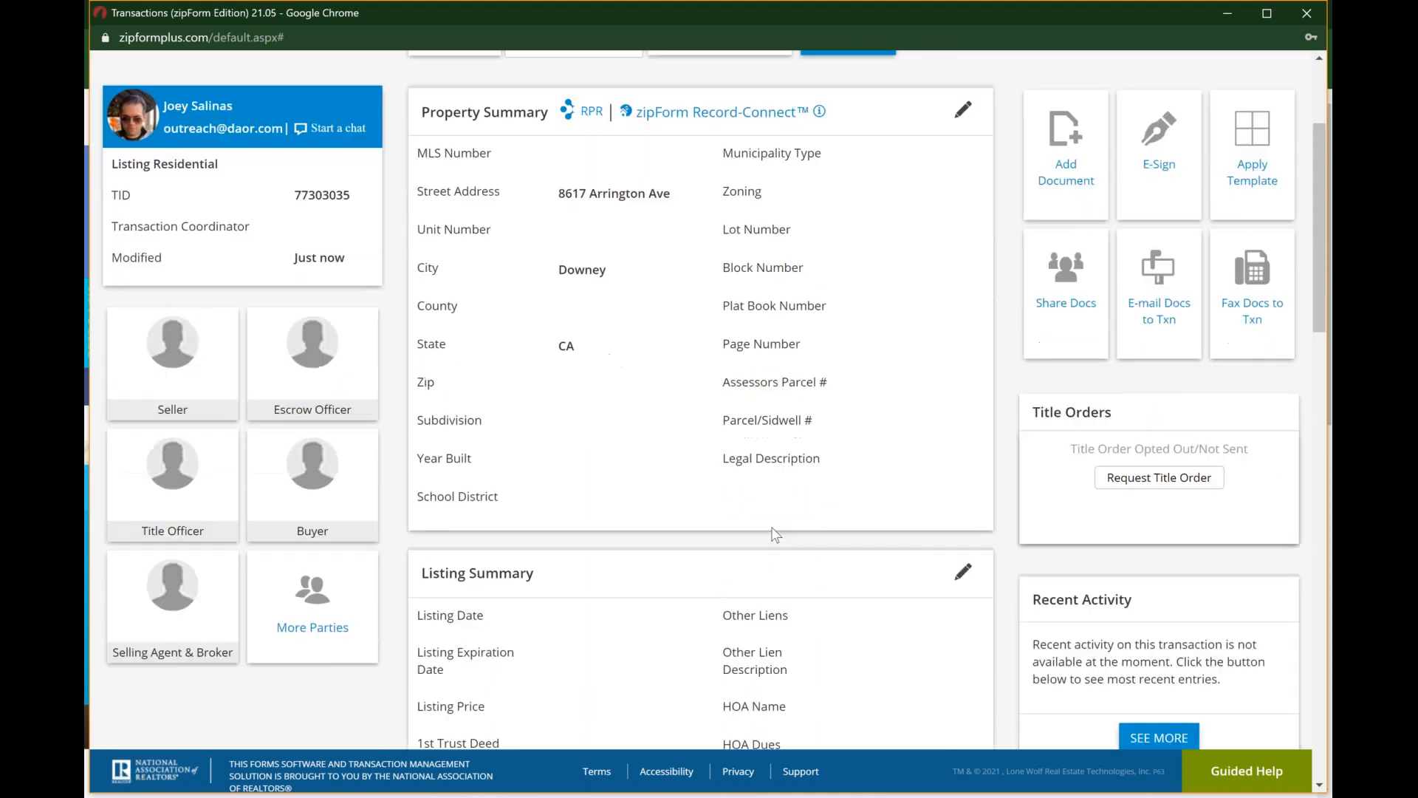
scroll(775, 533, "up", 3)
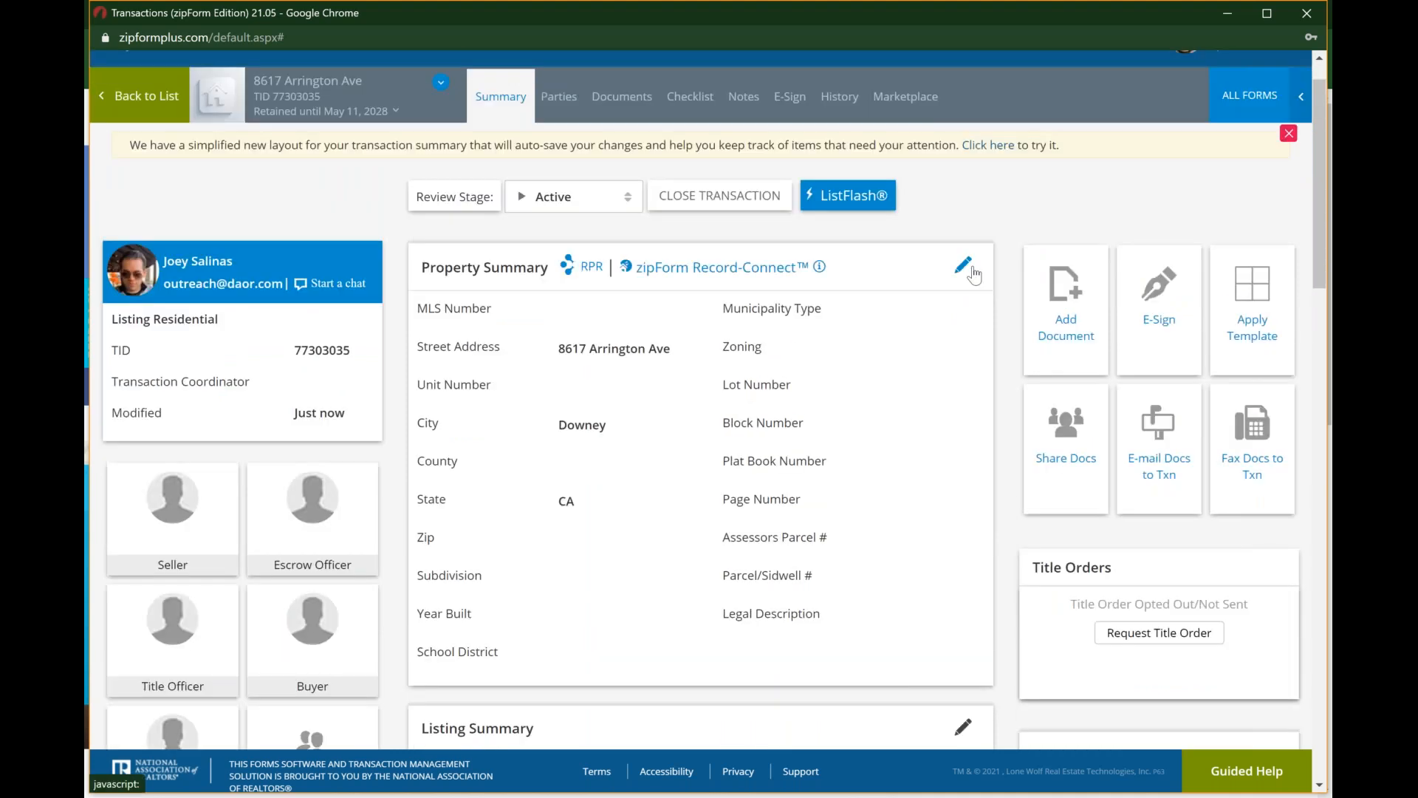
Step: Examine the transaction summary's RPR and zipForm Record-Connect options, the Listing and Purchase Summary sections, and the review stage controls
left_click(964, 268)
left_click(717, 270)
left_click(581, 265)
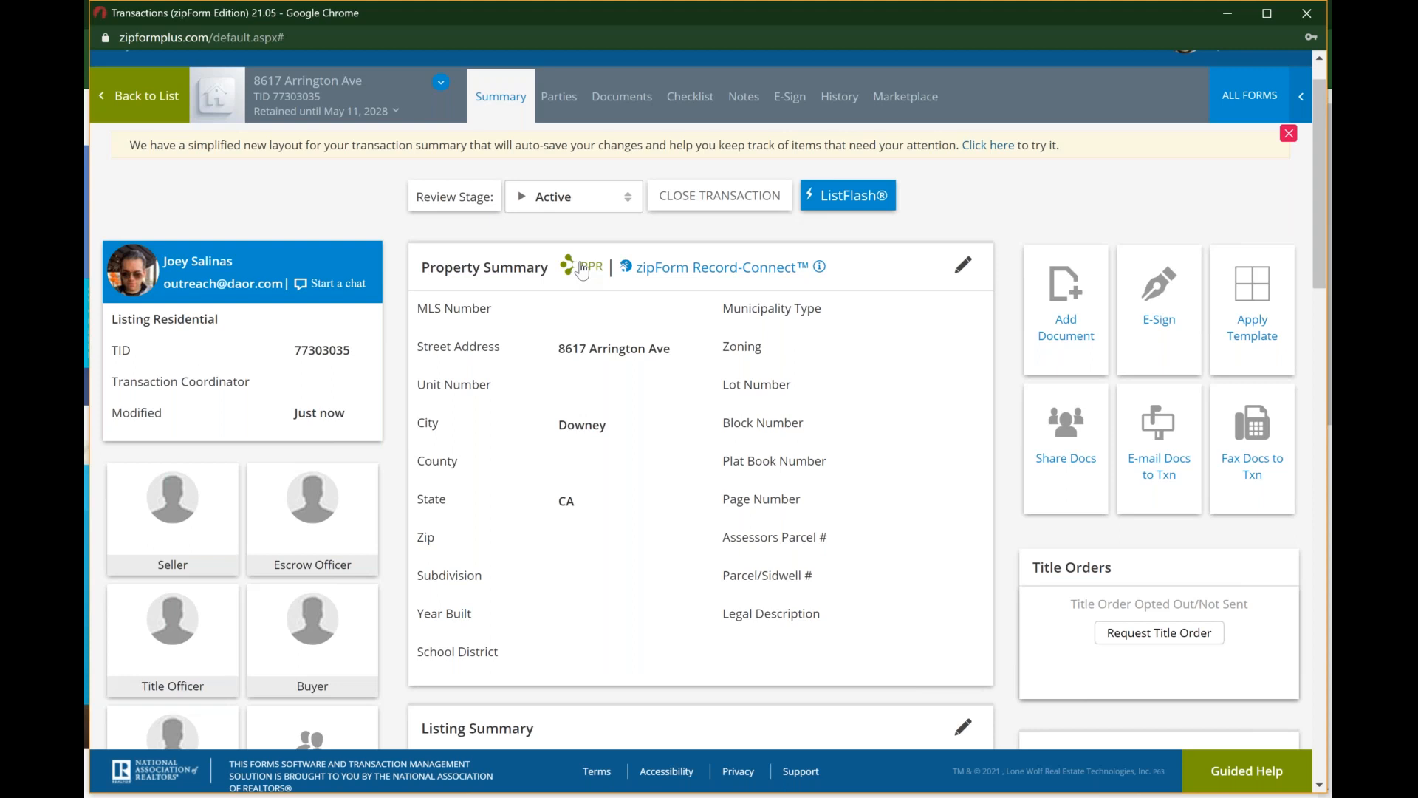
scroll(581, 270, "down", 3)
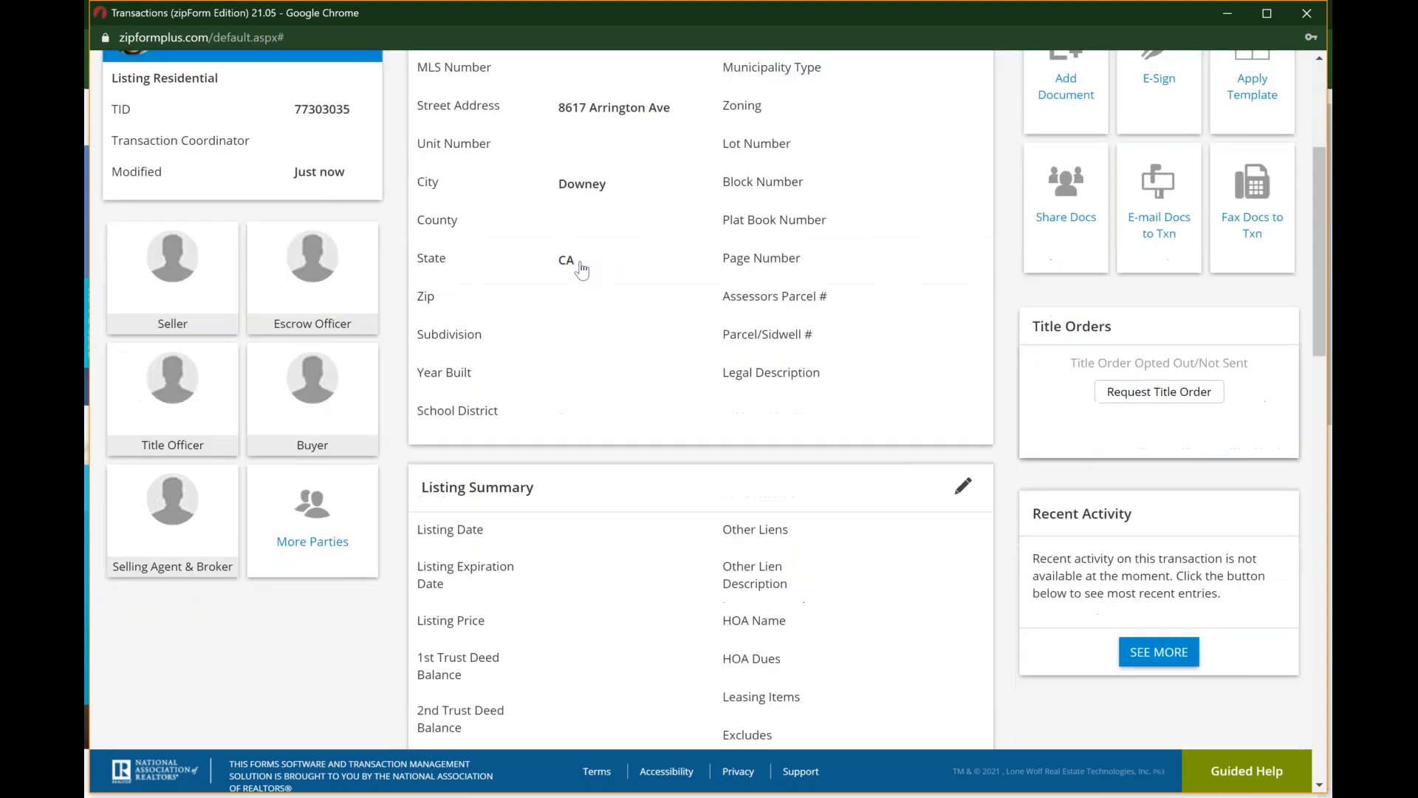
scroll(581, 271, "down", 5)
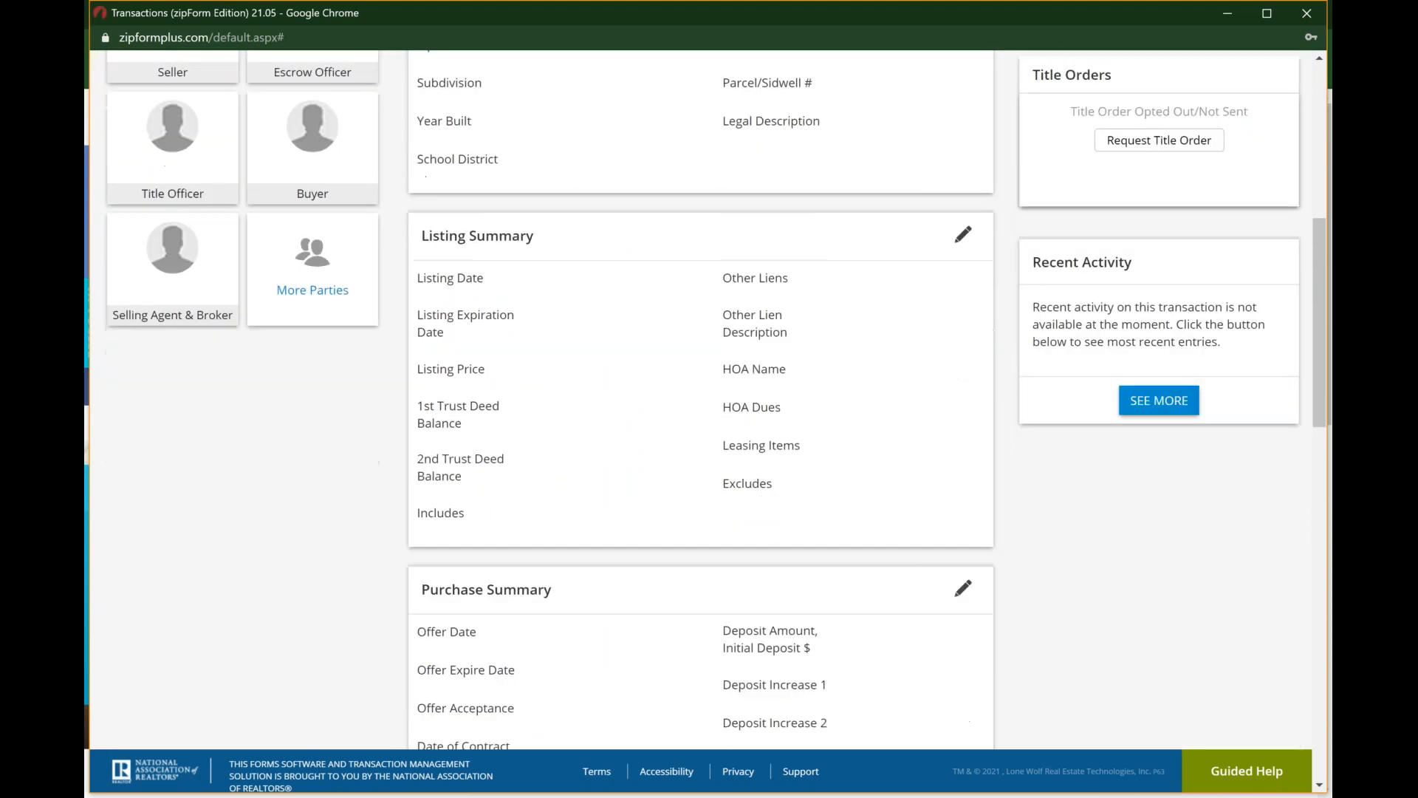
scroll(701, 398, "down", 13)
scroll(701, 399, "up", 6)
scroll(701, 399, "up", 8)
scroll(505, 274, "up", 10)
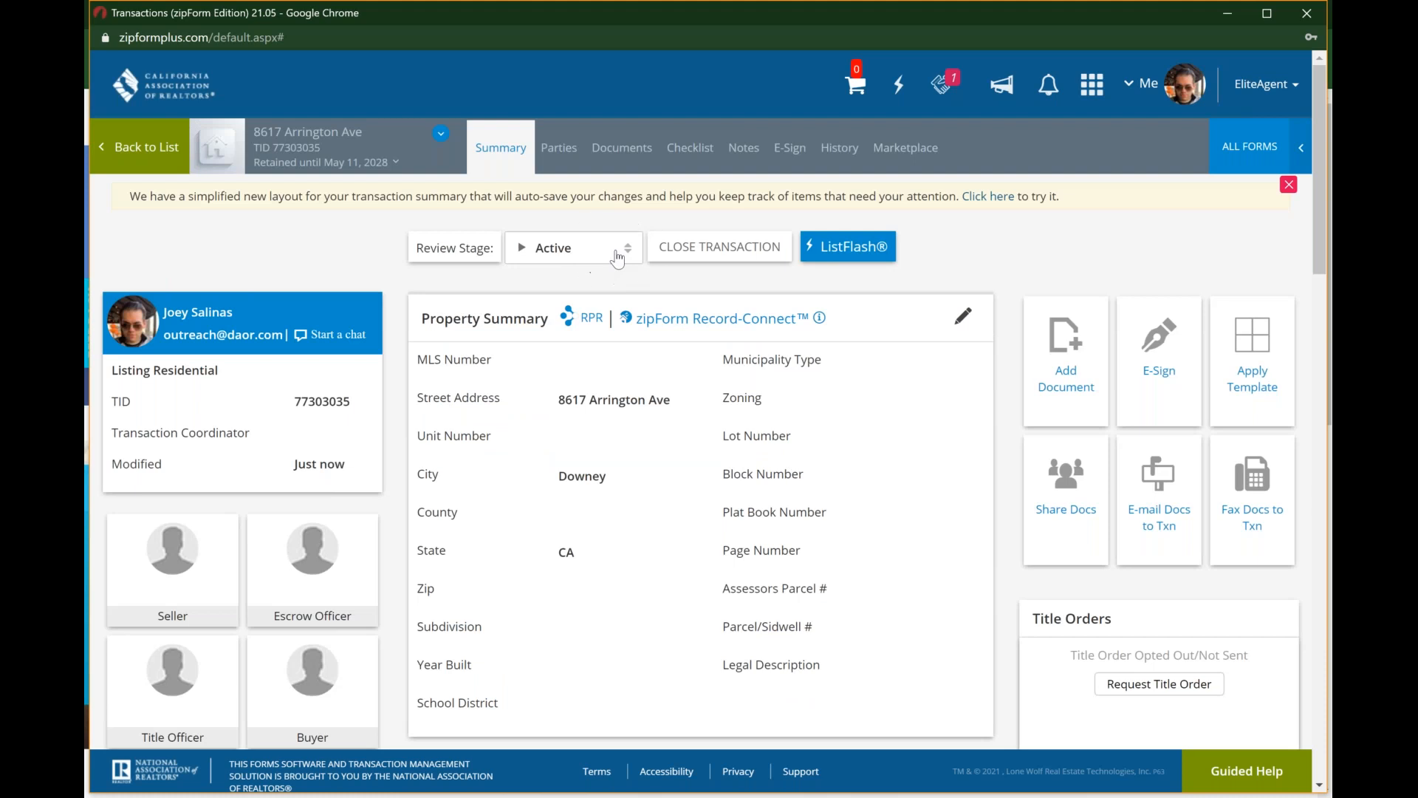
left_click(721, 255)
left_click(499, 150)
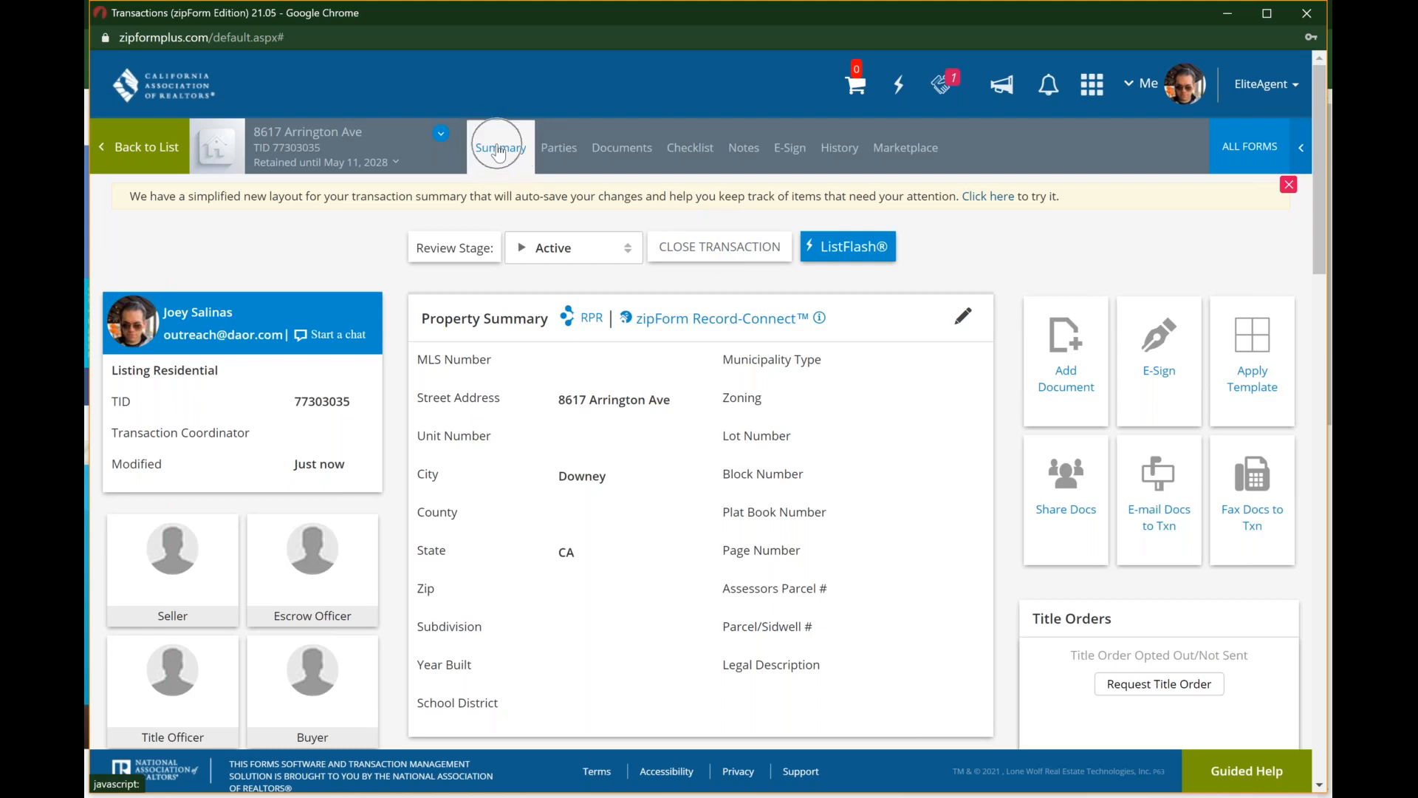
Step: Examine the transaction's parties and the full list of party roles that can be filled in
left_click(571, 156)
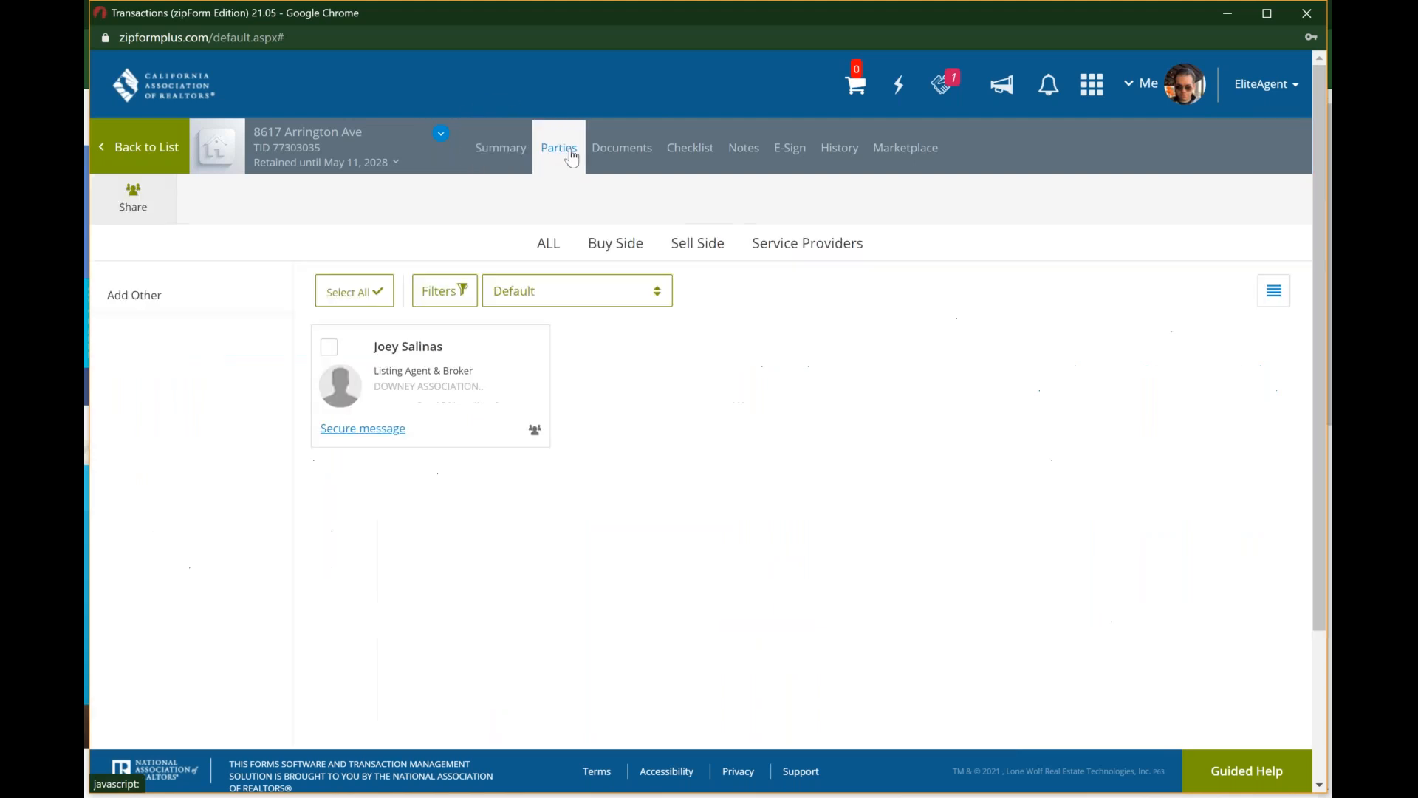
mouse_move(480, 377)
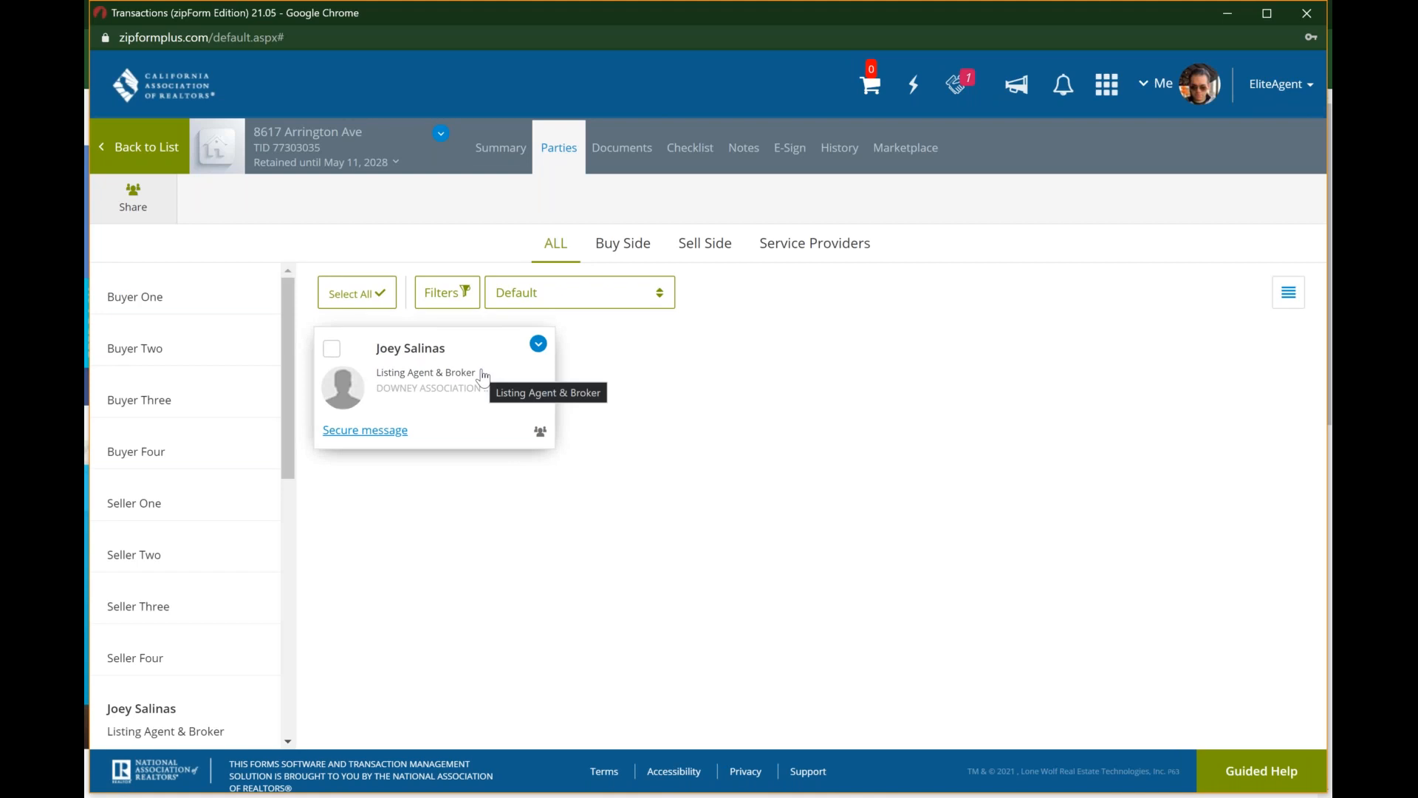
left_click(611, 152)
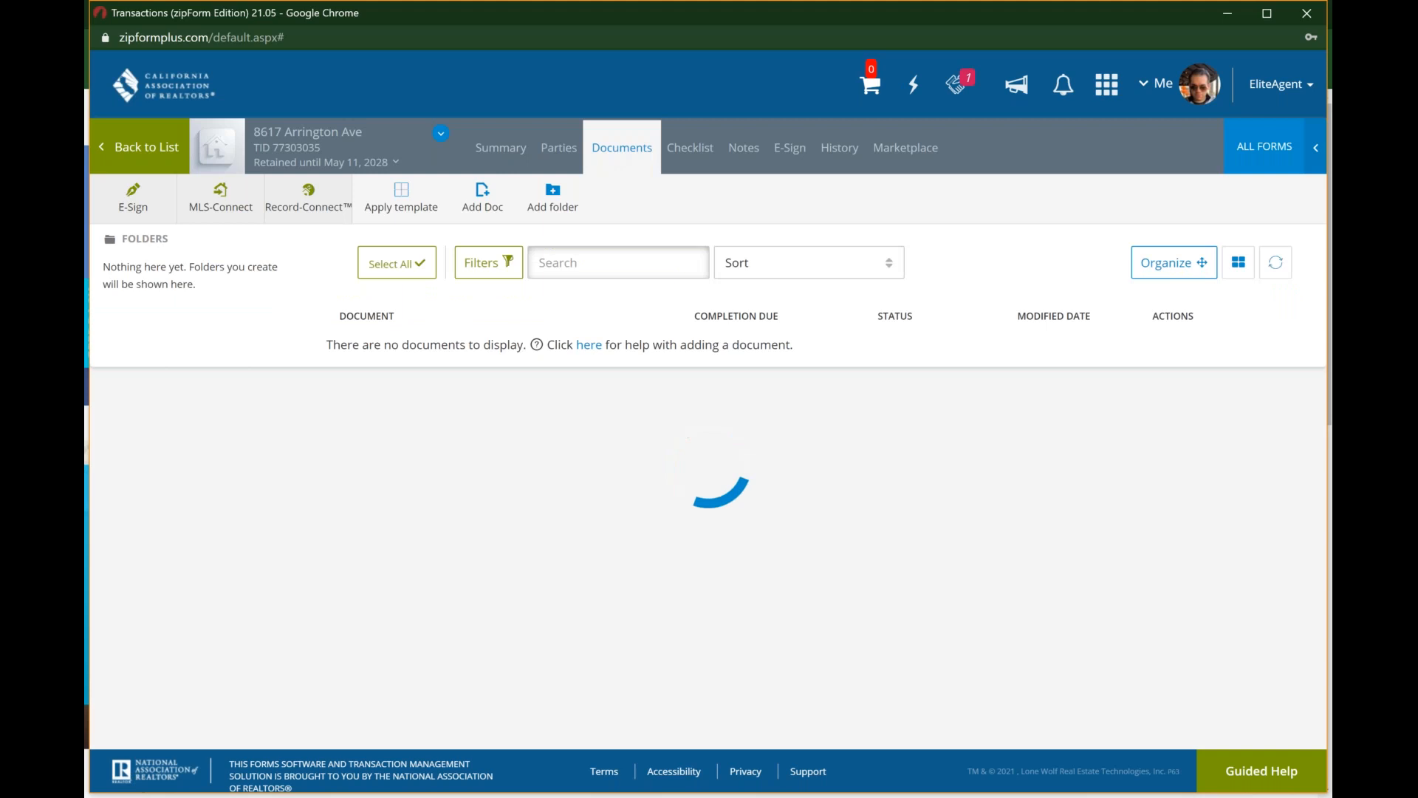
left_click(562, 151)
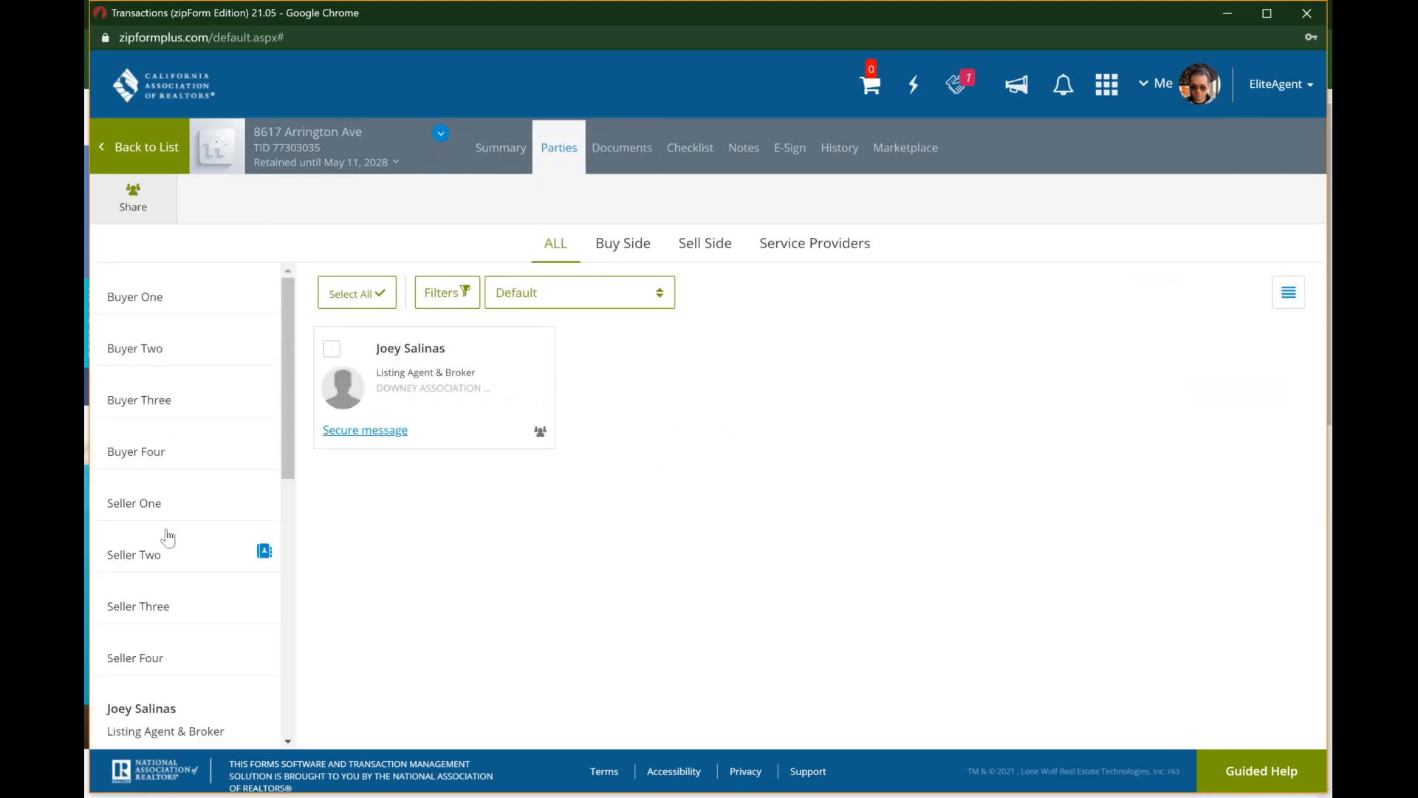
scroll(168, 538, "down", 4)
scroll(168, 538, "down", 5)
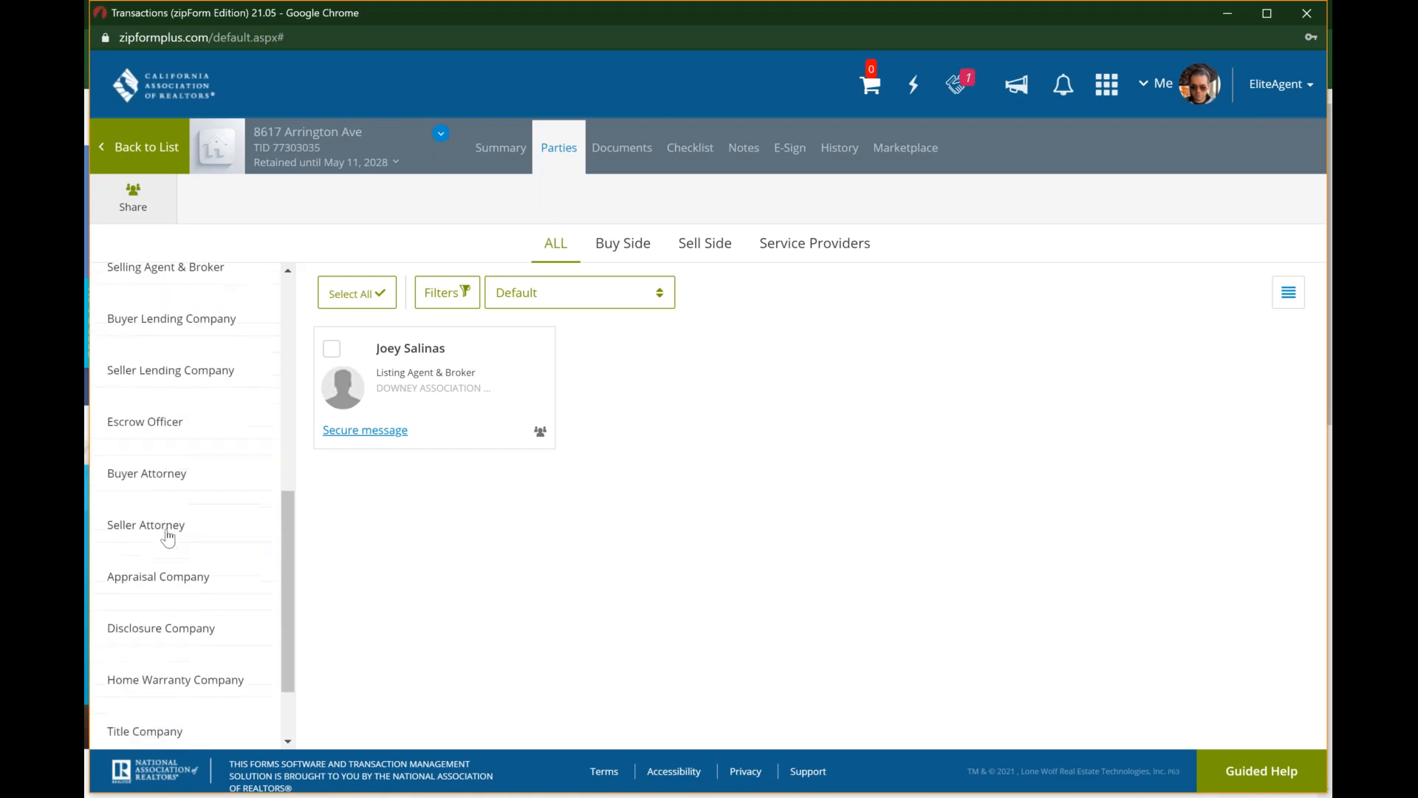
scroll(169, 538, "up", 7)
scroll(169, 538, "up", 1)
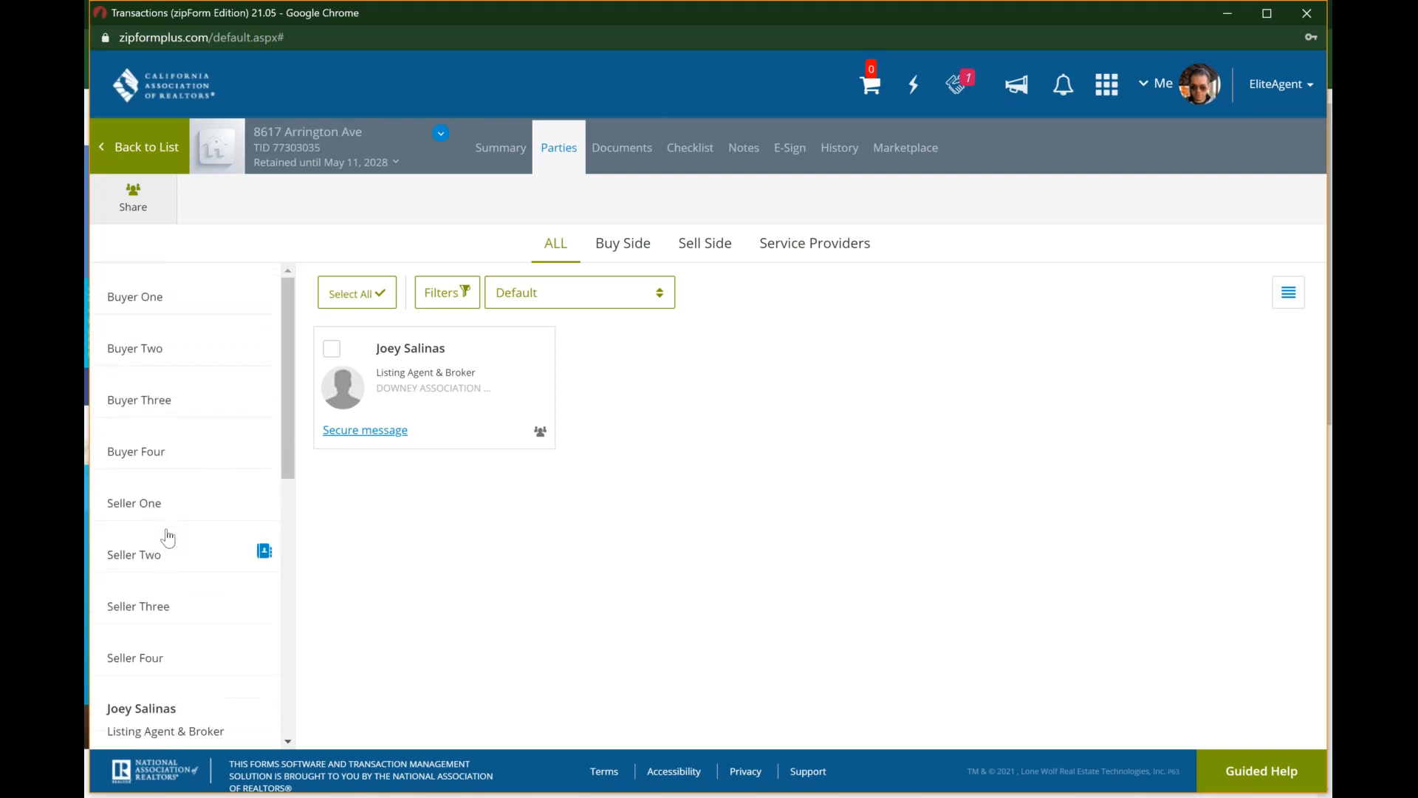
Step: View the buy side, sell side and service provider parties in turn, and return to all parties
left_click(631, 254)
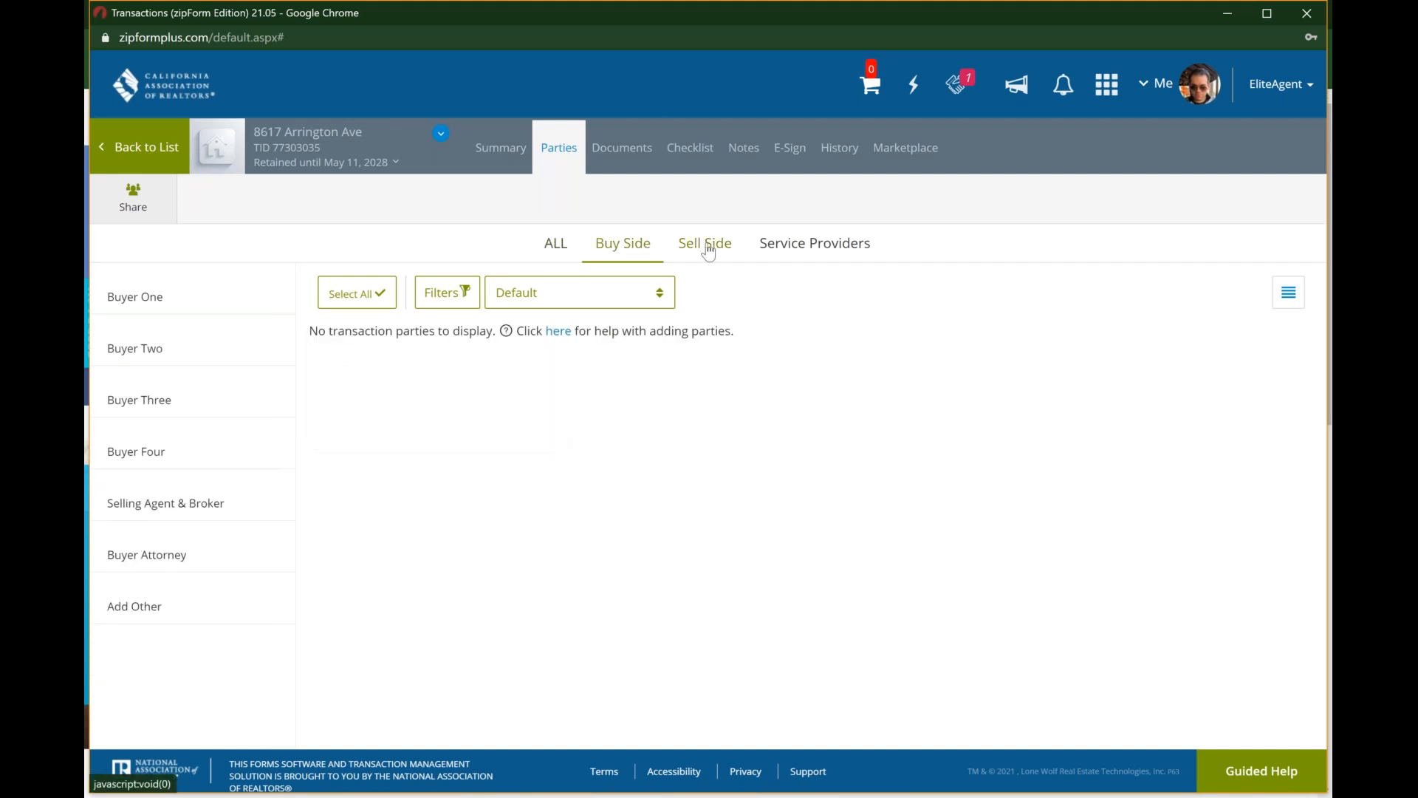
left_click(708, 252)
left_click(782, 249)
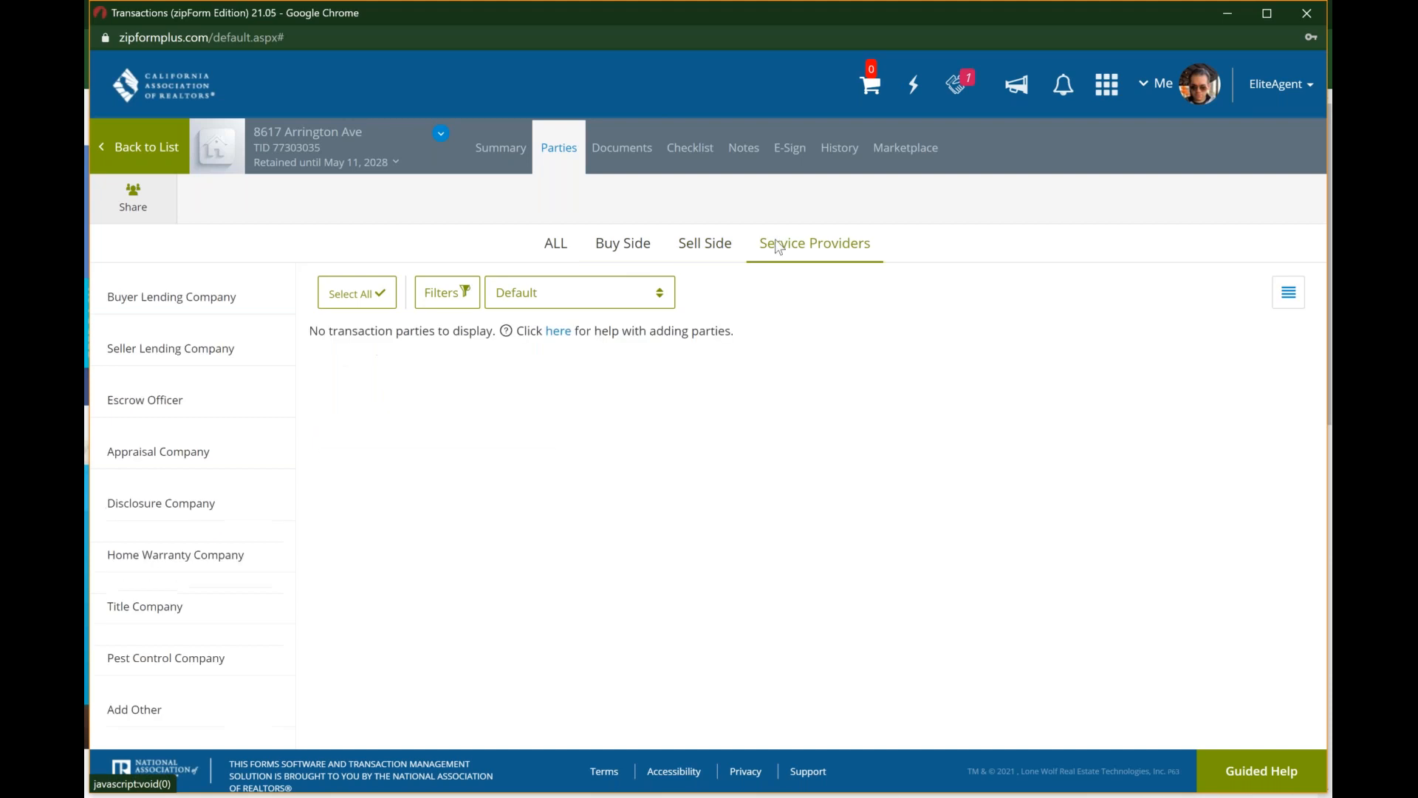
left_click(540, 254)
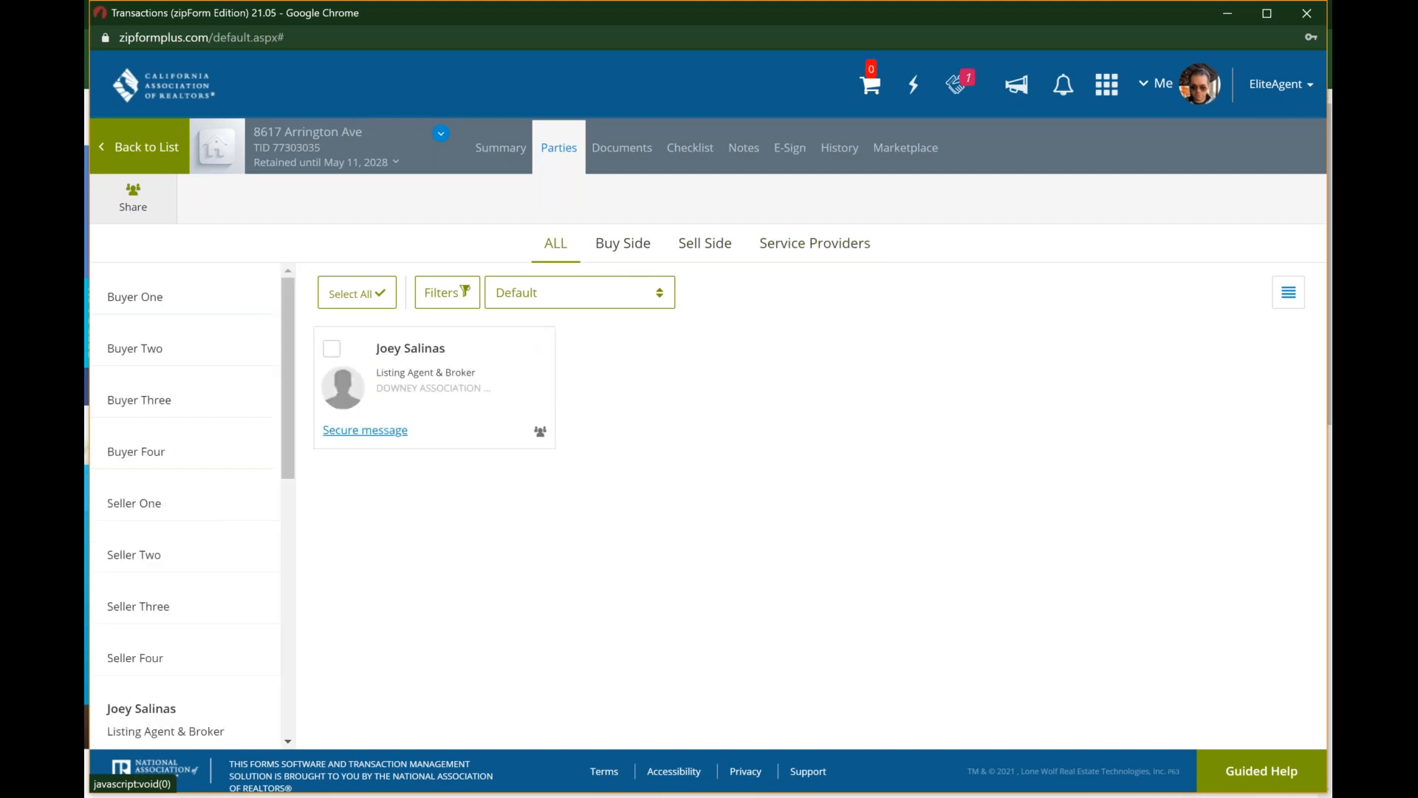
Step: Open the ".Cover Sheet - [_COVER5]" form from the transaction's documents and find its Seller/Landlord One section
left_click(616, 162)
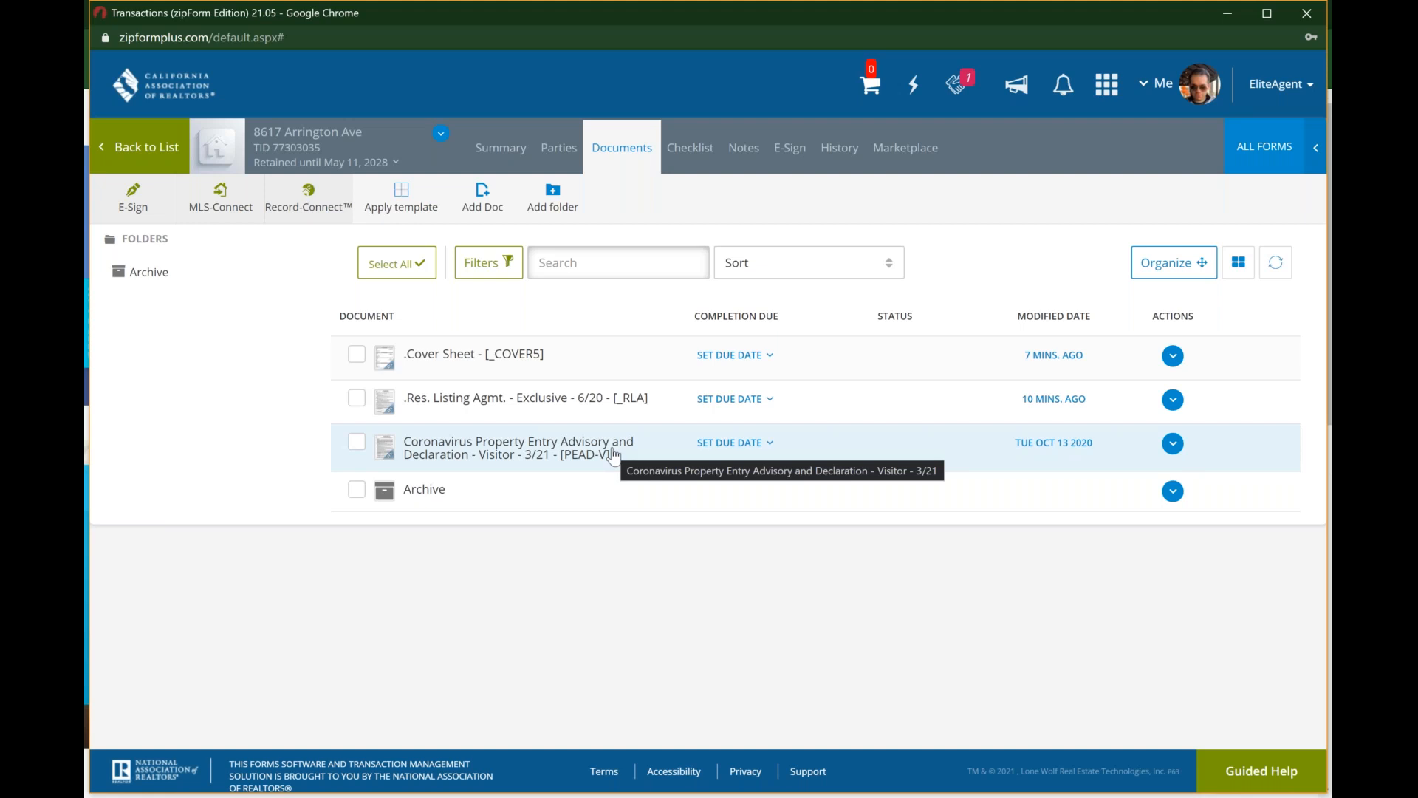
left_click(571, 372)
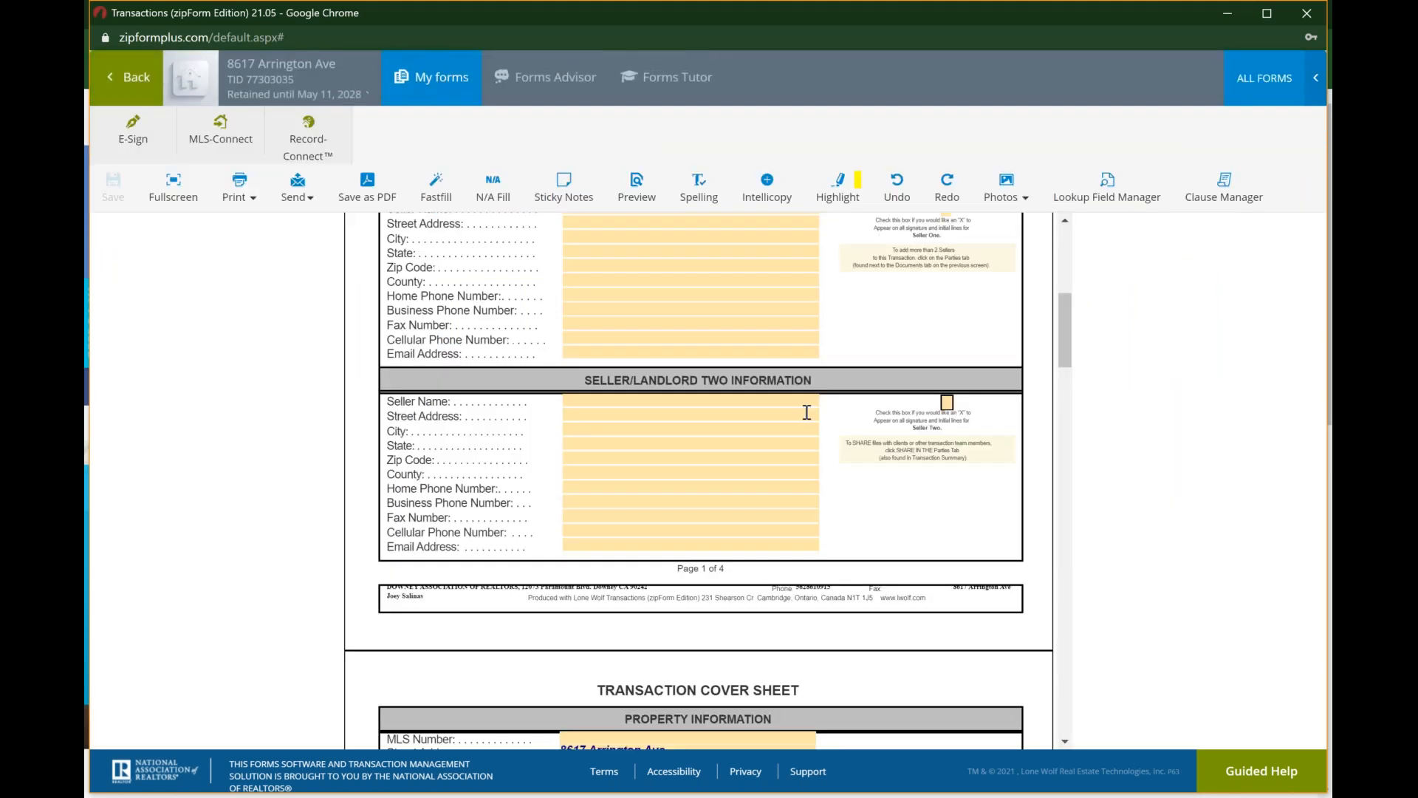
scroll(806, 412, "up", 6)
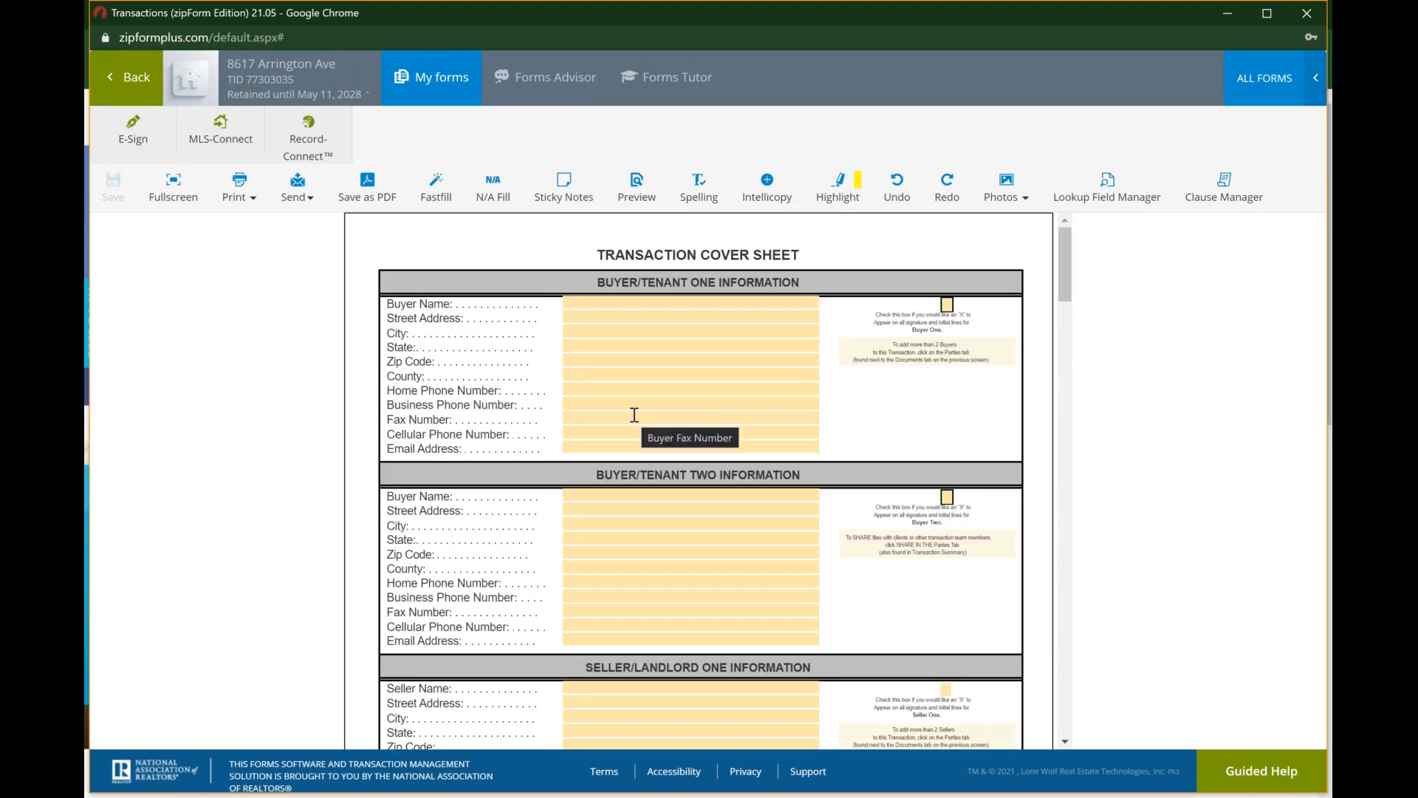
scroll(634, 414, "down", 3)
scroll(634, 415, "down", 1)
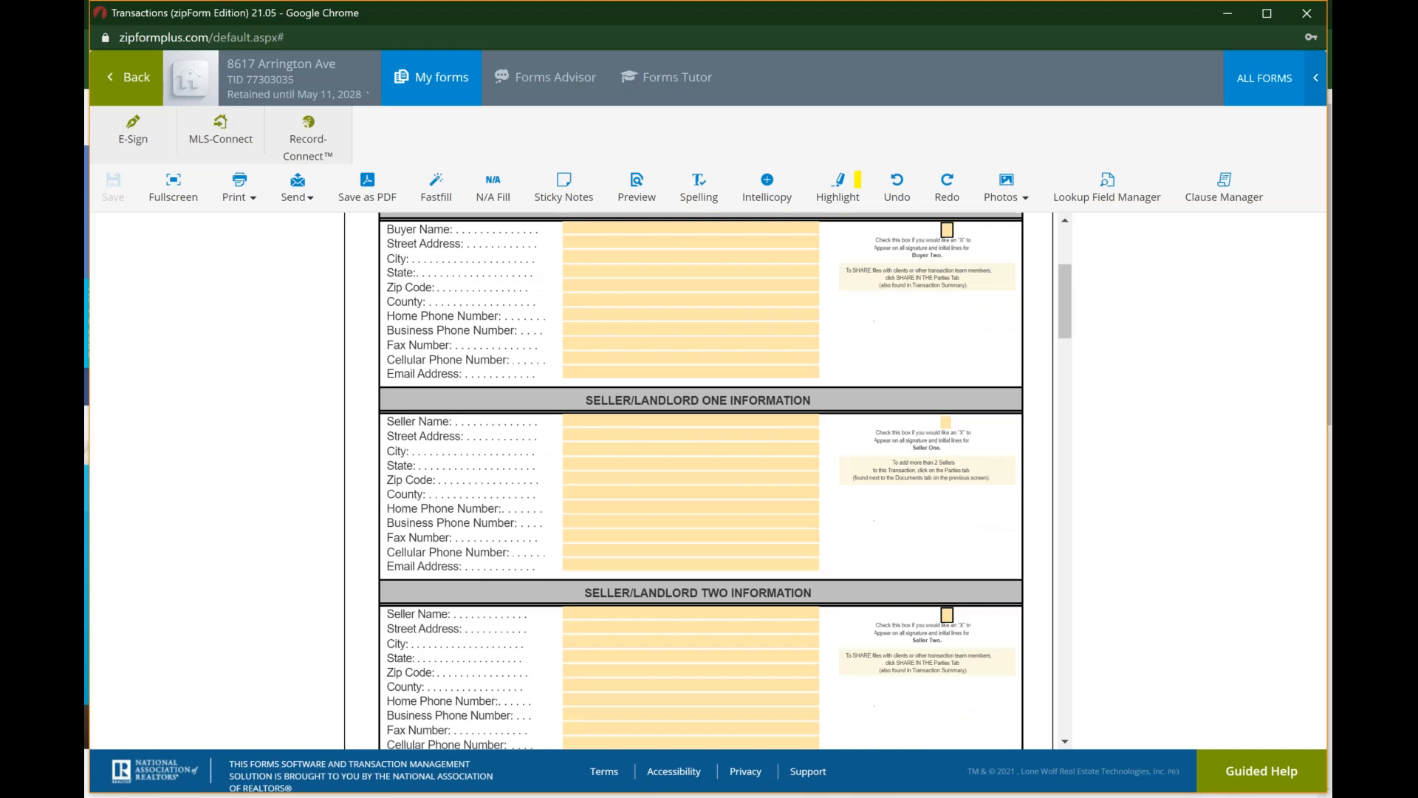
Step: Fill in Seller/Landlord One on the cover sheet with the name Seller One and the seller's e-mail address
left_click(576, 411)
type("Seller One")
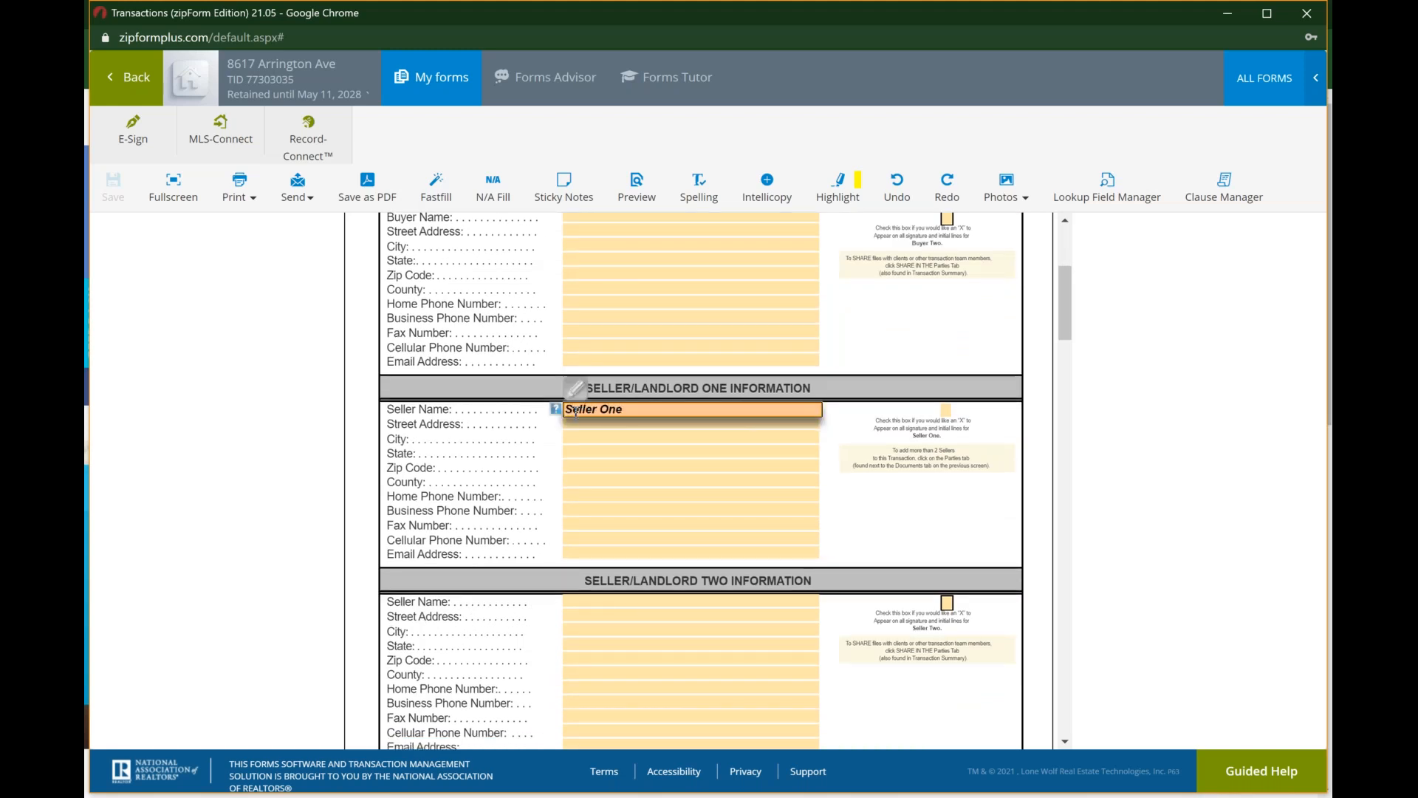
key("Tab")
key("Tab")
key("Tab")
key("Tab")
key("Tab")
key("Tab")
key("Tab")
key("Tab")
key("Tab")
key("Tab")
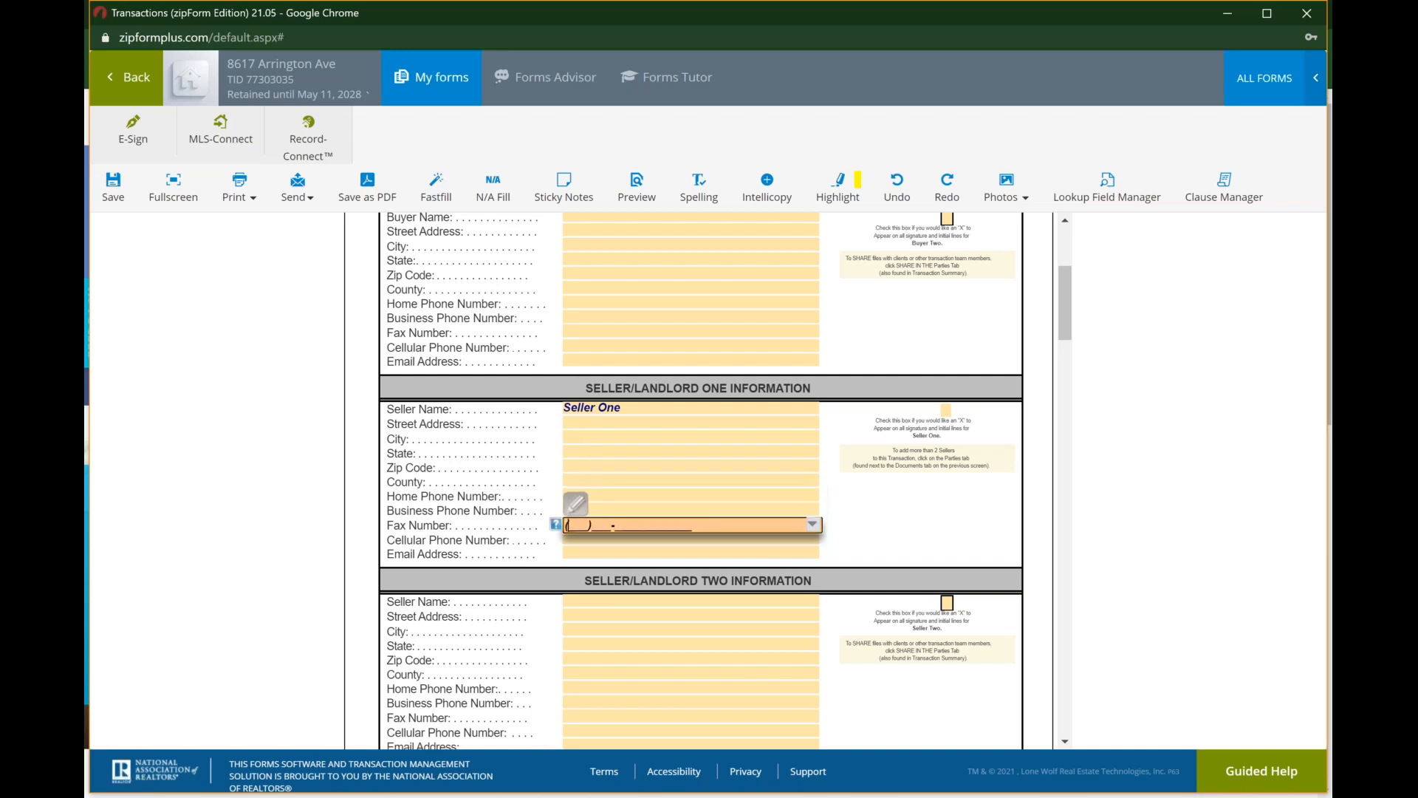
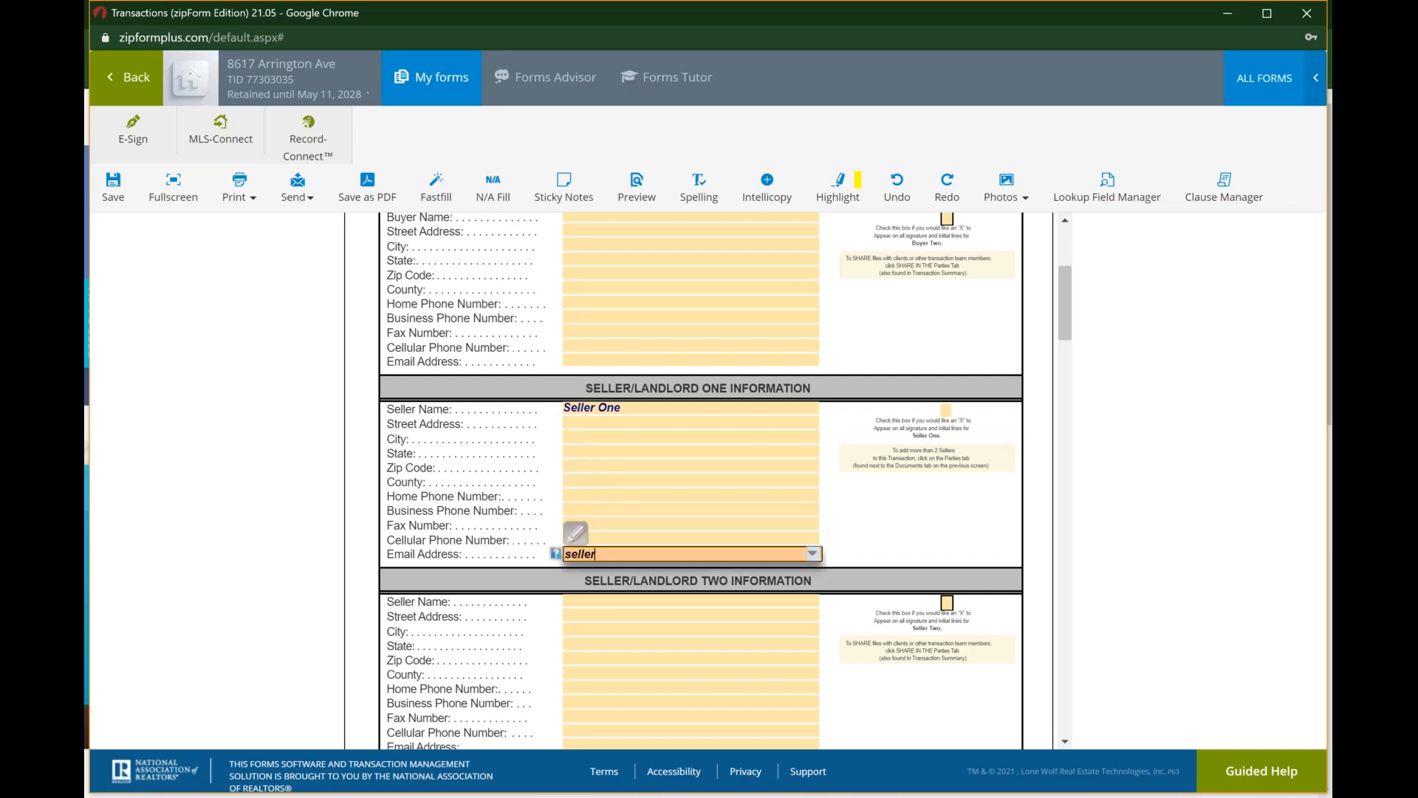
Step: Enter "Seller Two" as the seller name in the Seller/Landlord Two section of the cover sheet
key("Tab")
type("S")
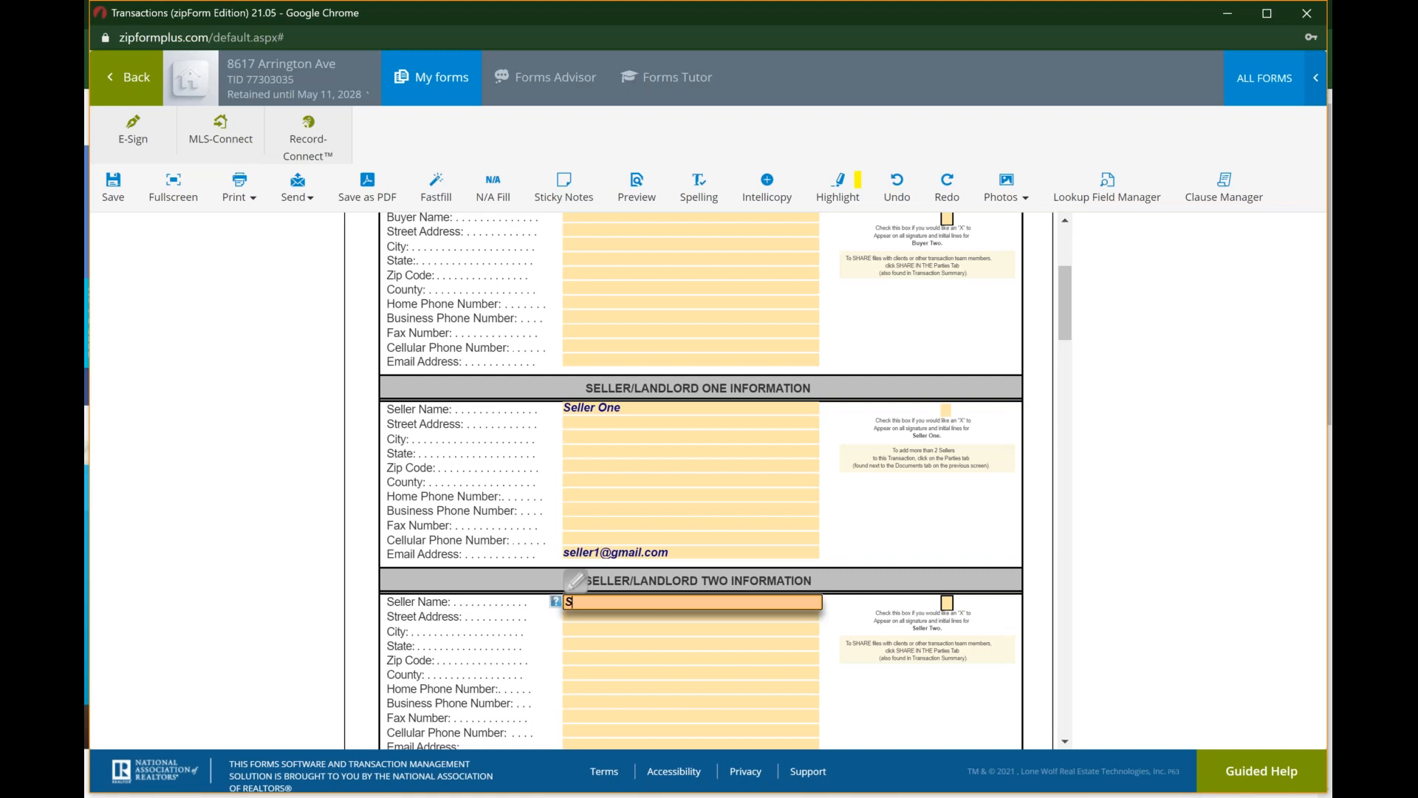
type("eller Two")
key("Tab")
key("Tab")
key("Tab")
key("Tab")
key("Tab")
key("Tab")
key("Tab")
key("Tab")
key("Tab")
key("Tab")
key("Tab")
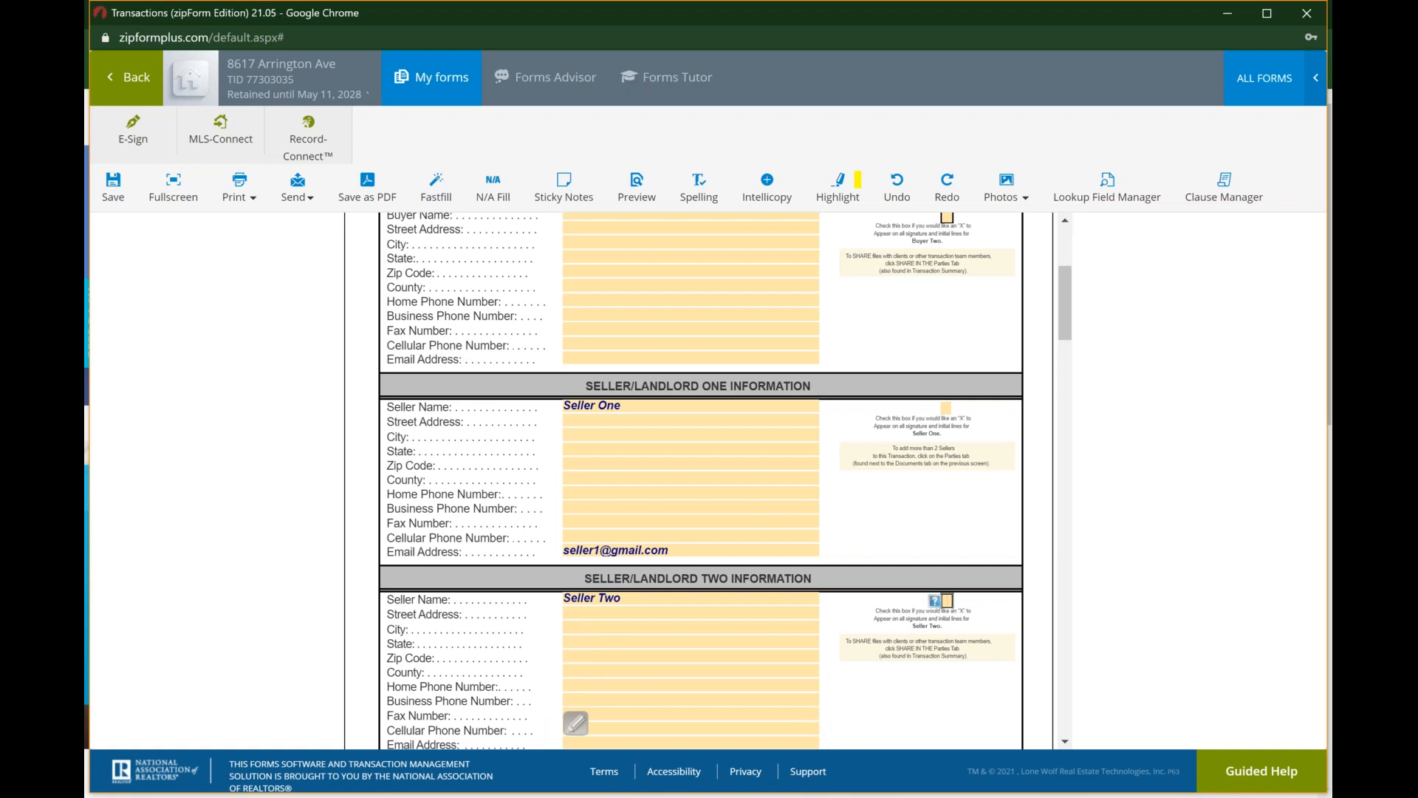
scroll(602, 488, "down", 3)
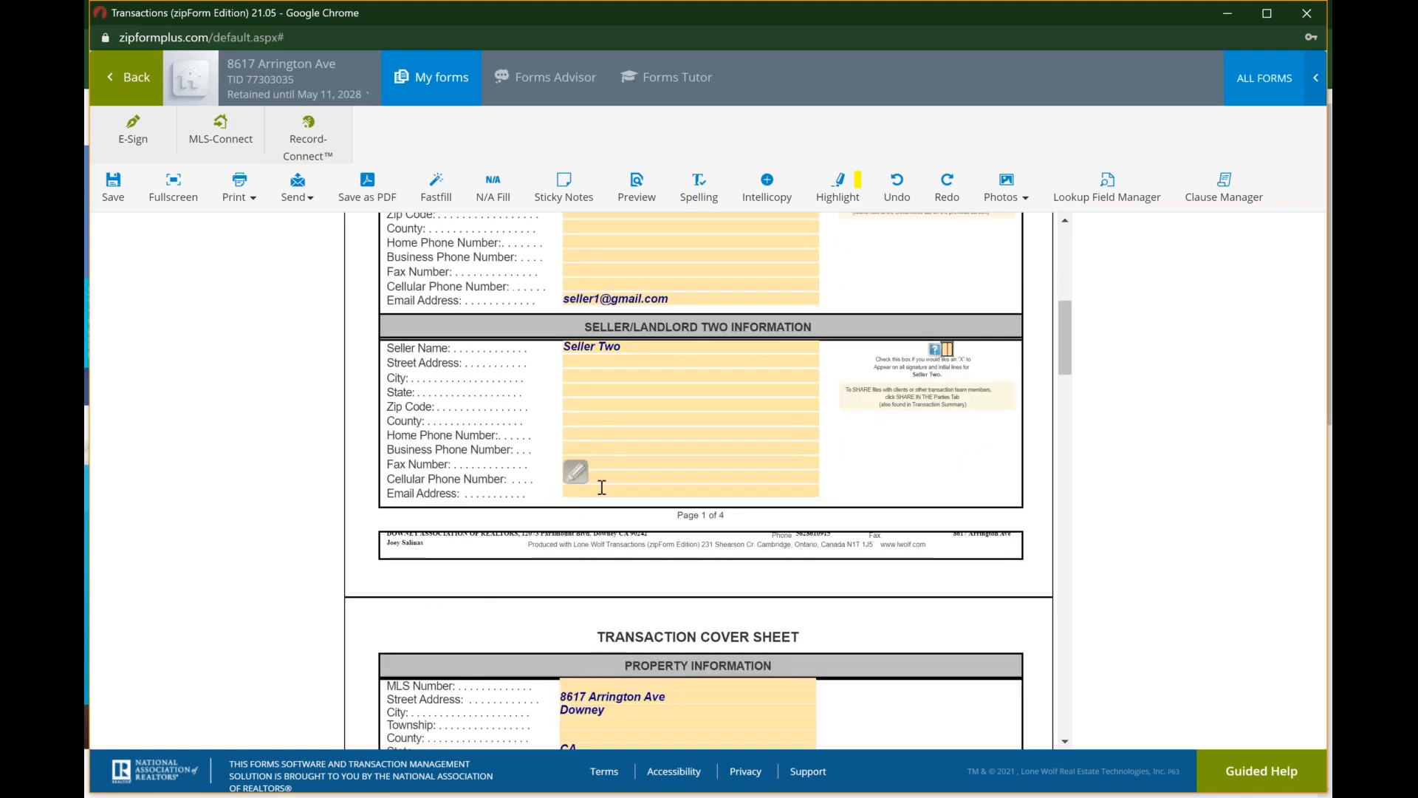
left_click(602, 491)
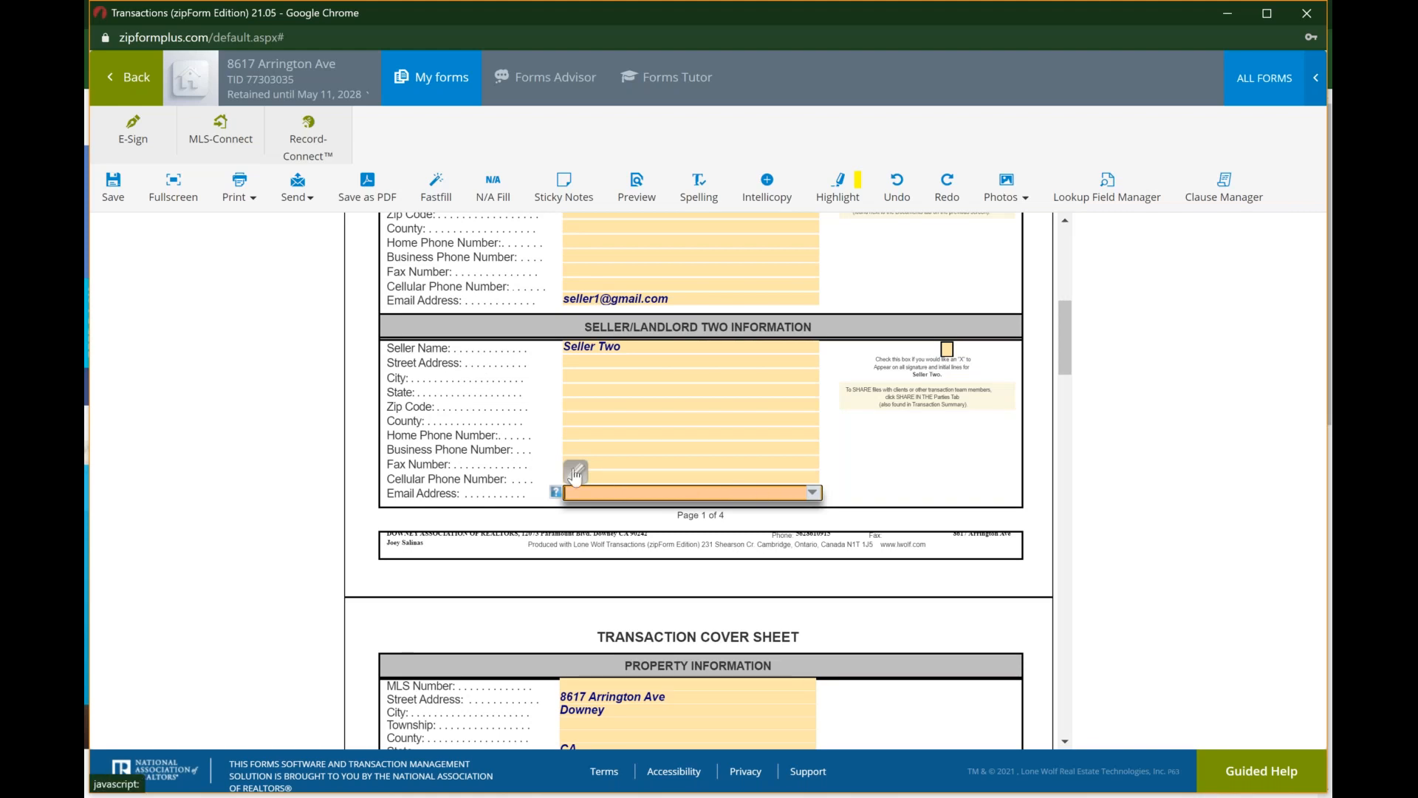
left_click(813, 493)
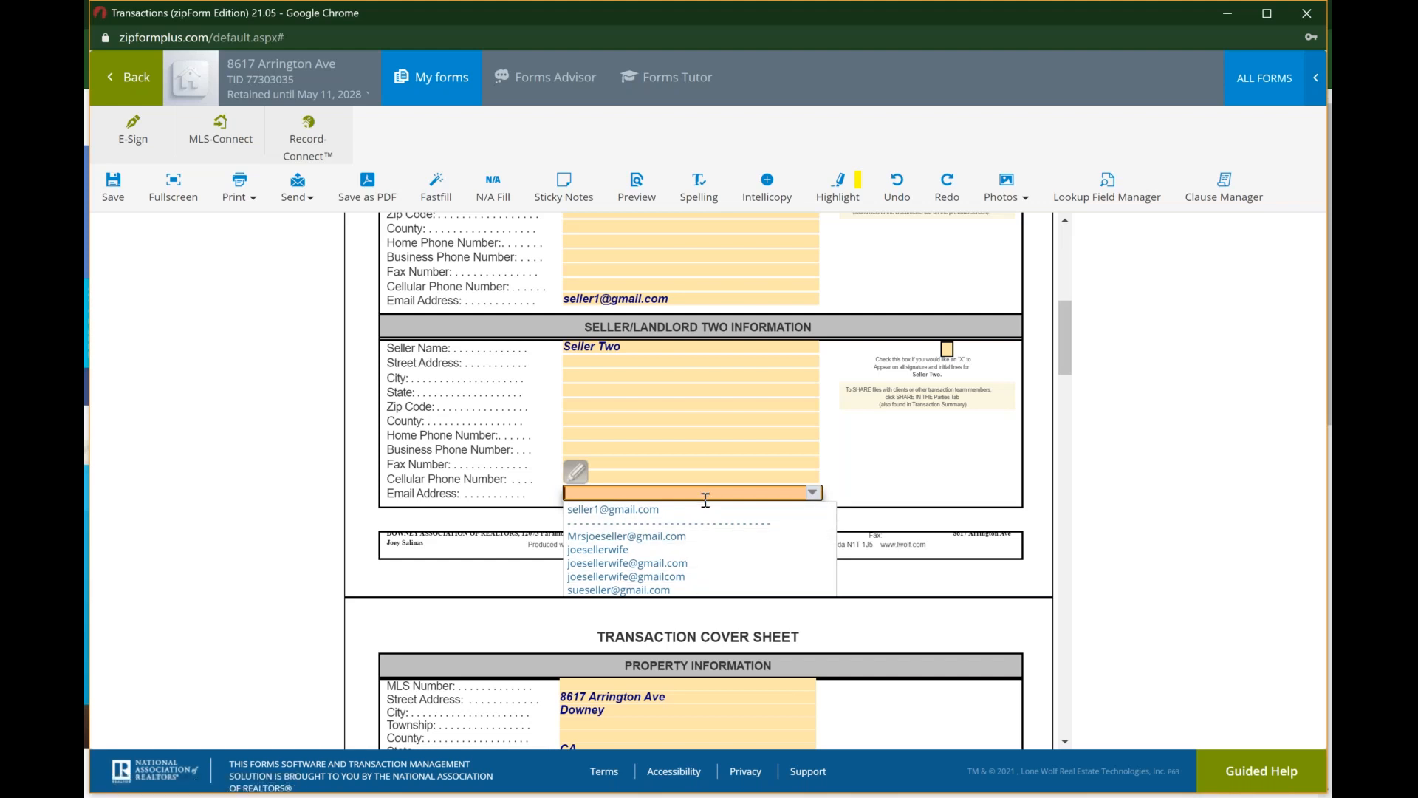
left_click(576, 477)
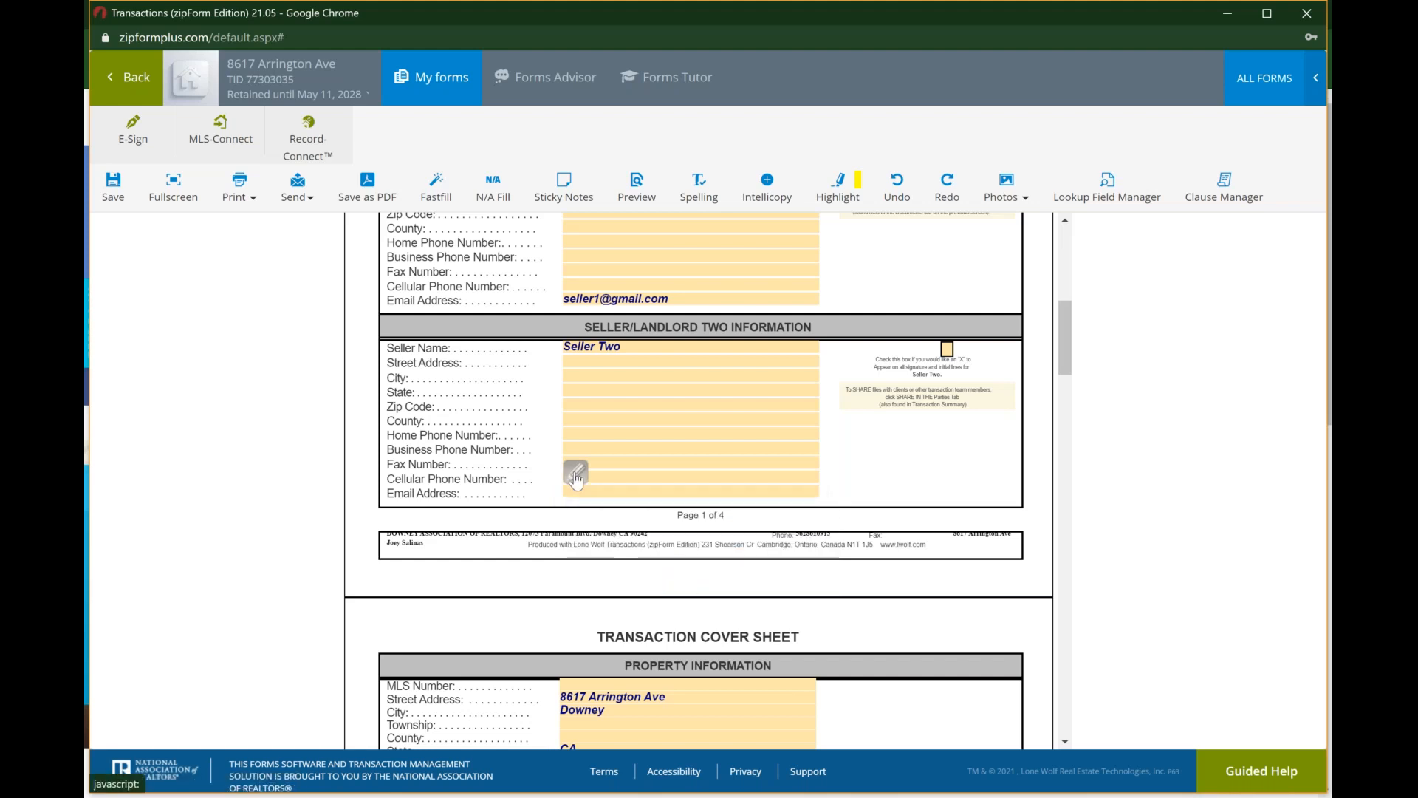
left_click(578, 437)
left_click(646, 409)
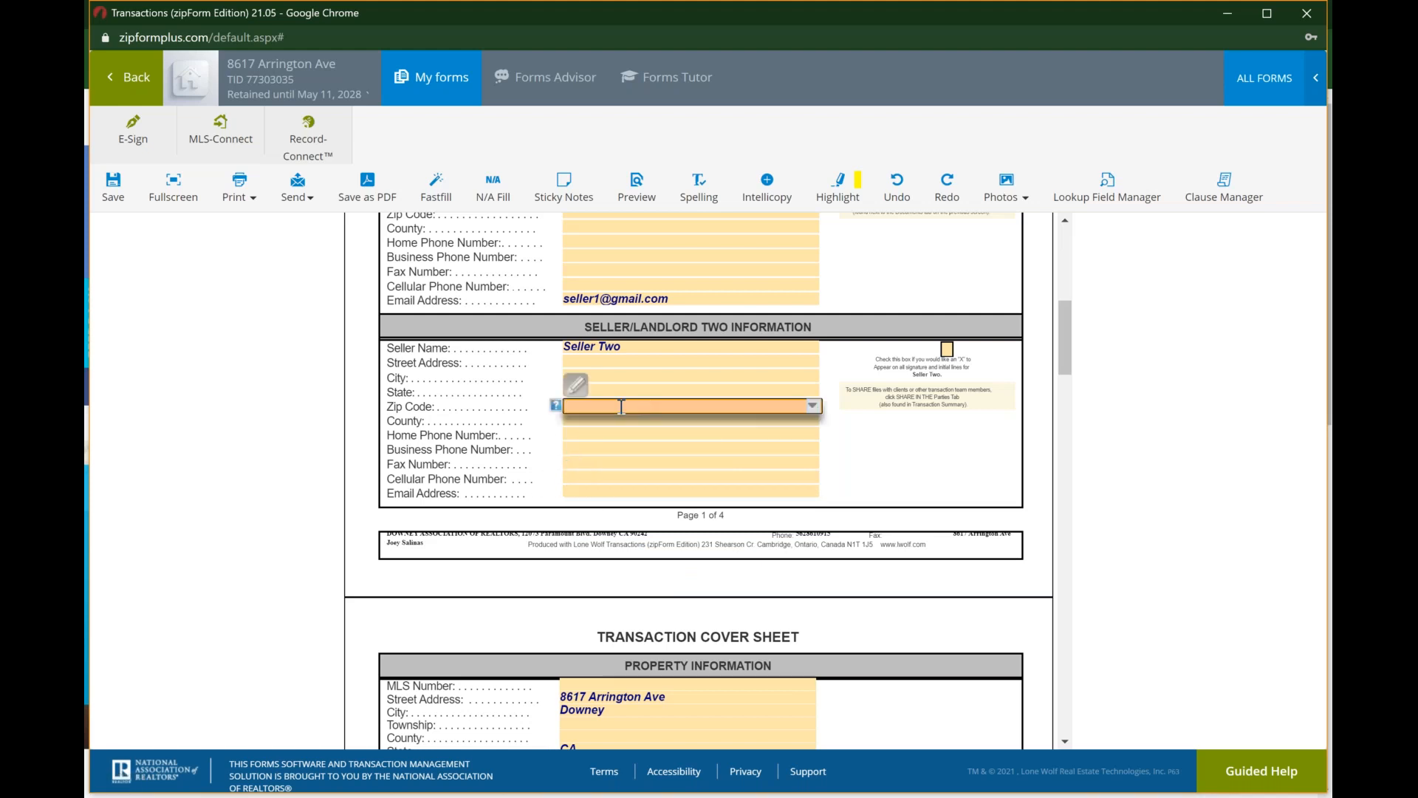
left_click(593, 493)
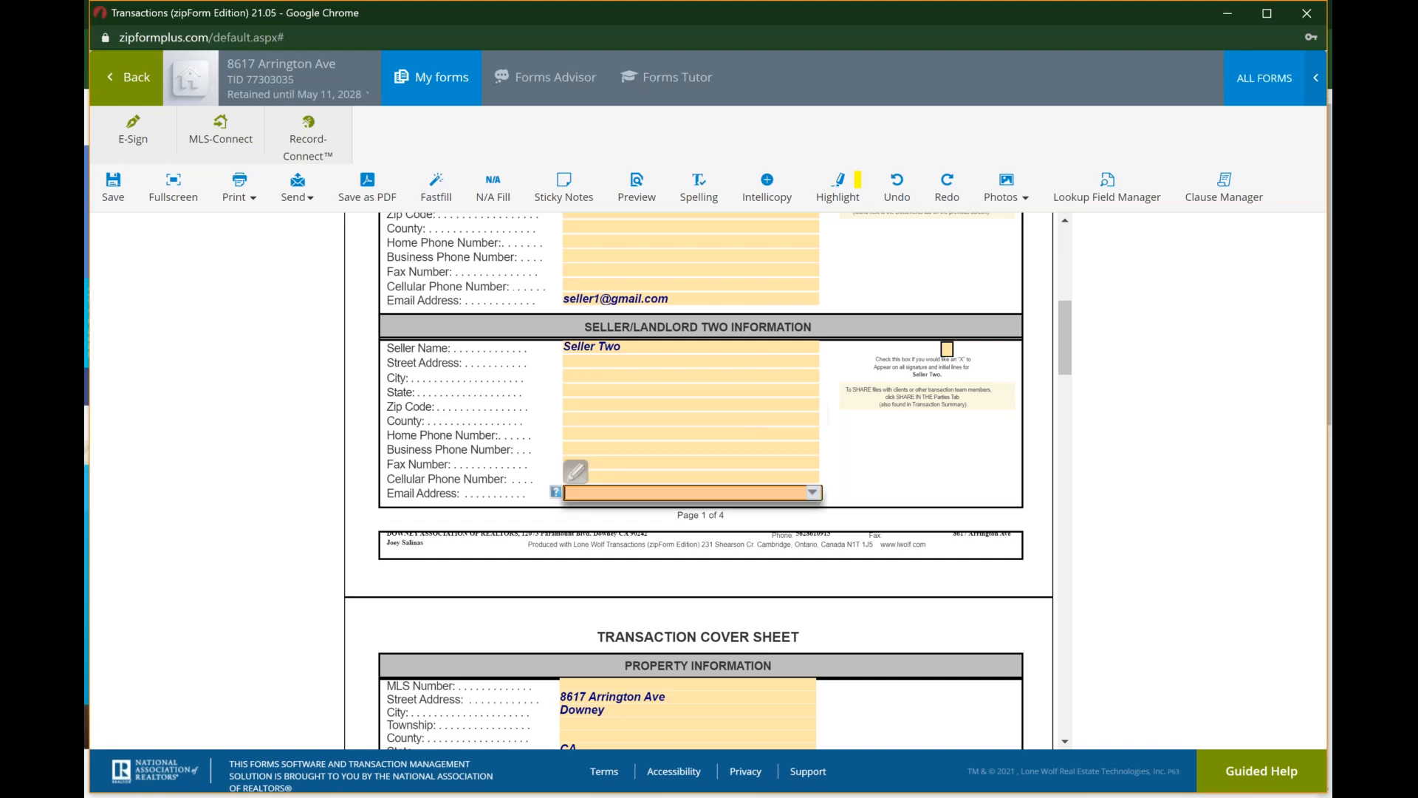
left_click(577, 472)
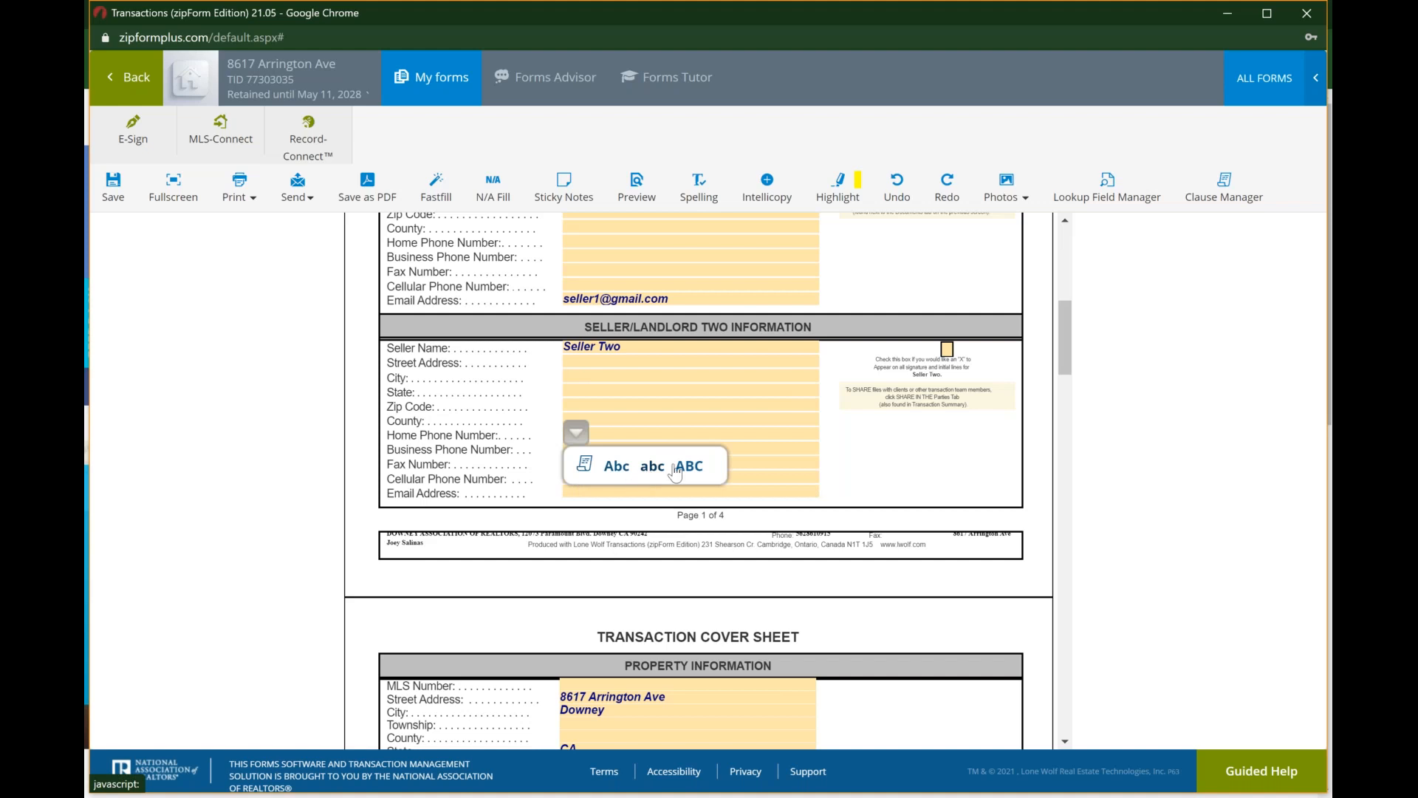
left_click(585, 466)
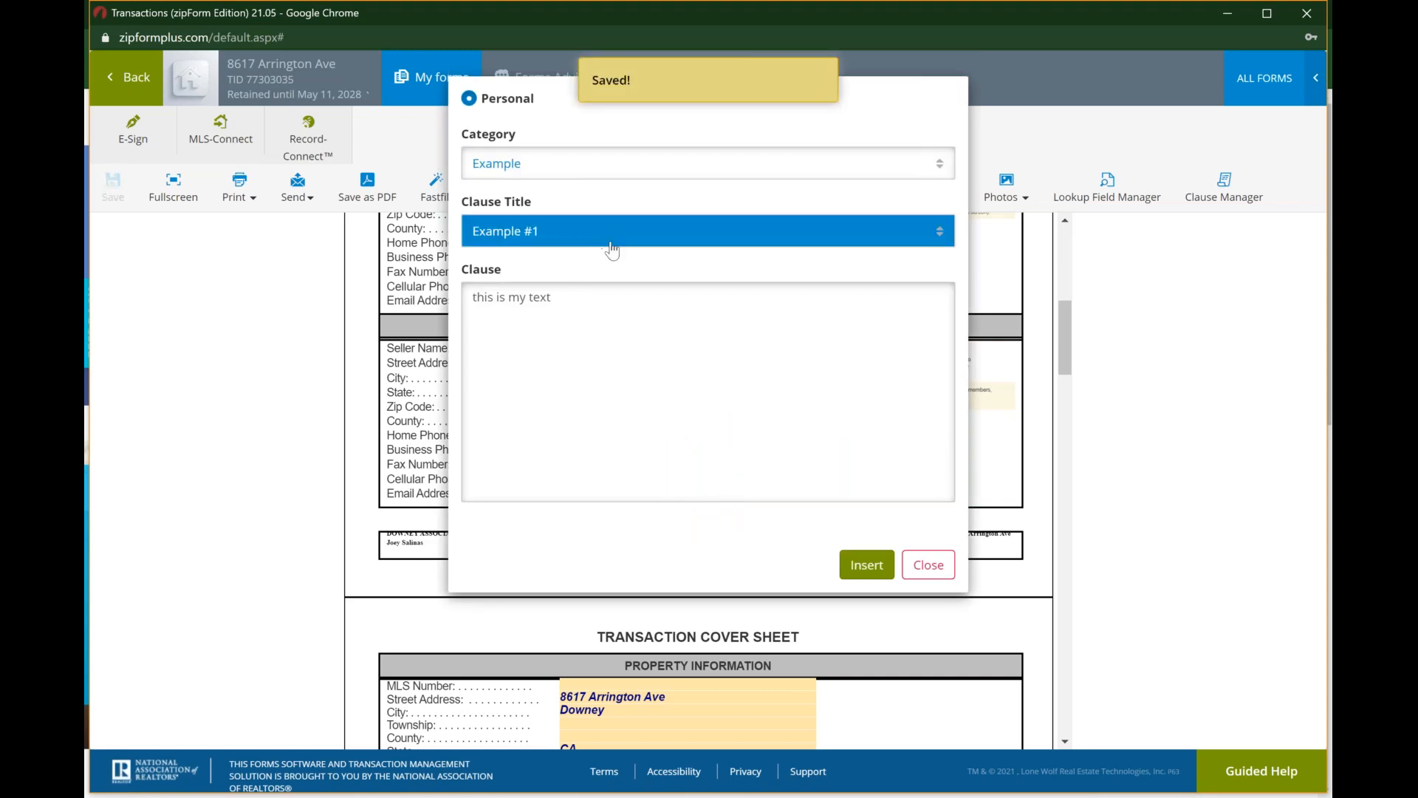
left_click(859, 574)
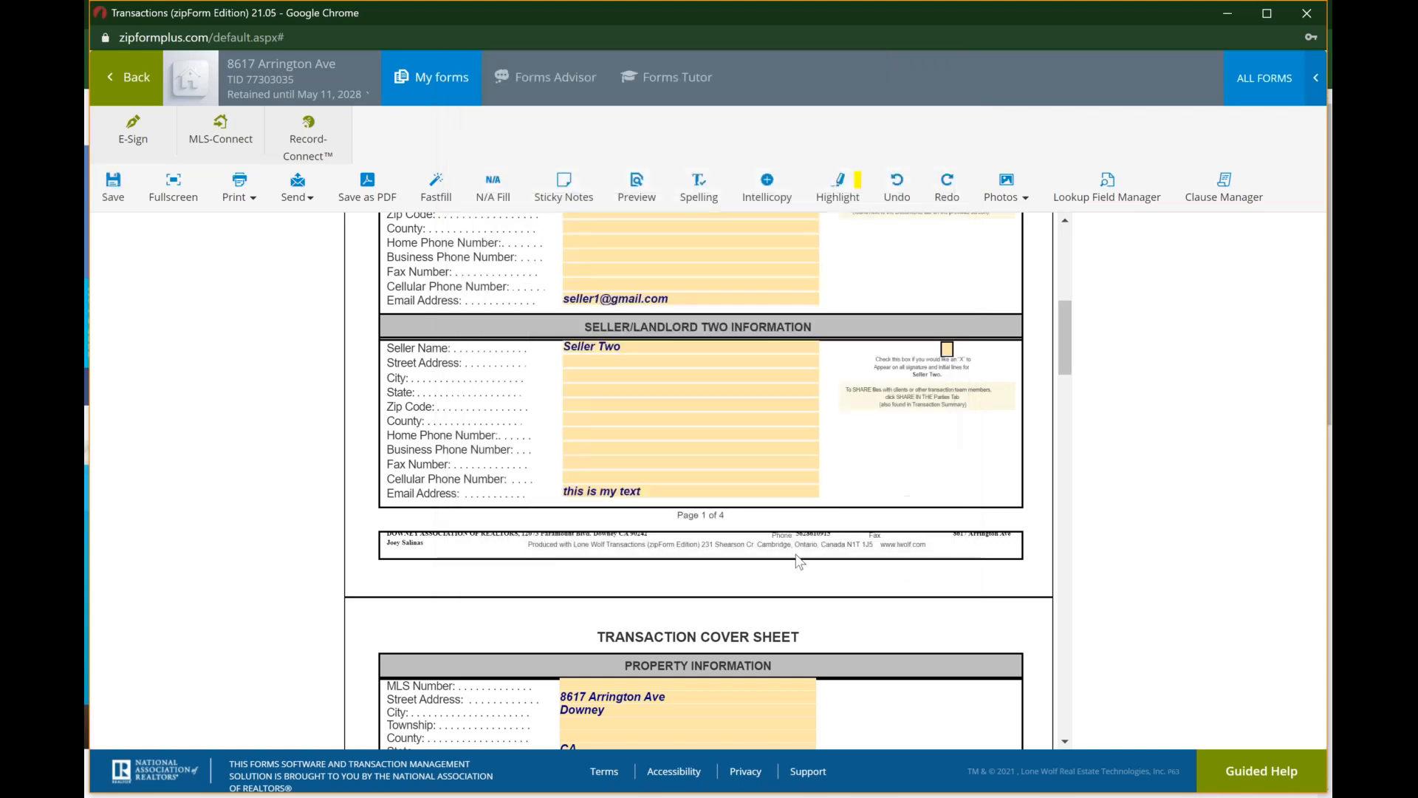
left_click(675, 493)
key("BackSpace")
key("BackSpace")
key("BackSpace")
key("BackSpace")
key("BackSpace")
key("BackSpace")
key("BackSpace")
key("BackSpace")
key("BackSpace")
key("BackSpace")
key("BackSpace")
key("BackSpace")
key("BackSpace")
key("BackSpace")
key("BackSpace")
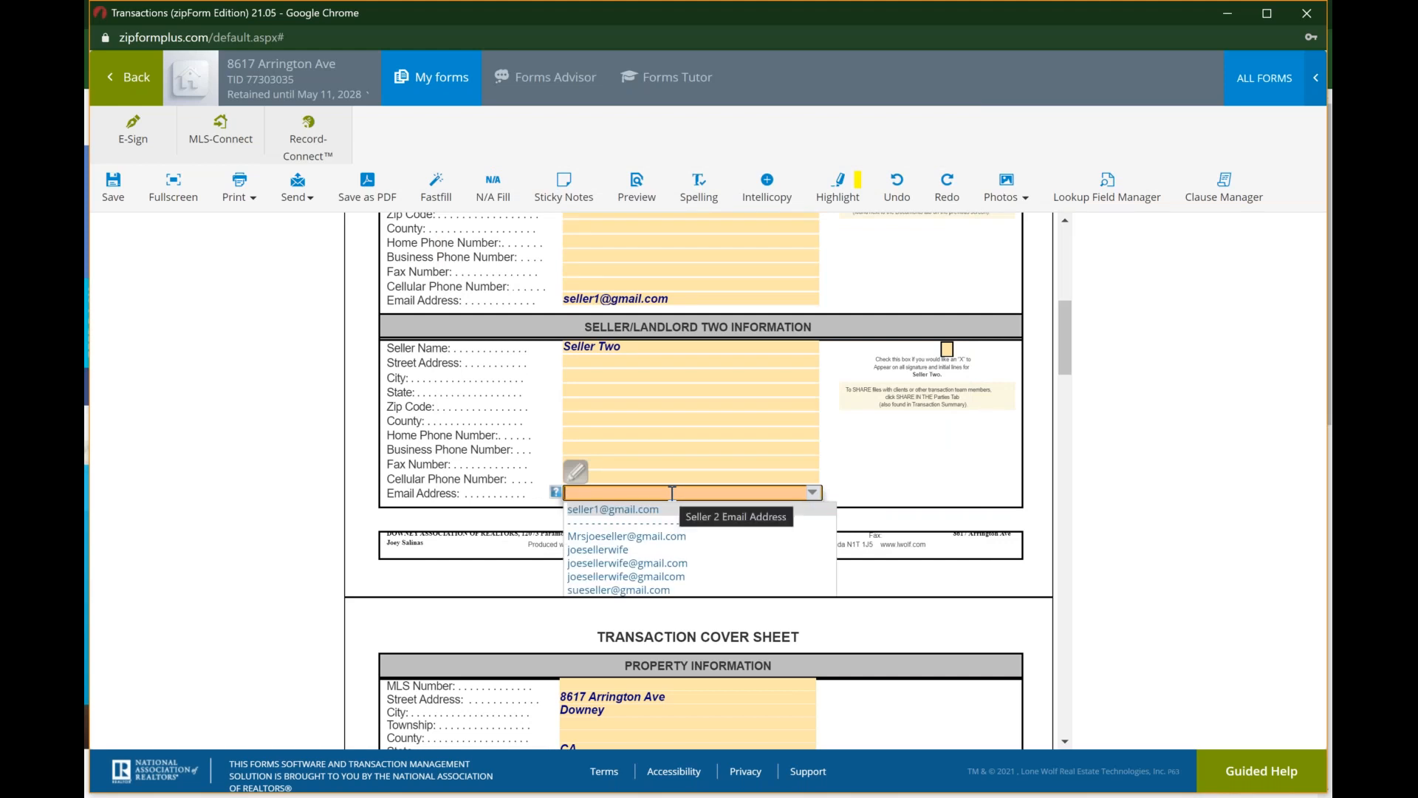
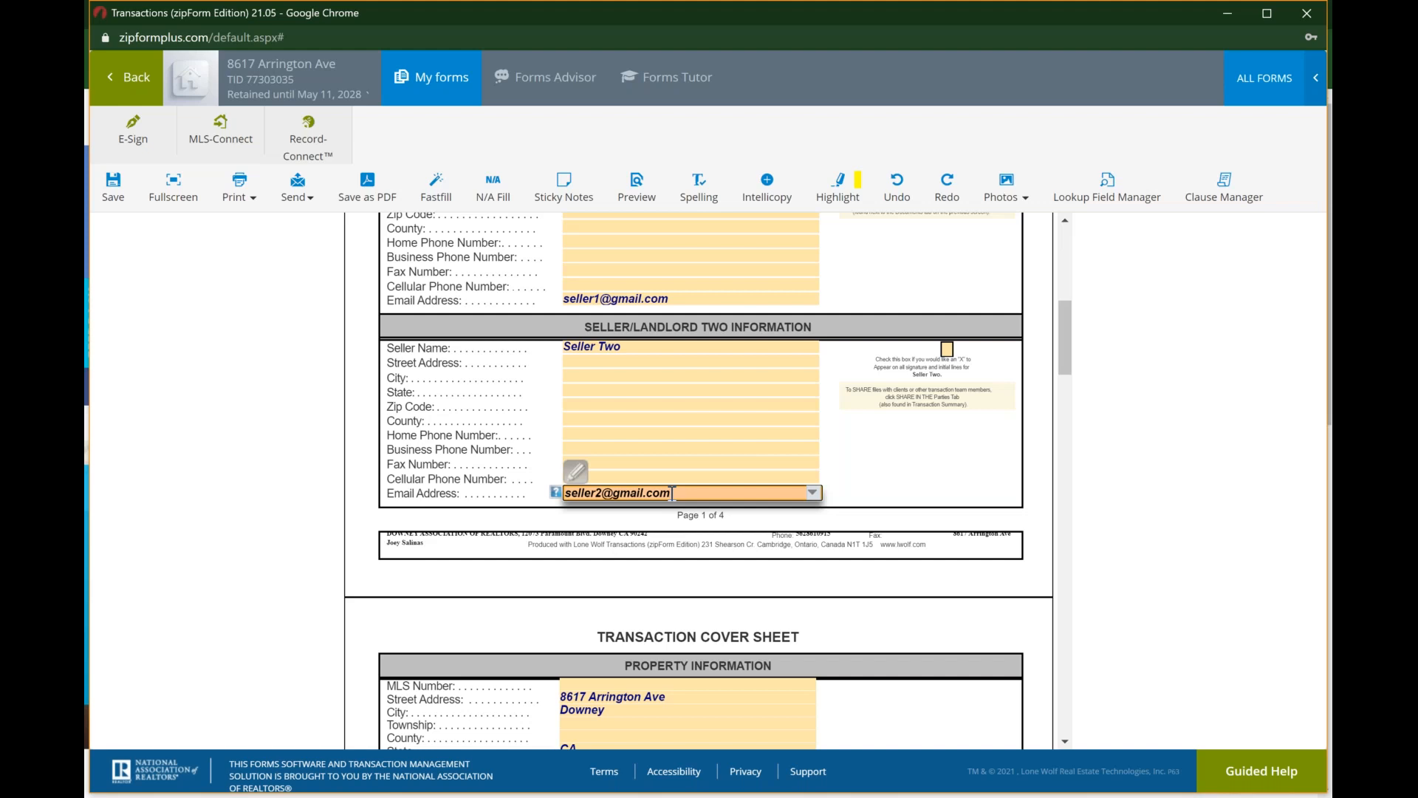
Step: Save the cover sheet and open the ".Res. Listing Agmt. - Exclusive - 6/20 - [_RLA]" form from the transaction's documents
scroll(672, 493, "down", 1)
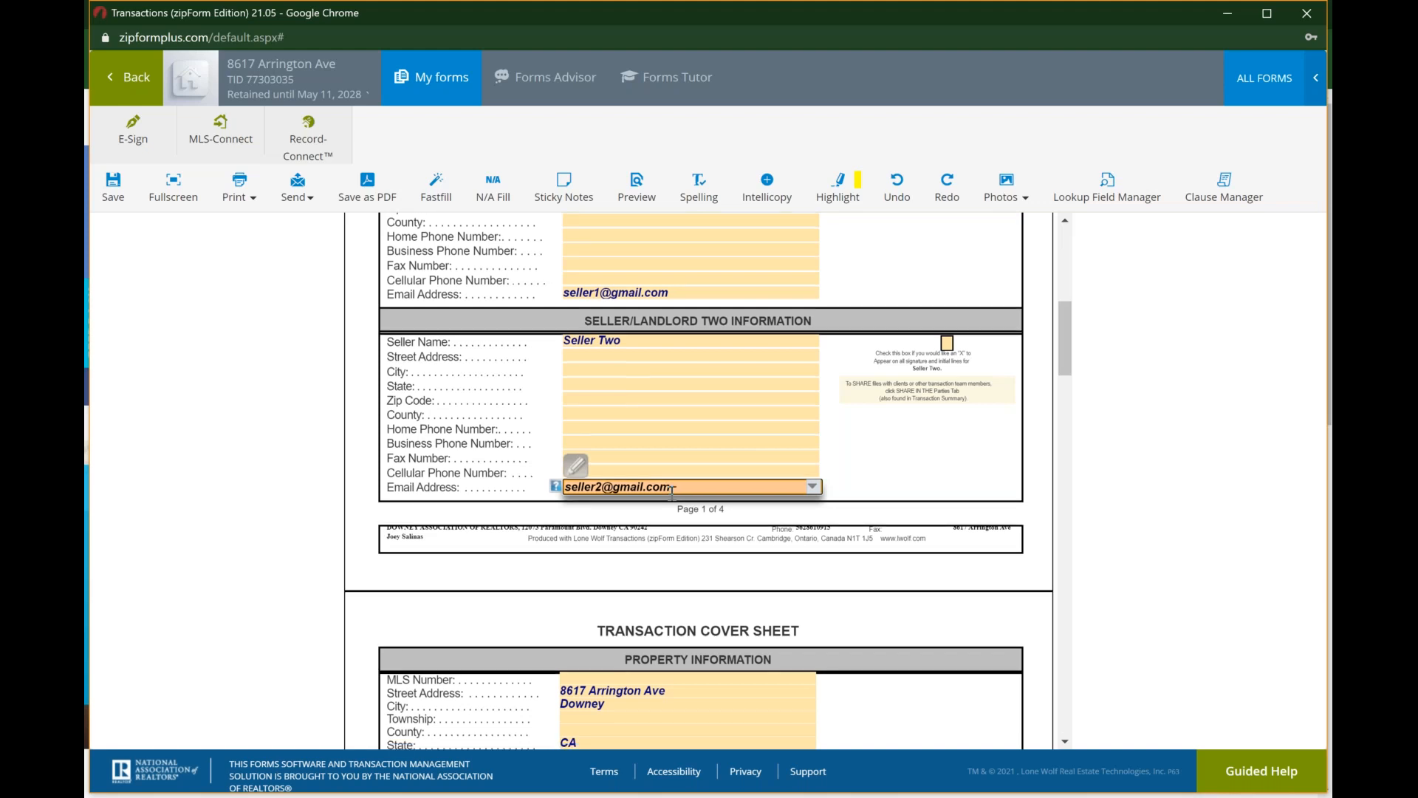
scroll(672, 493, "up", 1)
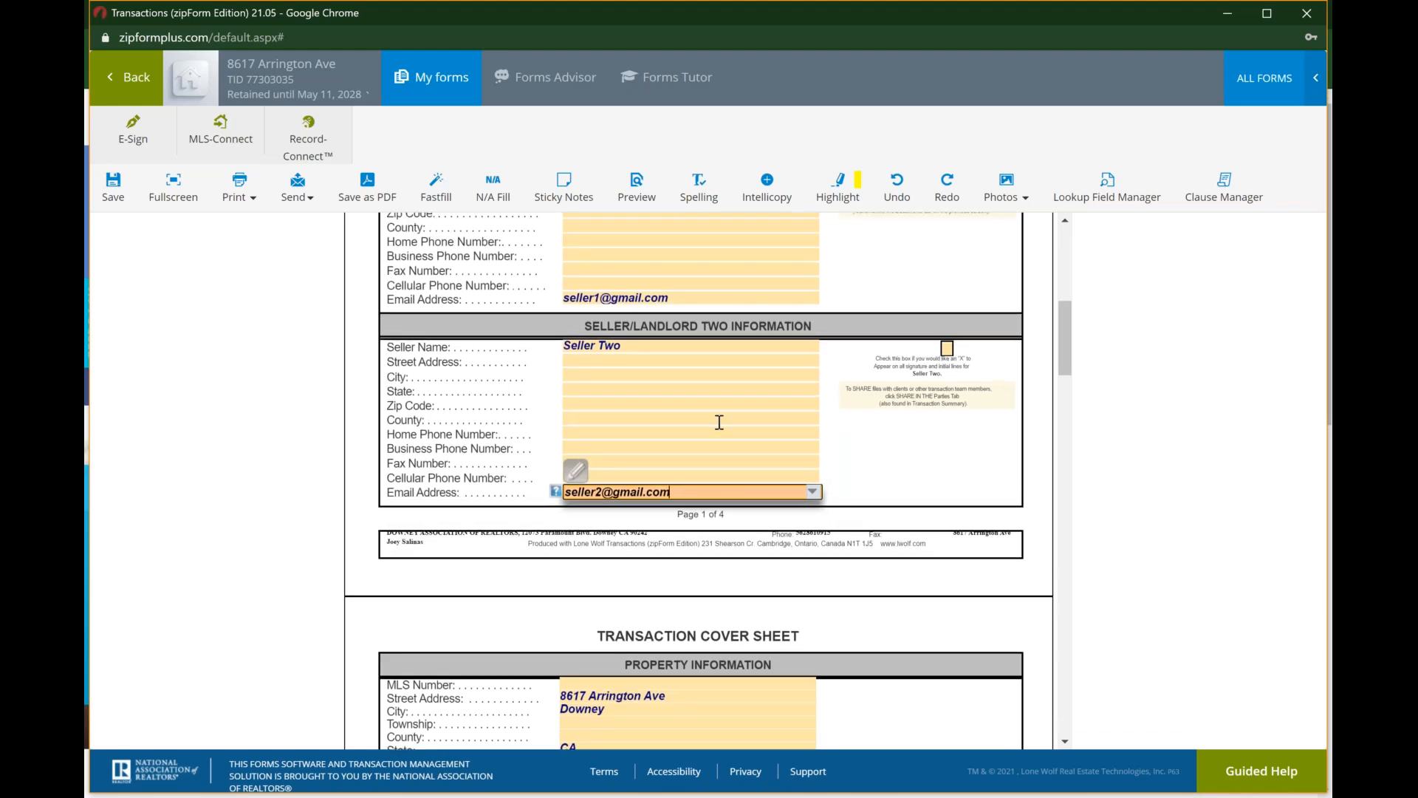
scroll(719, 422, "down", 10)
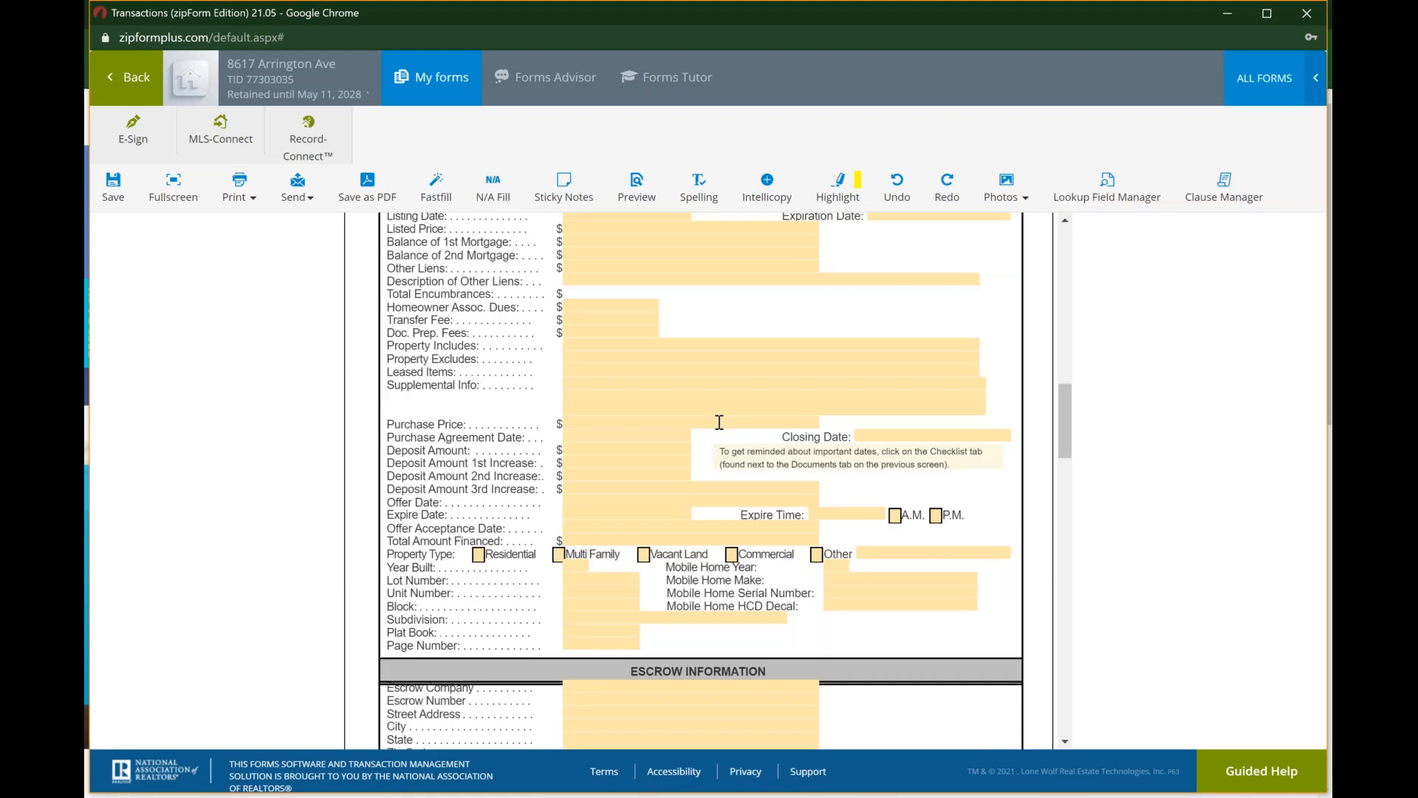
scroll(719, 422, "up", 3)
left_click(118, 191)
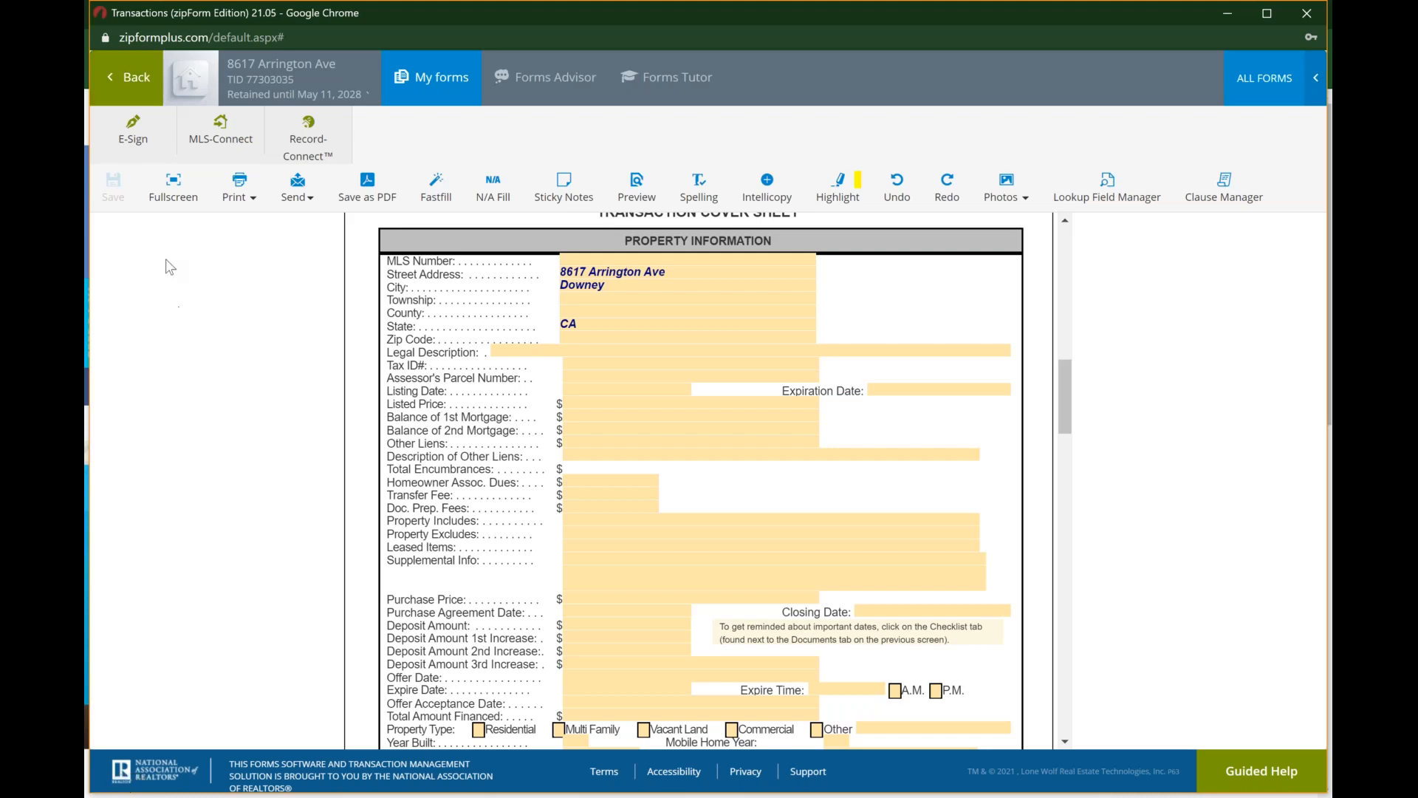
left_click(131, 91)
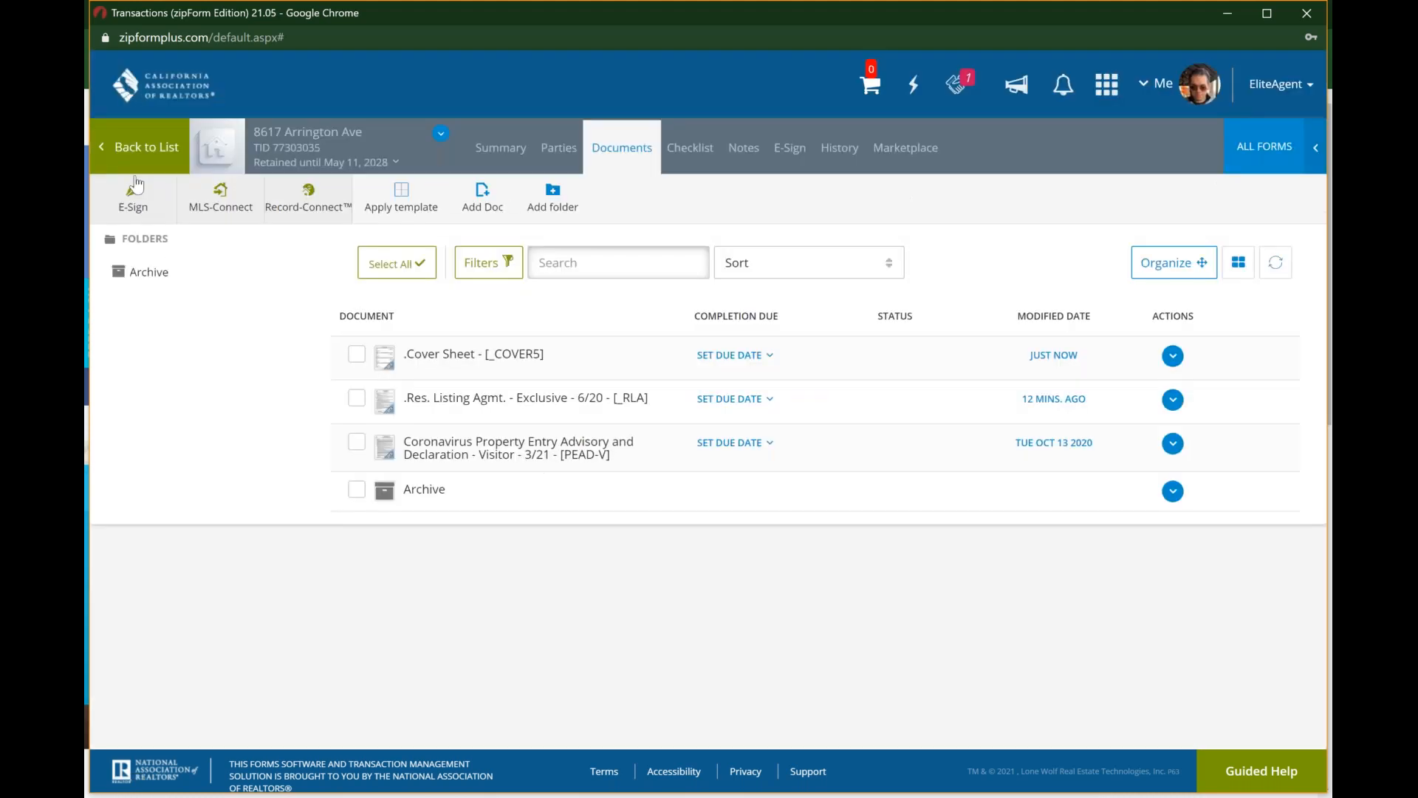
left_click(527, 405)
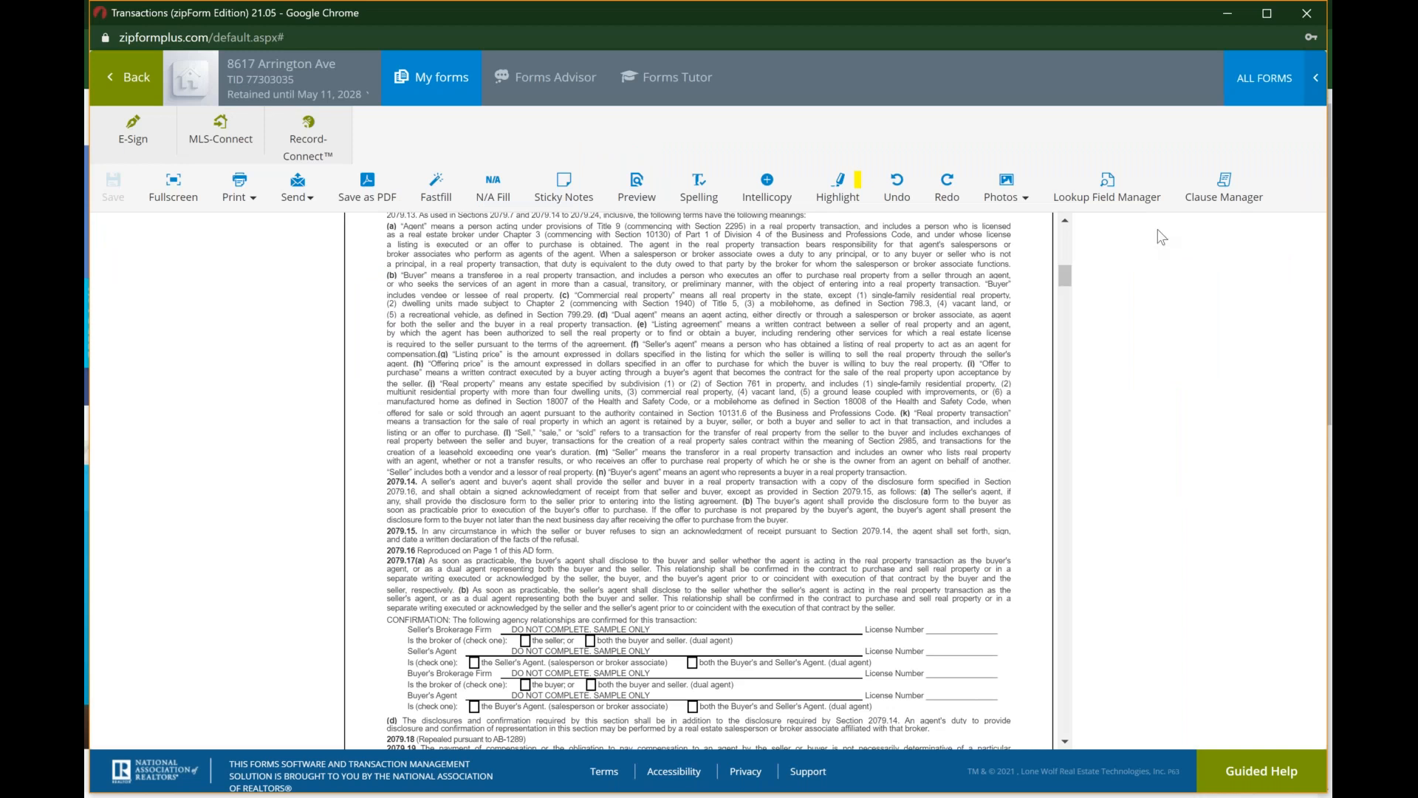
Step: View the list of lockable fields in the Lookup Field Manager and close it without changing anything
left_click(1216, 209)
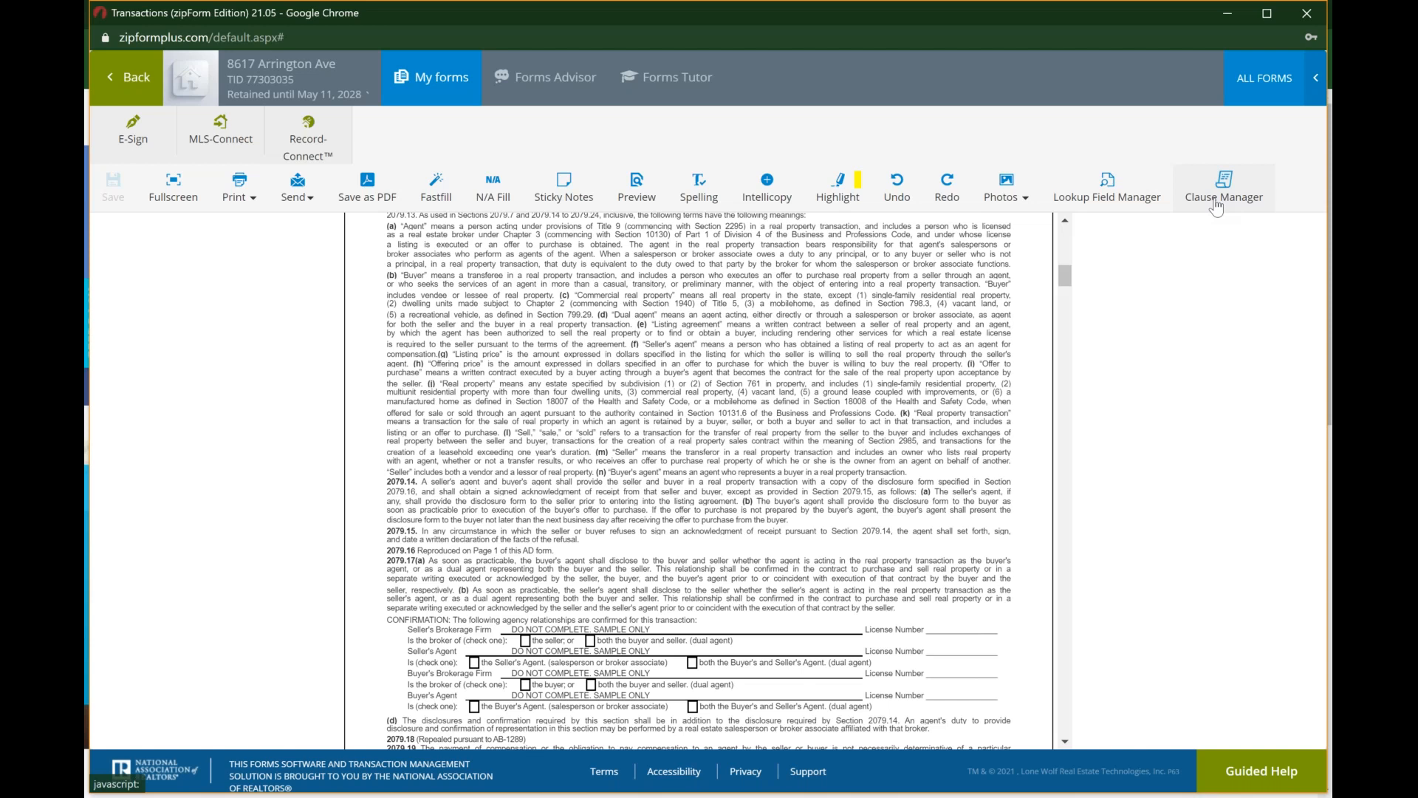
left_click(1138, 209)
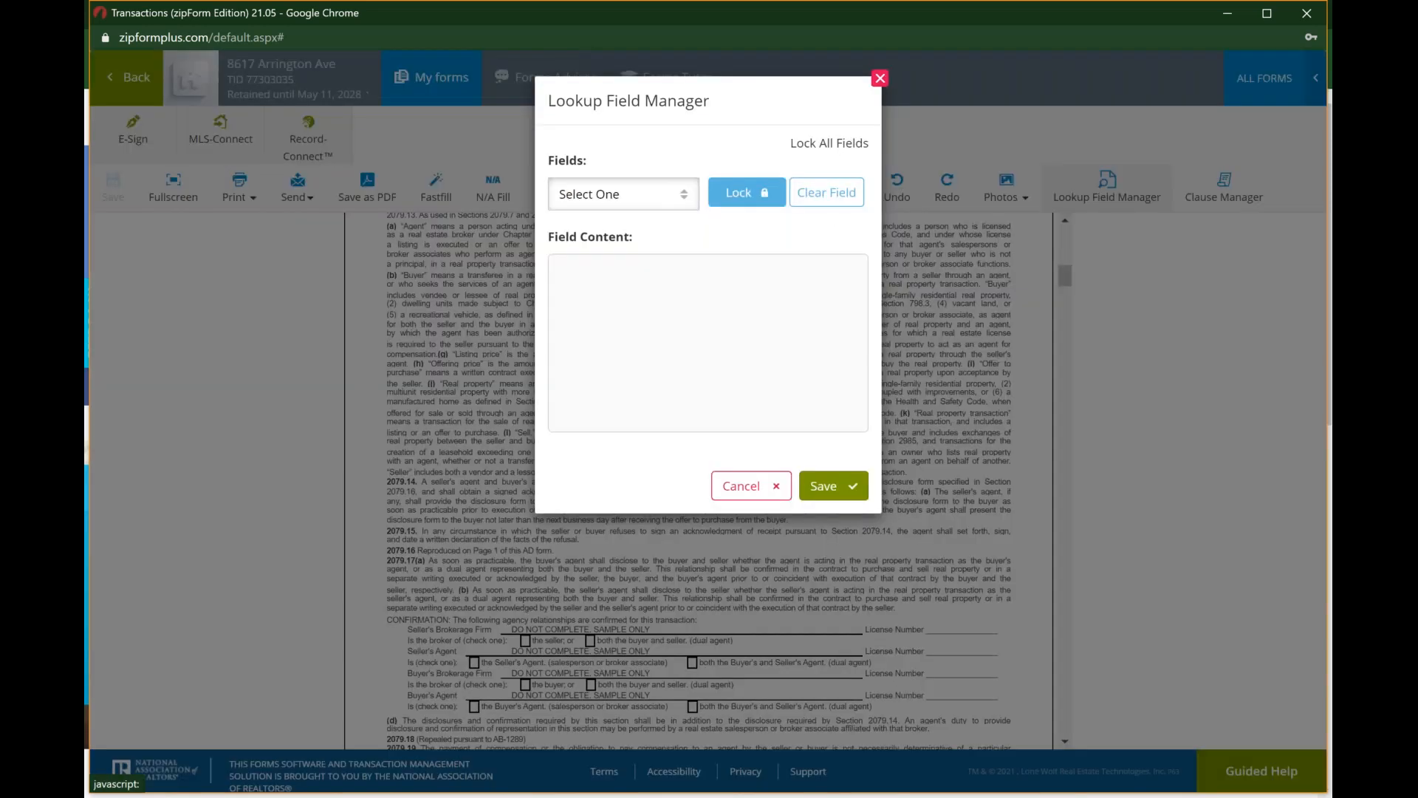
left_click(684, 196)
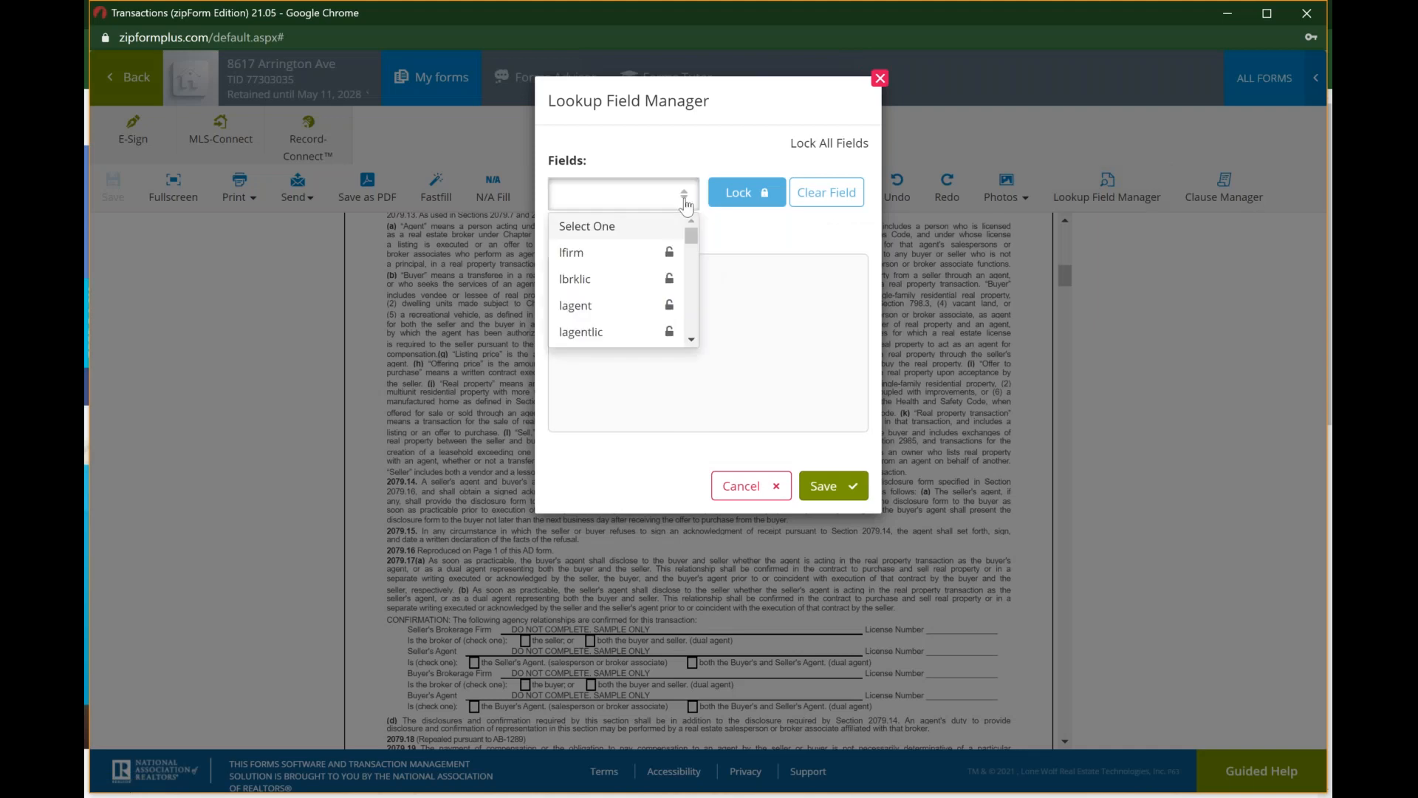
left_click(723, 364)
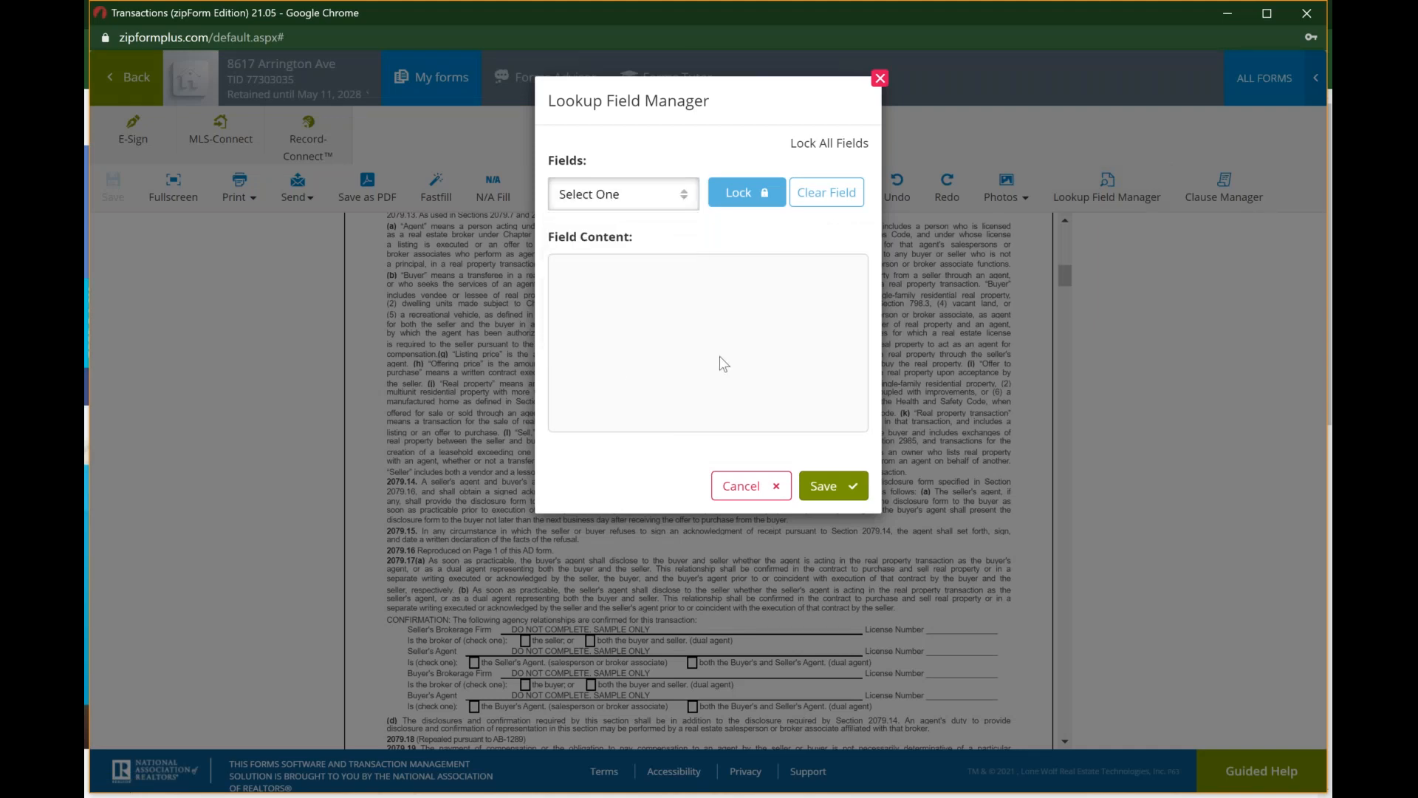
left_click(880, 78)
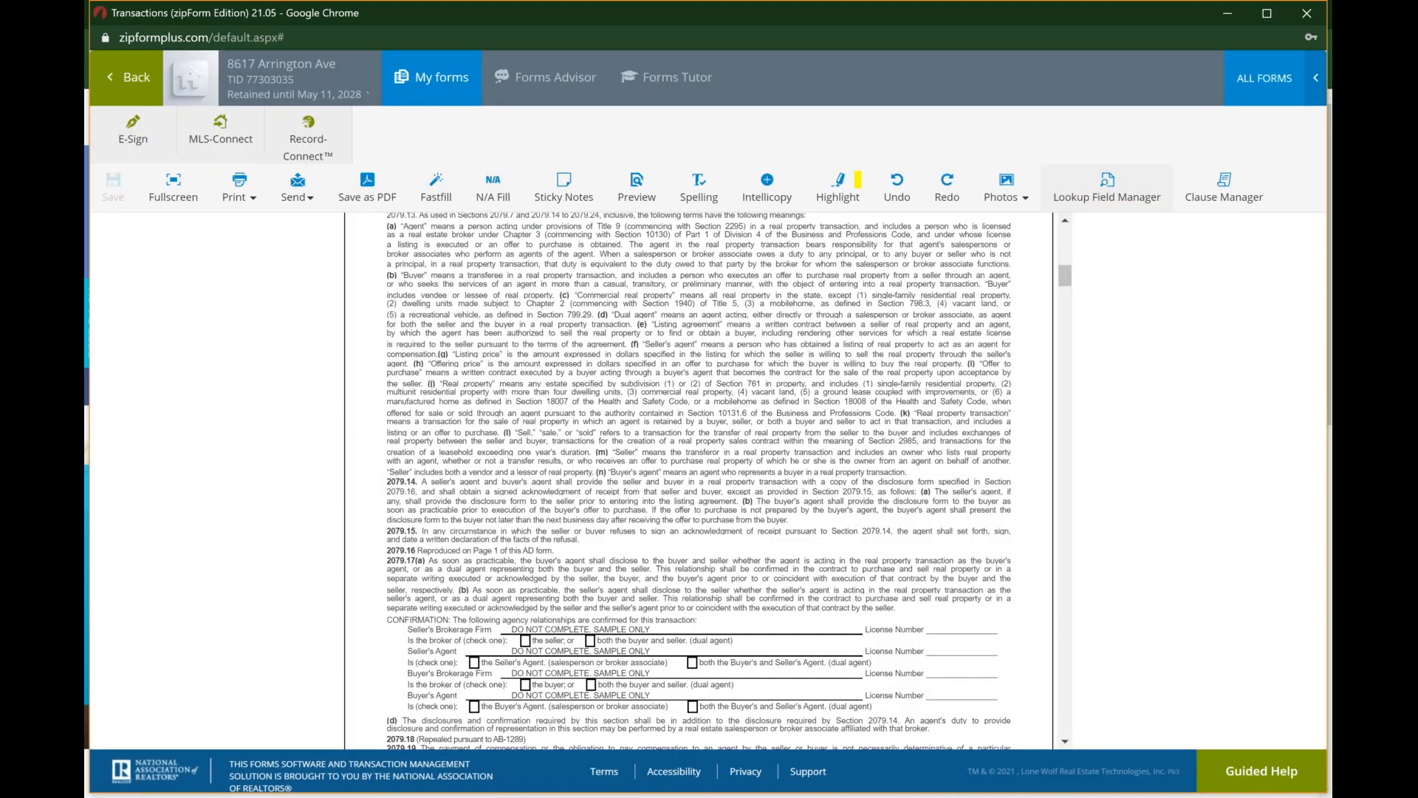
Step: Show the listing agreement in Fastfill, examine its seller, property and broker fields, and return to the regular form view
left_click(1016, 191)
left_click(1020, 195)
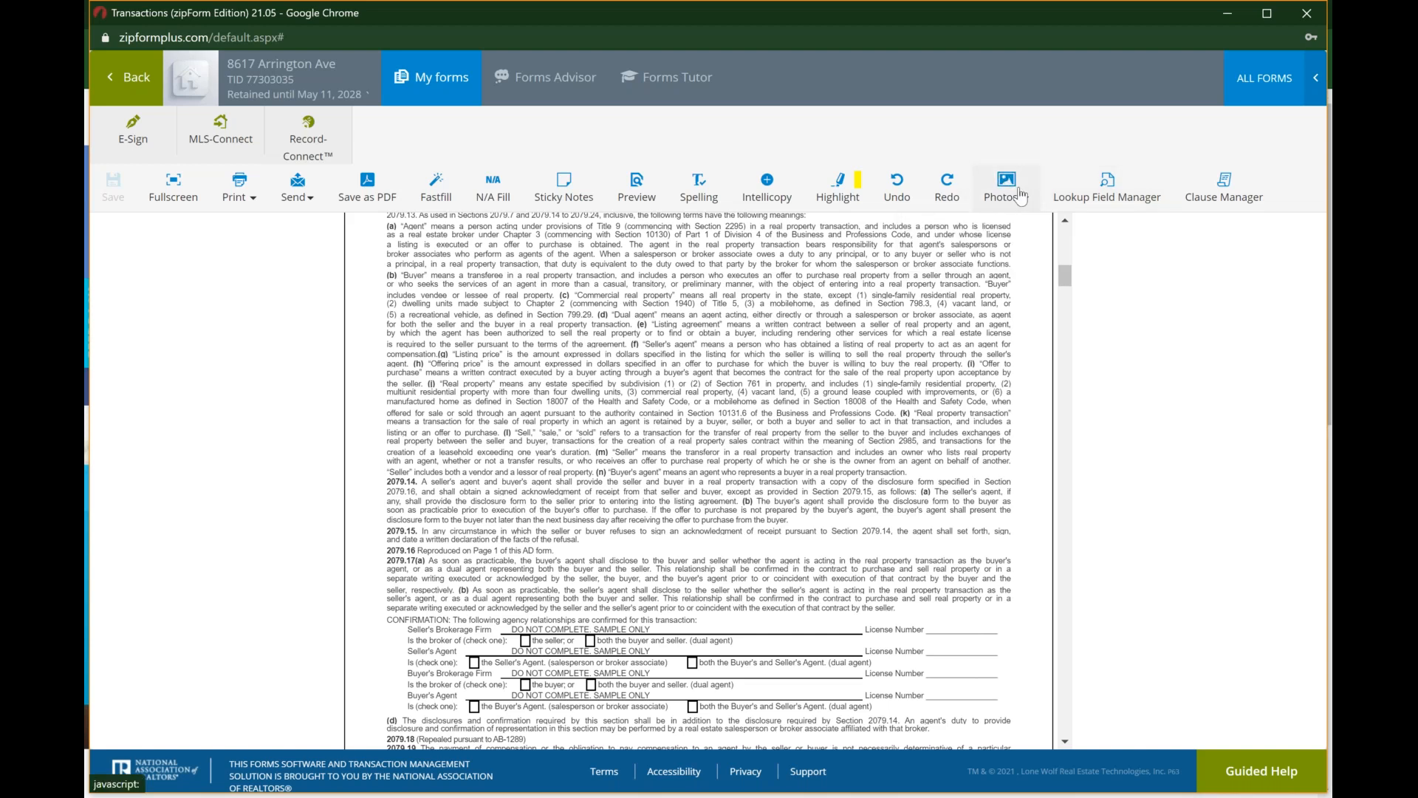
left_click(852, 197)
left_click(442, 183)
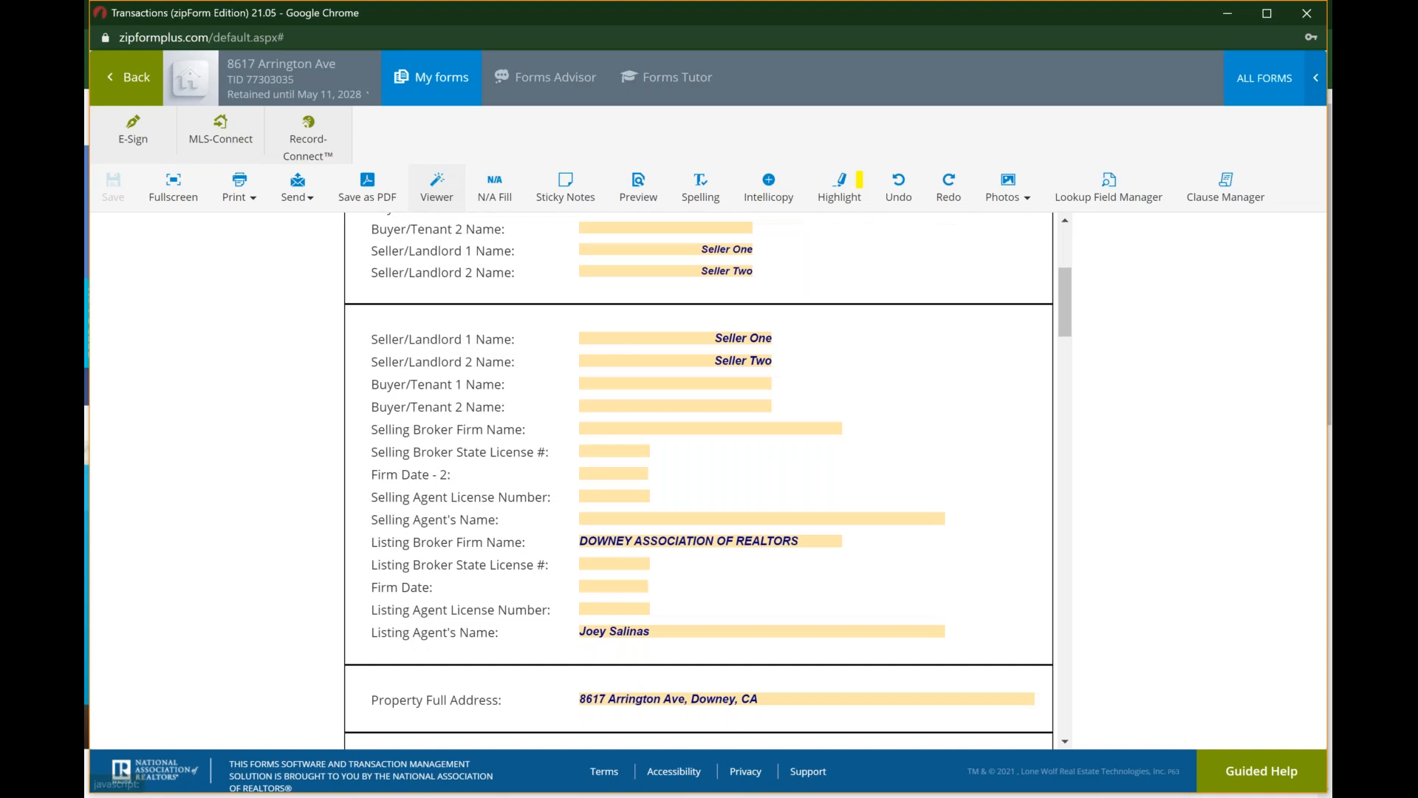
scroll(699, 480, "up", 4)
scroll(698, 480, "down", 20)
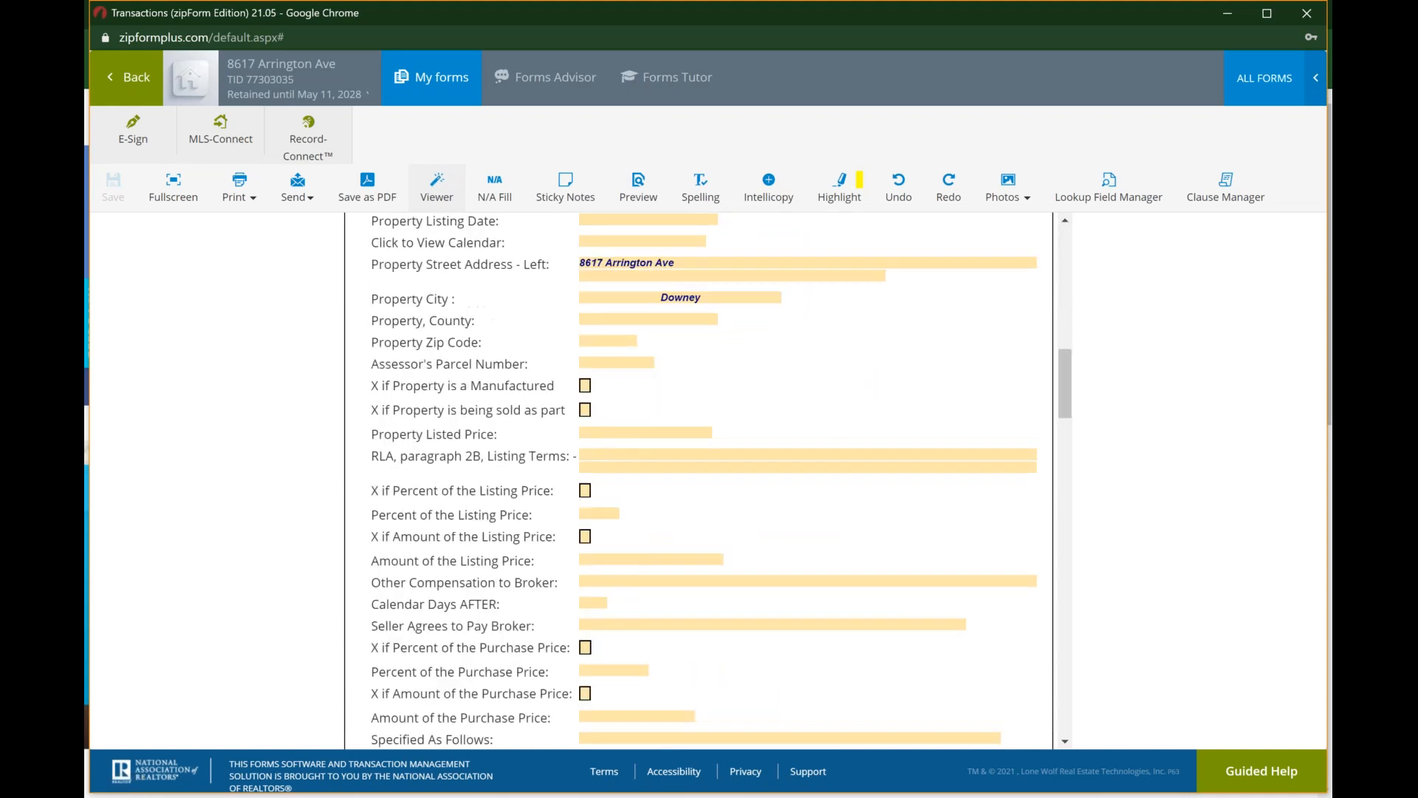
scroll(699, 480, "down", 8)
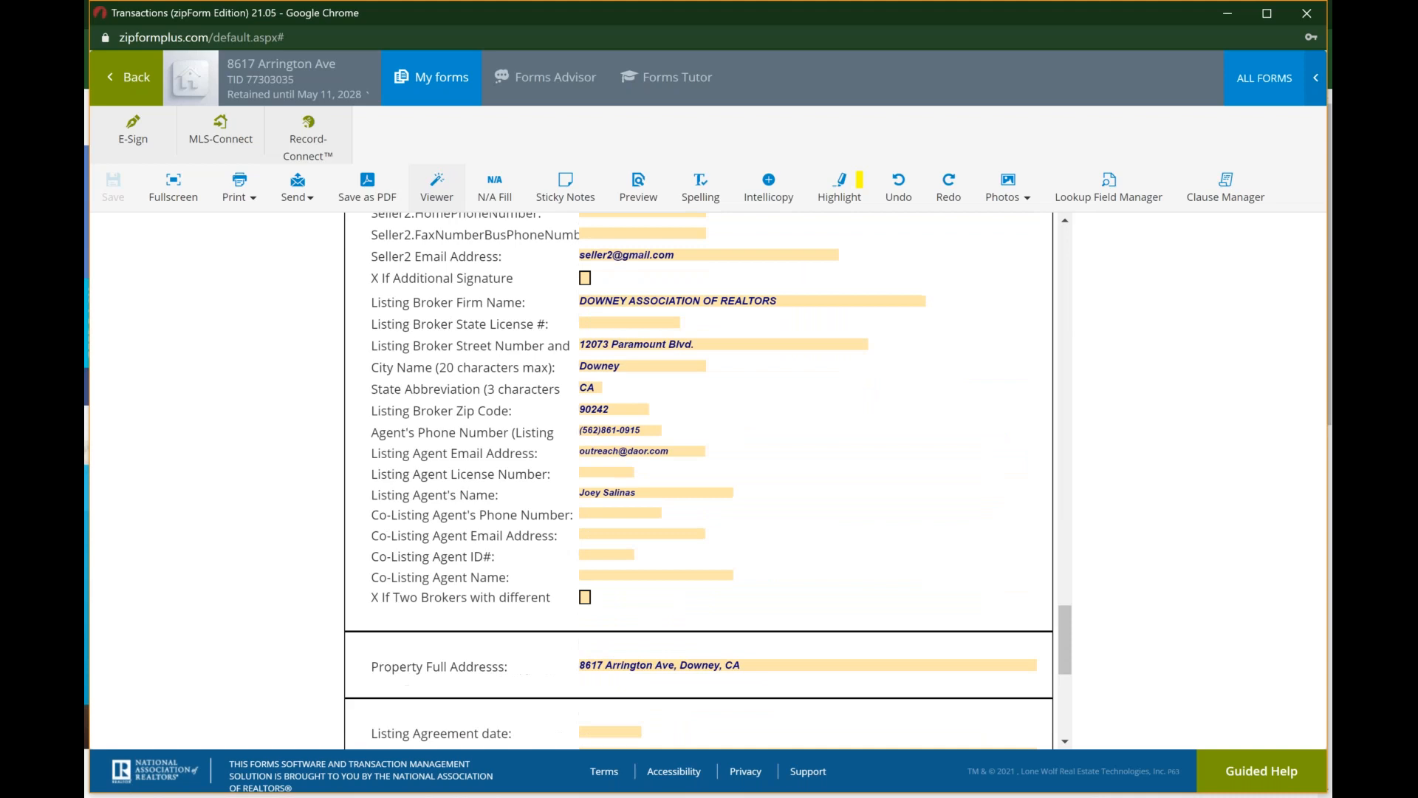
scroll(699, 480, "down", 3)
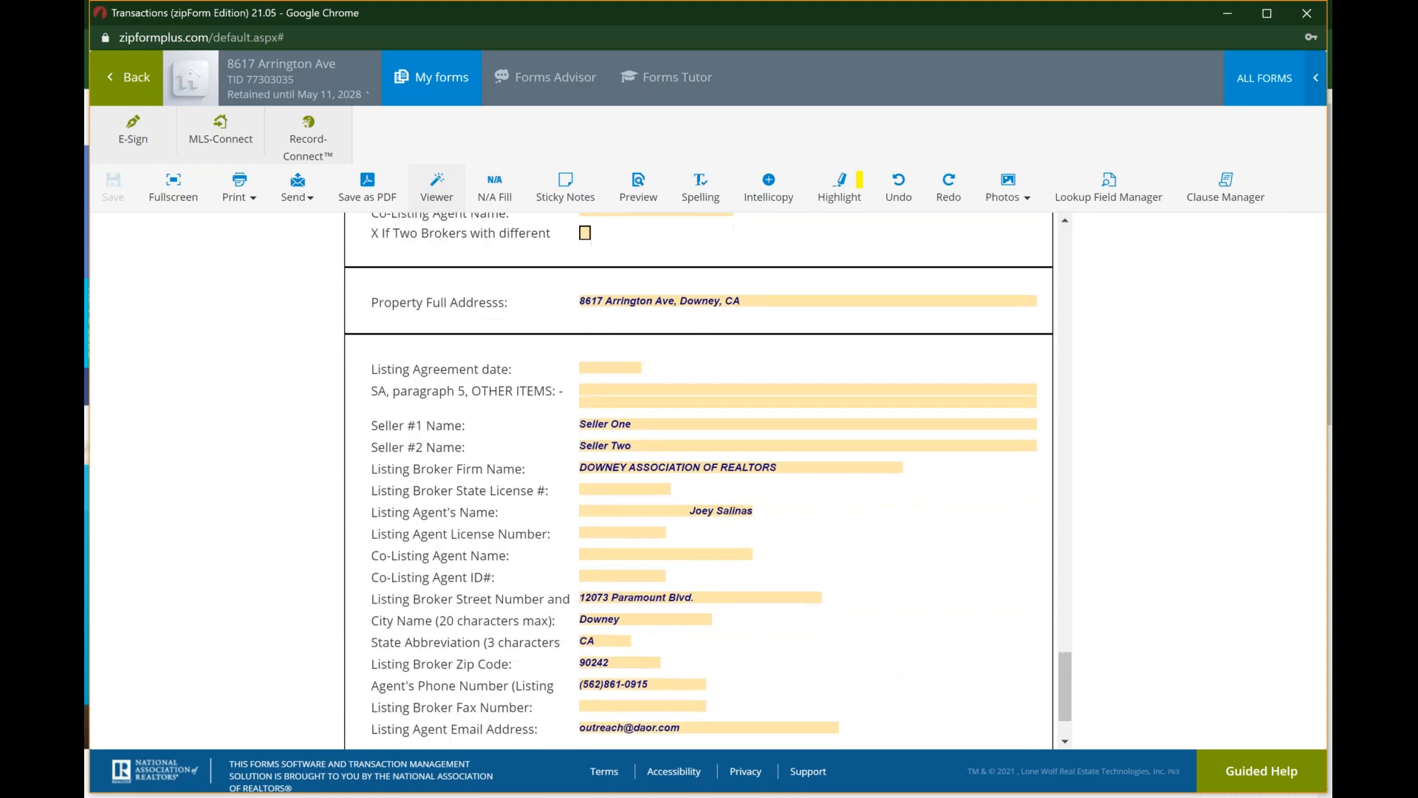
scroll(699, 480, "up", 20)
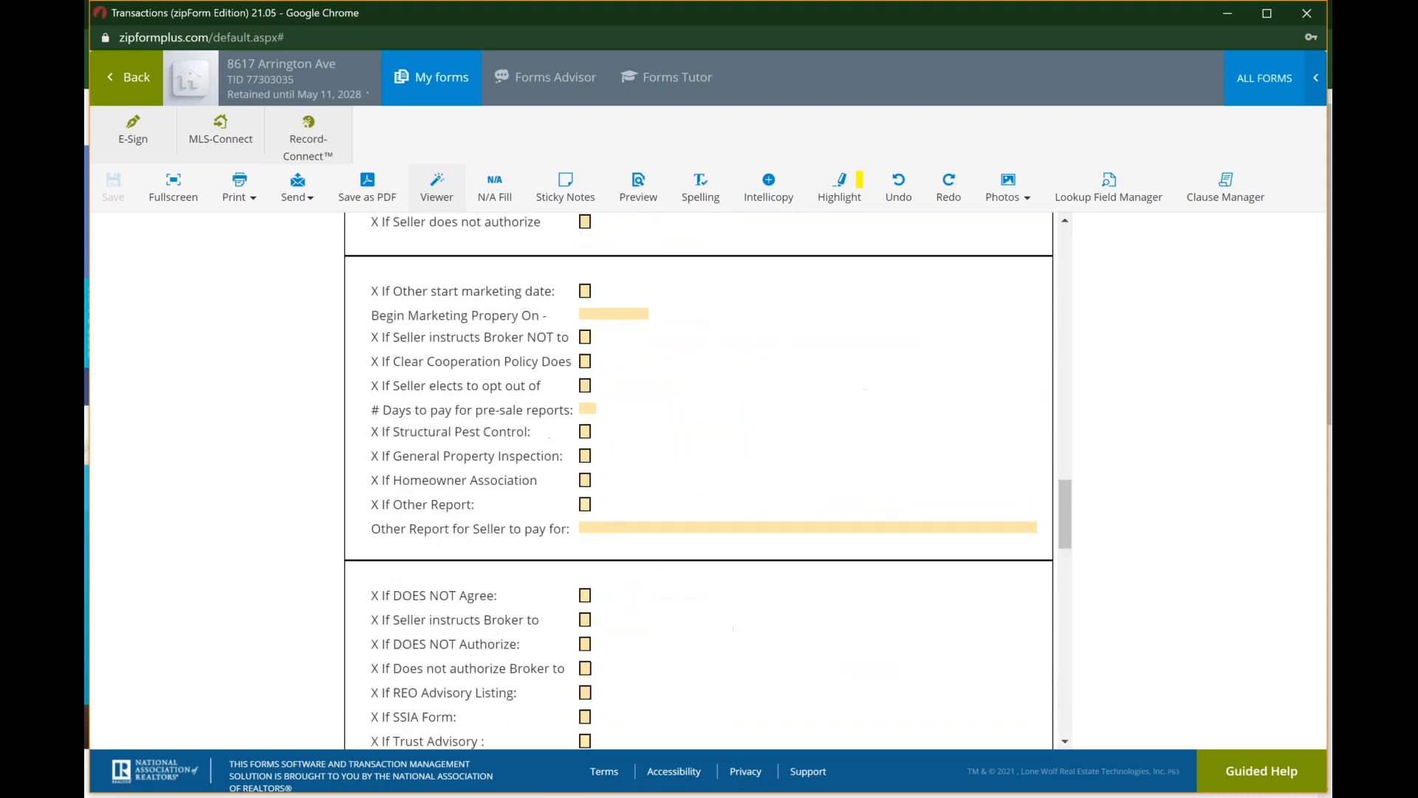
left_click(438, 190)
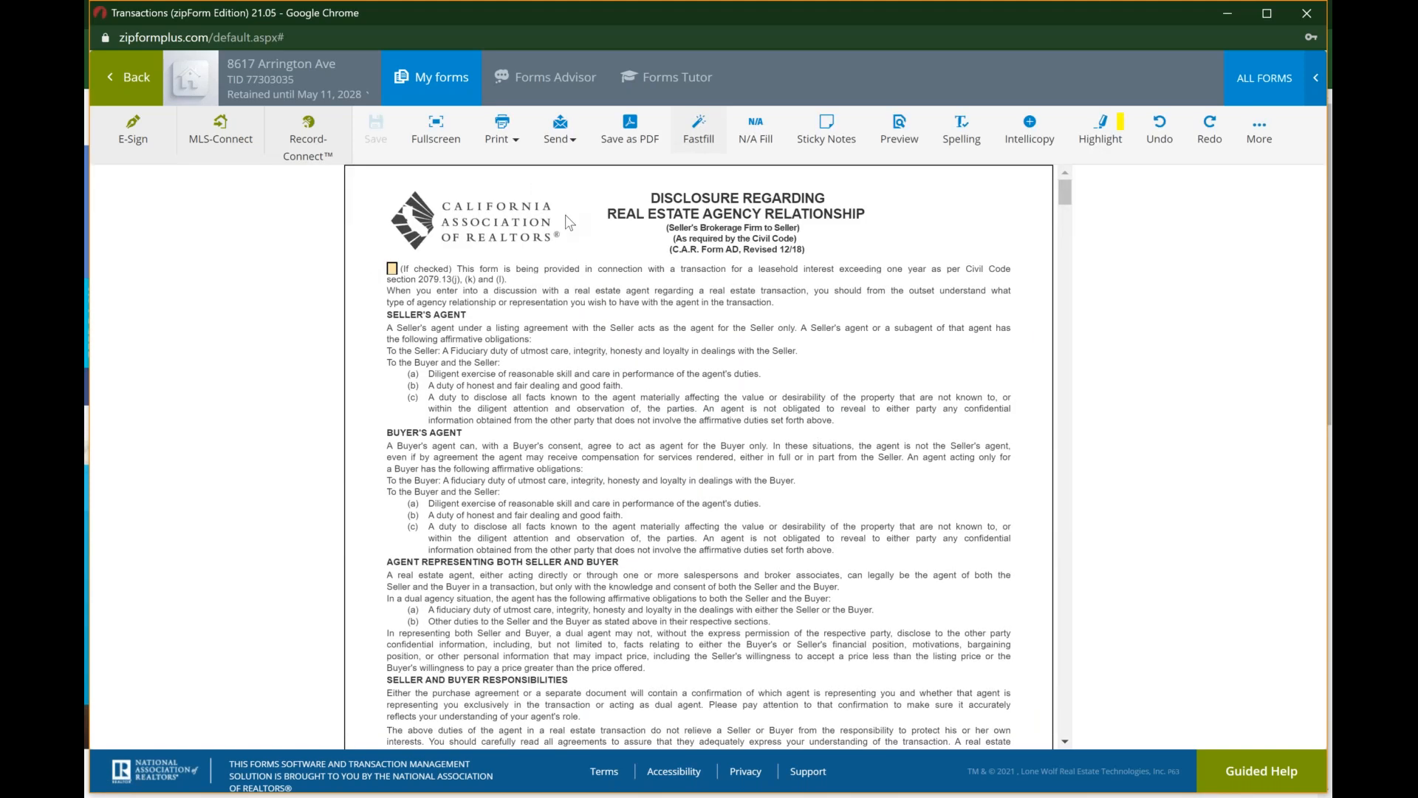
Step: View the options for sending the listing agreement by e-mail or via zipCommunity, and close them
left_click(574, 142)
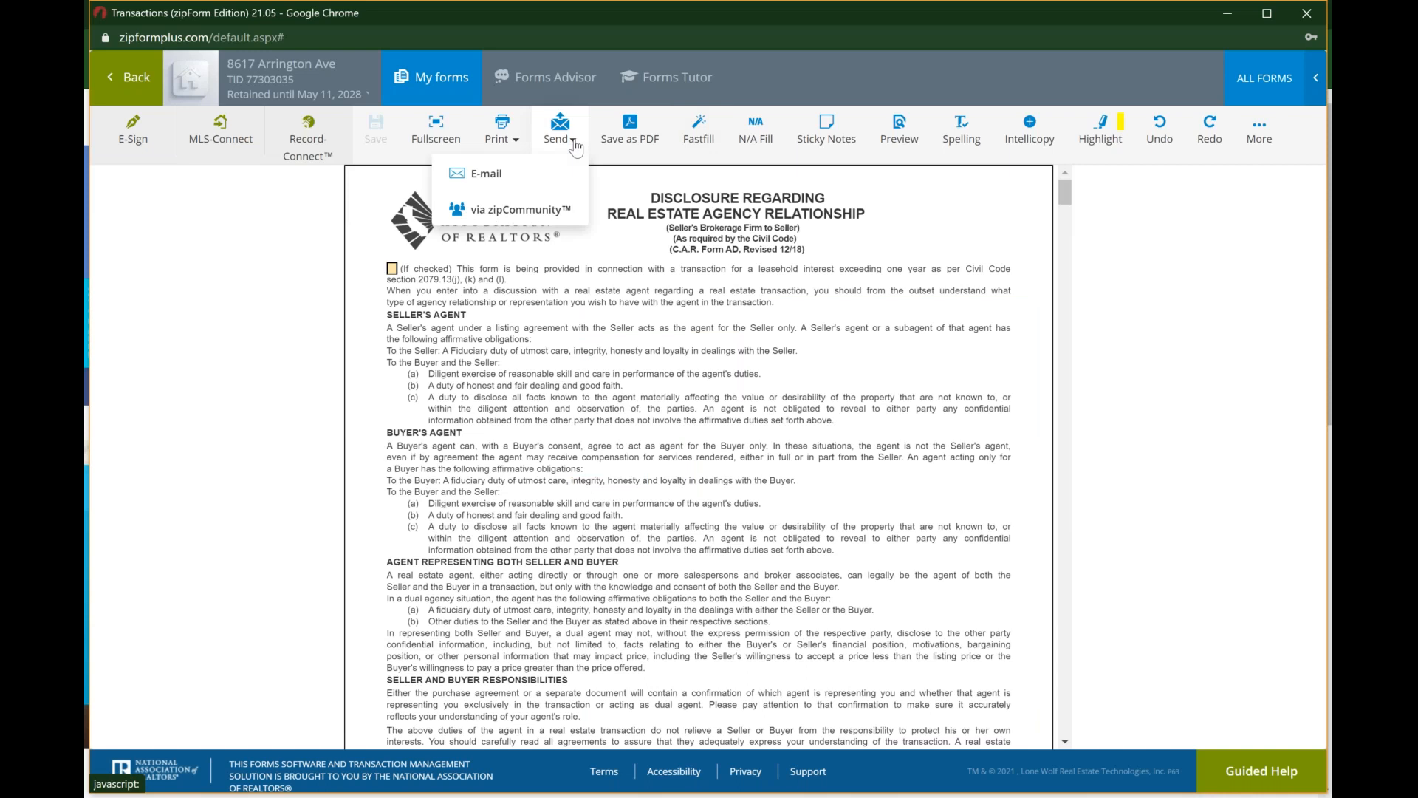
left_click(535, 209)
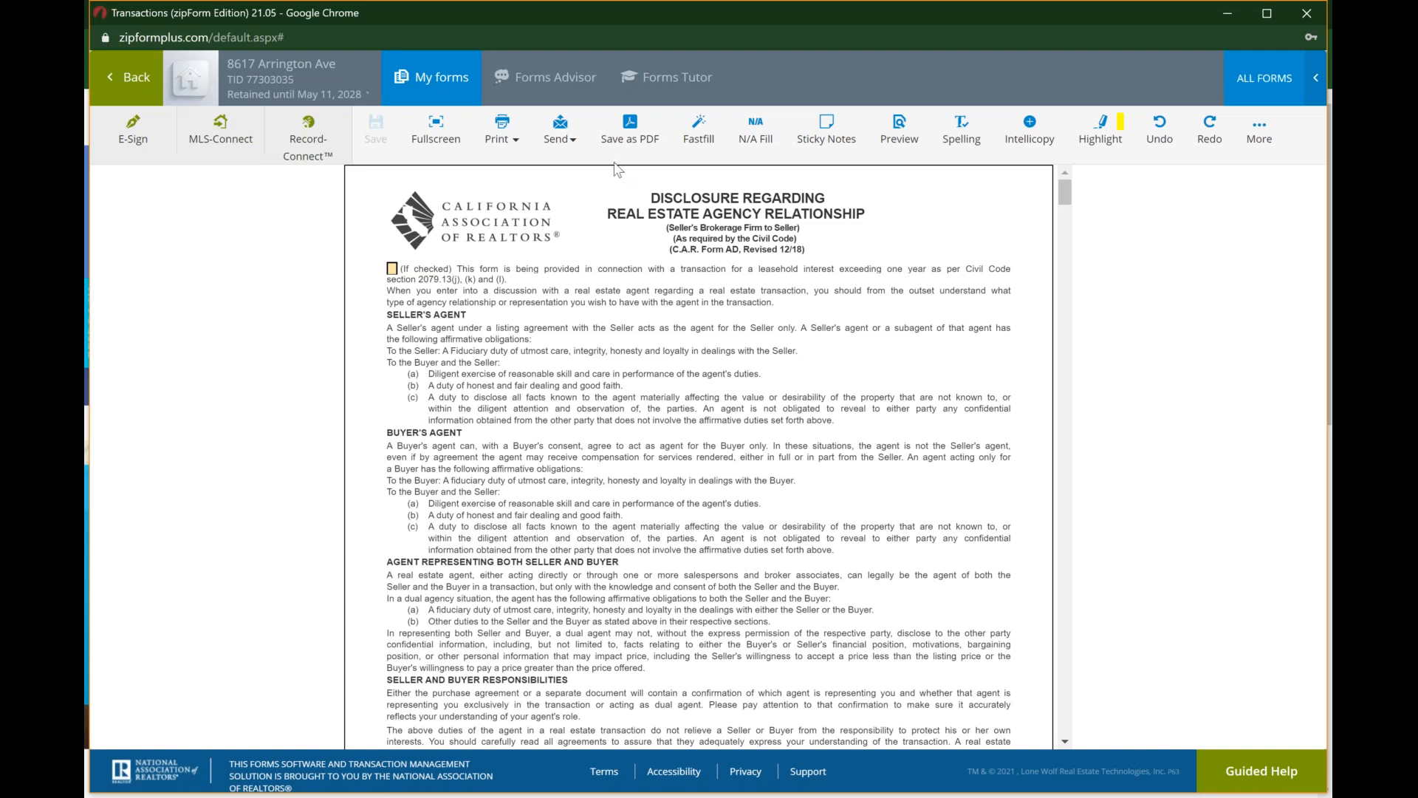
left_click(501, 142)
left_click(502, 142)
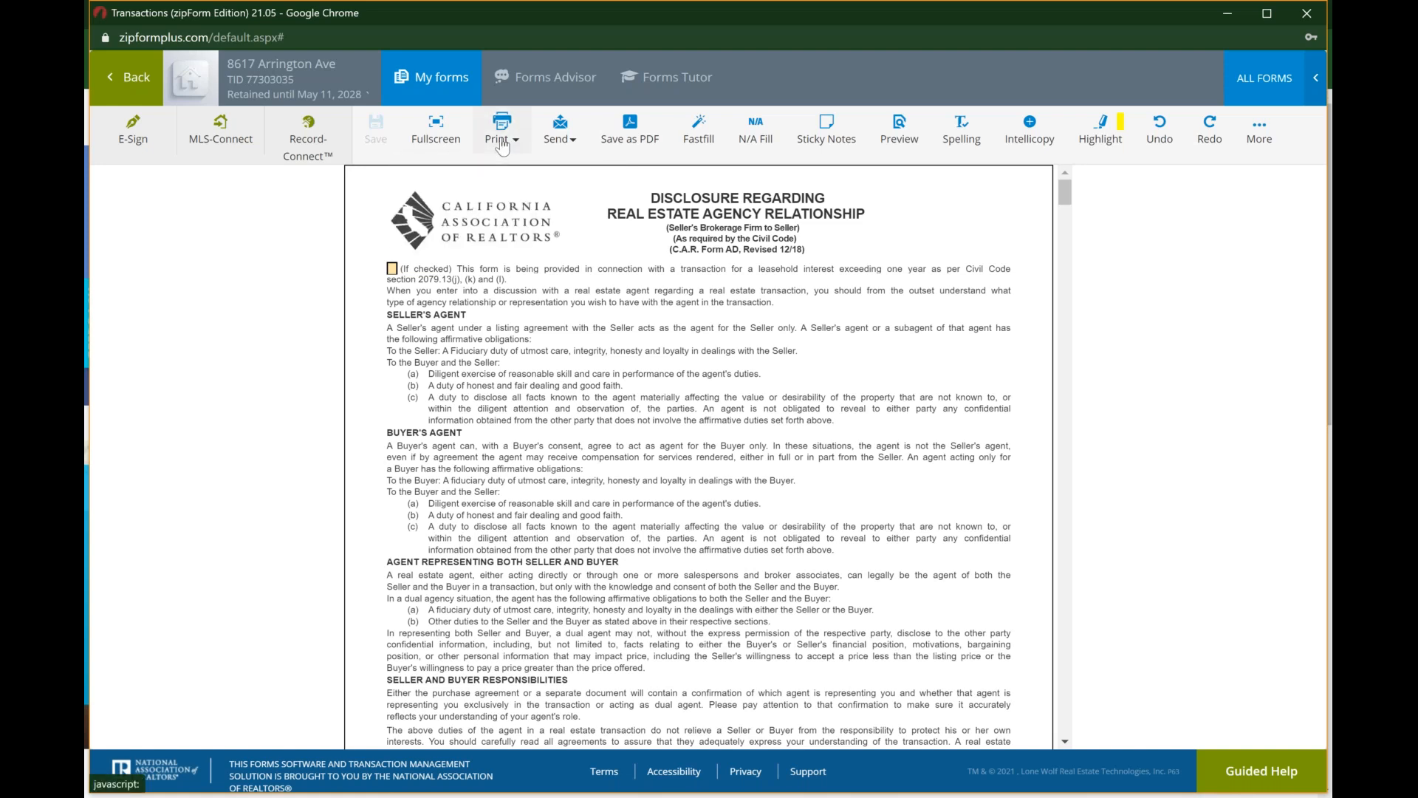
left_click(442, 135)
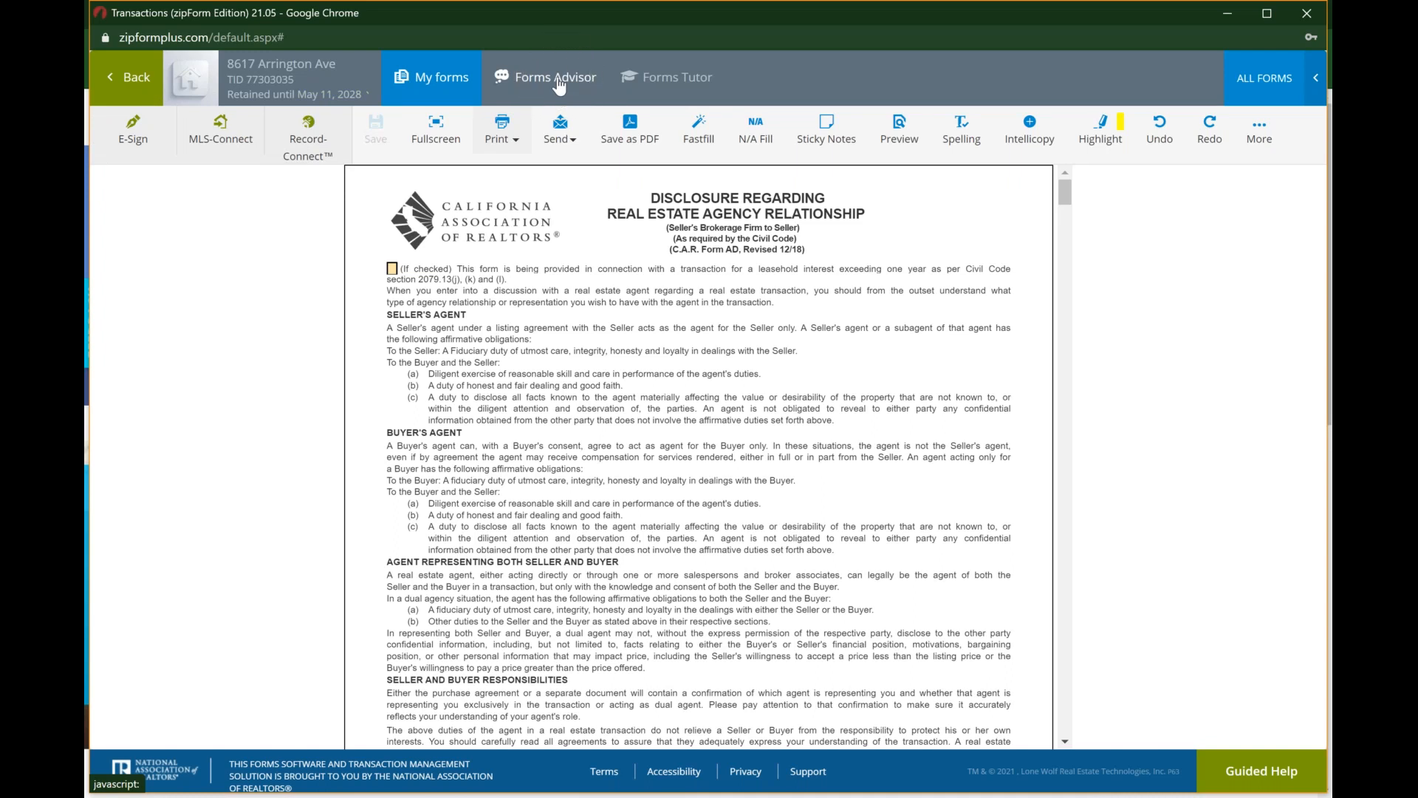
left_click(664, 89)
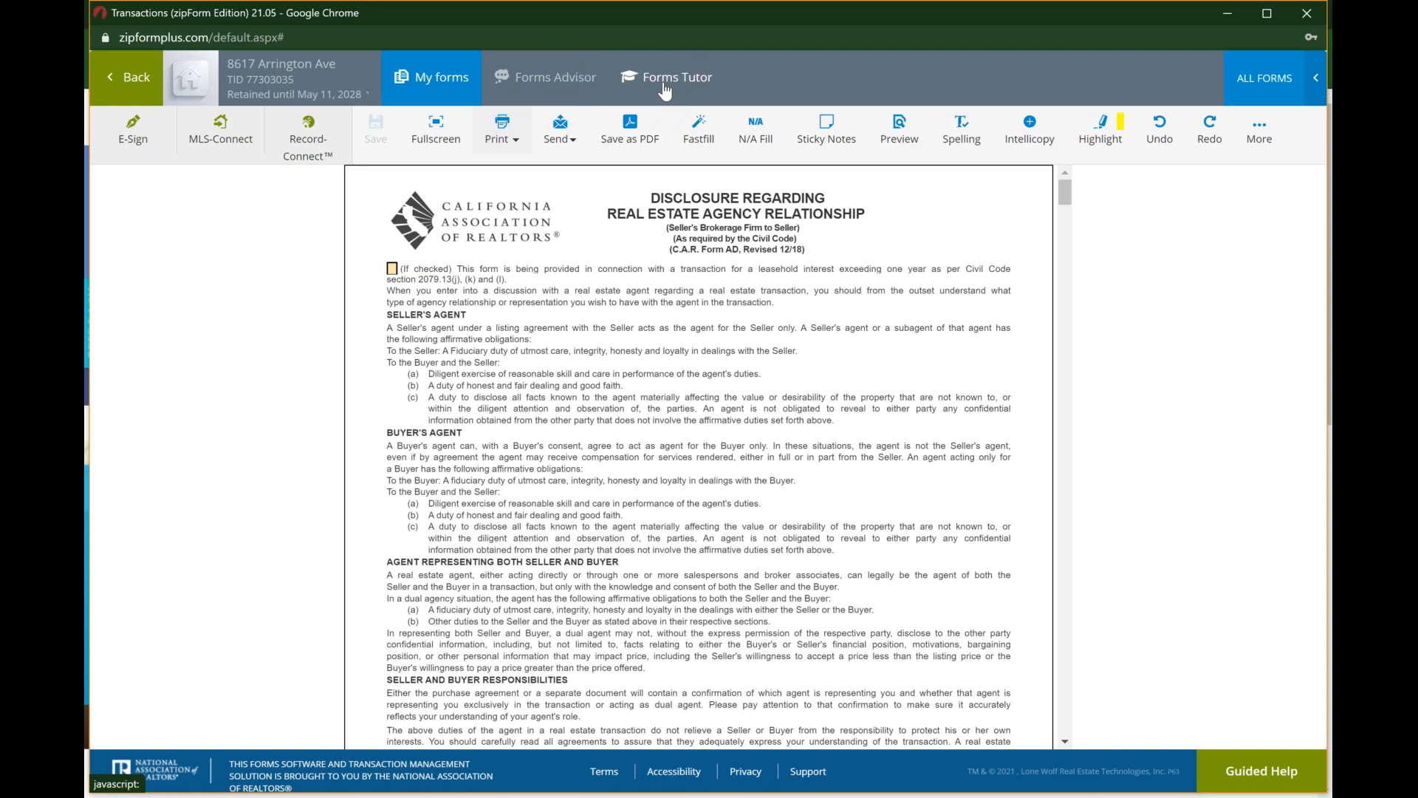
Step: Open Forms Advisor, view the Purchase, Lease and Other transaction phases, and close it without choosing a phase
left_click(575, 78)
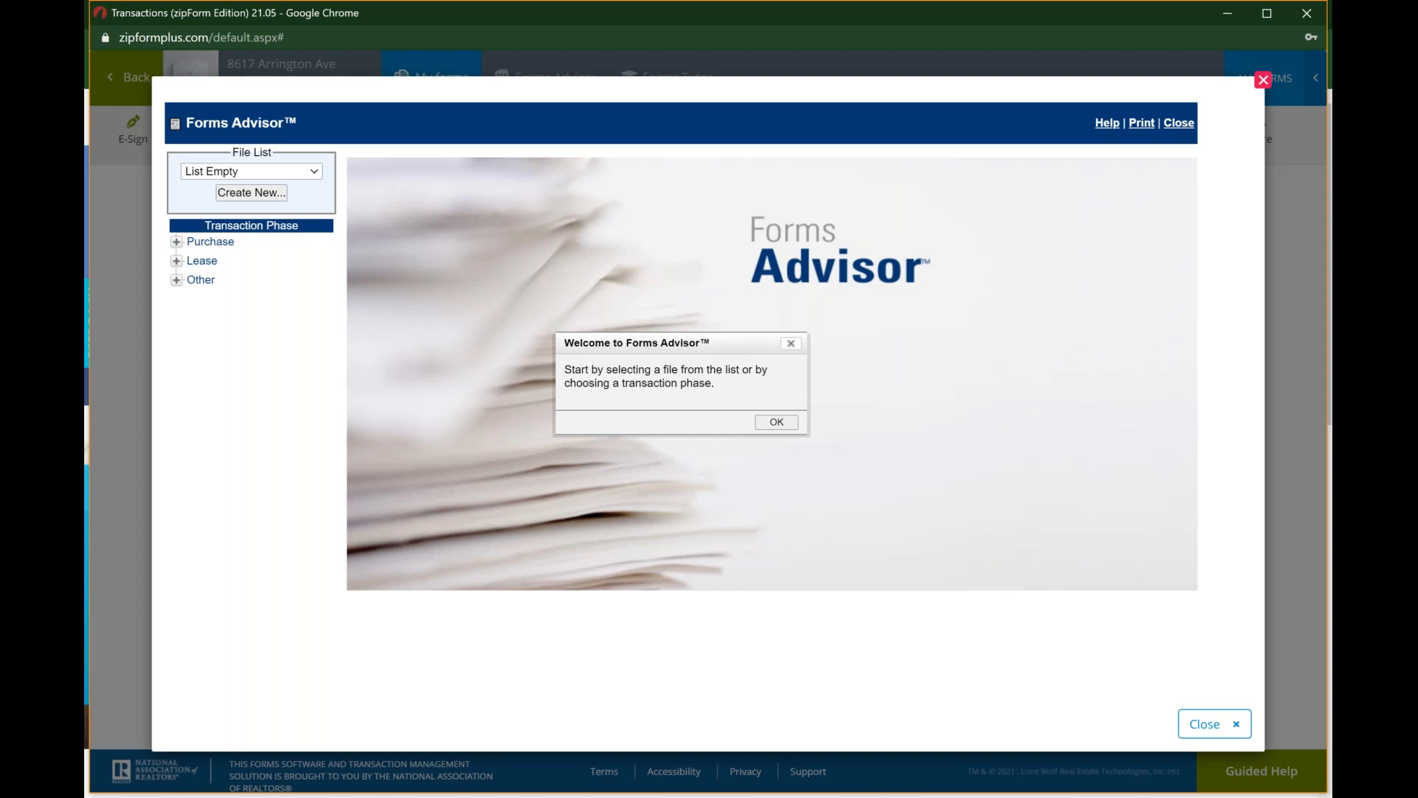
key("Return")
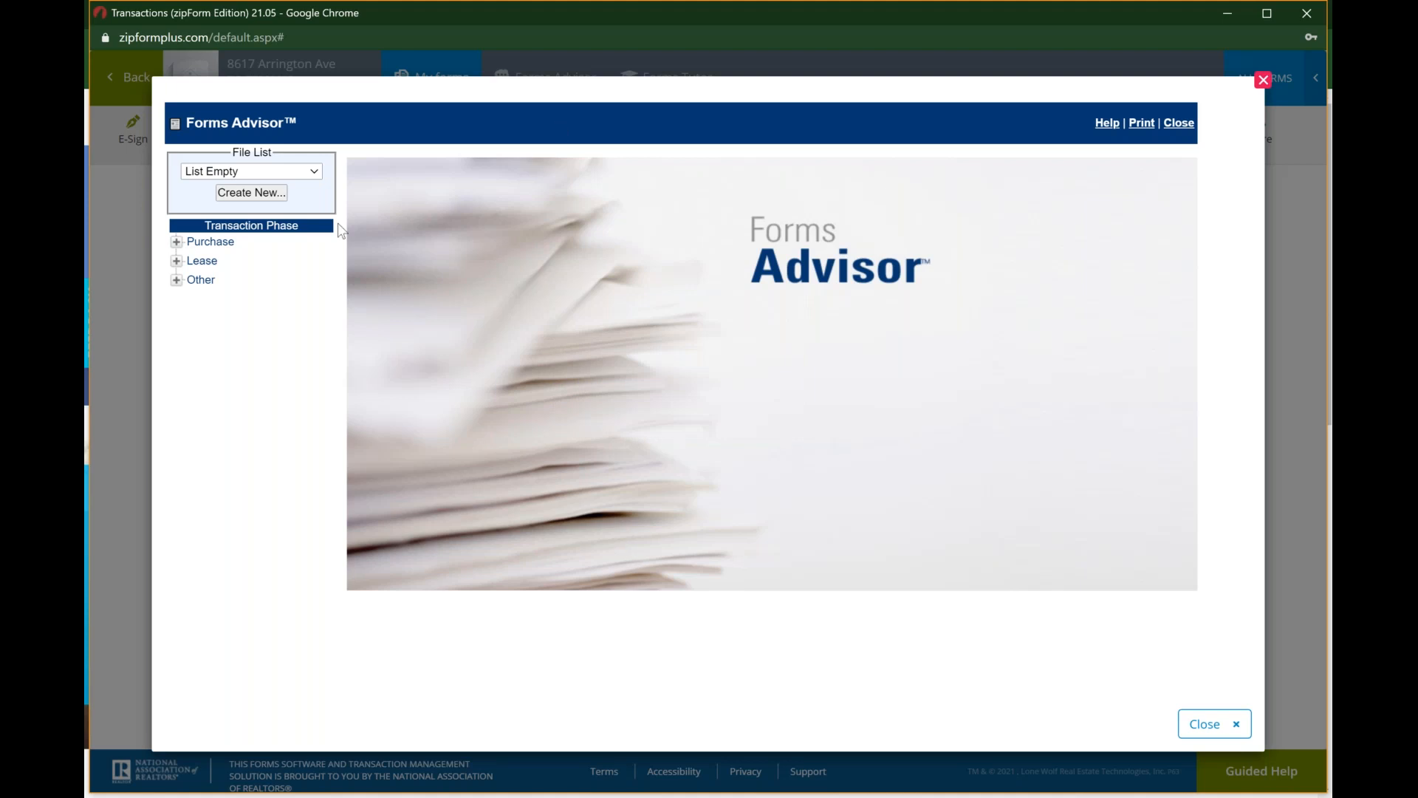
left_click(178, 242)
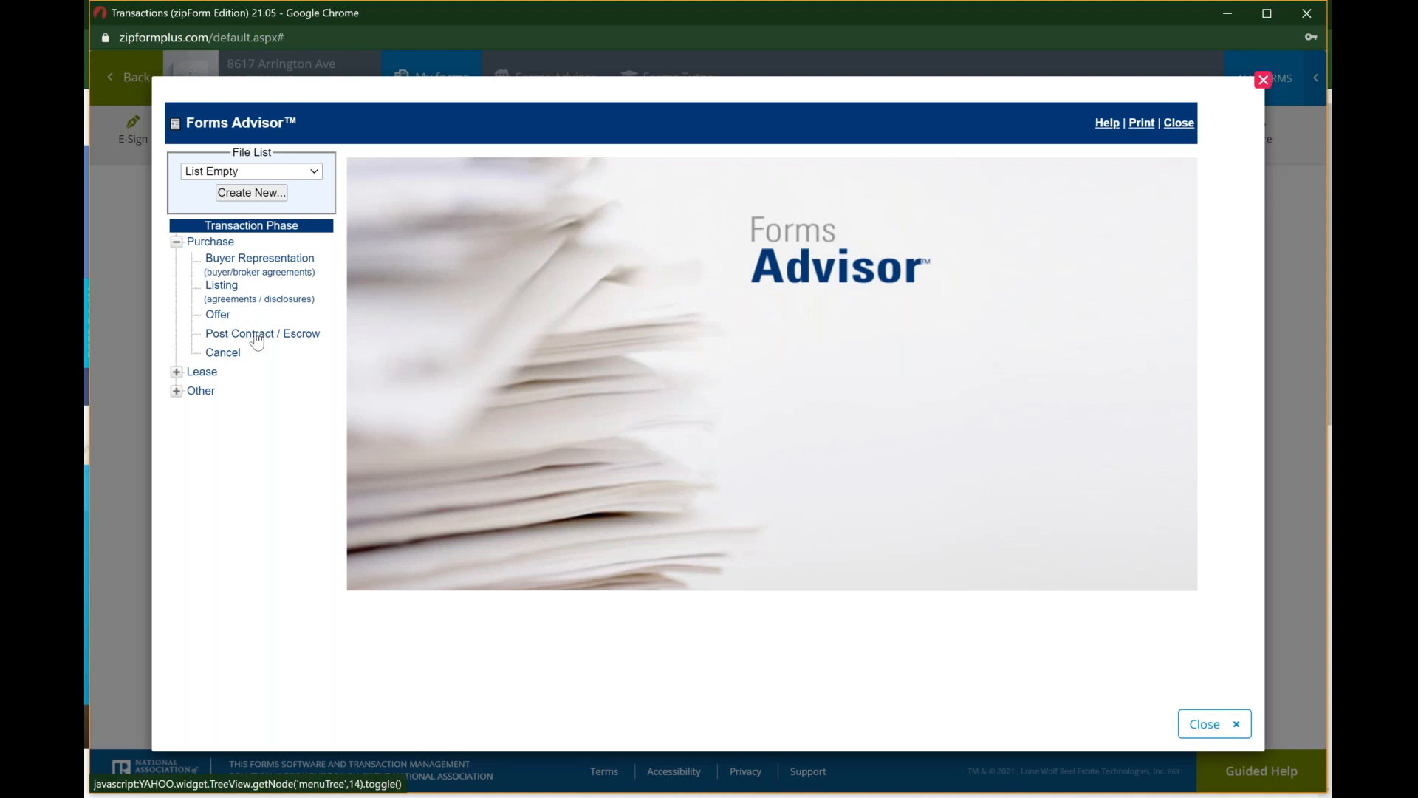
left_click(176, 372)
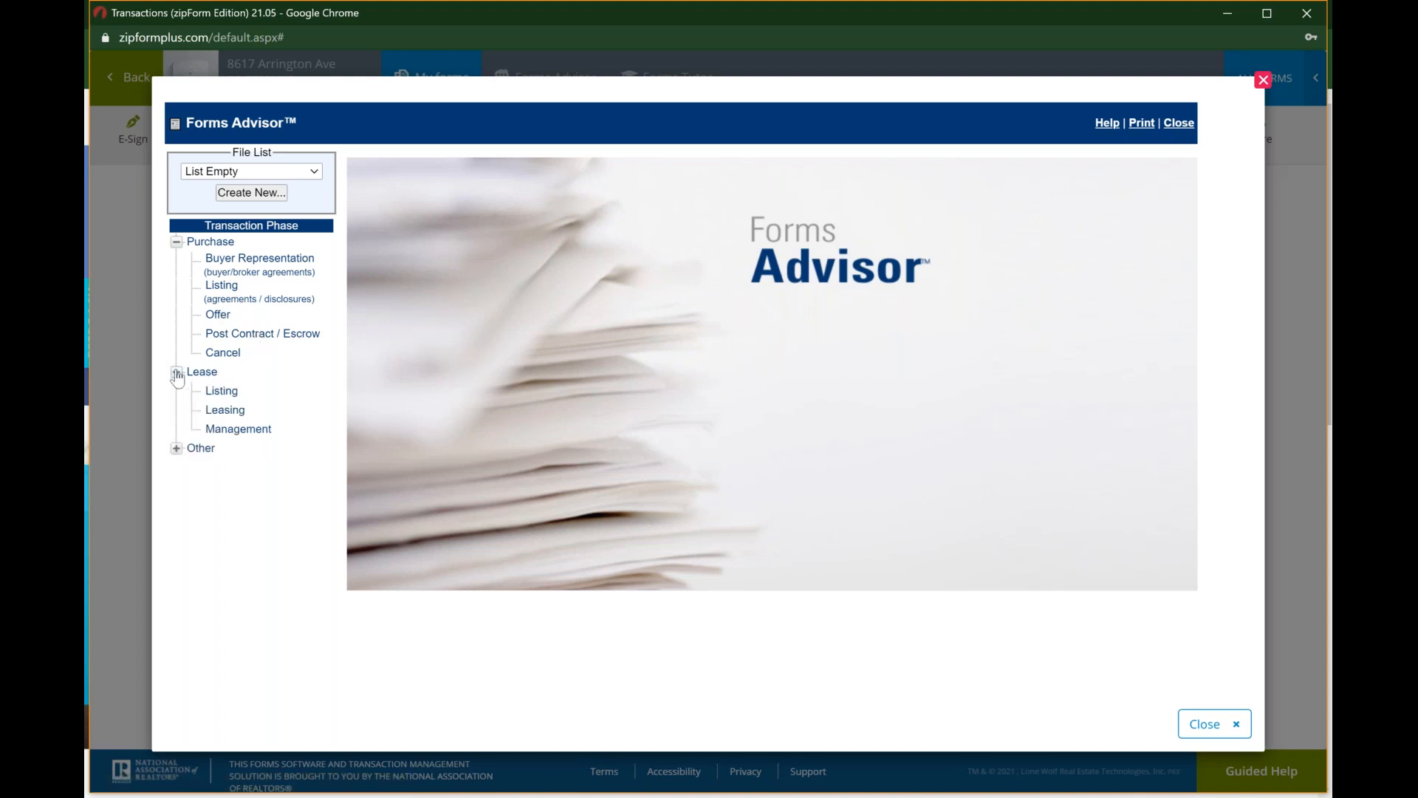
left_click(178, 449)
left_click(1263, 80)
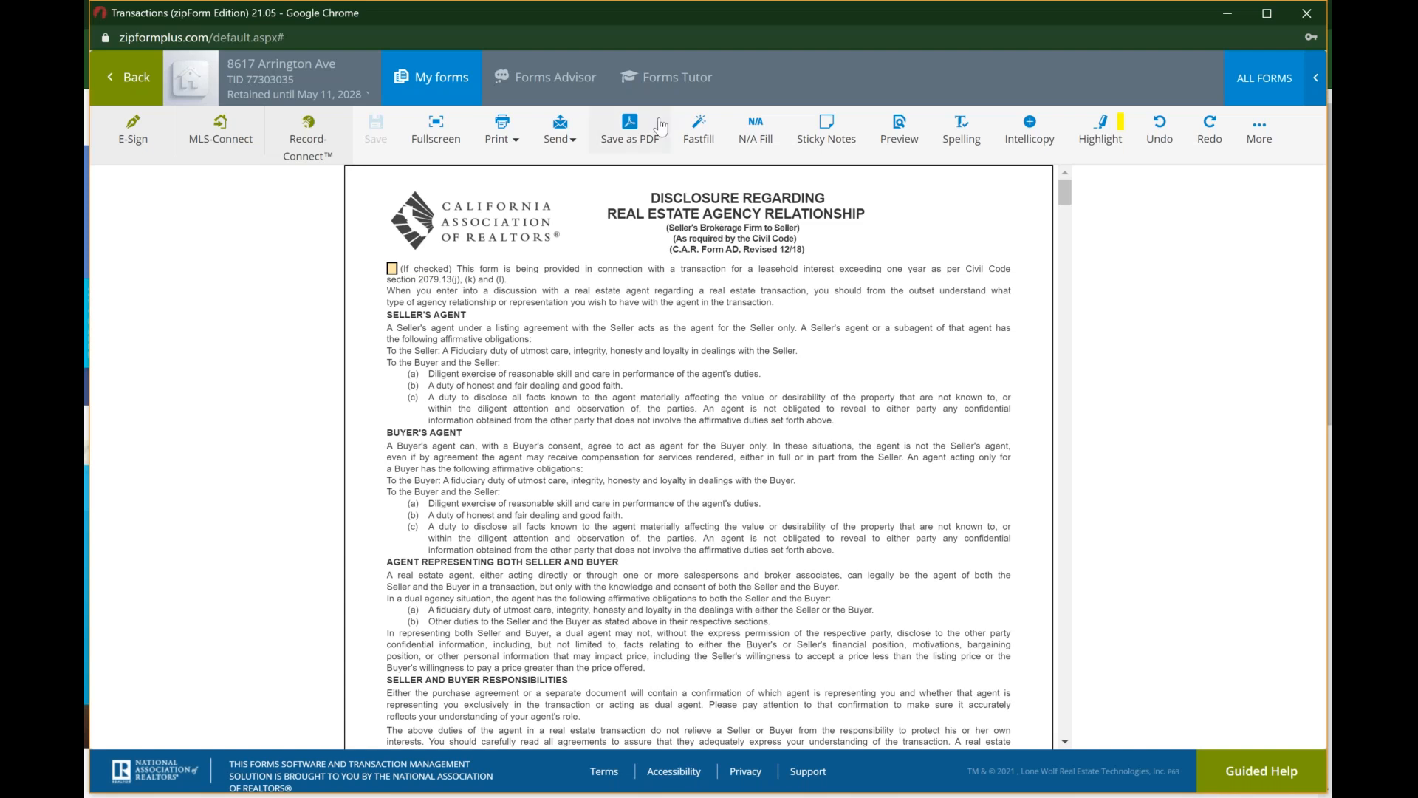
Step: Open the Forms Tutor information page on car.org and read its Forms Advisor and FormsTutor descriptions
left_click(671, 81)
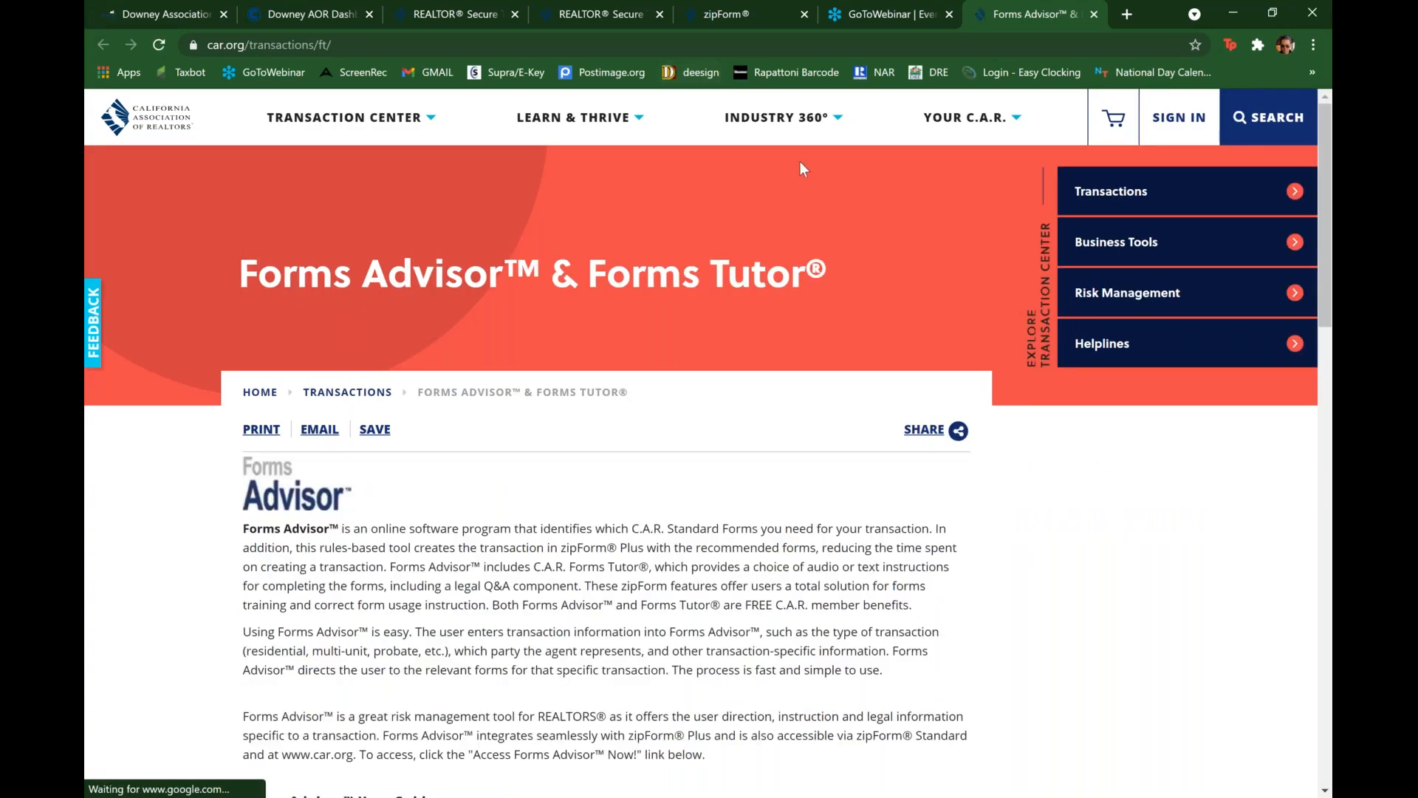
scroll(801, 168, "down", 2)
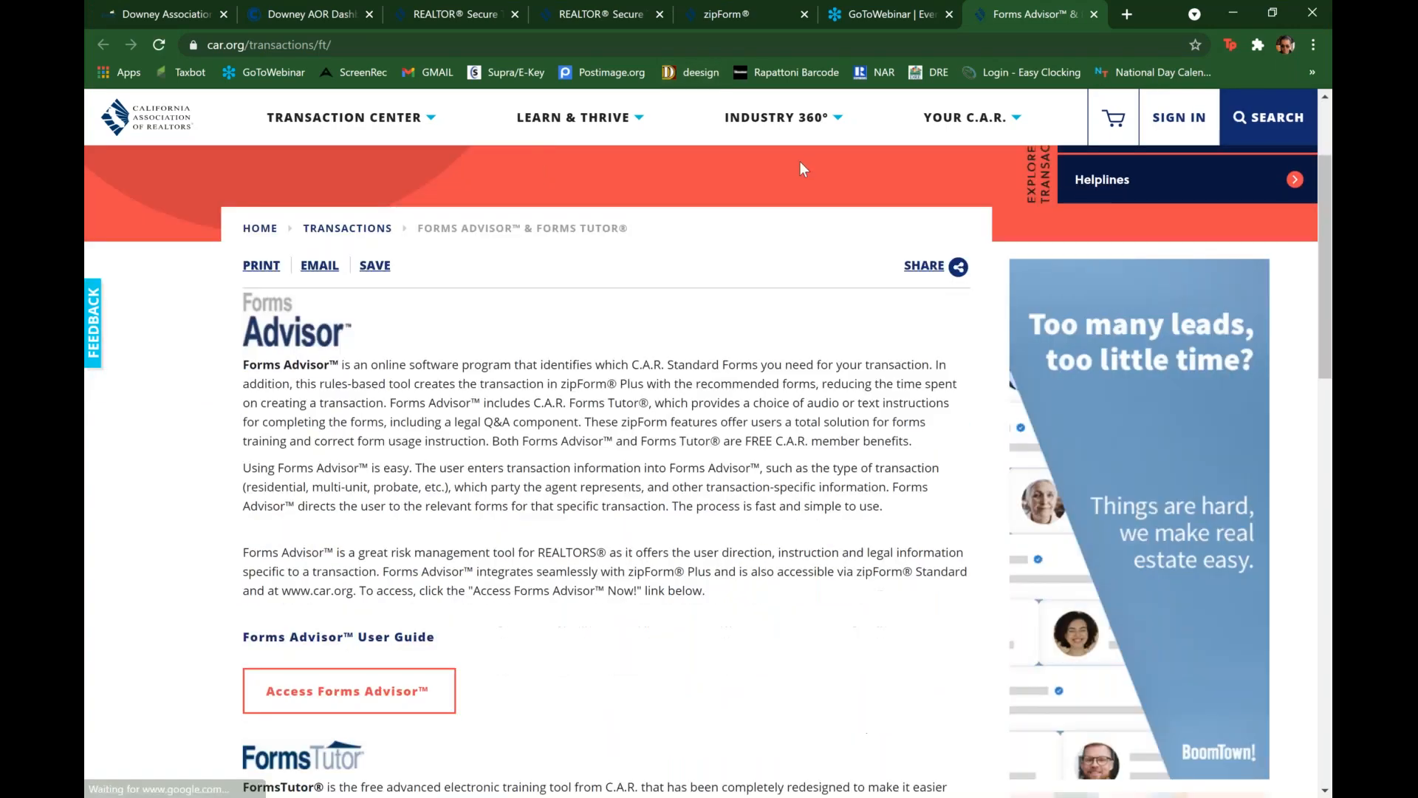
scroll(804, 168, "down", 2)
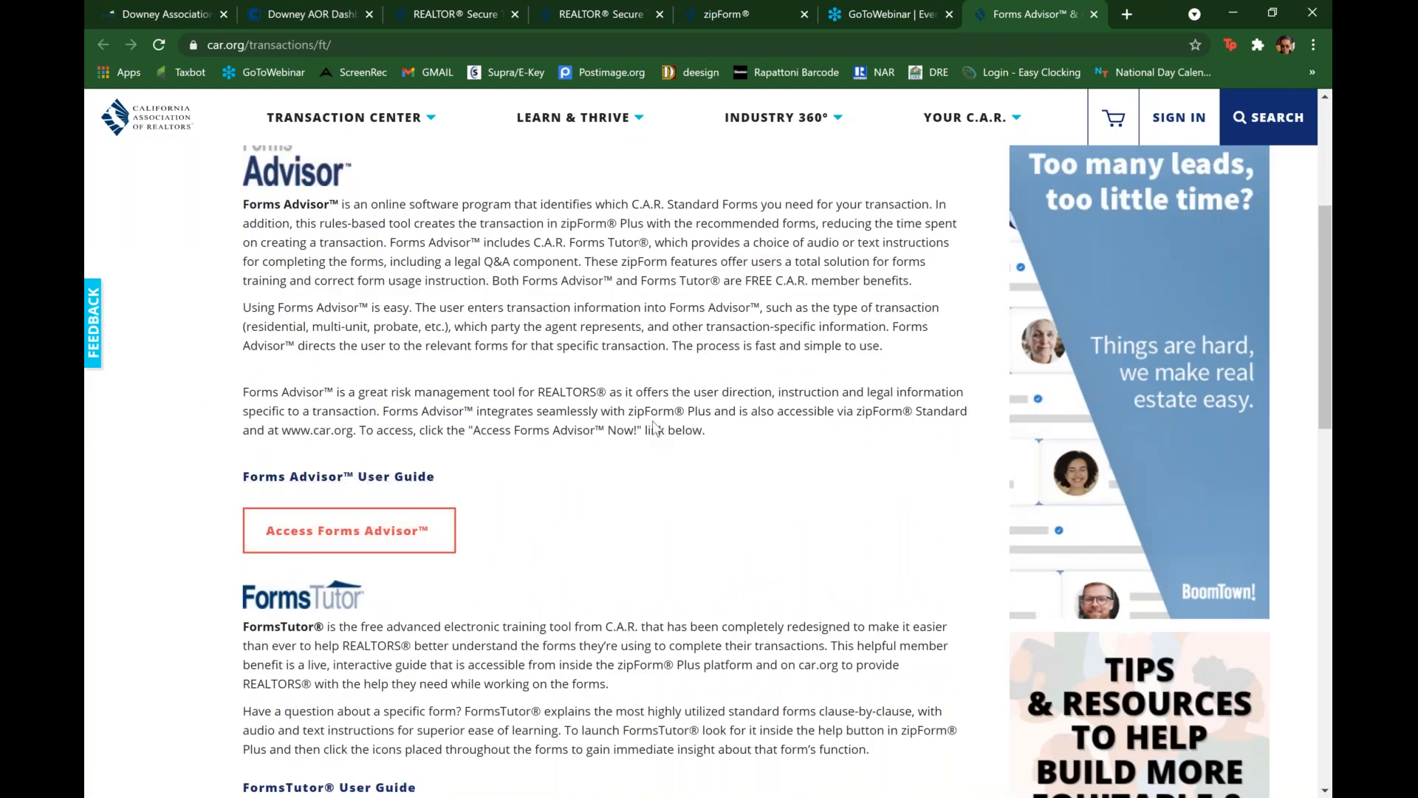
scroll(655, 427, "down", 2)
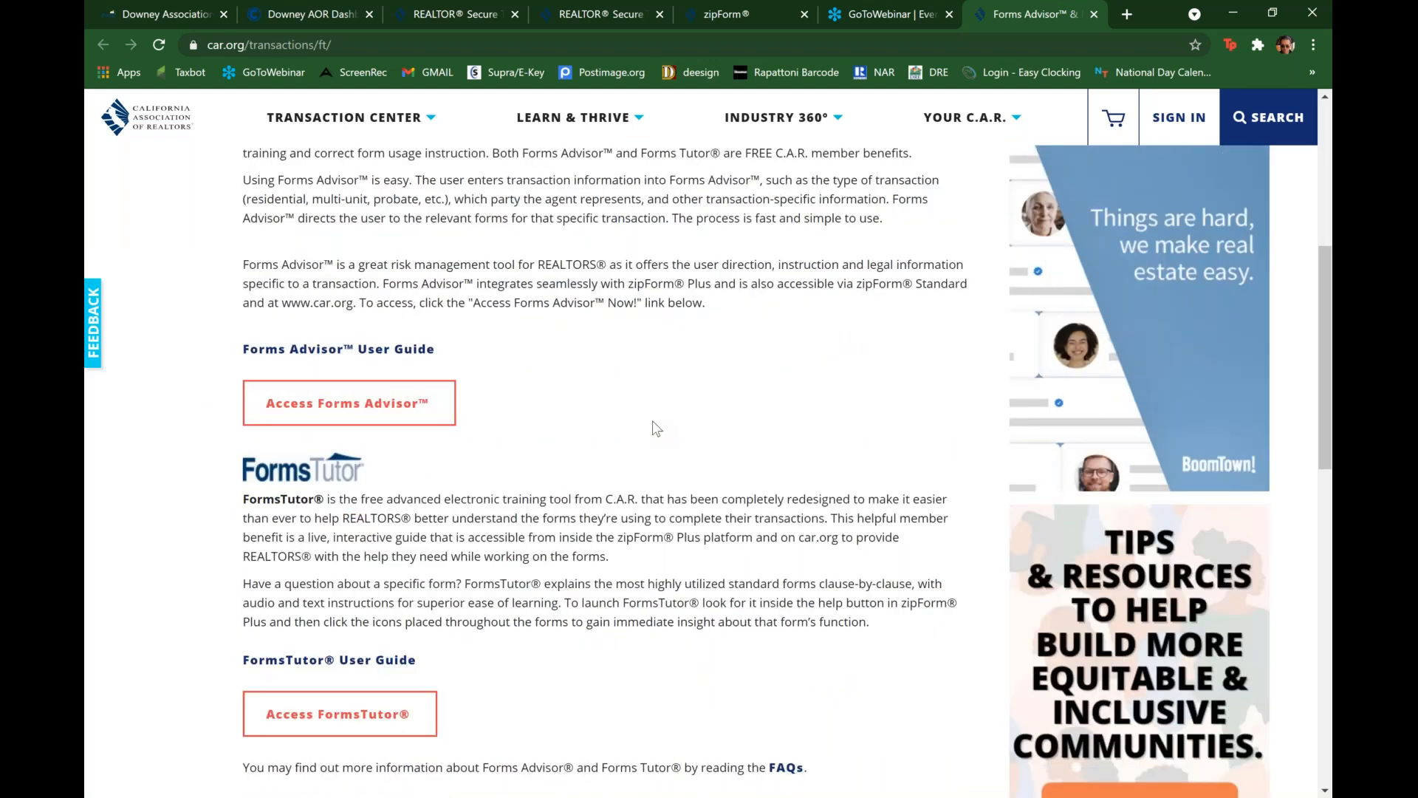
scroll(653, 422, "down", 3)
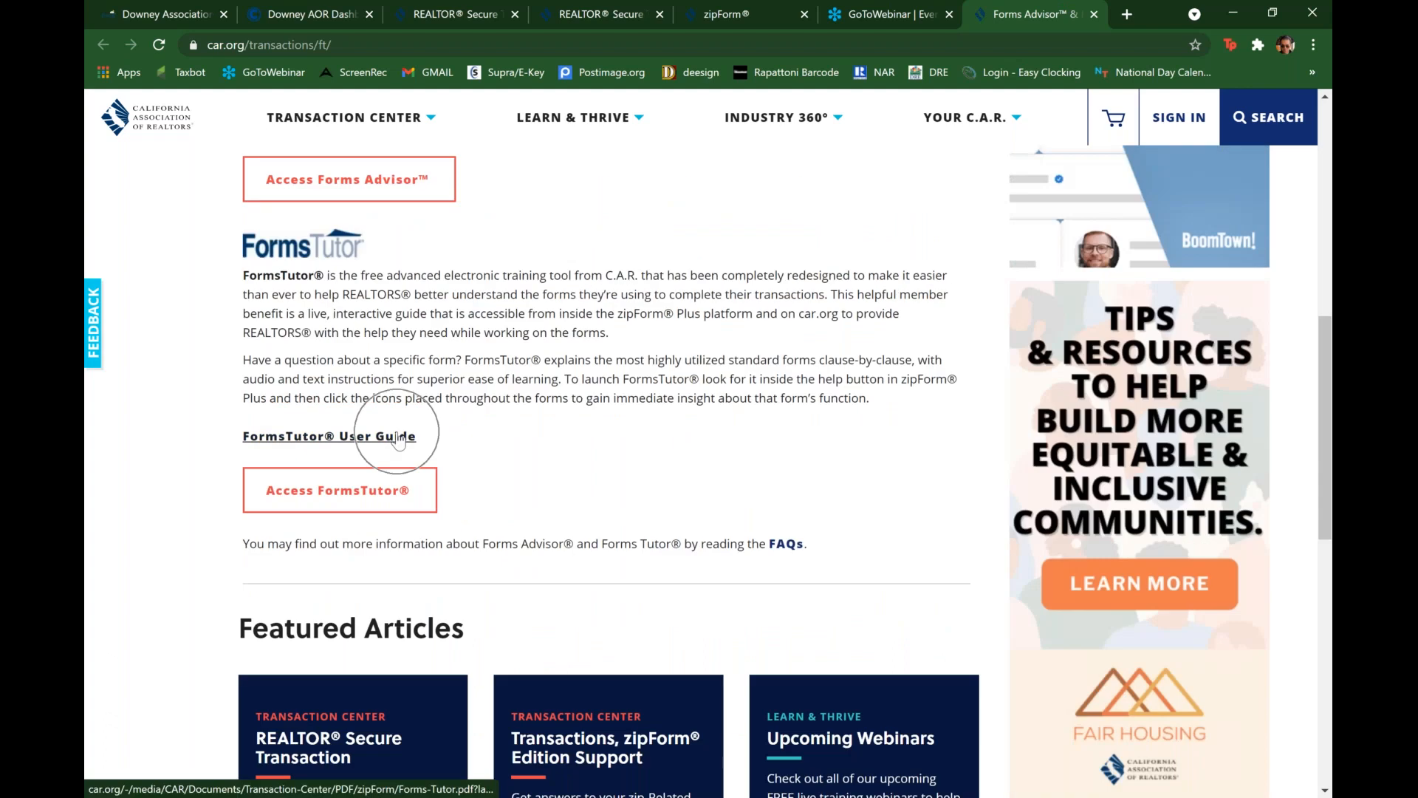
Step: Access FormsTutor and examine the Consumer RPA Summary and the table of available forms
left_click(369, 494)
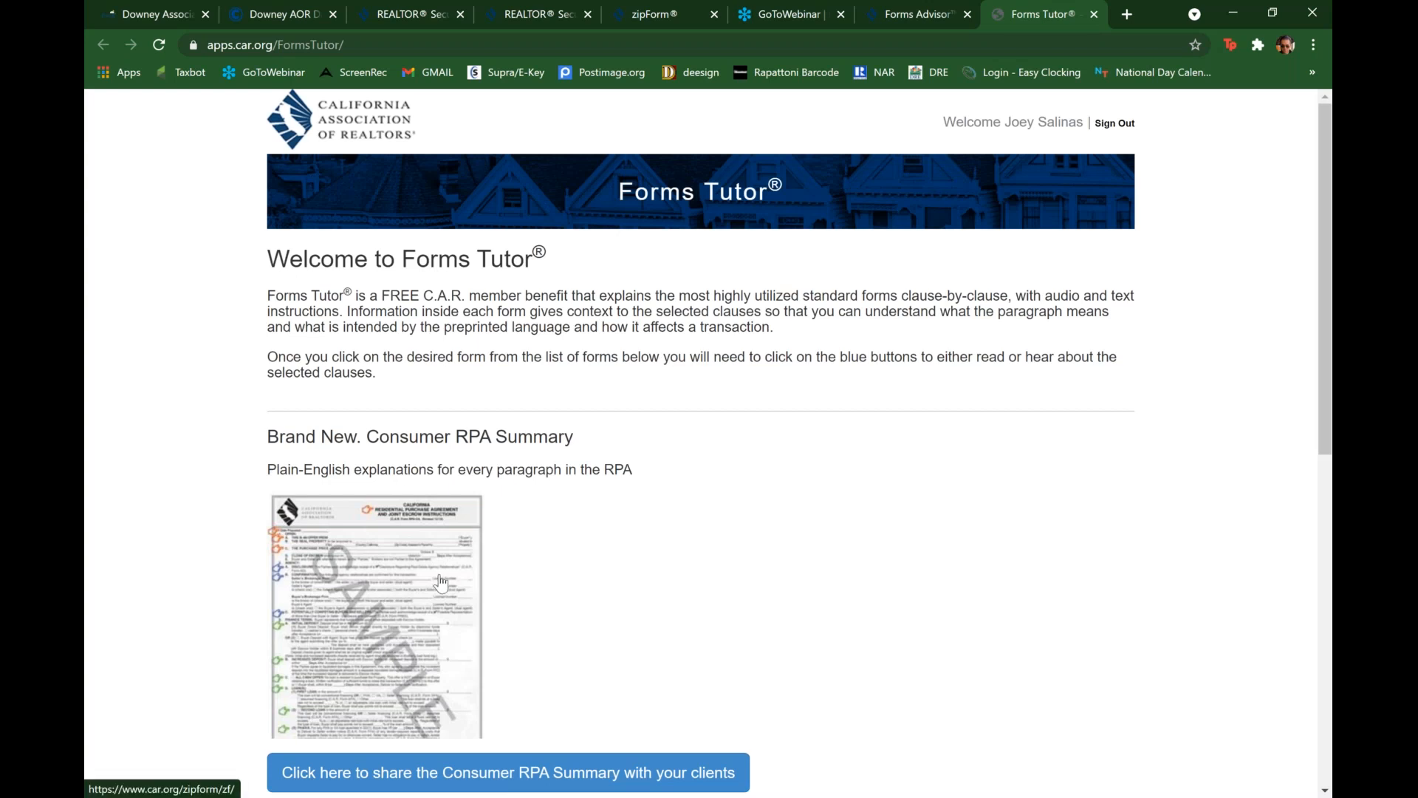
scroll(441, 583, "down", 2)
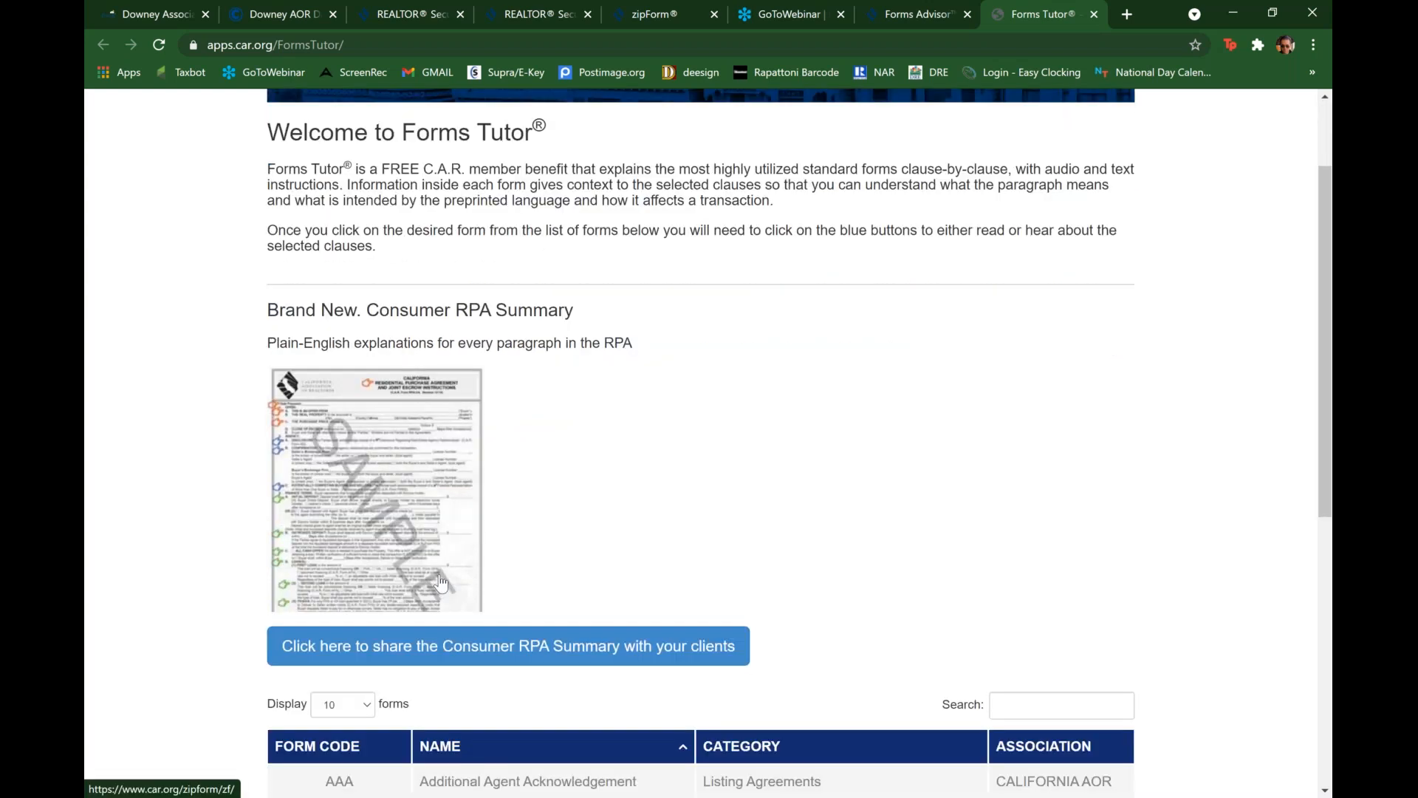
scroll(441, 582, "down", 2)
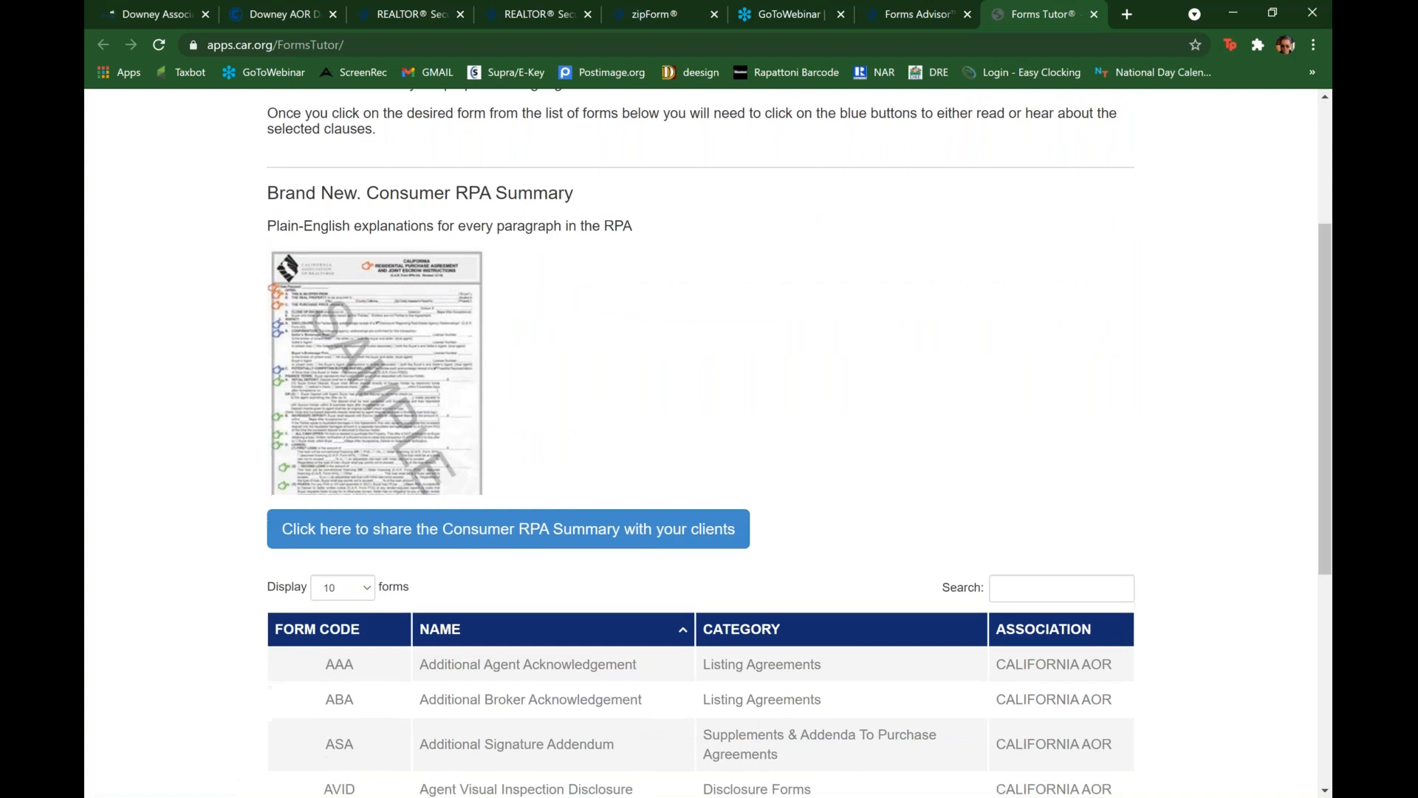
scroll(517, 442, "down", 4)
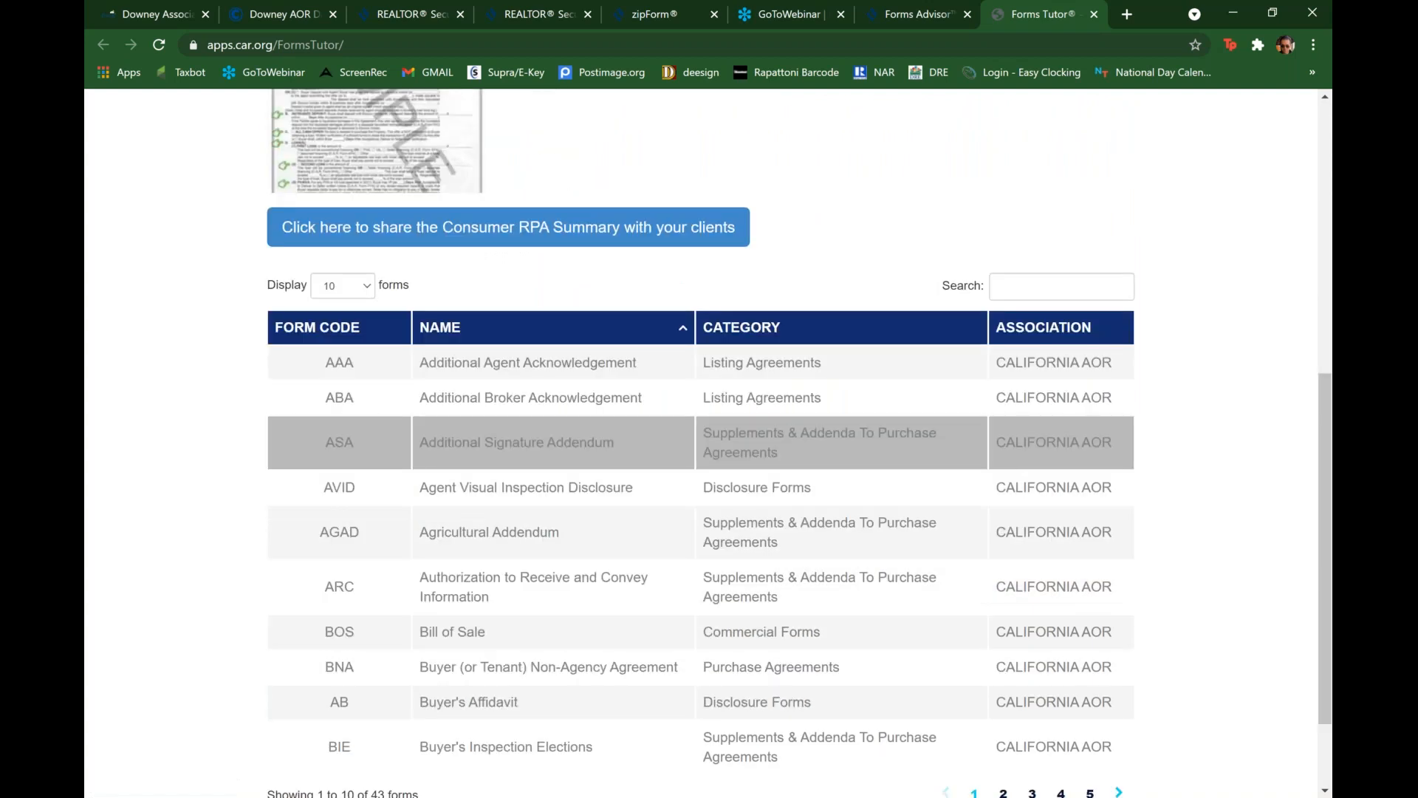
scroll(583, 369, "down", 1)
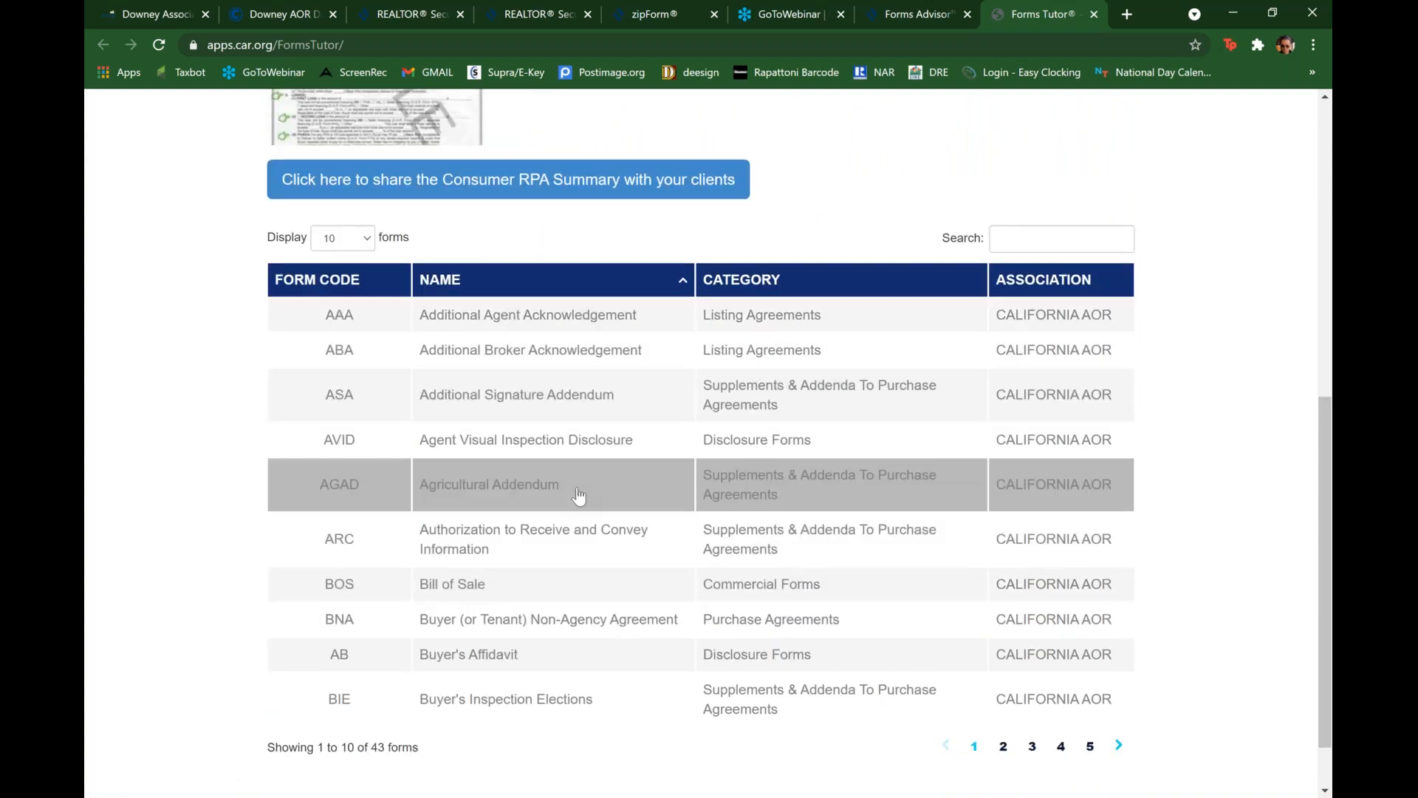
scroll(577, 496, "up", 3)
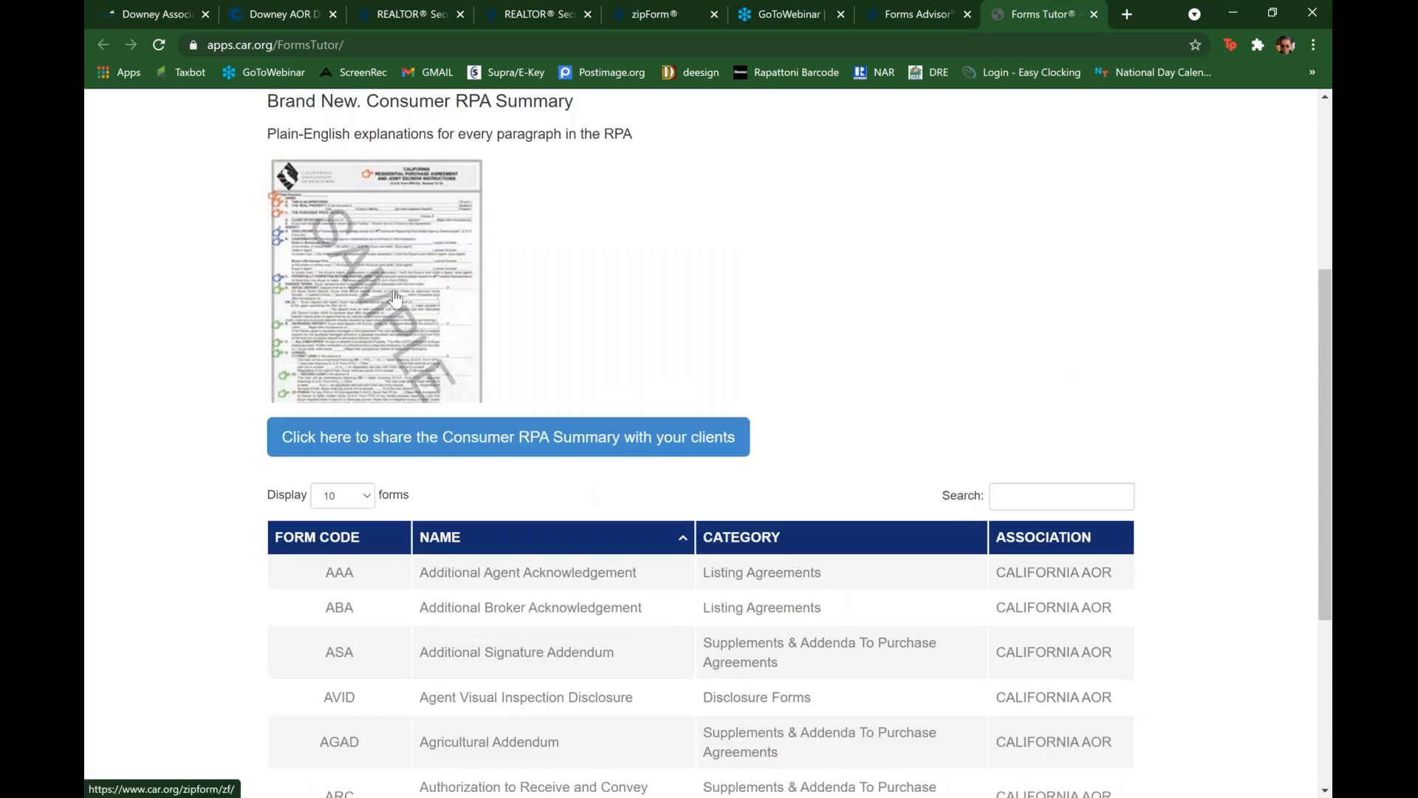
Step: Follow the Consumer RPA Summary sample link, look over the Forms Advisor & Forms Tutor page again, and close the page the link opened
left_click(395, 297)
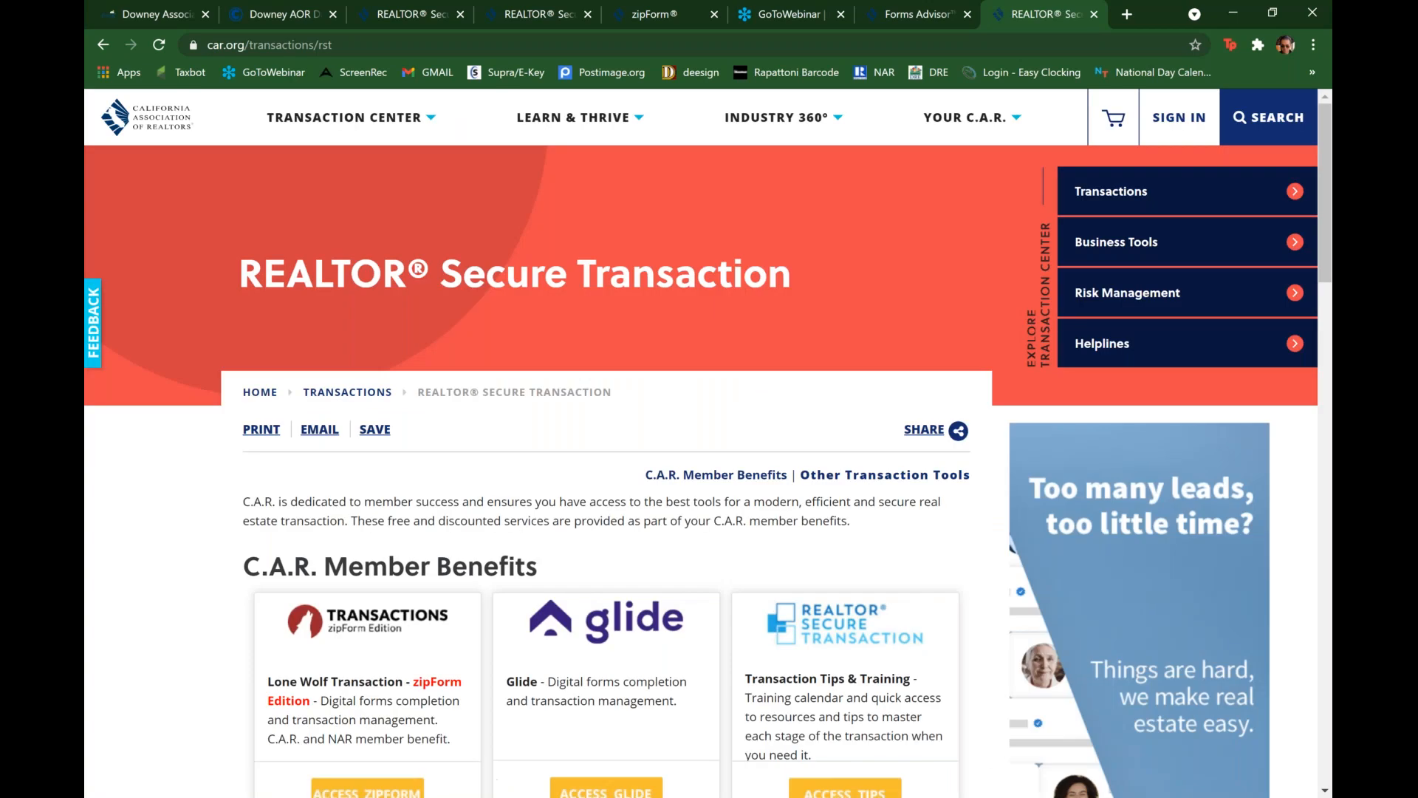
left_click(922, 17)
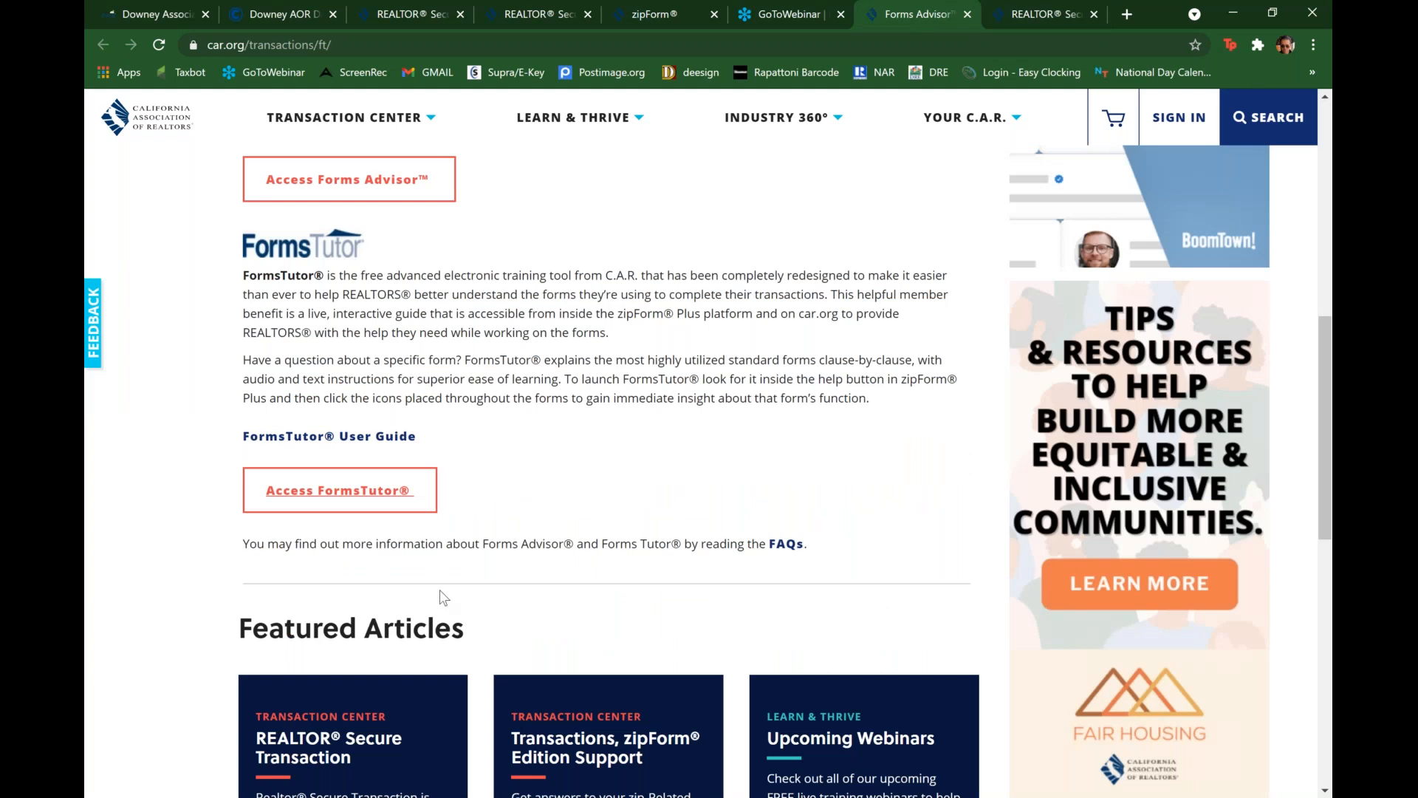
scroll(443, 597, "up", 2)
scroll(443, 596, "up", 9)
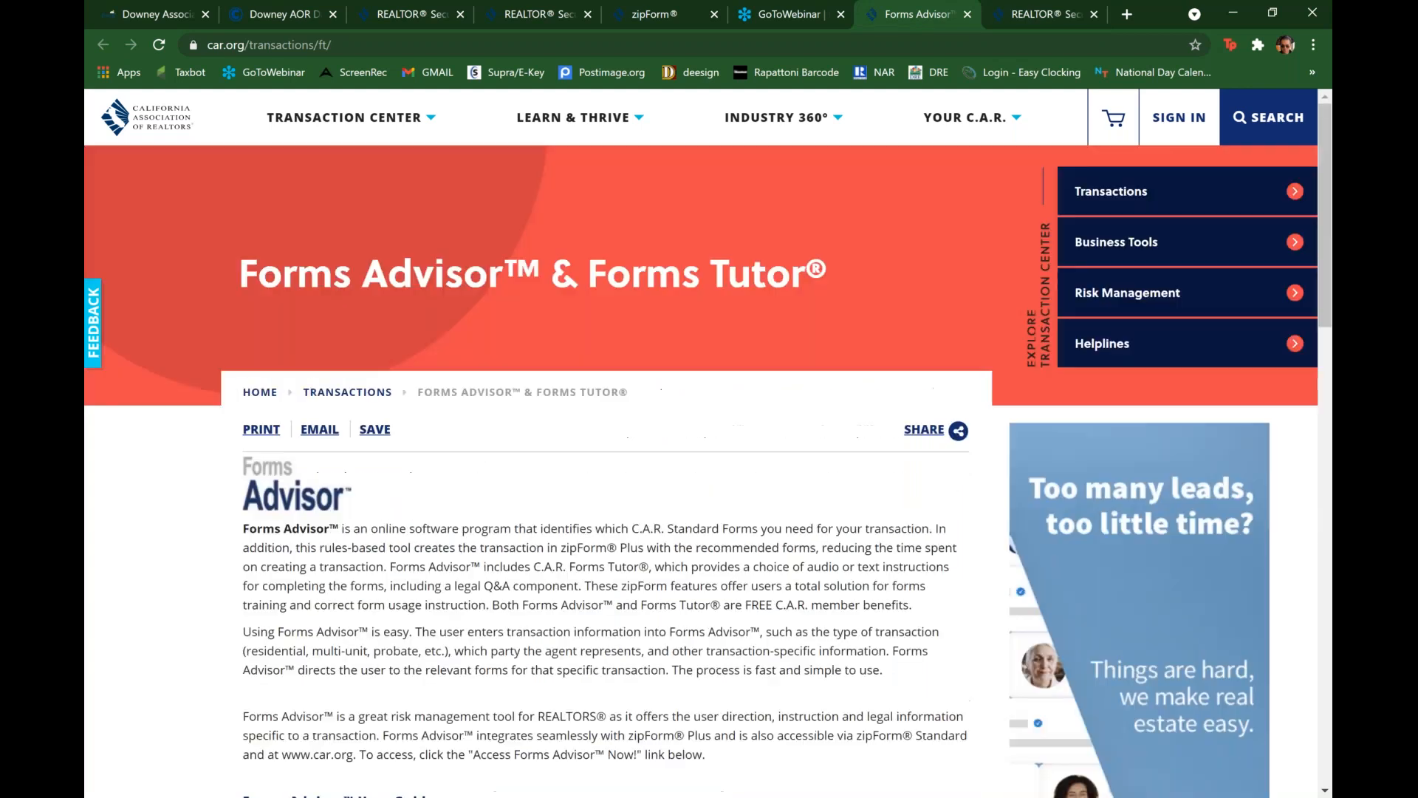
scroll(707, 450, "down", 3)
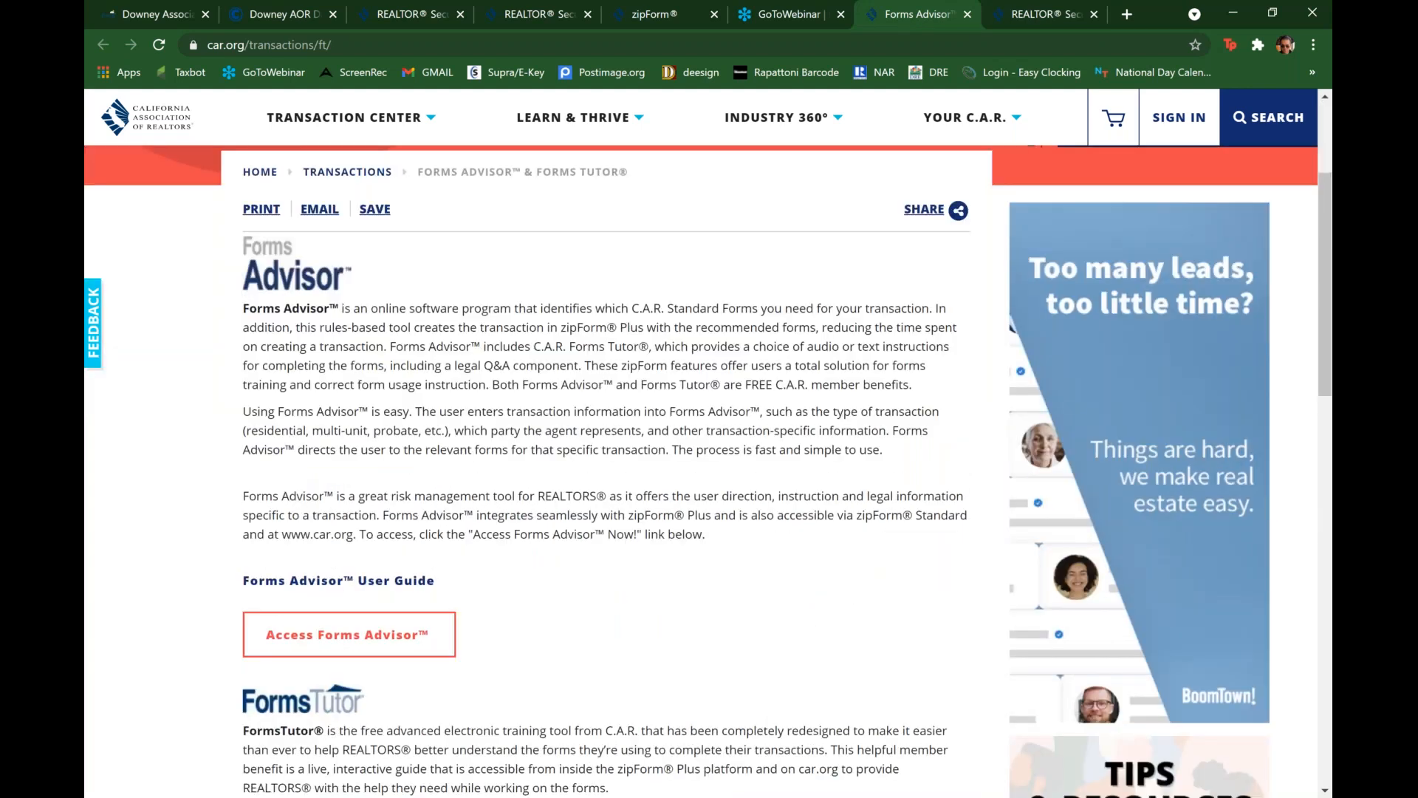
scroll(389, 523, "down", 6)
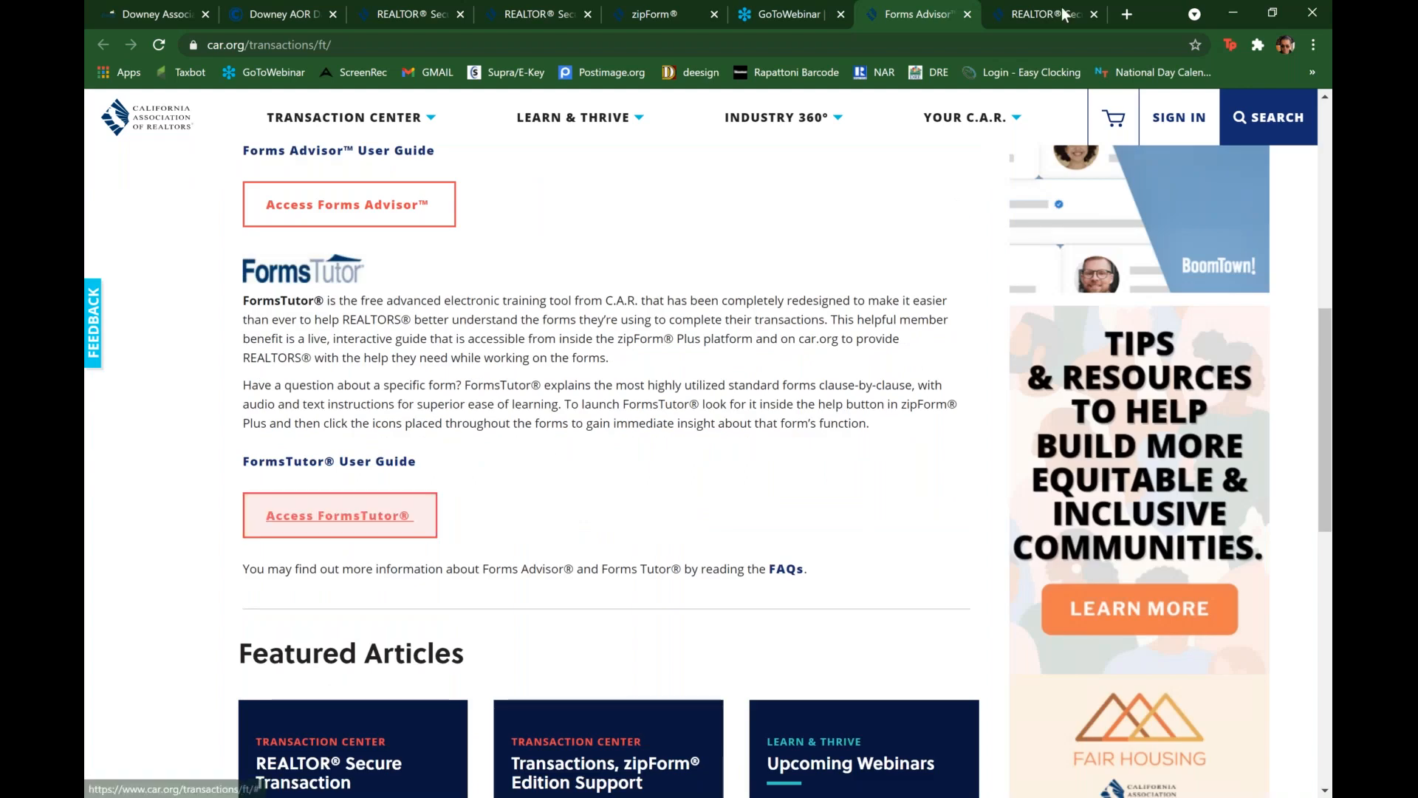
left_click(1097, 15)
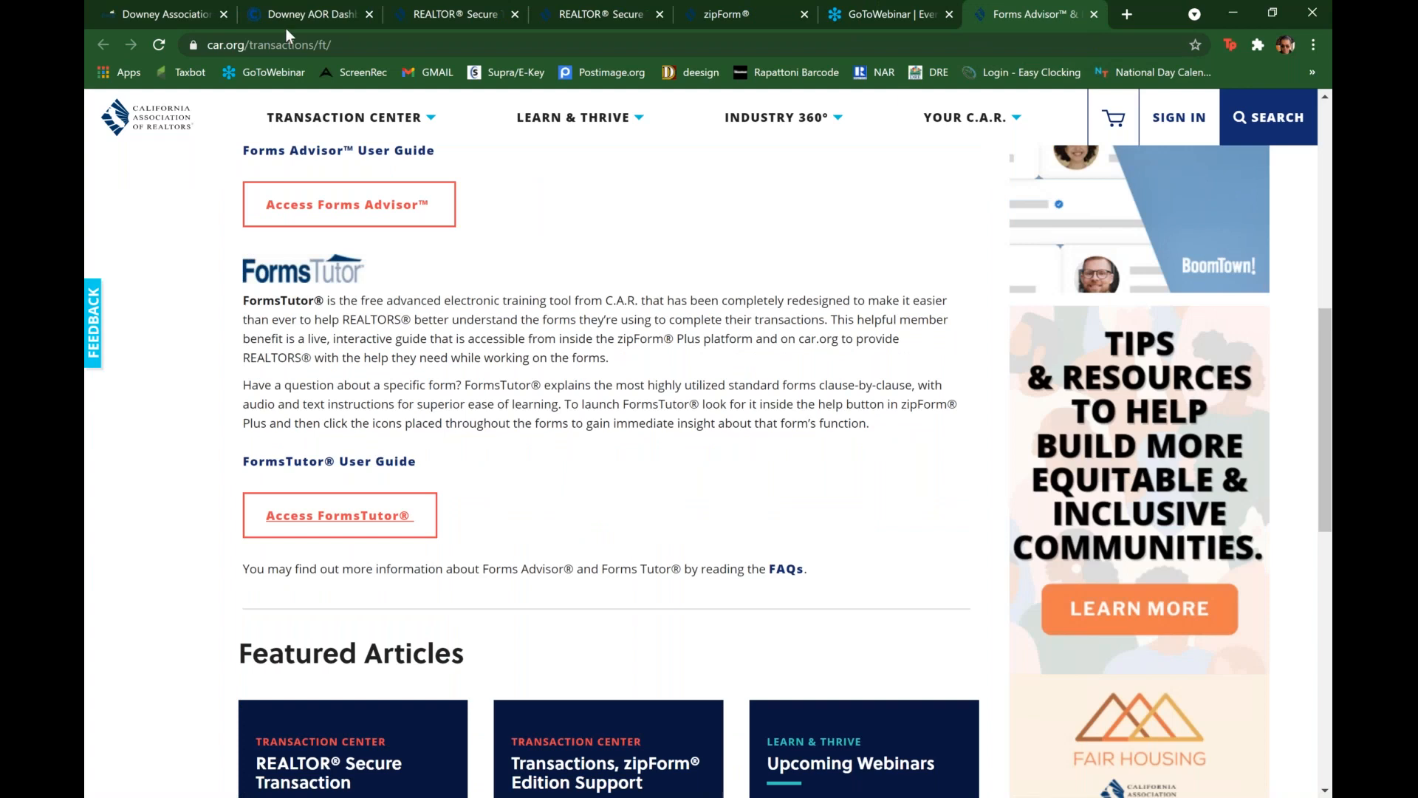
Step: Switch back to the zipForm Edition window and look through the agency relationship disclosure pages of the open form
mouse_move(335, 62)
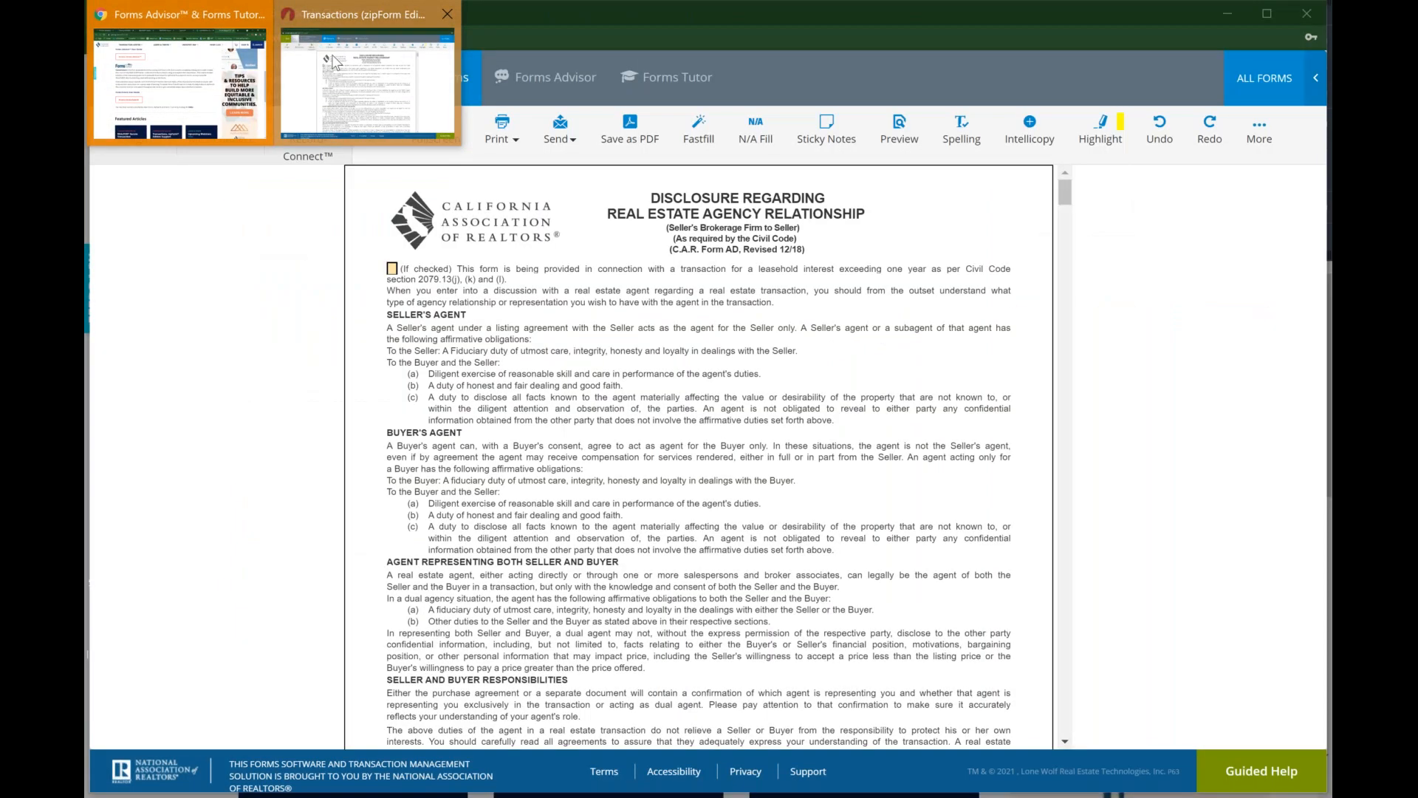
left_click(335, 61)
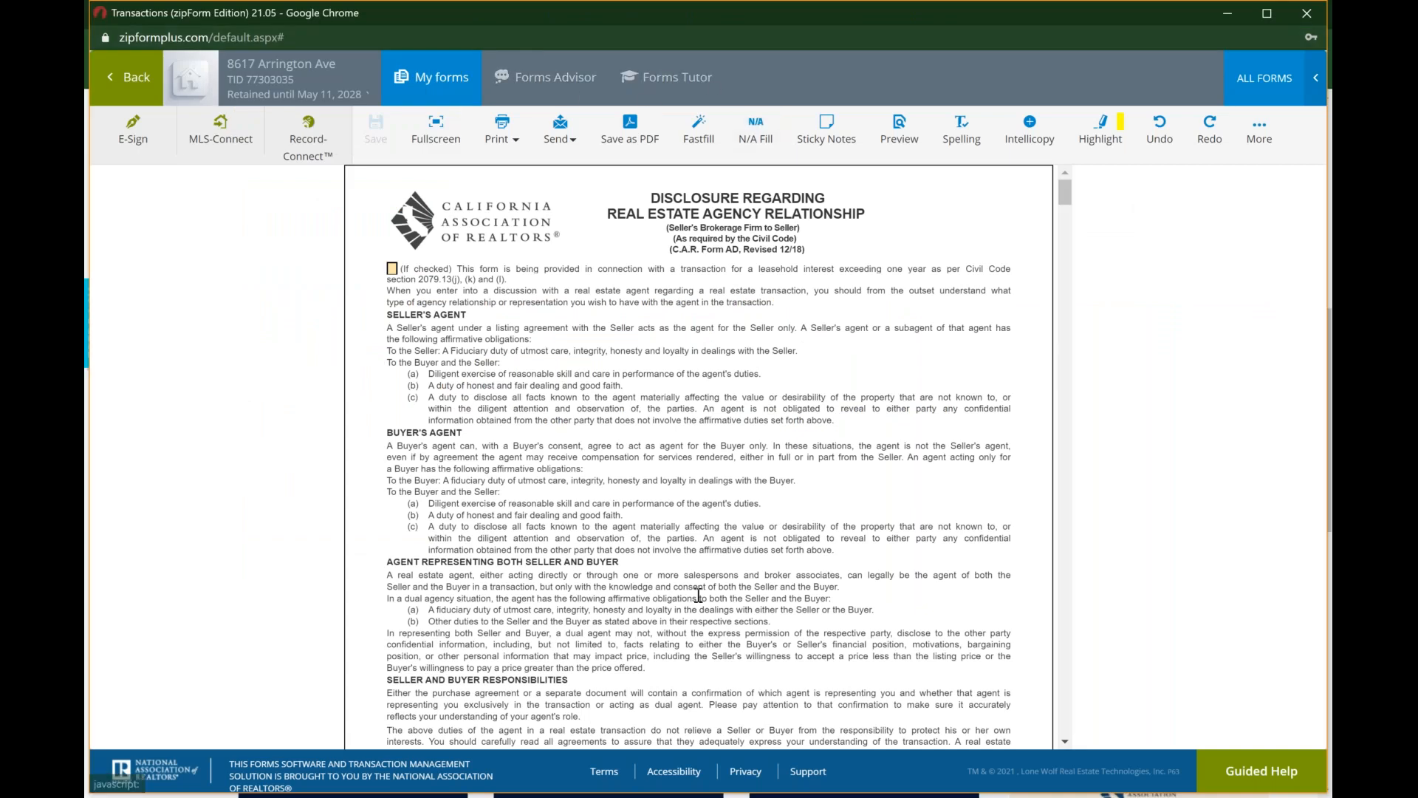
scroll(698, 595, "down", 8)
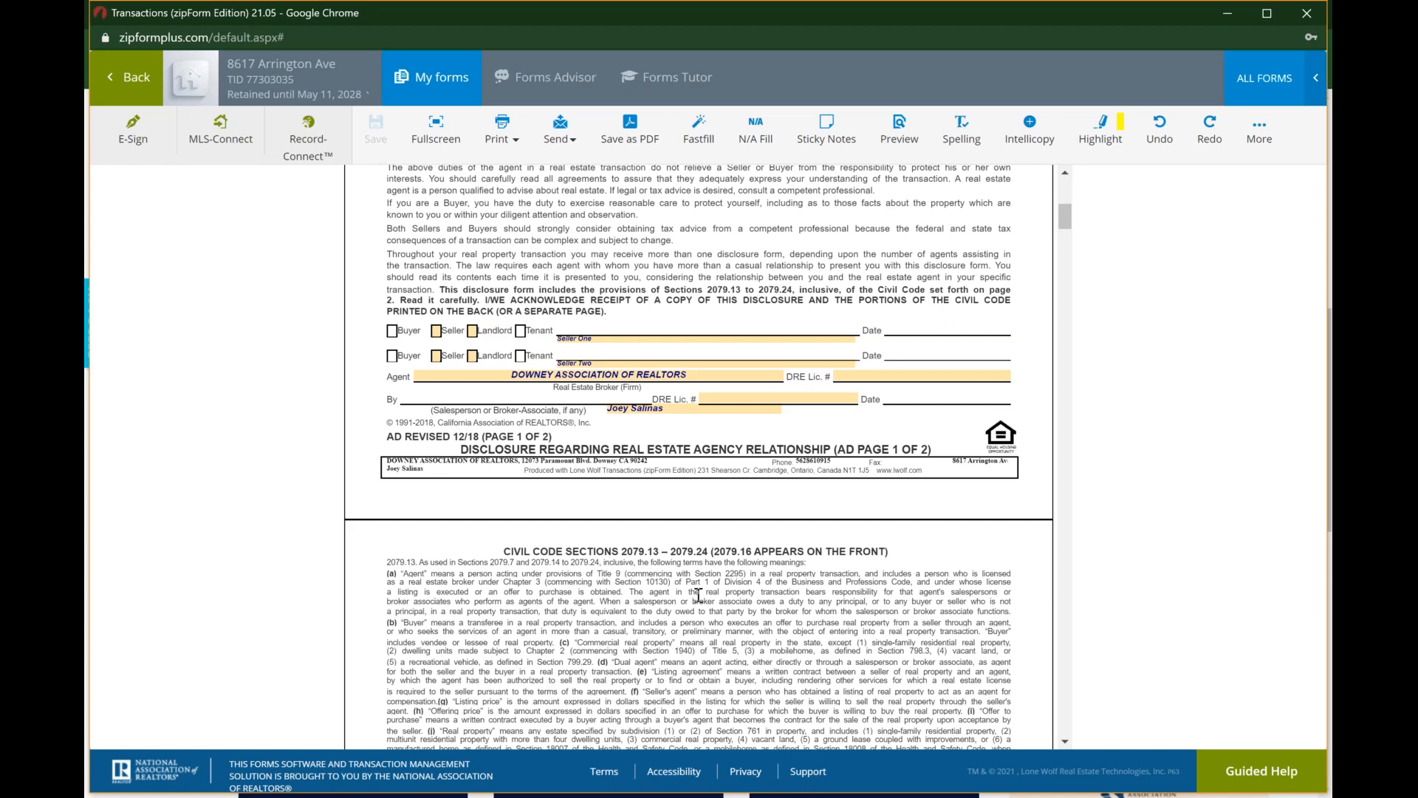
scroll(698, 595, "down", 1)
scroll(553, 407, "up", 10)
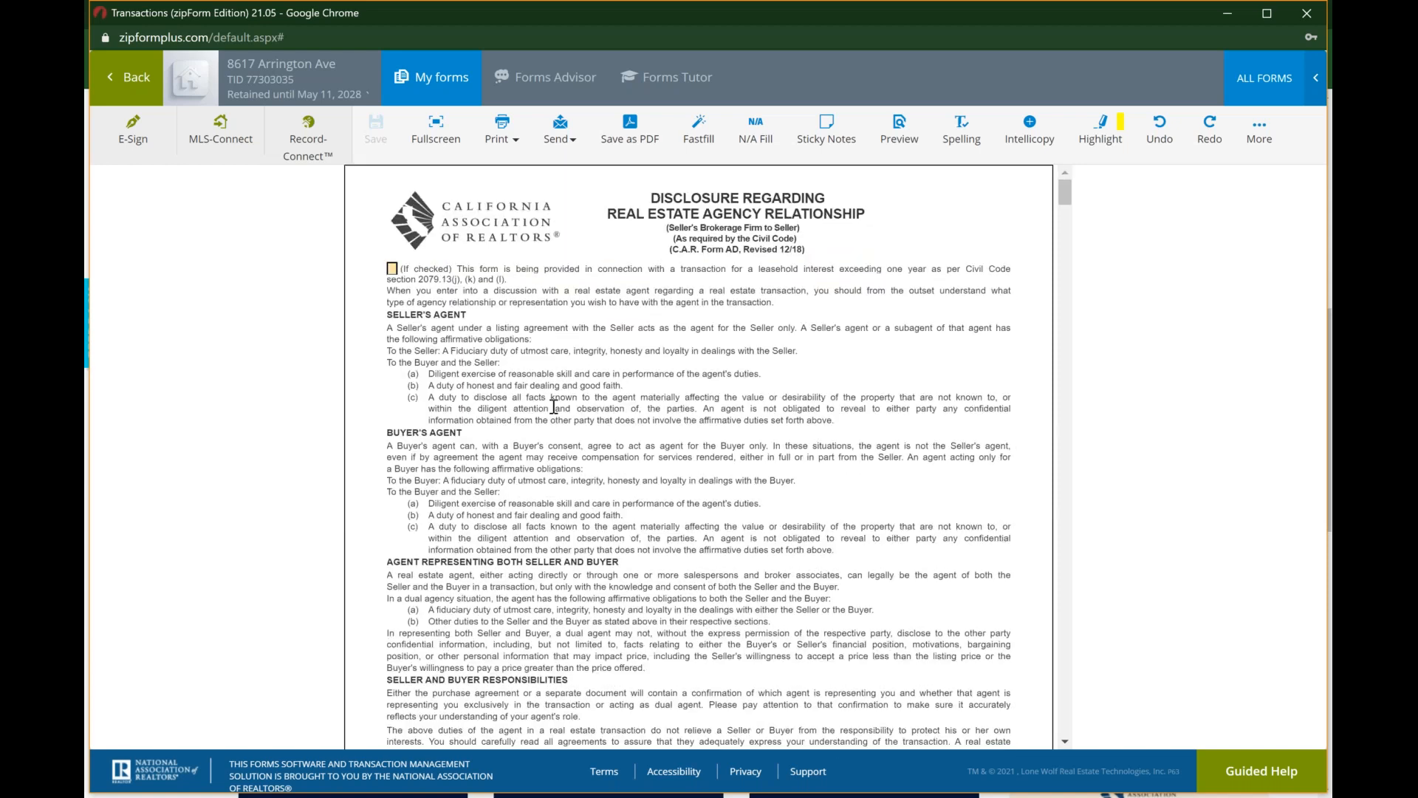
Step: Leave the form for the transaction's document list and view the transaction's E-Sign packets
left_click(134, 88)
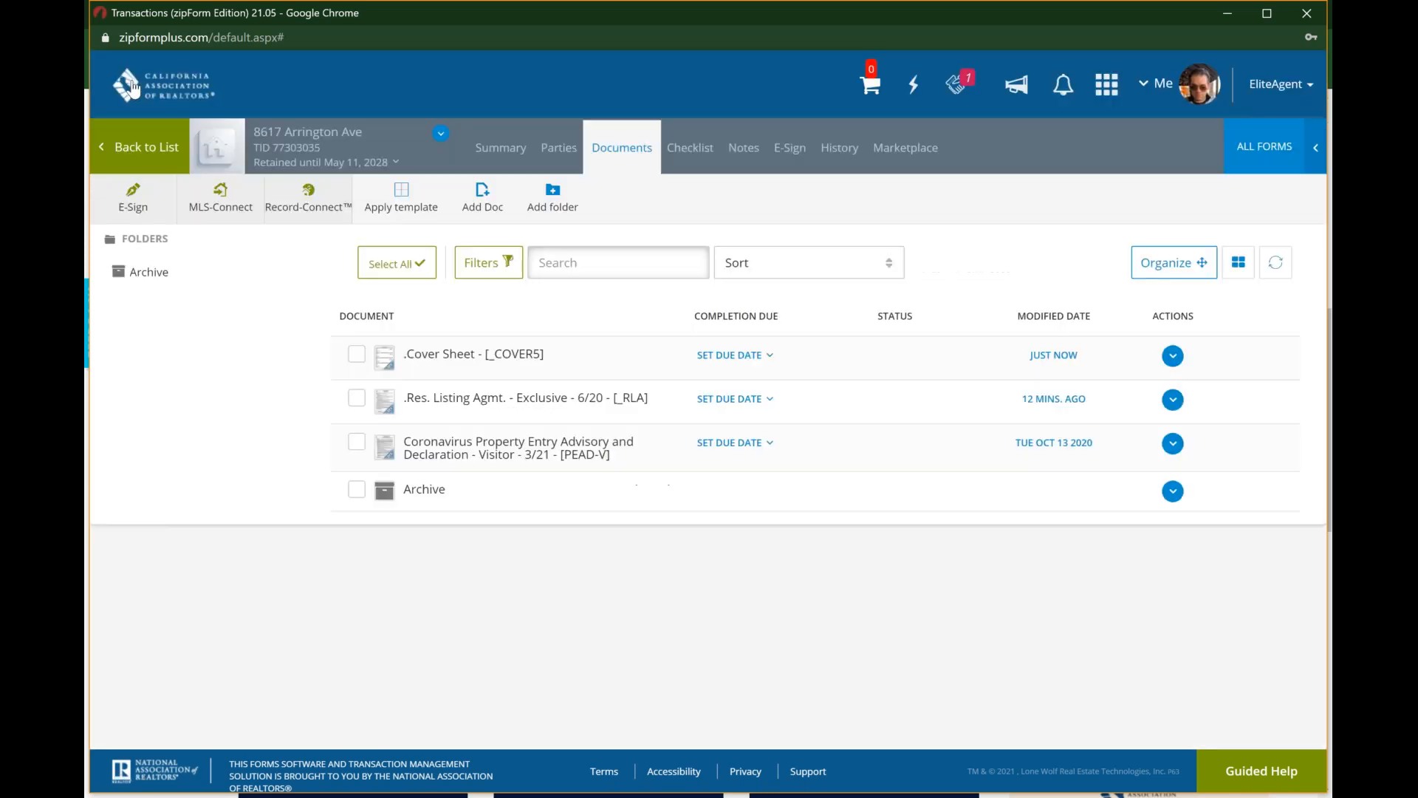
left_click(136, 205)
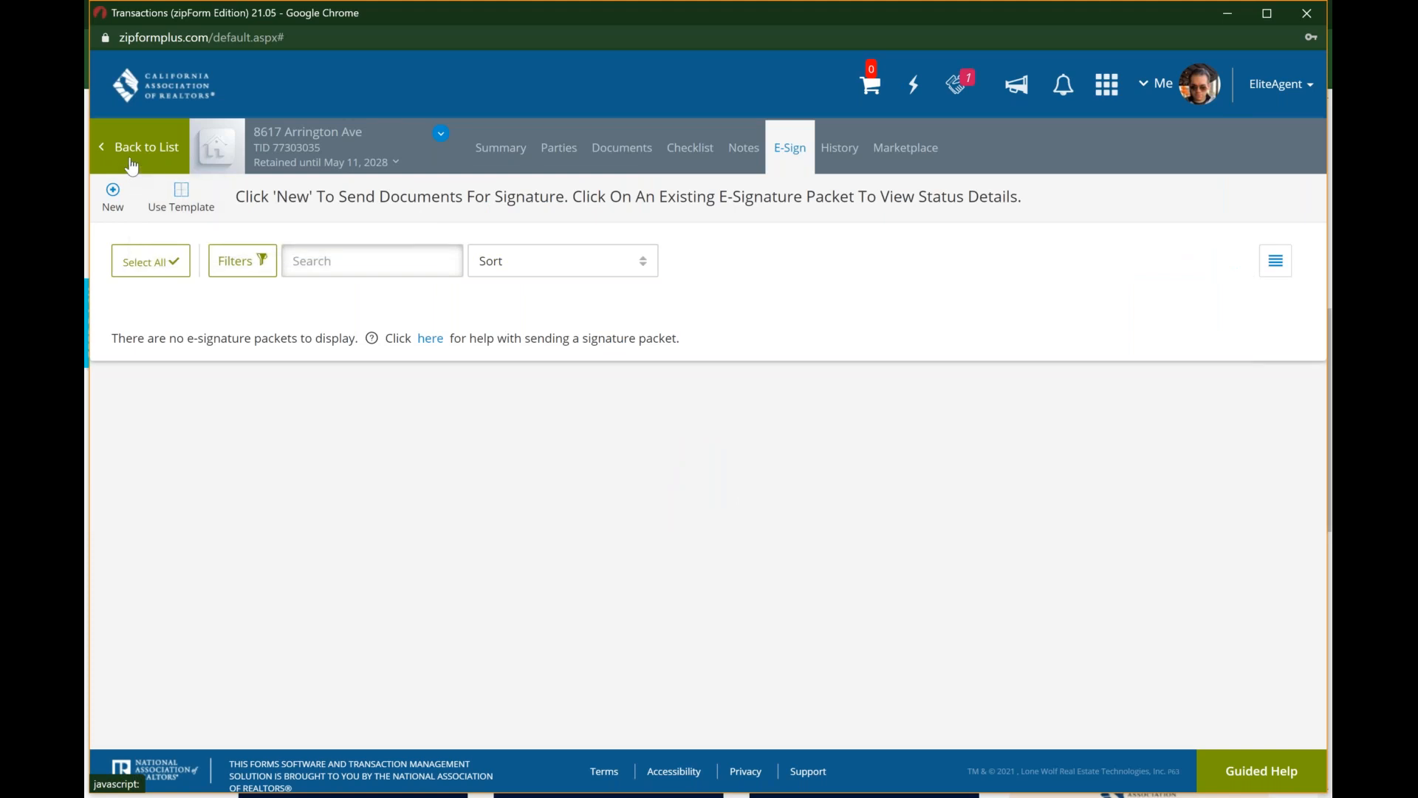
left_click(621, 150)
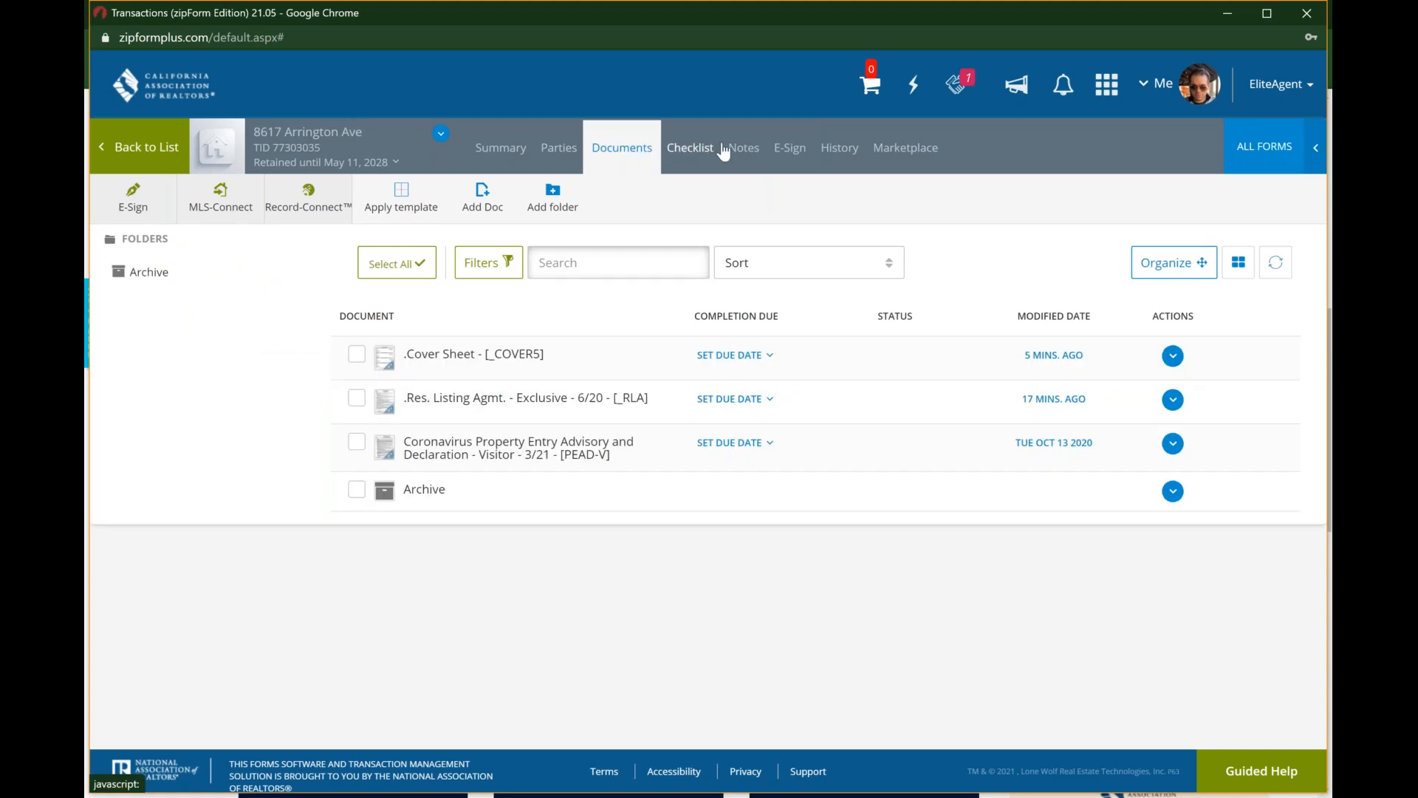
left_click(787, 150)
left_click(789, 150)
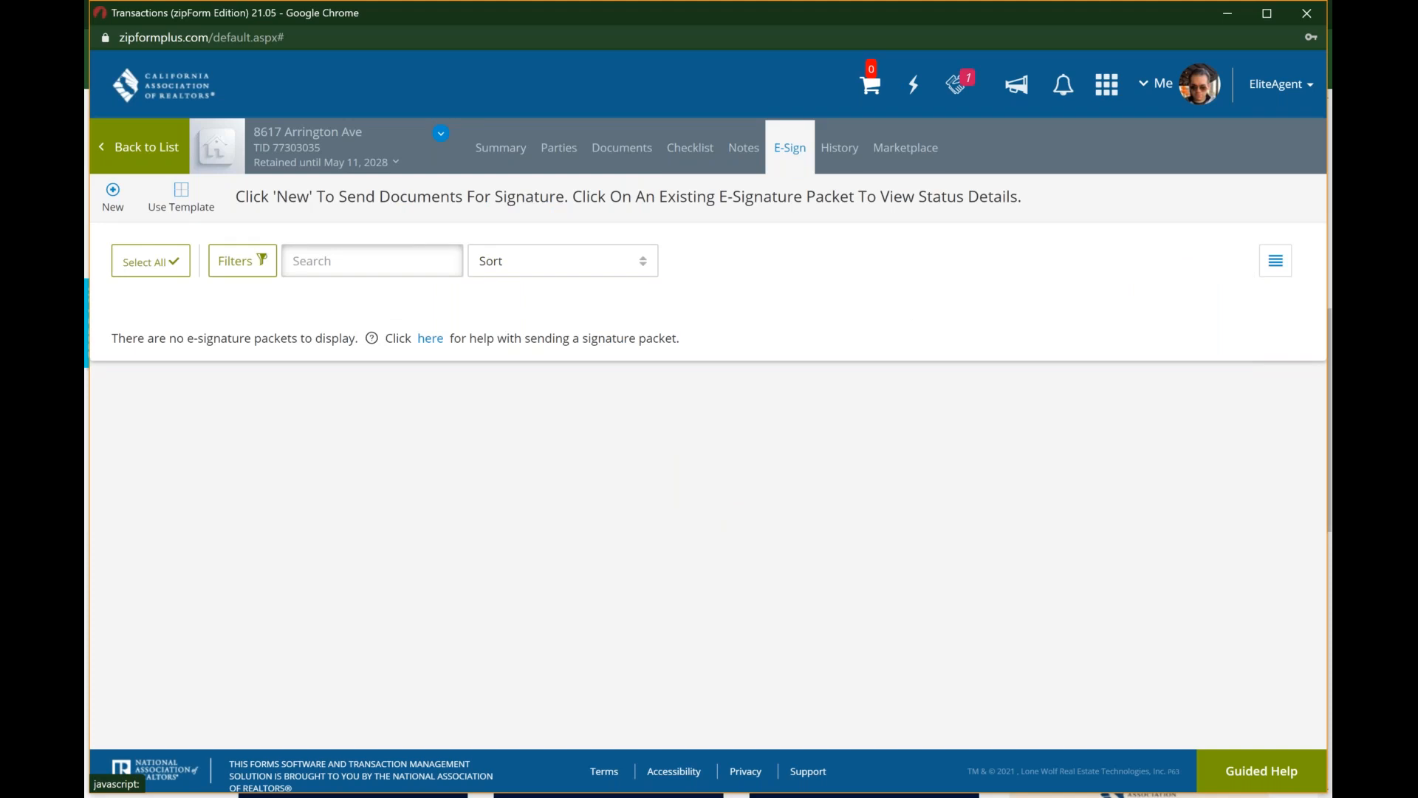
Step: Open the listing transaction dated Jul 24 2020 from the transaction list and view its completed "Listing Agreement" e-signature packet
left_click(148, 136)
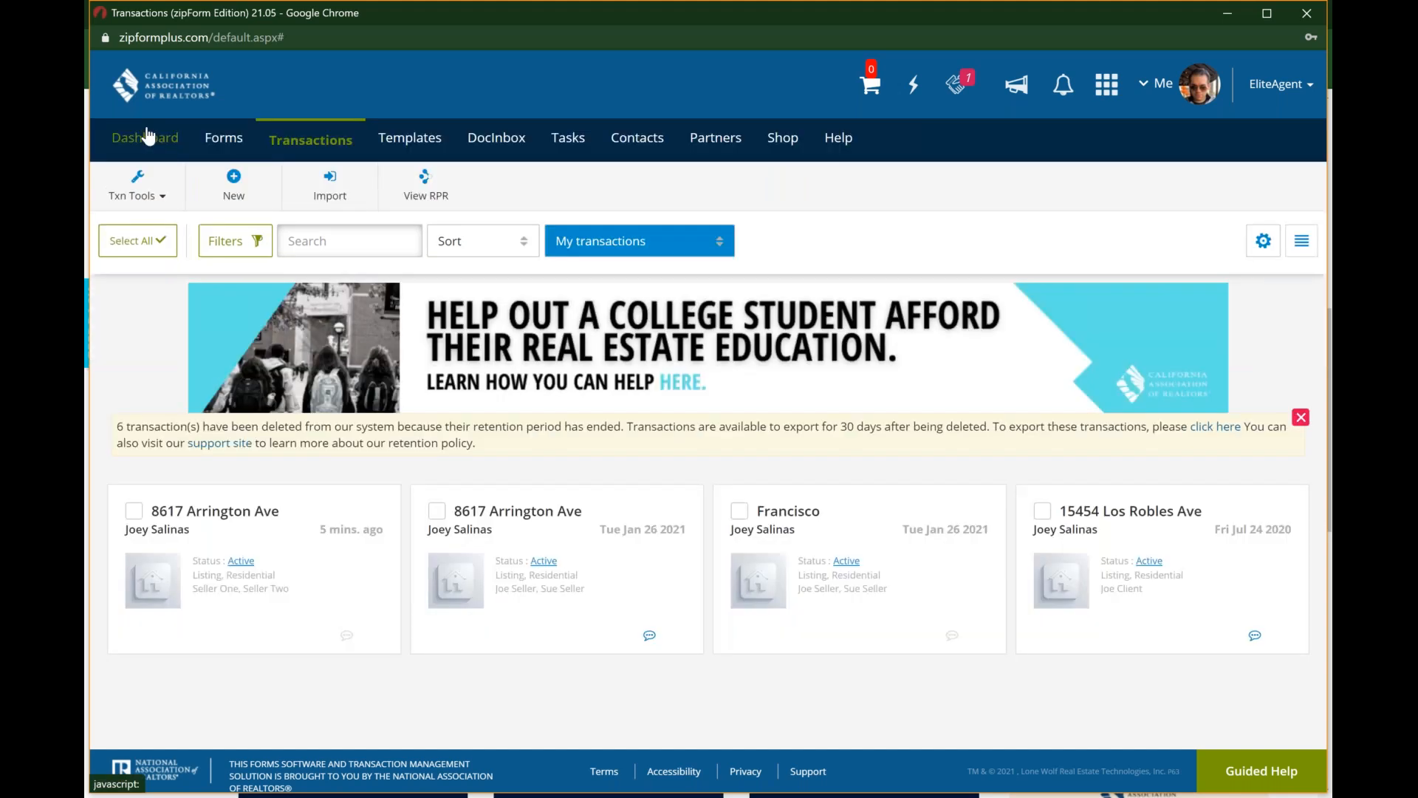
left_click(1146, 556)
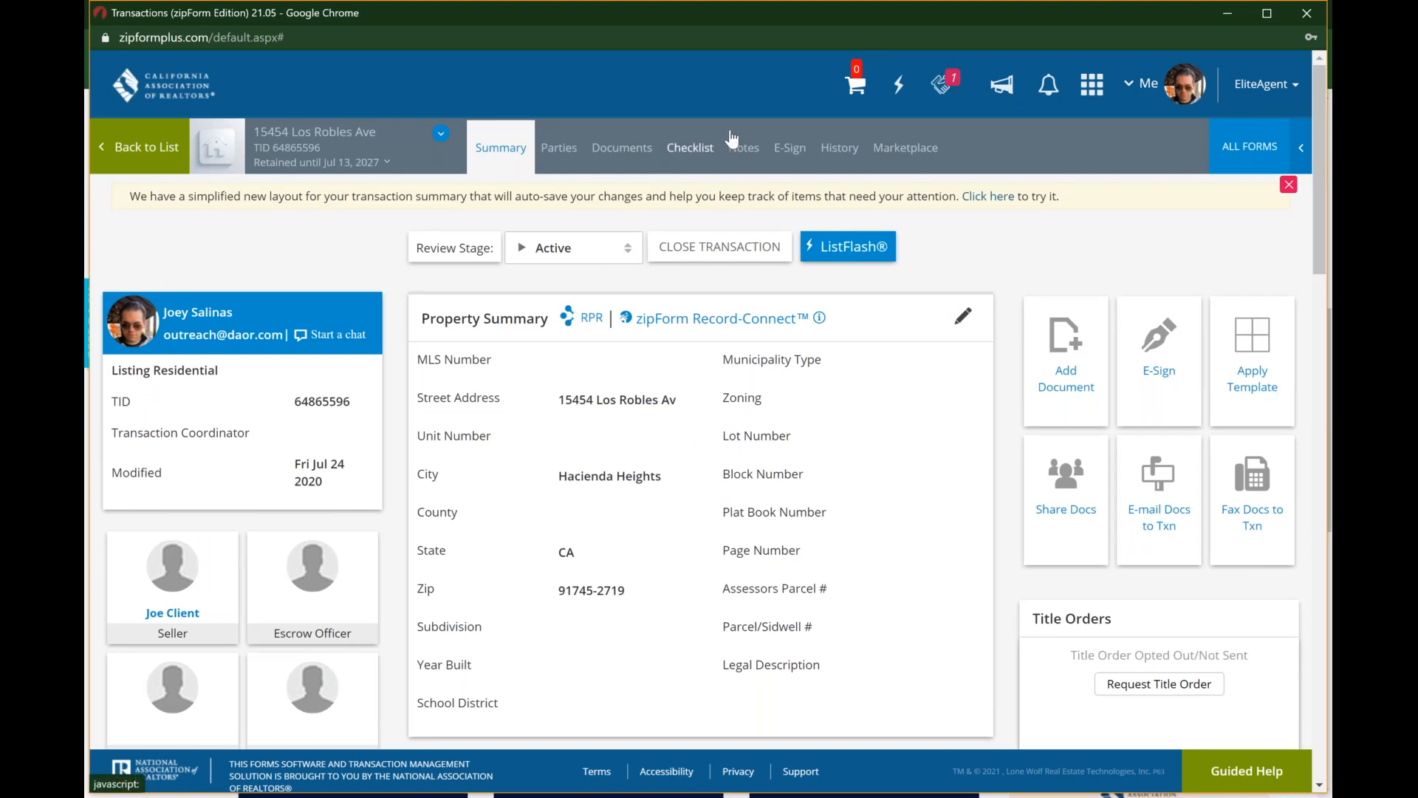
left_click(791, 152)
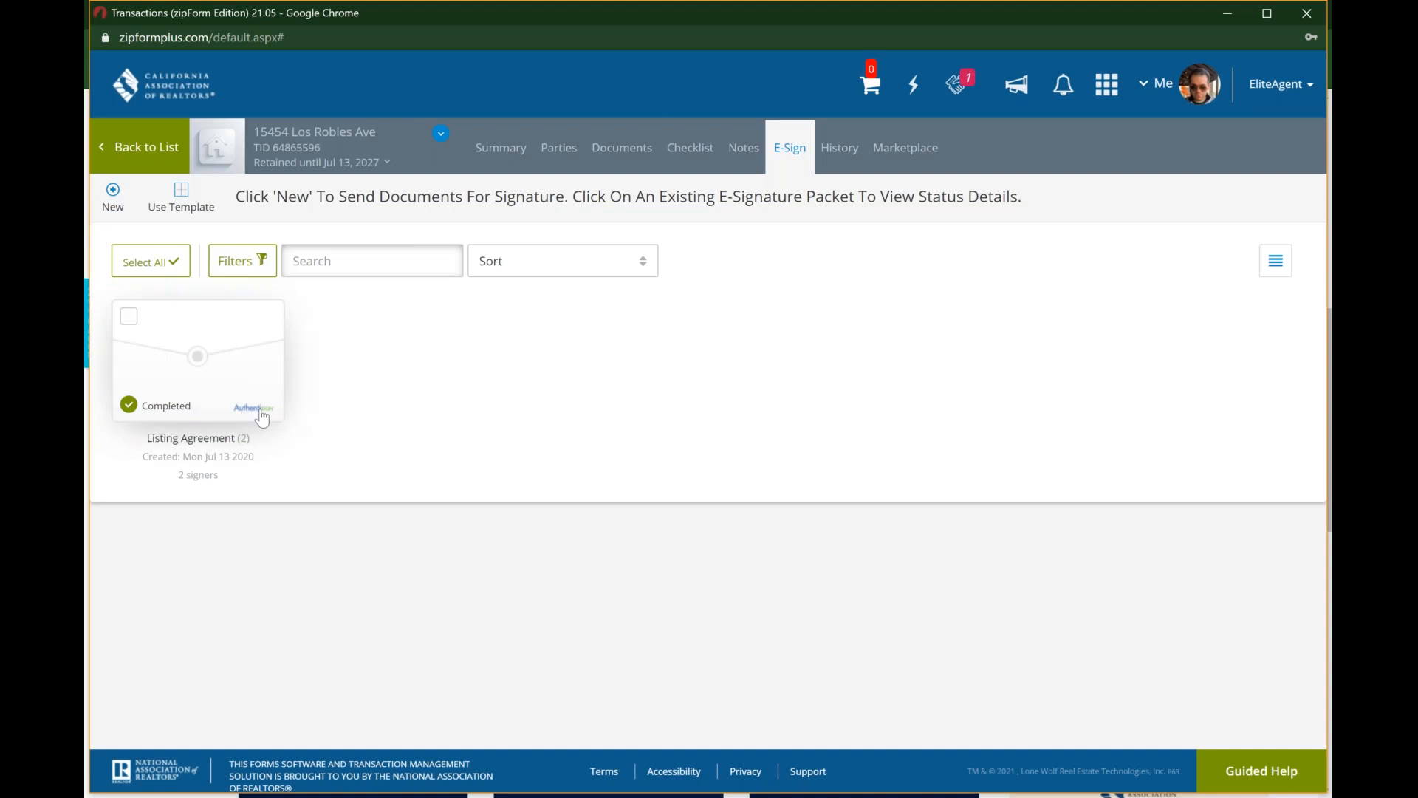
left_click(189, 371)
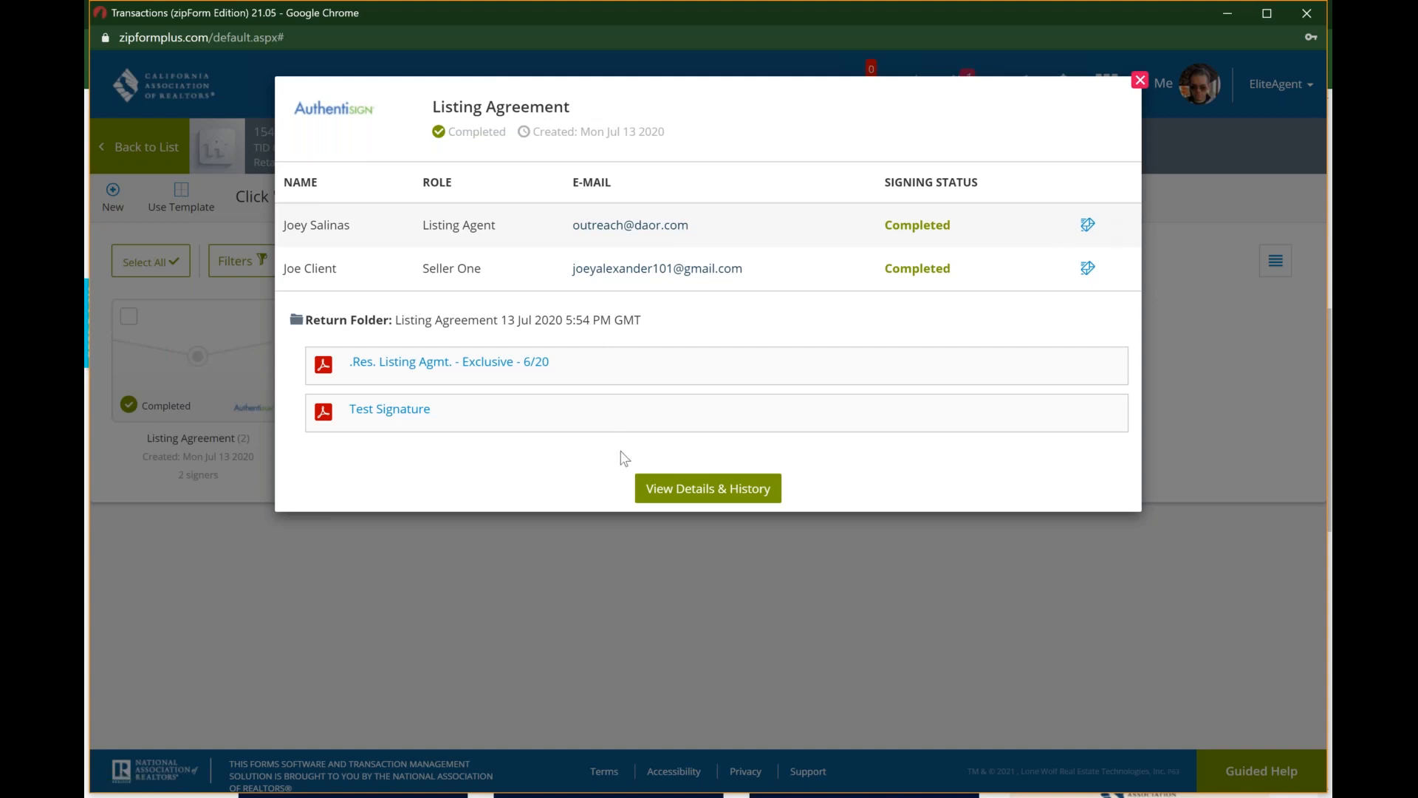
Step: Close the packet details, return to the transaction list and open the E-Sign packets of the most recently modified listing transaction
left_click(1142, 81)
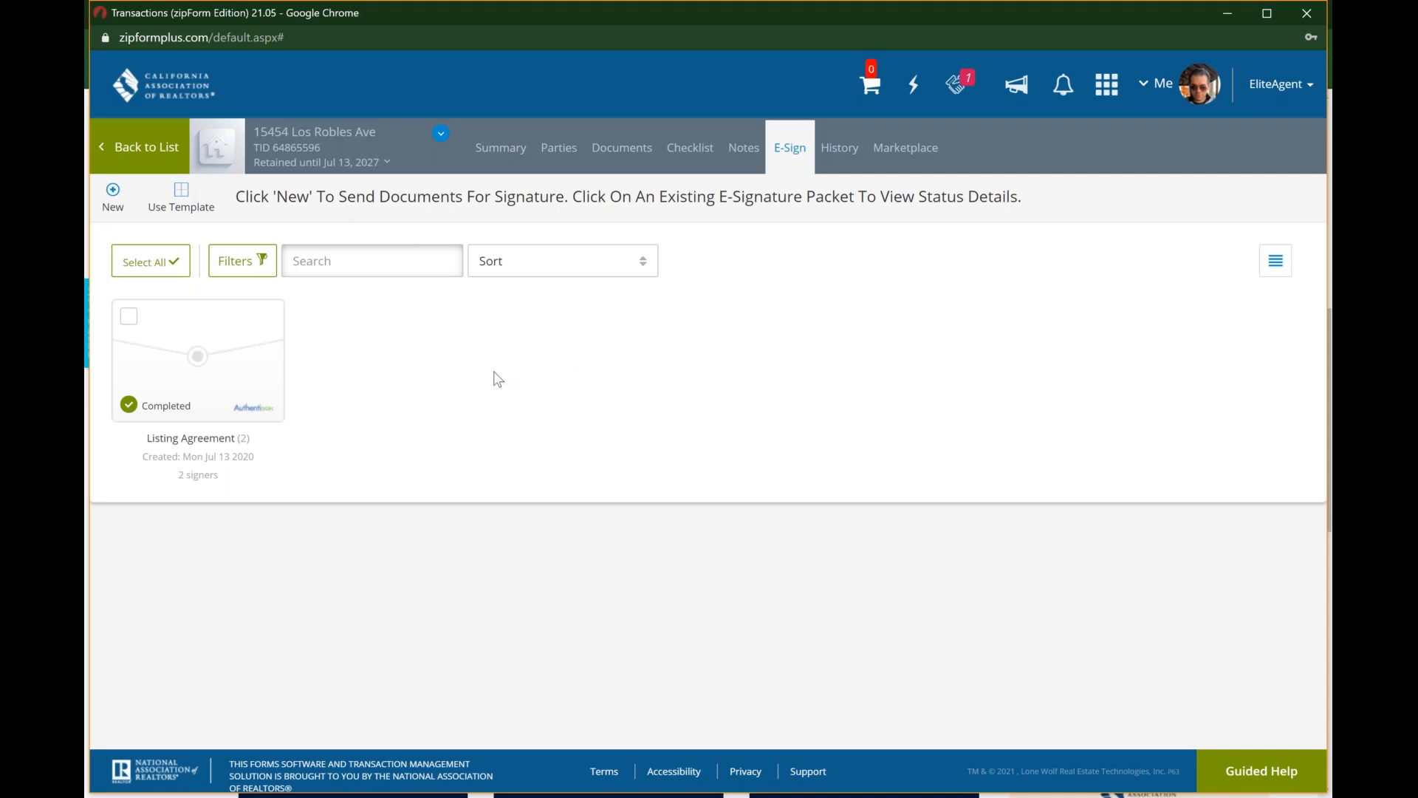
left_click(155, 151)
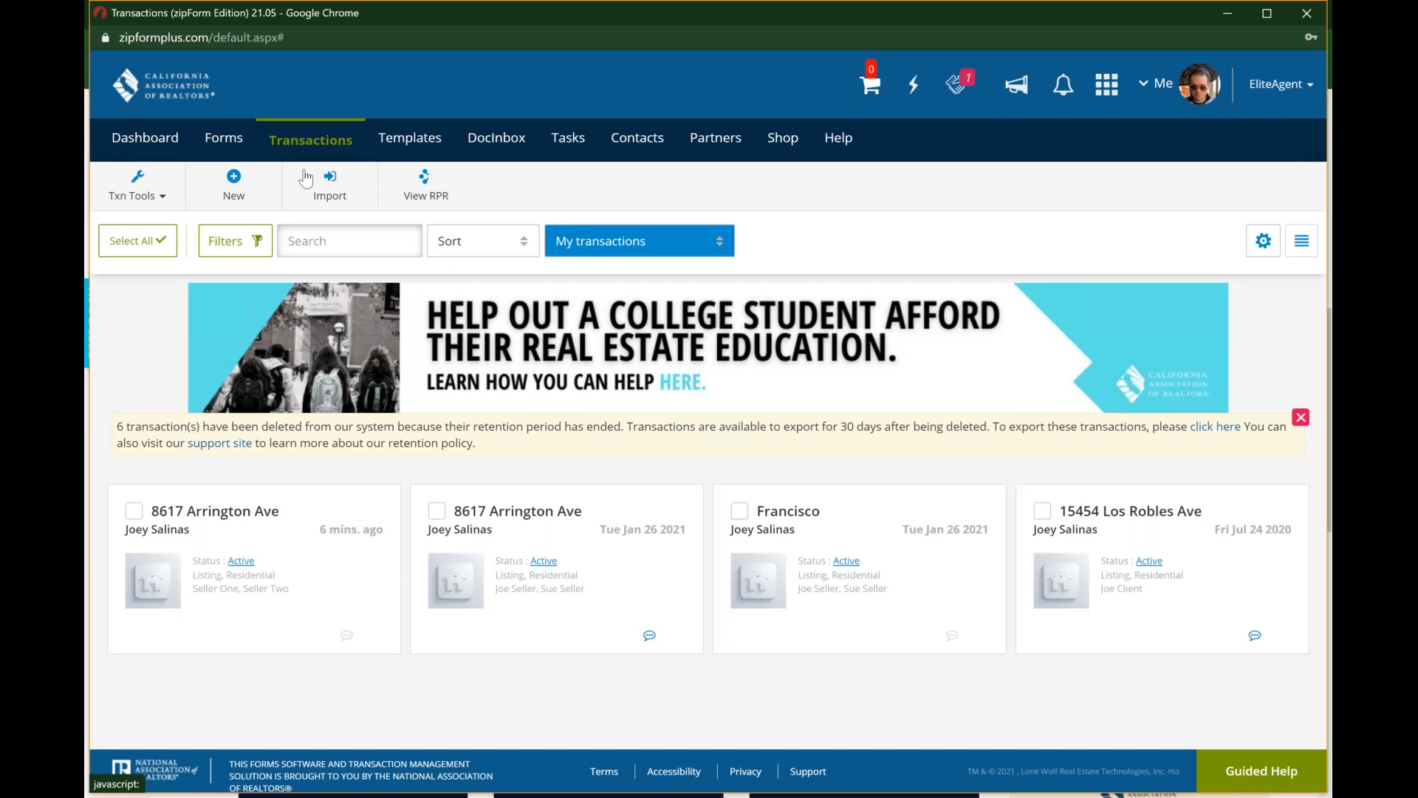
left_click(339, 206)
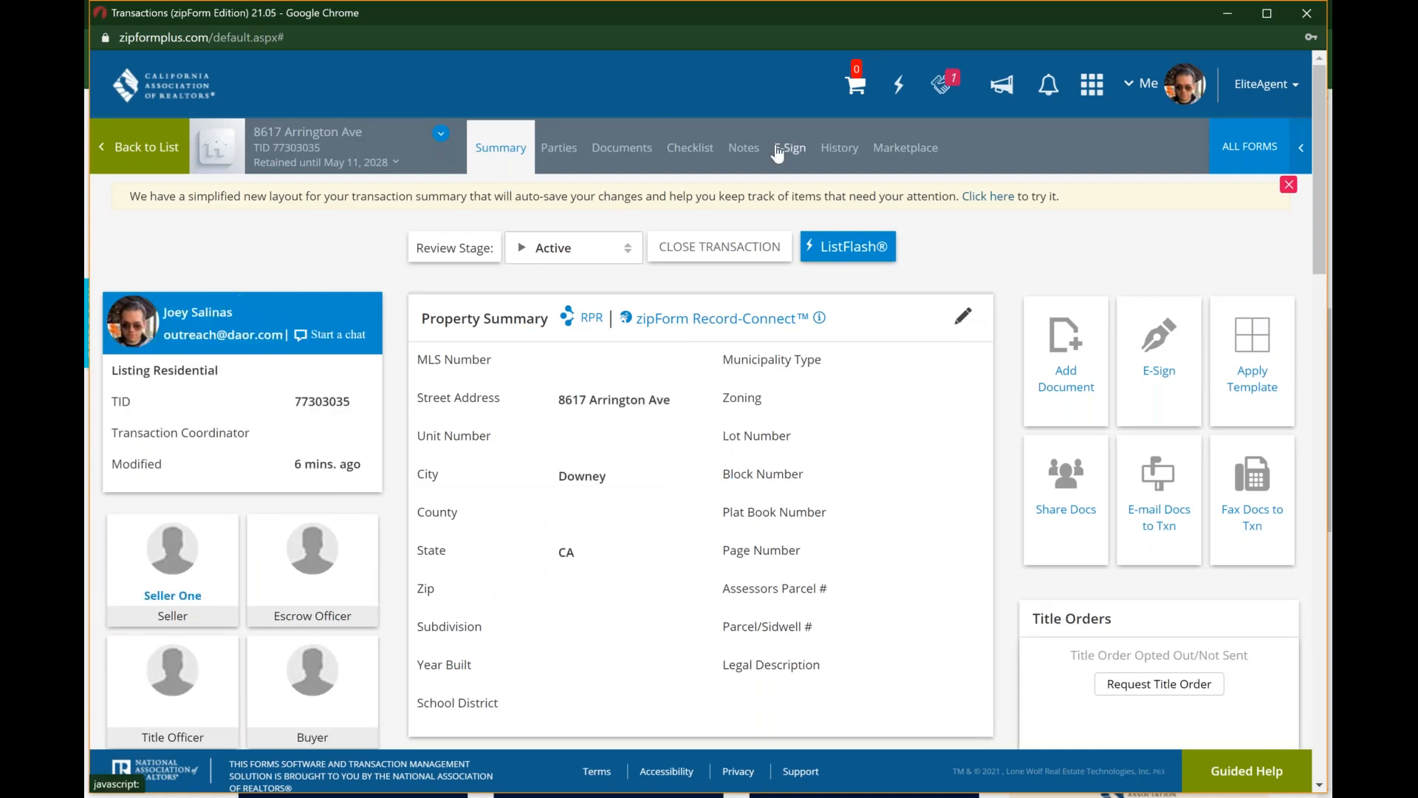
left_click(778, 152)
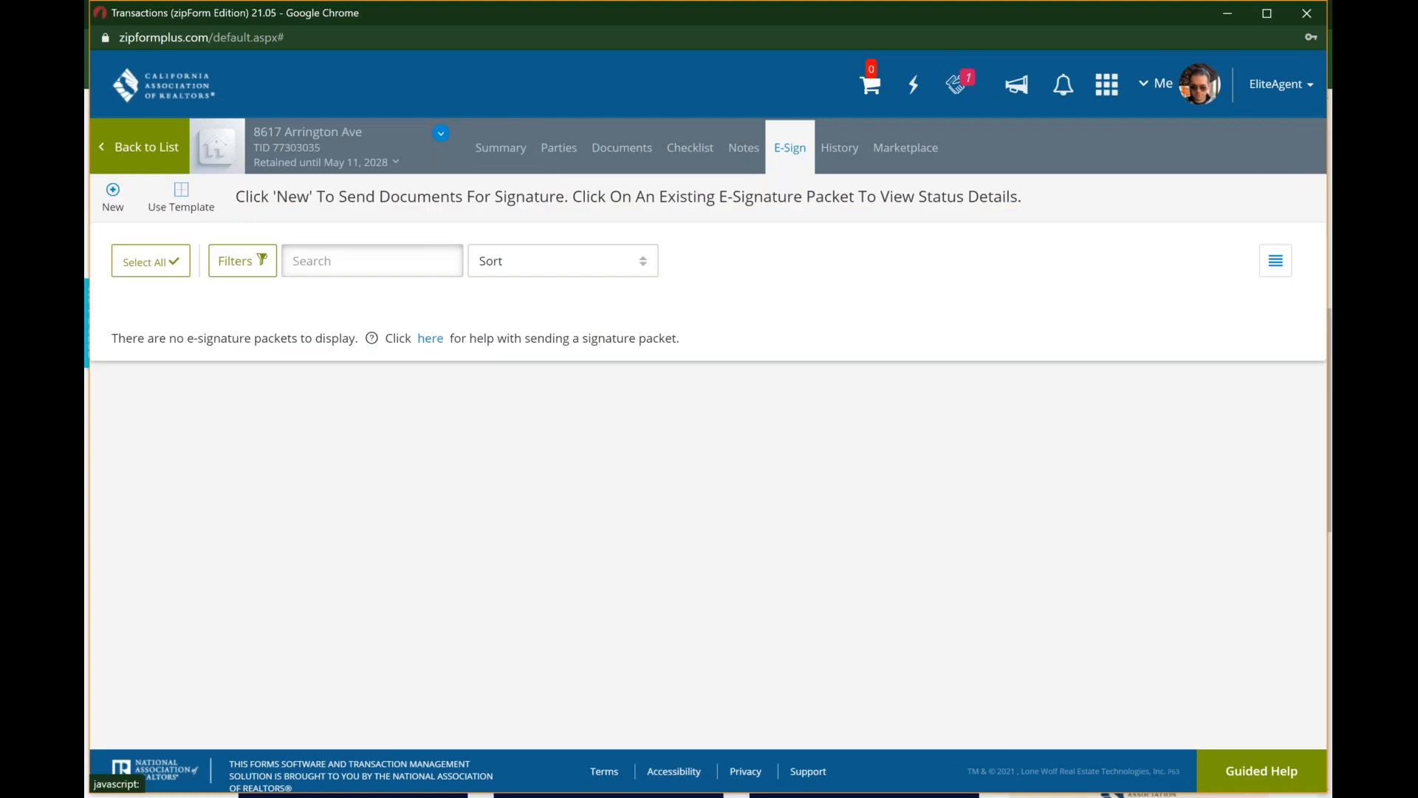
Step: Start a new signature packet and include the ".Res. Listing Agmt. - Exclusive - 6/20" form as the document to sign
left_click(113, 193)
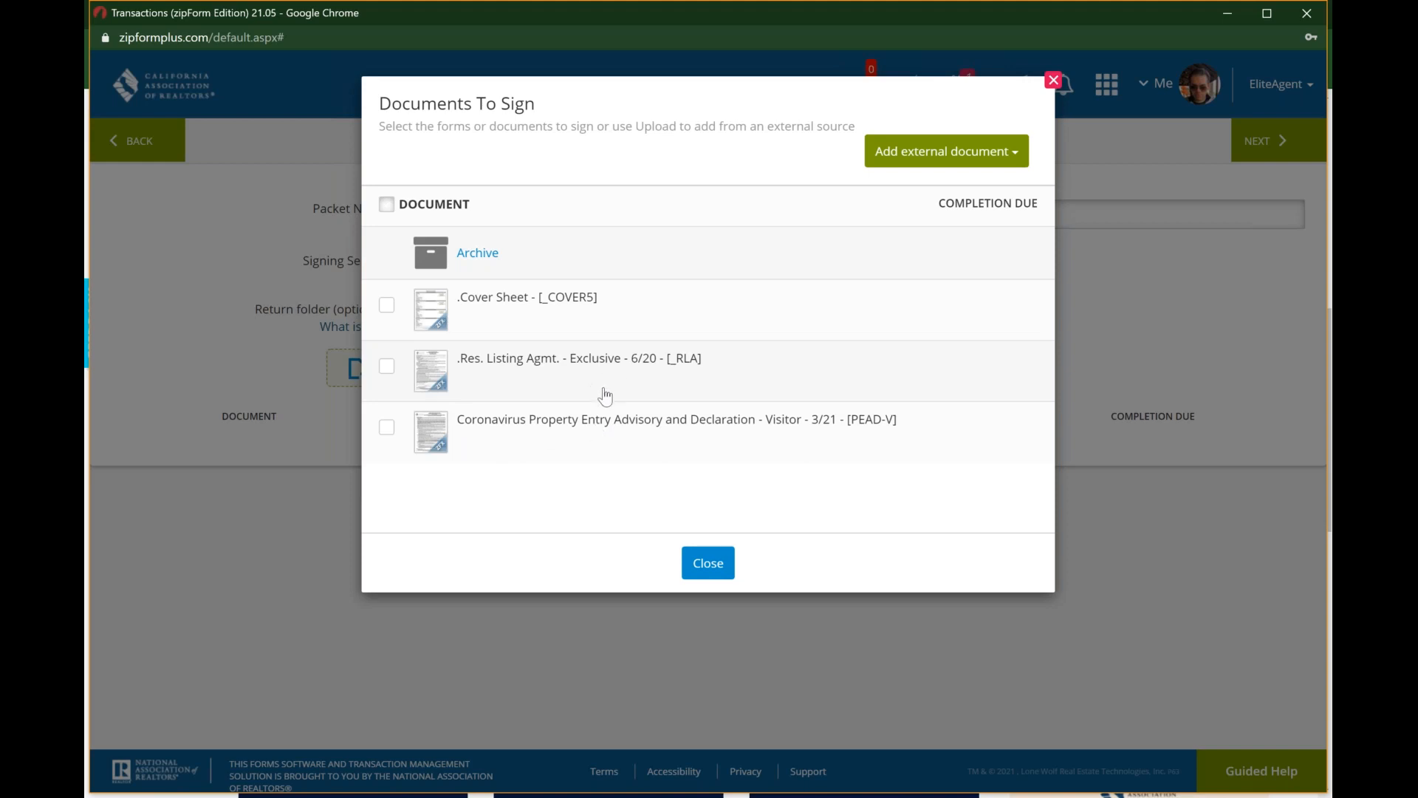
left_click(387, 367)
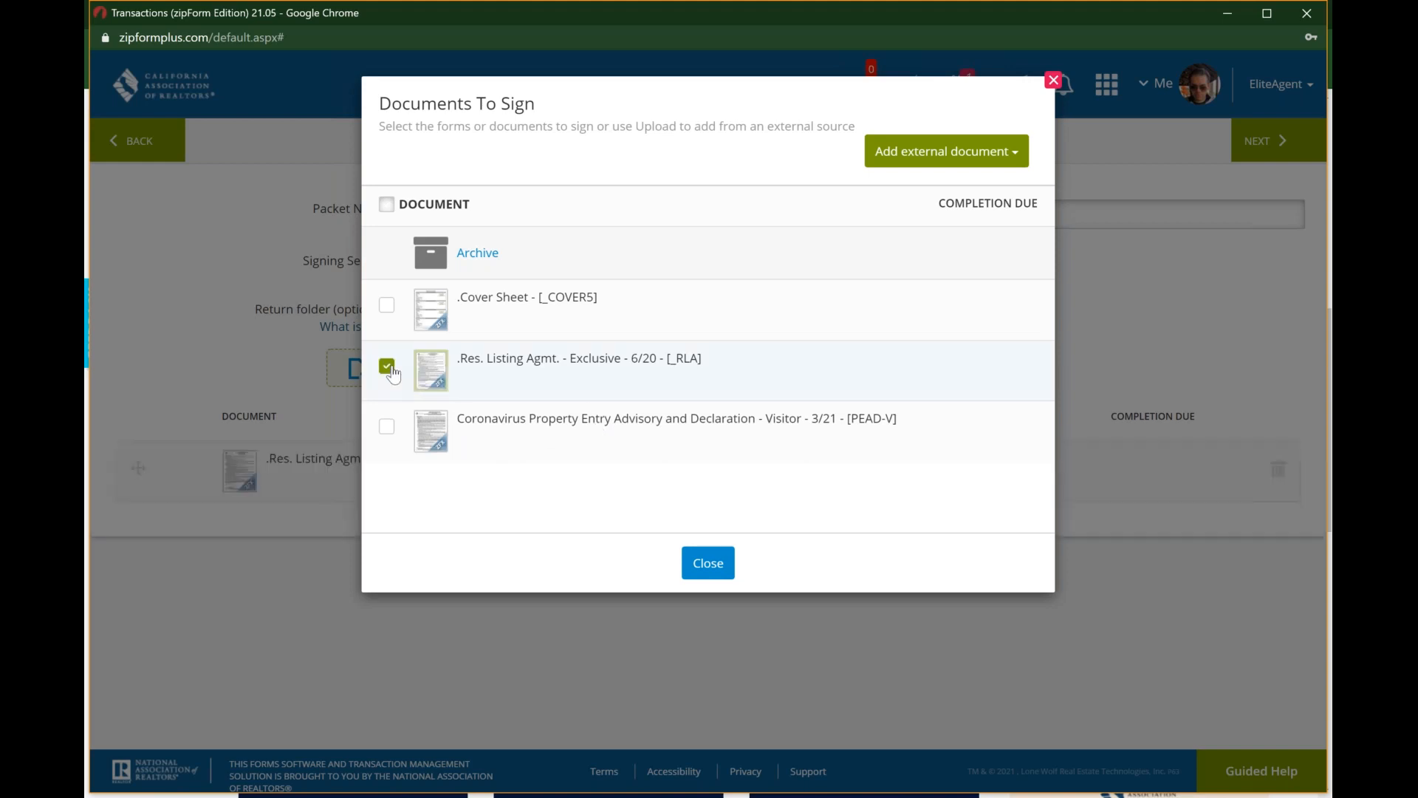
left_click(709, 563)
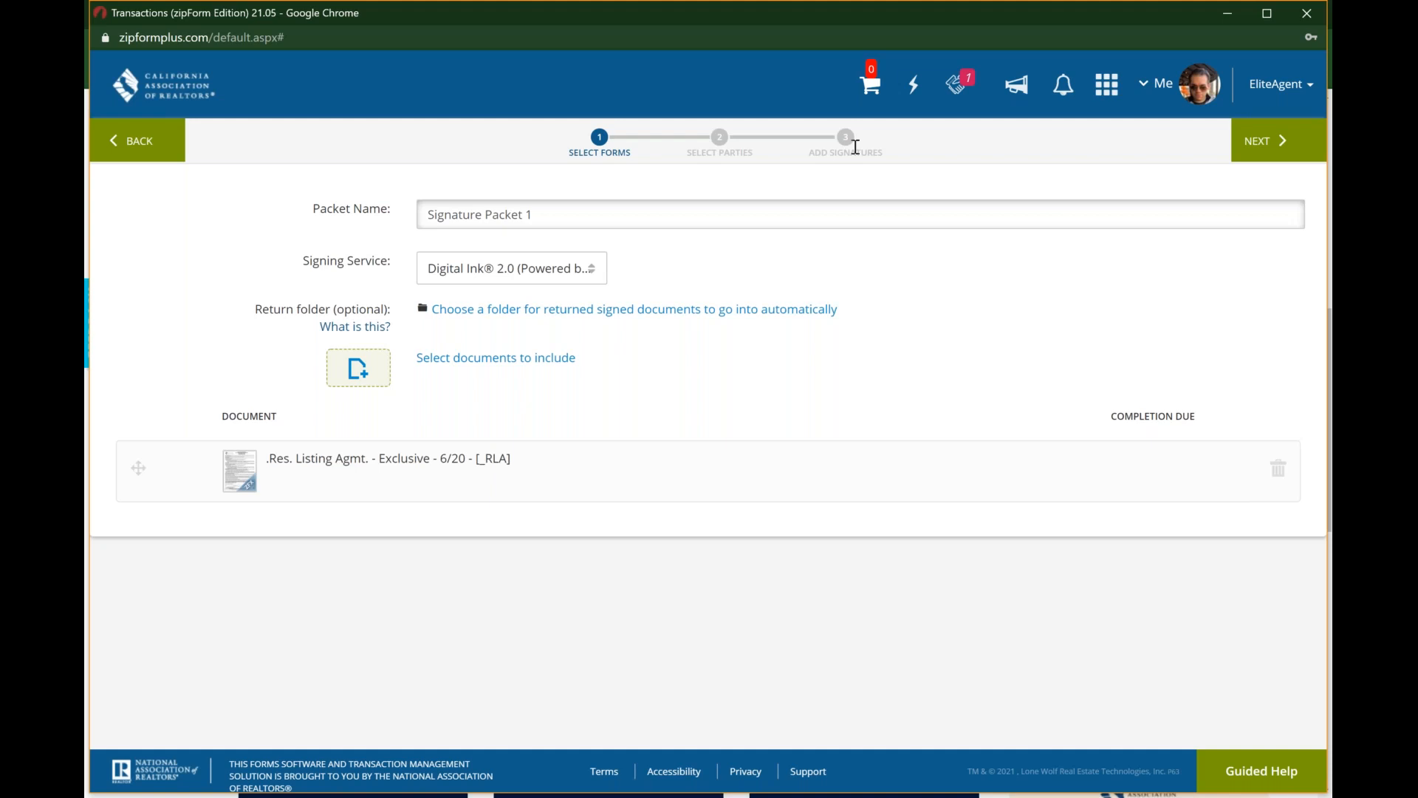
Step: Check the packet name and signing service choices, keep Digital Ink 2.0 (Powered by Authentisign), and proceed to selecting the parties
left_click(535, 213)
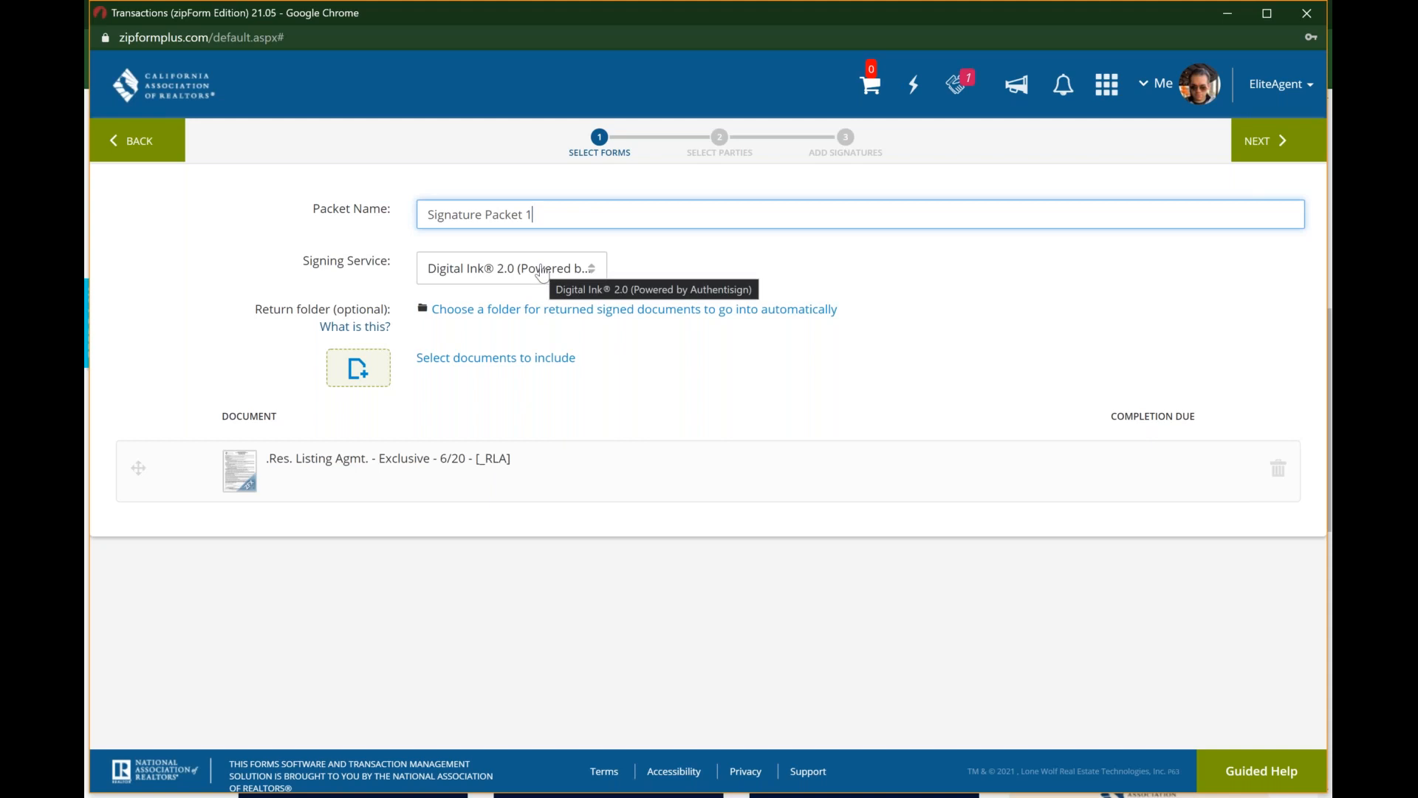
left_click(588, 271)
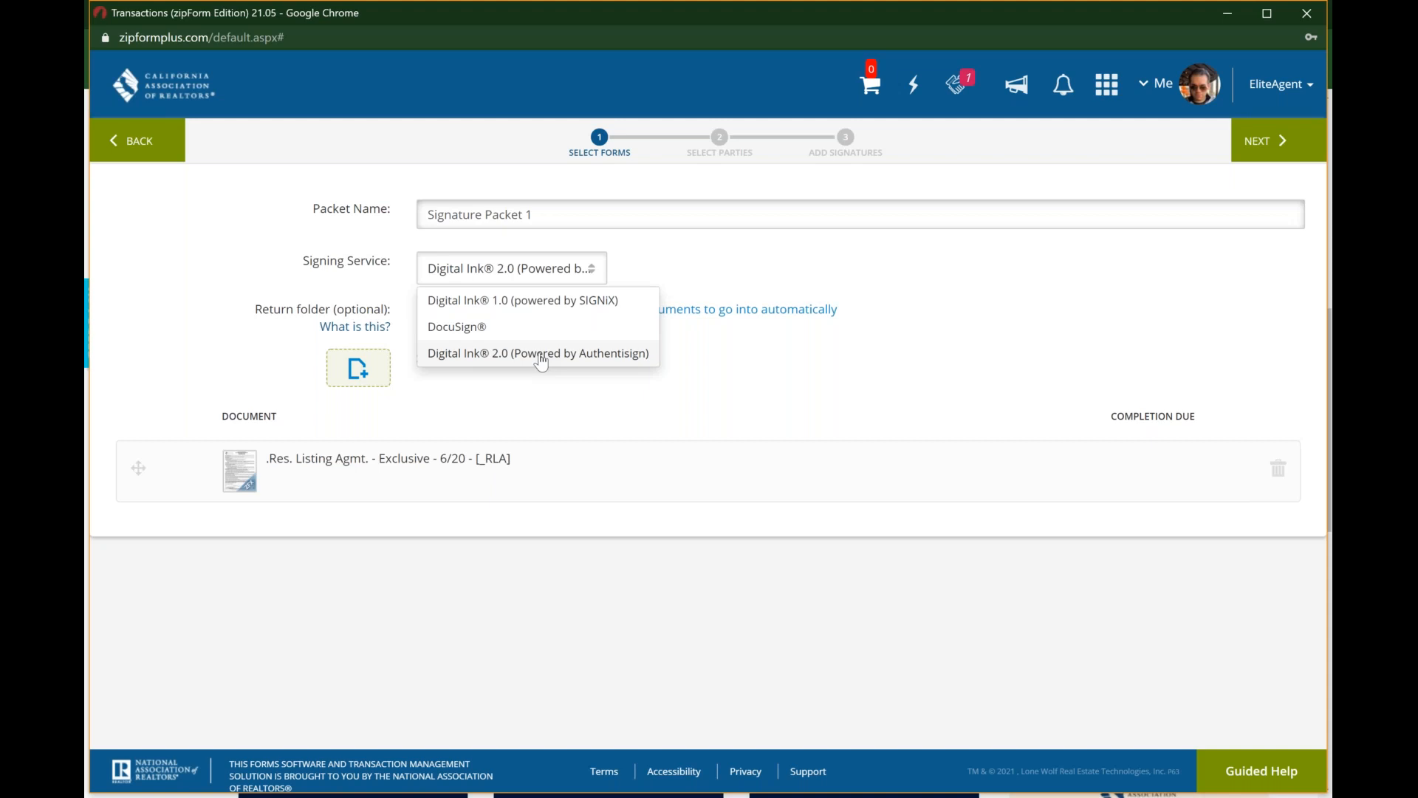
left_click(862, 255)
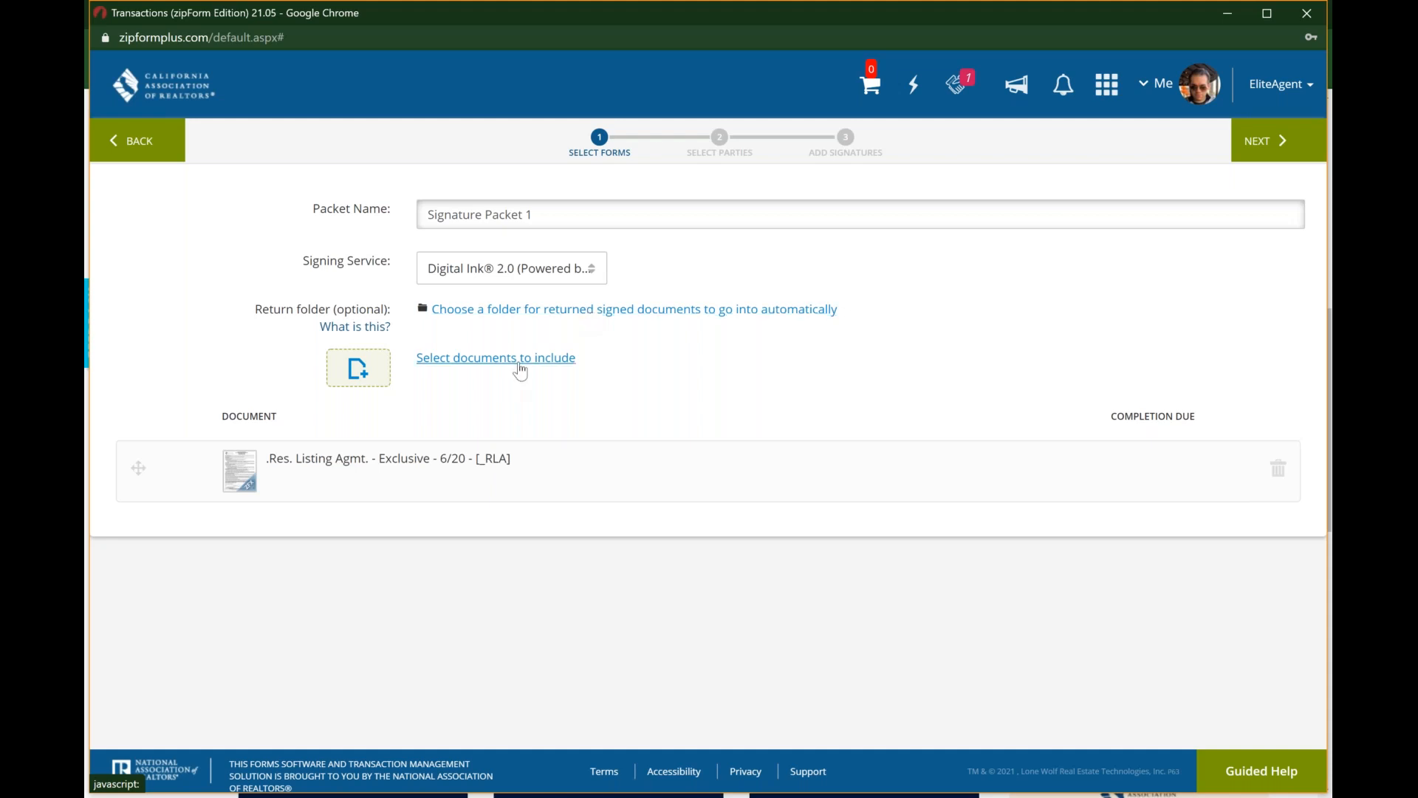
left_click(1269, 142)
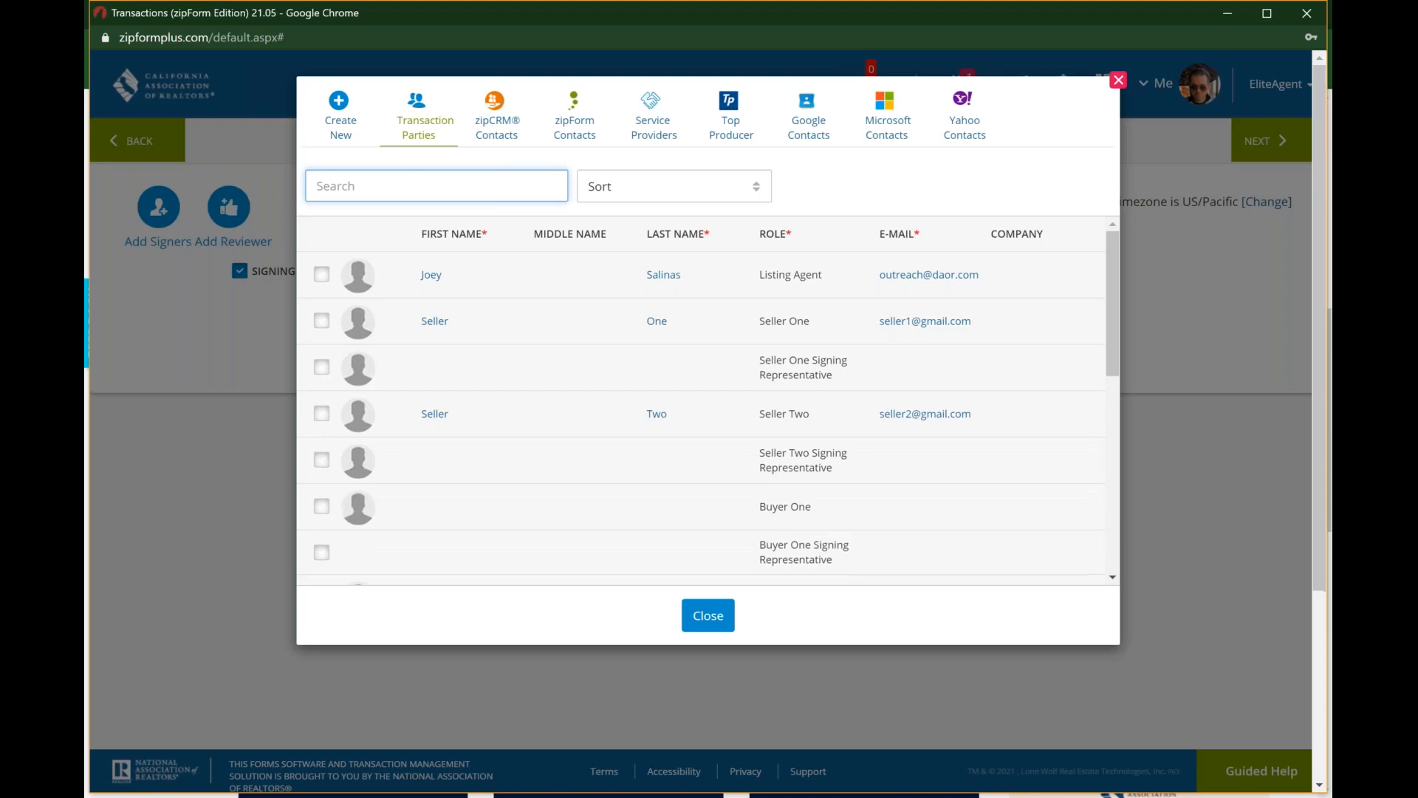
Step: Look through the available signer sources, including the zipForm contacts, and return to the transaction parties
left_click(333, 123)
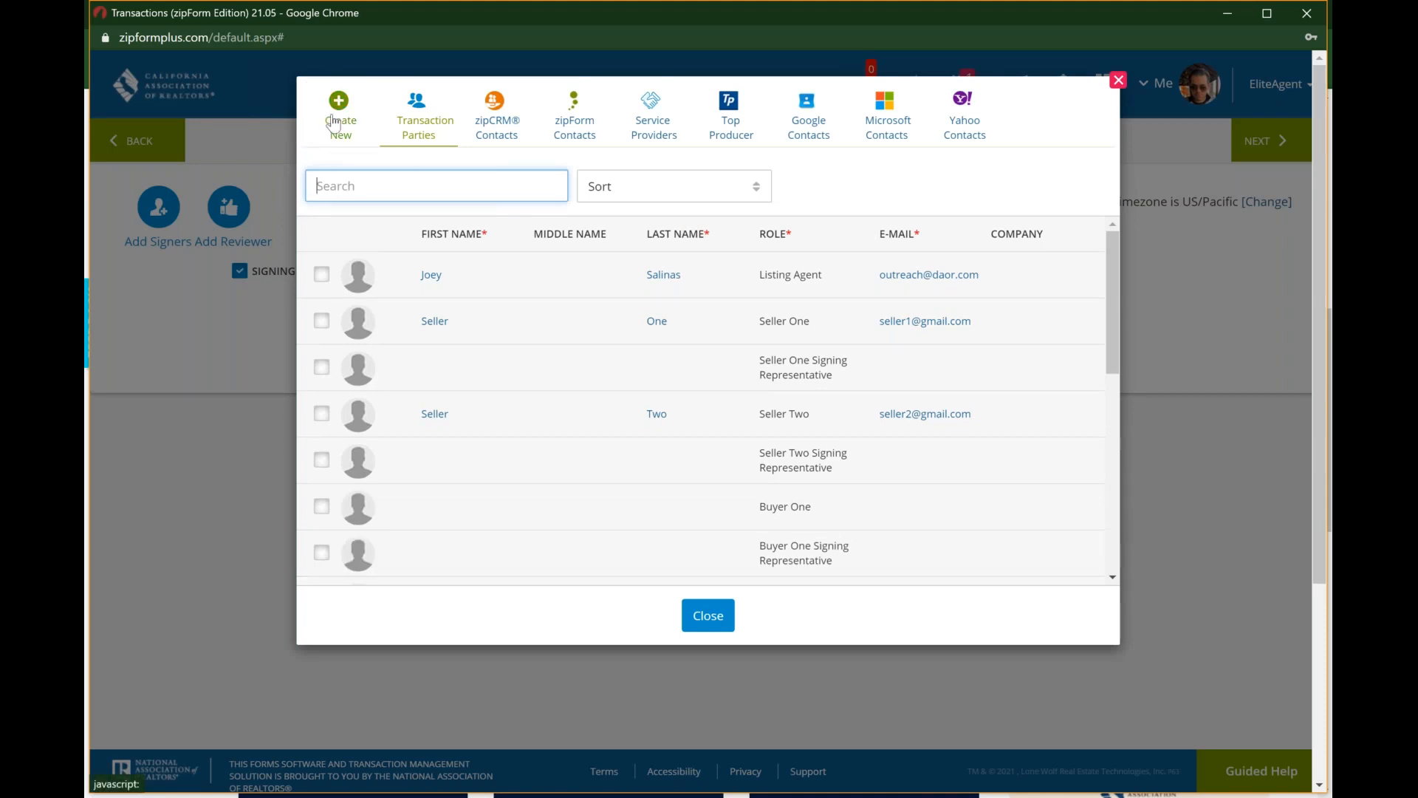
left_click(422, 128)
left_click(569, 125)
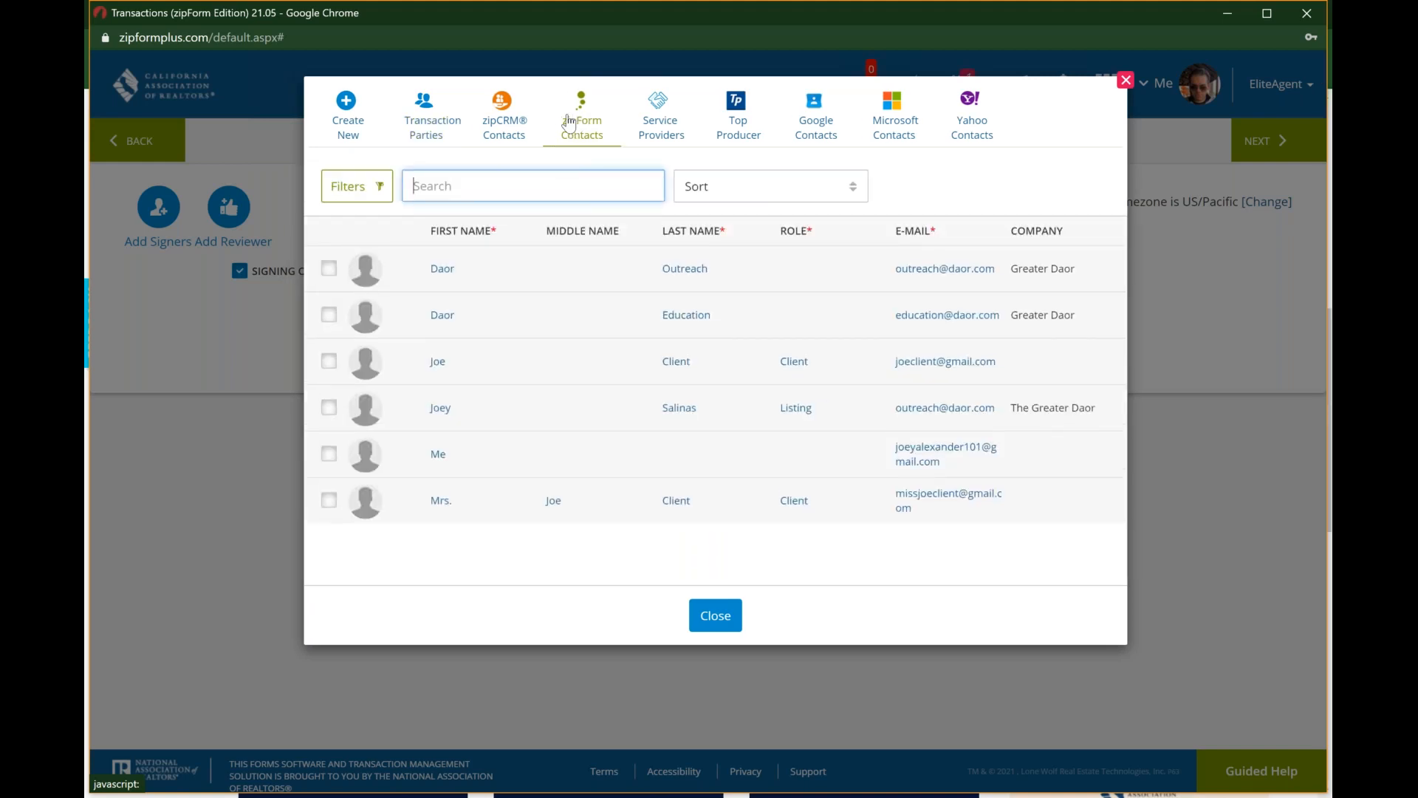
left_click(418, 145)
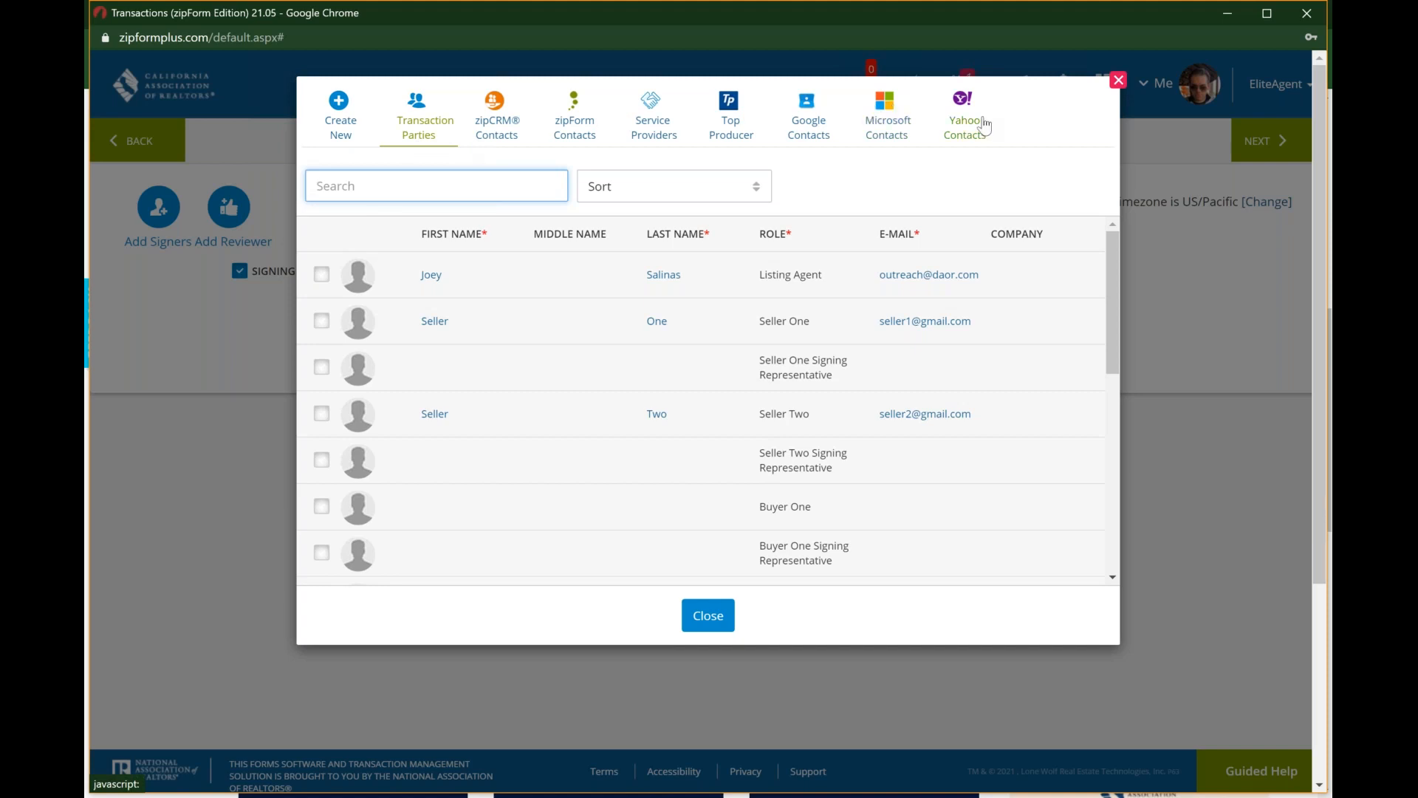
Step: Add the listing agent, Seller One and Seller Two from the transaction parties as signers and close the selection
left_click(322, 276)
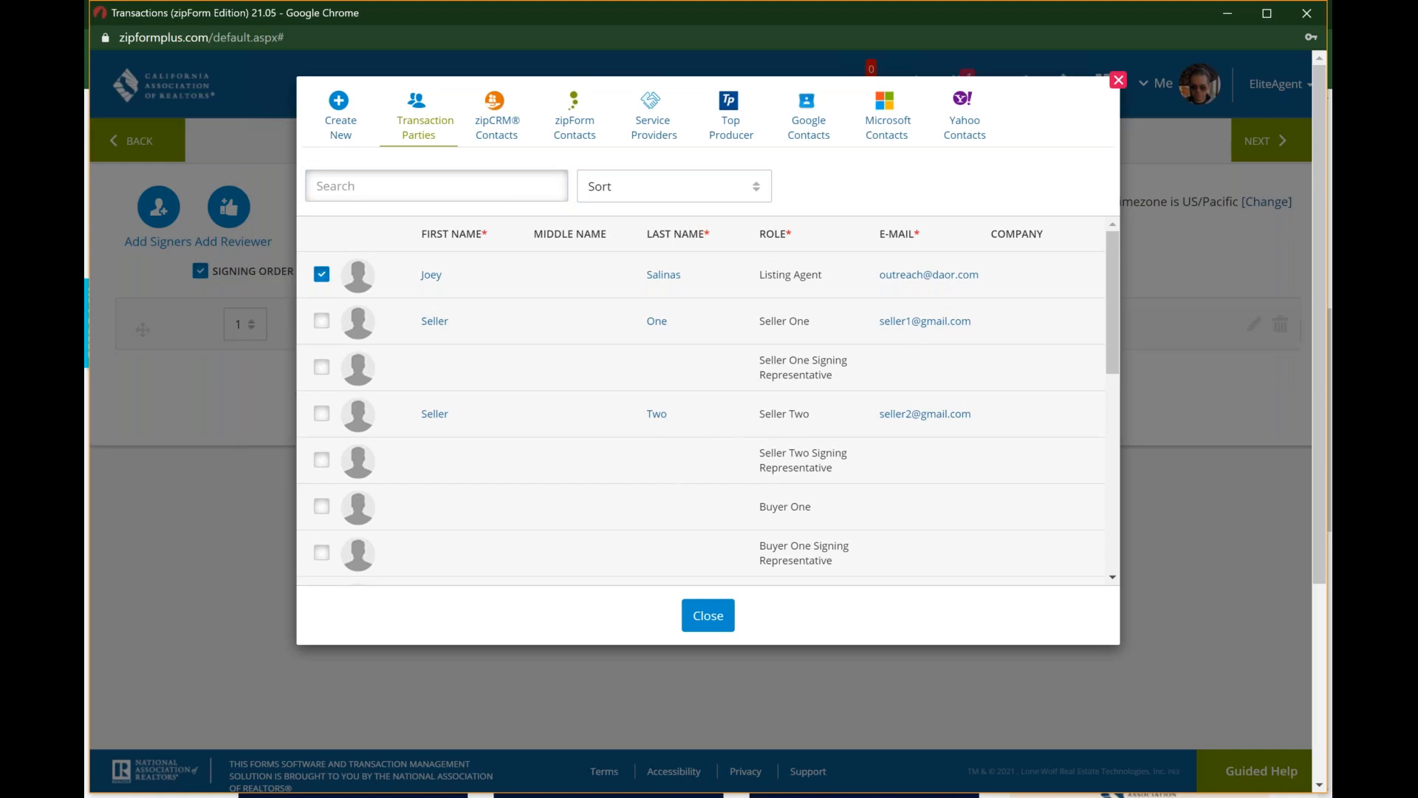
left_click(322, 323)
left_click(321, 415)
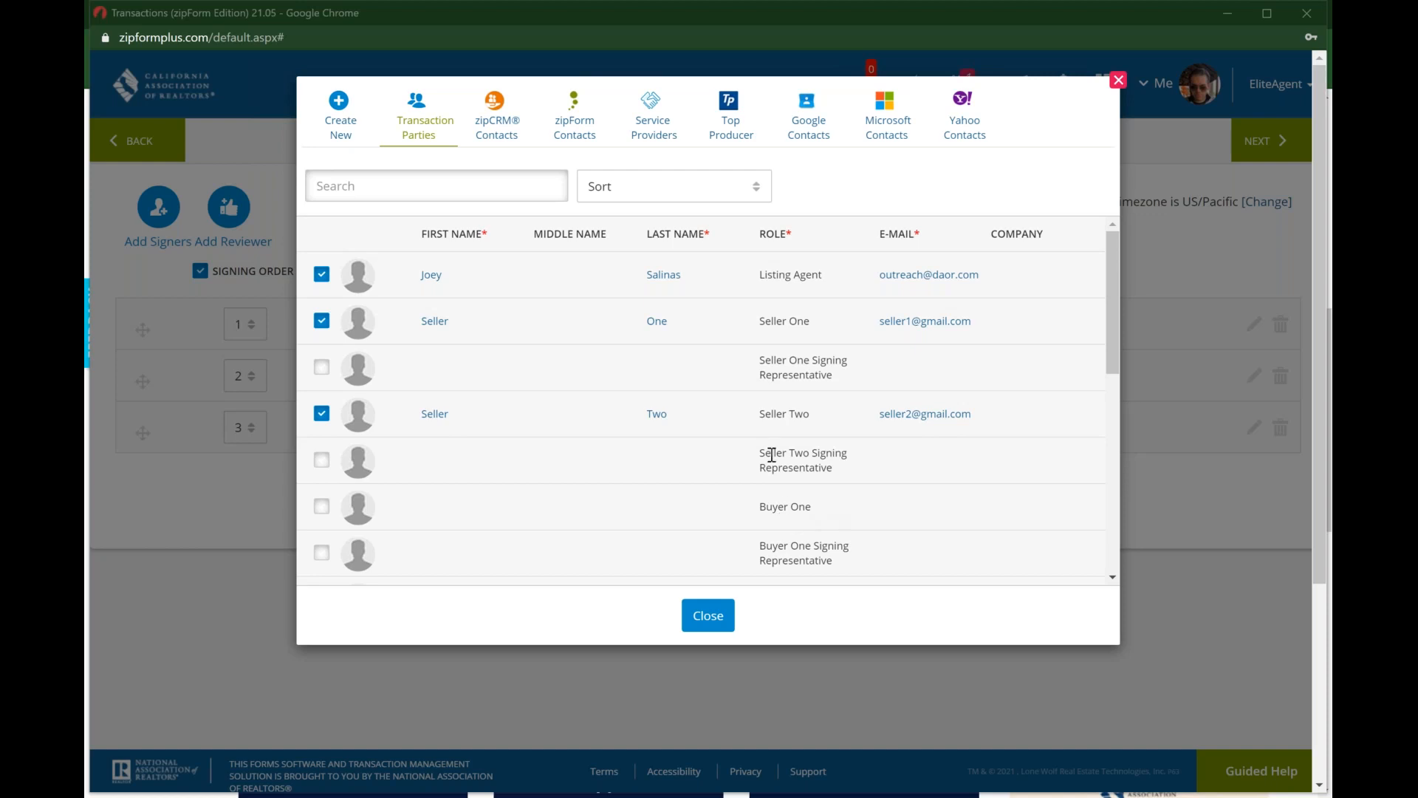
left_click(794, 236)
left_click(794, 236)
left_click(708, 612)
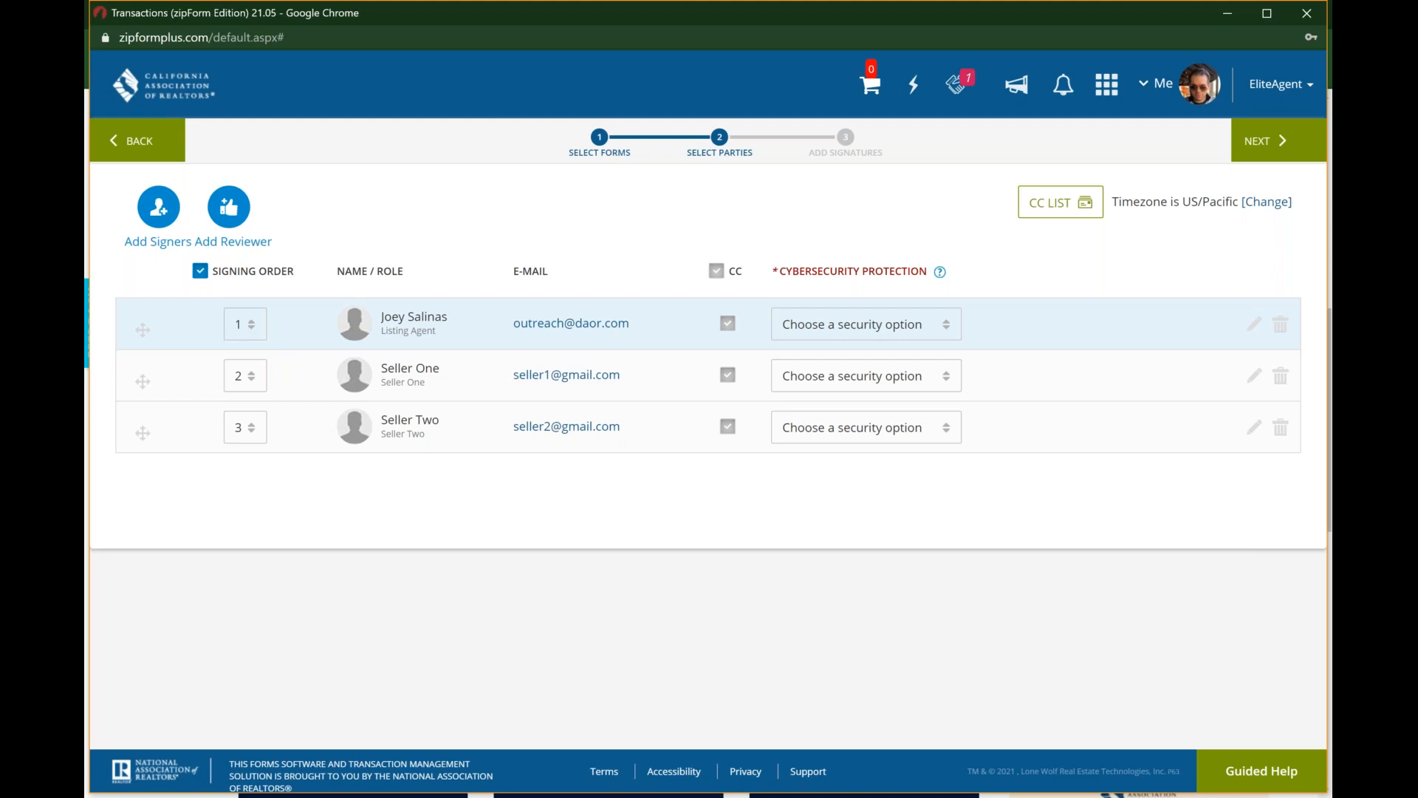
Step: Set Seller Two's signing order to 2, the same as Seller One's, and turn off the signing order
left_click(200, 272)
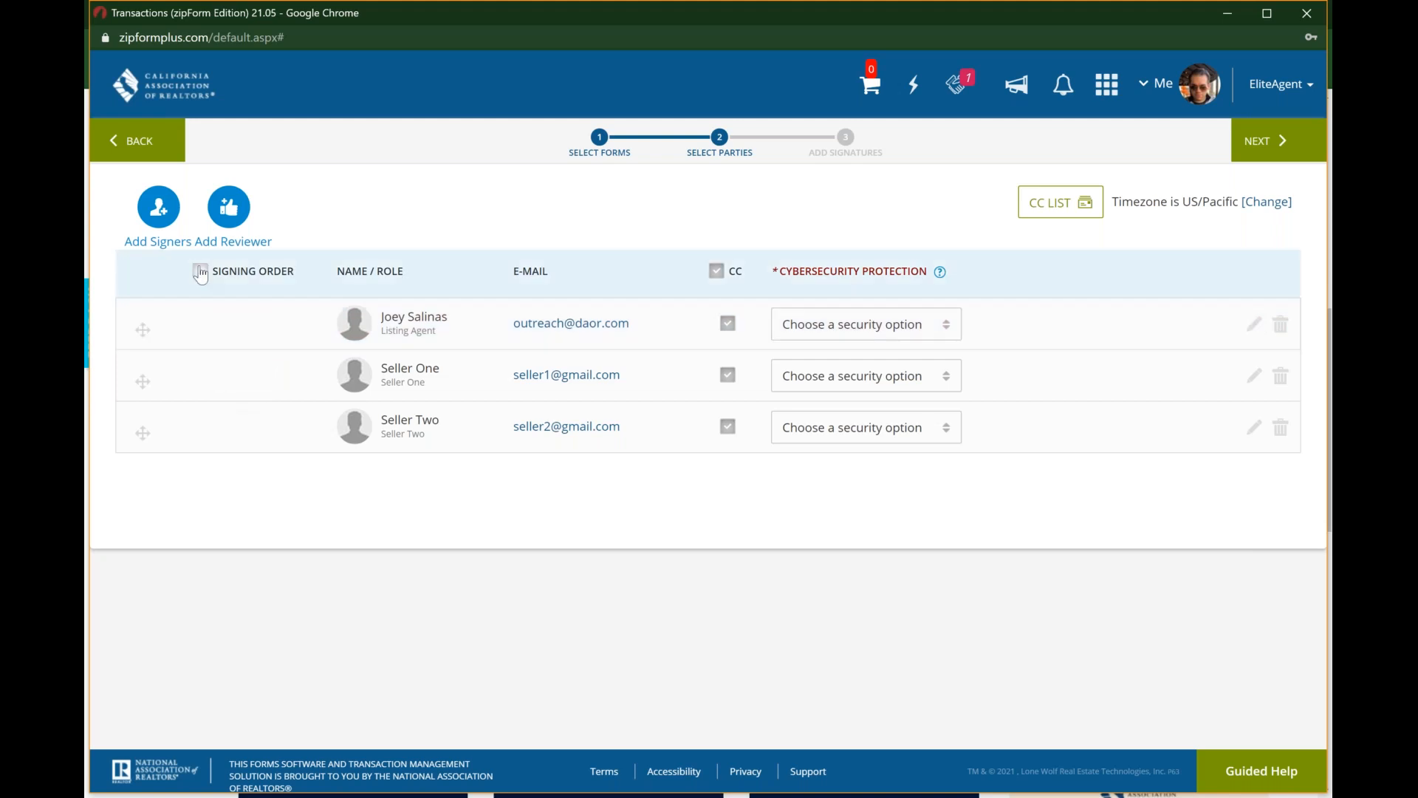
left_click(199, 271)
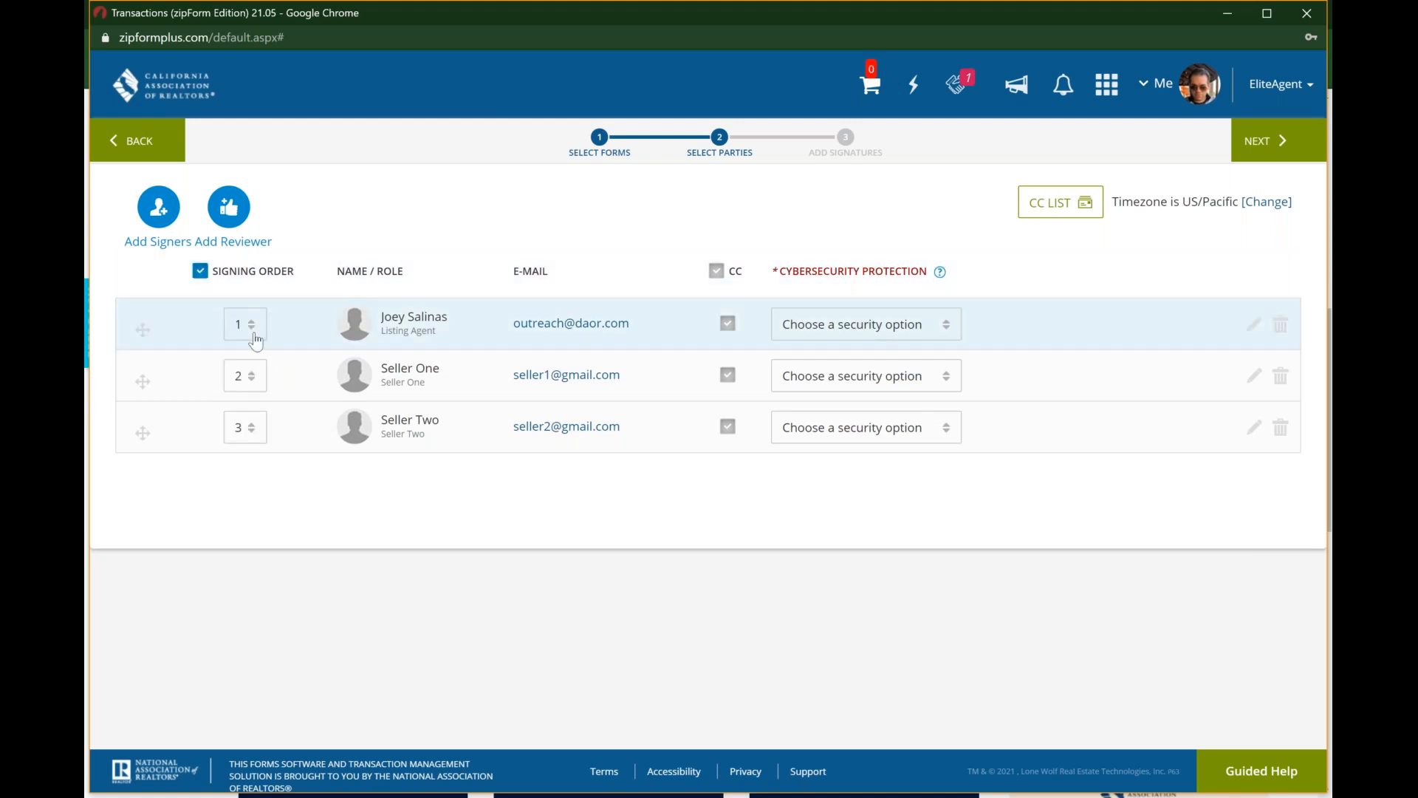
left_click(250, 427)
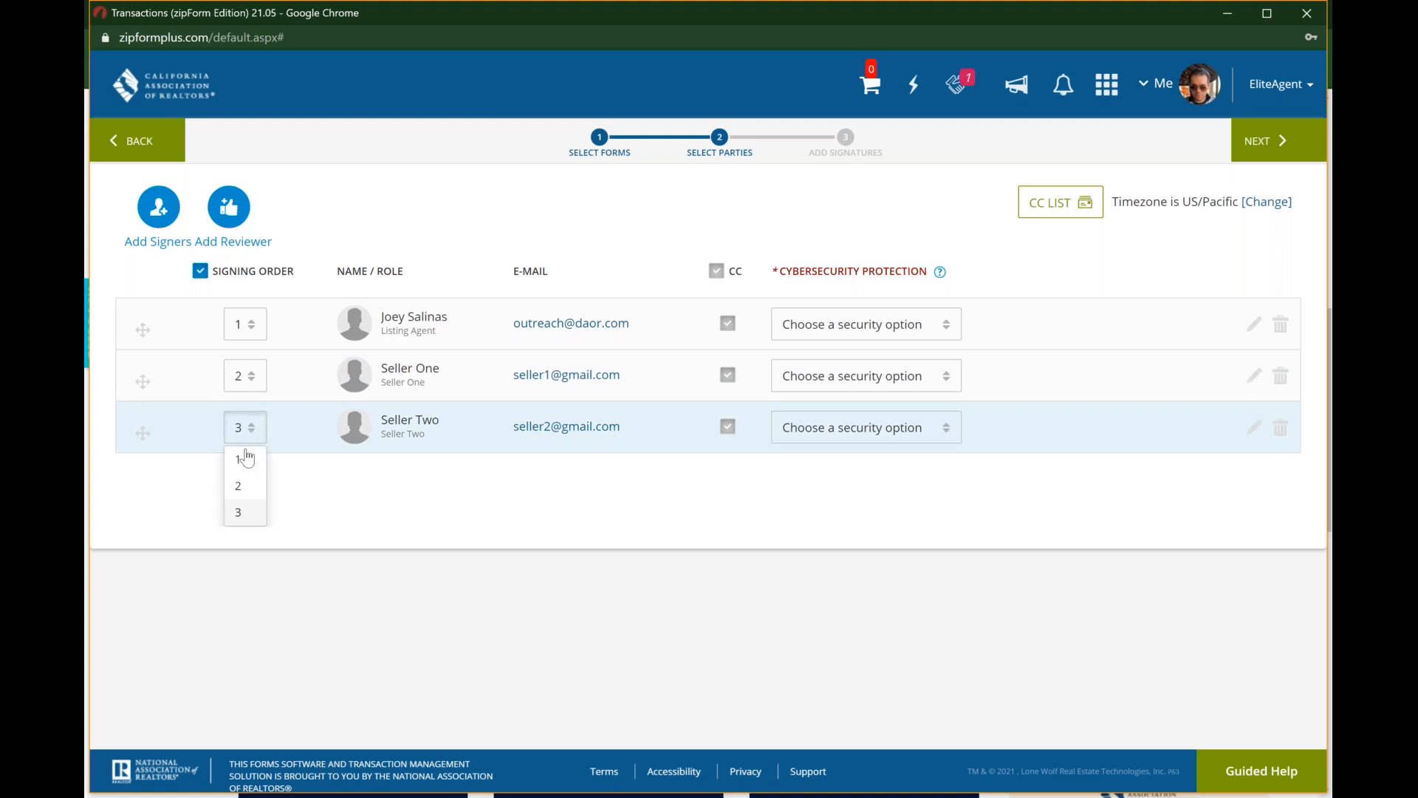
left_click(241, 486)
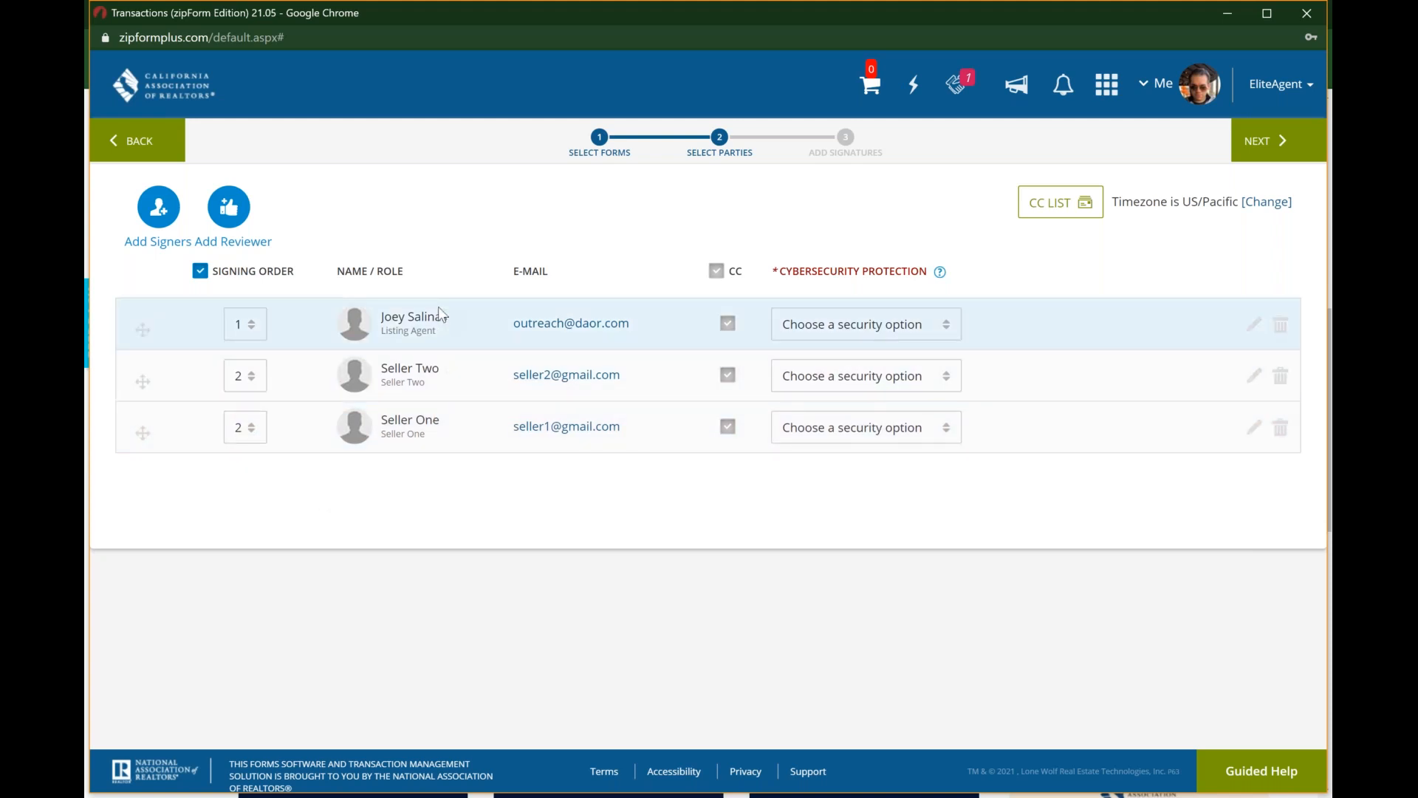
left_click(200, 272)
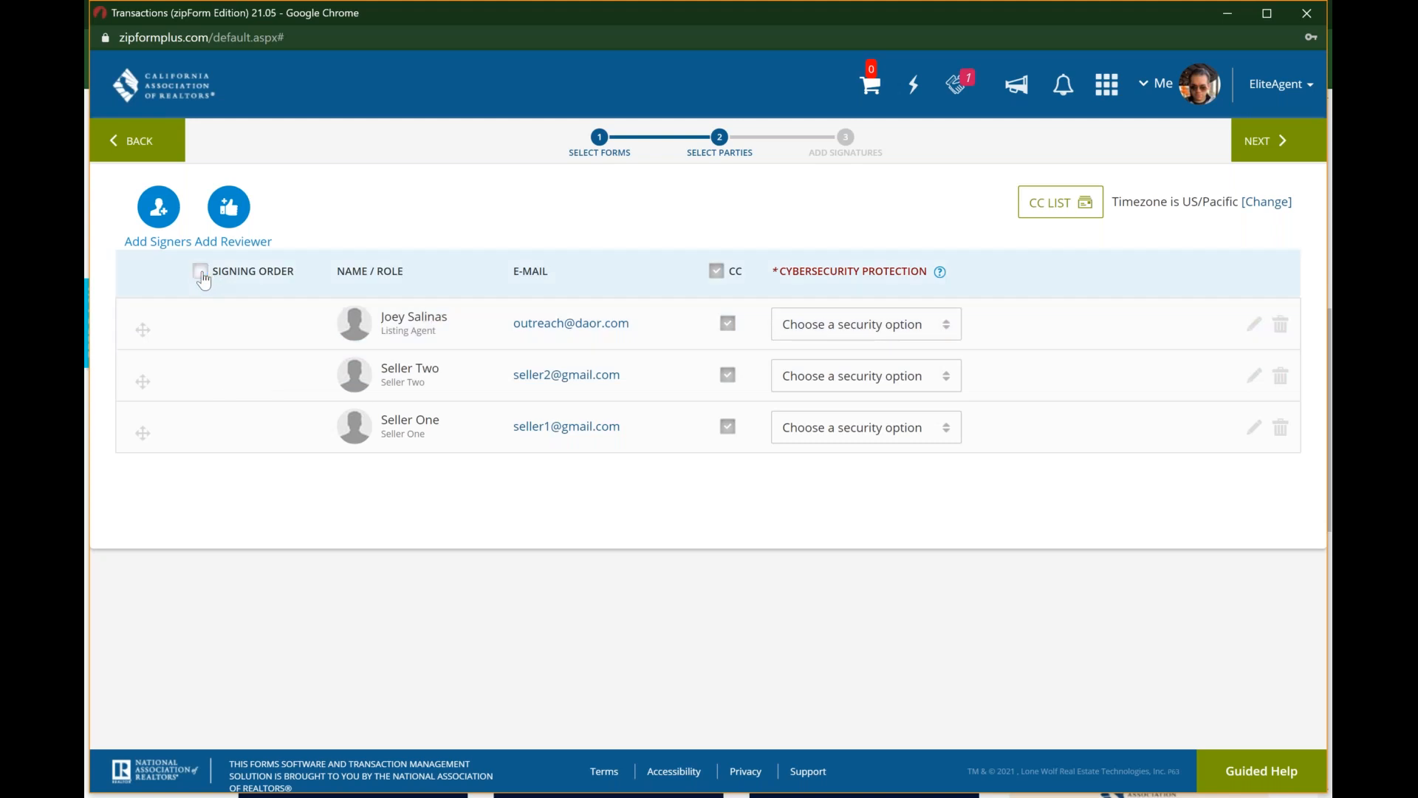
Step: View the contact selection for adding a reviewer to the packet and close it without adding anyone
left_click(162, 210)
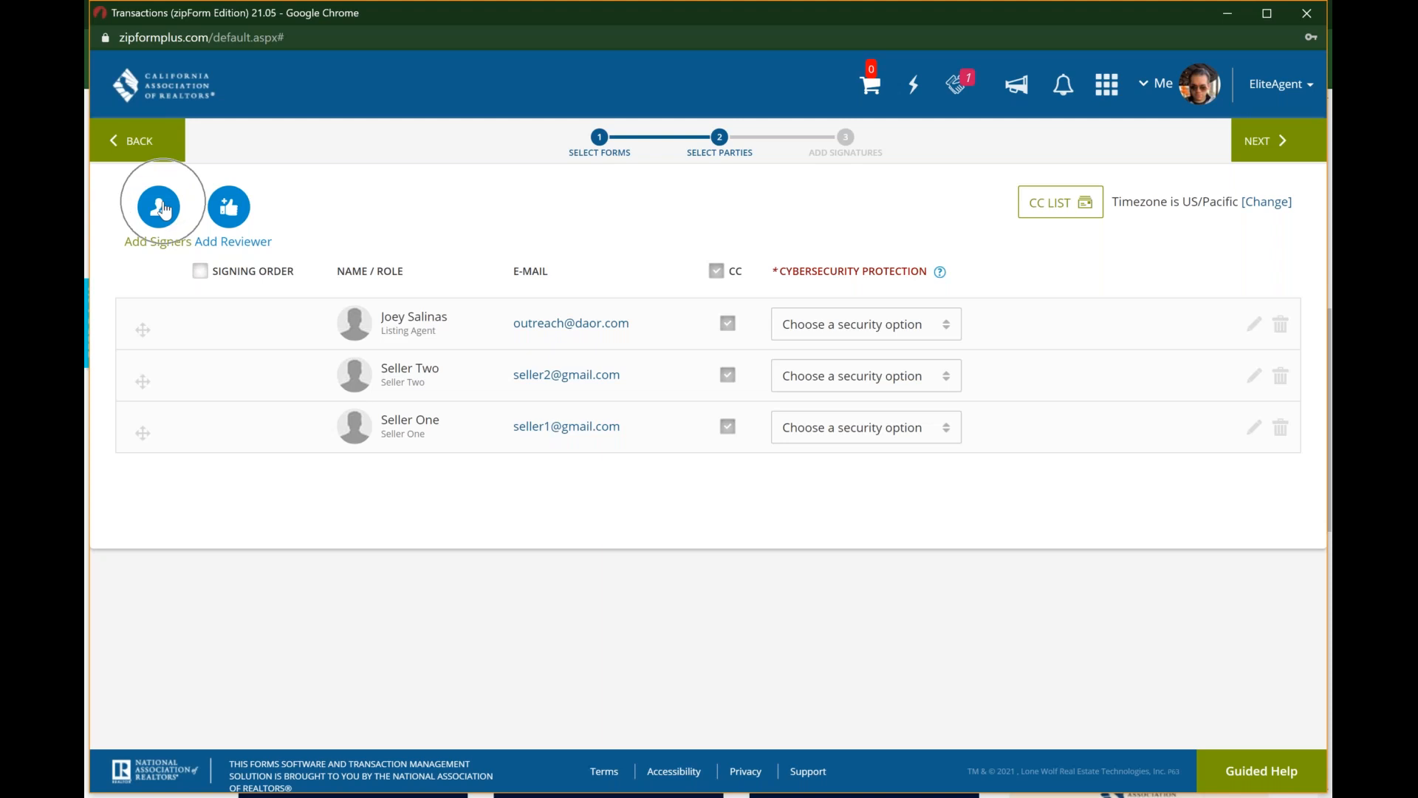
left_click(236, 215)
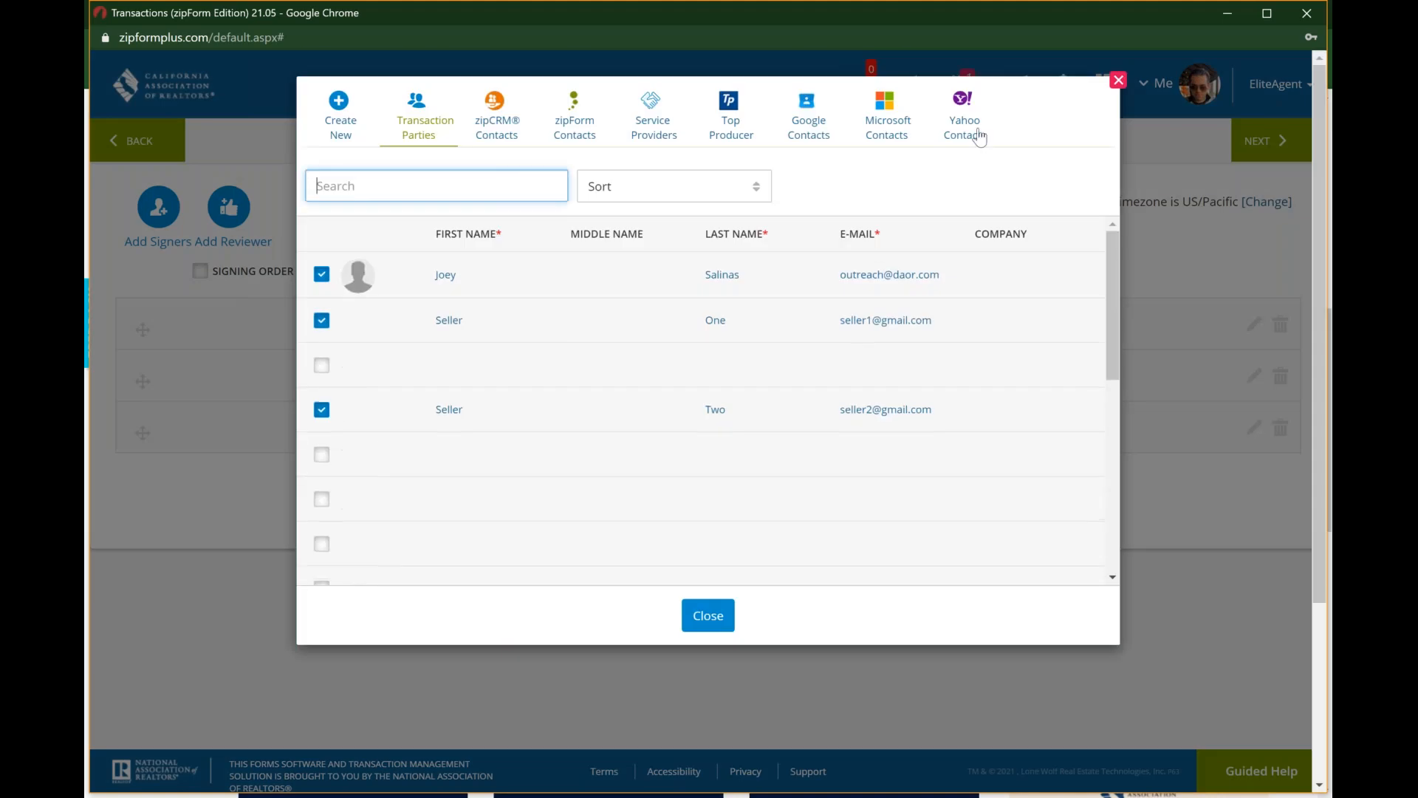
left_click(1122, 83)
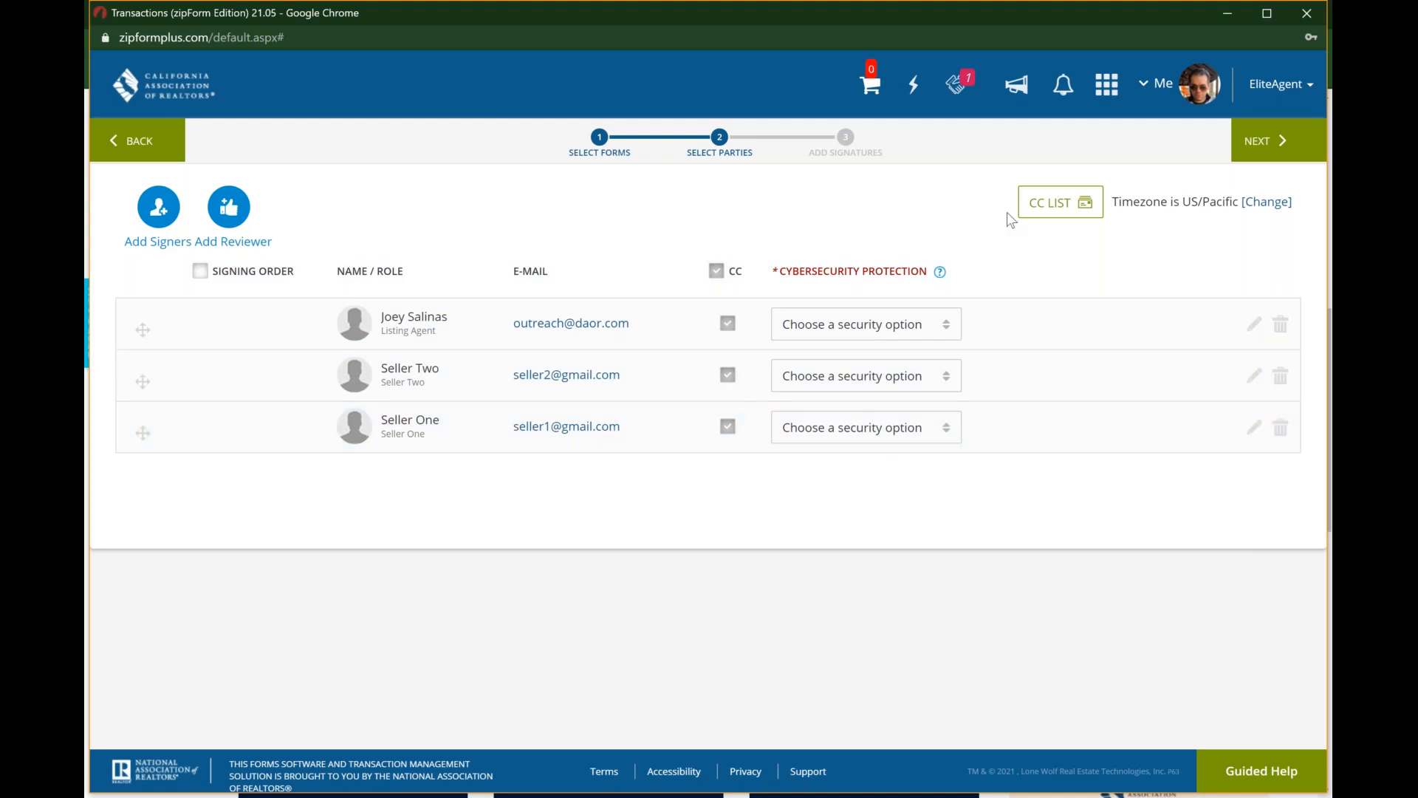
Step: Try adding a blank contact entry to the carbon copy list, remove it and cancel the list changes
left_click(1051, 210)
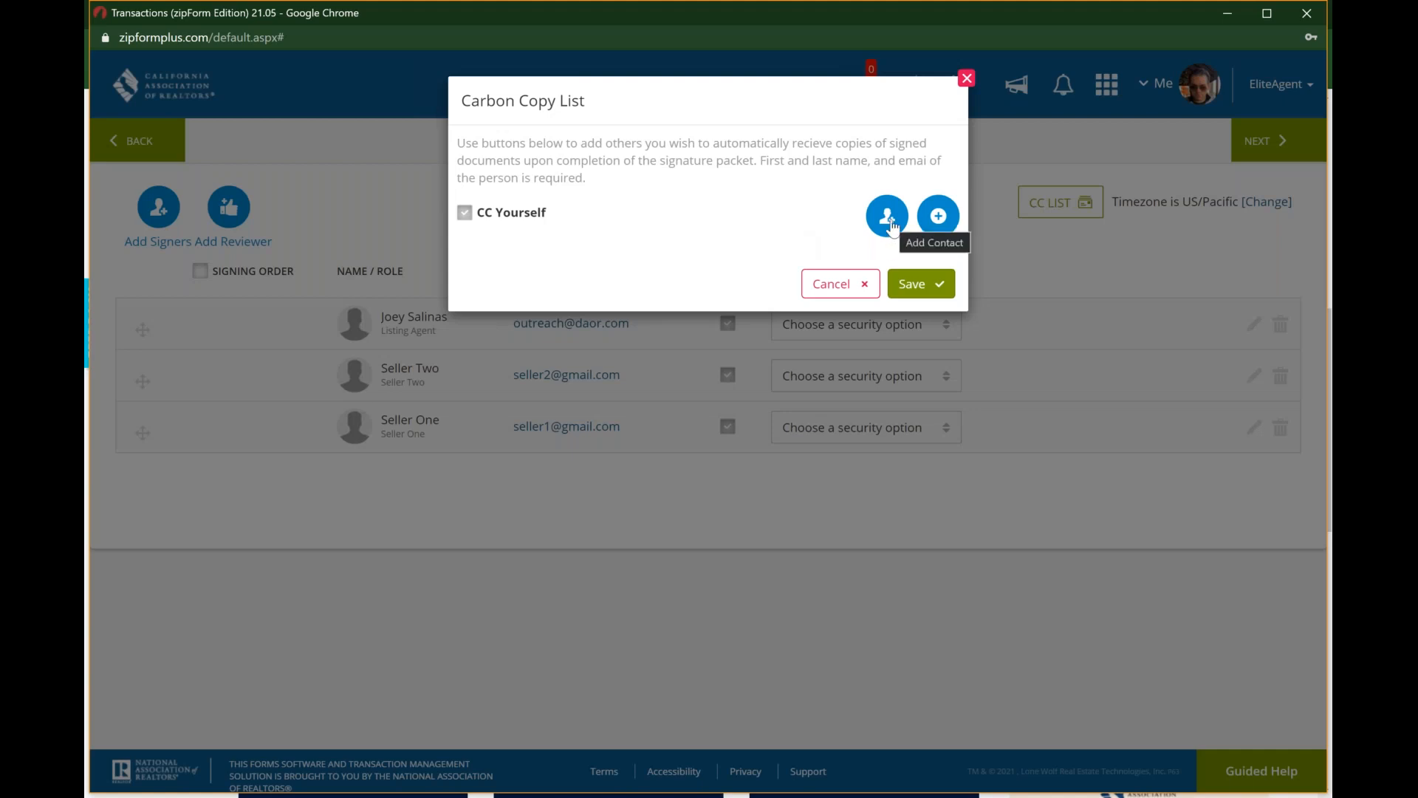
left_click(938, 216)
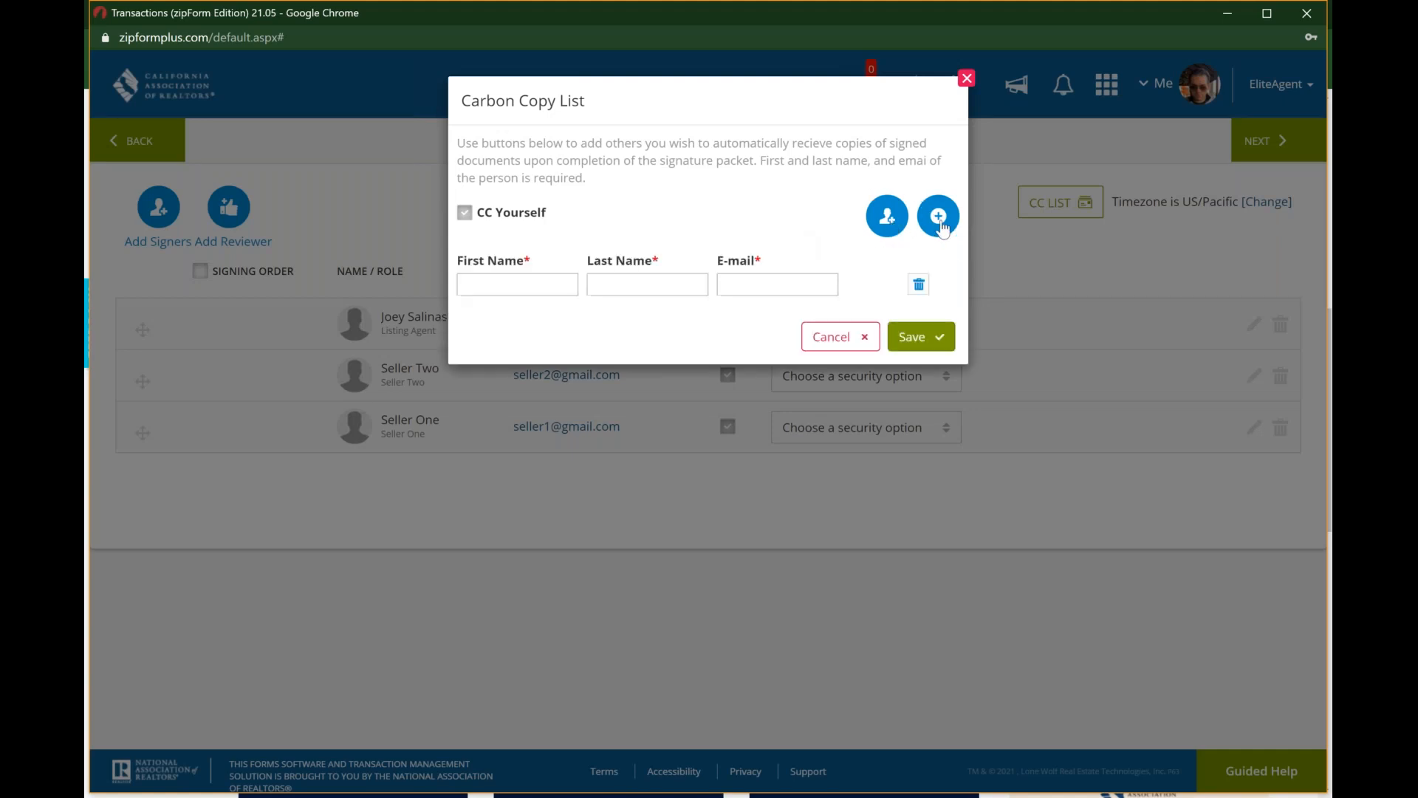
left_click(915, 286)
left_click(833, 284)
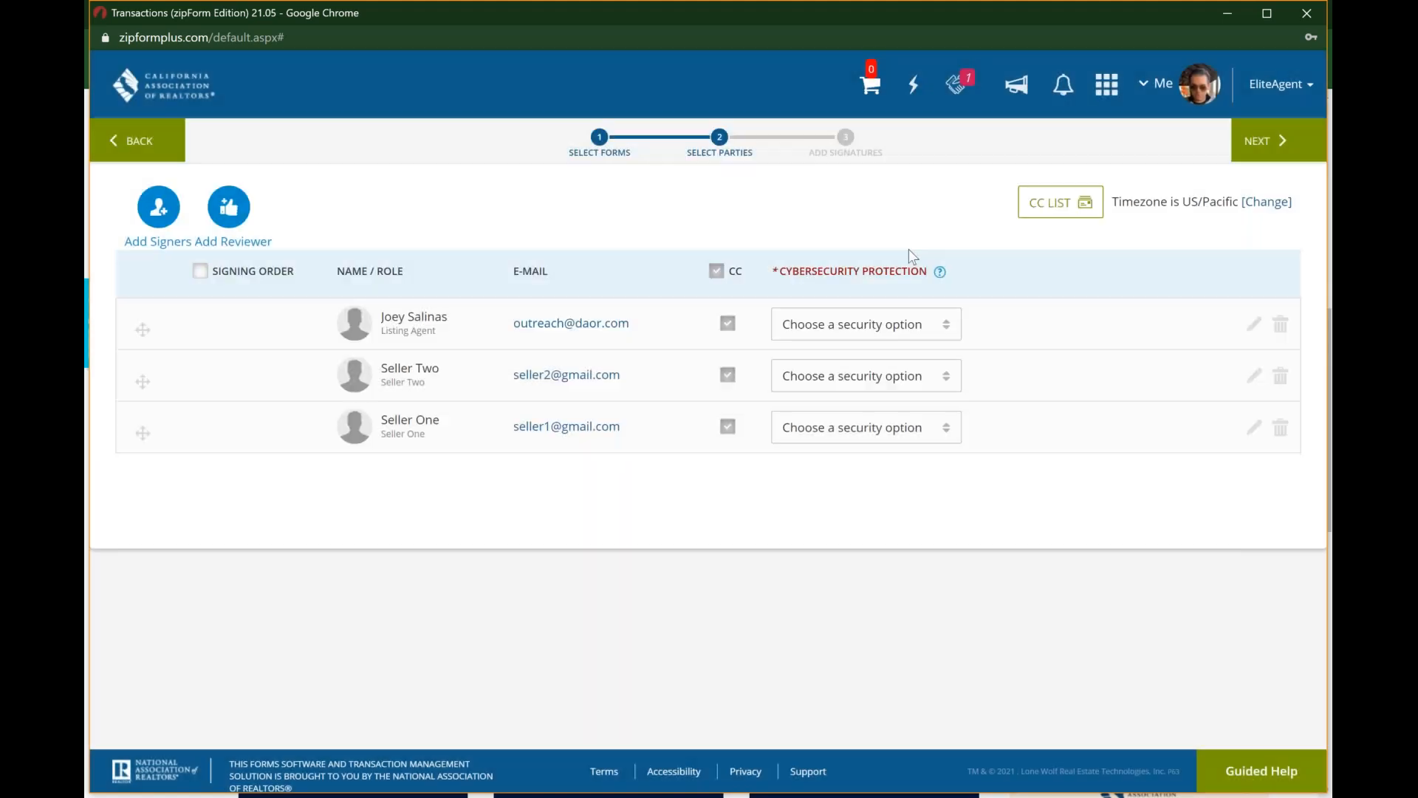
Step: Try to change the packet's timezone, check the cybersecurity protection help, and proceed from the party selection to adding signatures
left_click(1266, 205)
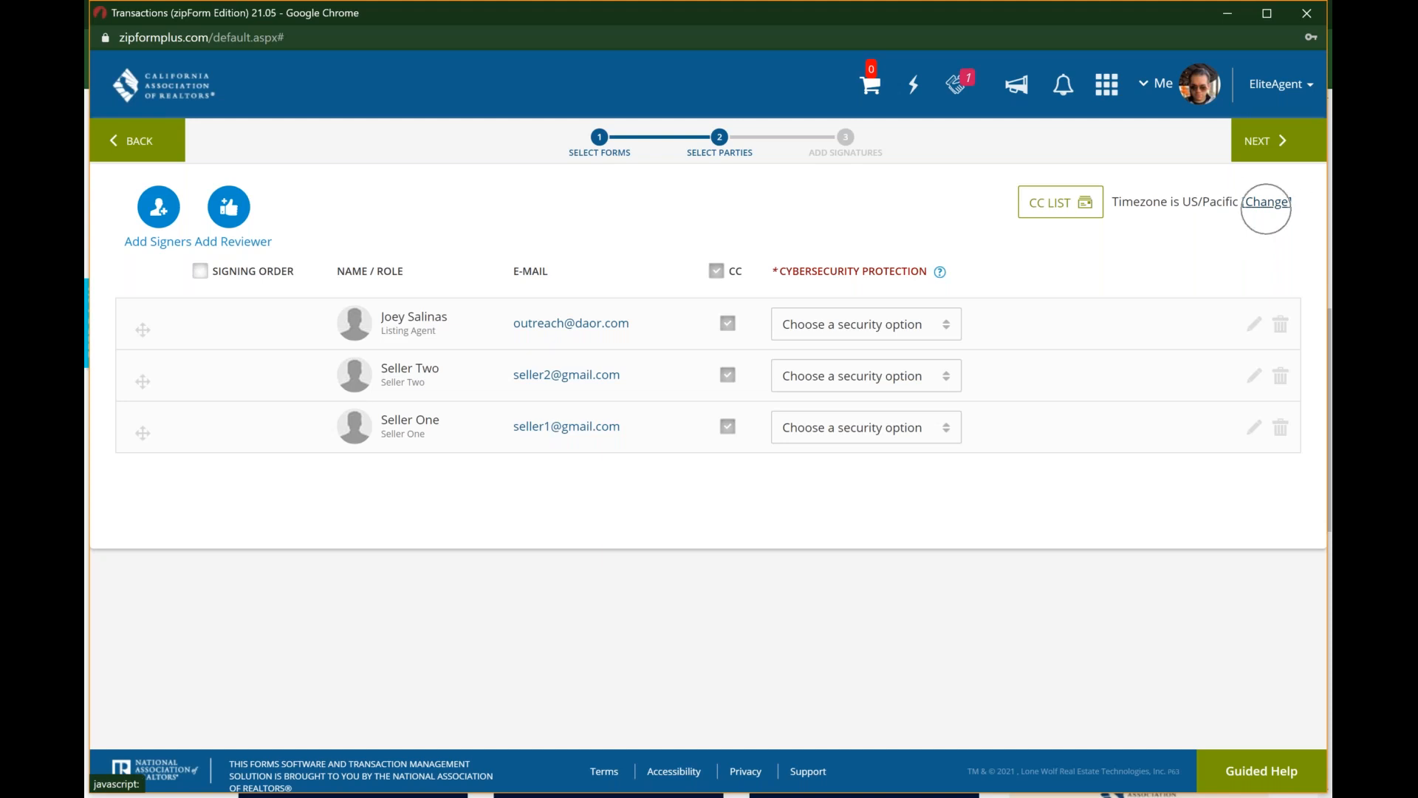
left_click(1266, 210)
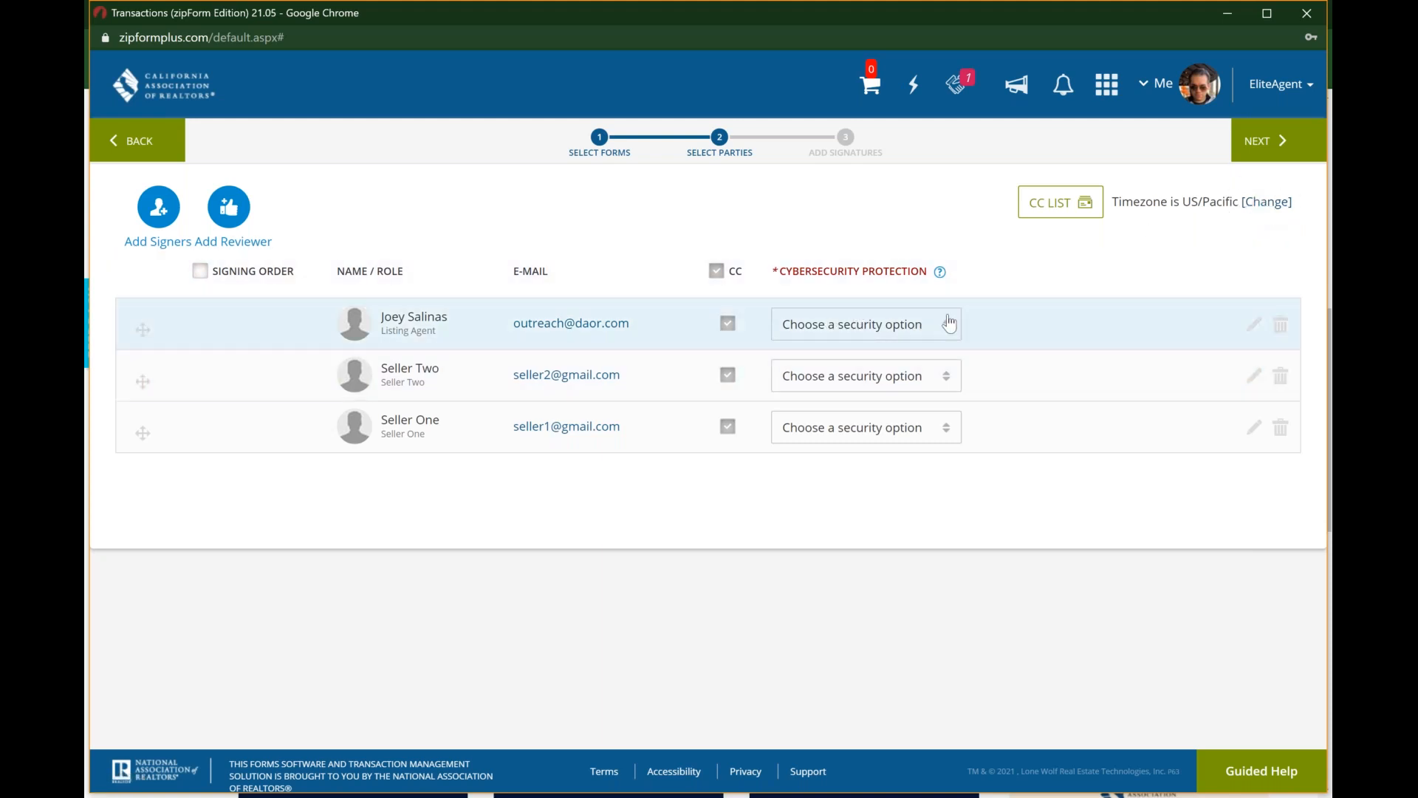
mouse_move(939, 273)
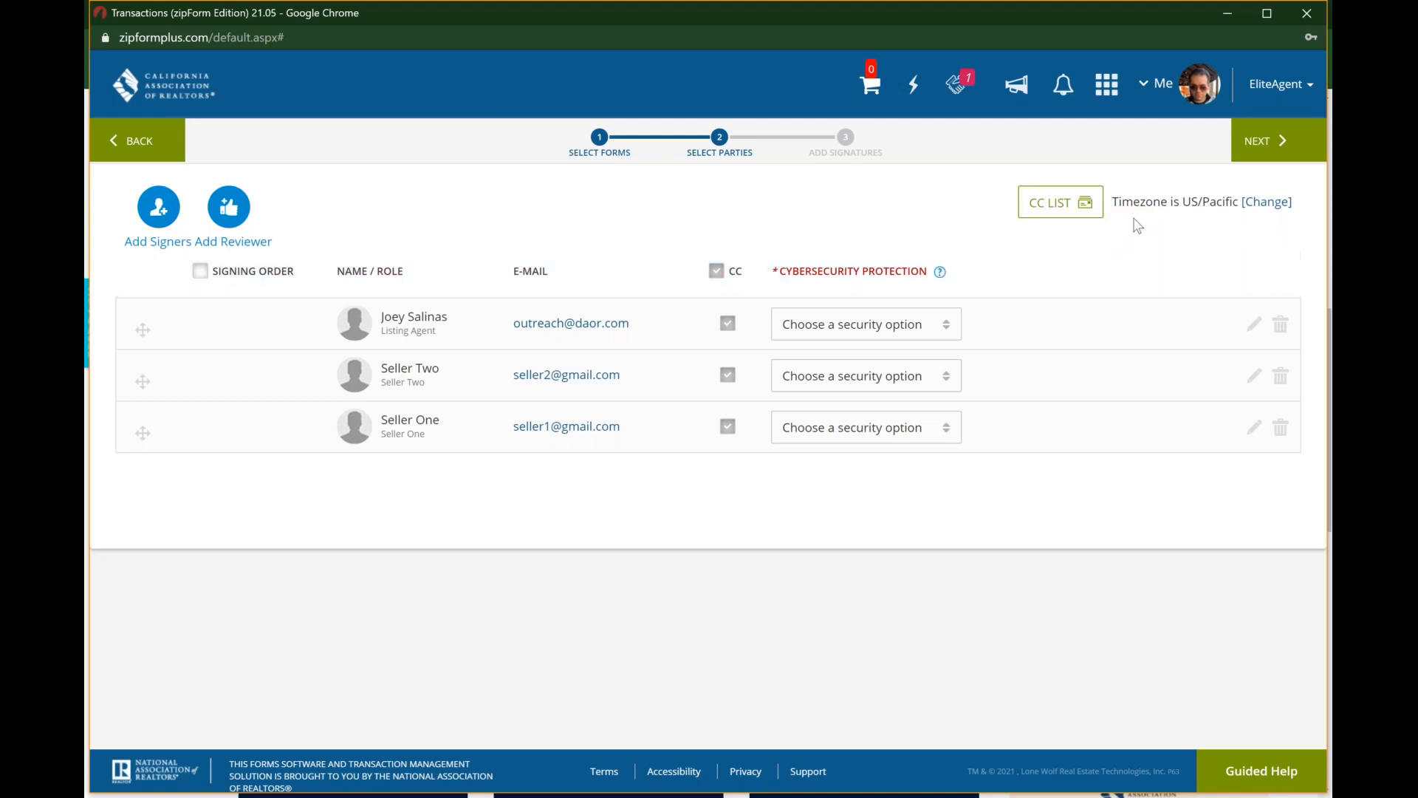
left_click(1277, 140)
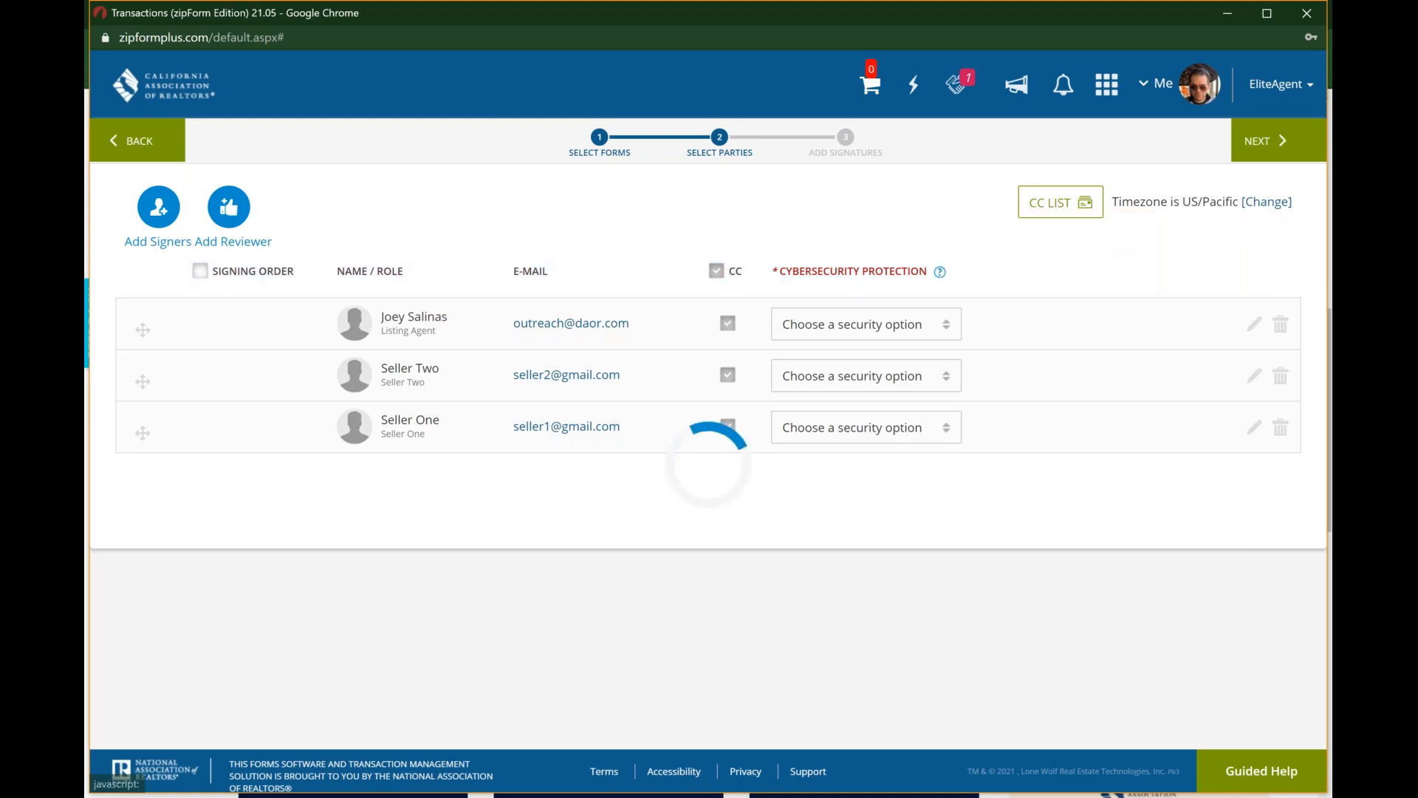
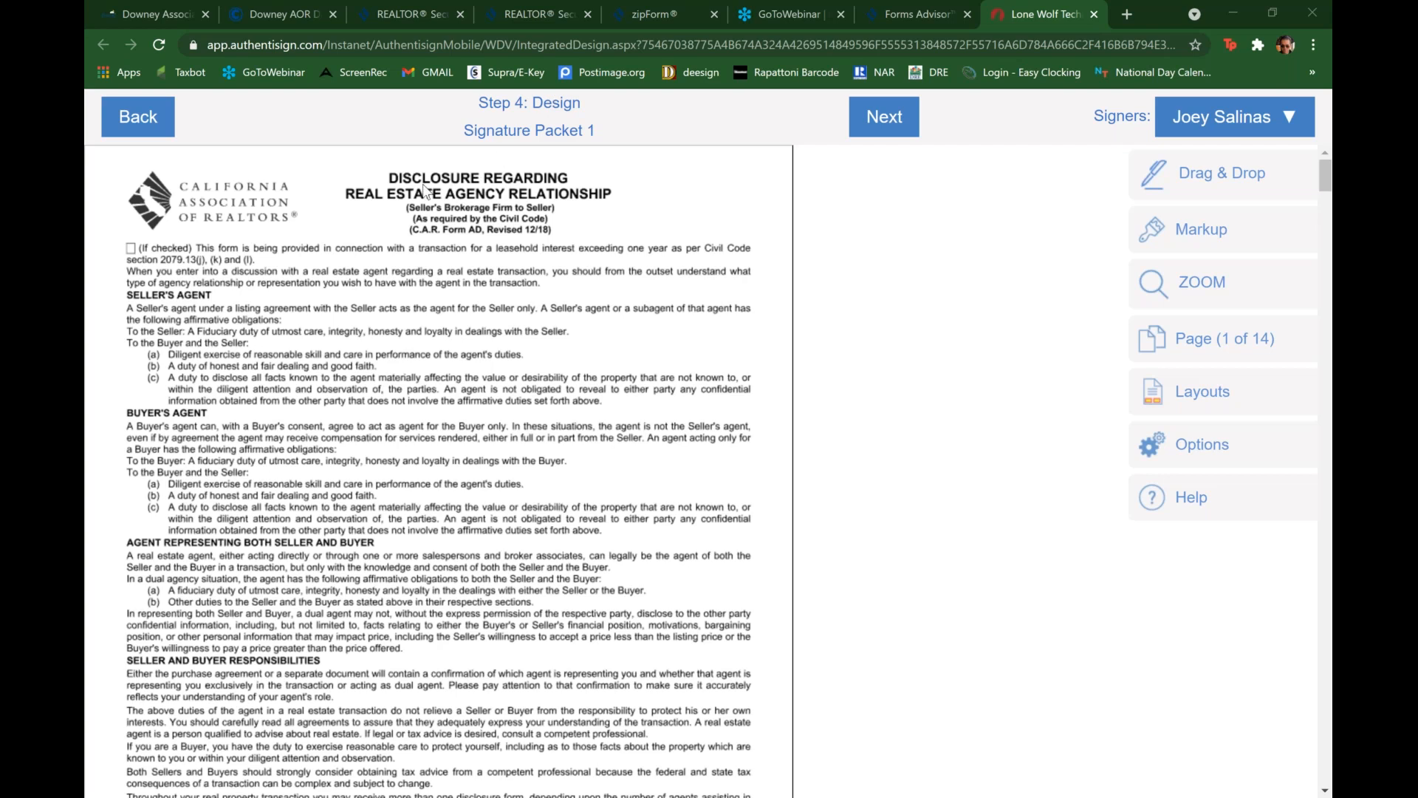
Step: Examine the signature, initial and date blocks placed across the pages of Signature Packet 1
scroll(425, 191, "down", 1)
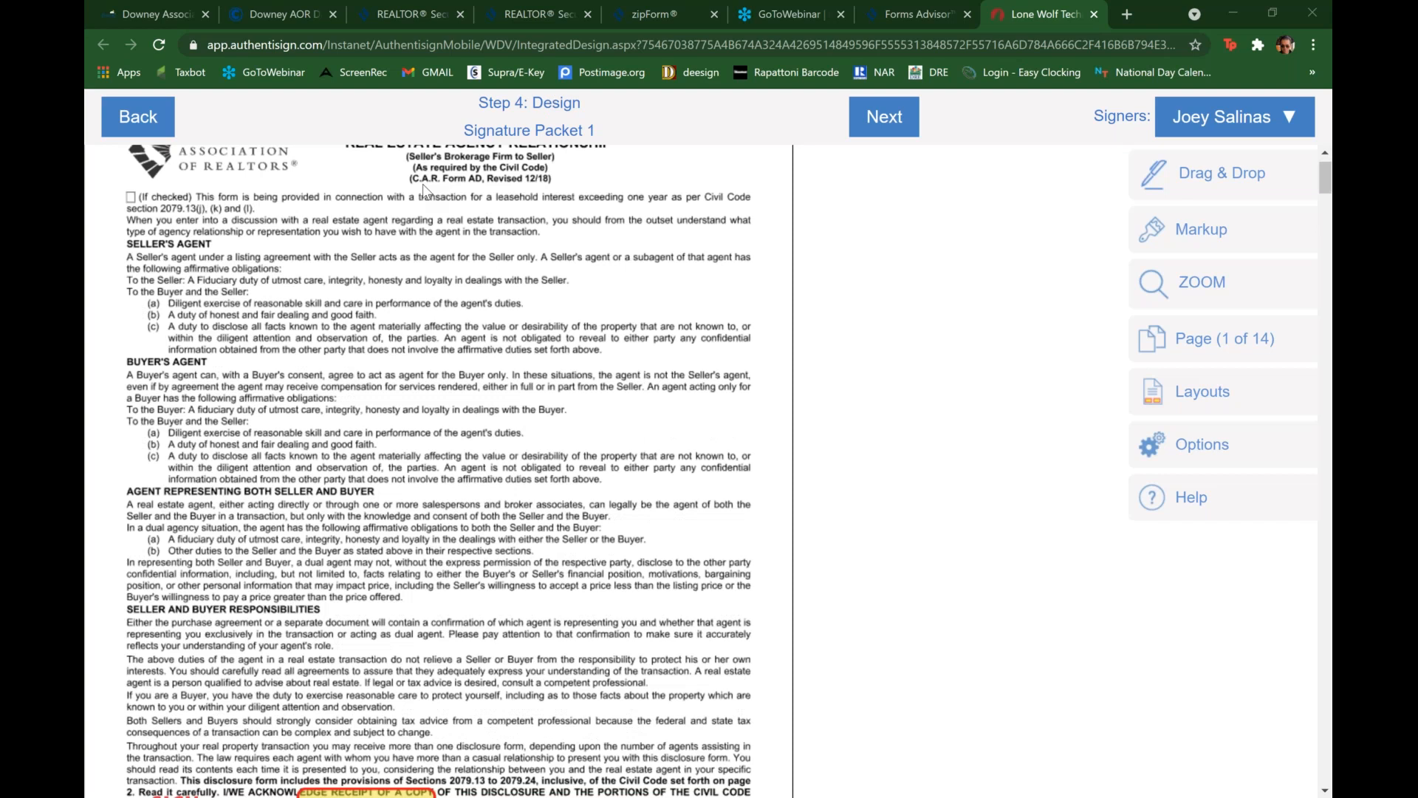
scroll(423, 185, "down", 6)
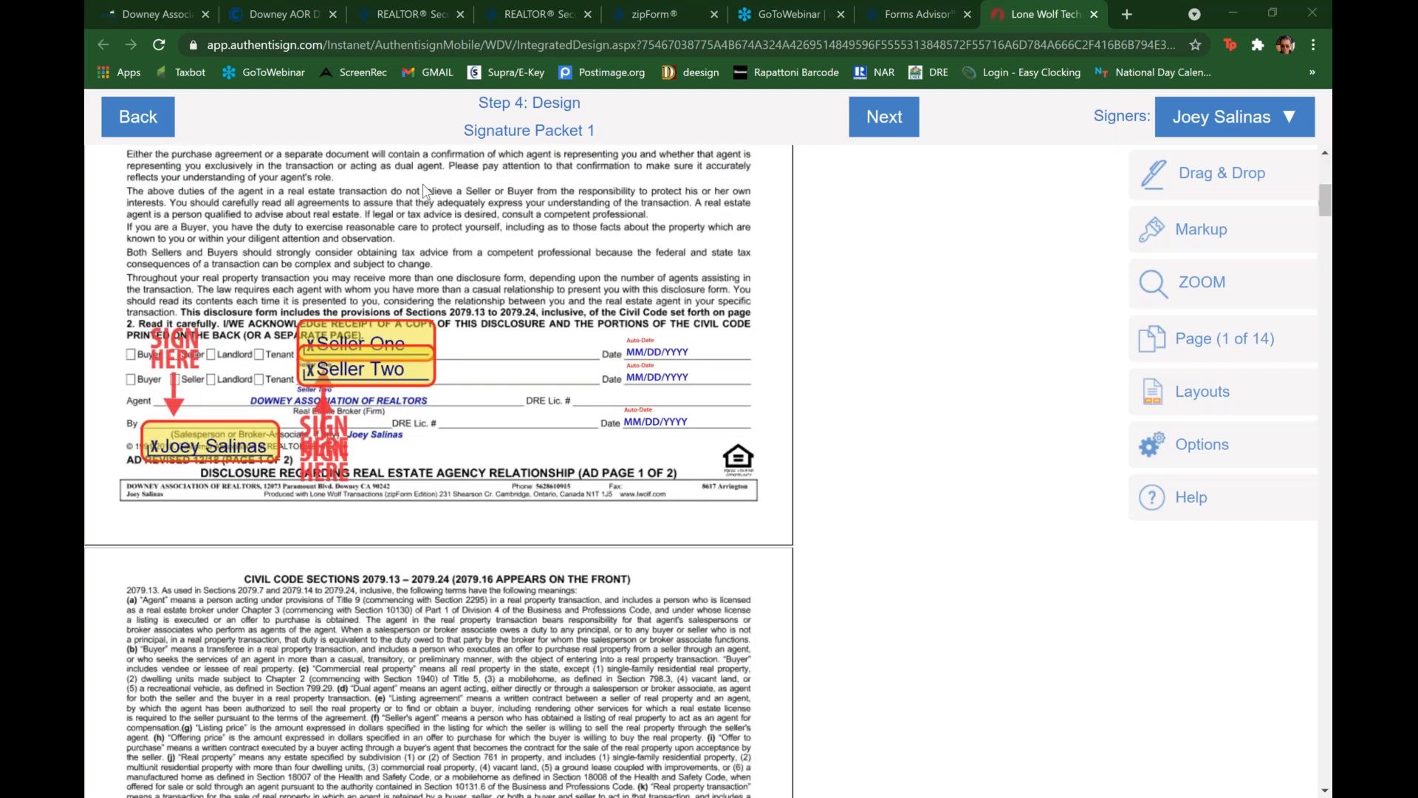
scroll(424, 191, "down", 1)
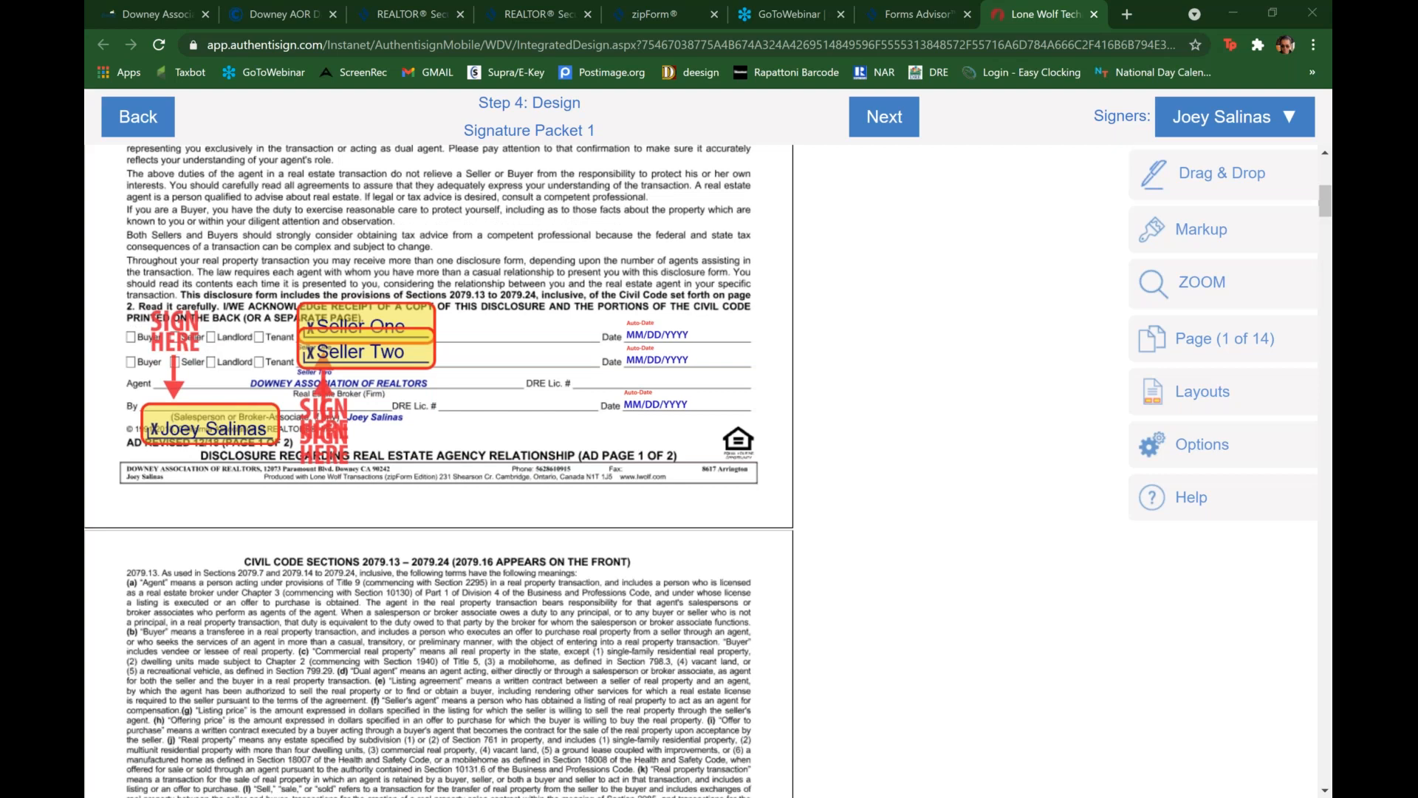
scroll(216, 471, "down", 8)
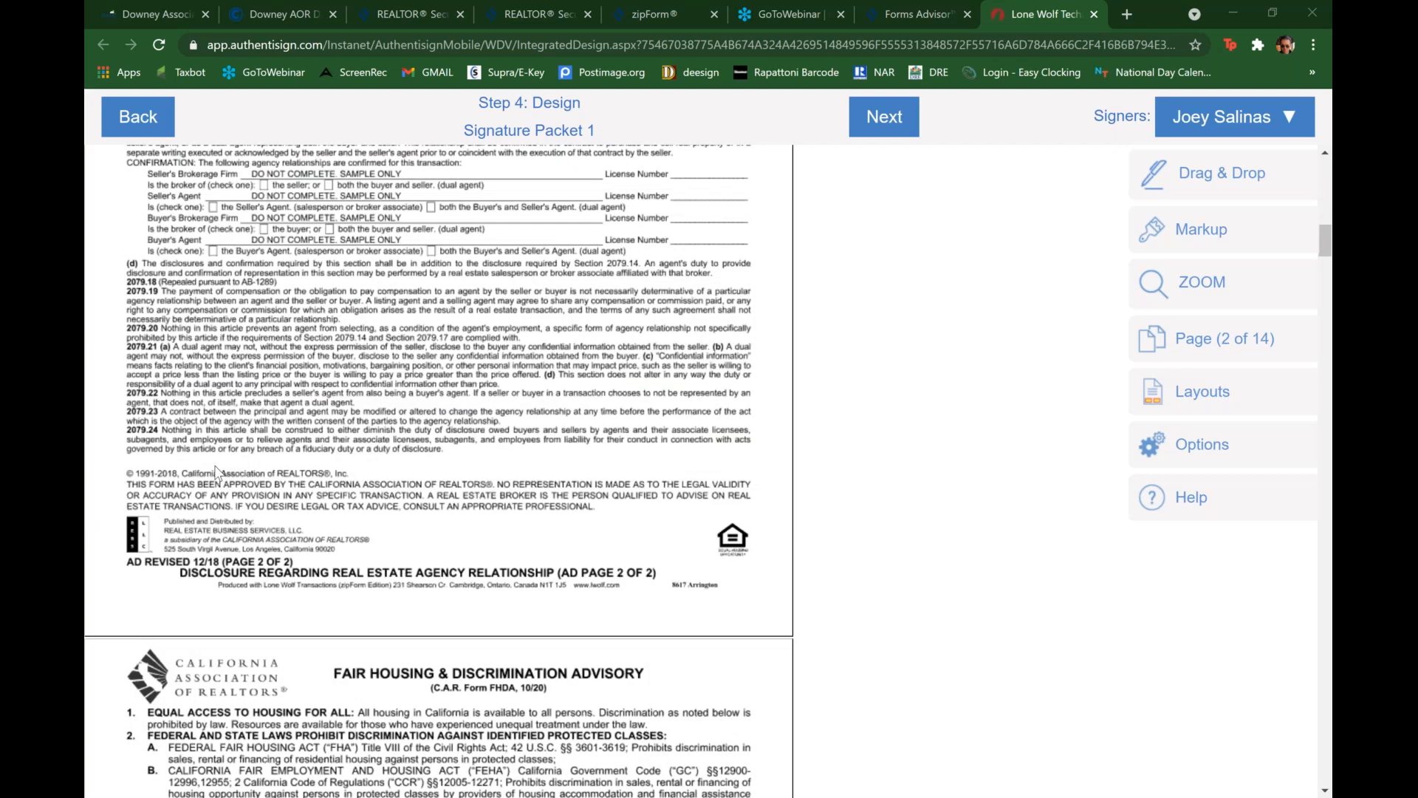
scroll(216, 471, "down", 15)
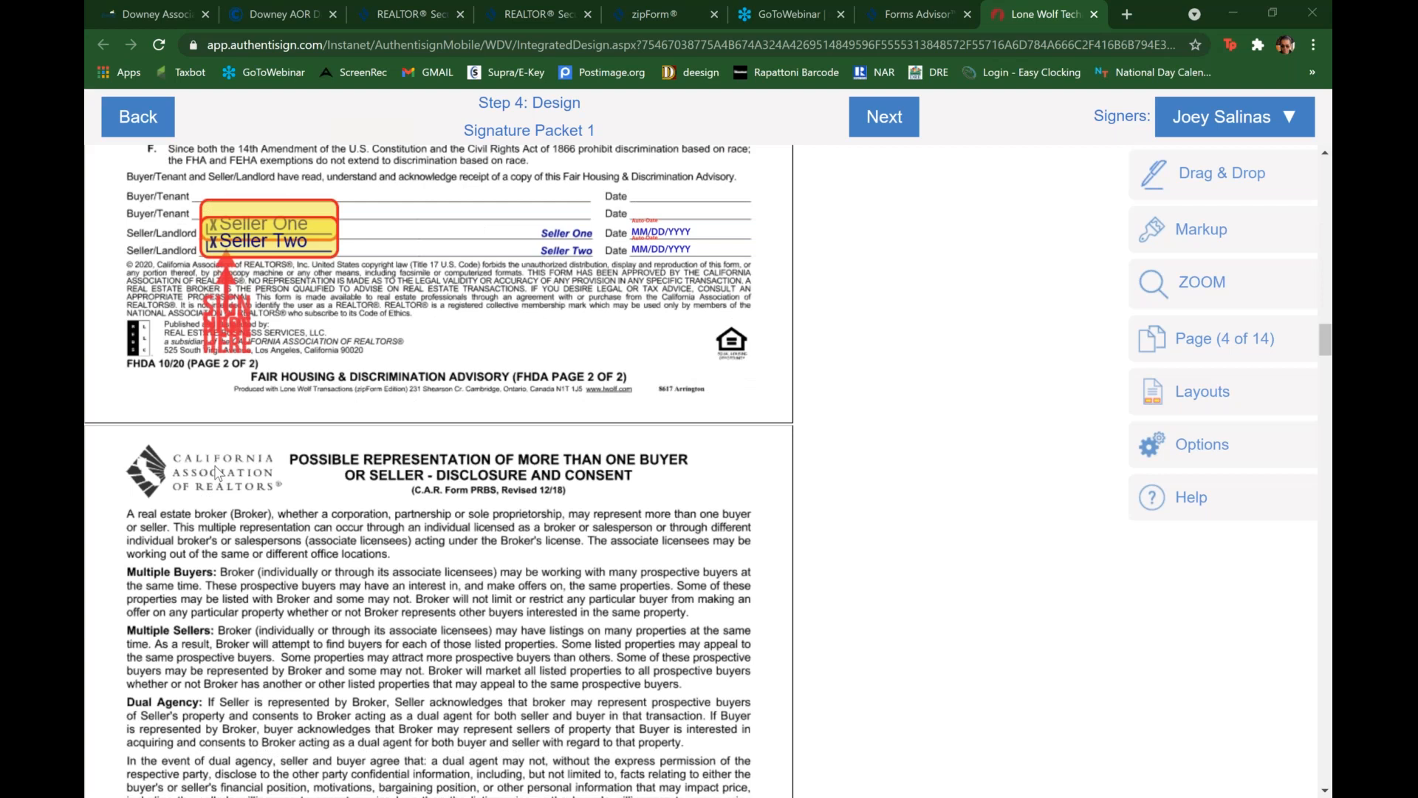
scroll(217, 471, "down", 15)
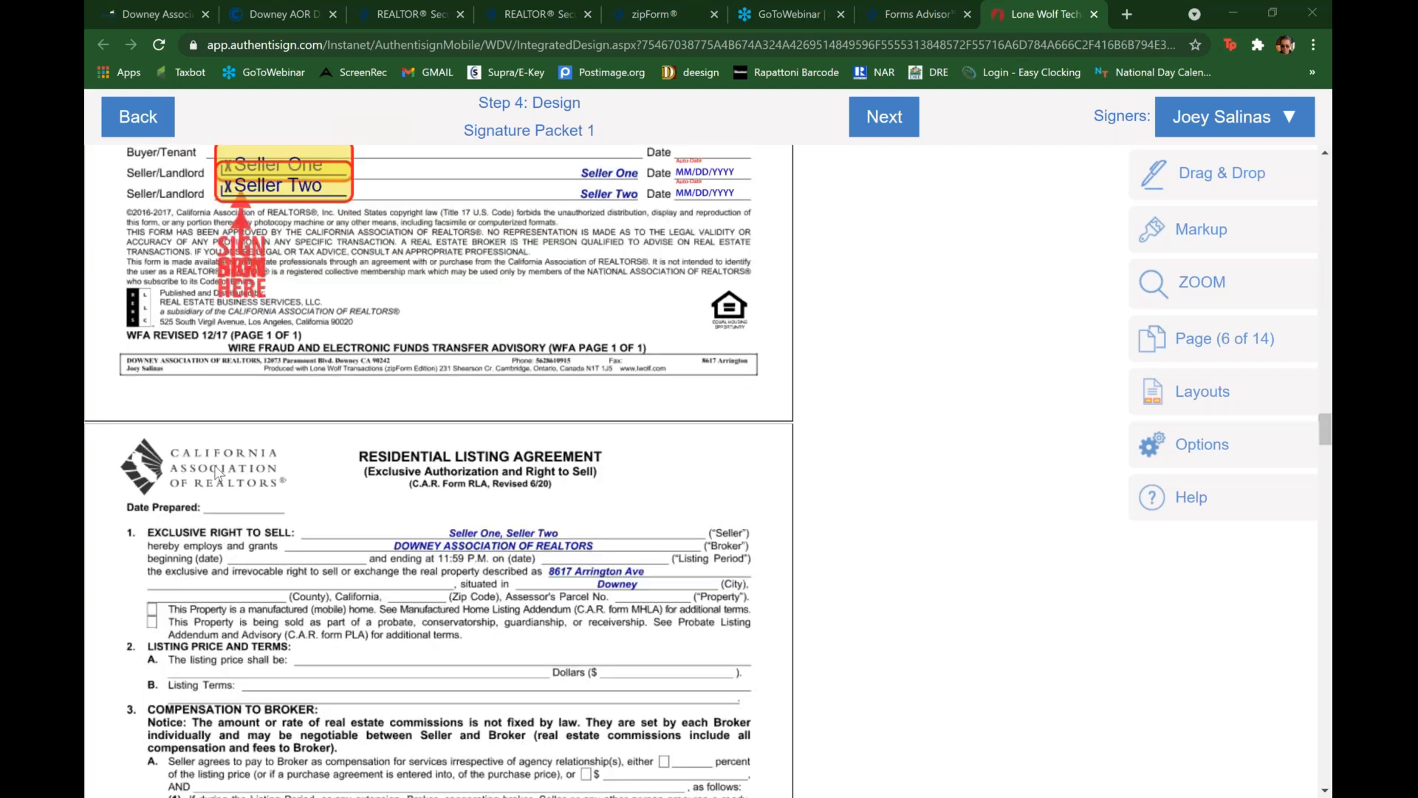
scroll(218, 472, "down", 8)
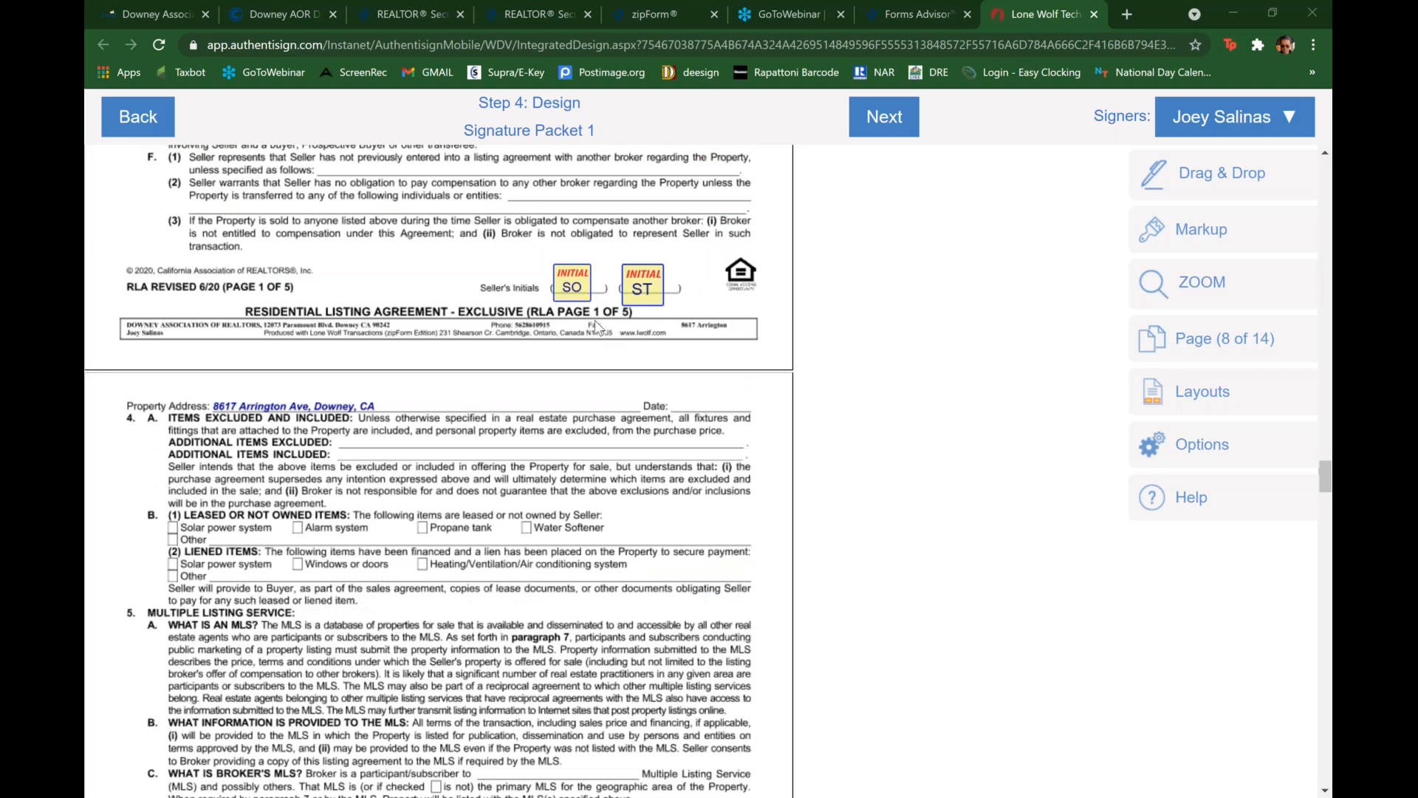
scroll(596, 321, "up", 12)
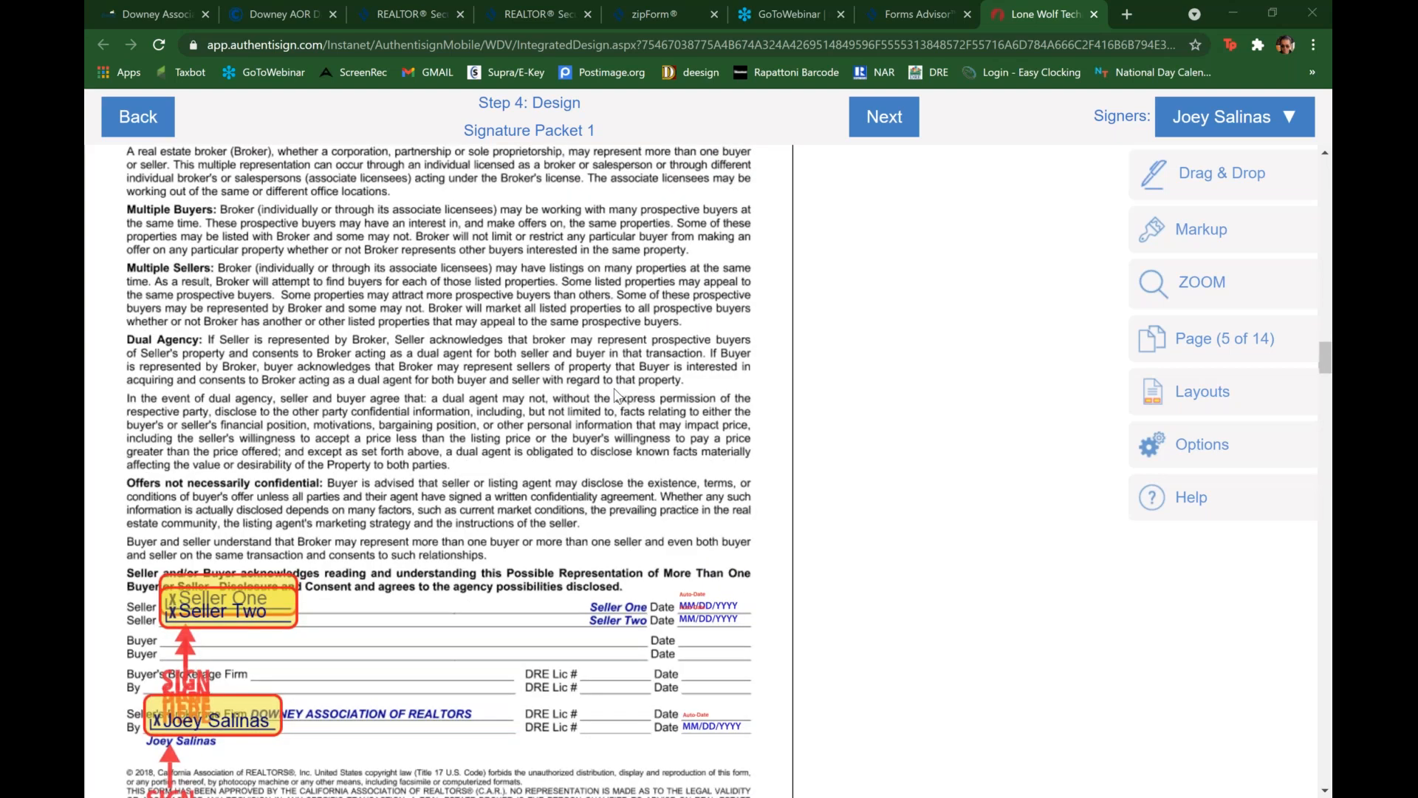
scroll(616, 396, "up", 15)
scroll(616, 396, "up", 5)
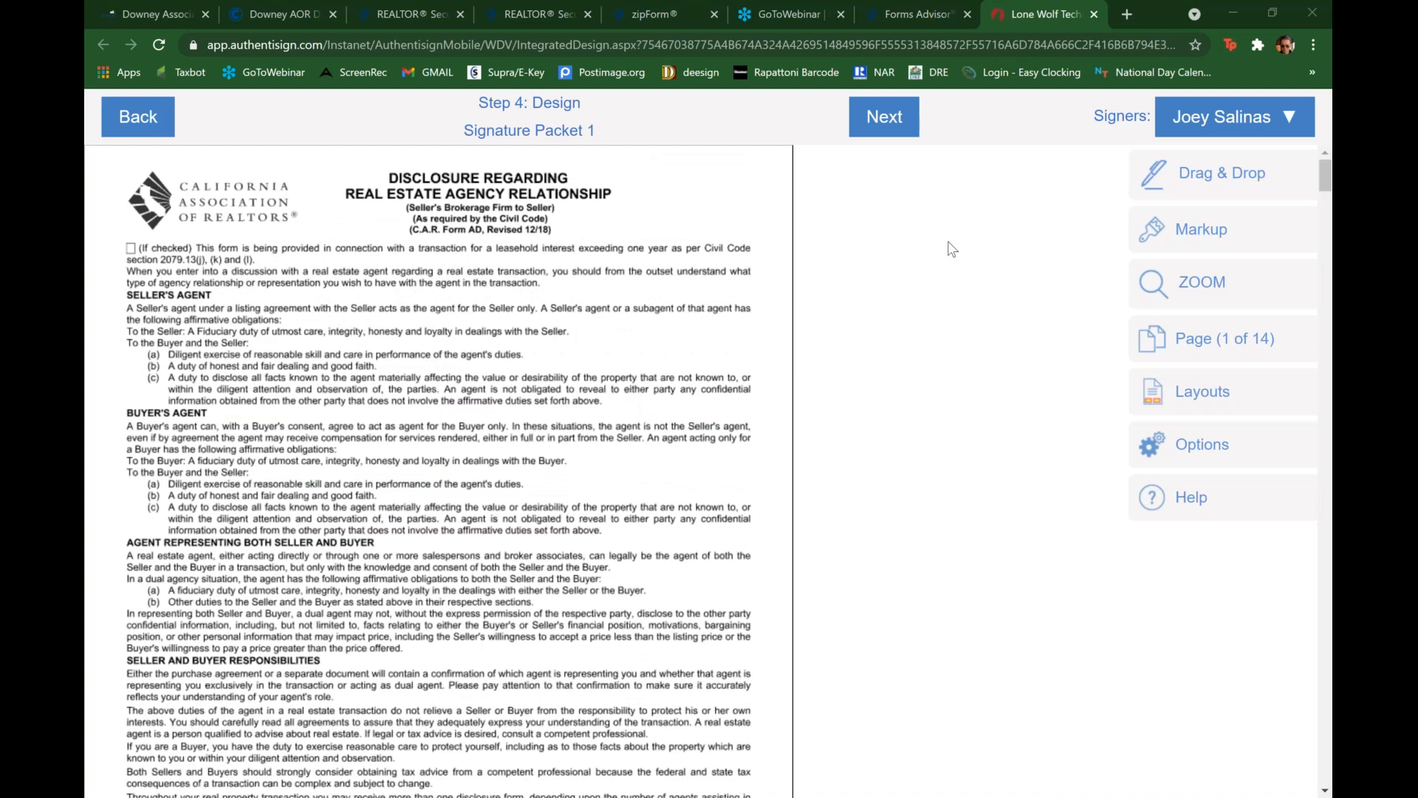
Step: Choose Seller One as the signer and place a Sign Here signature block near the top of page 1
left_click(1221, 124)
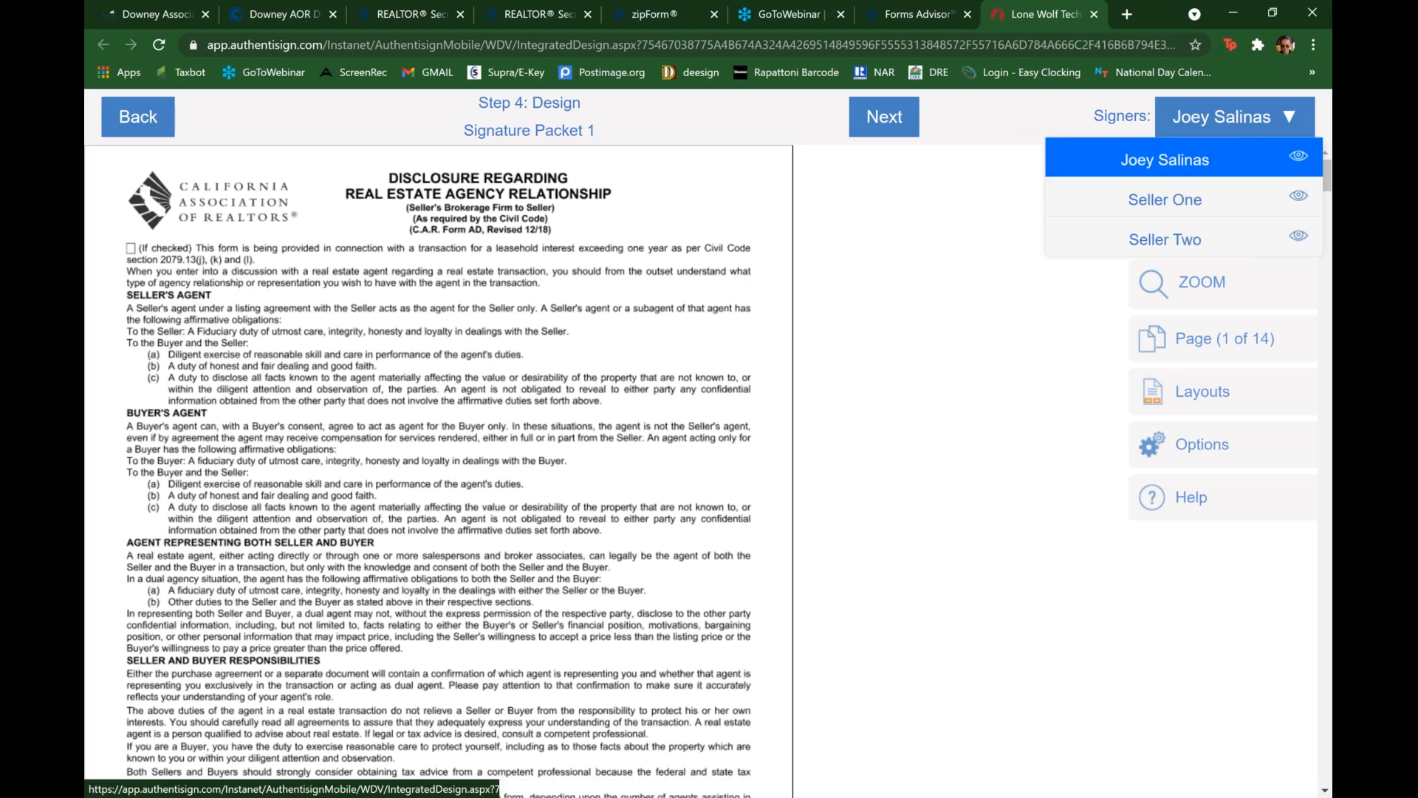
left_click(1207, 185)
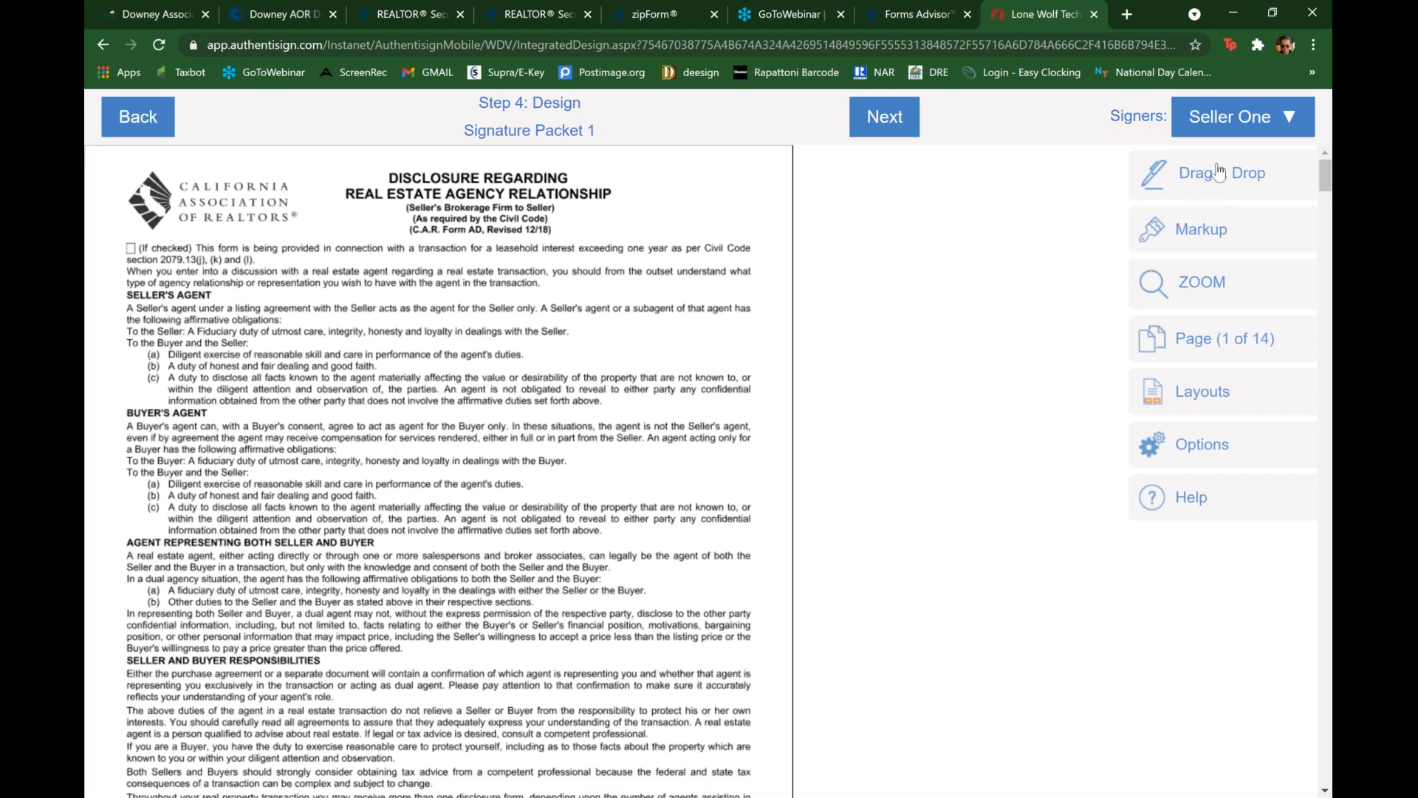
left_click(1218, 171)
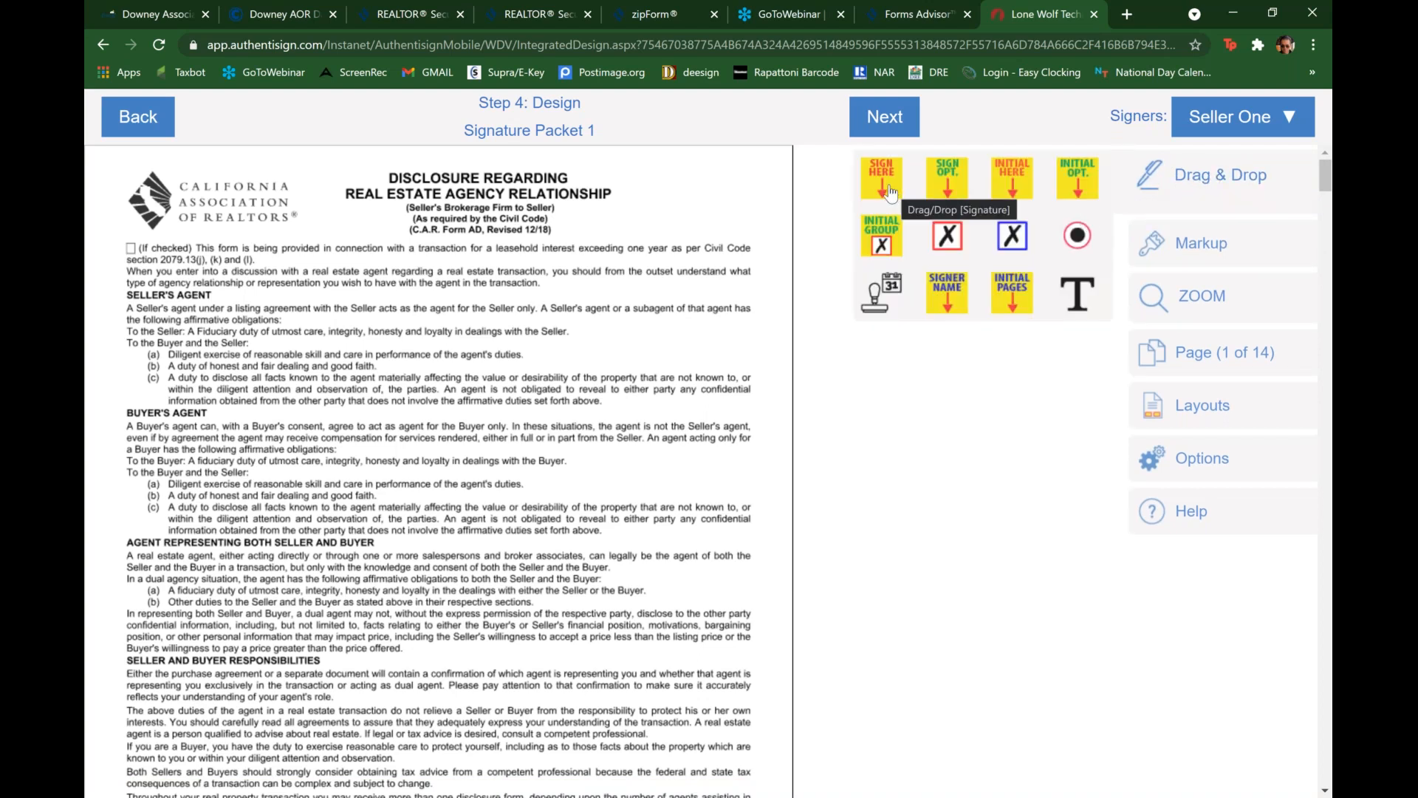
left_click_drag(881, 183, 148, 199)
left_click_drag(157, 255, 869, 284)
left_click_drag(680, 270, 594, 306)
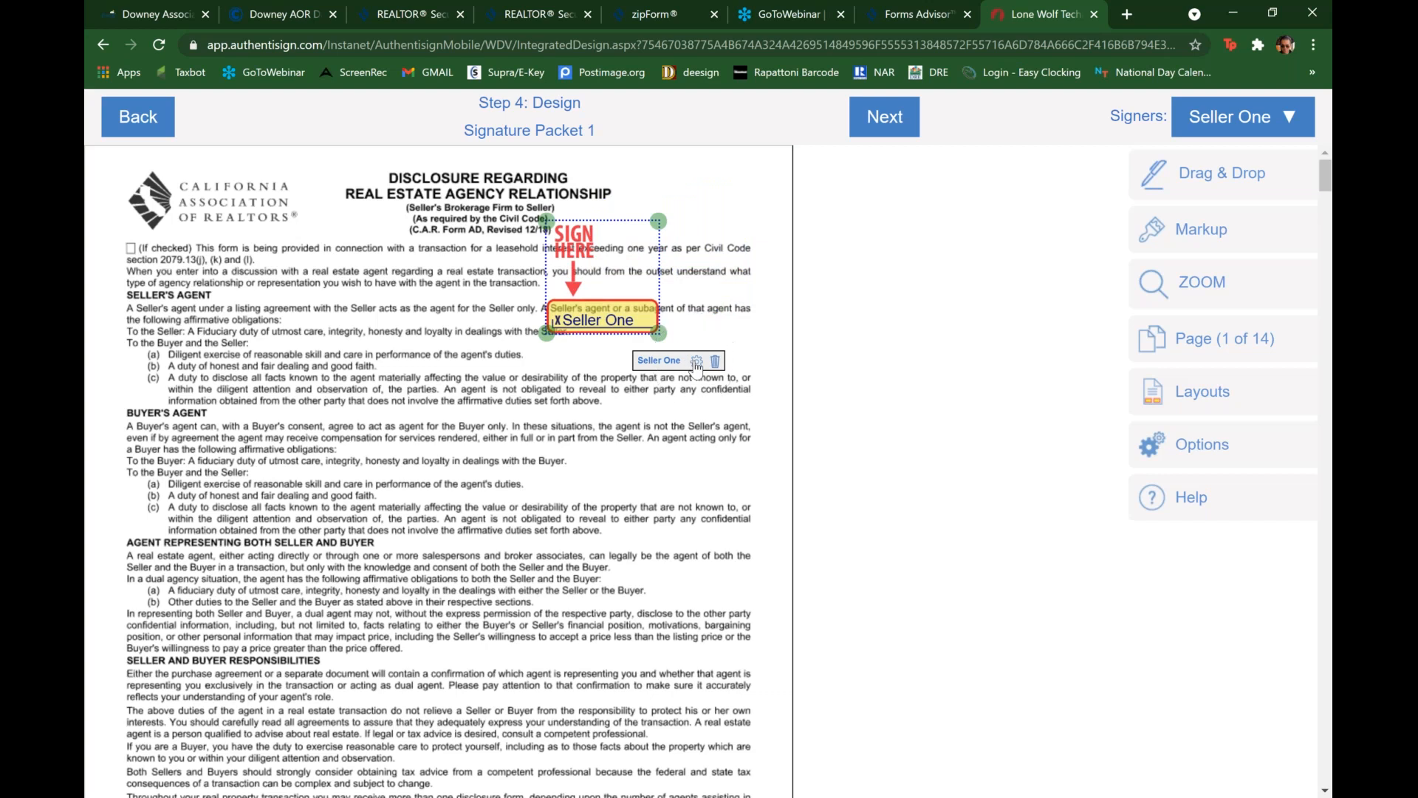
Step: Flip Seller One's signature block on page 1 vertically and horizontally
left_click(696, 362)
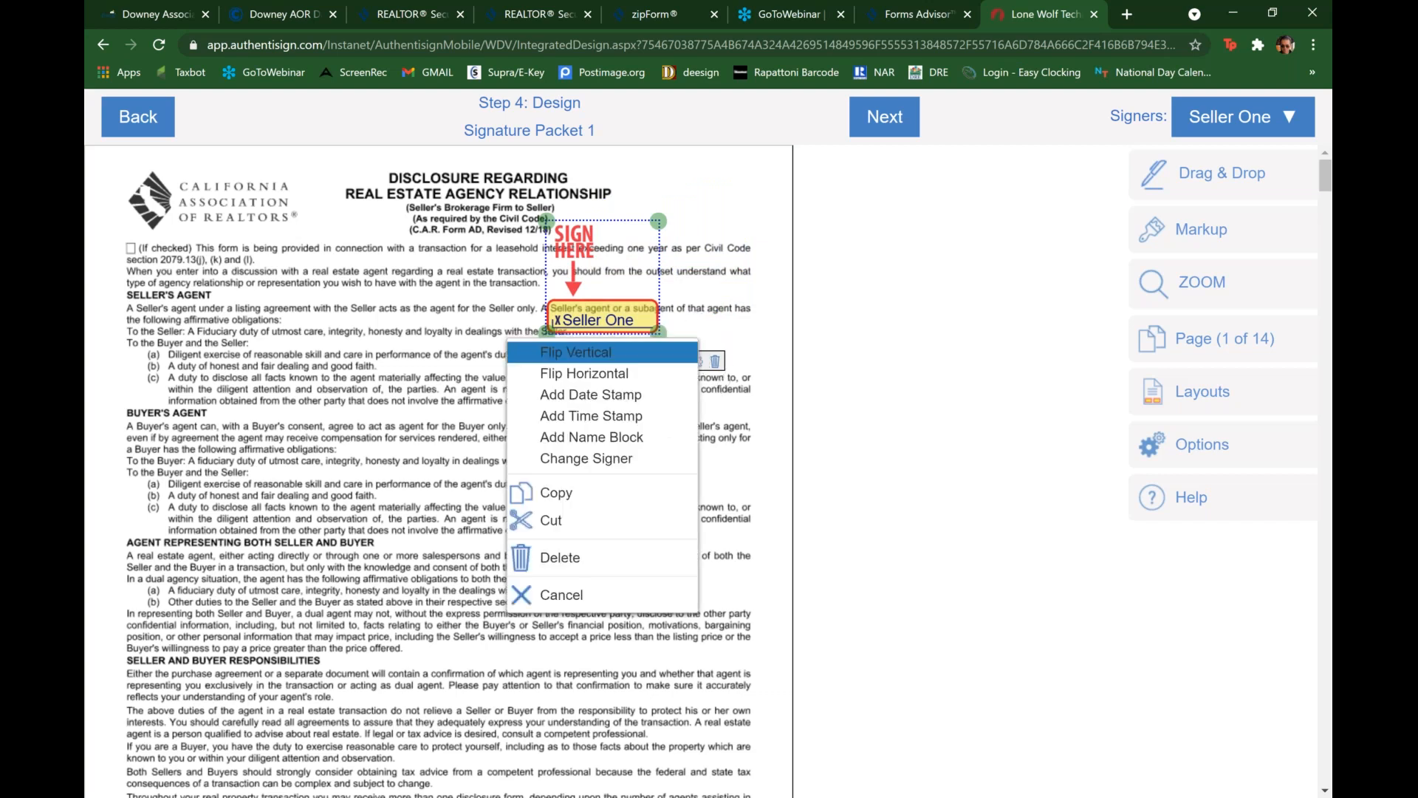
left_click(647, 360)
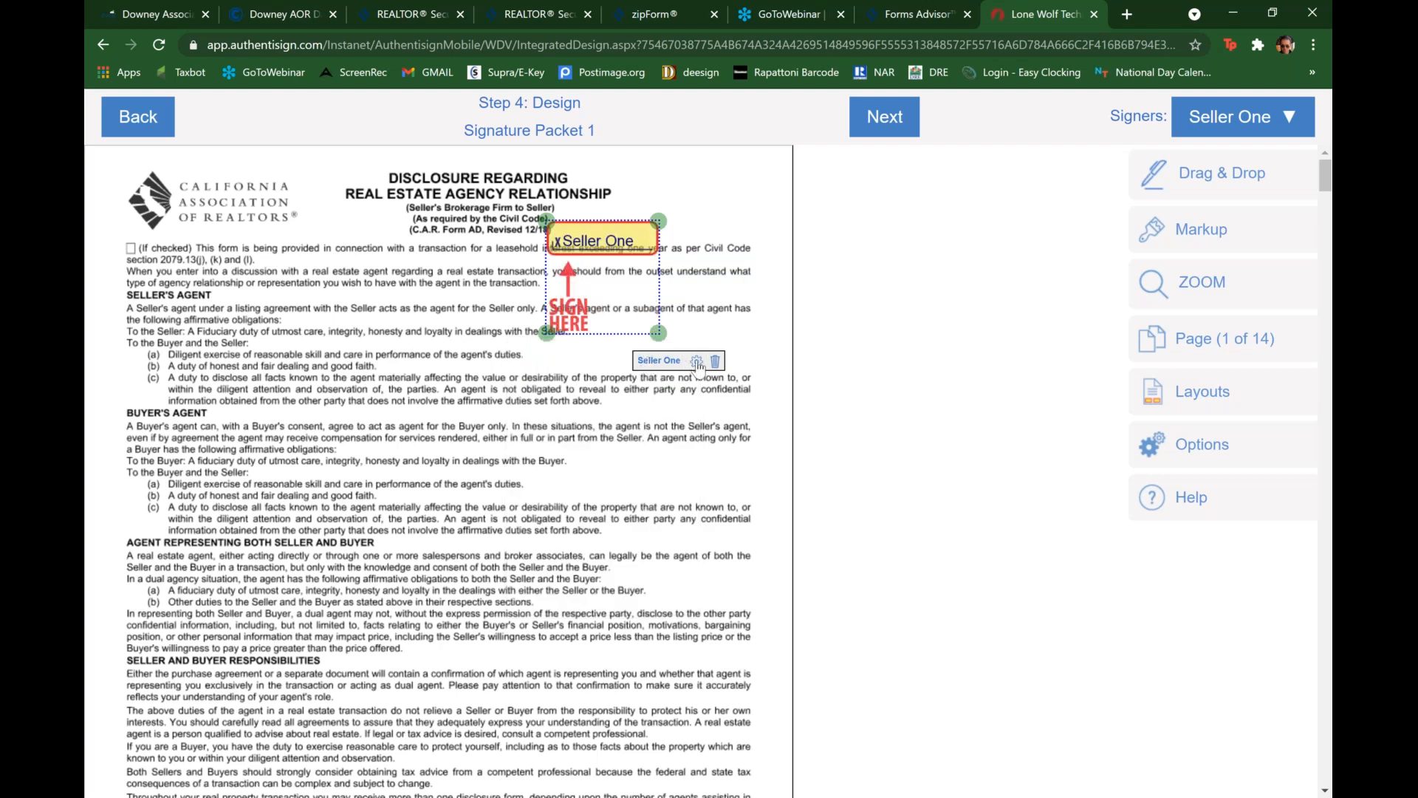
left_click(697, 362)
left_click(668, 380)
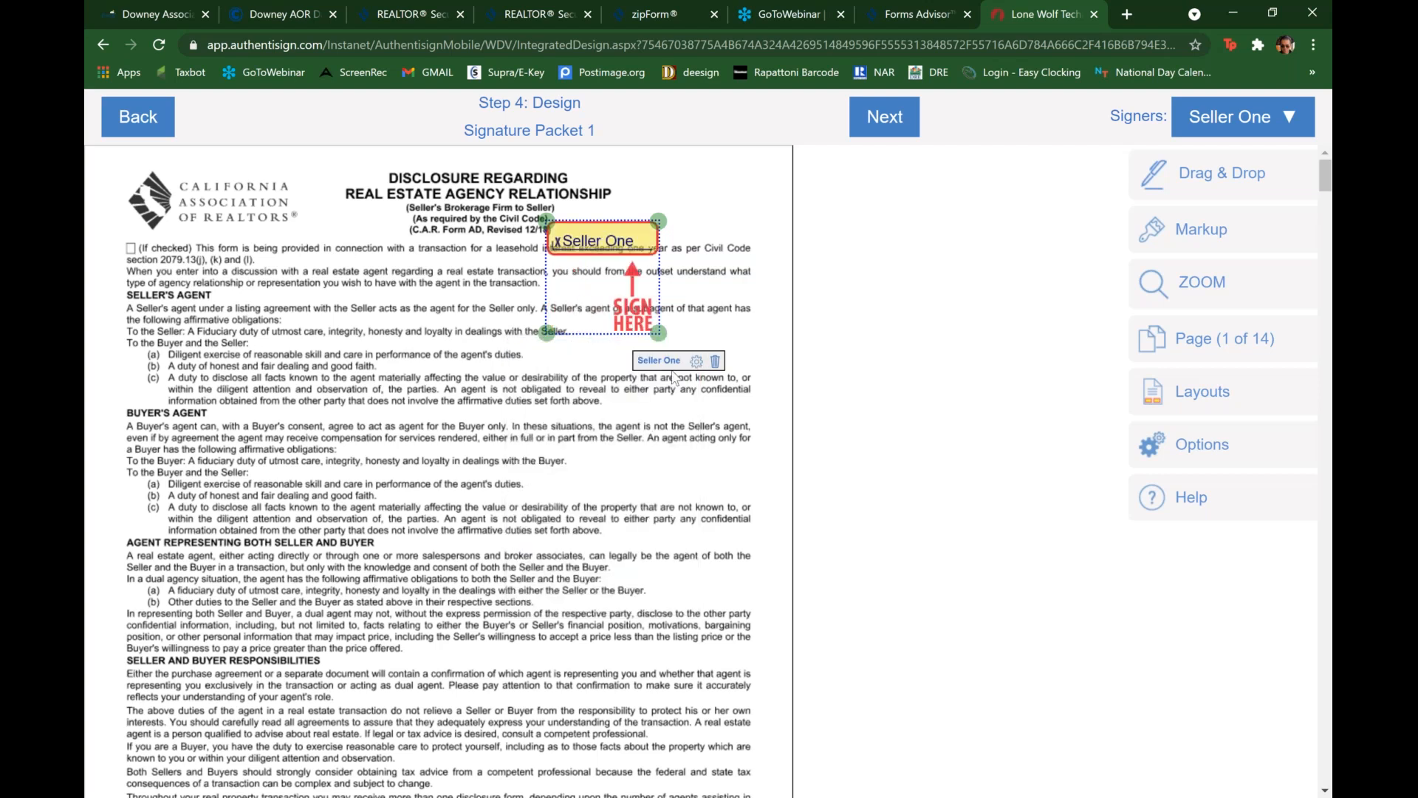
Step: Delete Seller One's added signature block near the top of page 1
left_click(613, 254)
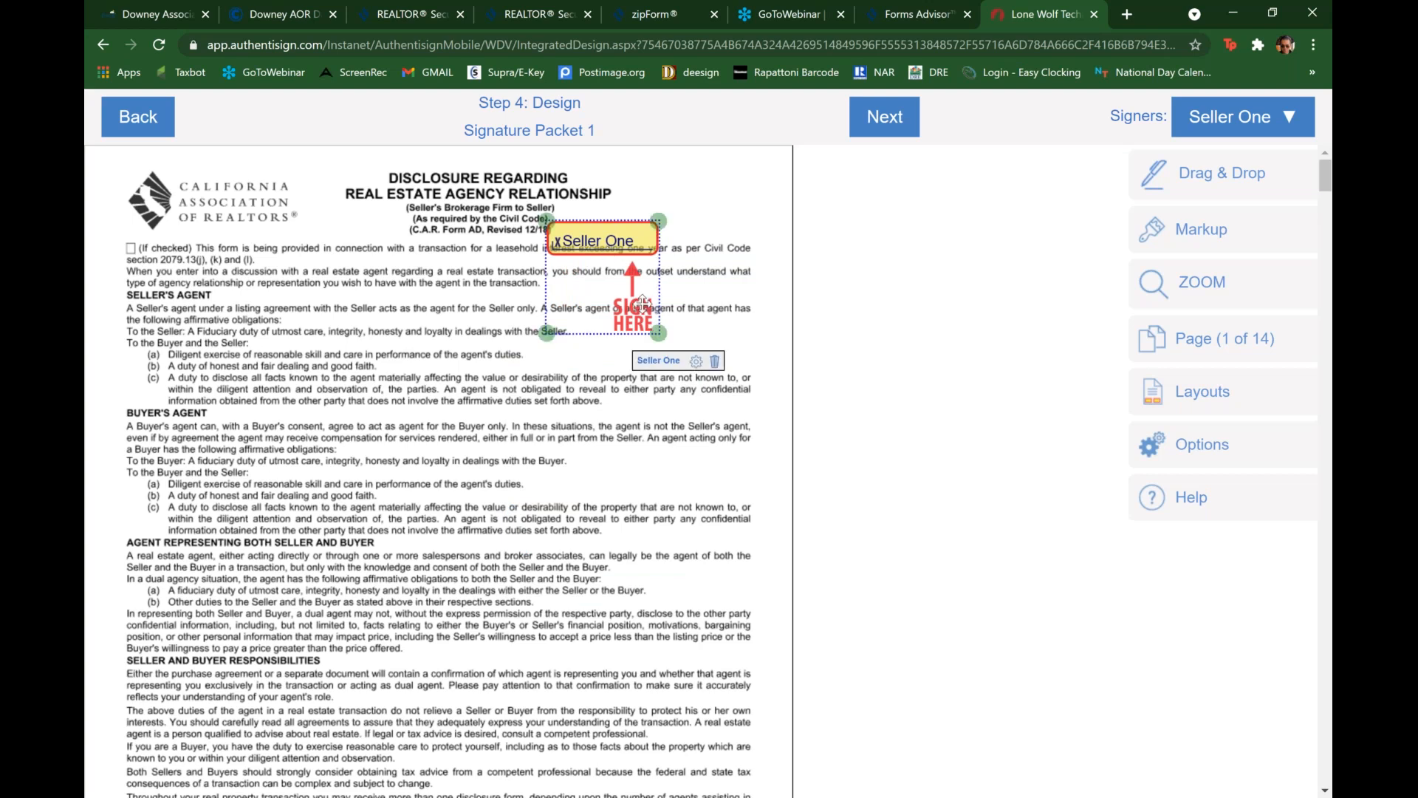
left_click(697, 361)
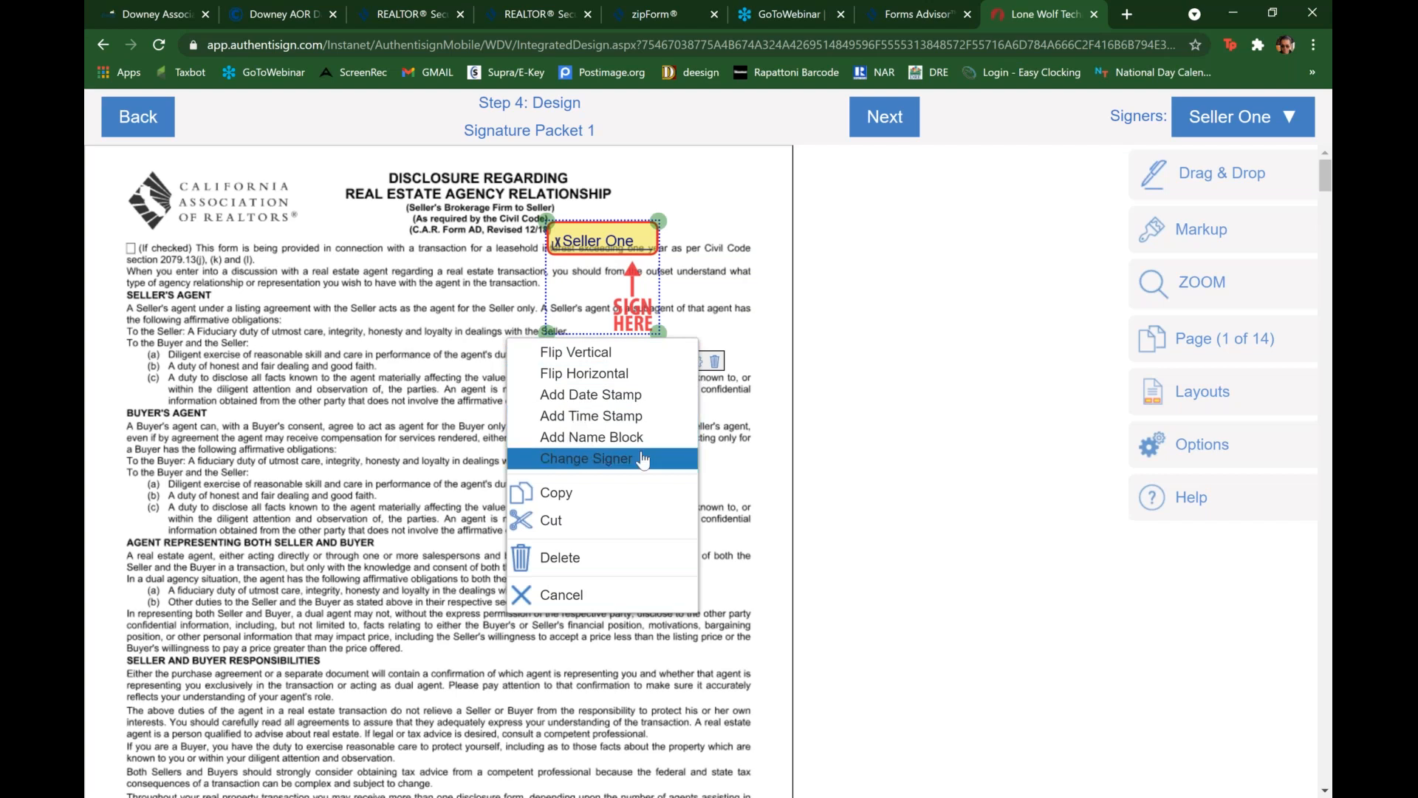
left_click(596, 579)
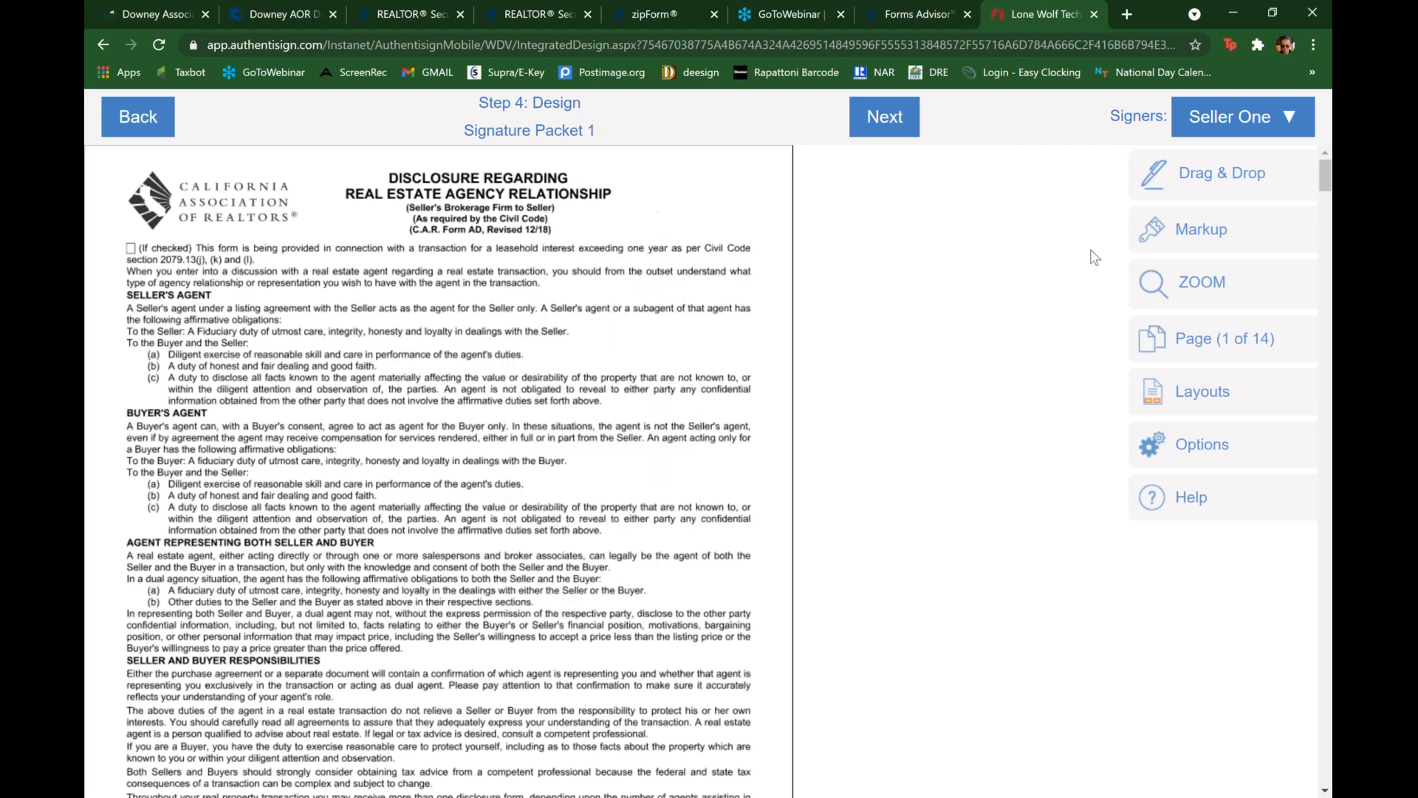
Step: Review the available signing elements, markup tools, page navigation and layout options for the packet design
left_click(1243, 195)
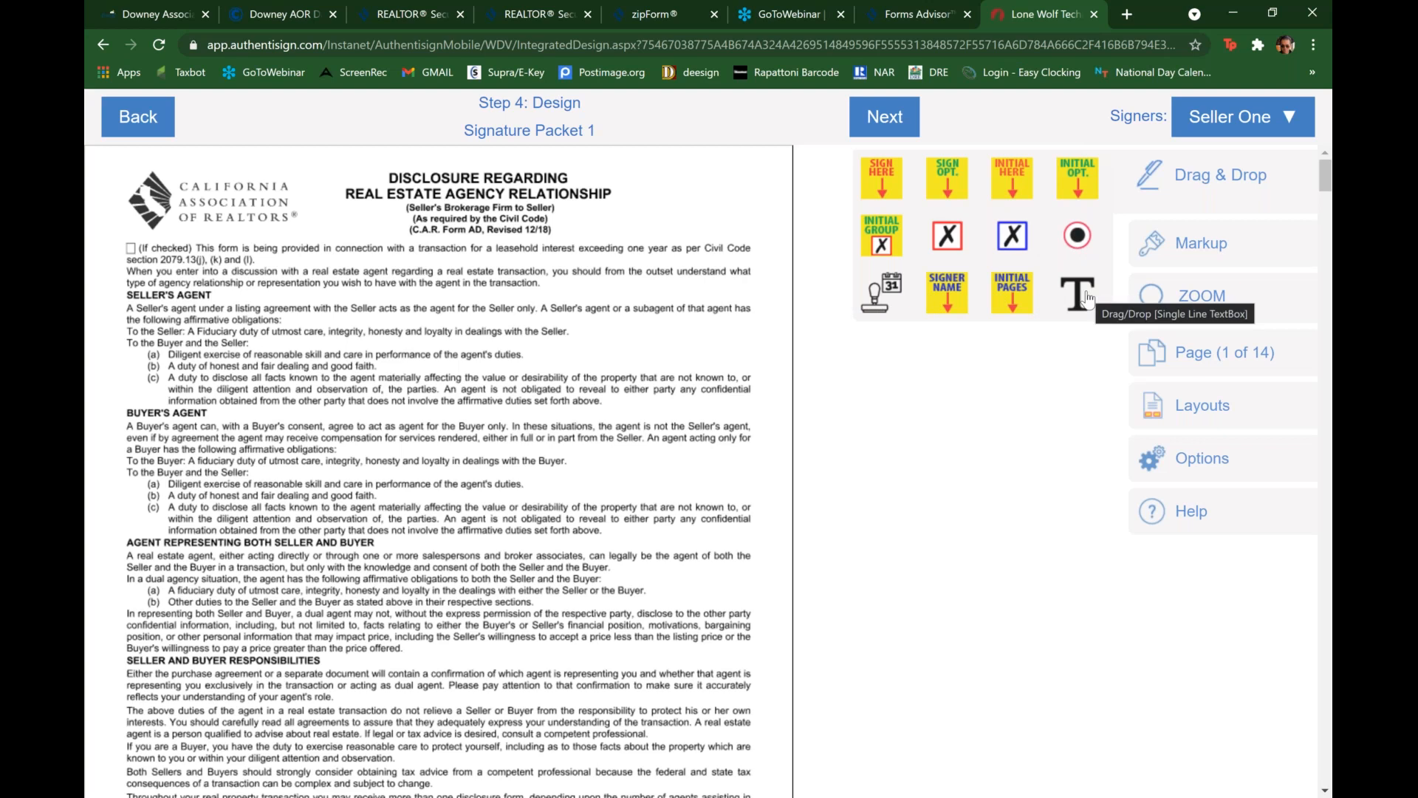
left_click(1188, 194)
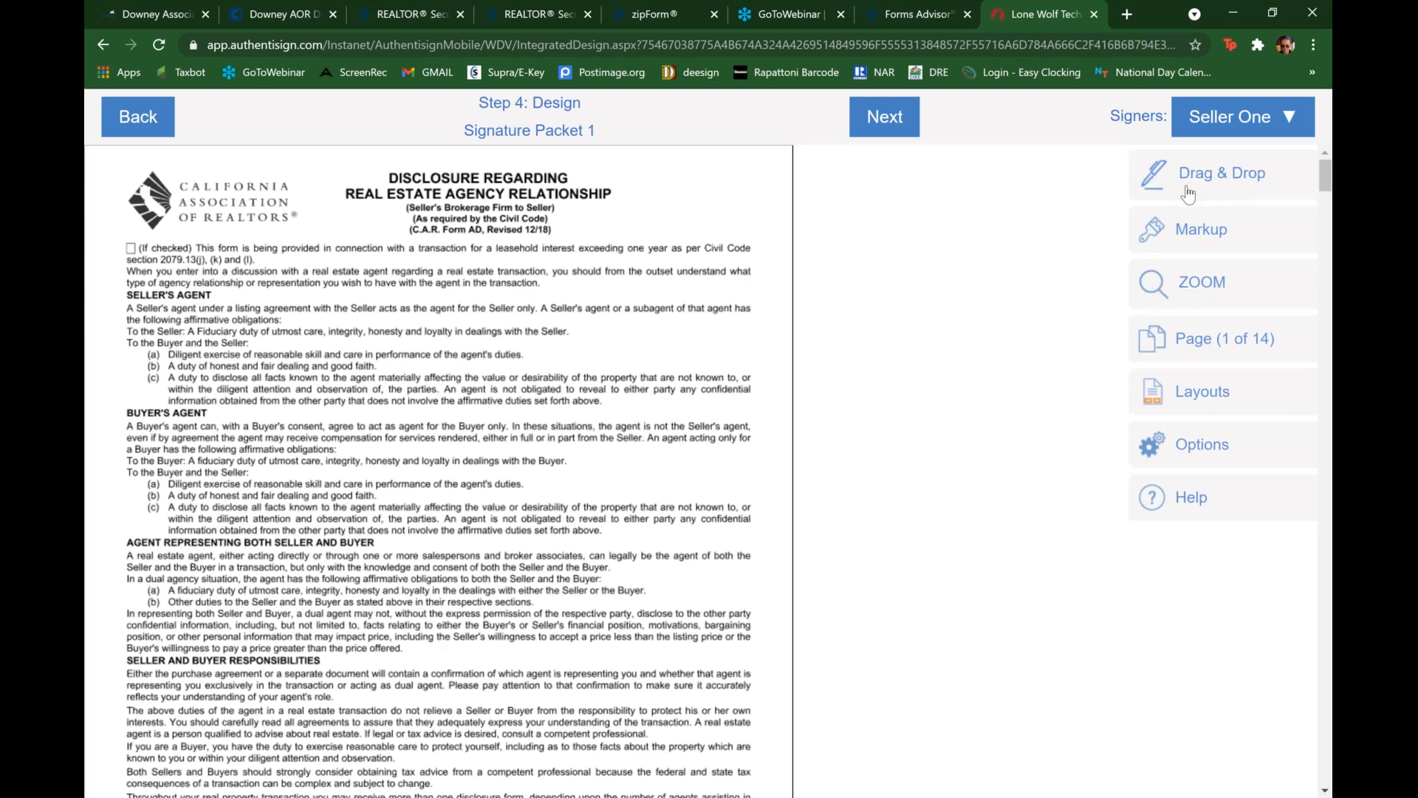
left_click(1213, 235)
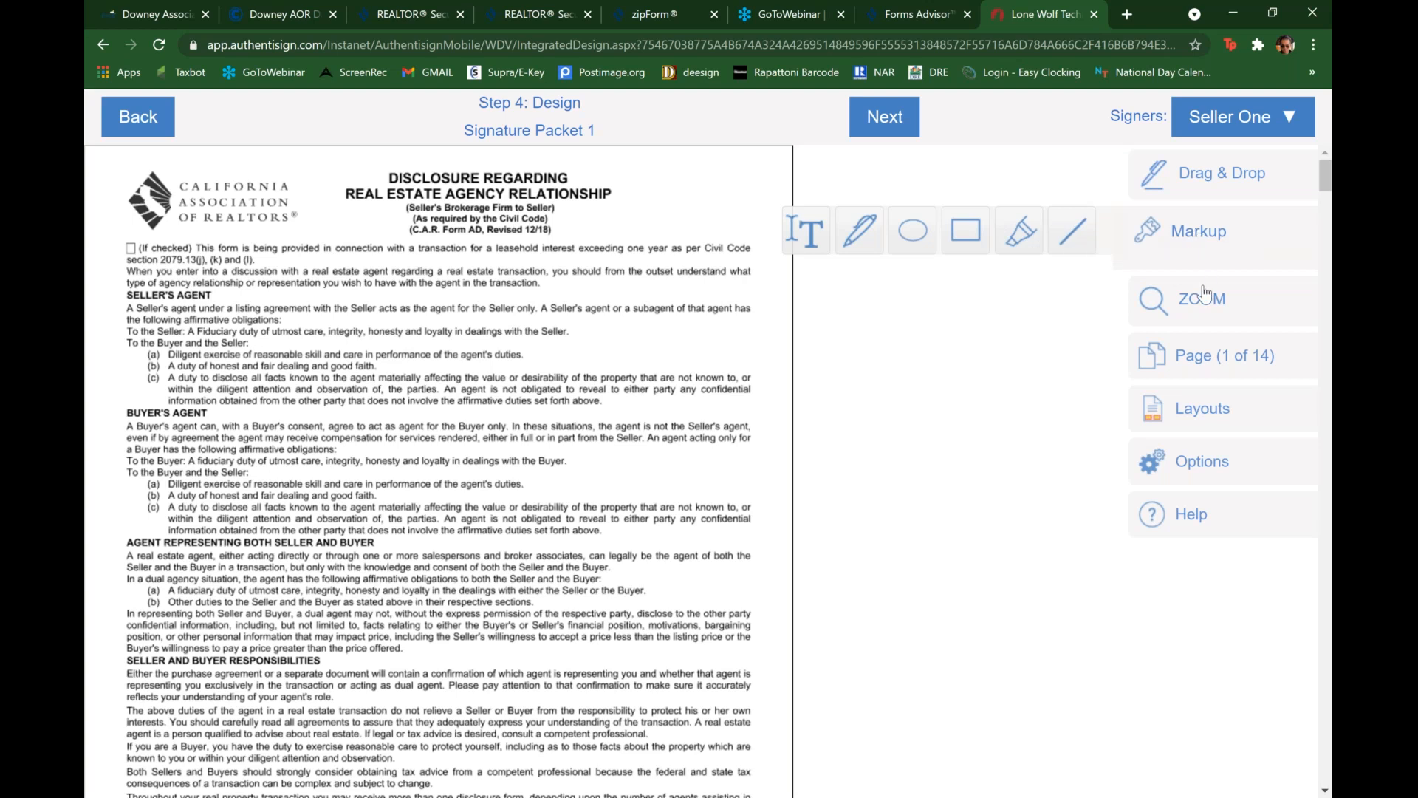
left_click(1205, 365)
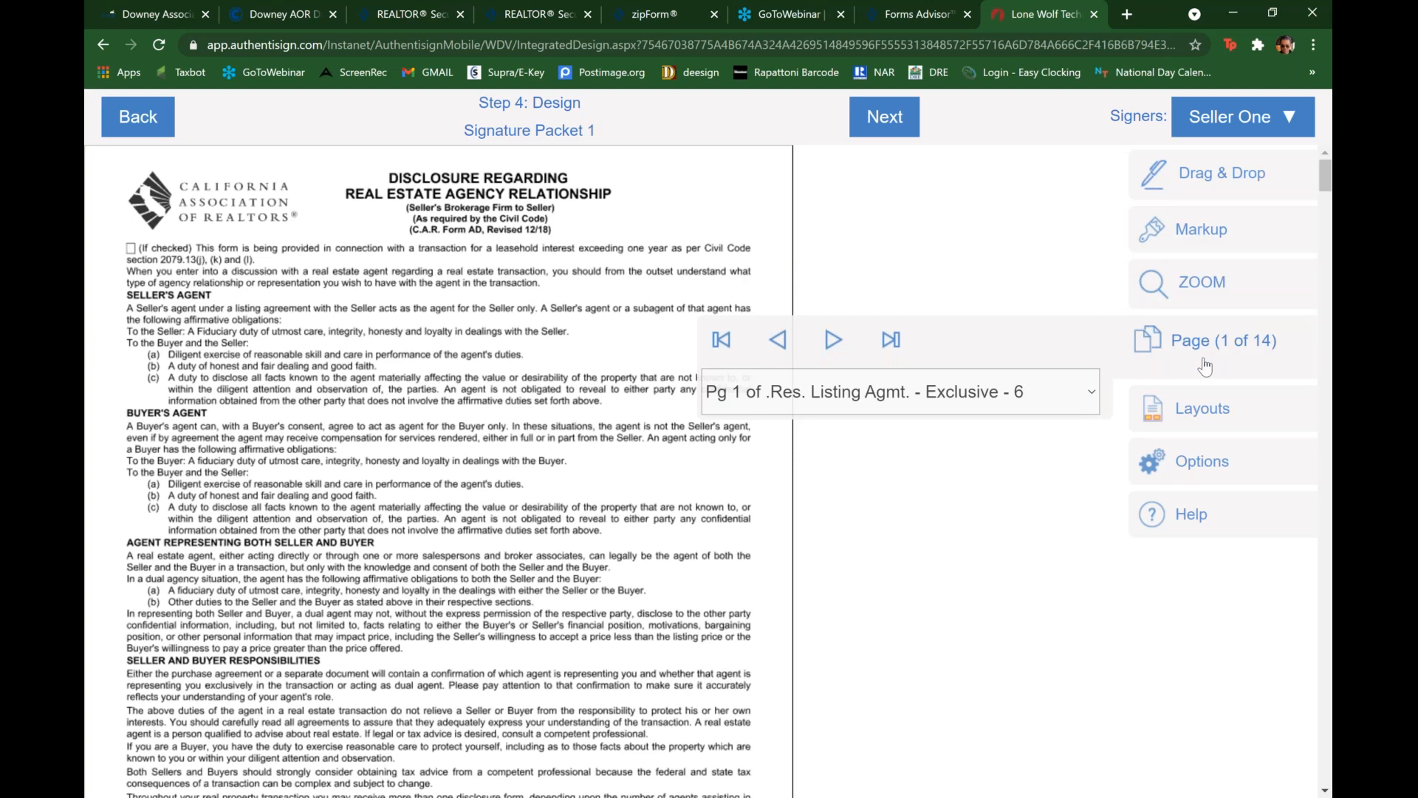
left_click(1209, 411)
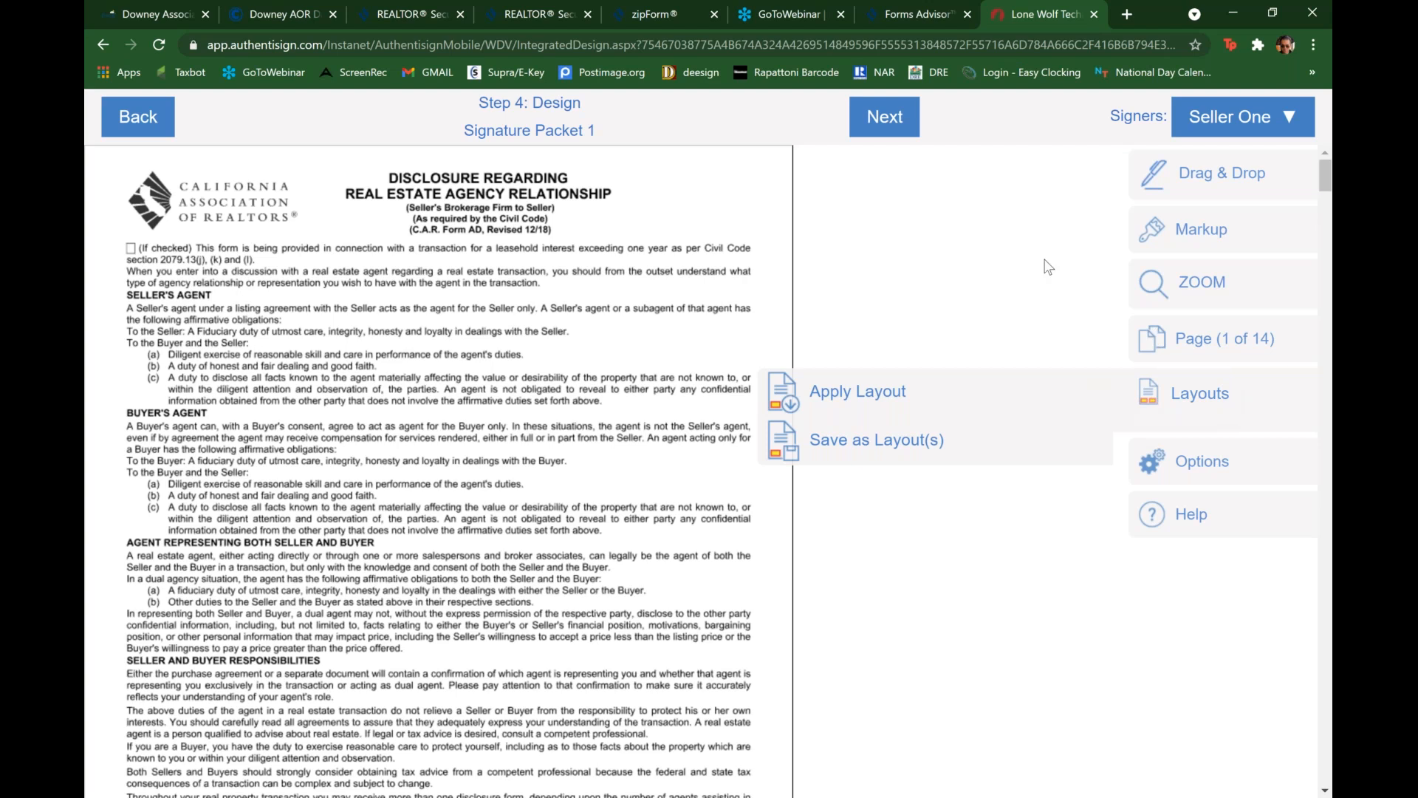
Step: Finish the design of Signature Packet 1 and send the signing invitations
left_click(910, 124)
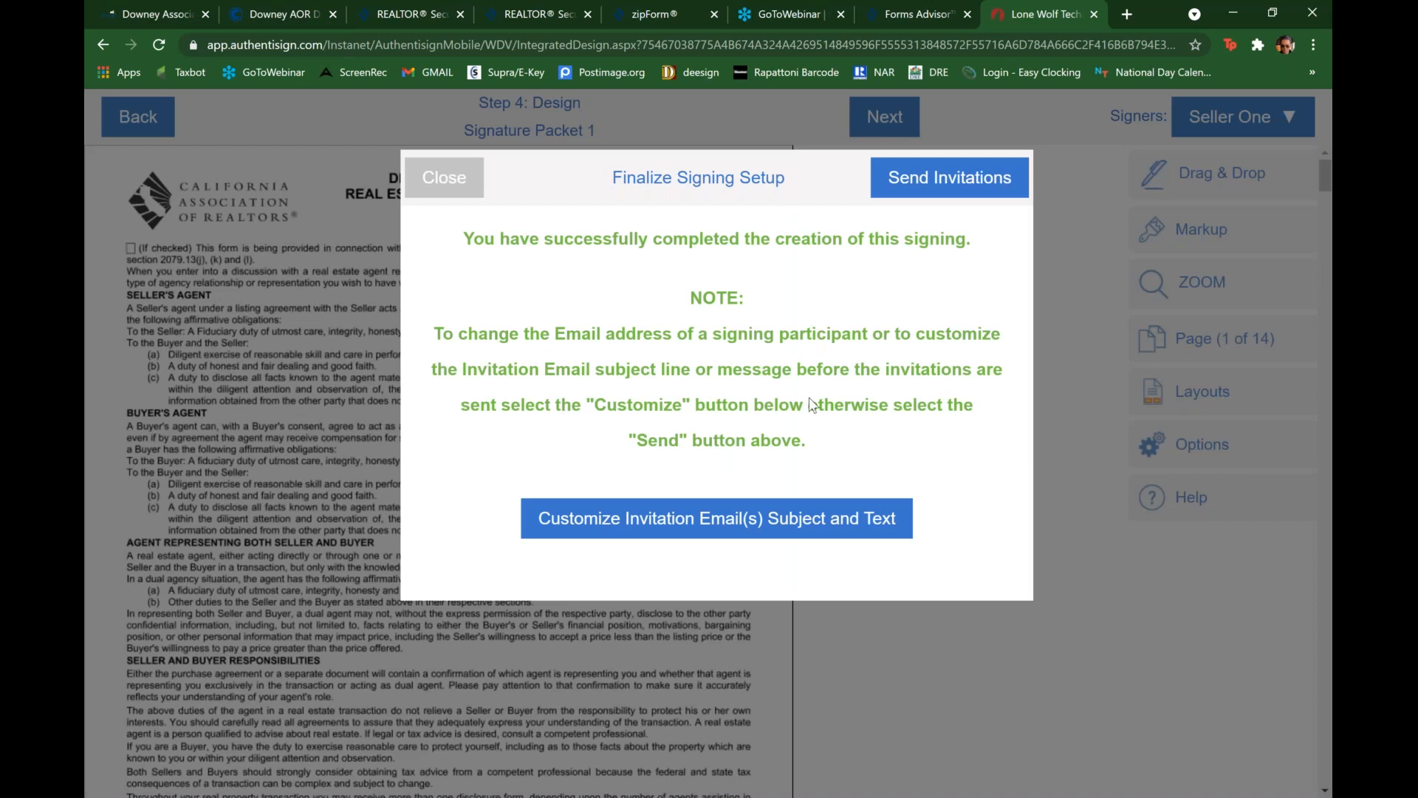
left_click(755, 524)
left_click(756, 526)
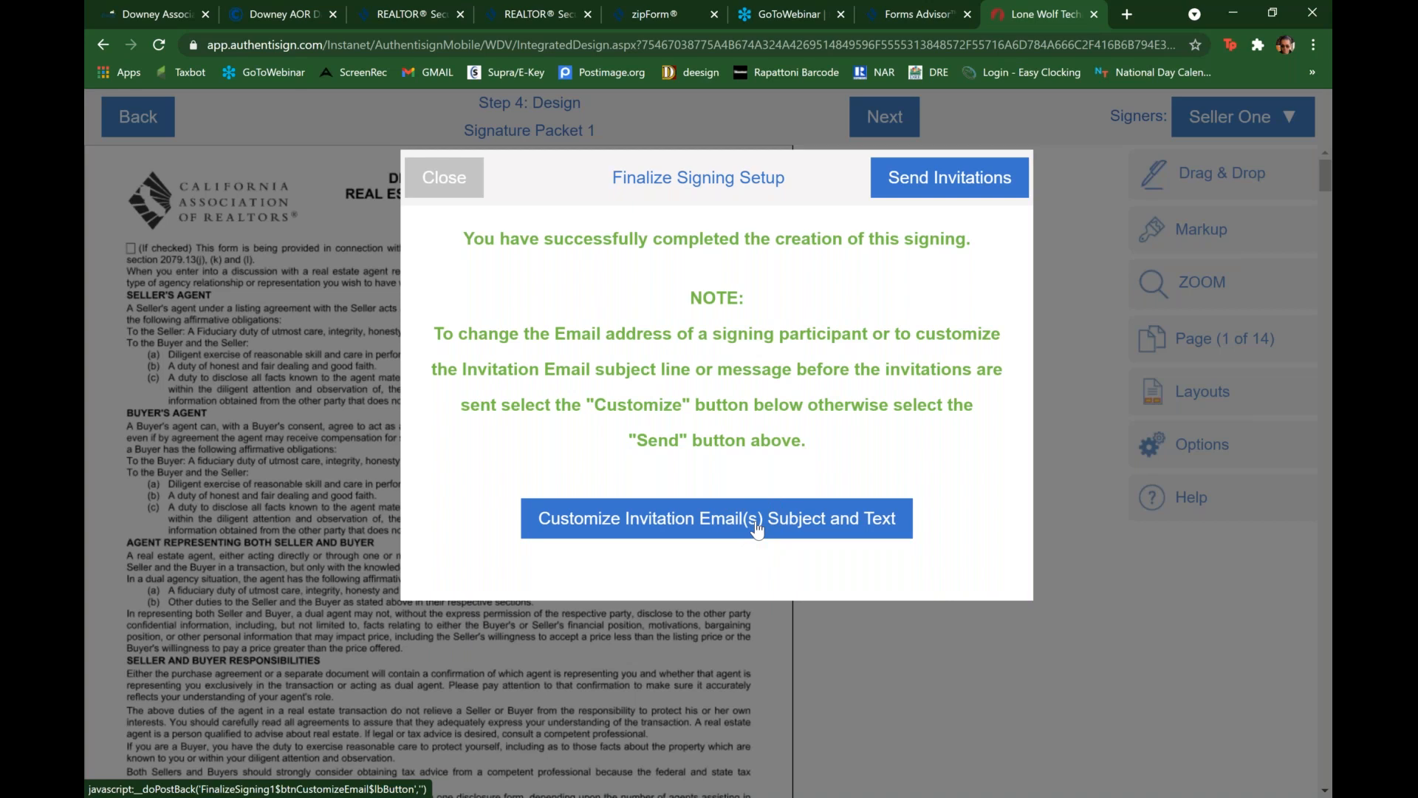
left_click(957, 185)
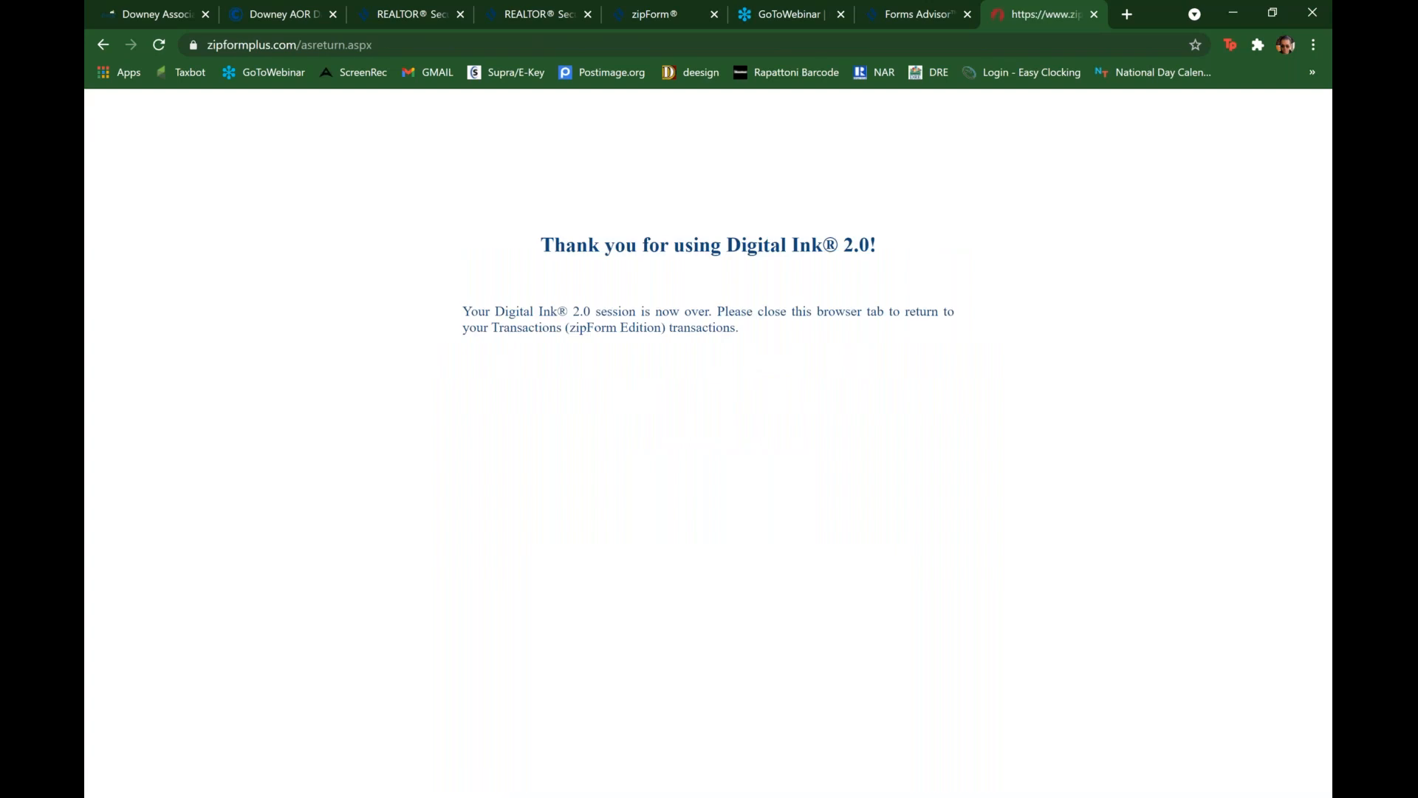
Step: Close the ended Digital Ink session and switch to the Transactions (zipForm Edition) window
left_click(1095, 14)
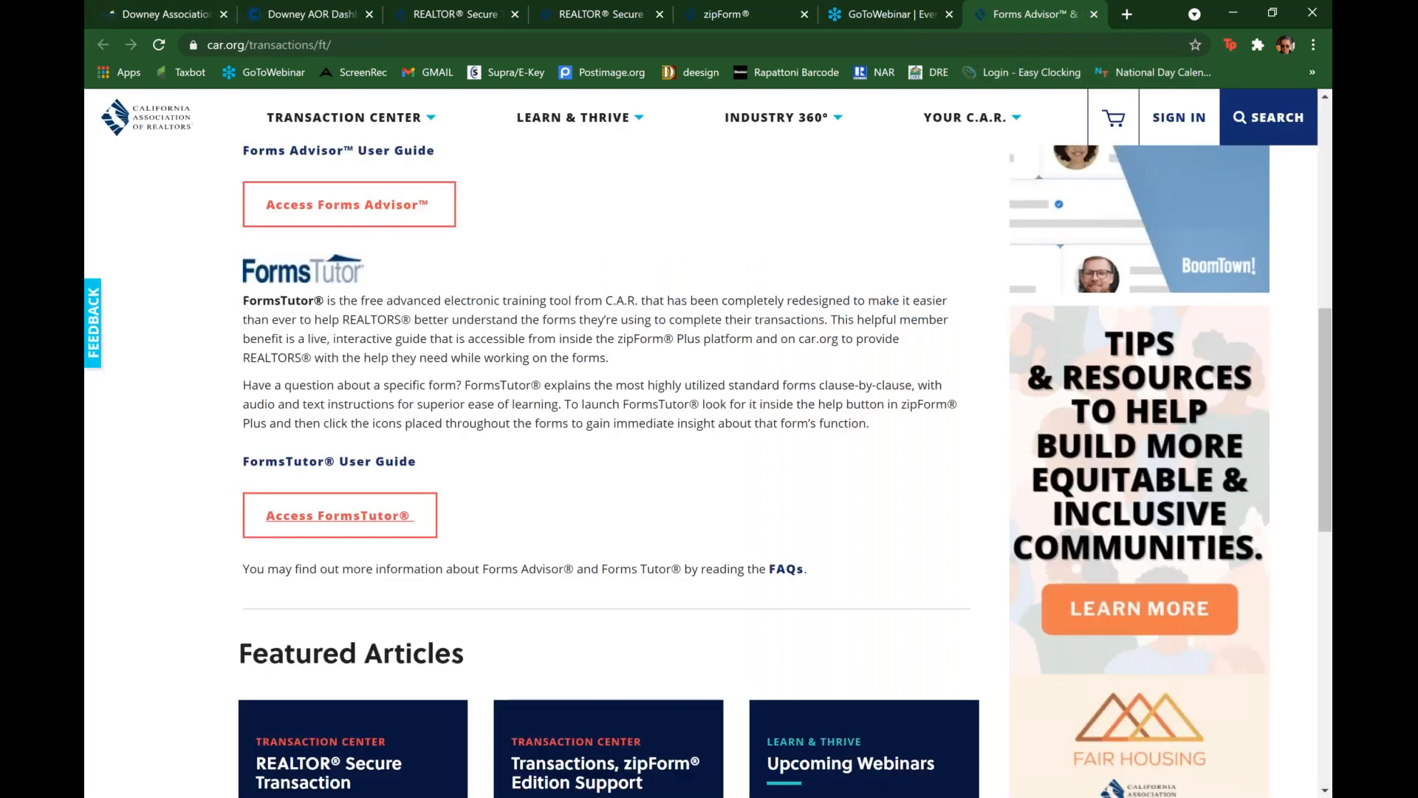
mouse_move(274, 2)
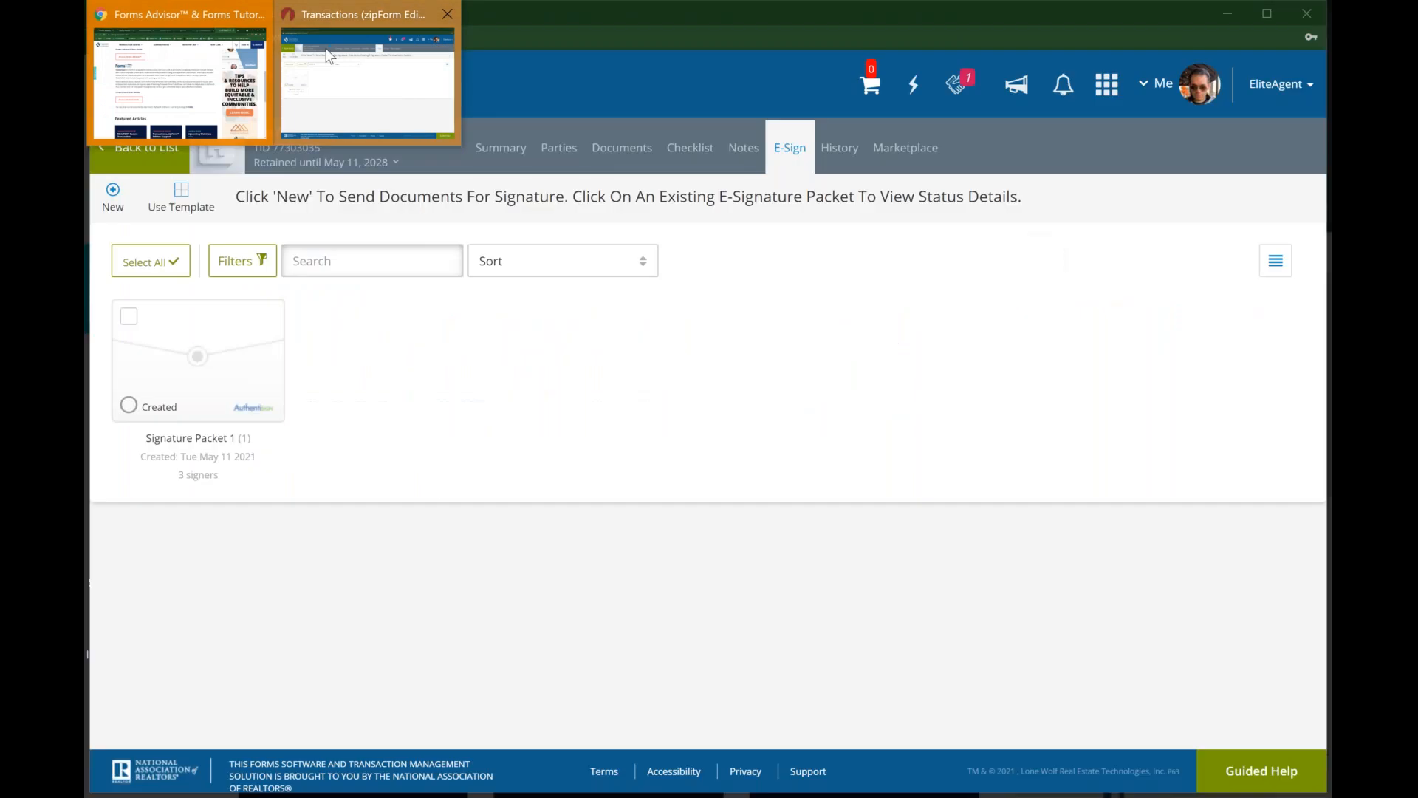
left_click(329, 55)
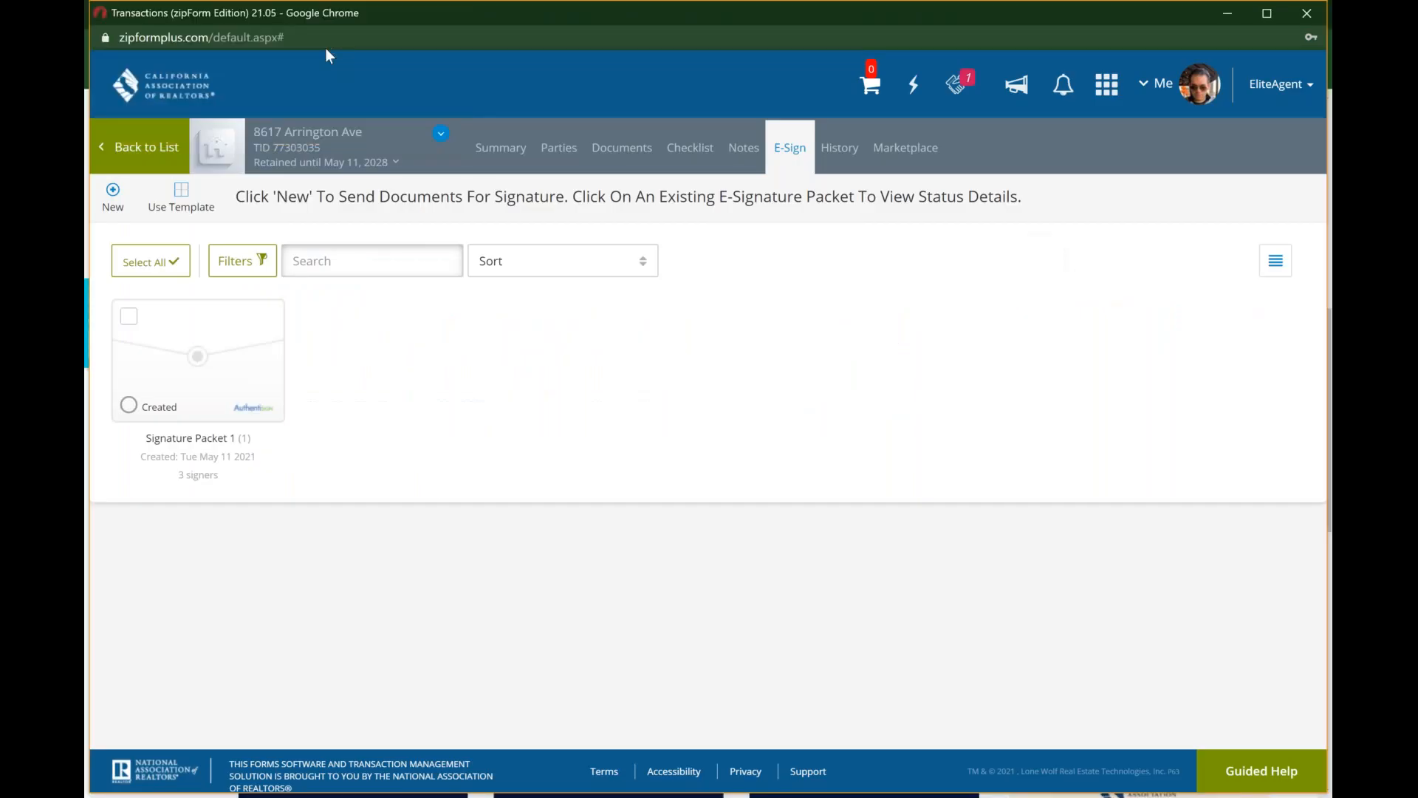
Step: Review Signature Packet 1's signers, signing status, edit and add-document options, and close its details
left_click(221, 376)
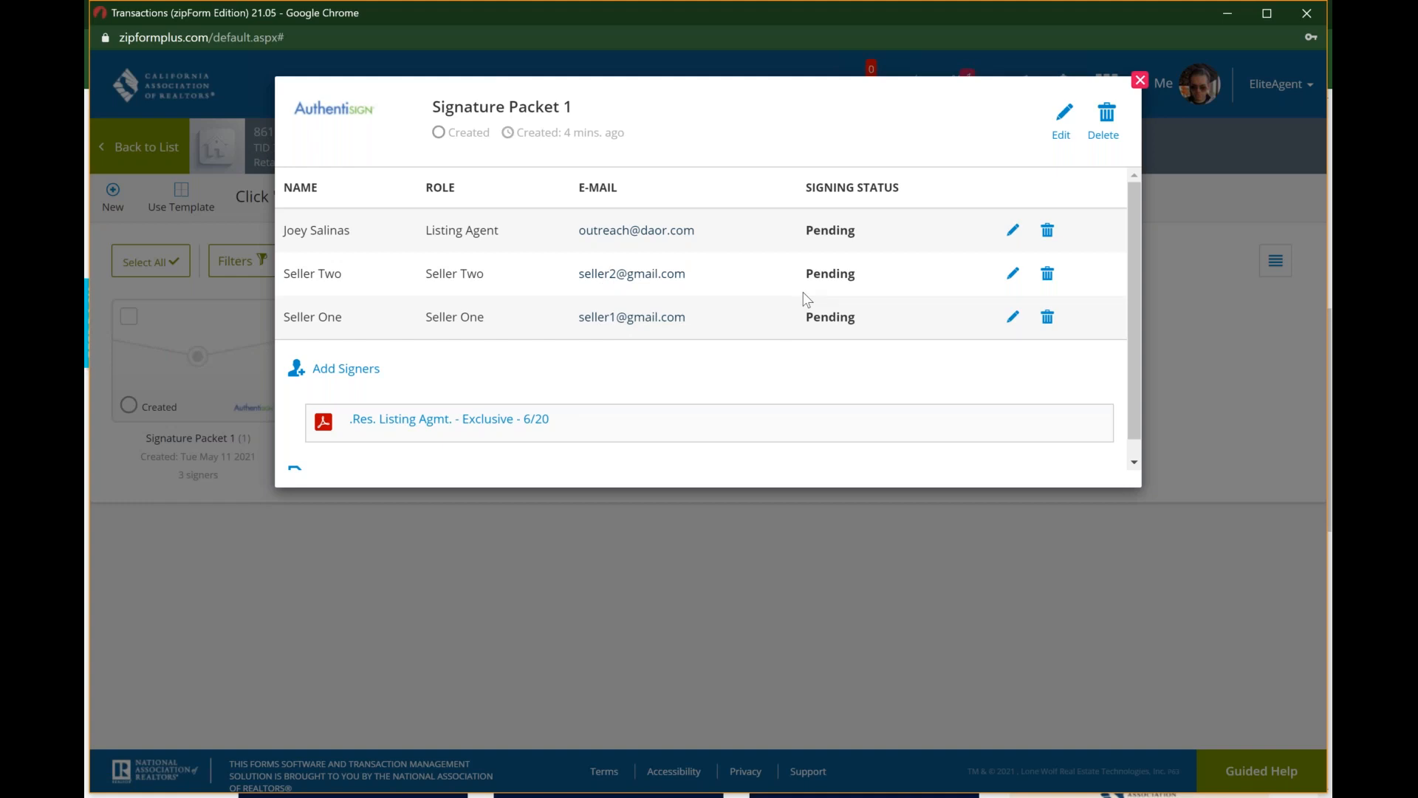
left_click(1062, 127)
scroll(497, 364, "down", 1)
left_click(378, 462)
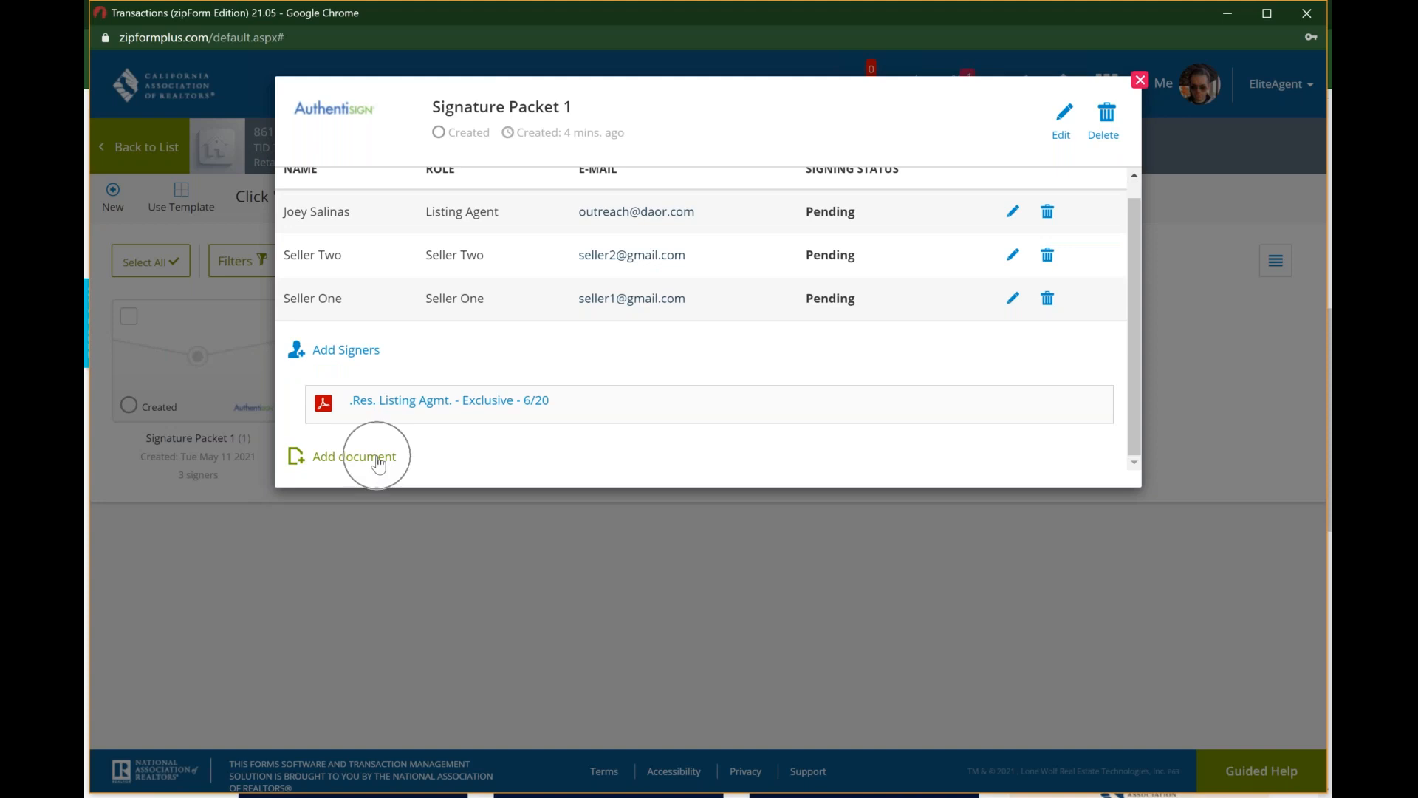
left_click(1140, 82)
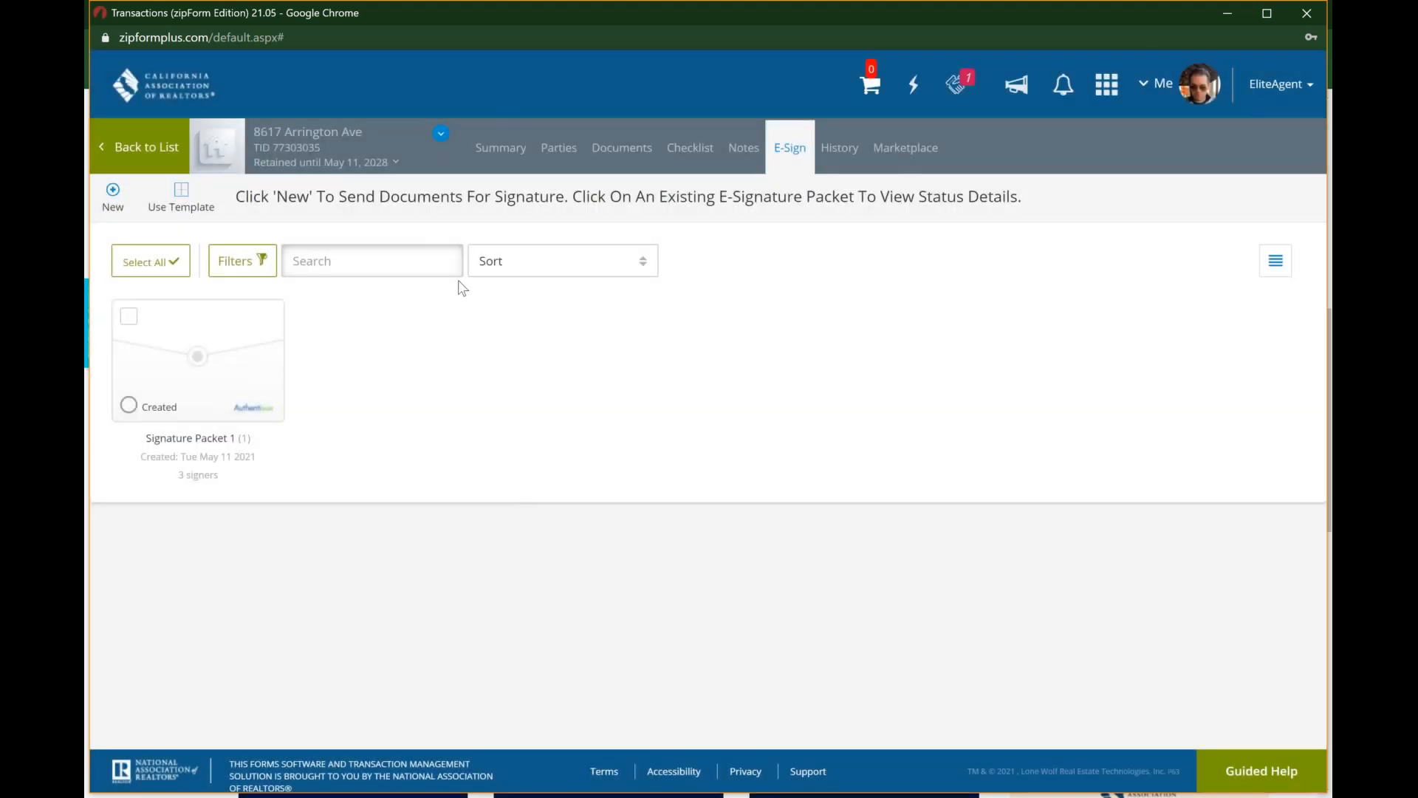
left_click(602, 149)
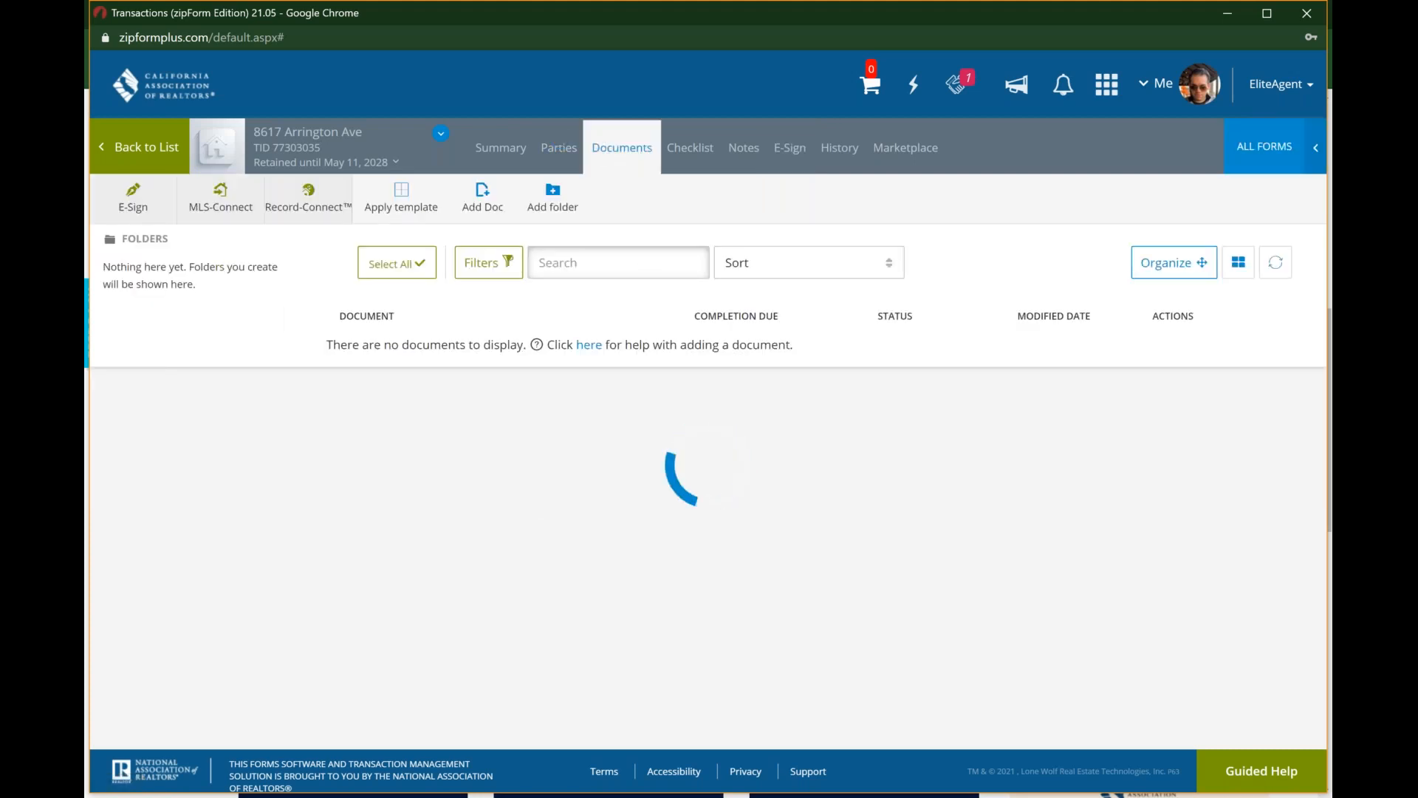
left_click(559, 148)
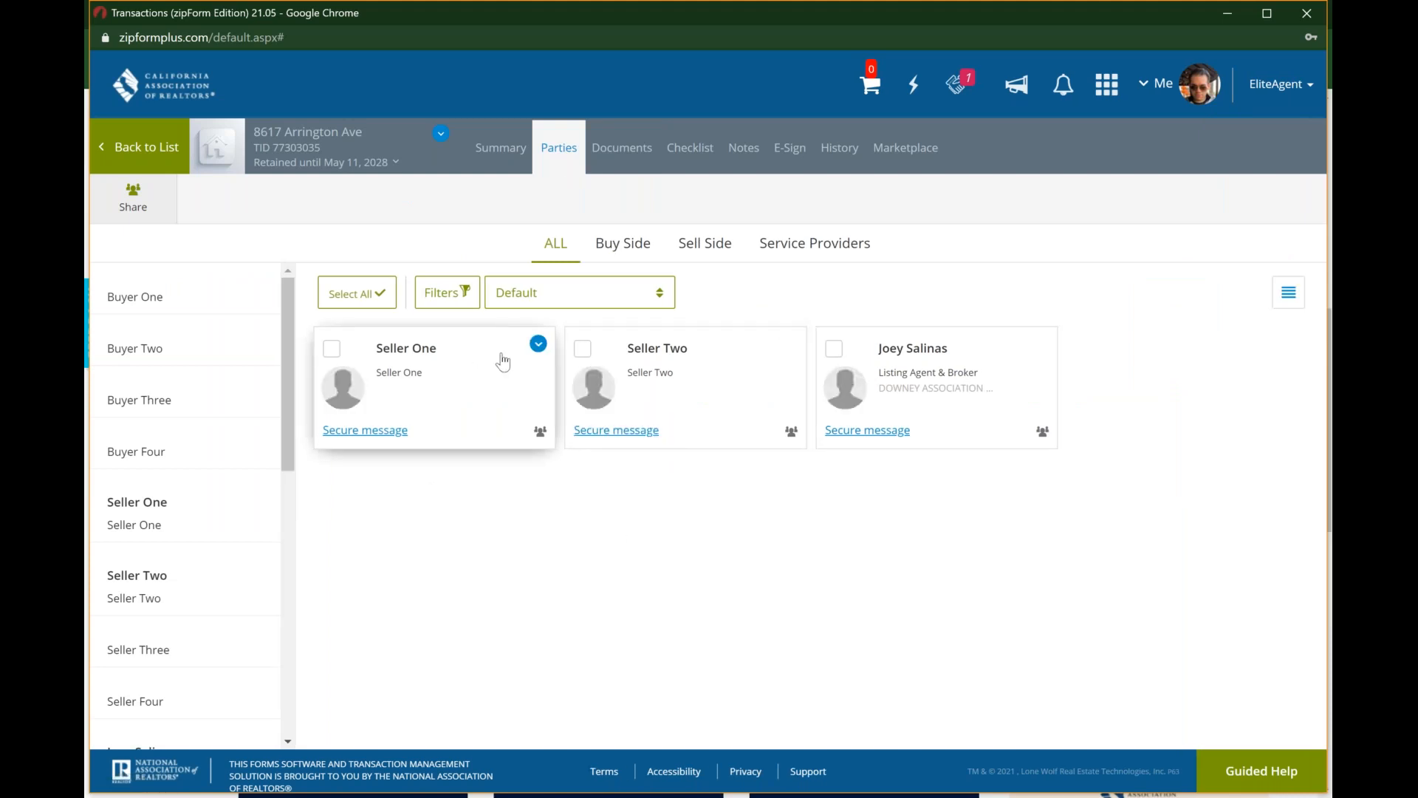
Step: View the user permissions and shareable documents for Seller One through the party's Share Docs option, and close them unchanged
left_click(538, 344)
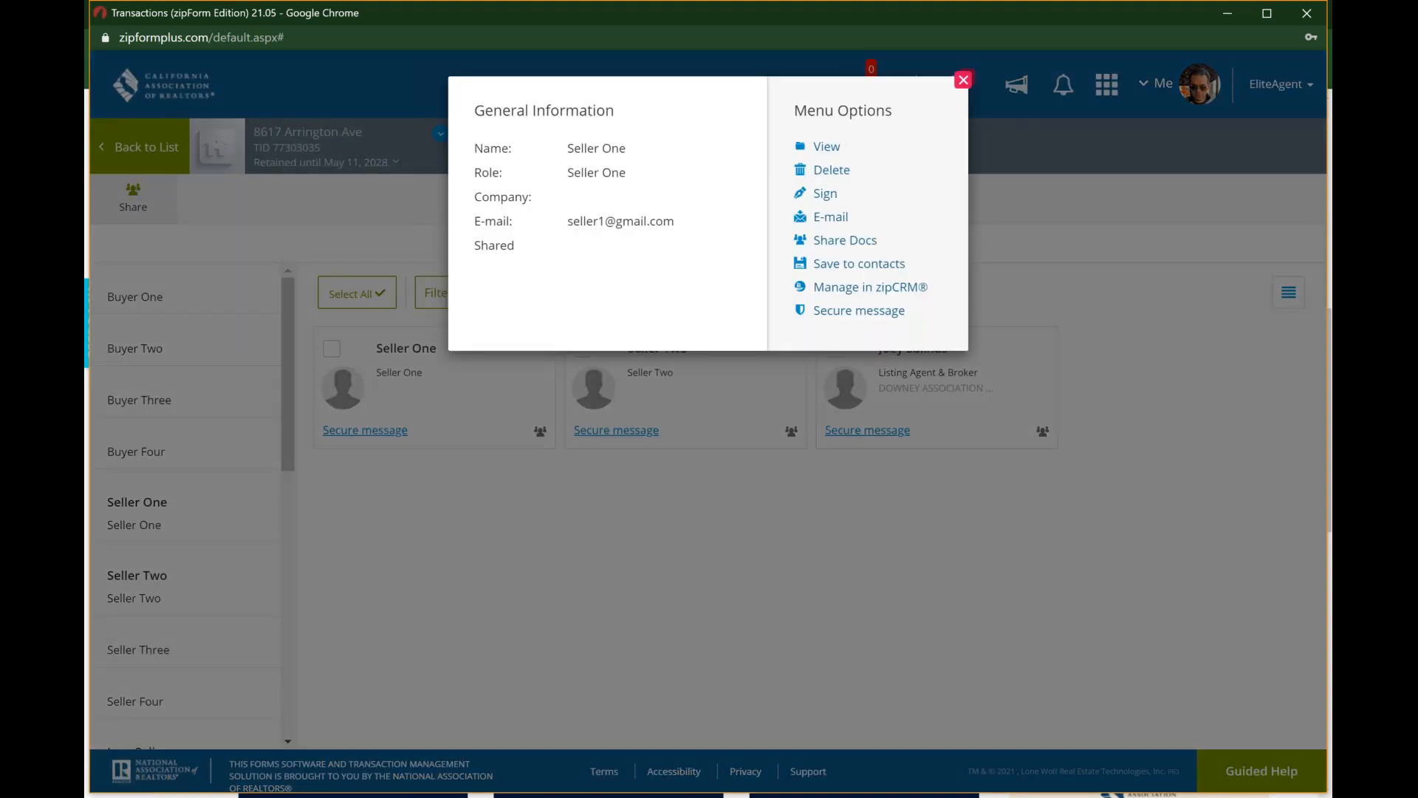
left_click(846, 242)
left_click(844, 240)
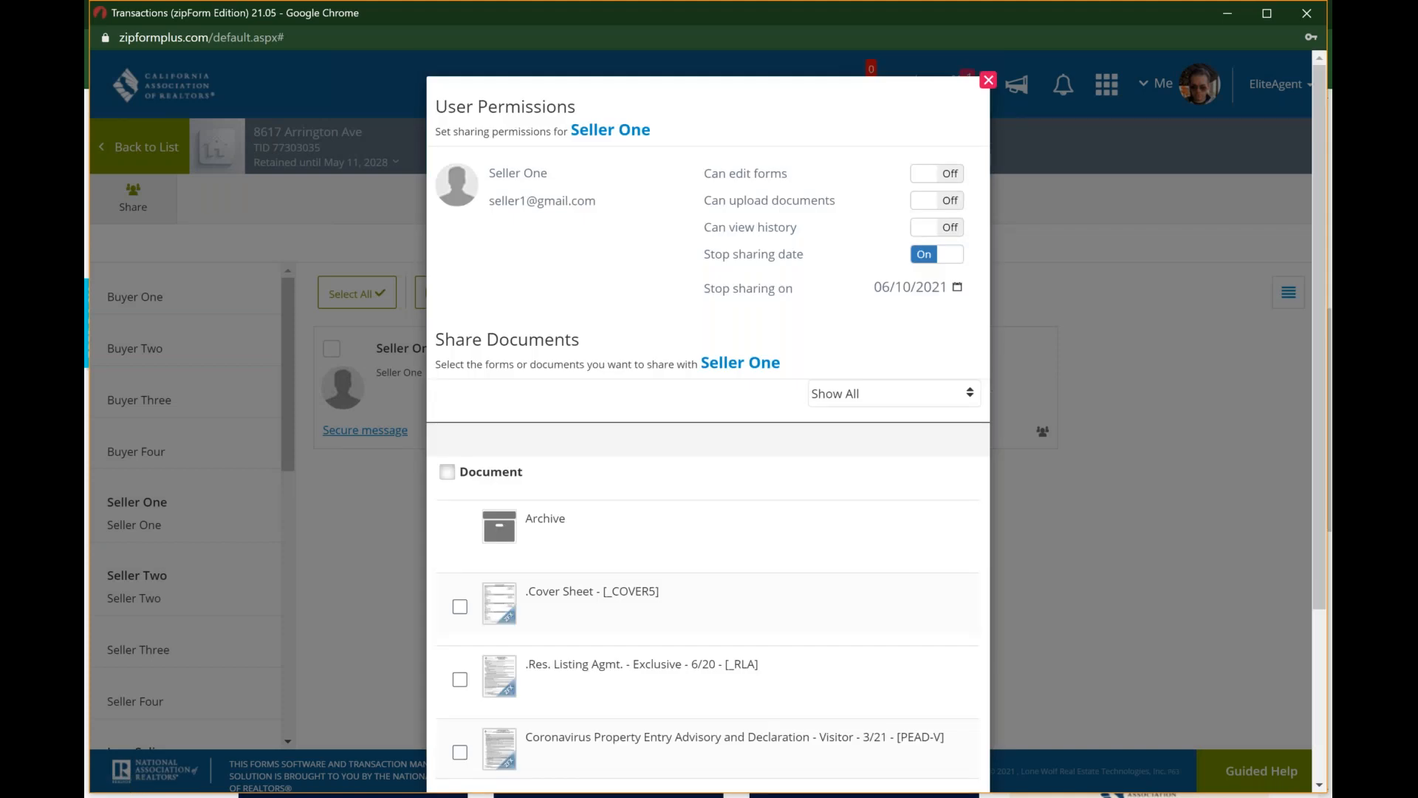
left_click(988, 79)
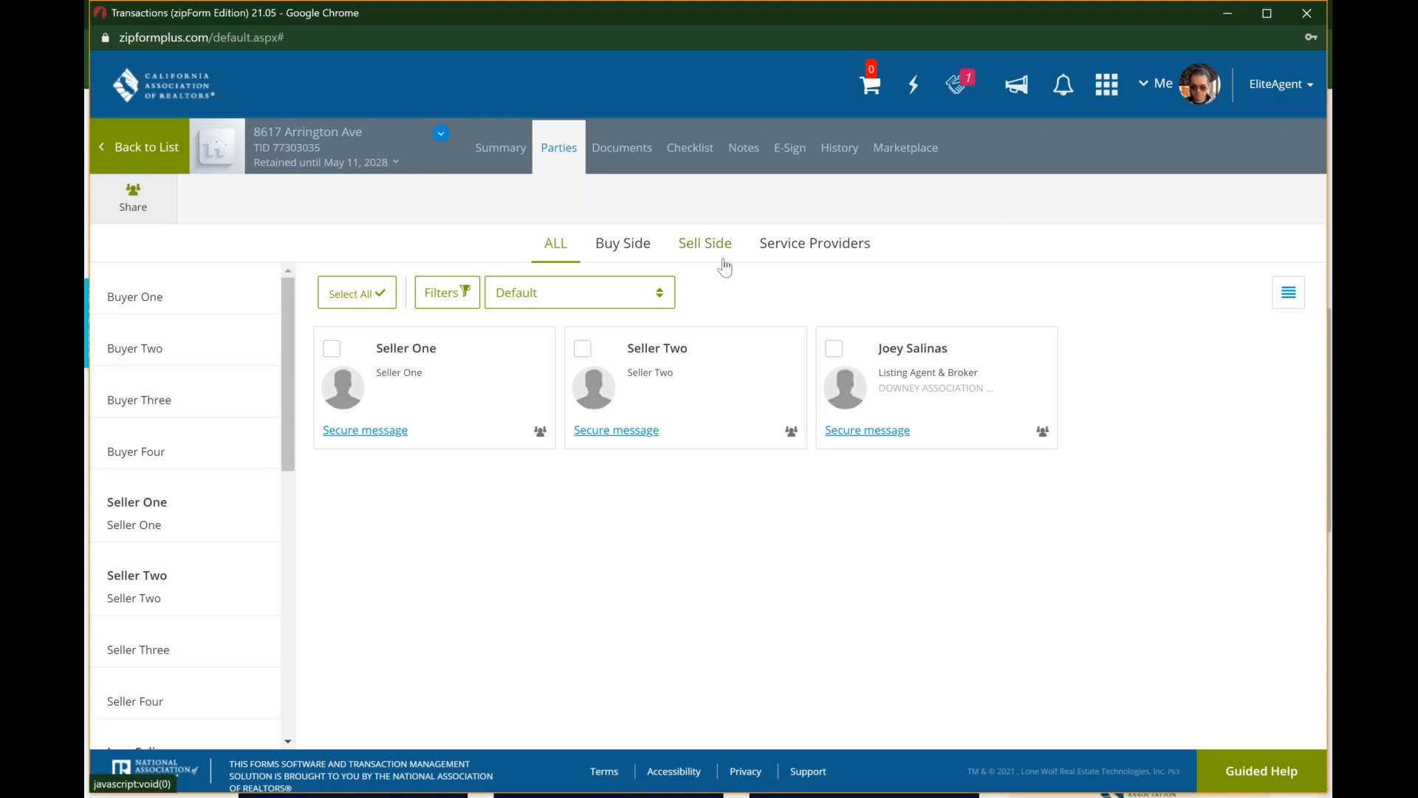
Step: Open the Res. Listing Agmt. form, view the recipient and message options for sending via zipCommunity, and return to the documents without sending
left_click(636, 151)
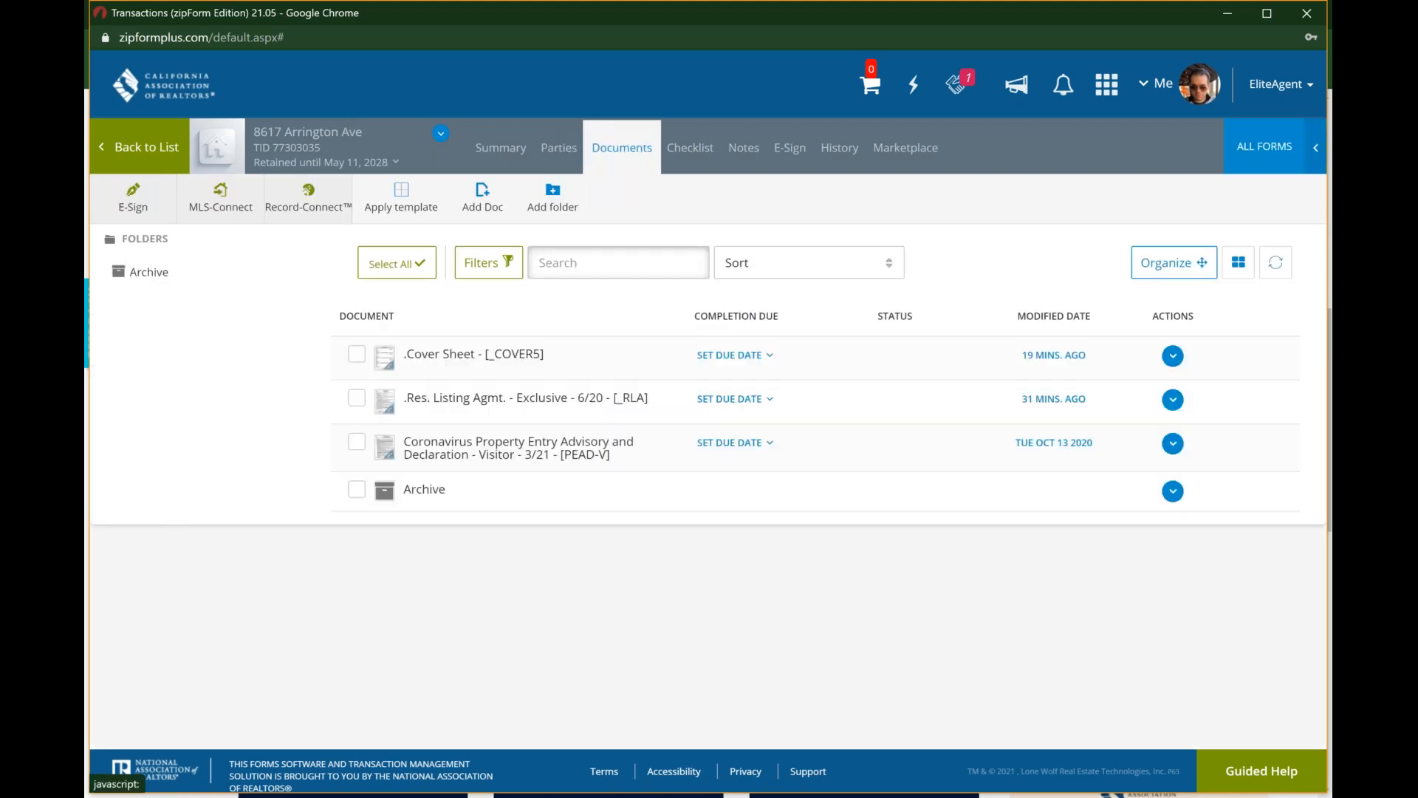
left_click(540, 415)
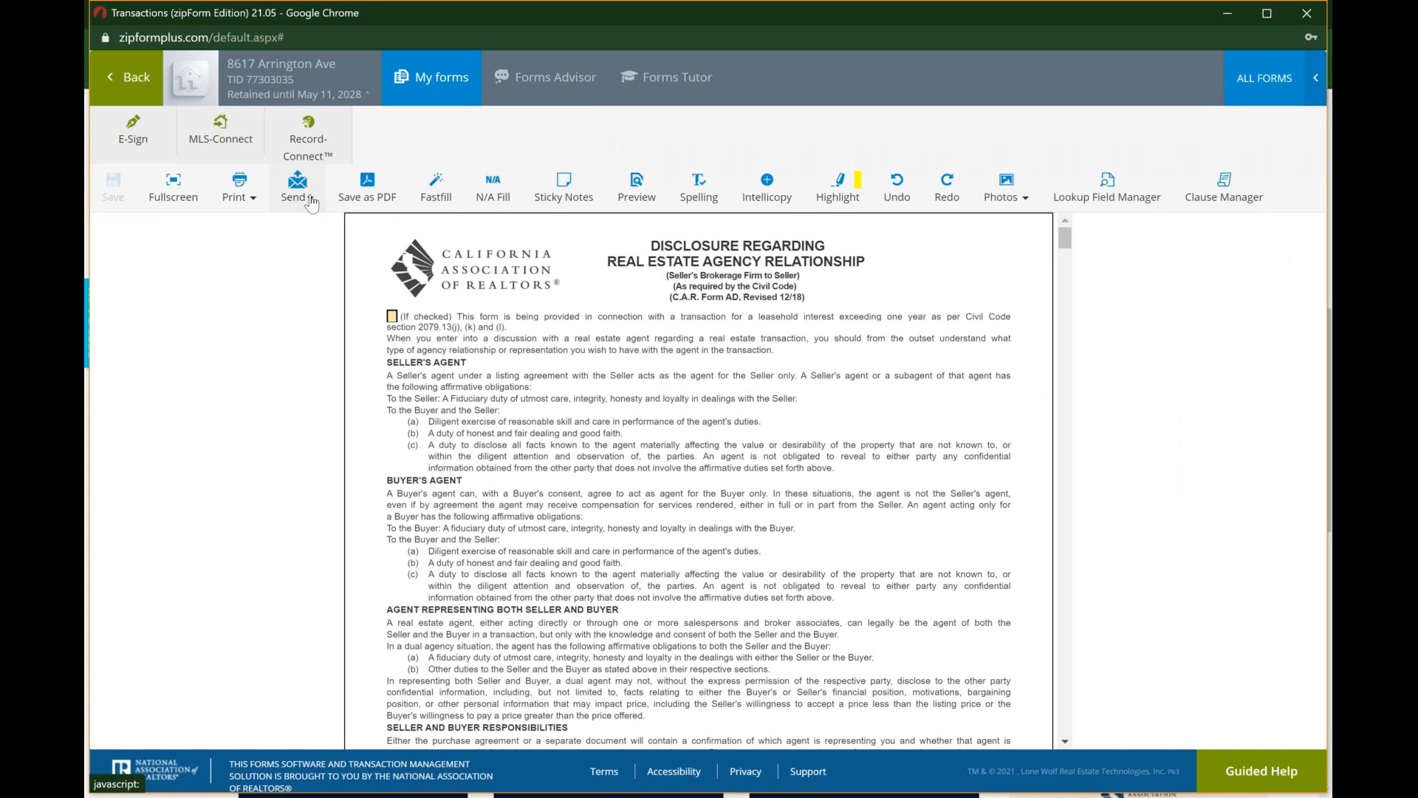
left_click(311, 204)
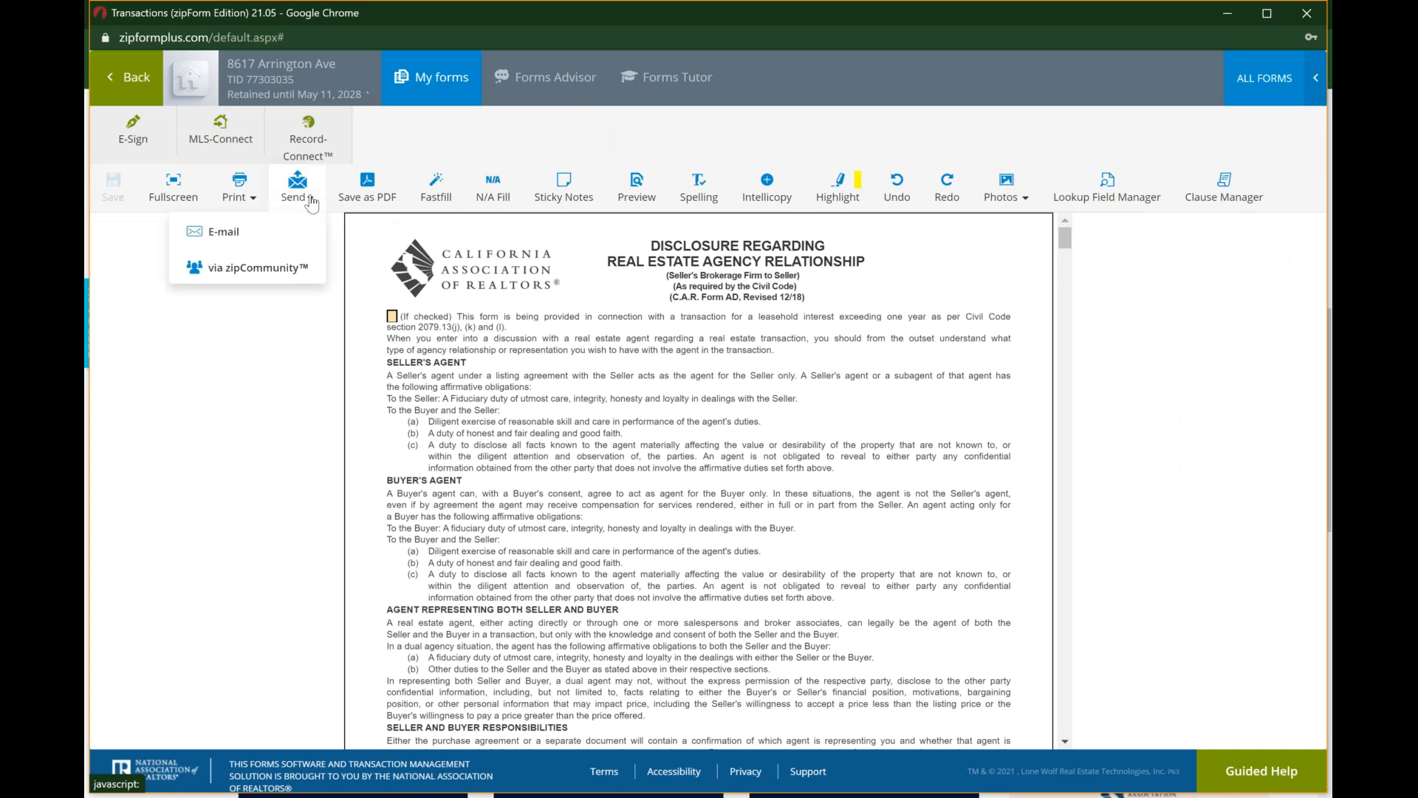
left_click(257, 269)
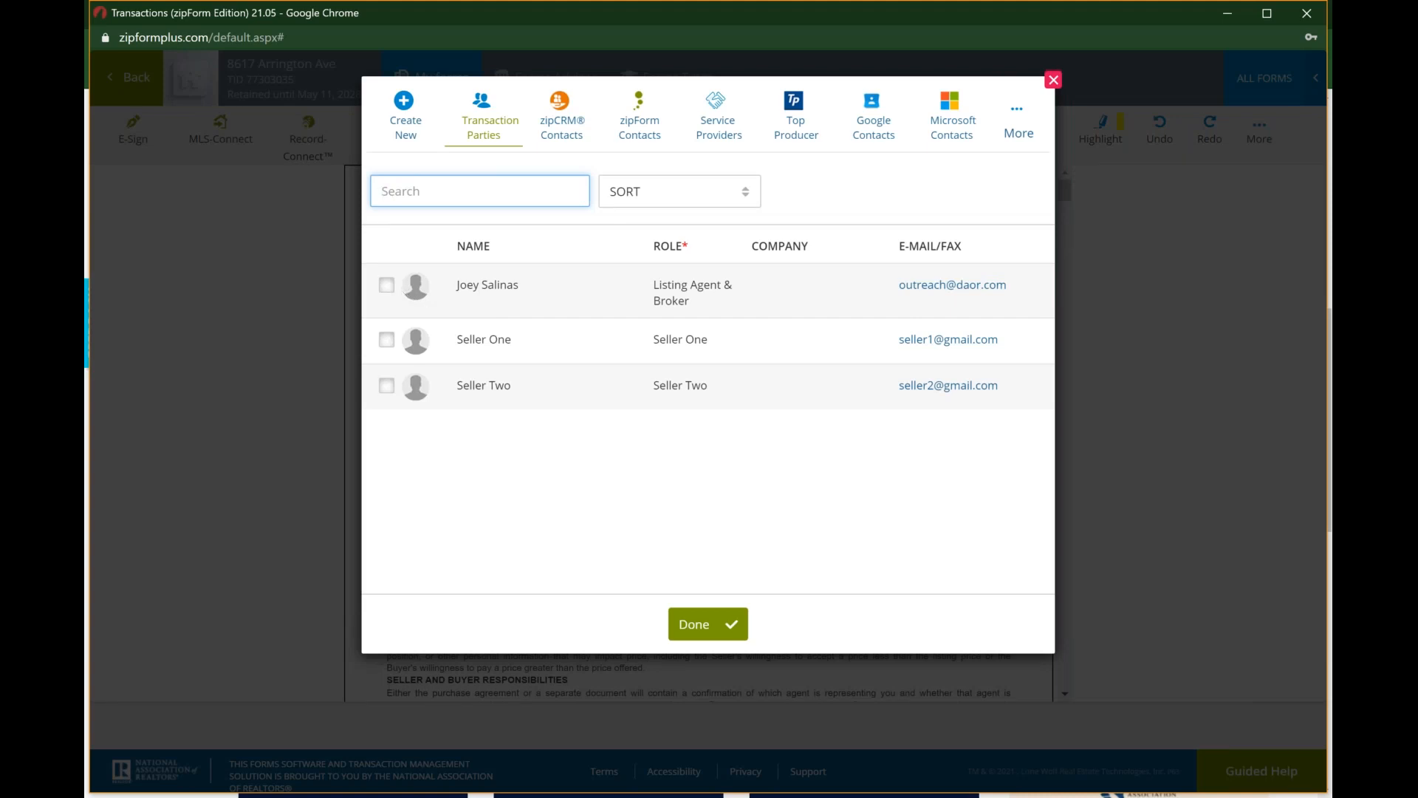
left_click(1051, 83)
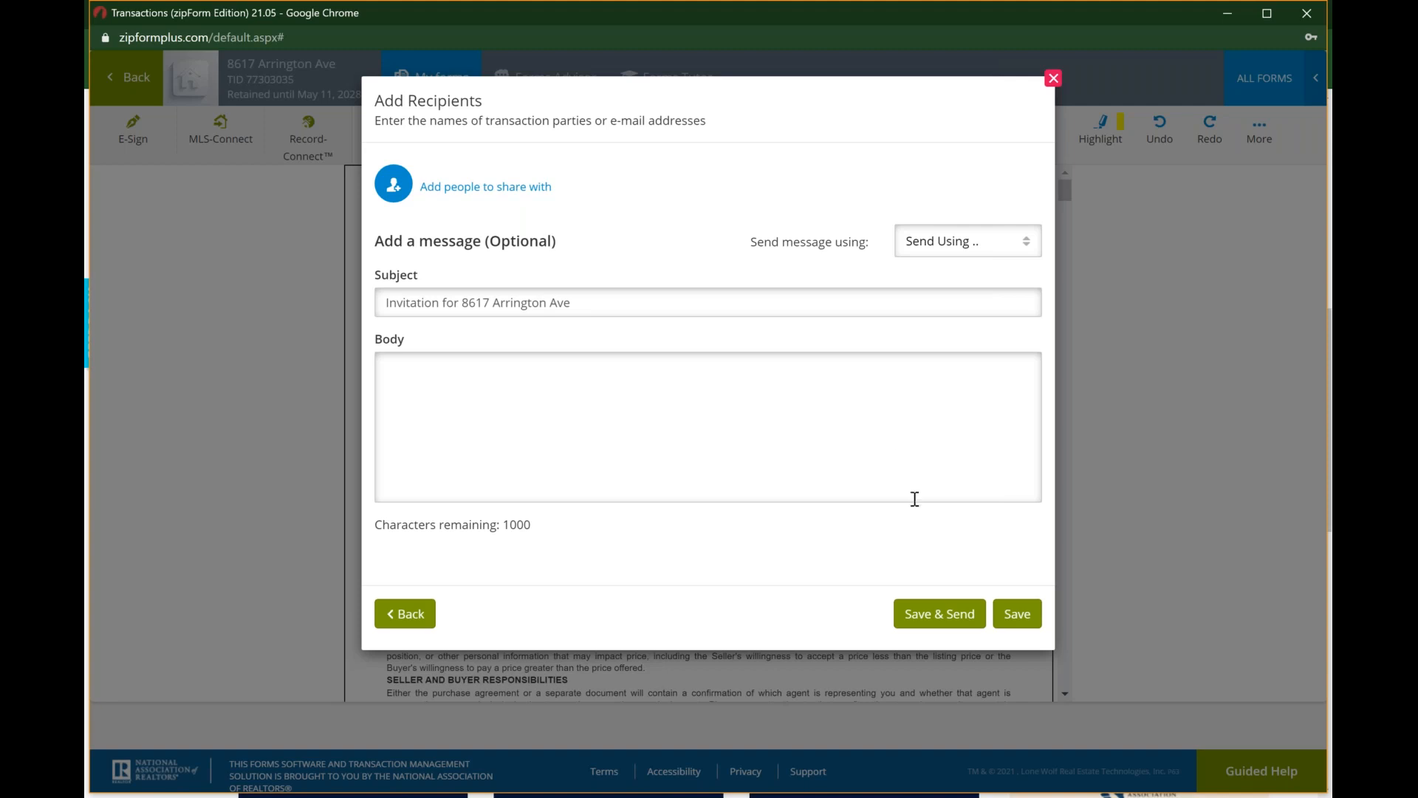
left_click(1053, 79)
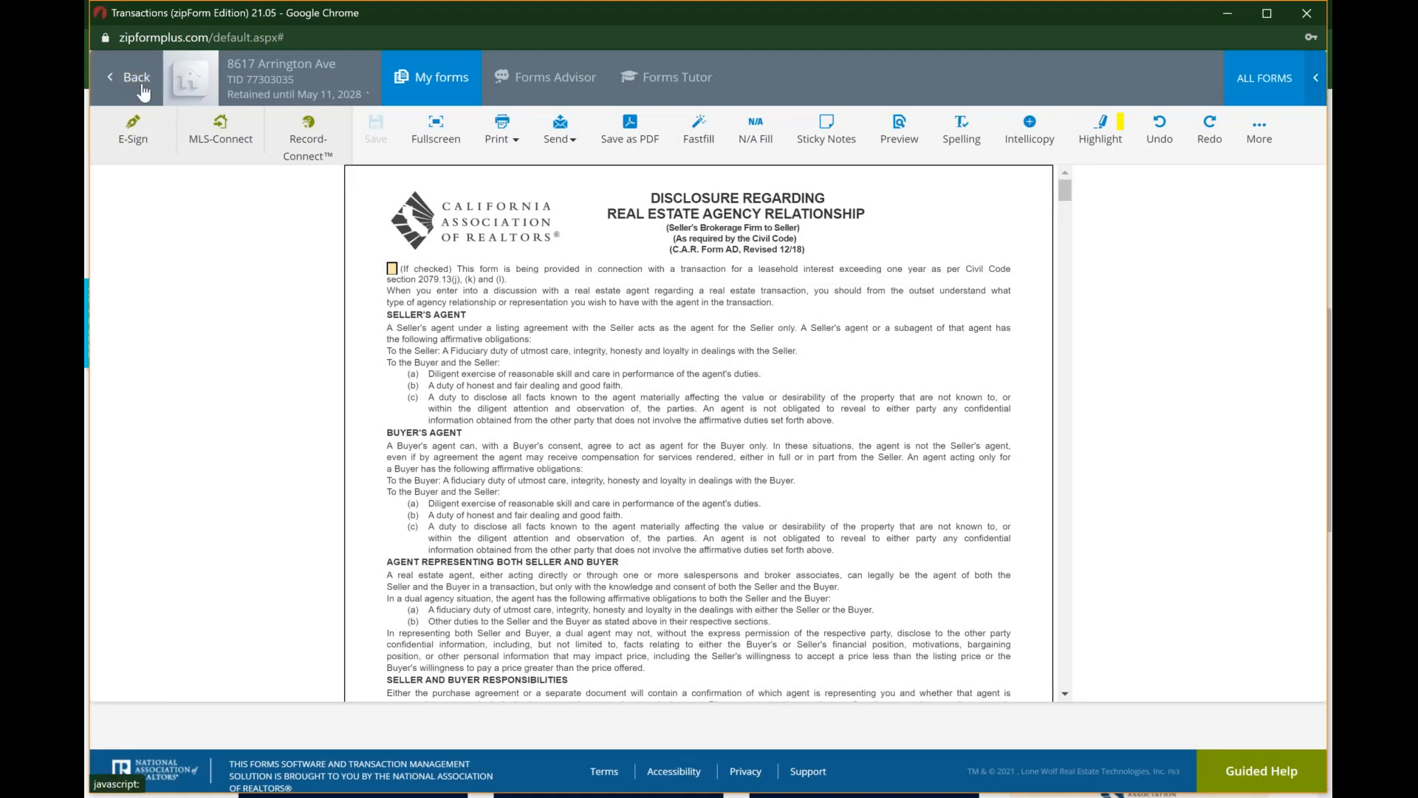
left_click(144, 92)
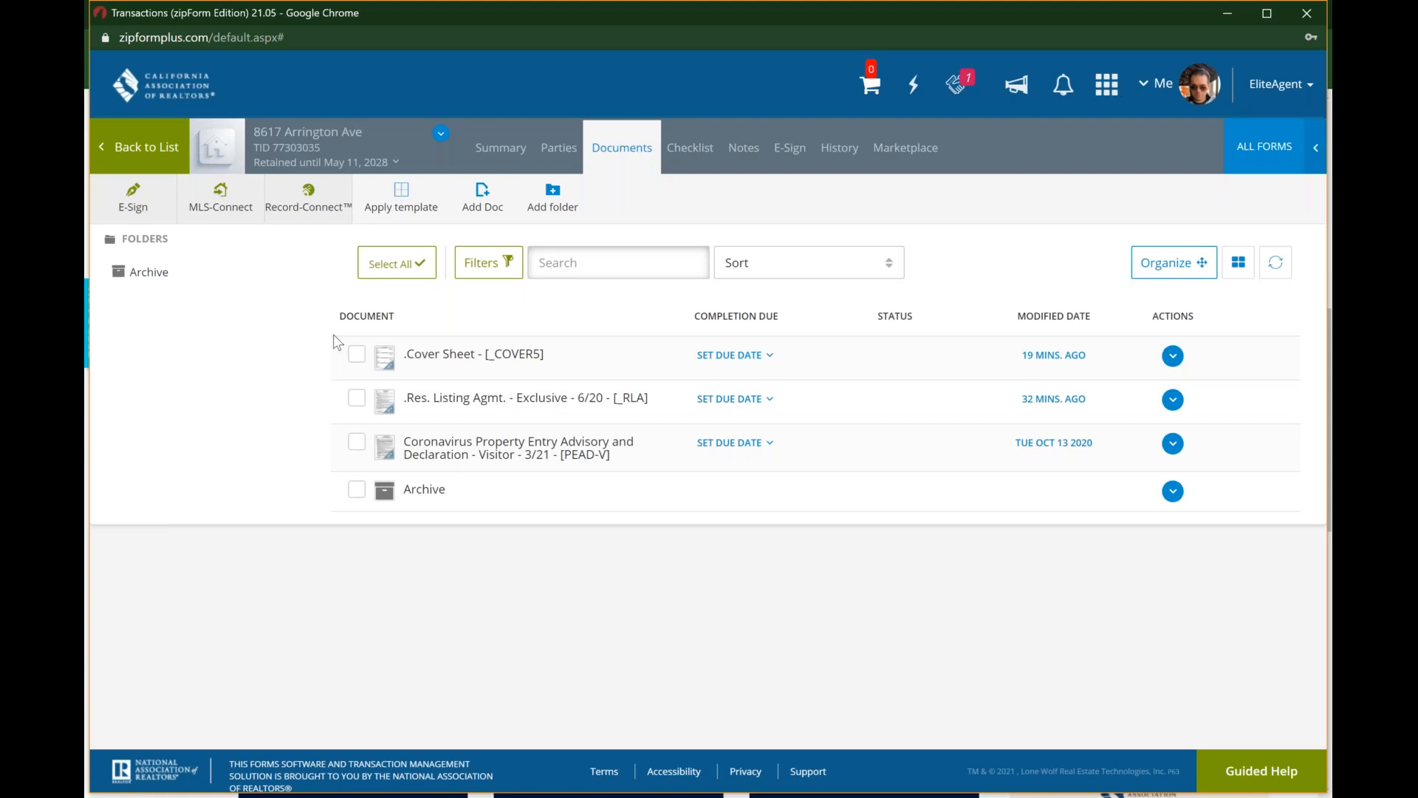
Step: Return to the transaction's parties and review Seller One's general information and available options, including the shared status
left_click(558, 148)
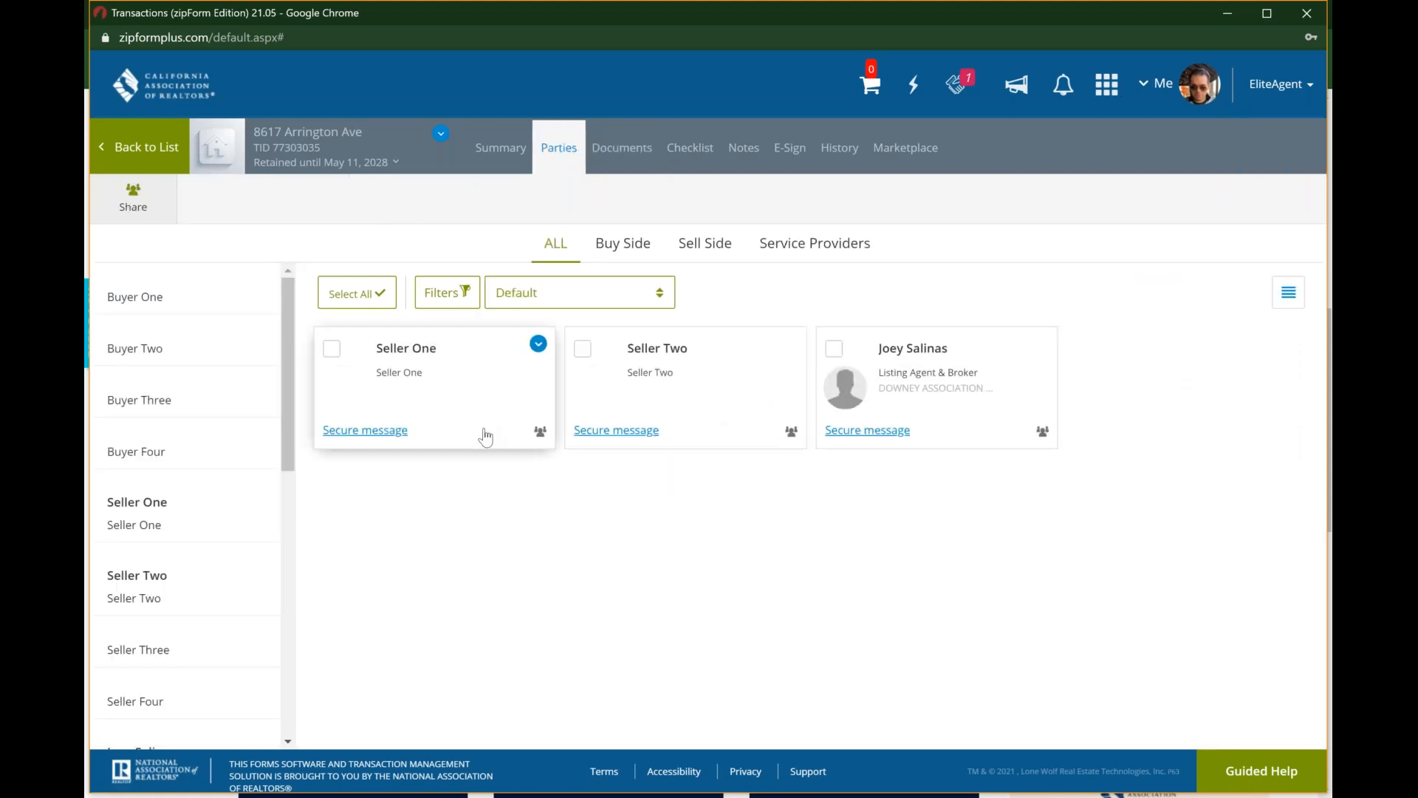
mouse_move(437, 402)
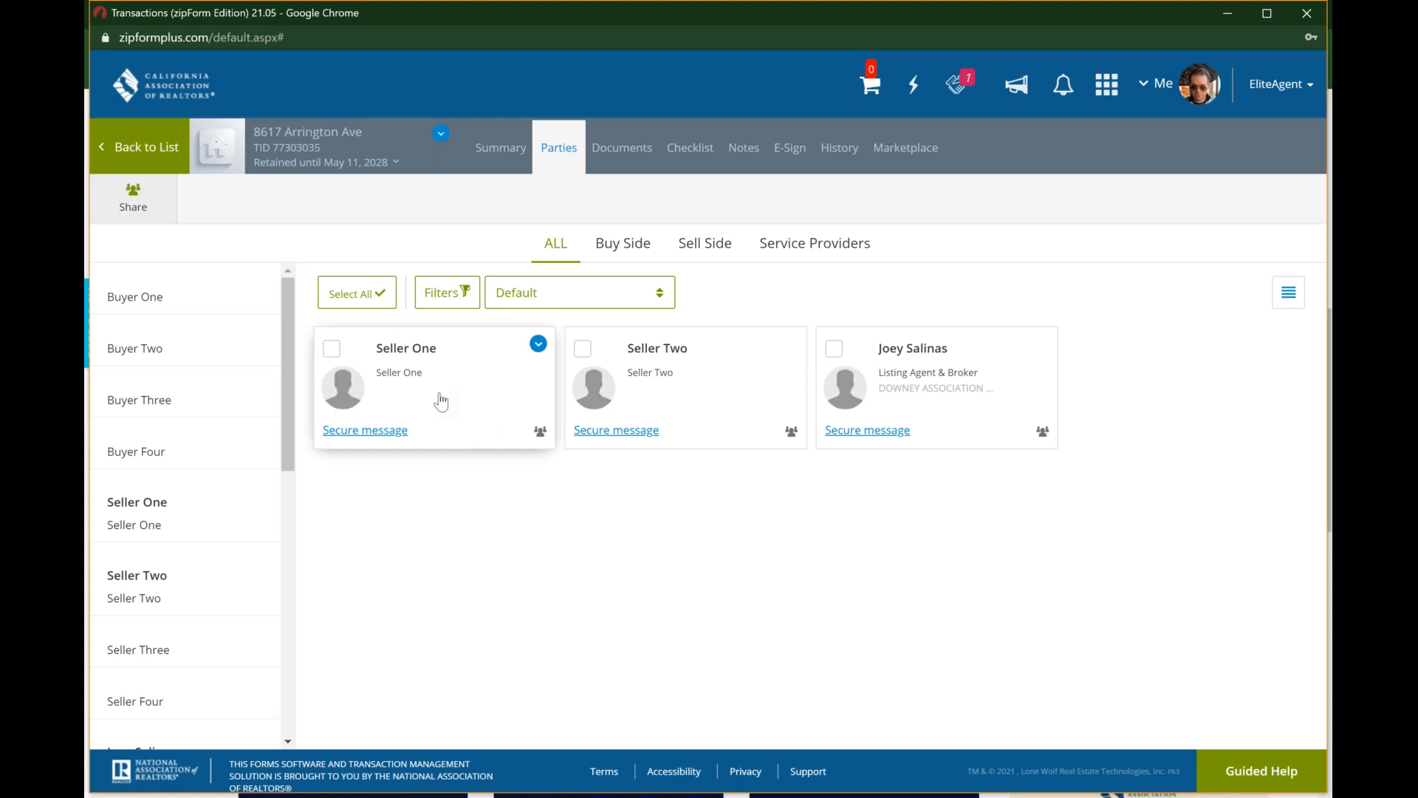
left_click(539, 345)
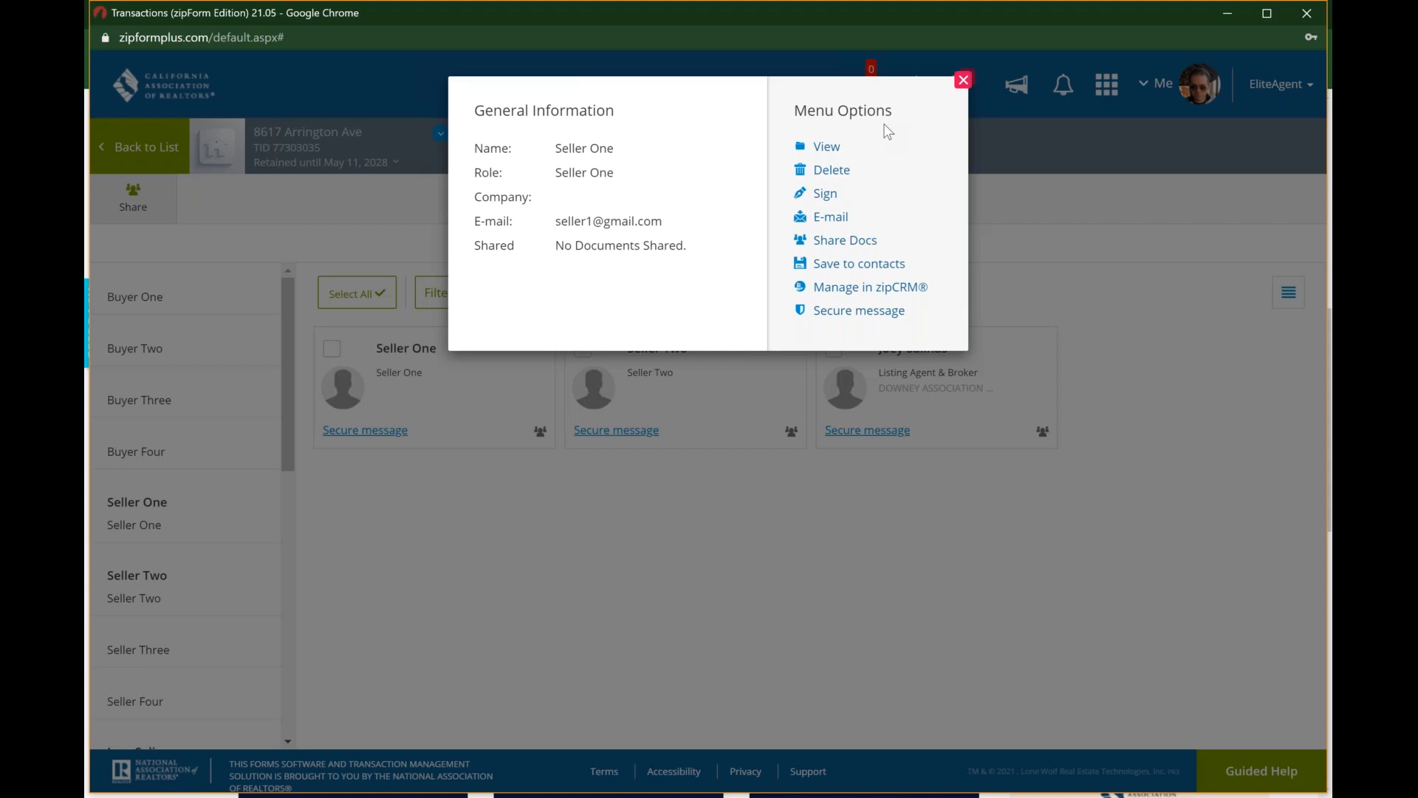
left_click(964, 81)
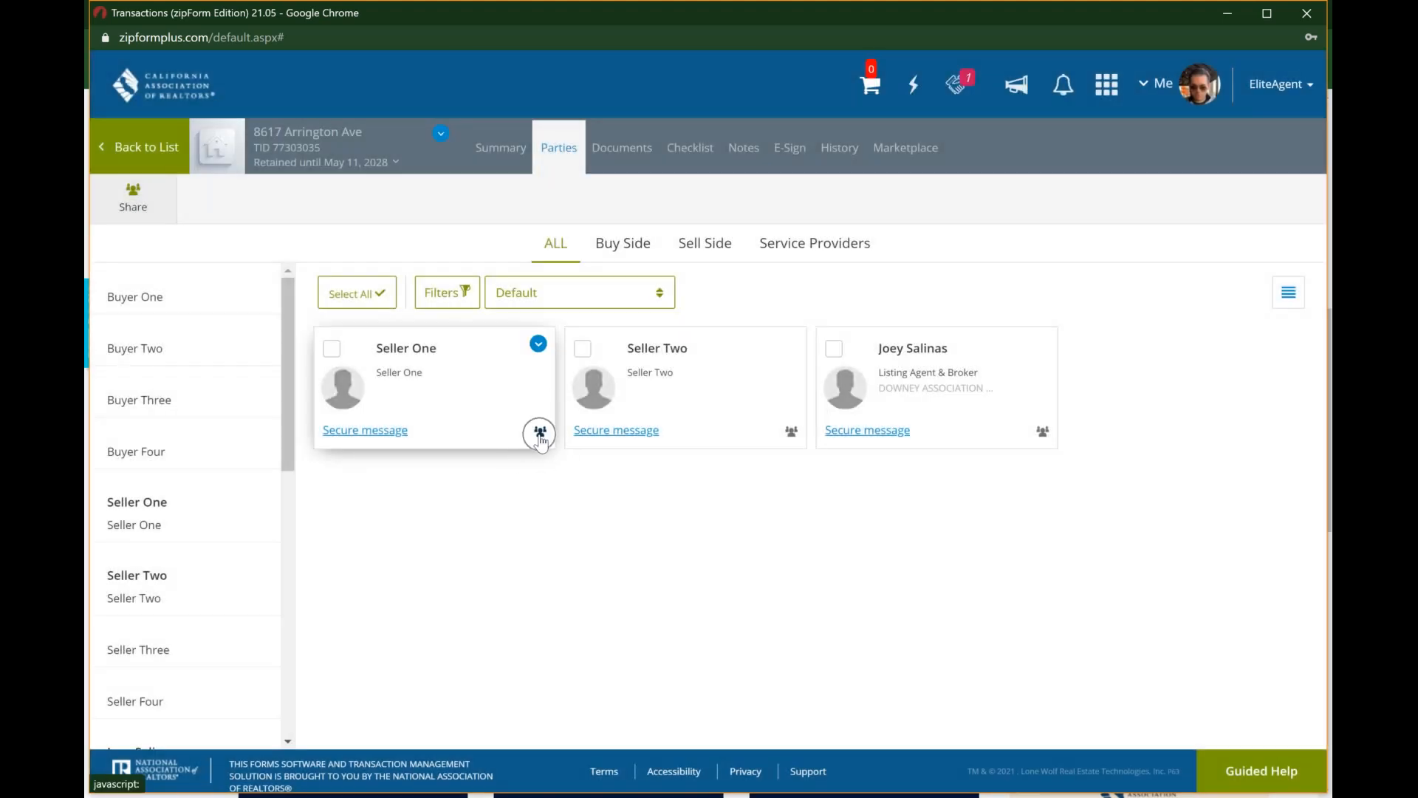
Step: Review Seller One's sharing permissions directly from the party card, including the document filter choices and save options, and close without saving
left_click(540, 432)
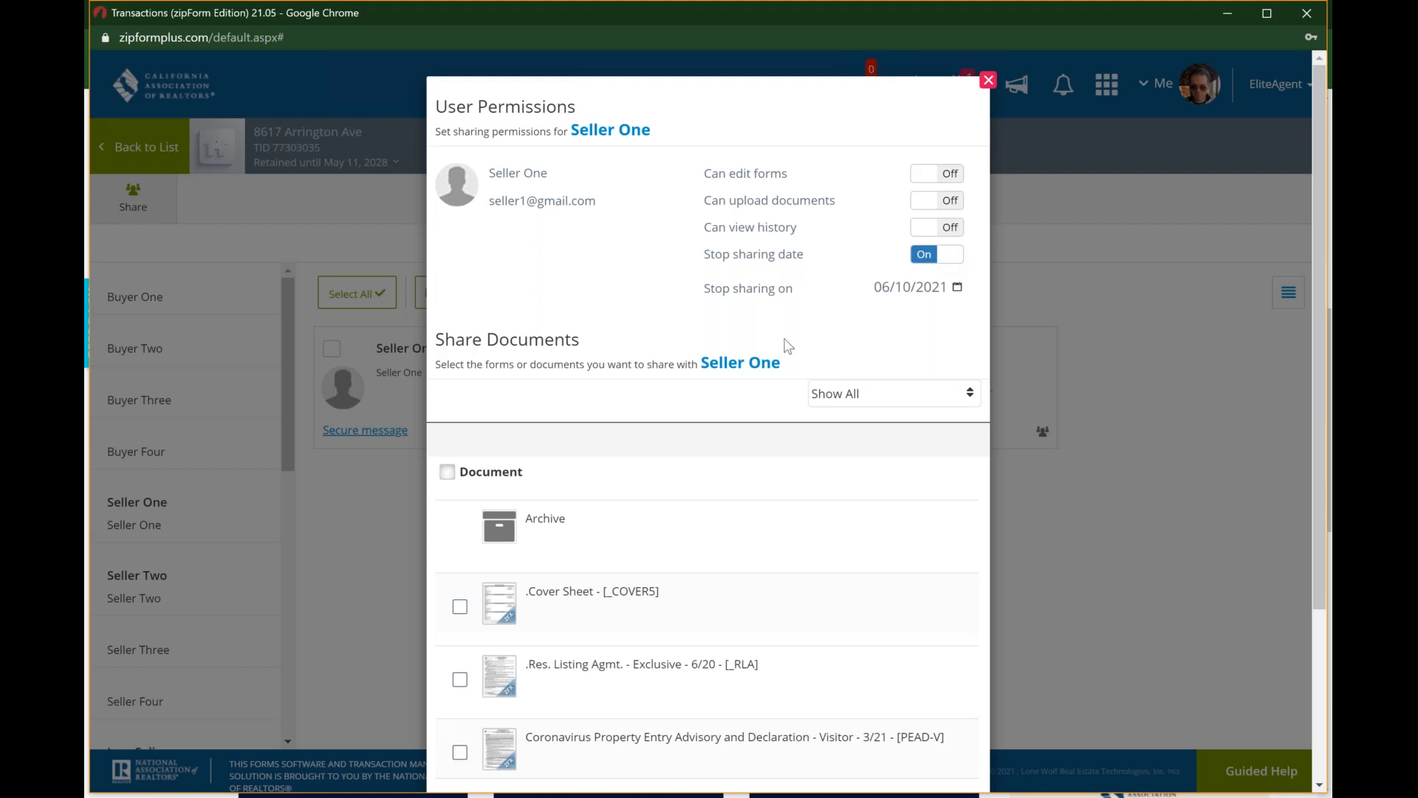
scroll(787, 344, "down", 2)
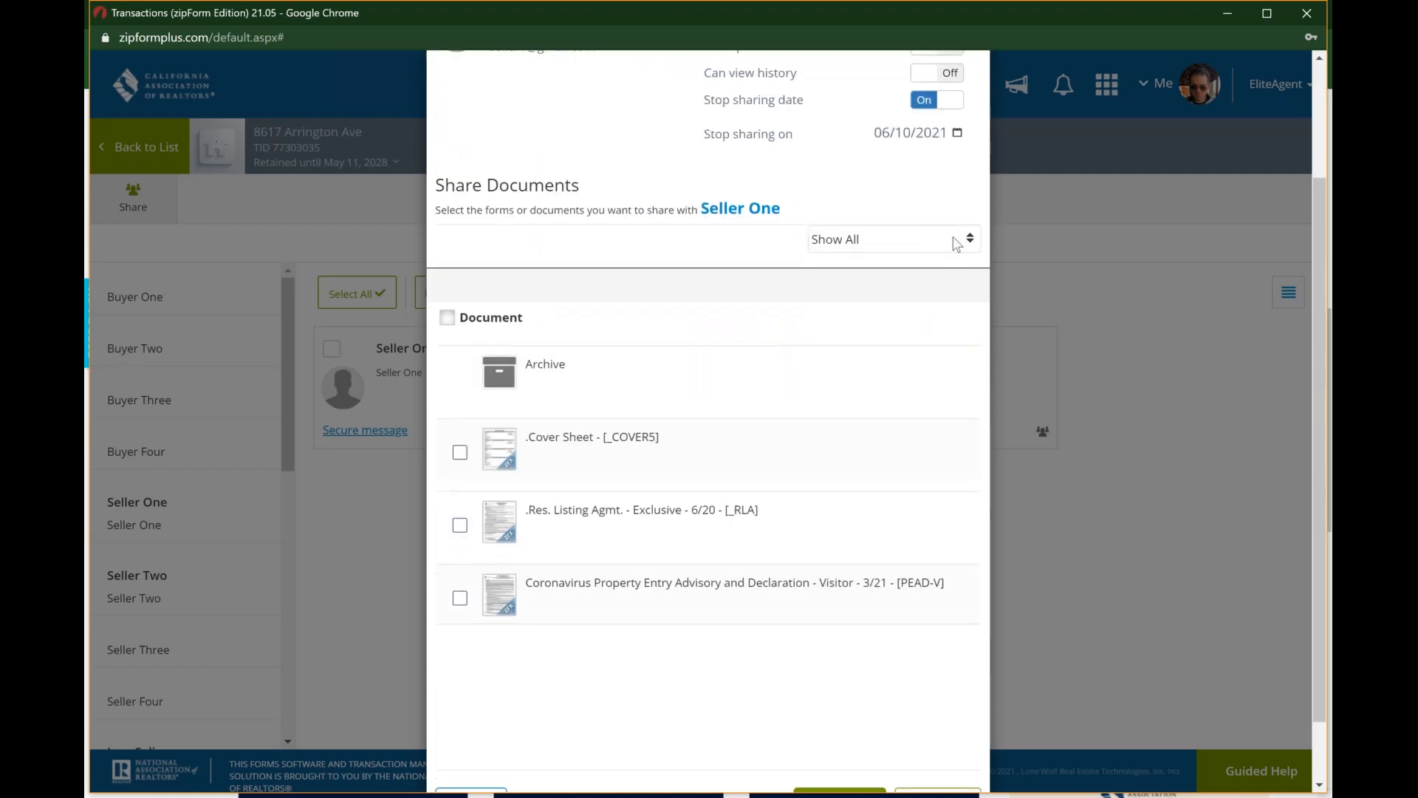
left_click(958, 245)
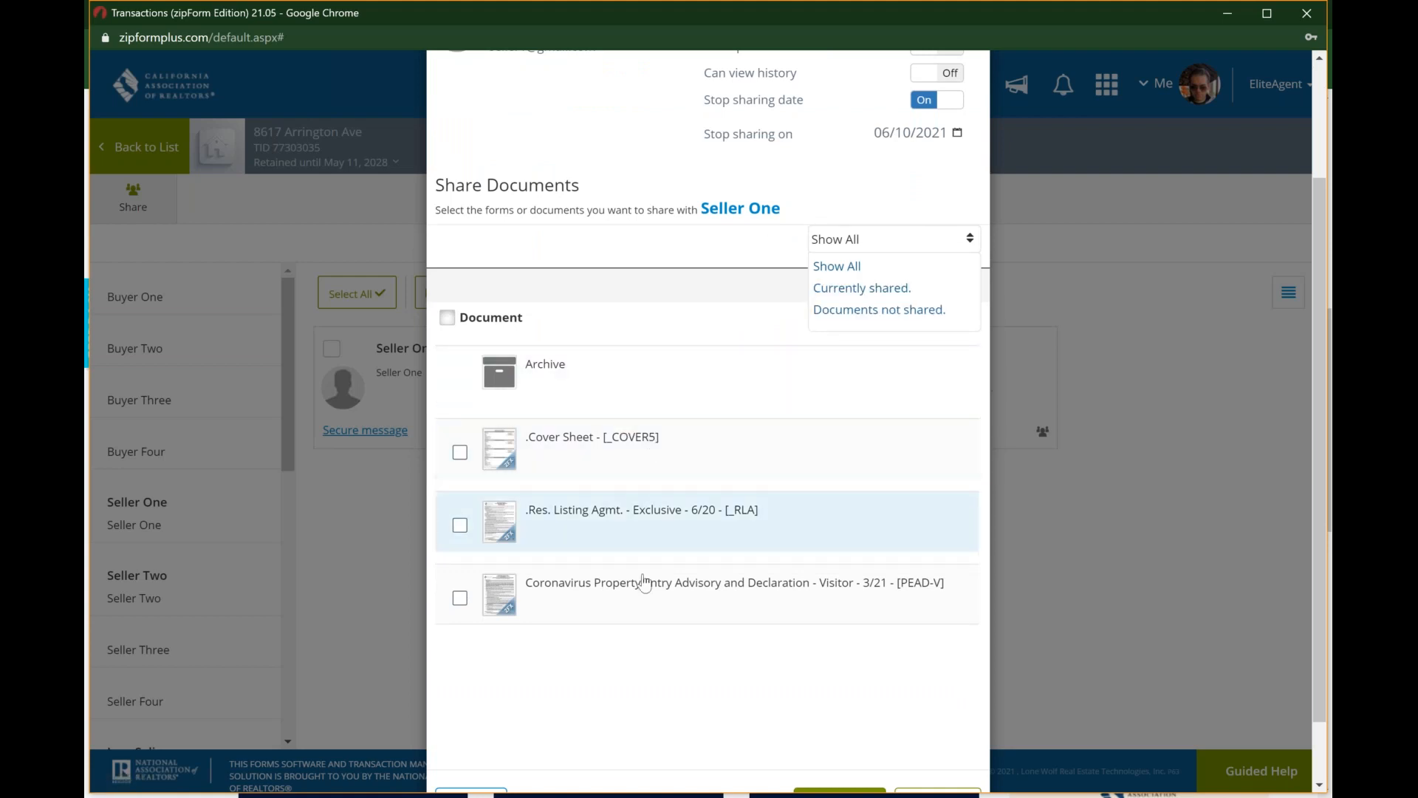
scroll(644, 583, "down", 1)
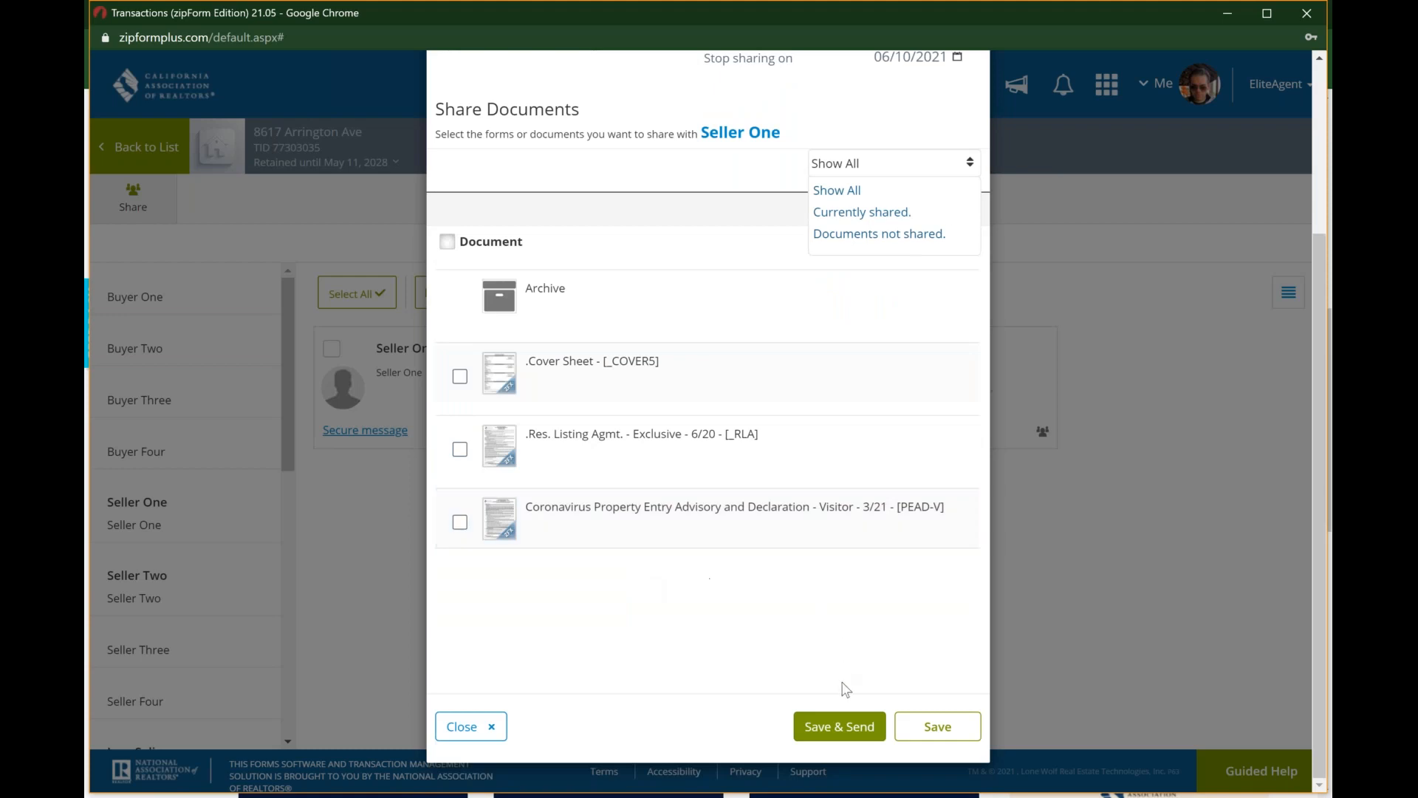
scroll(853, 270, "up", 3)
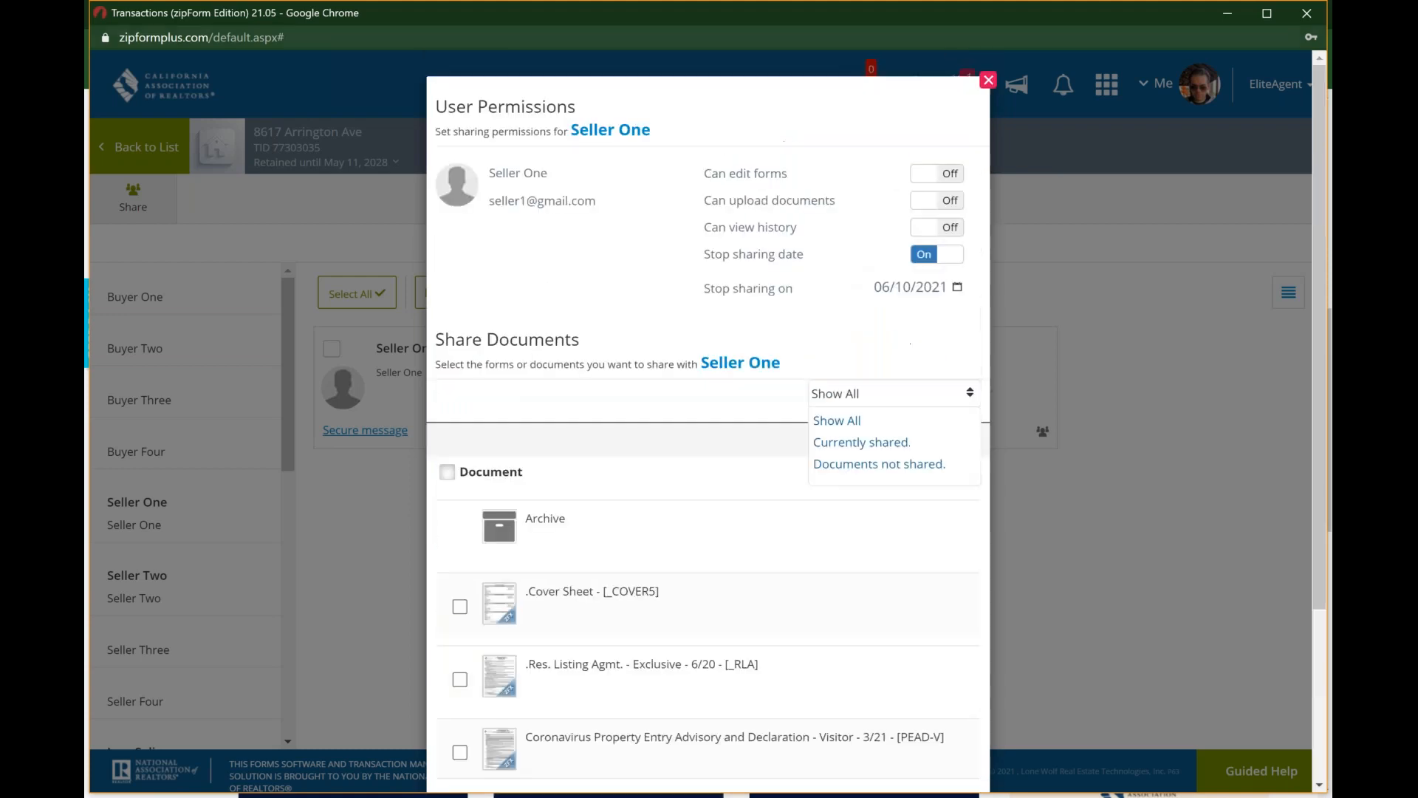
left_click(989, 81)
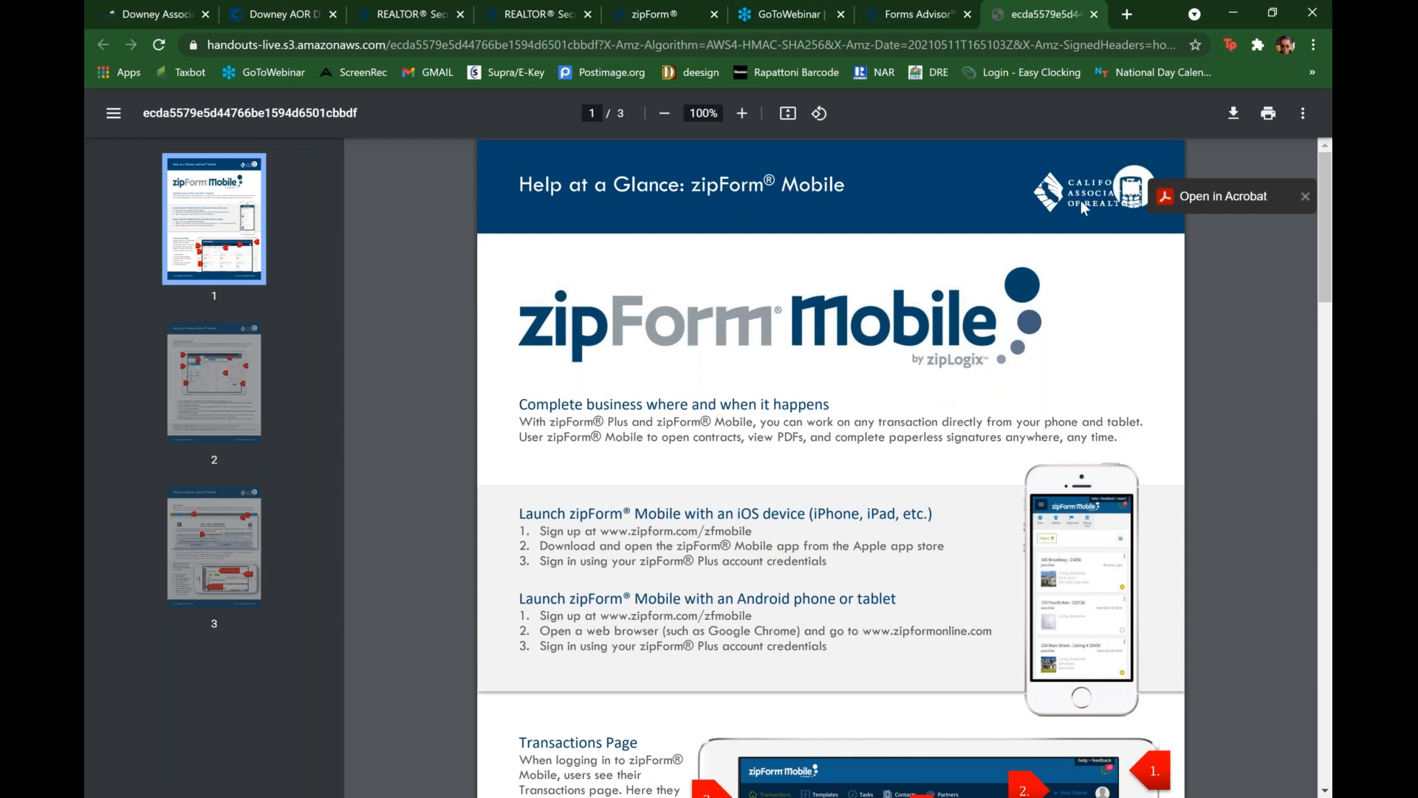
Step: Switch to the Downey AOR dashboard and view its CRMLS products and MLS access resources
left_click(295, 23)
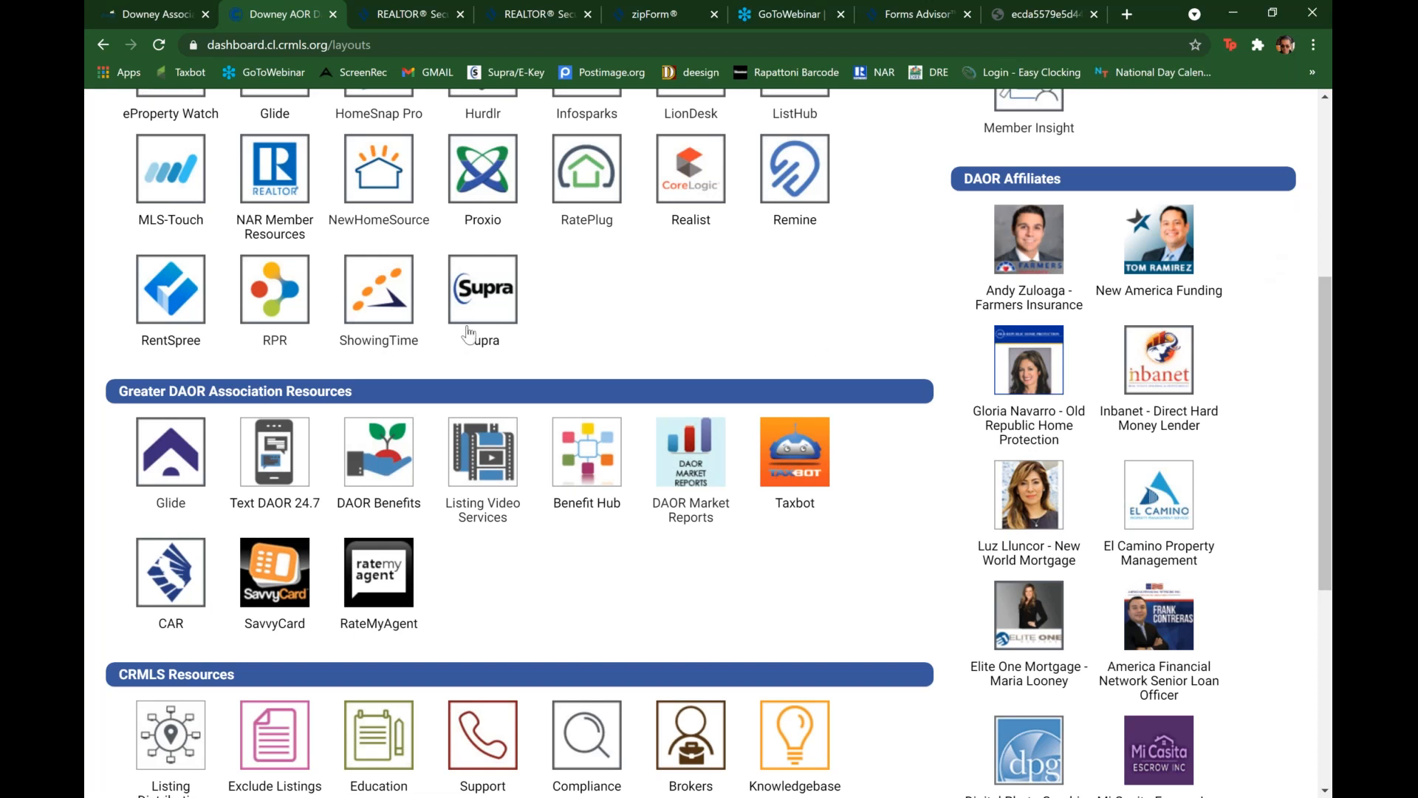
scroll(467, 334, "up", 1)
scroll(467, 334, "up", 3)
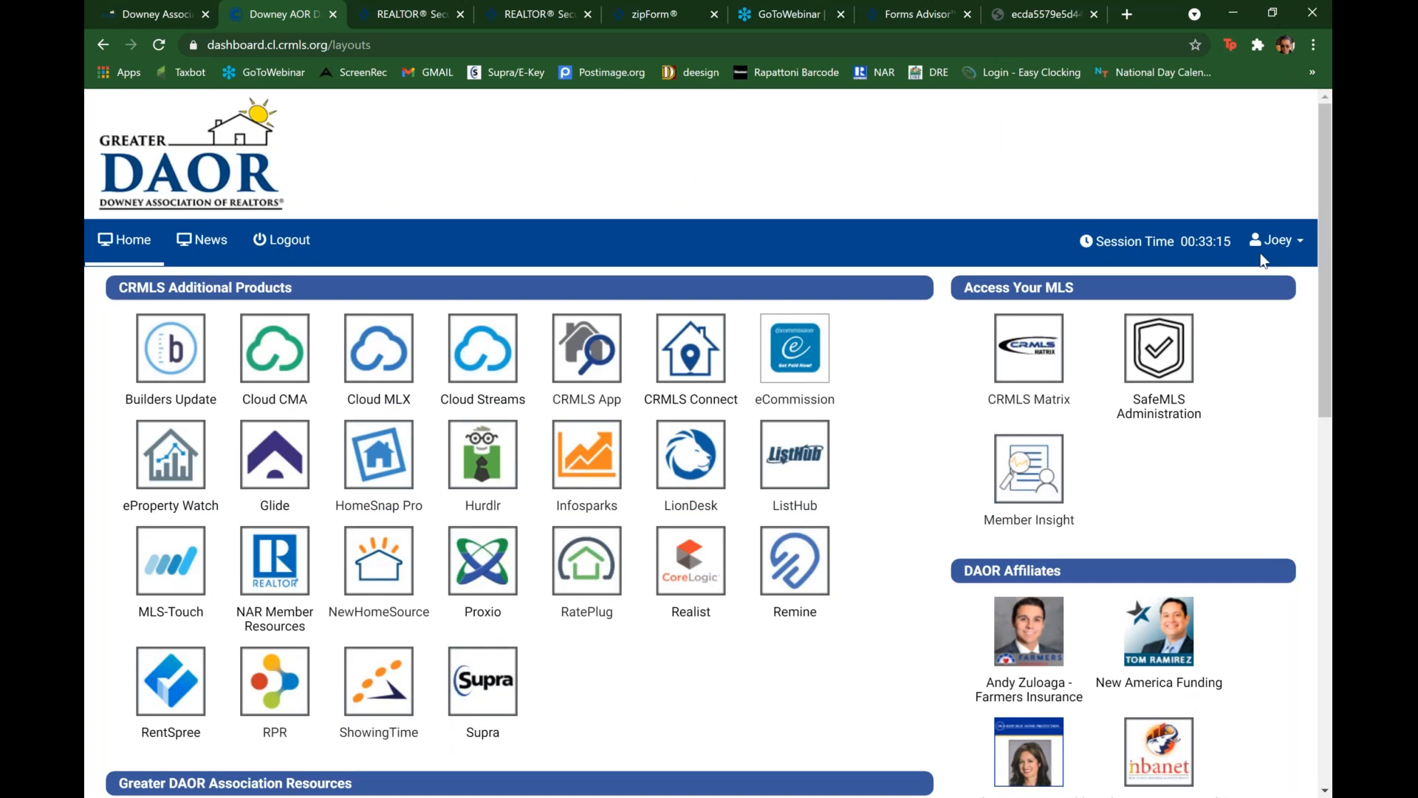